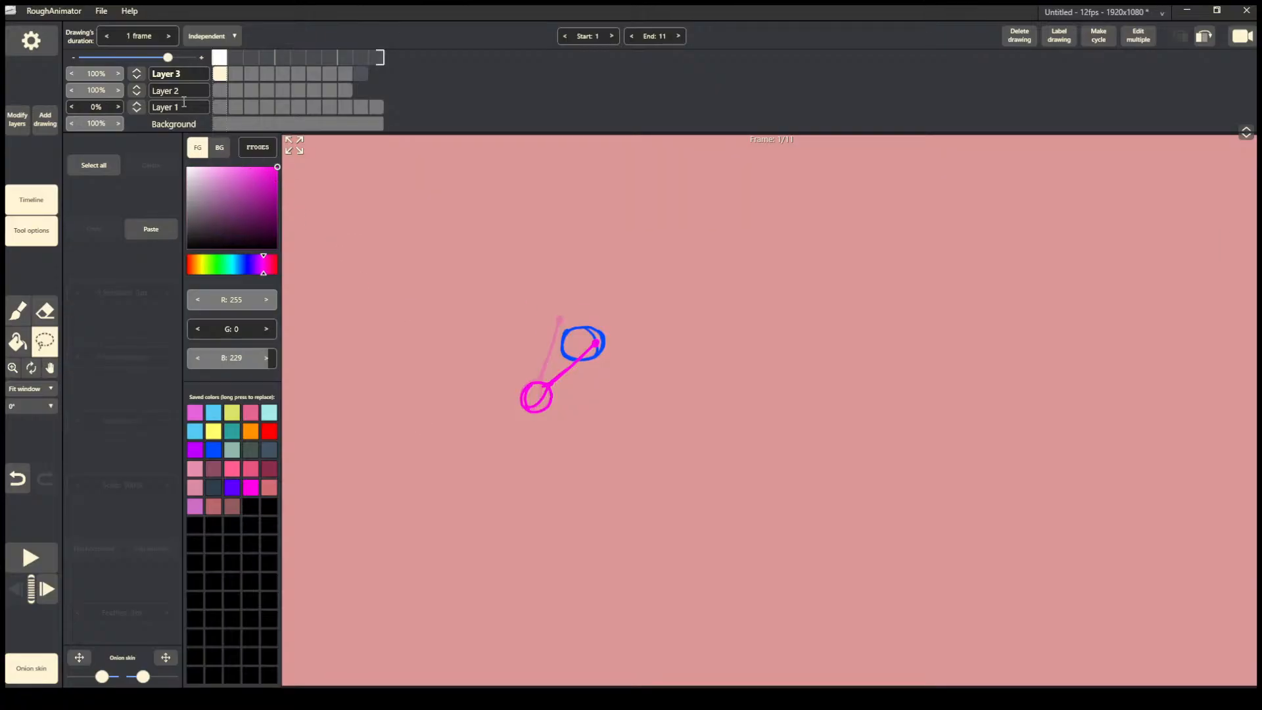
Play the guide animation briefly, then set Layer 1's opacity to 100%.
left_click(52, 561)
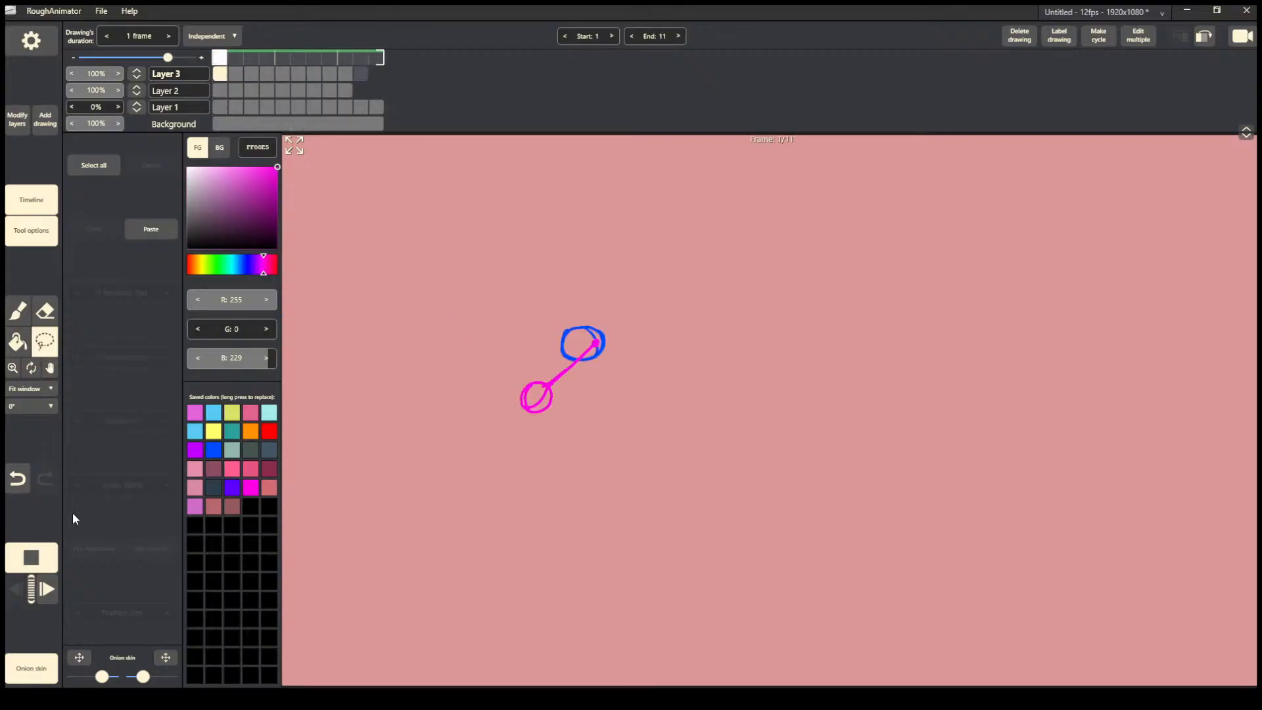
left_click(37, 544)
left_click_drag(73, 108, 158, 117)
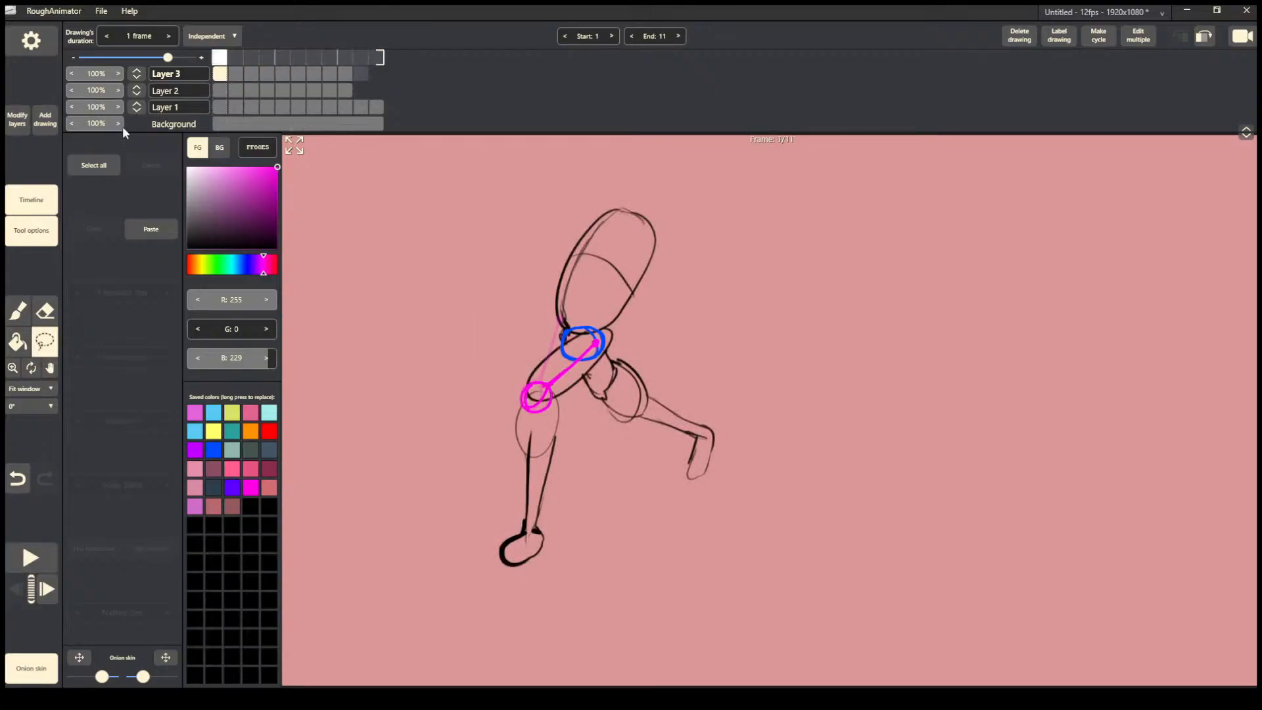
Add a new layer above the existing ones and set the brush color to cyan.
left_click(13, 146)
left_click(18, 310)
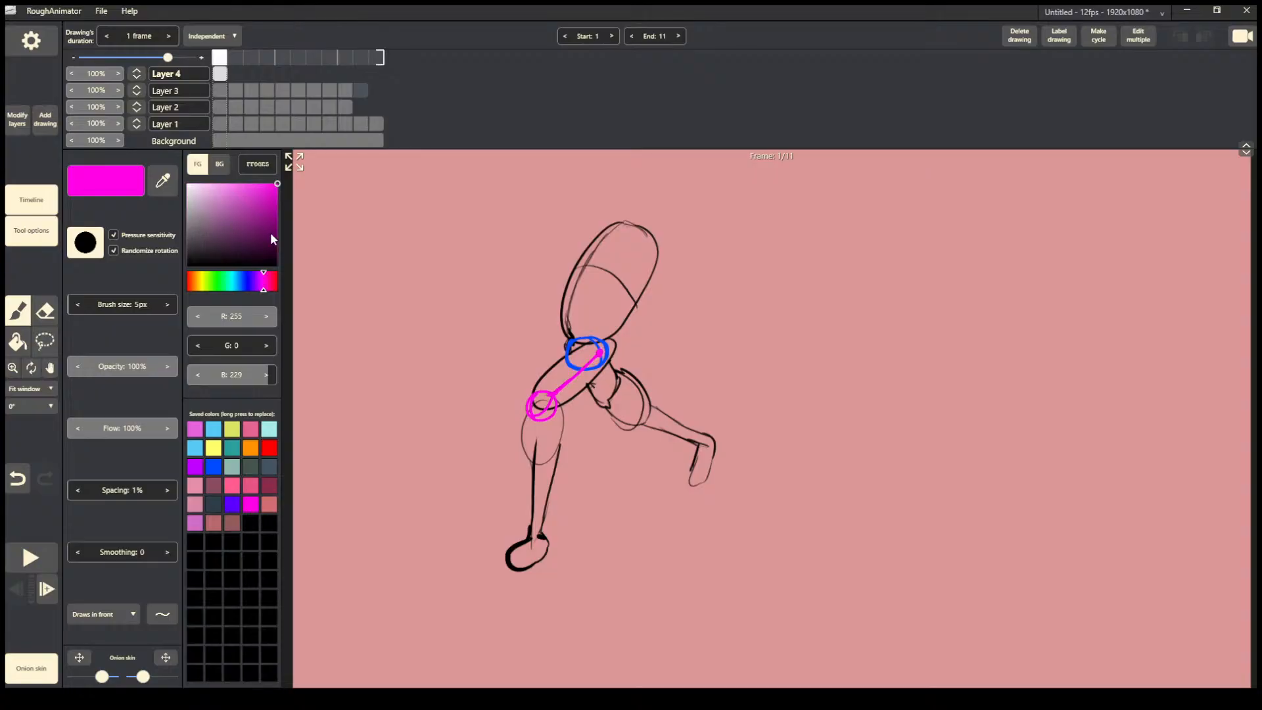
mouse_move(262, 277)
left_mouse_down()
mouse_move(278, 275)
mouse_move(232, 279)
left_mouse_up()
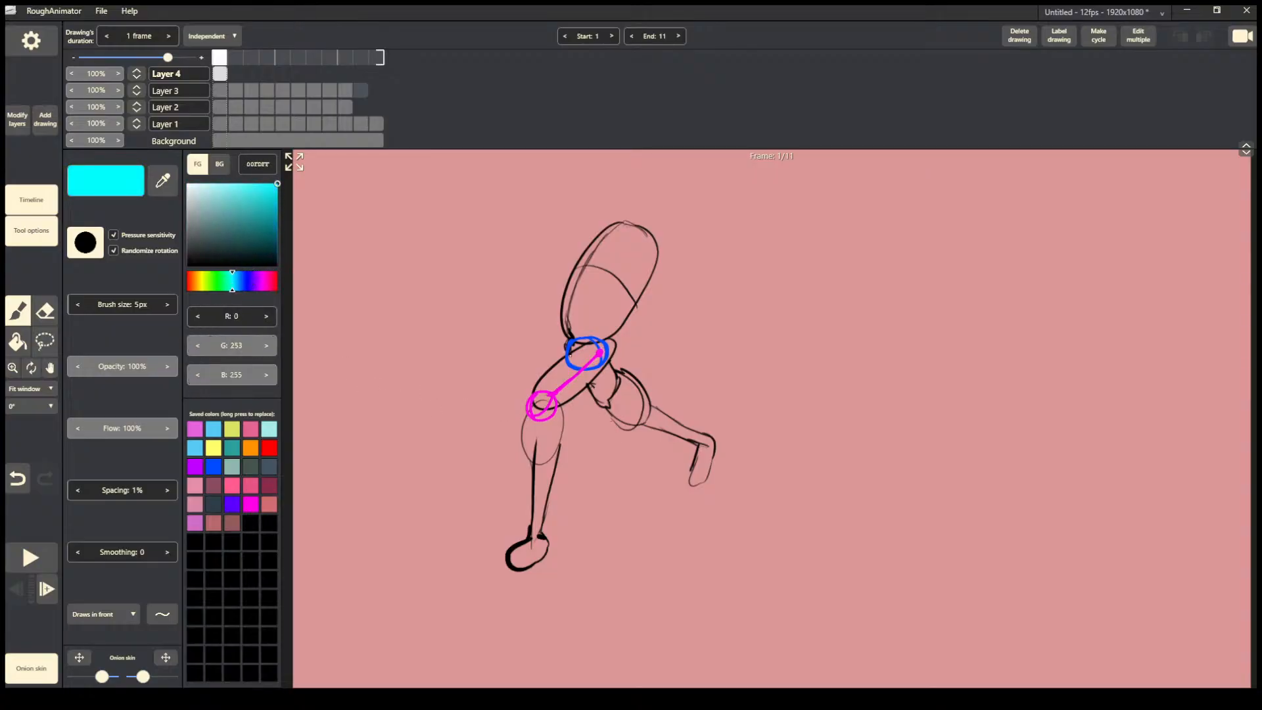
Draw the rear thigh guide on frame 1 of Layer 4 in cyan, with a line from the hip circle to a knee circle.
left_click(578, 352)
left_click_drag(616, 400, 620, 397)
key("ctrl+z")
key("ctrl+y")
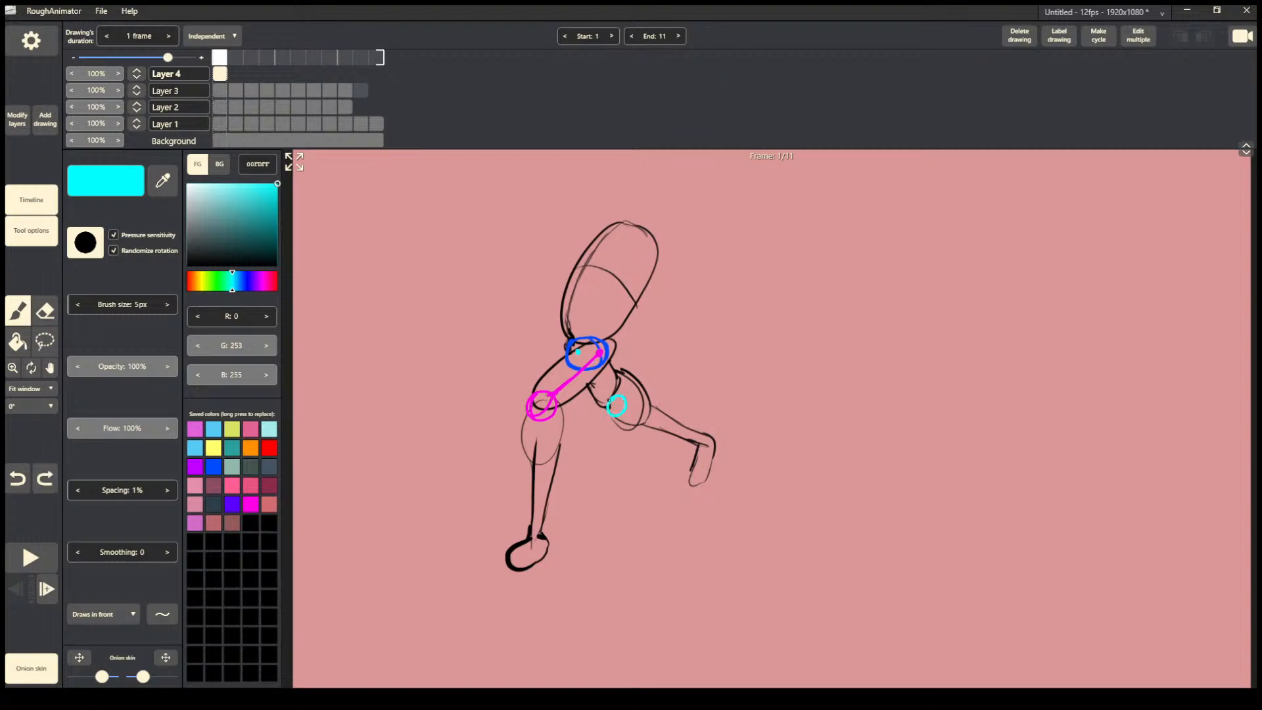
key("ctrl+z")
mouse_move(612, 401)
left_mouse_down()
mouse_move(613, 416)
mouse_move(637, 406)
mouse_move(632, 395)
mouse_move(608, 407)
mouse_move(630, 418)
mouse_move(620, 396)
left_mouse_up()
key("ctrl+z")
key("ctrl+z")
mouse_move(616, 400)
left_mouse_down()
mouse_move(626, 403)
mouse_move(614, 409)
left_mouse_up()
key("ctrl+z")
left_click_drag(579, 353, 622, 404)
Try to copy the cyan thigh guide to frame 2 of Layer 4, shifted -65 px in X and -50 px in Y.
left_click(219, 104)
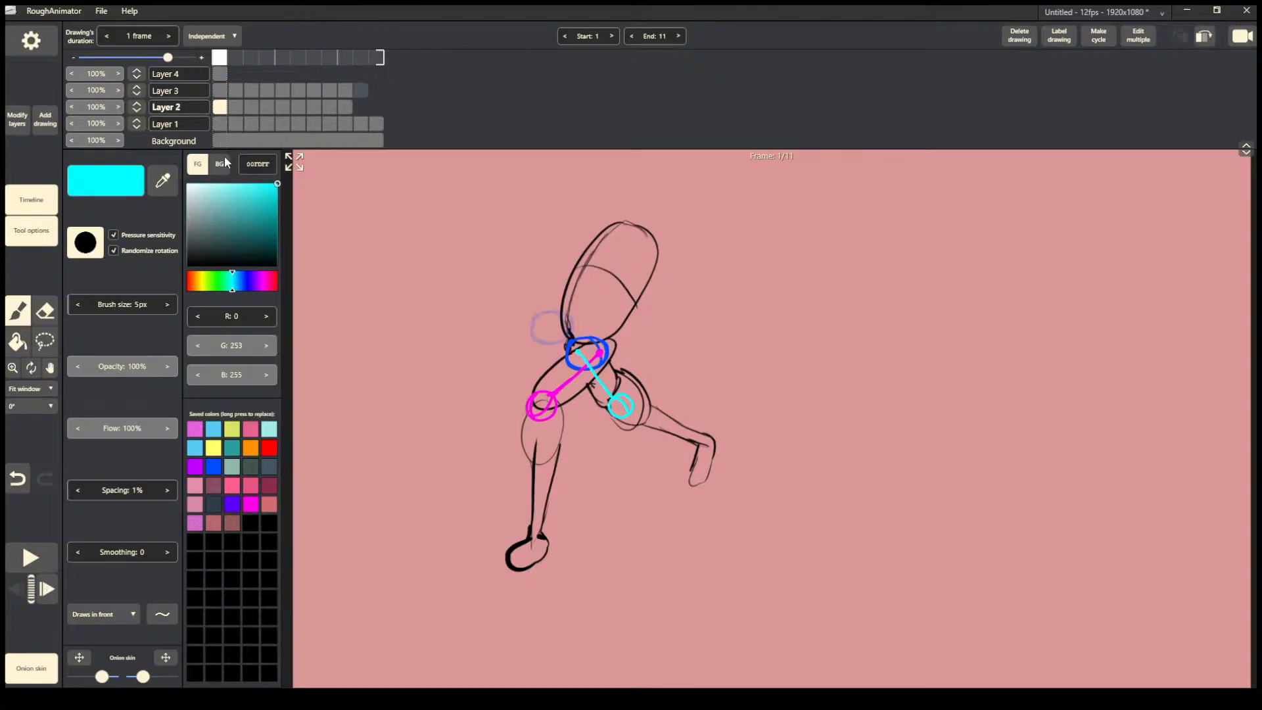
left_click(219, 73)
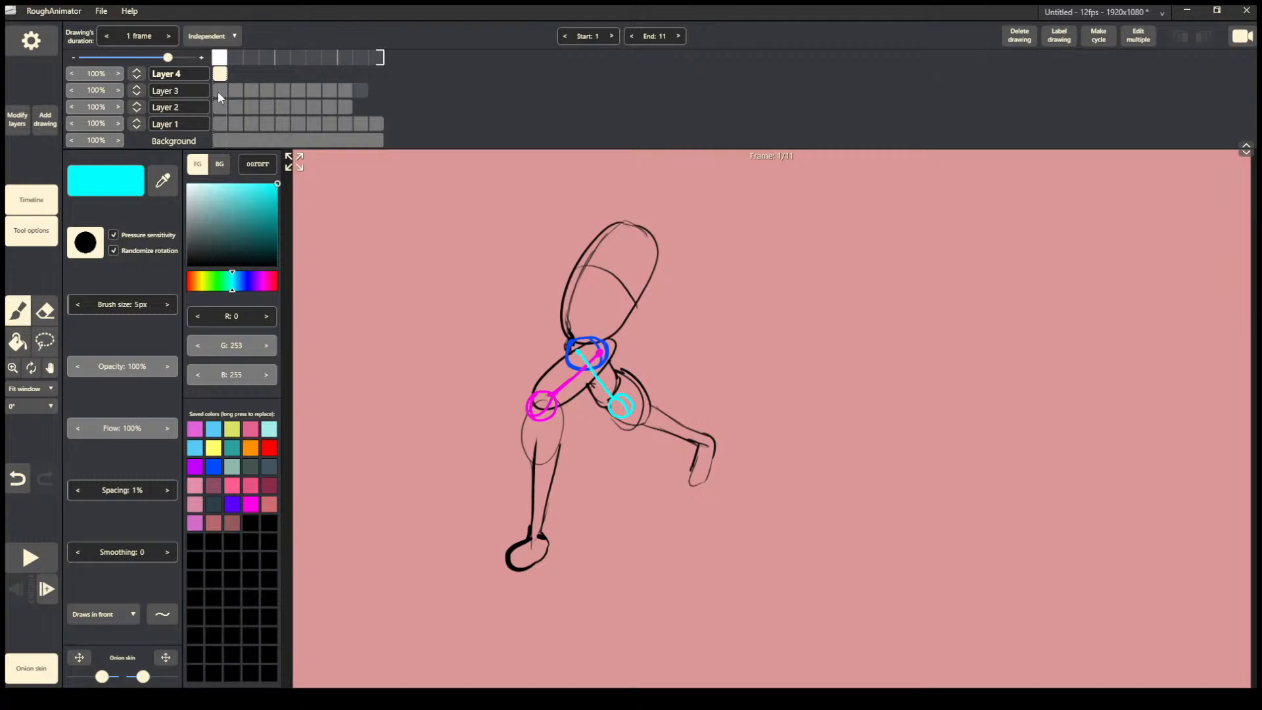
left_click(45, 341)
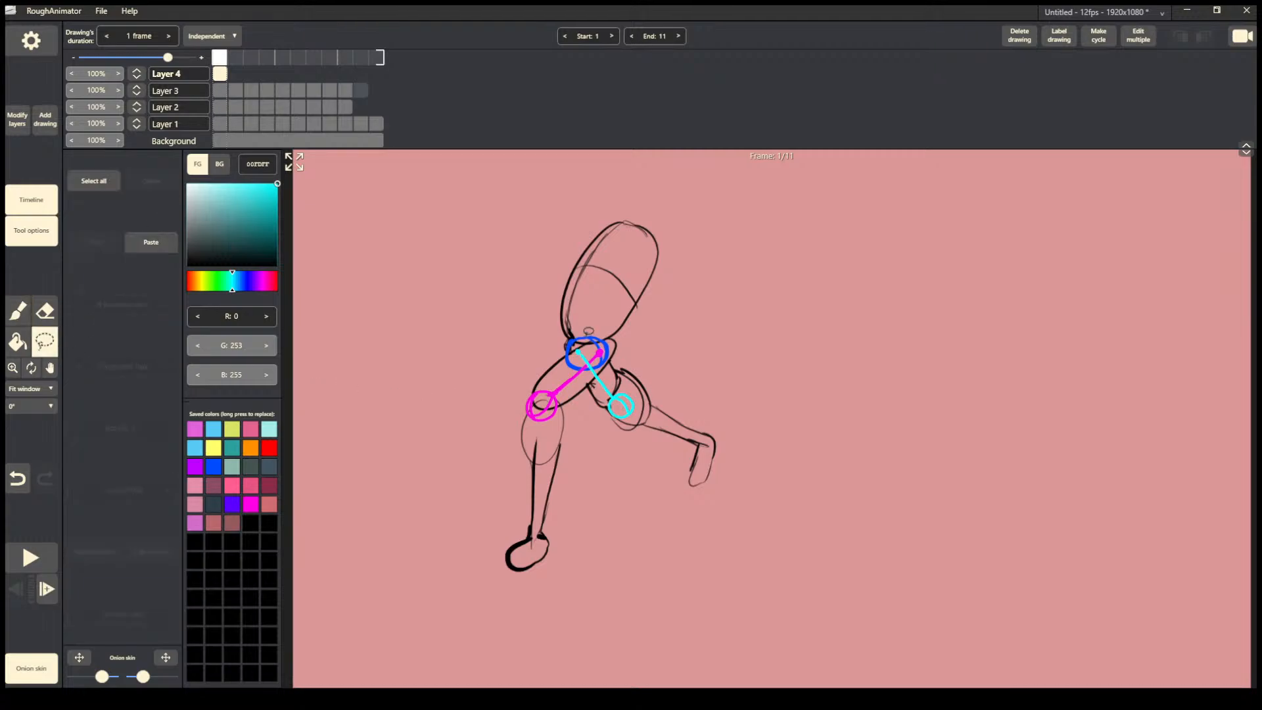
left_click_drag(587, 334, 642, 345)
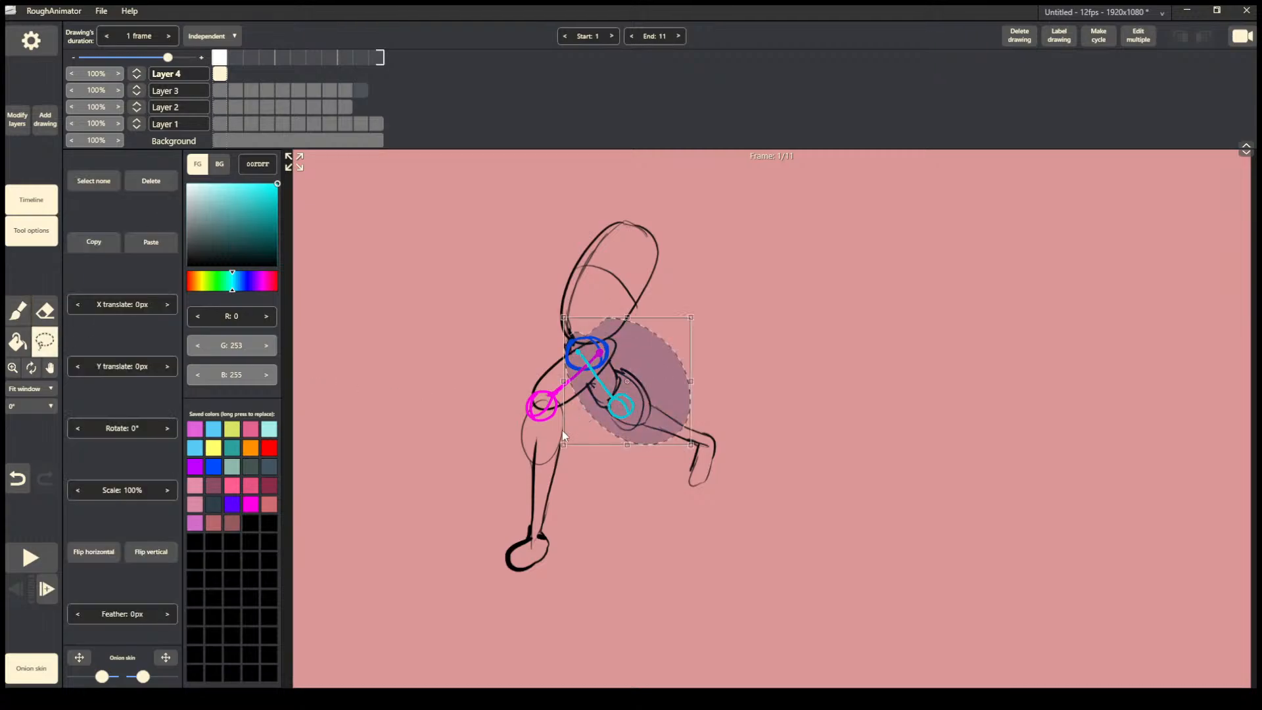
left_click(489, 424)
key("Right")
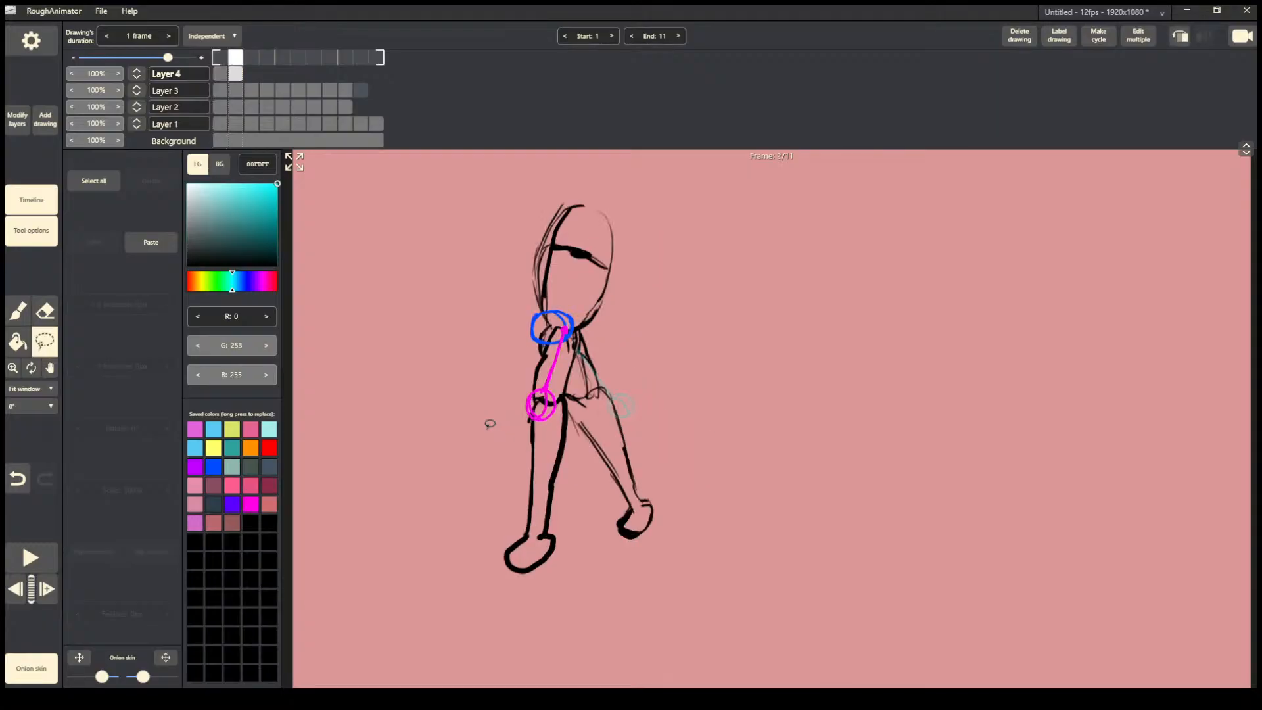
mouse_move(572, 328)
left_mouse_down()
mouse_move(574, 395)
mouse_move(636, 403)
mouse_move(613, 388)
left_mouse_up()
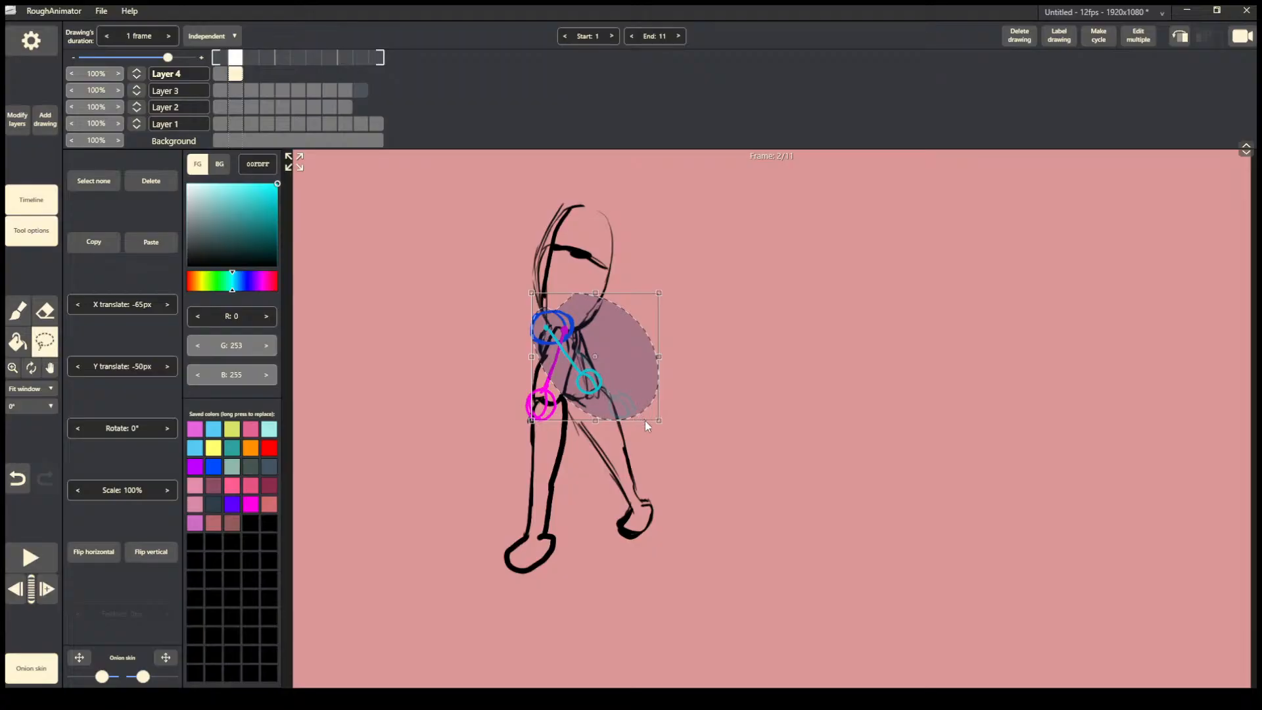
left_click(655, 446)
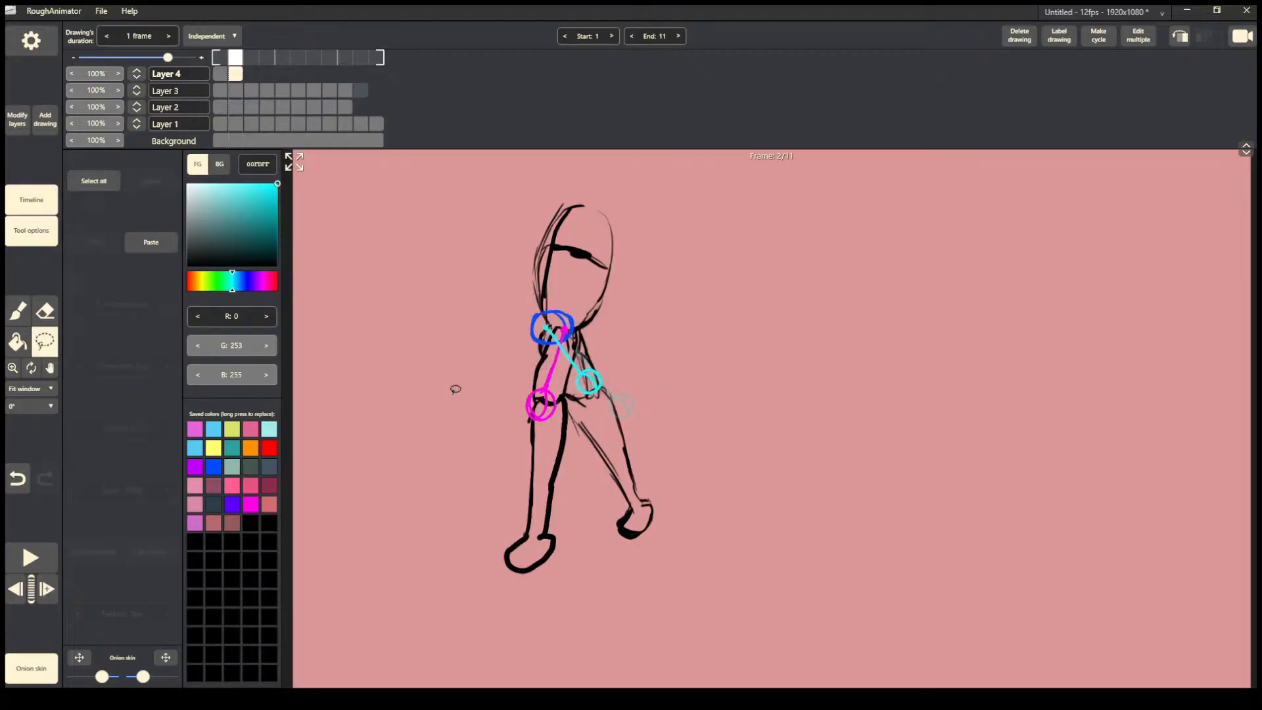
key("ctrl+z")
key("ctrl+z")
key("ctrl+z")
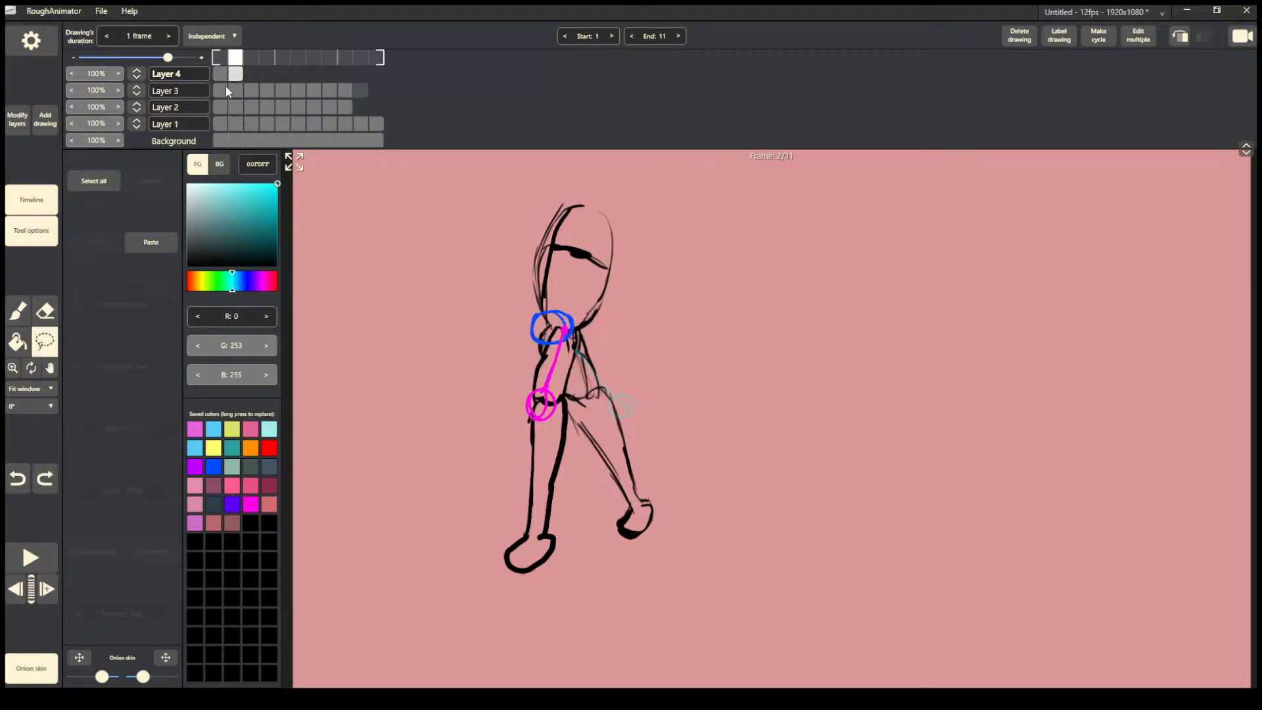
Store the cyan in the saved colors and set the brush to blue 2400FF for frame 1 of Layer 2.
left_click(219, 106)
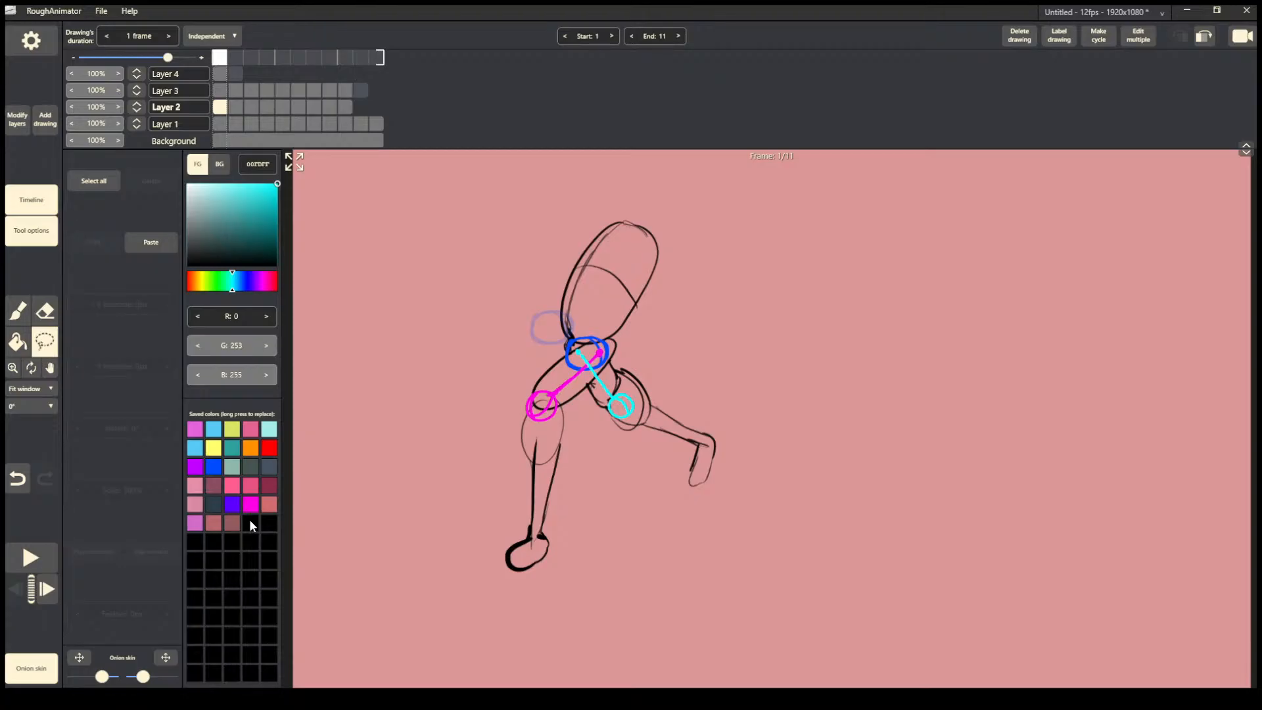
left_click(248, 281)
left_click(20, 308)
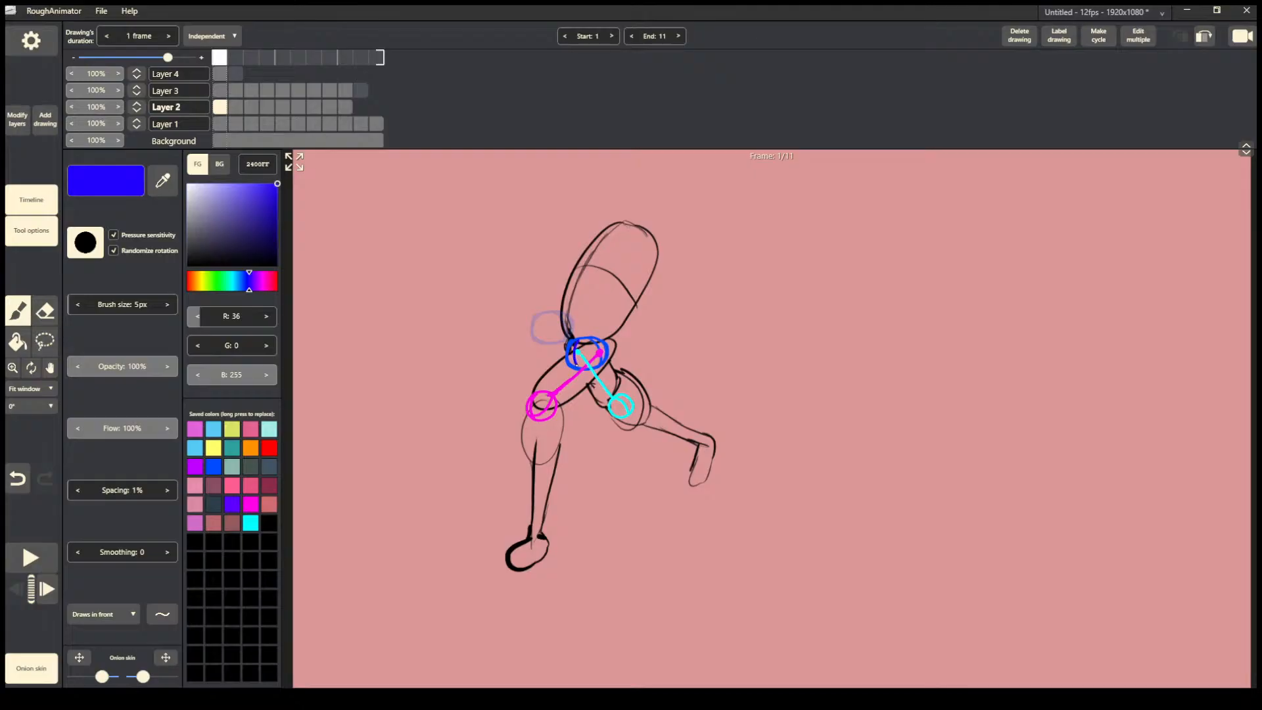
Mark the rear leg's hip joint in blue inside the hip circle on frame 1 of Layer 2.
key("ctrl+z")
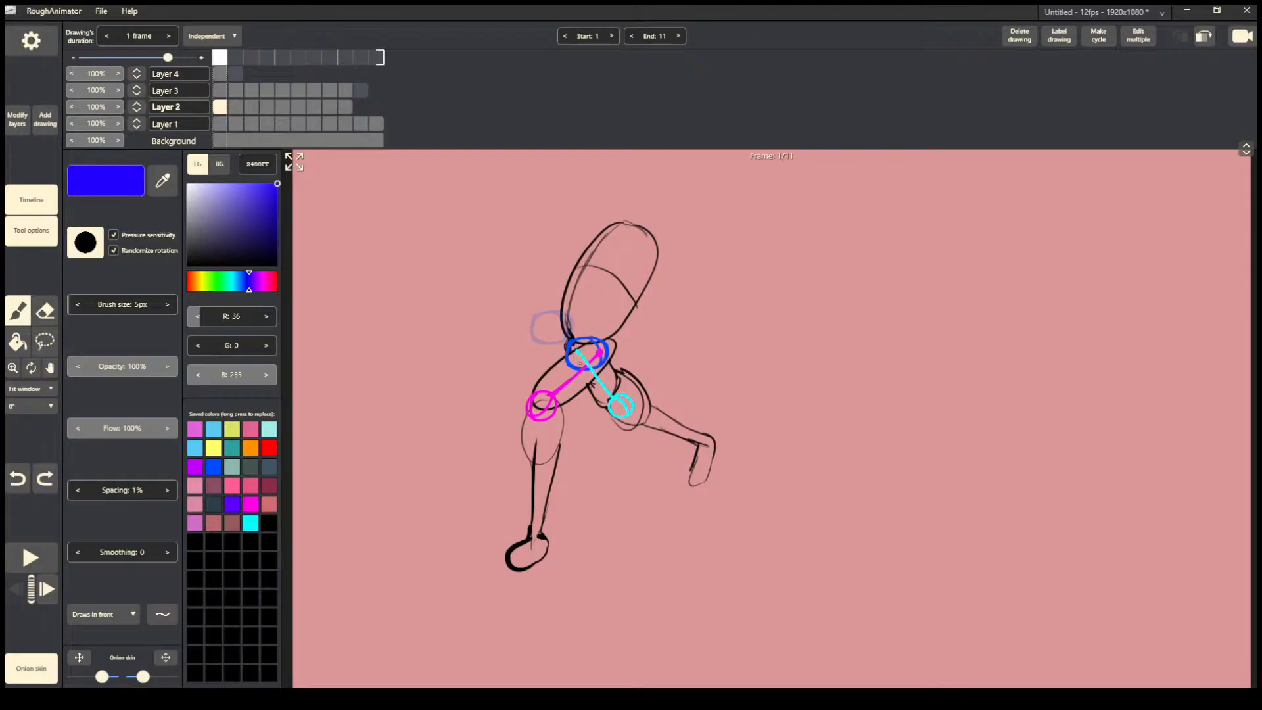
mouse_move(586, 367)
left_mouse_down()
mouse_move(571, 343)
mouse_move(578, 359)
left_mouse_up()
key("ctrl+z")
key("ctrl+z")
left_click_drag(577, 362, 574, 352)
Reorder the layers from top to bottom as Layer 3, Layer 2, Layer 4 and Layer 1.
left_click(234, 107)
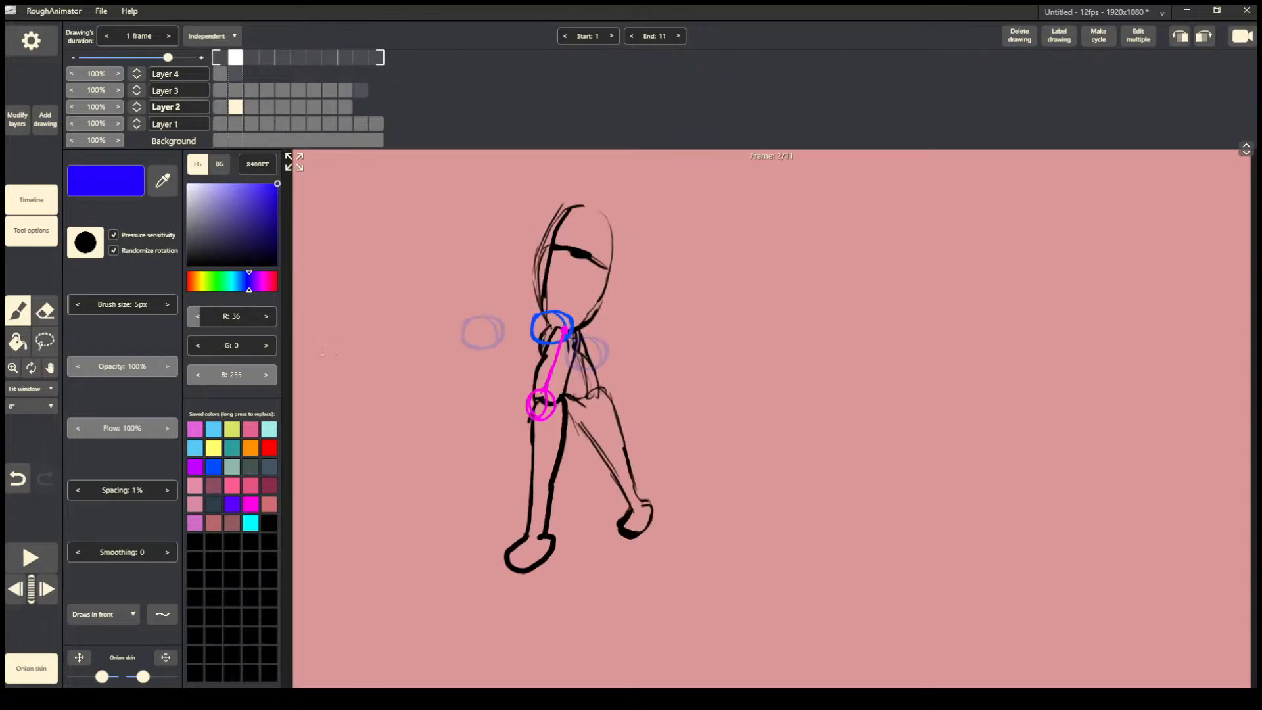
key("ctrl+z")
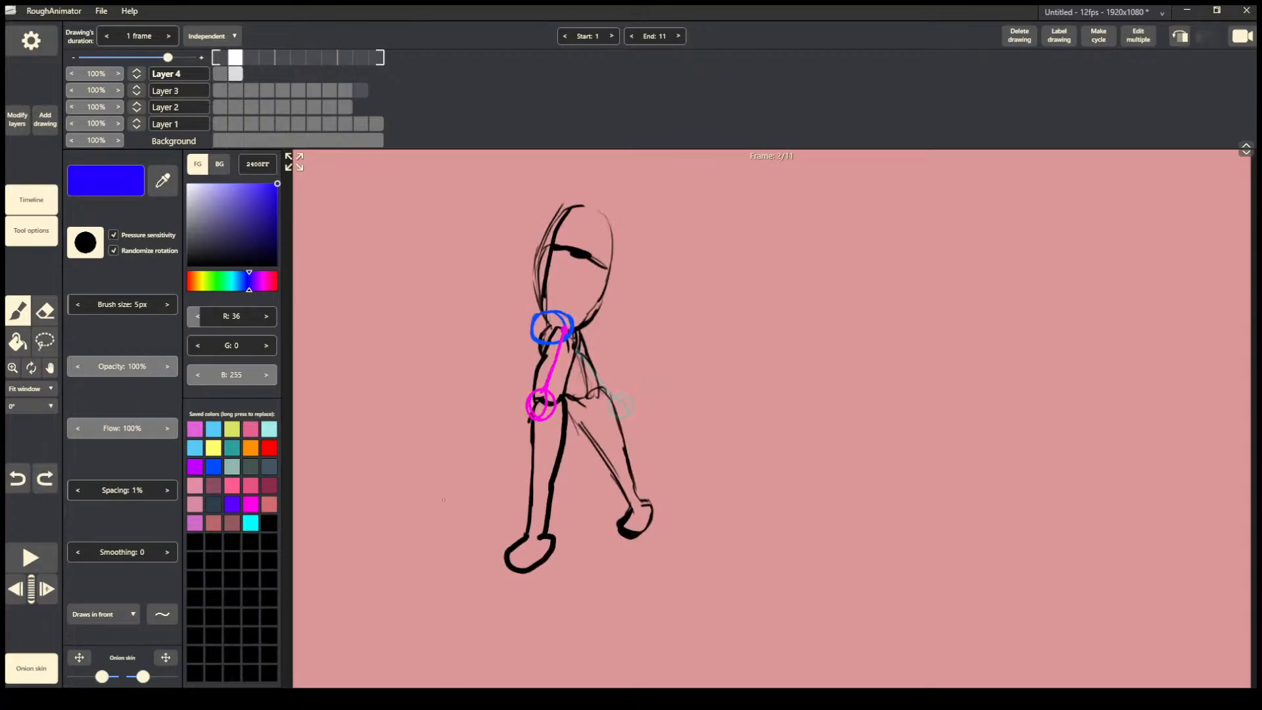
left_click(220, 73)
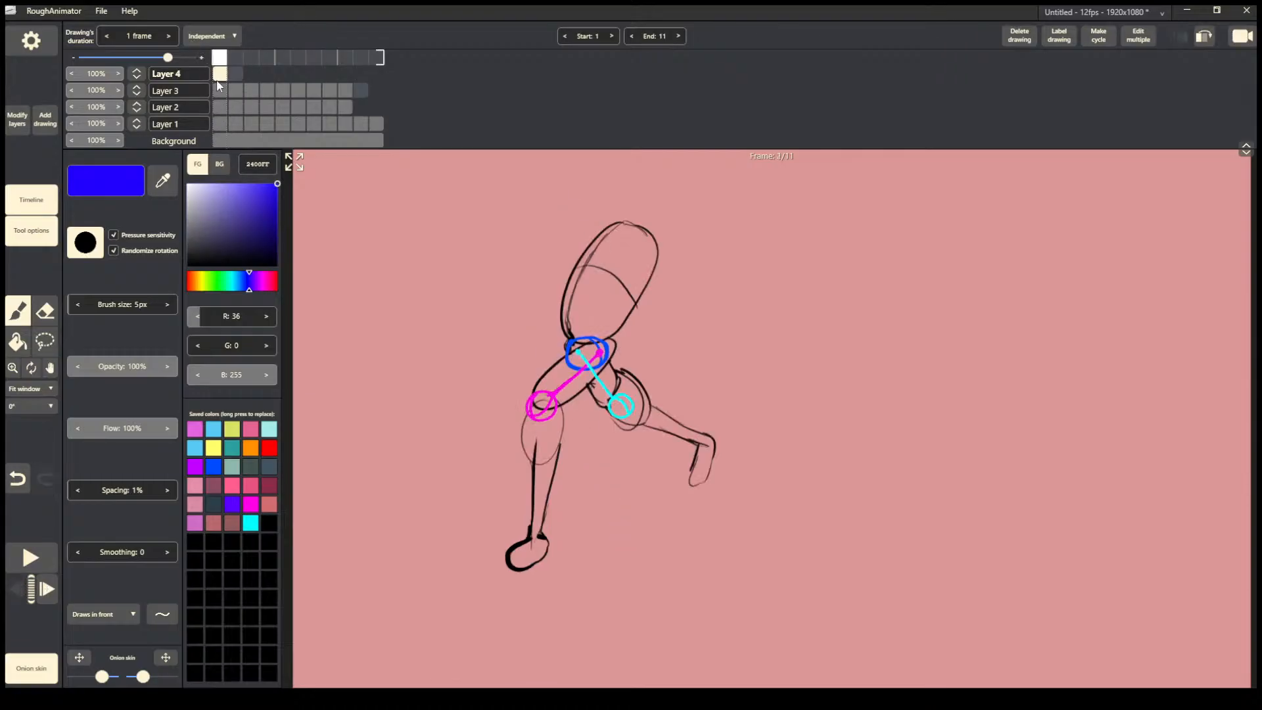
left_click(221, 108)
left_click_drag(136, 107, 140, 76)
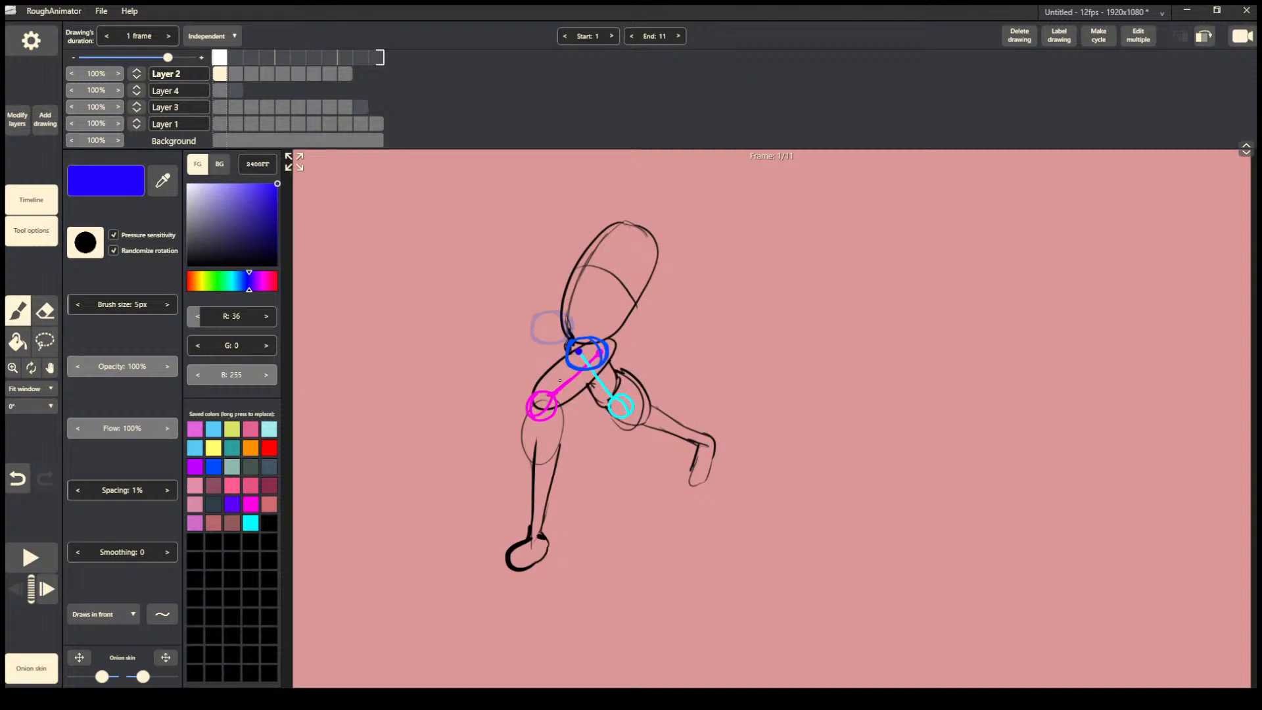
mouse_move(137, 73)
left_mouse_down()
mouse_move(142, 85)
mouse_move(143, 63)
mouse_move(139, 92)
mouse_move(147, 63)
left_mouse_up()
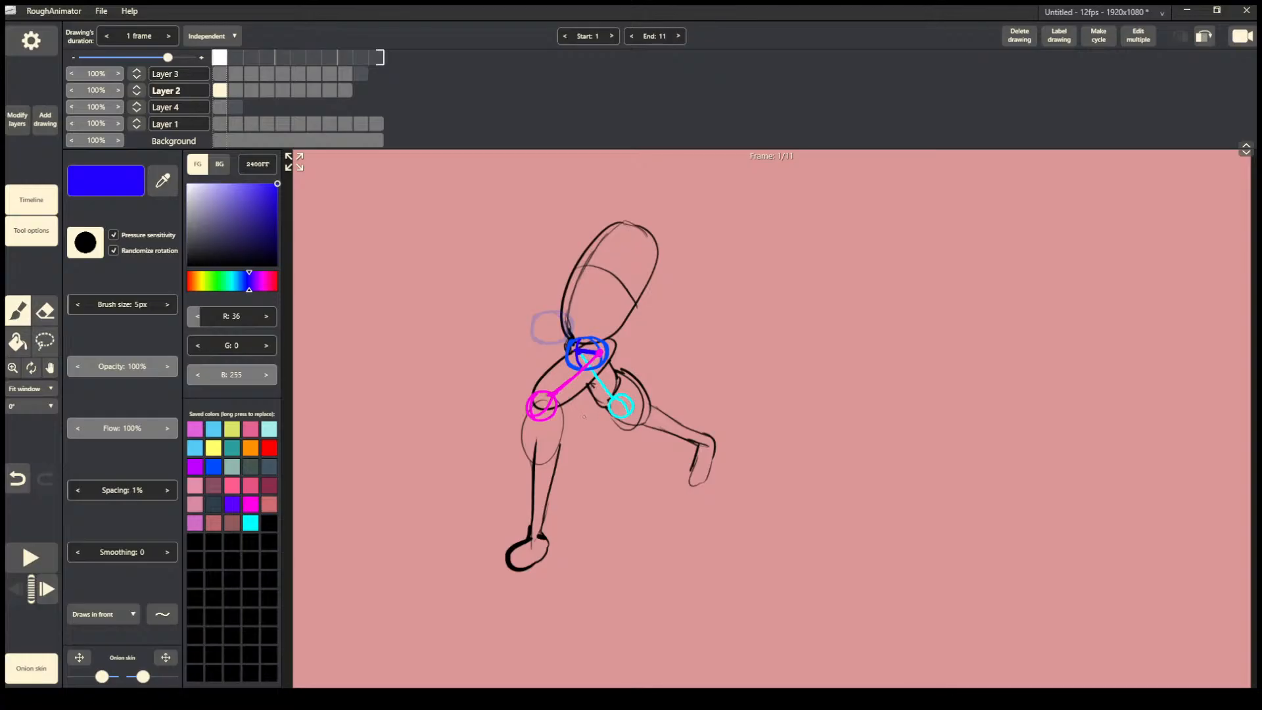
Draw the blue line joining the two hip joints inside the hip circle on frames 1 and 2 of Layer 2.
key("ctrl+z")
left_click(235, 89)
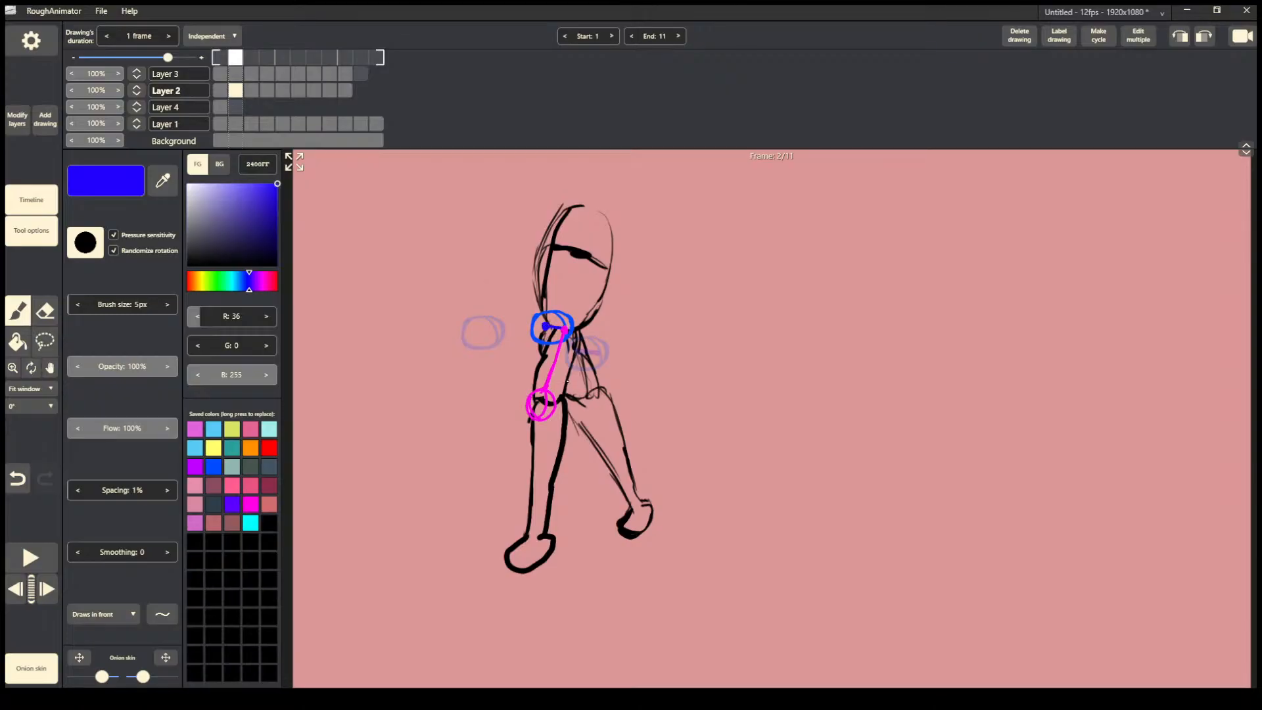
left_click(250, 91)
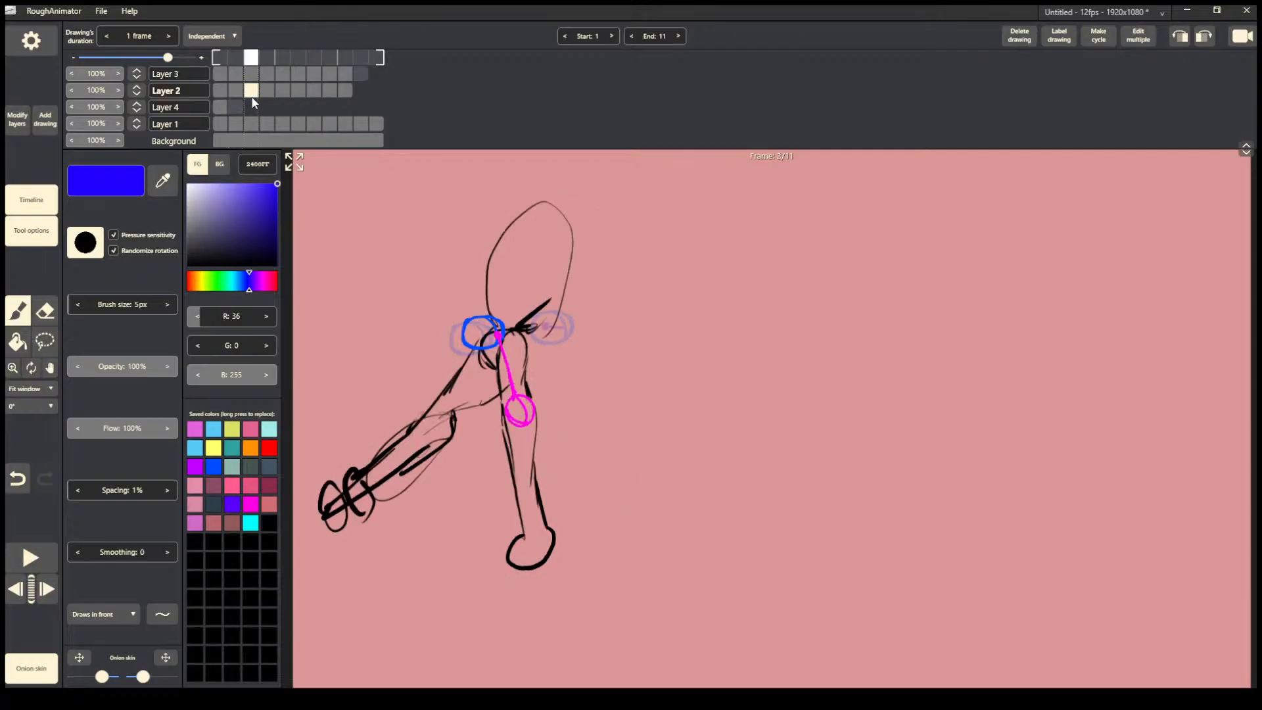
left_click(235, 91)
left_click(220, 96)
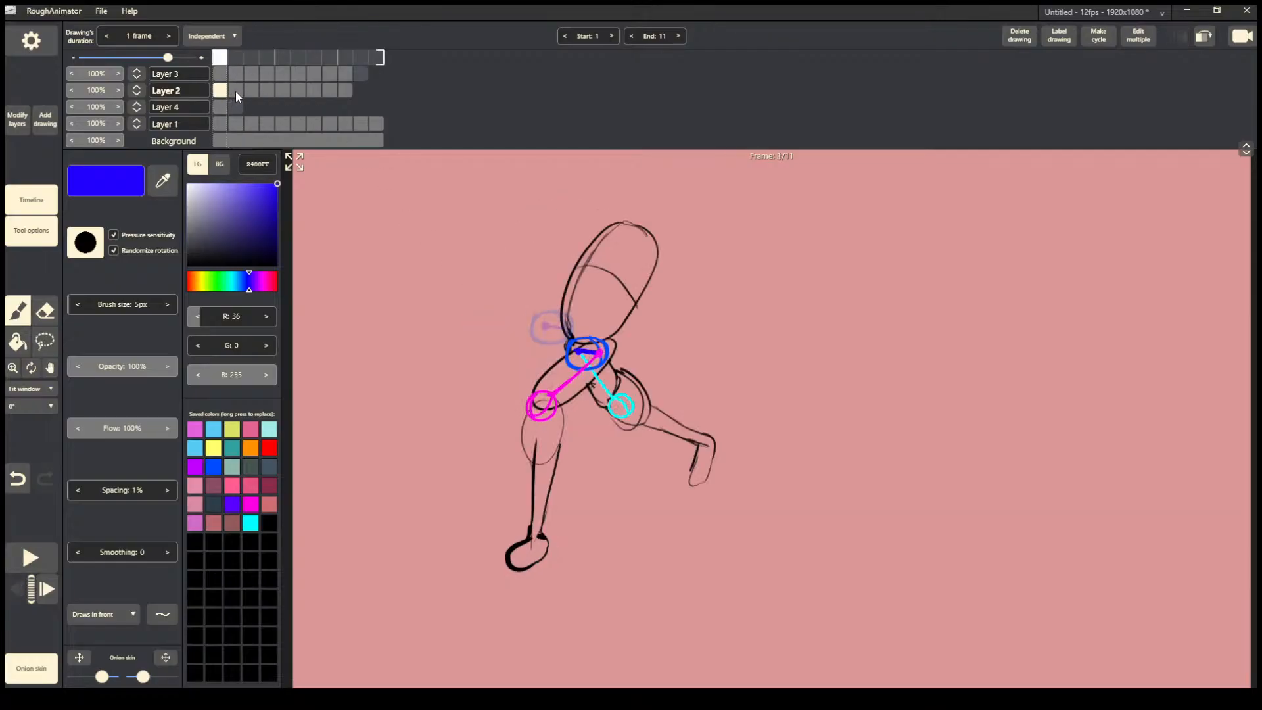
left_click(235, 91)
left_click(252, 92)
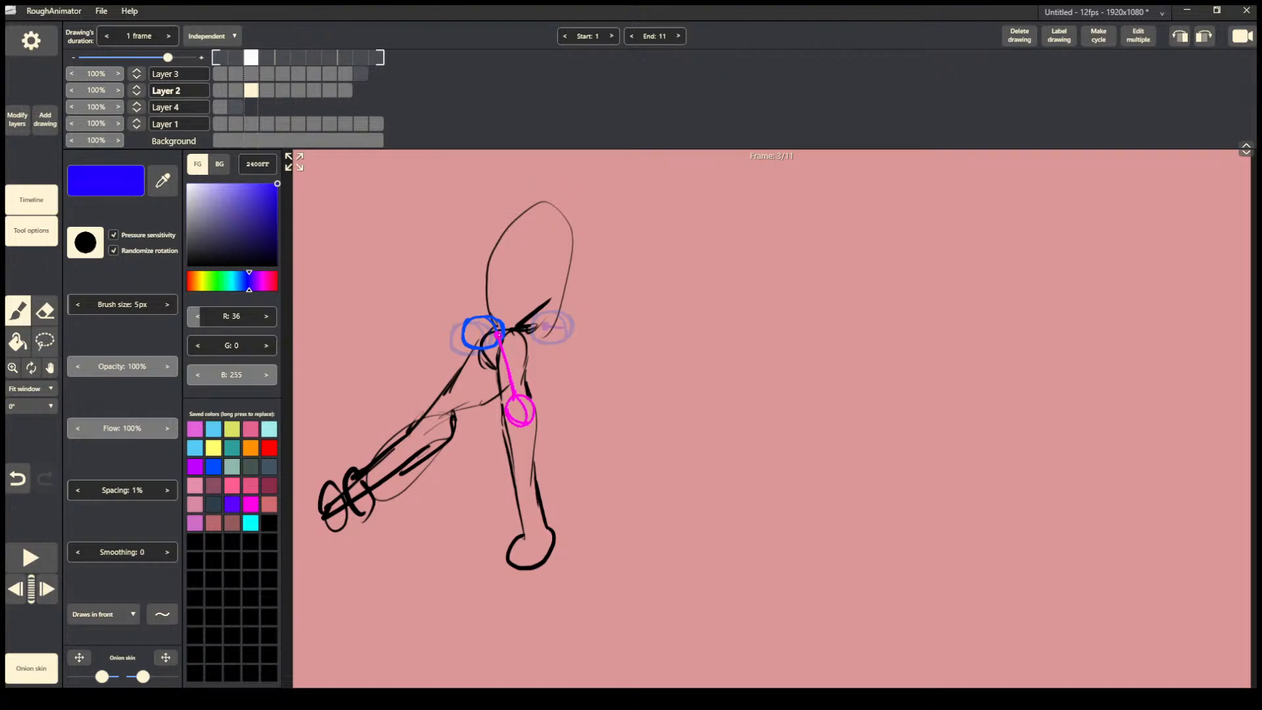
Draw the blue hip line inside the hip circle on frames 3 and 4 of Layer 2.
key("ctrl+z")
left_click_drag(481, 331, 478, 332)
key("ctrl+z")
key("Right")
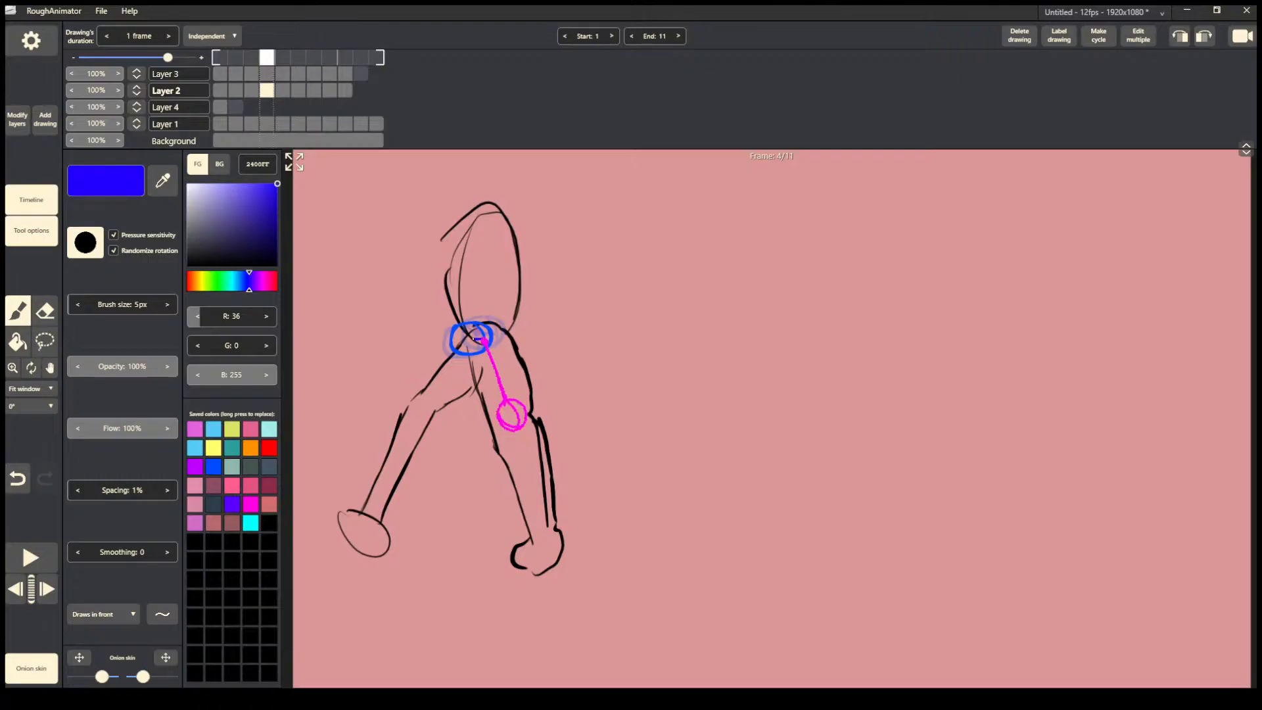
key("ctrl+z")
left_click_drag(469, 336, 483, 340)
key("ctrl+z")
Draw the blue hip line inside the hip circle on frames 5 to 8 of Layer 2.
key("Right")
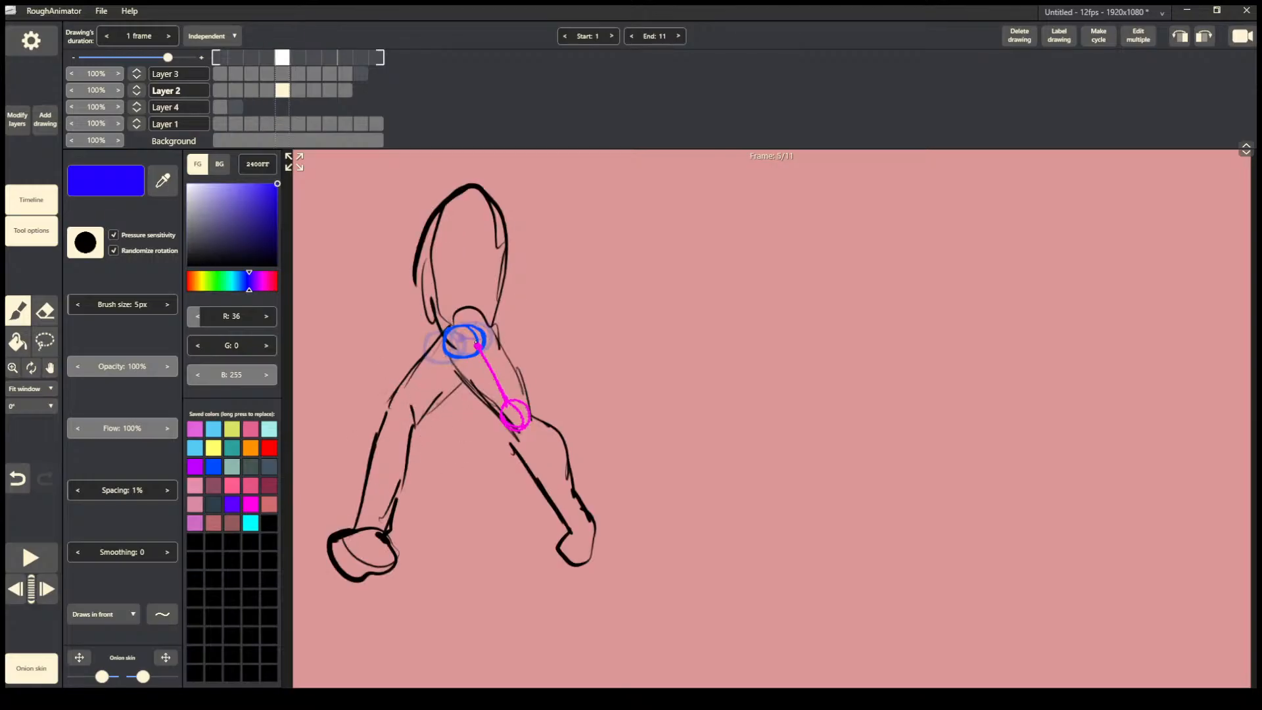
left_click_drag(477, 343, 468, 342)
key("Right")
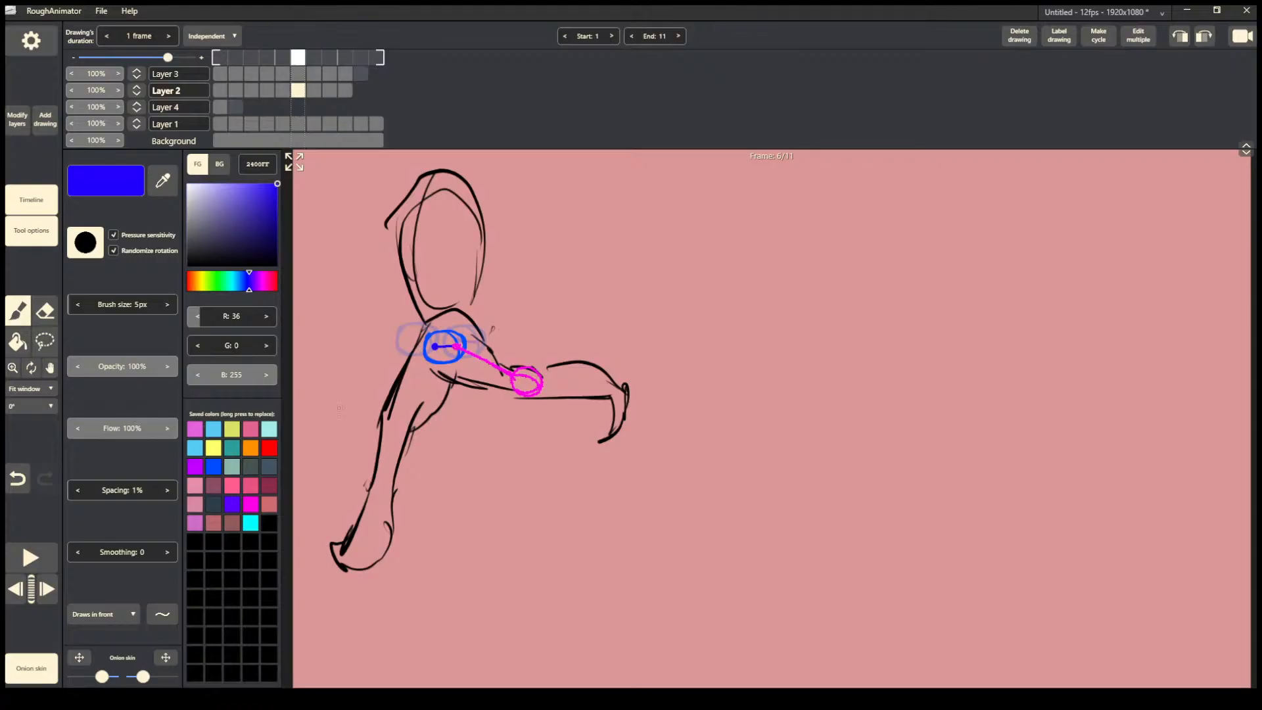
key("Right")
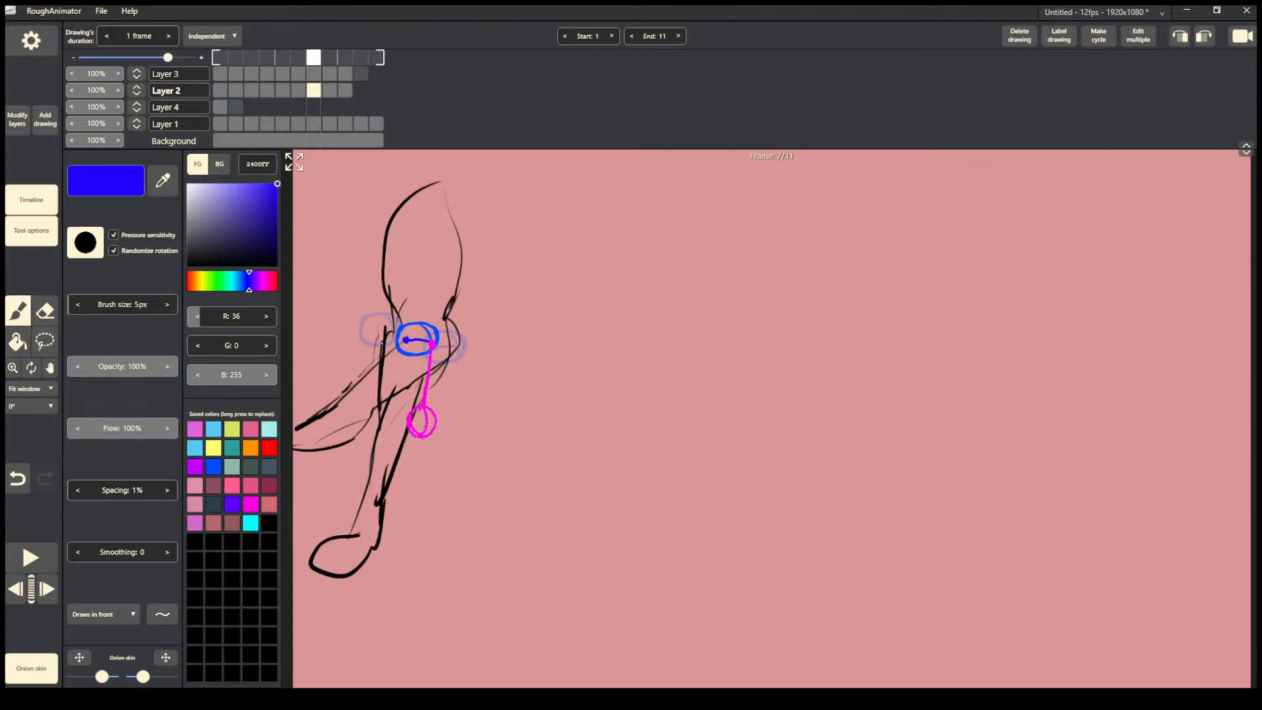
key("Right")
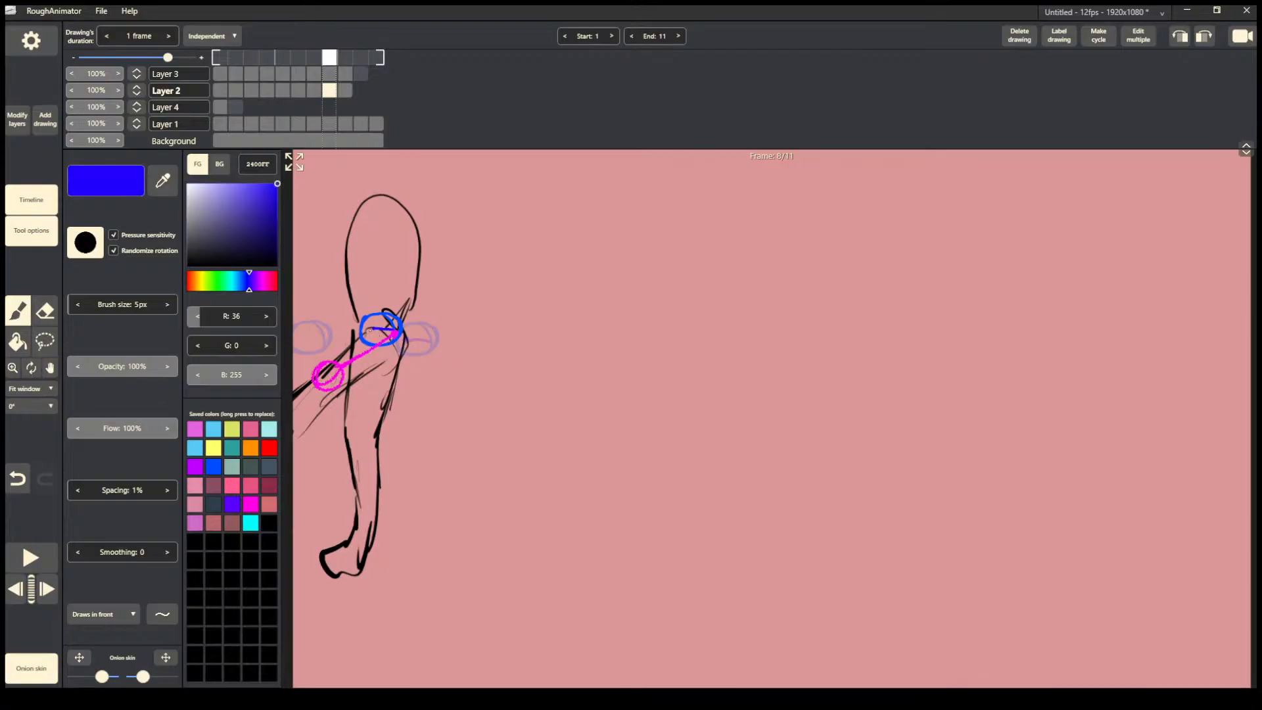
left_click(371, 329)
Draw the blue hip line with its rear joint dot inside the hip circle on frame 9 of Layer 2.
key("Right")
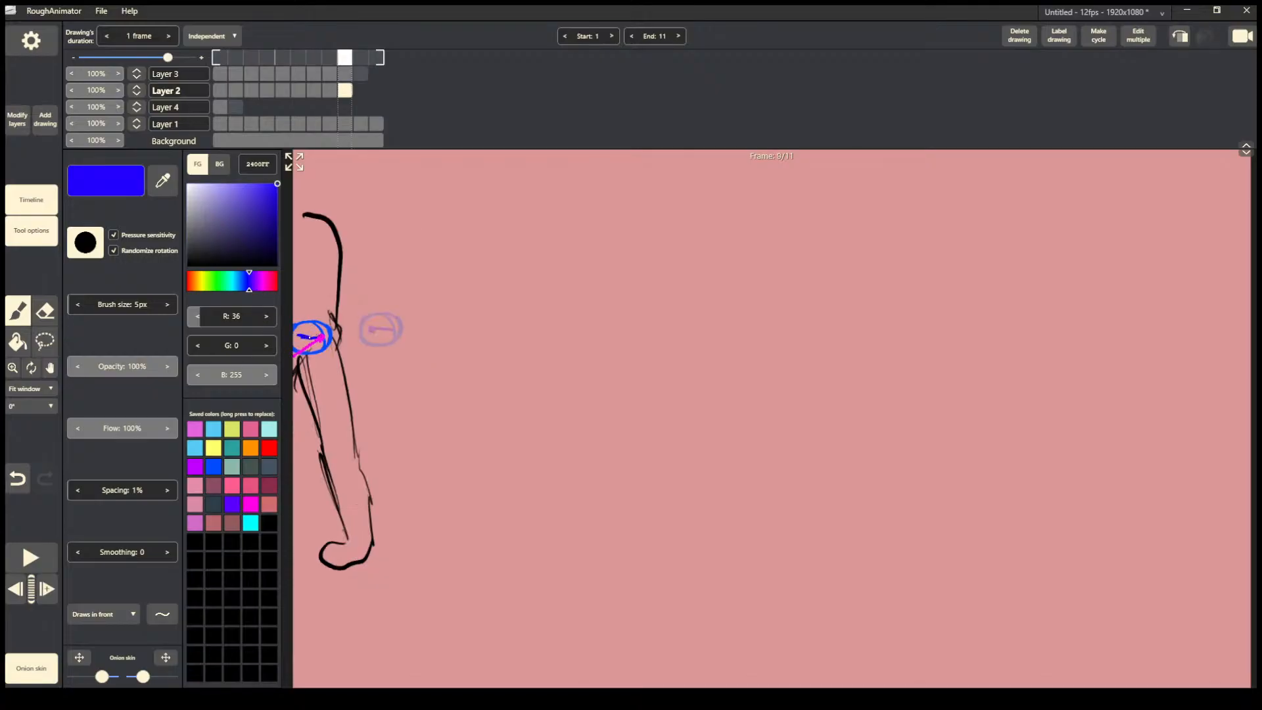
key("ctrl+z")
left_click_drag(320, 337, 301, 339)
left_click(299, 336)
key("Right")
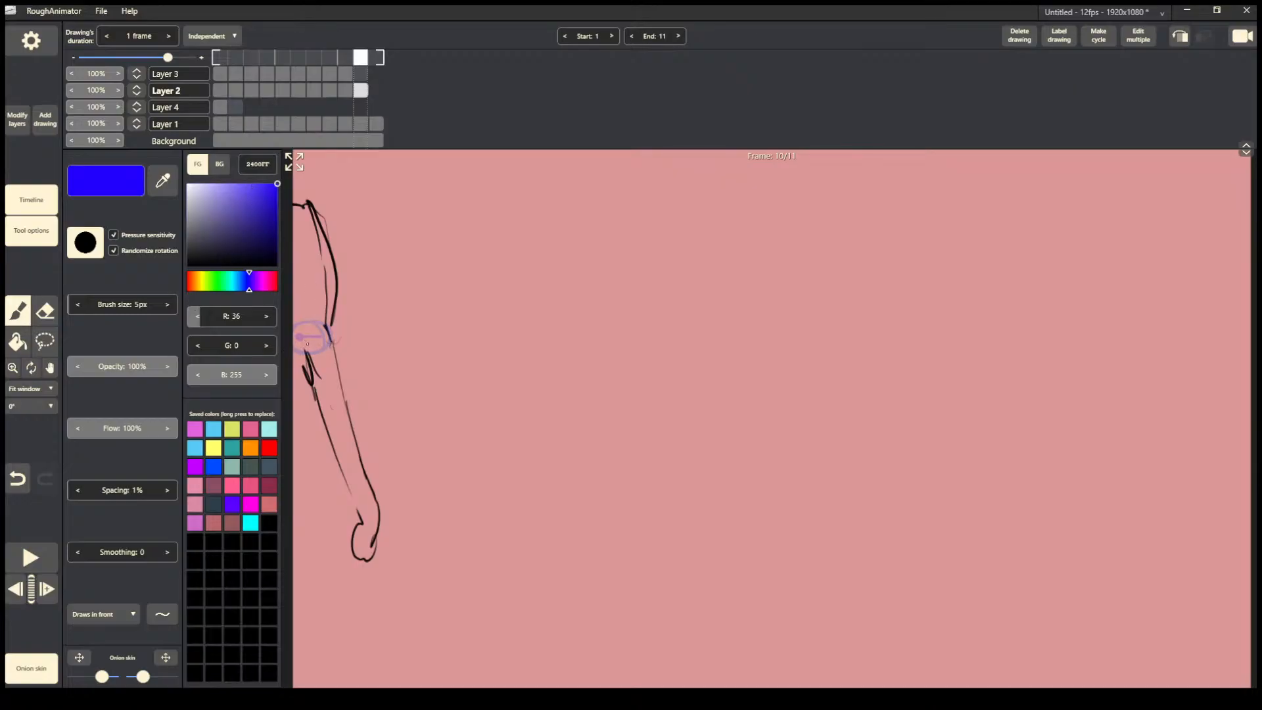
Lasso the cyan thigh guide on frame 1 of Layer 4 and copy it.
left_click(217, 88)
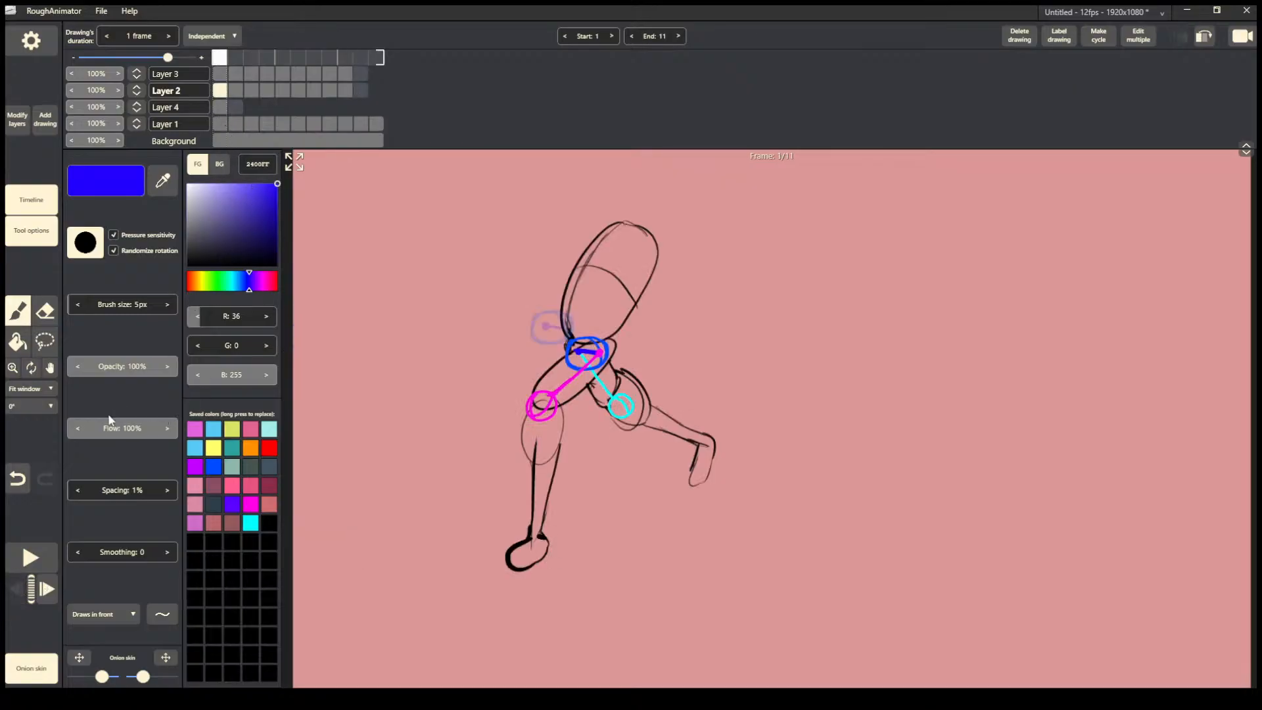
left_click(46, 552)
left_click(219, 74)
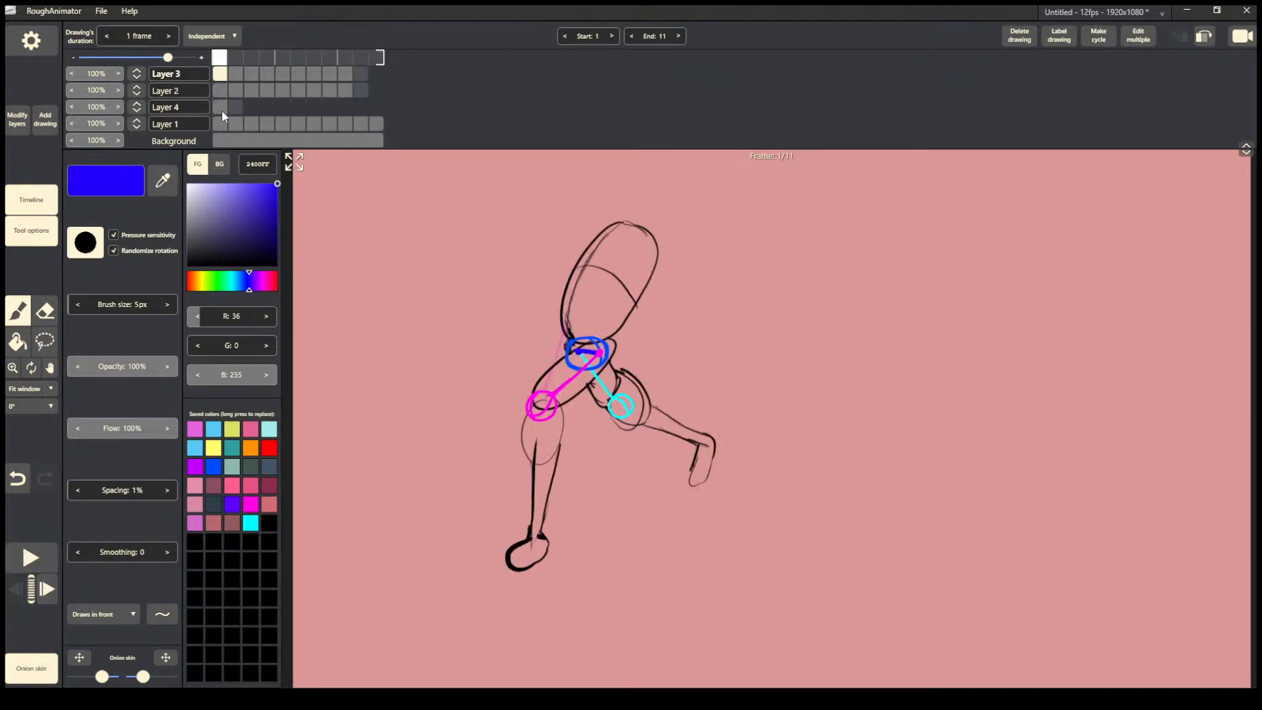
left_click(220, 106)
left_click(45, 341)
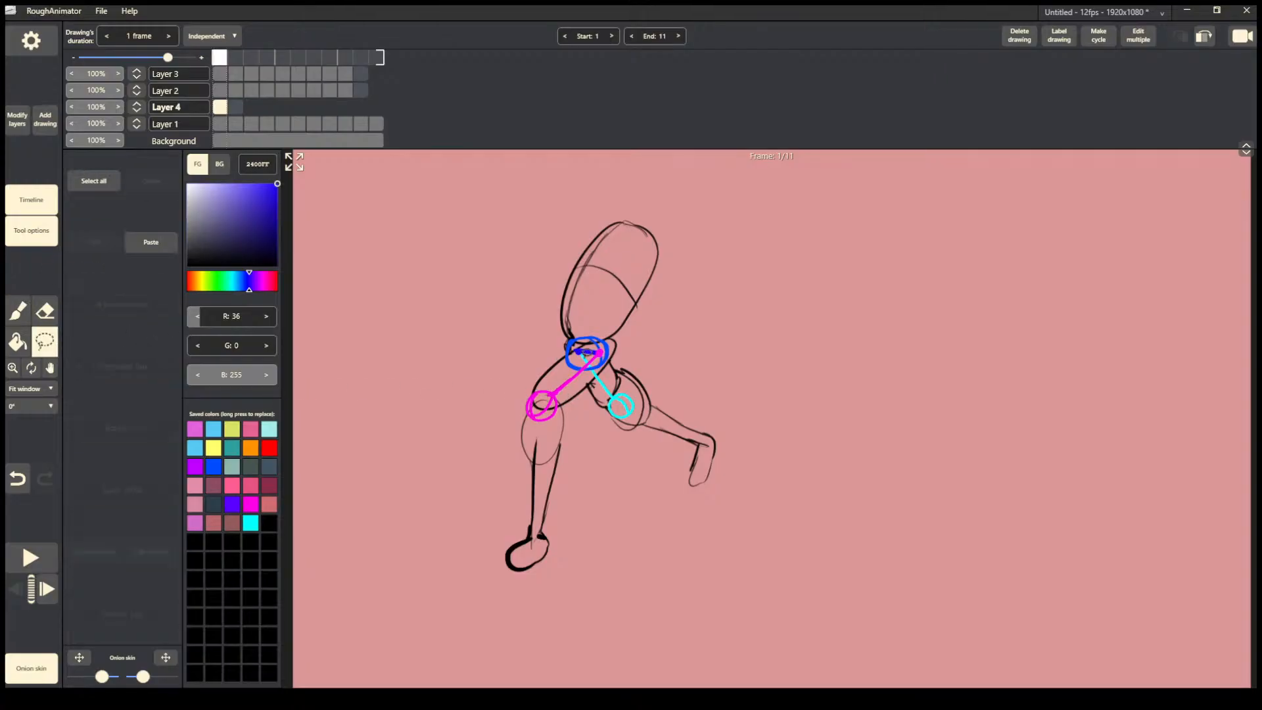
mouse_move(586, 334)
left_mouse_down()
mouse_move(656, 420)
mouse_move(588, 335)
left_mouse_up()
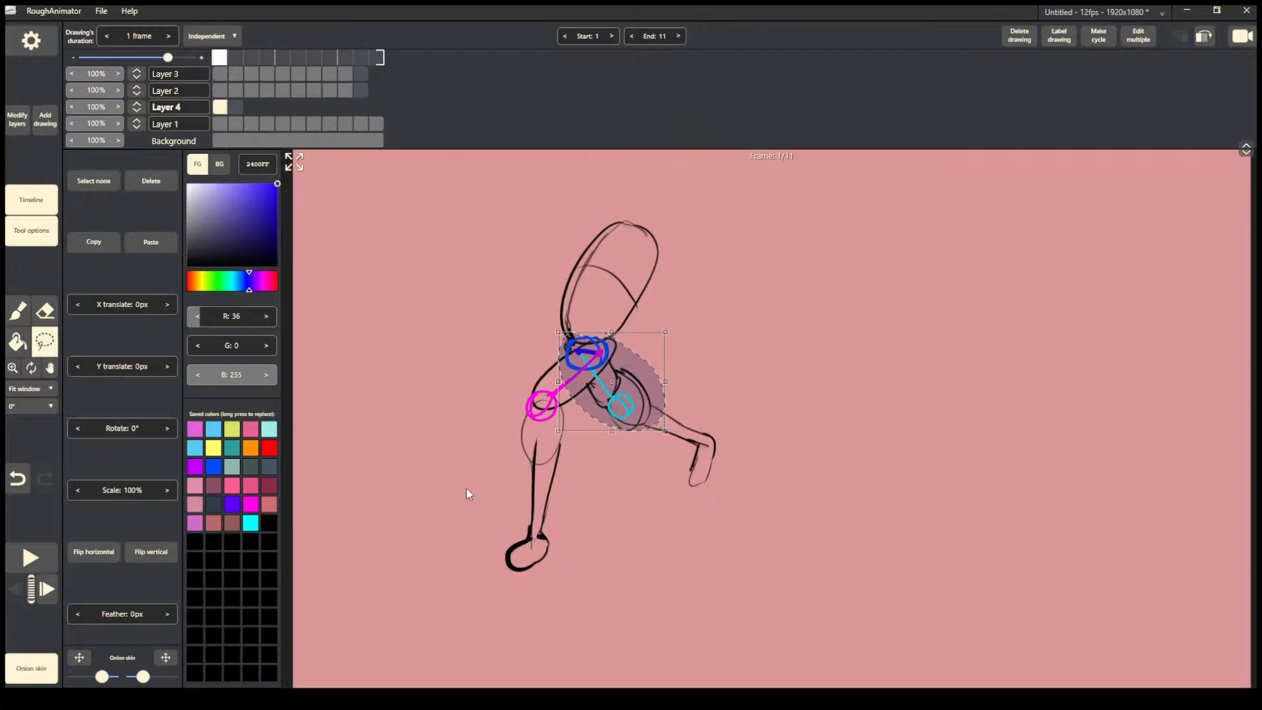
left_click(442, 466)
Paste the cyan thigh guide on frame 2 of Layer 4, rotated 6° and shifted -75 px in X and -41 px in Y.
key("Right")
key("ctrl+v")
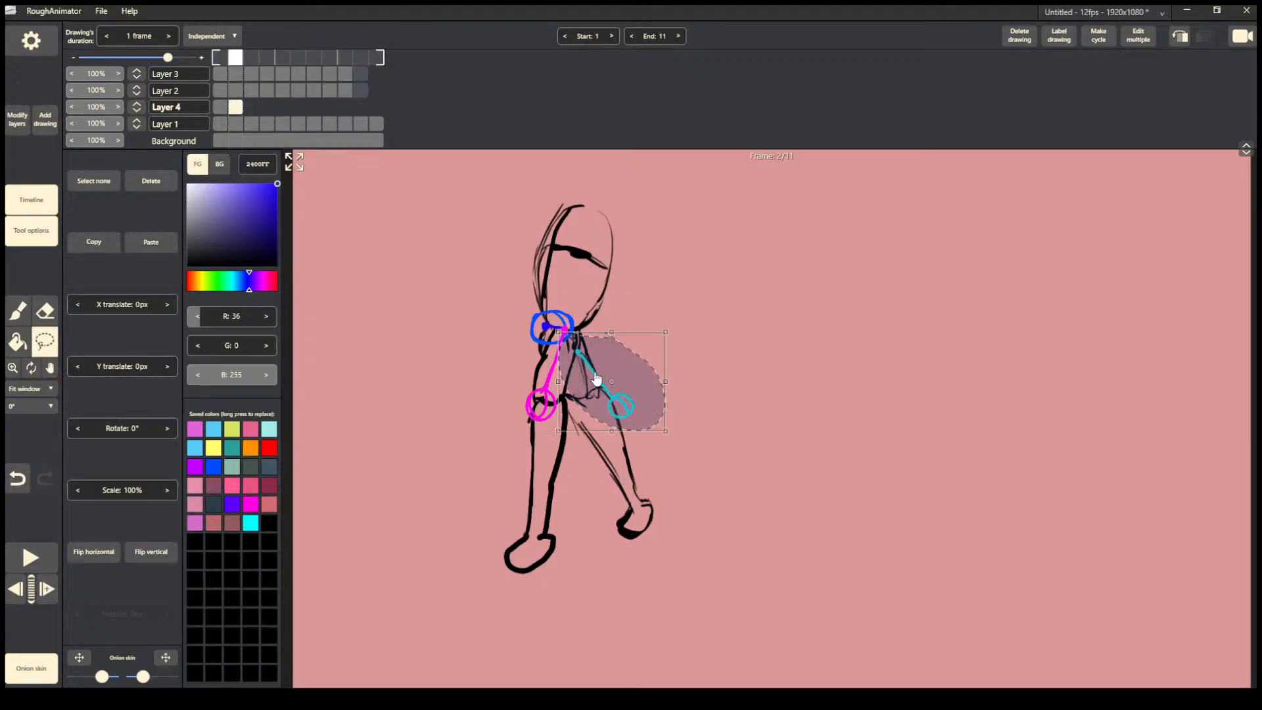
left_click_drag(618, 412, 585, 383)
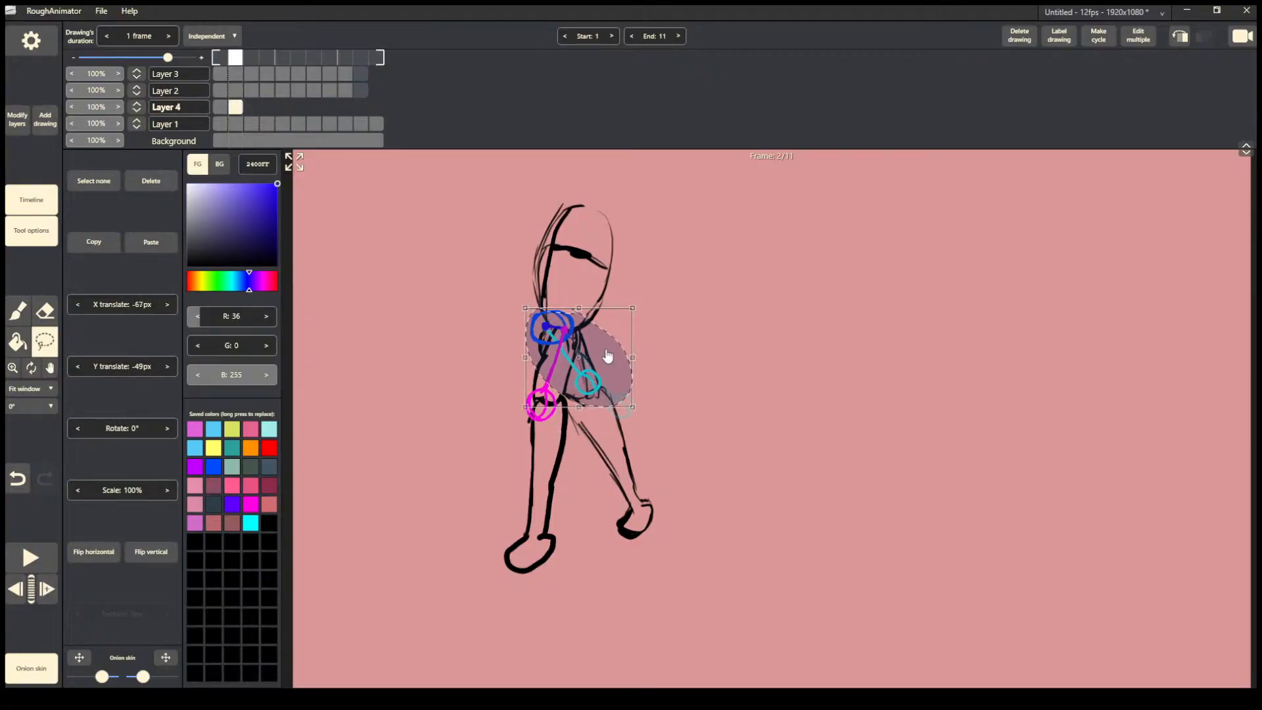
left_click_drag(640, 295, 629, 313)
left_click_drag(604, 385, 598, 391)
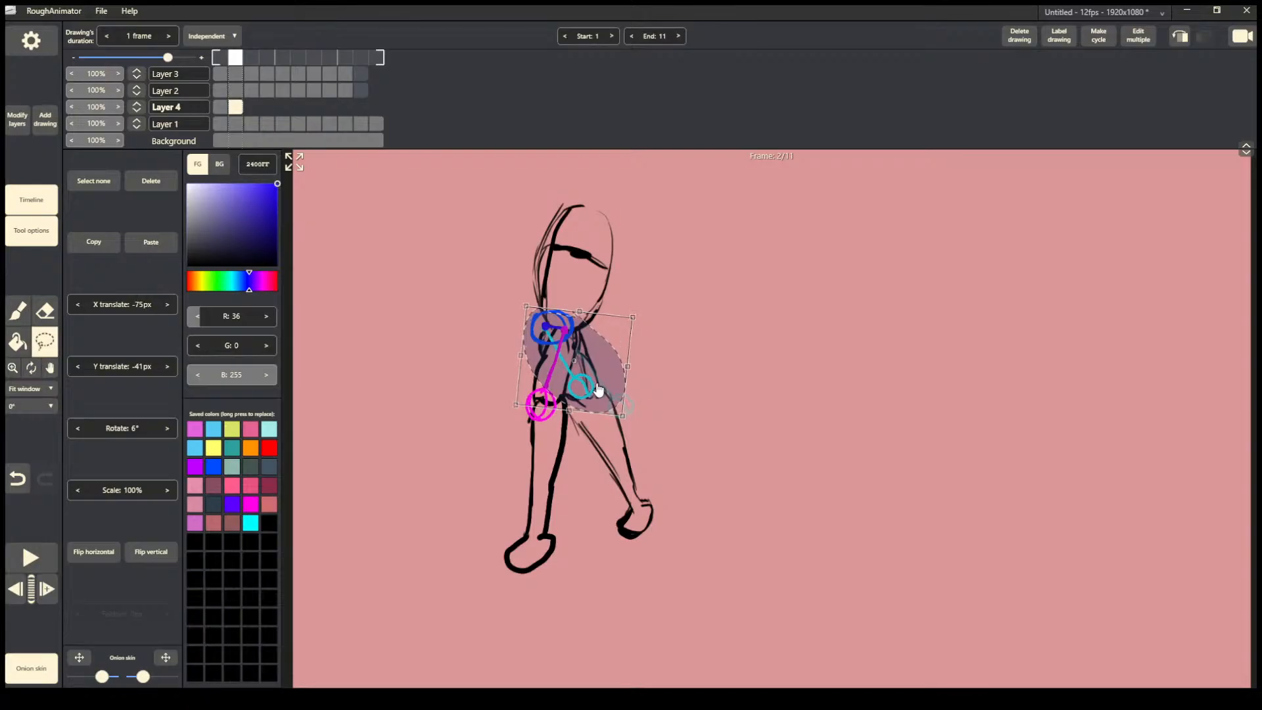
left_click(676, 424)
Paste the cyan thigh guide on frame 3, rotated 64° and moved -297 px in X and -14 px in Y to the rear hip joint.
key("Right")
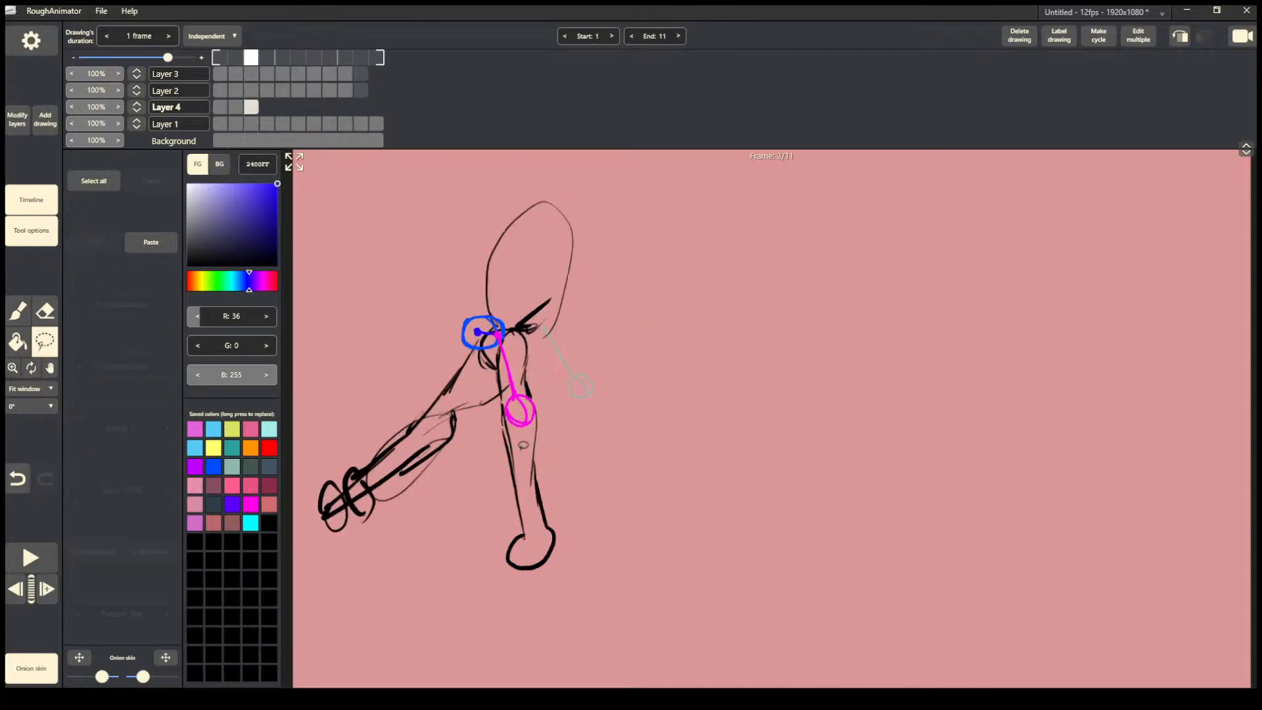
key("ctrl+v")
left_click_drag(621, 372, 519, 354)
mouse_move(575, 308)
left_mouse_down()
mouse_move(558, 436)
mouse_move(589, 395)
mouse_move(489, 387)
left_mouse_up()
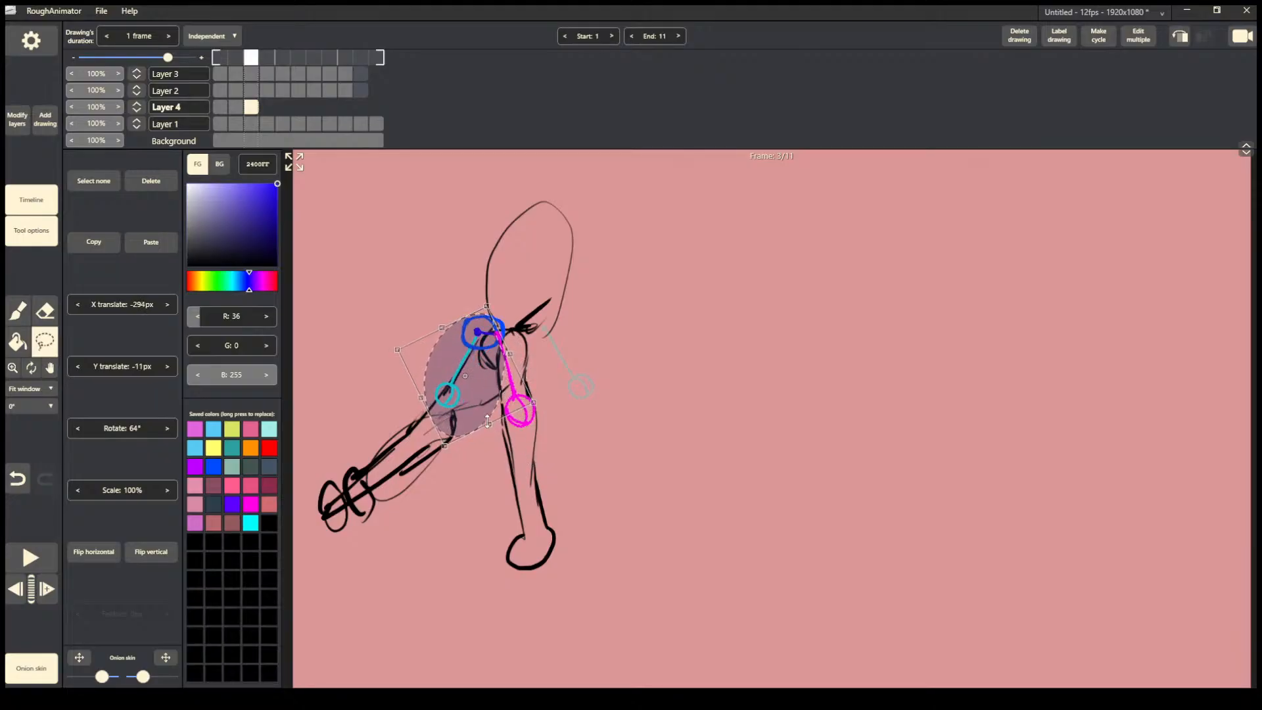
left_click_drag(492, 396, 490, 393)
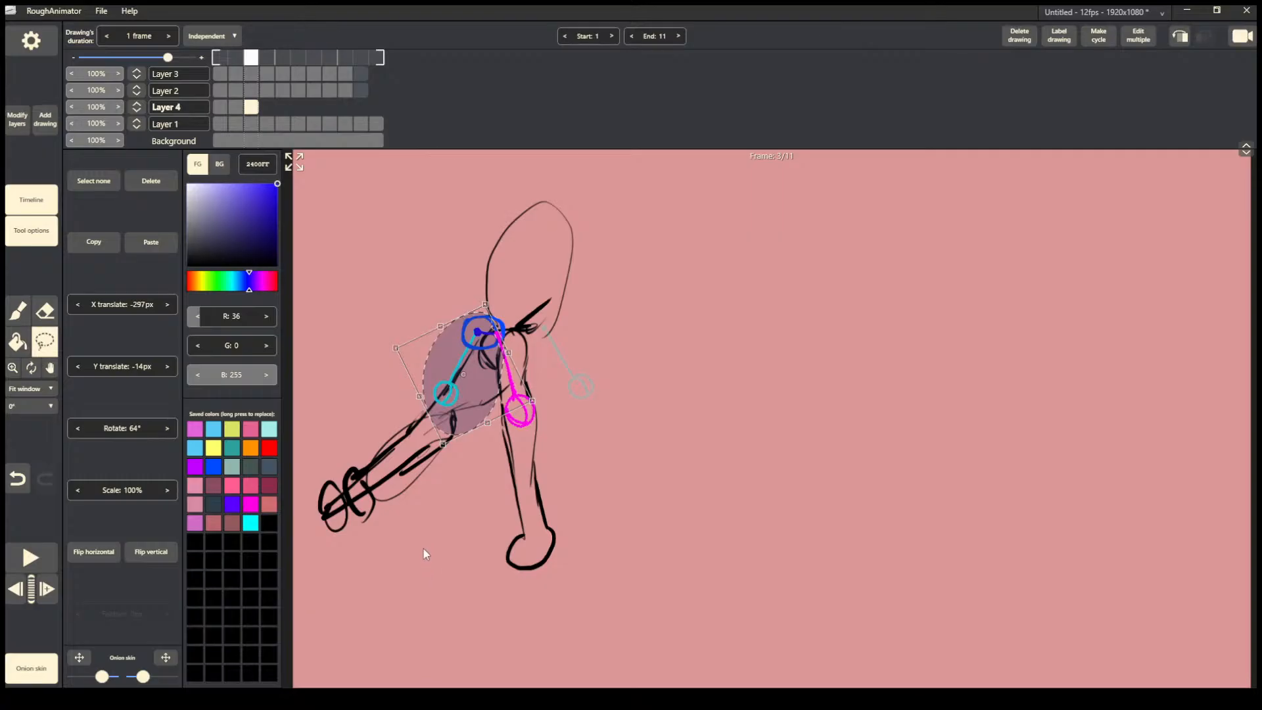
left_click(483, 510)
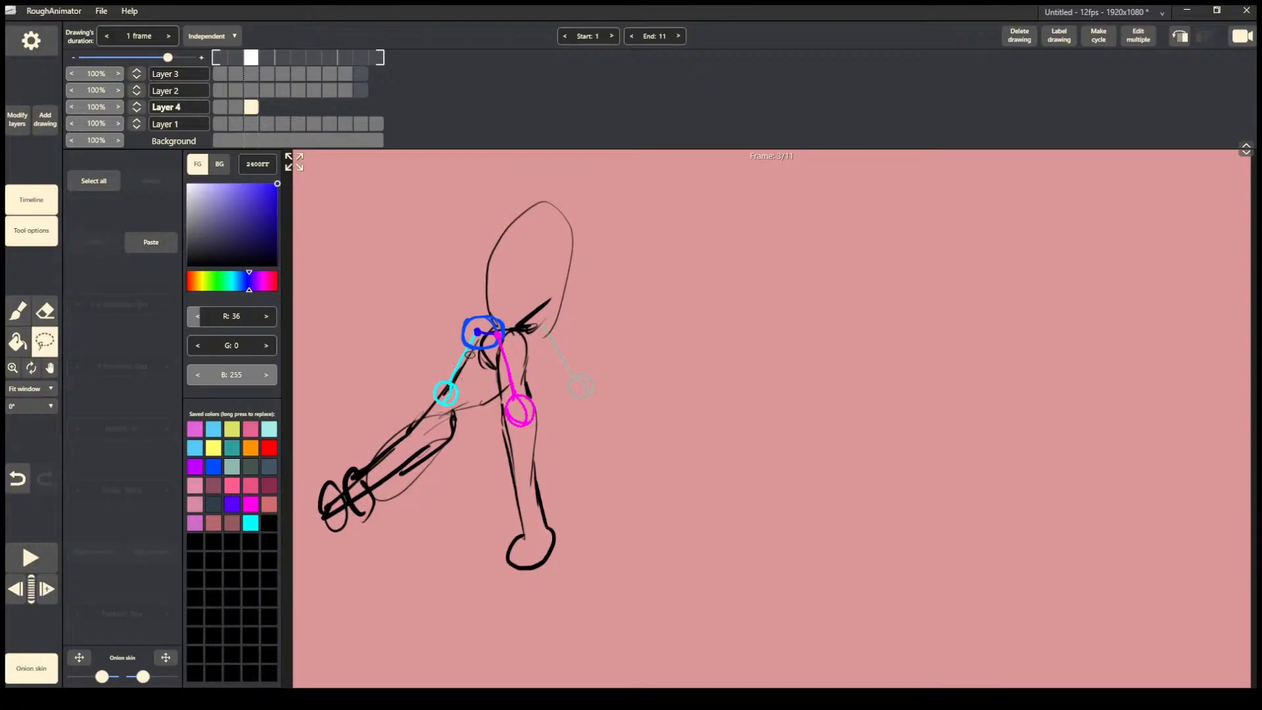
Copy the cyan thigh guide from frame 3 and paste it on frame 4, rotated 17° and moved -54 px in X and 3 px in Y.
left_click_drag(475, 323, 489, 434)
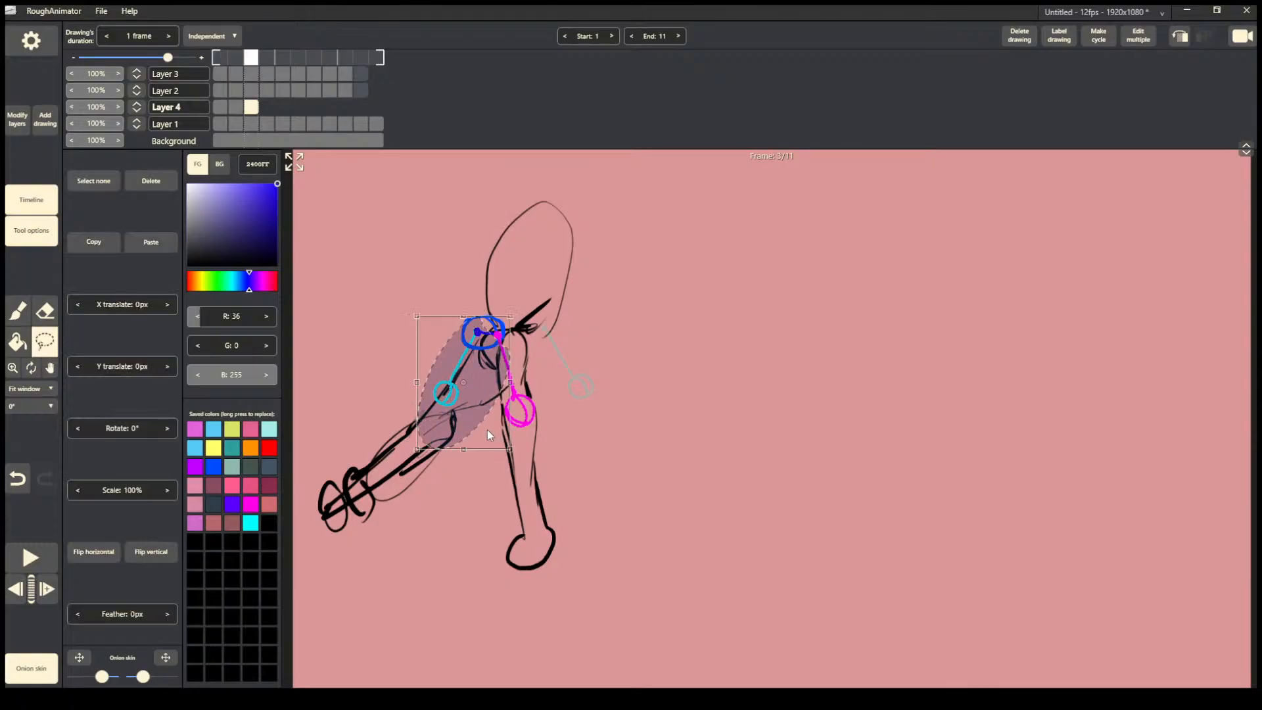
left_click(478, 523)
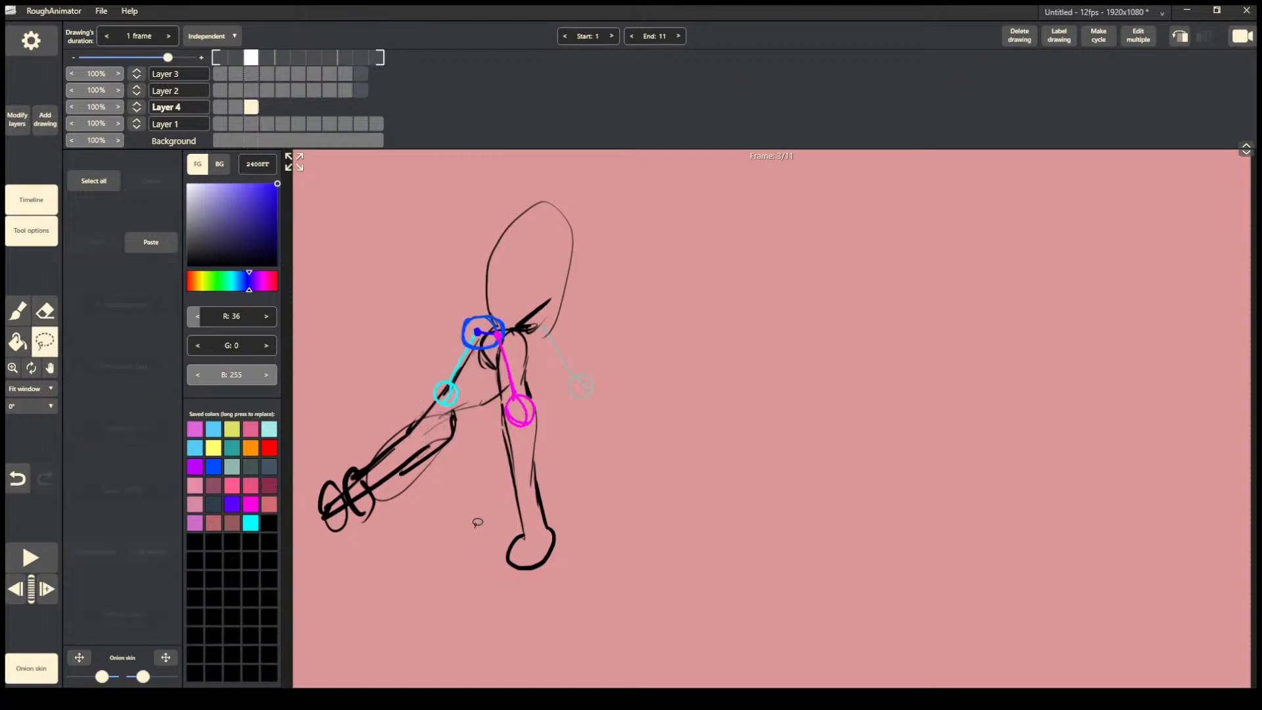
key("Right")
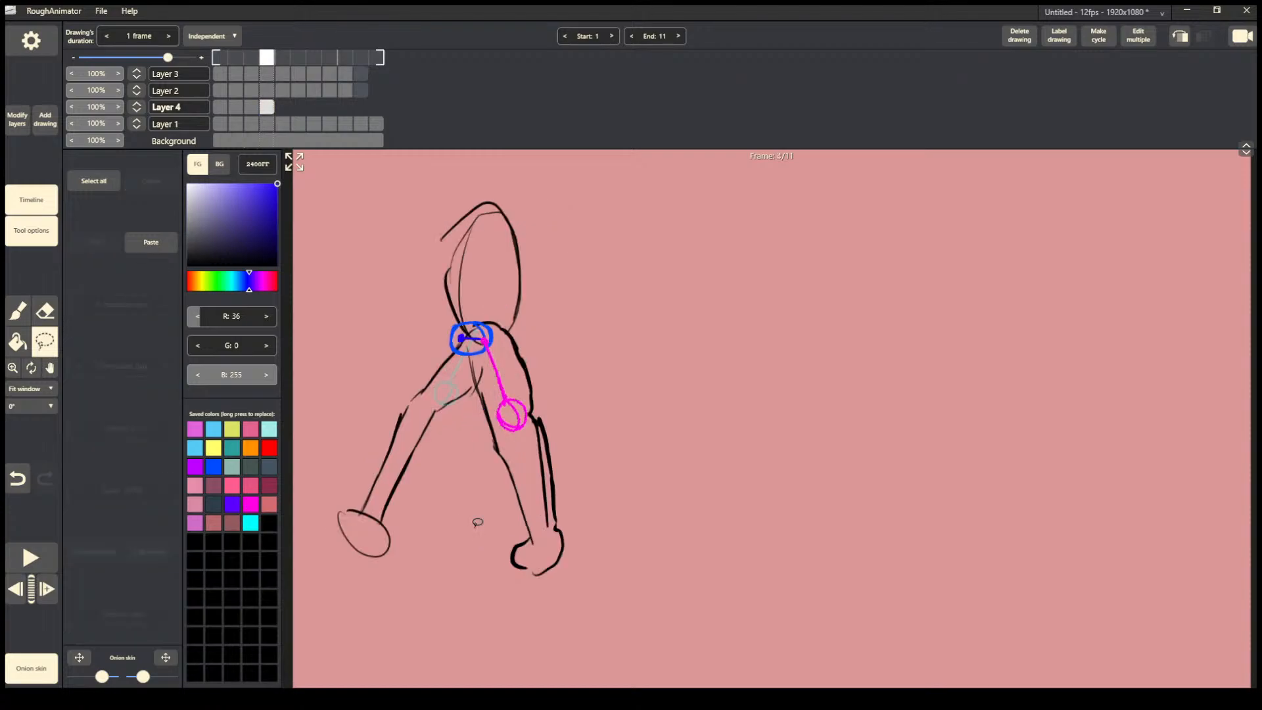
key("ctrl+v")
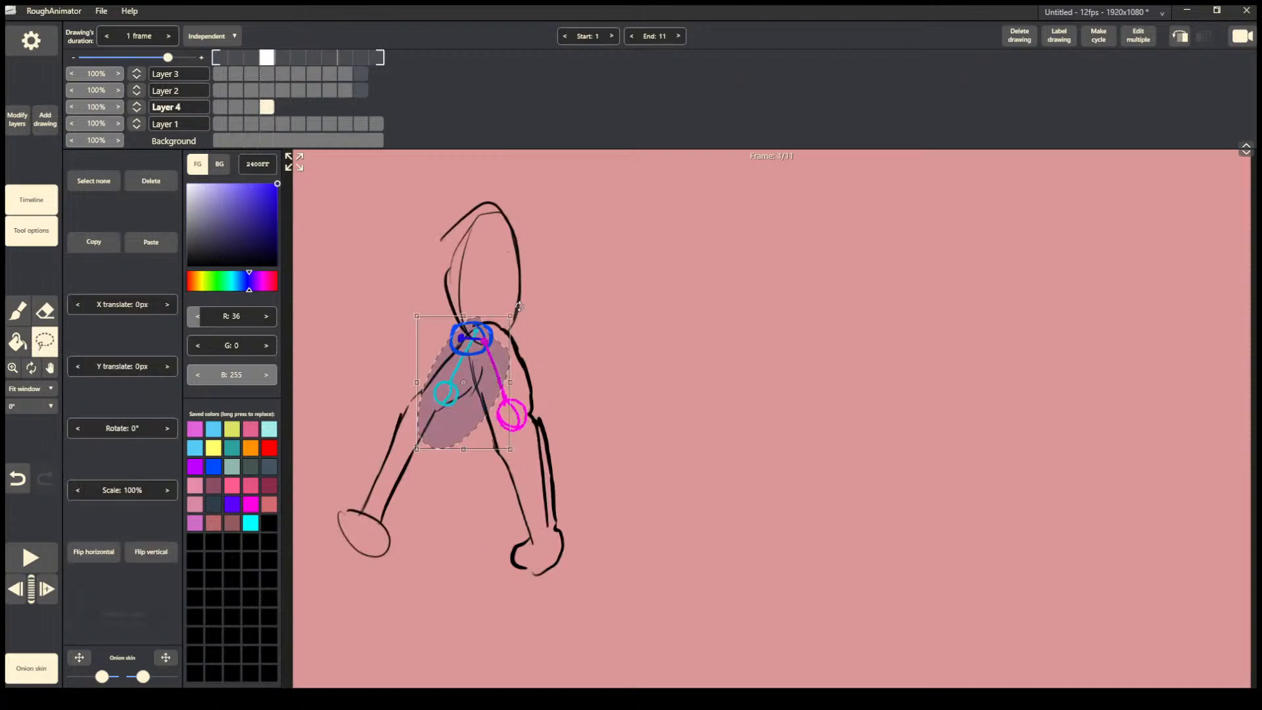
left_click_drag(509, 312, 535, 339)
left_click_drag(470, 395, 432, 392)
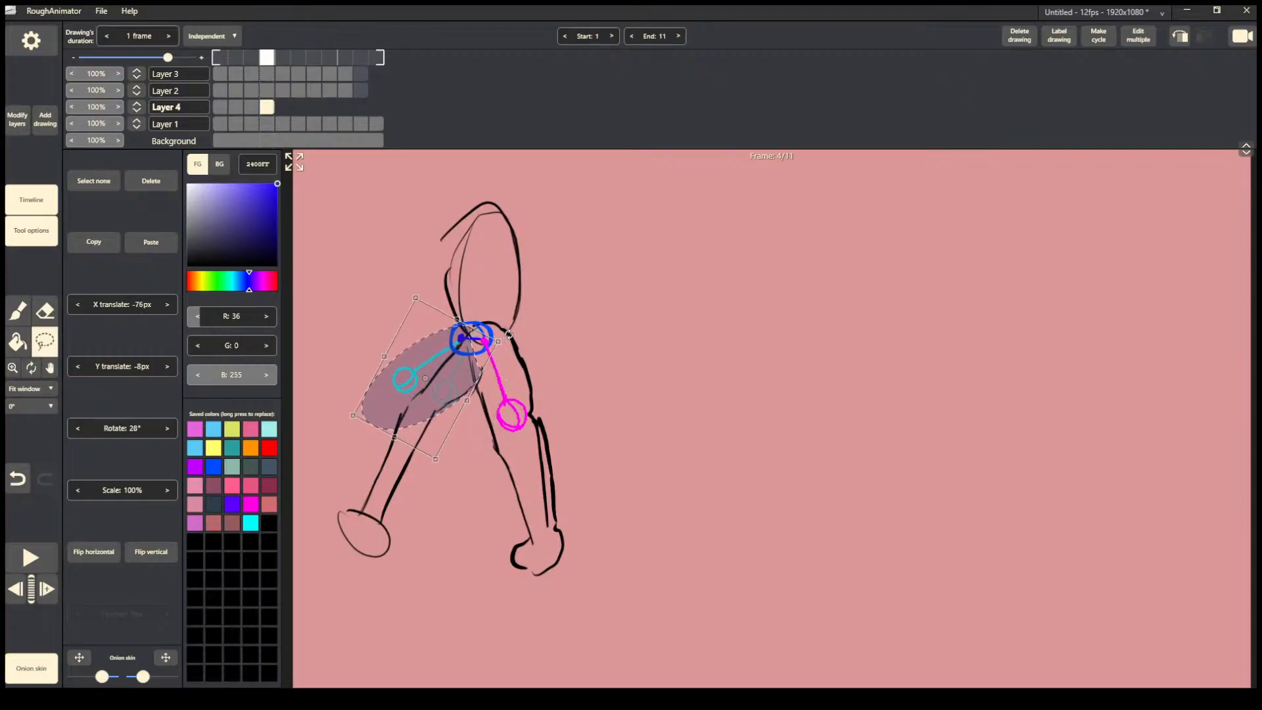
left_click_drag(511, 337, 503, 320)
left_click_drag(432, 400, 447, 408)
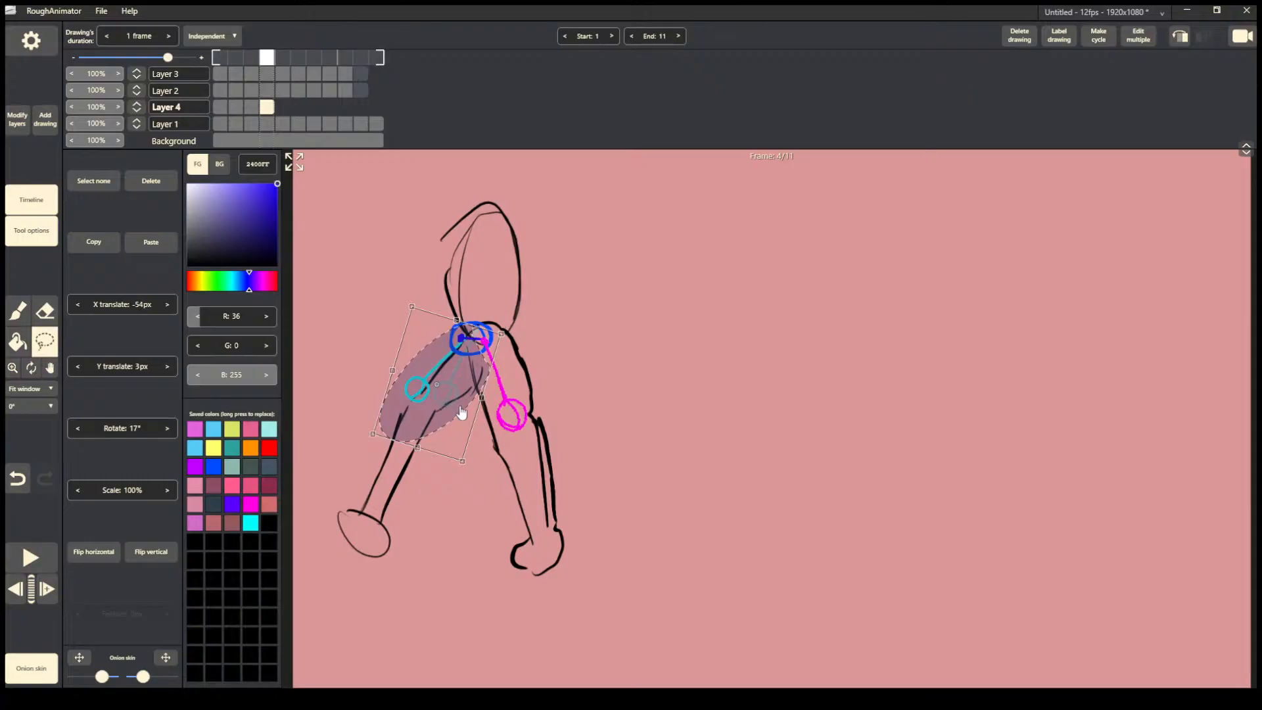
key("ctrl+d")
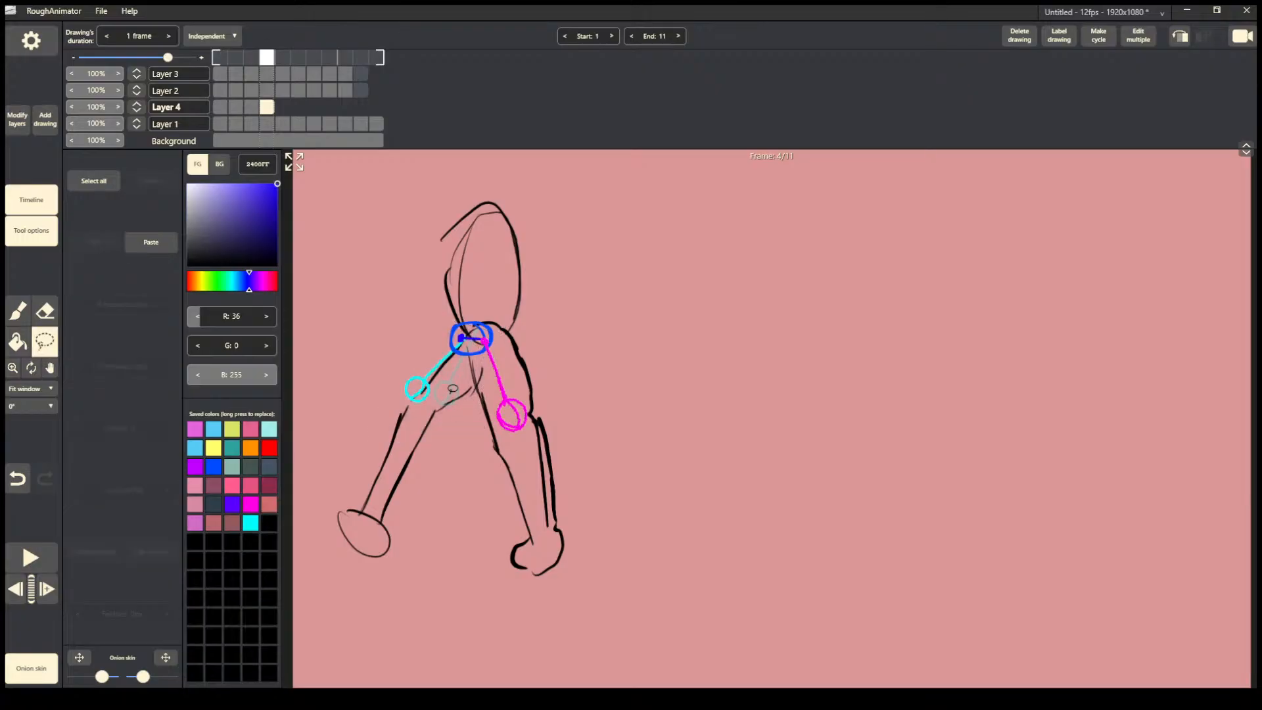
Nudge the cyan thigh guide on frame 4 by -10 px in X and 2 px in Y.
mouse_move(456, 392)
left_mouse_down()
mouse_move(406, 431)
mouse_move(484, 333)
mouse_move(407, 354)
mouse_move(409, 390)
mouse_move(444, 388)
left_mouse_up()
key("ctrl+d")
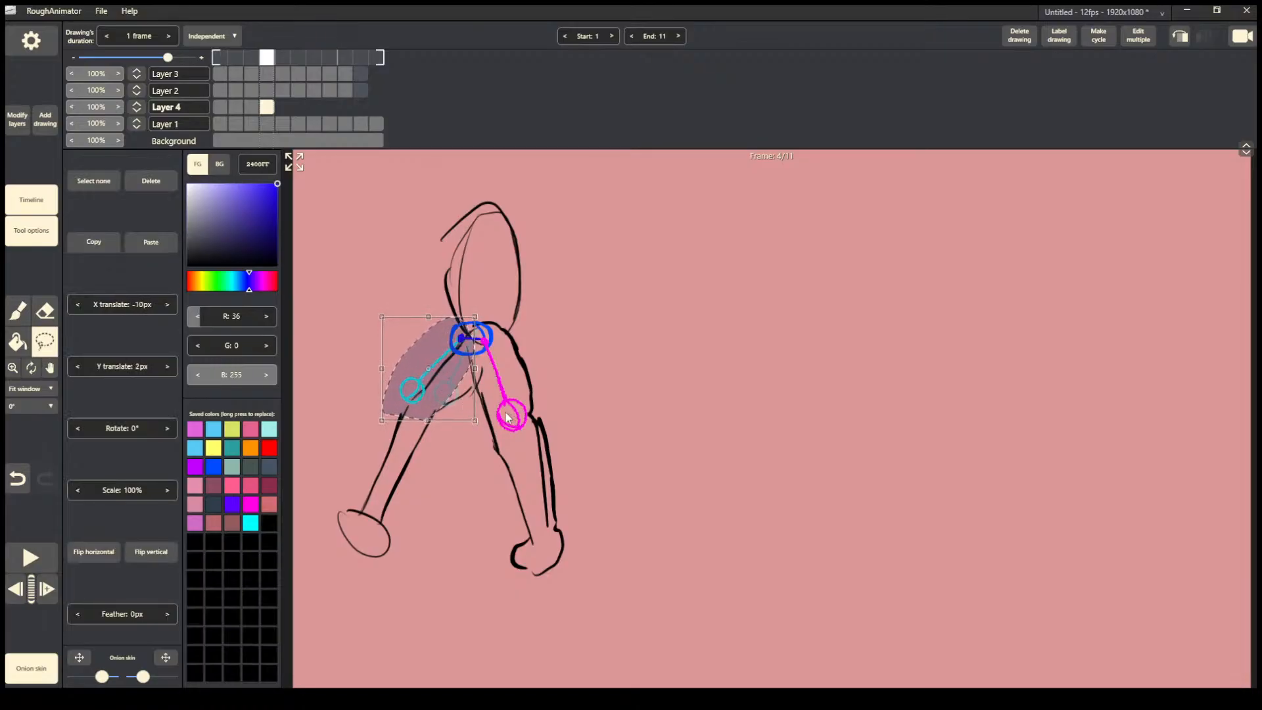
key("ctrl+d")
Step through frames 1 to 4 of Layer 4 to check the cyan thigh guide's motion.
left_click(251, 112)
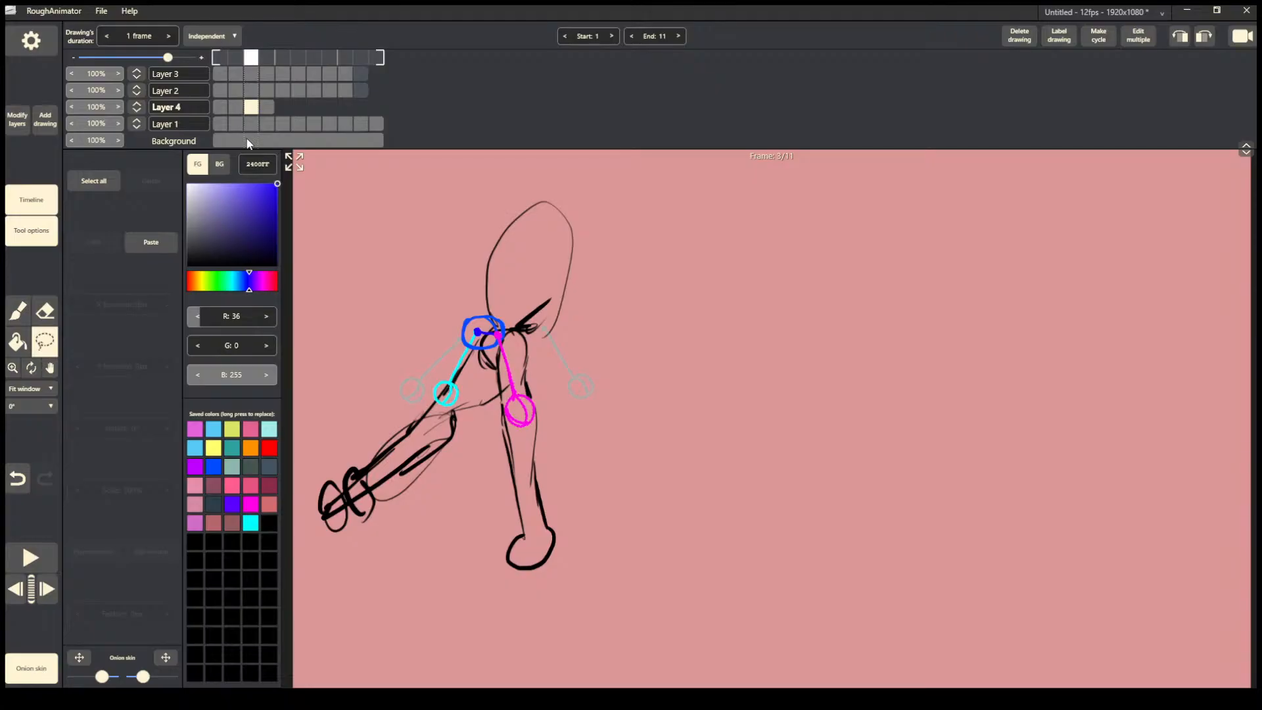
left_click(230, 111)
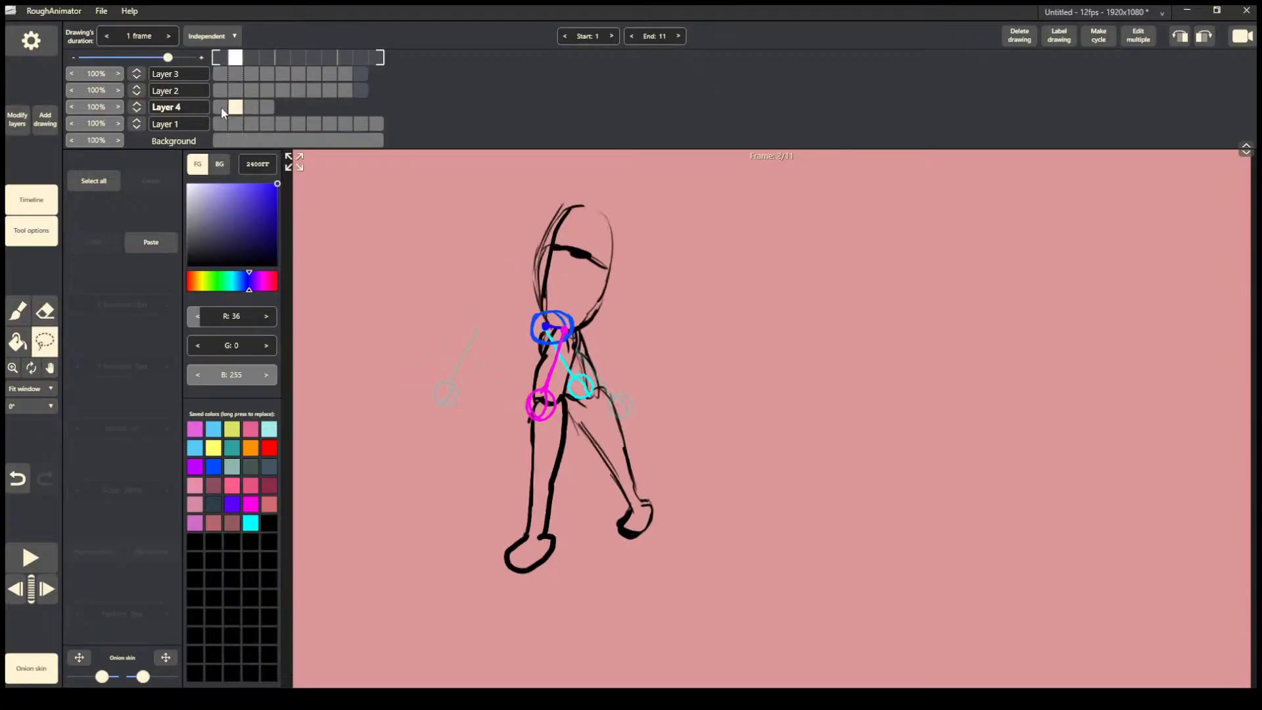
left_click(221, 106)
key("Right")
key("Right")
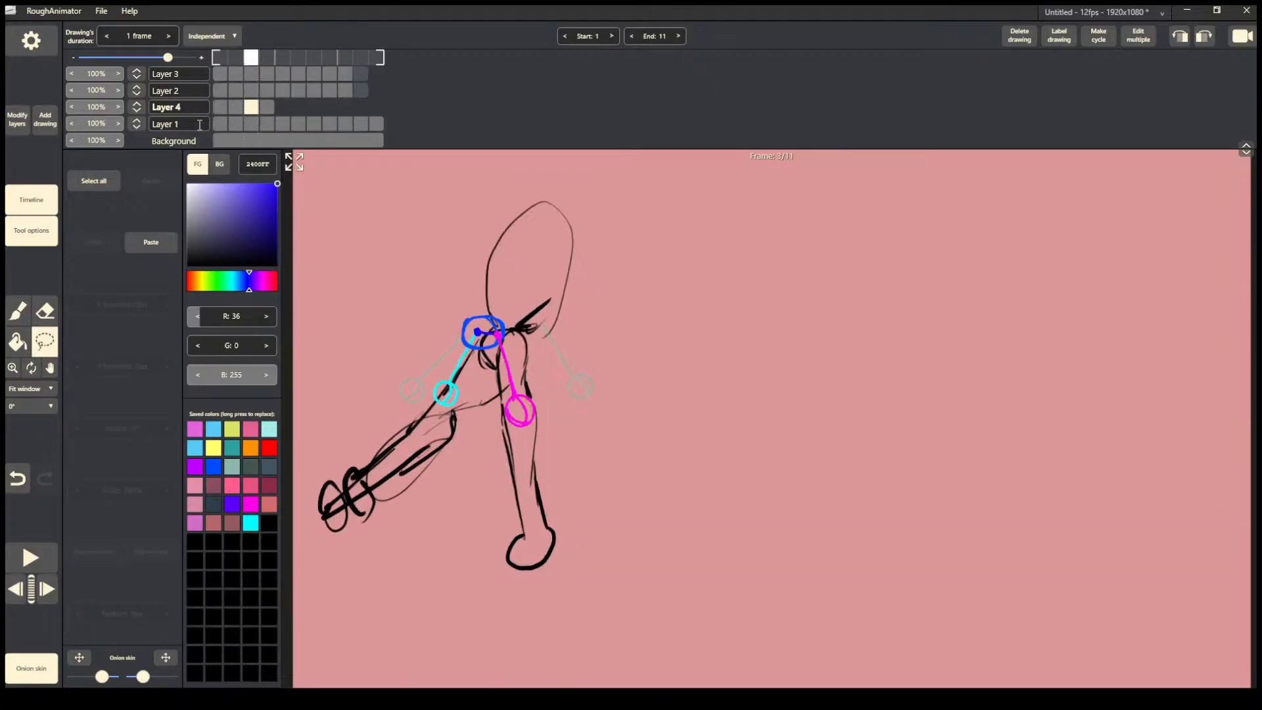
key("Right")
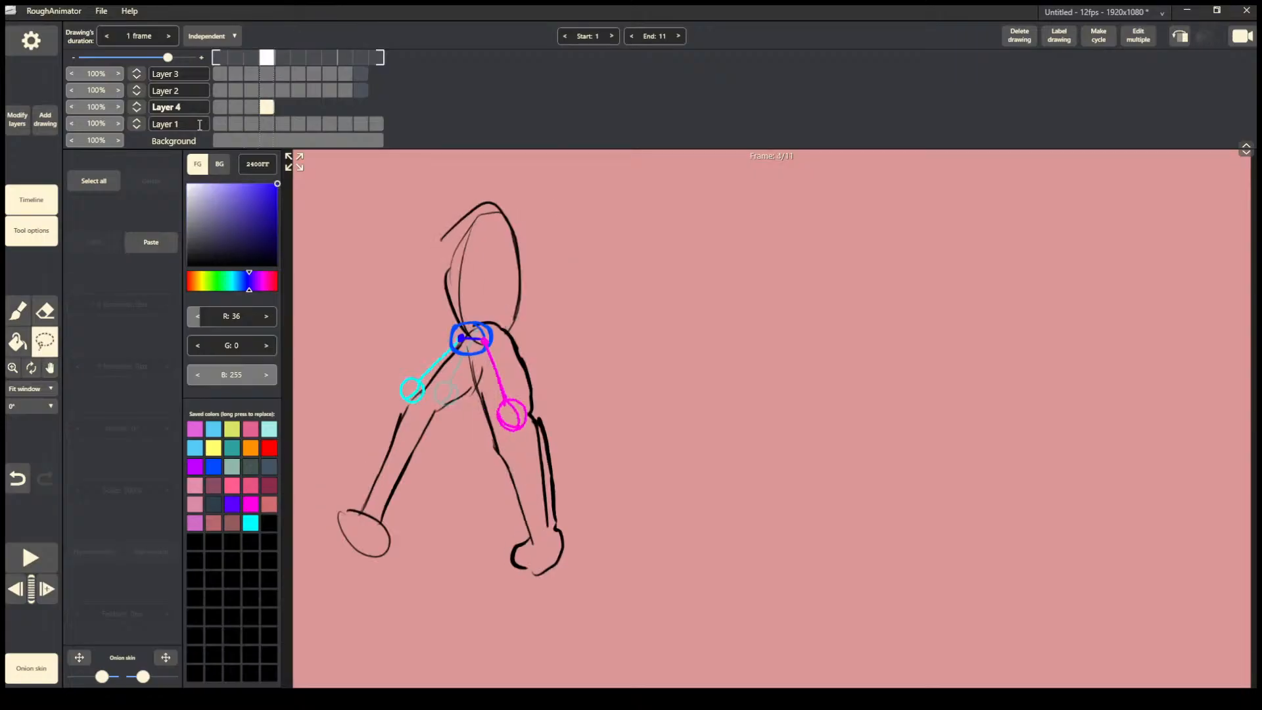
Paste the cyan thigh guide on frame 5, rotated 26° and moved -82 px in X and 1 px in Y.
key("Right")
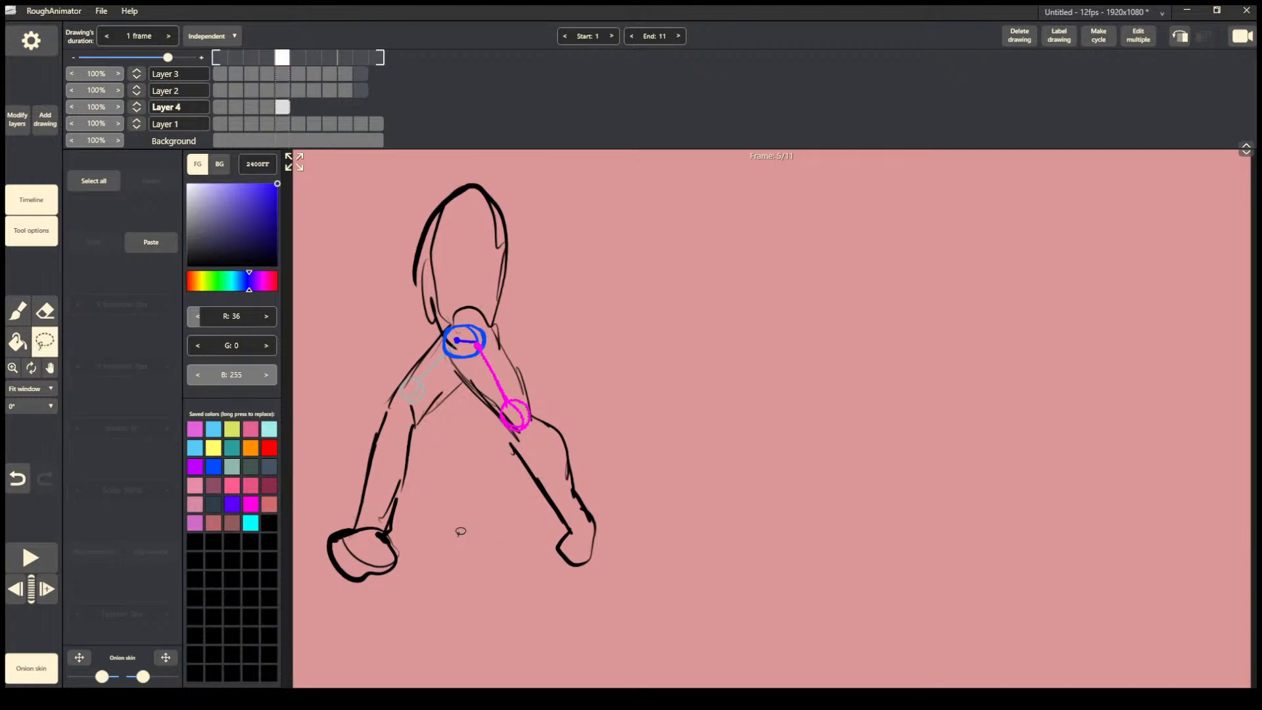
key("ctrl+v")
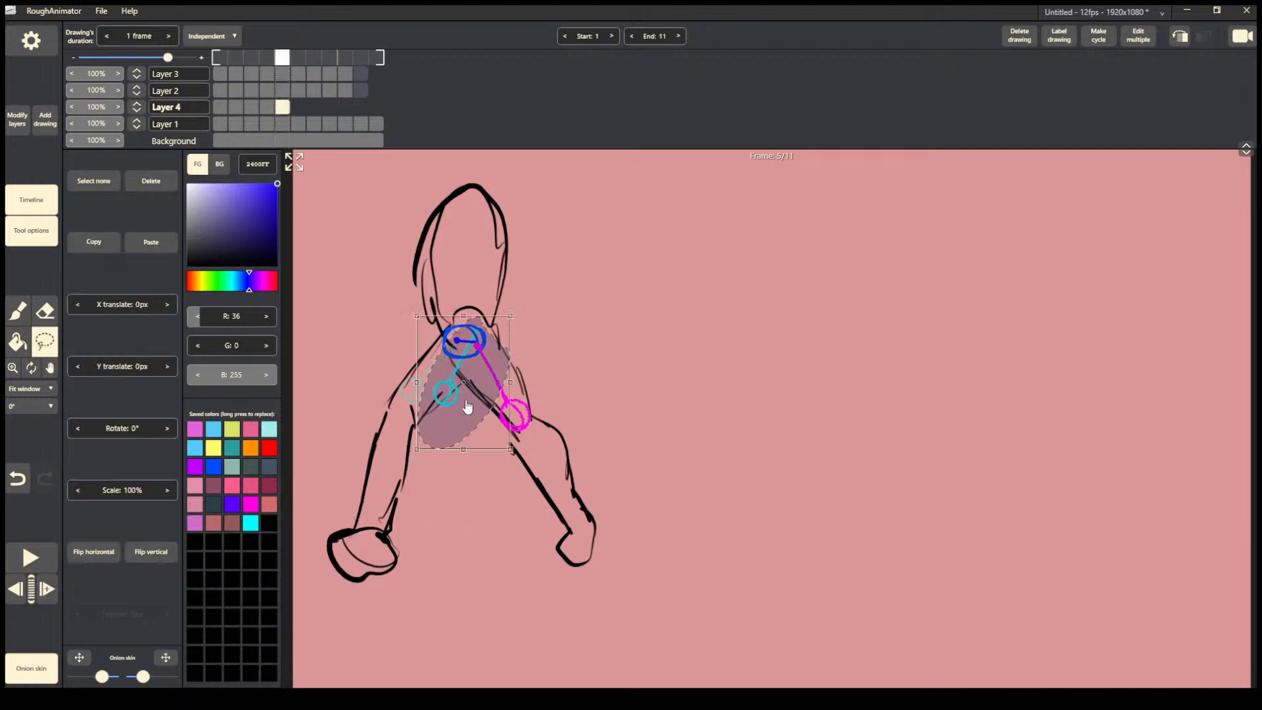
mouse_move(476, 417)
left_mouse_down()
mouse_move(439, 432)
mouse_move(459, 426)
left_mouse_up()
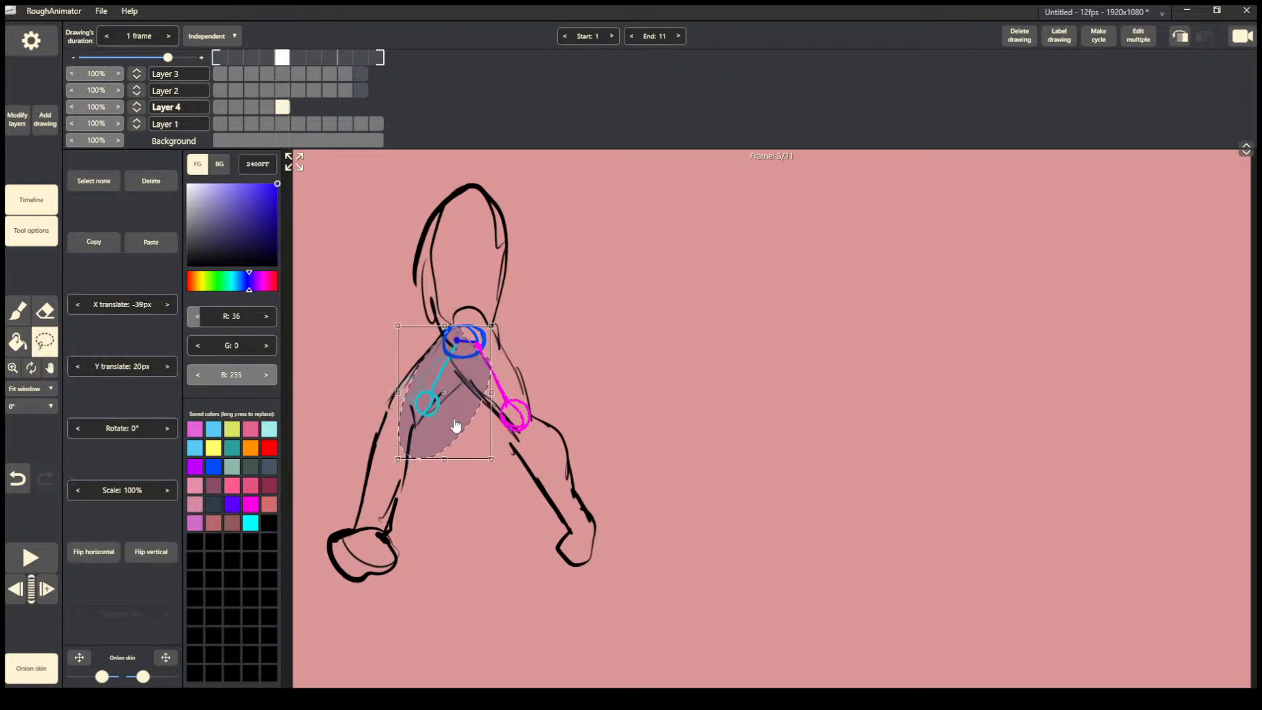
left_click_drag(500, 316, 526, 355)
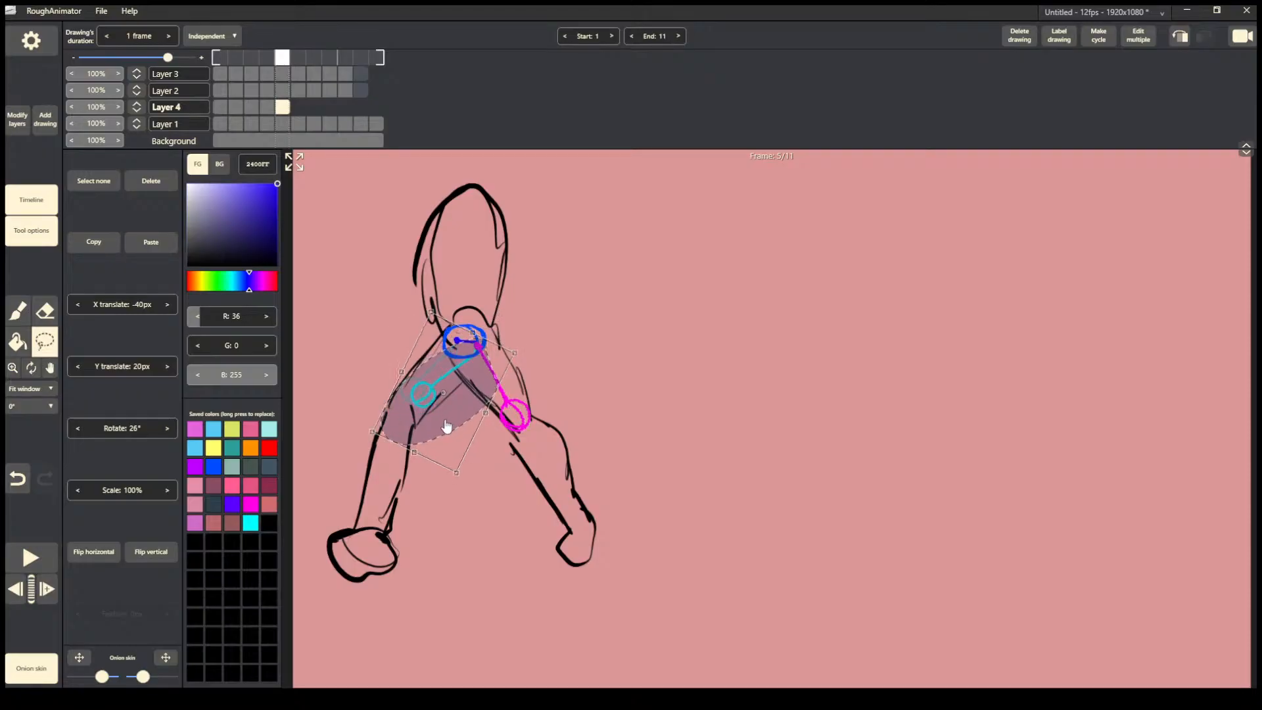
mouse_move(445, 423)
left_mouse_down()
mouse_move(422, 414)
mouse_move(448, 407)
left_mouse_up()
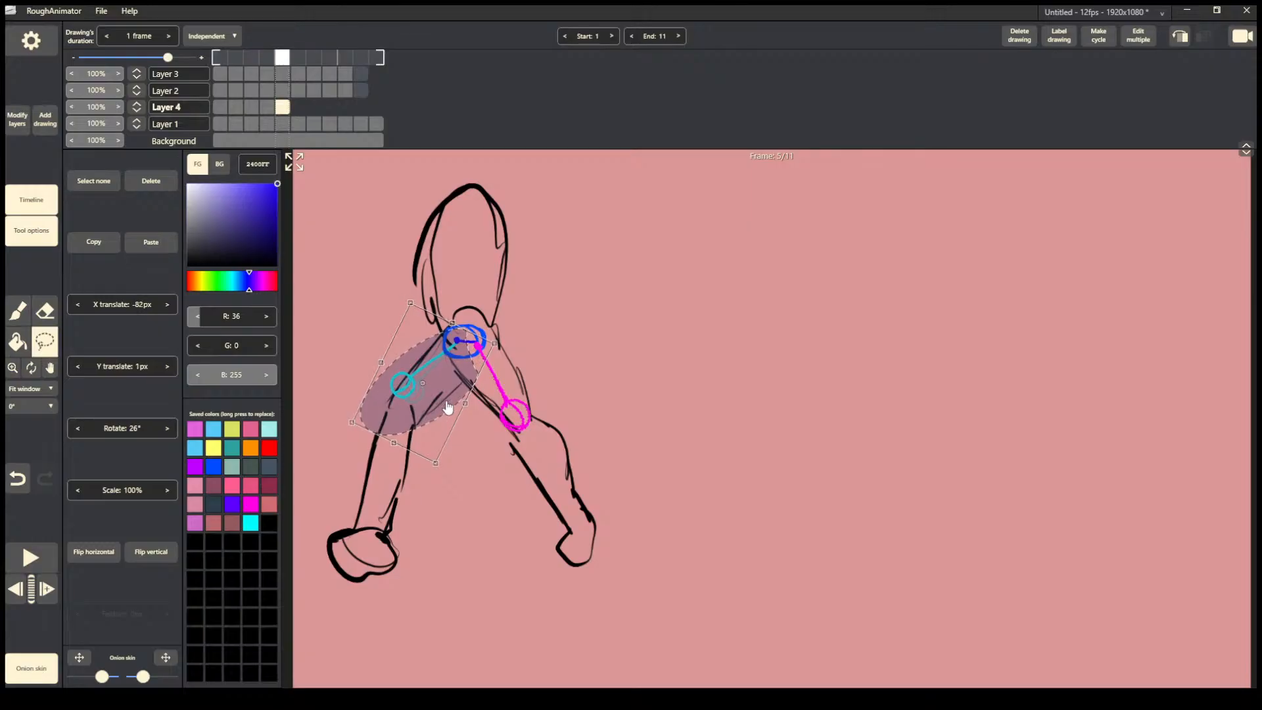
left_click(460, 453)
Paste the cyan thigh guide on frame 6 and move it -86 px in X and 32 px in Y to the rear hip joint.
key("Right")
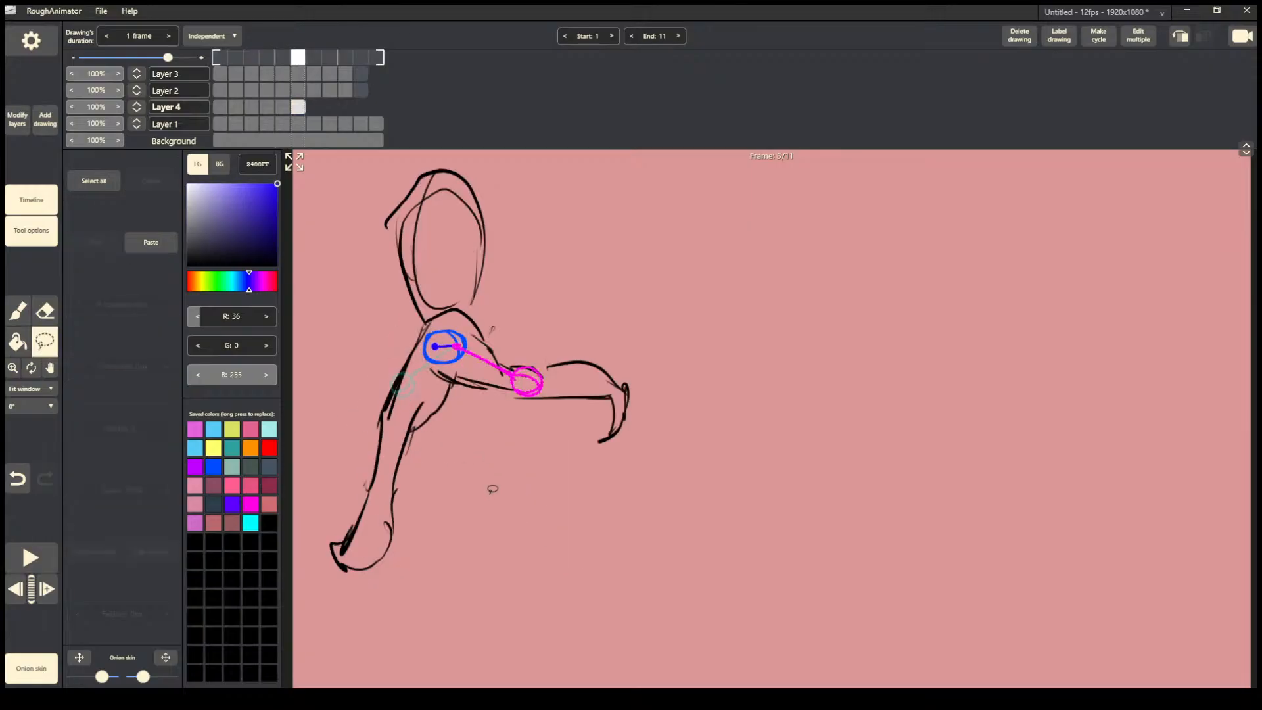
left_click_drag(434, 454, 438, 450)
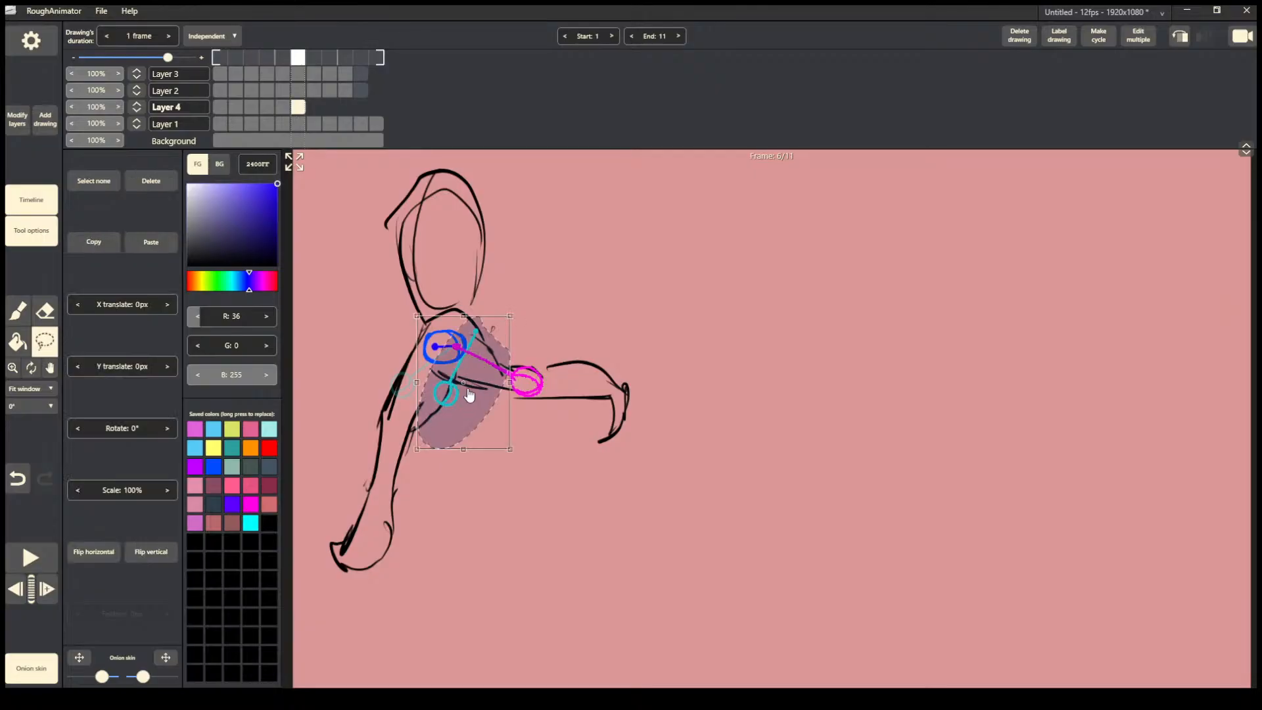
left_click_drag(470, 395, 426, 411)
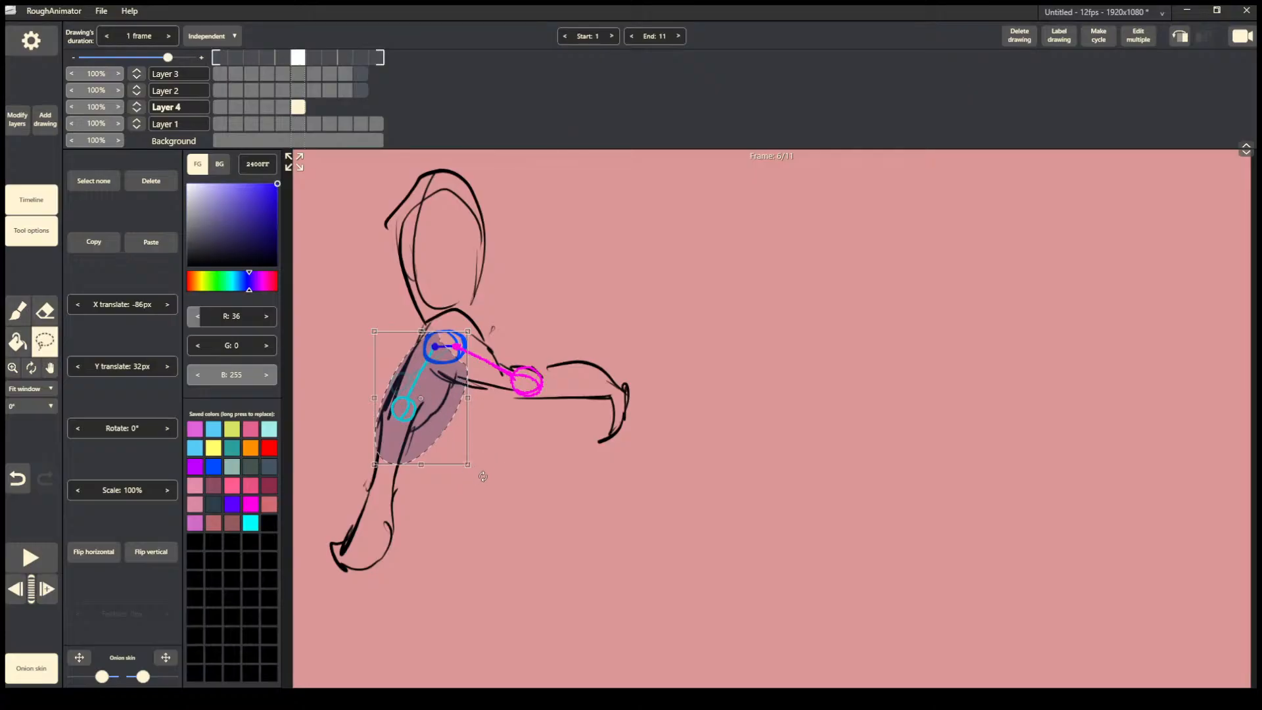
left_click(474, 436)
Copy the cyan thigh guide from frame 6 to frame 7, rotated -24° and moved -1 px in X and -6 px in Y.
key("Right")
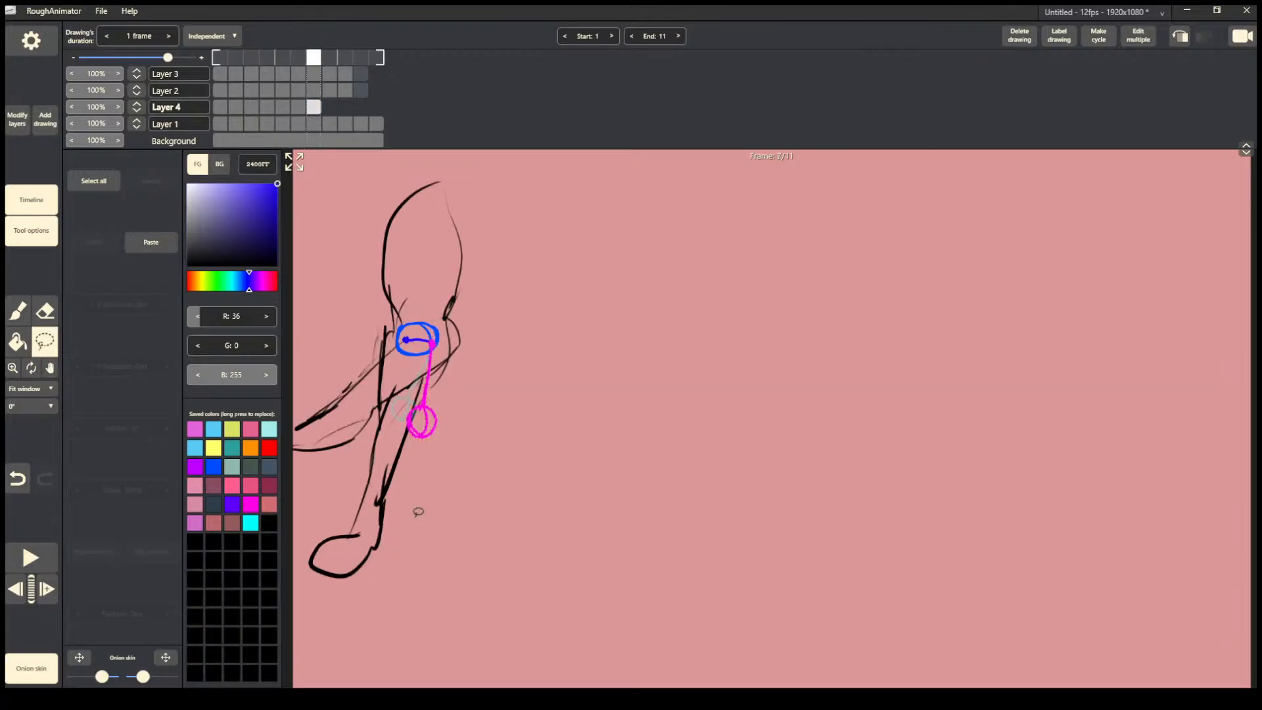
left_click(297, 108)
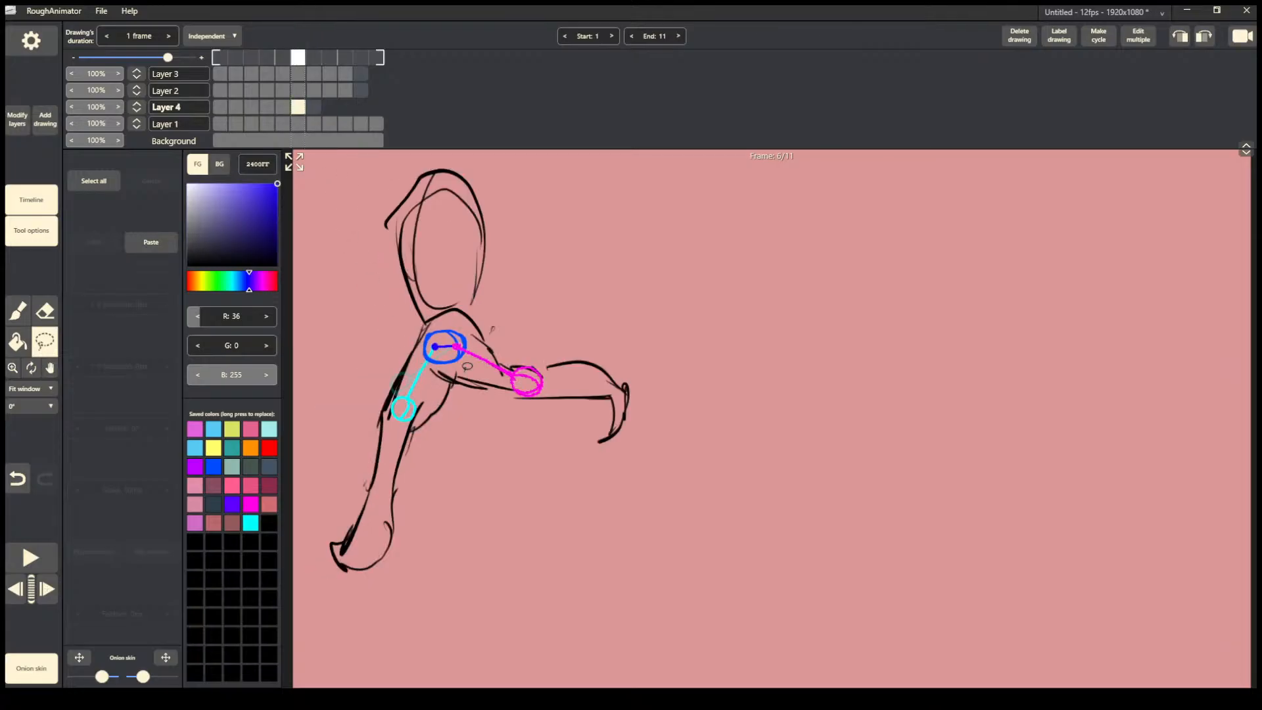
mouse_move(463, 331)
left_mouse_down()
mouse_move(450, 460)
mouse_move(452, 450)
left_mouse_up()
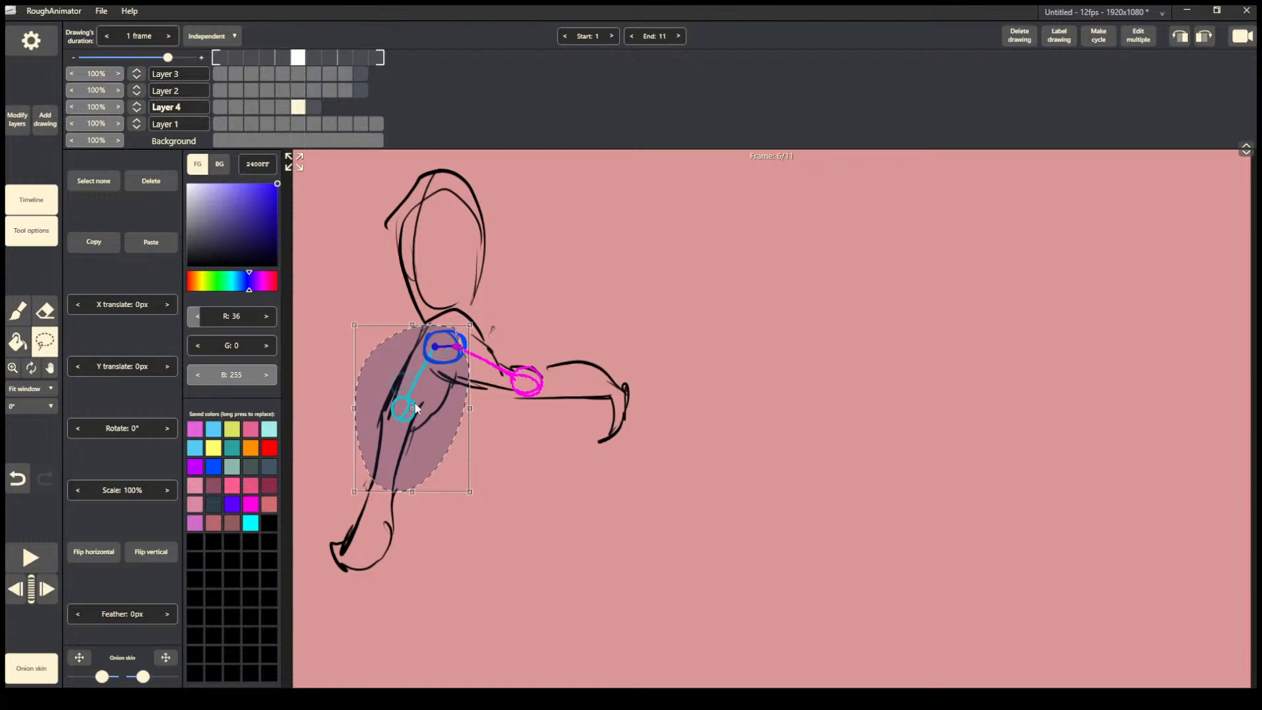
key("Right")
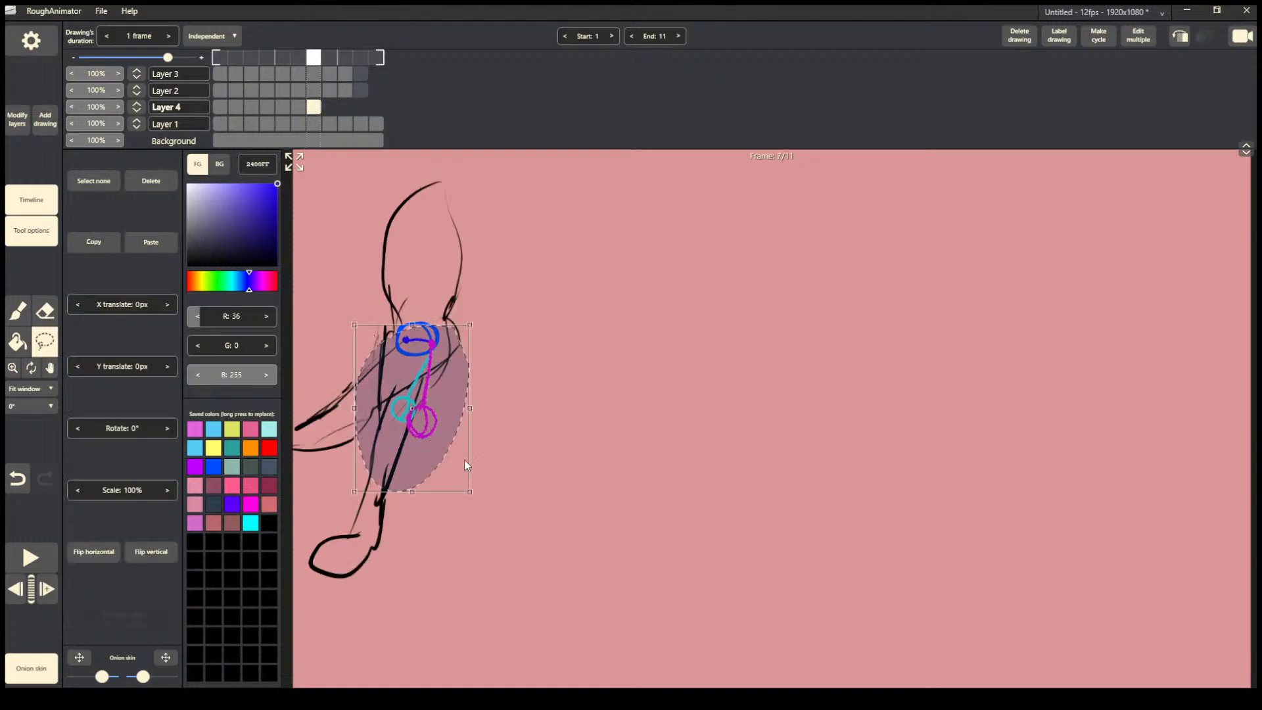
left_click(505, 418)
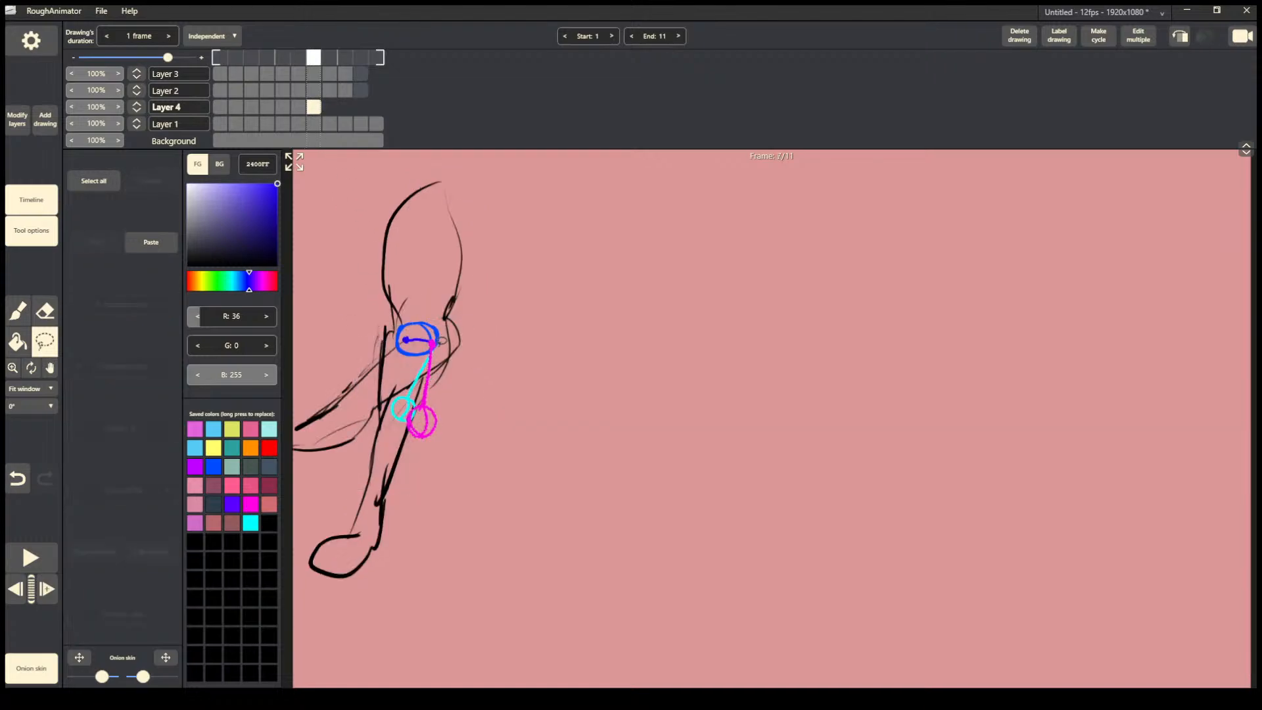
mouse_move(454, 328)
left_mouse_down()
mouse_move(417, 487)
mouse_move(461, 332)
mouse_move(442, 287)
left_mouse_up()
left_click_drag(435, 430, 435, 426)
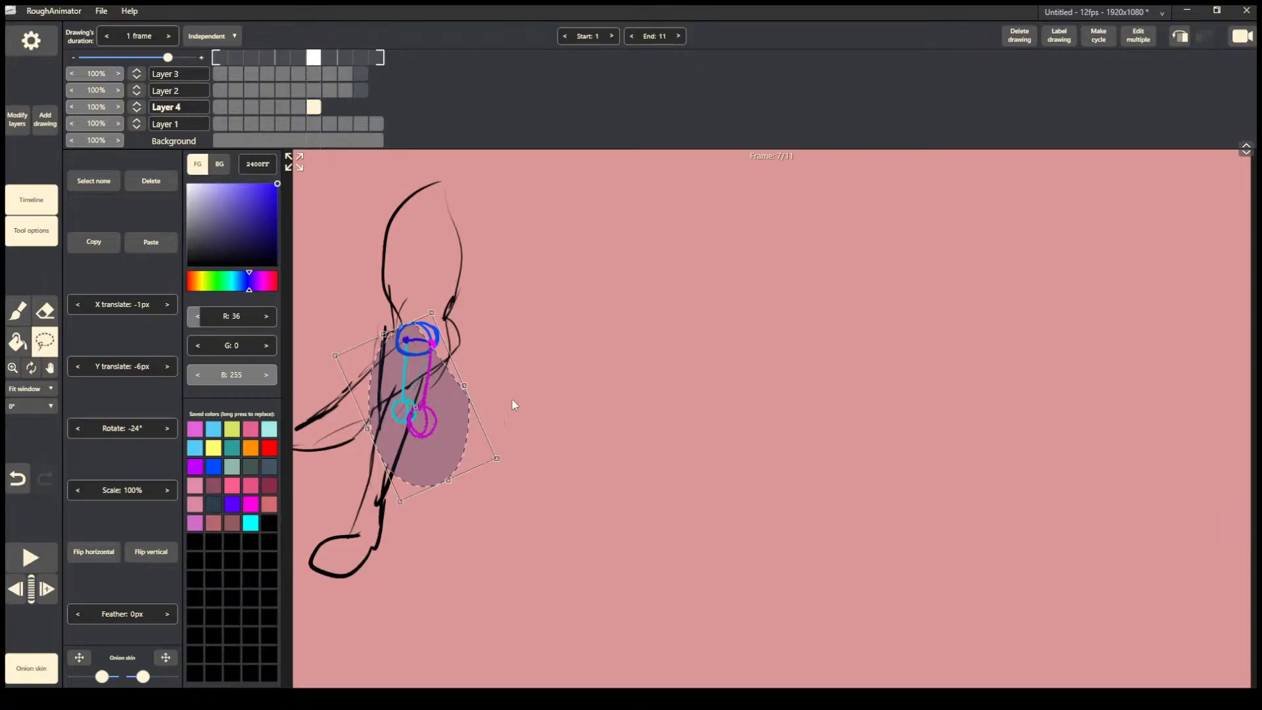
left_click(445, 454)
Try pasting the cyan thigh guide on frame 8, rotated -27° and moved -62 px in X and -29 px in Y.
key("Right")
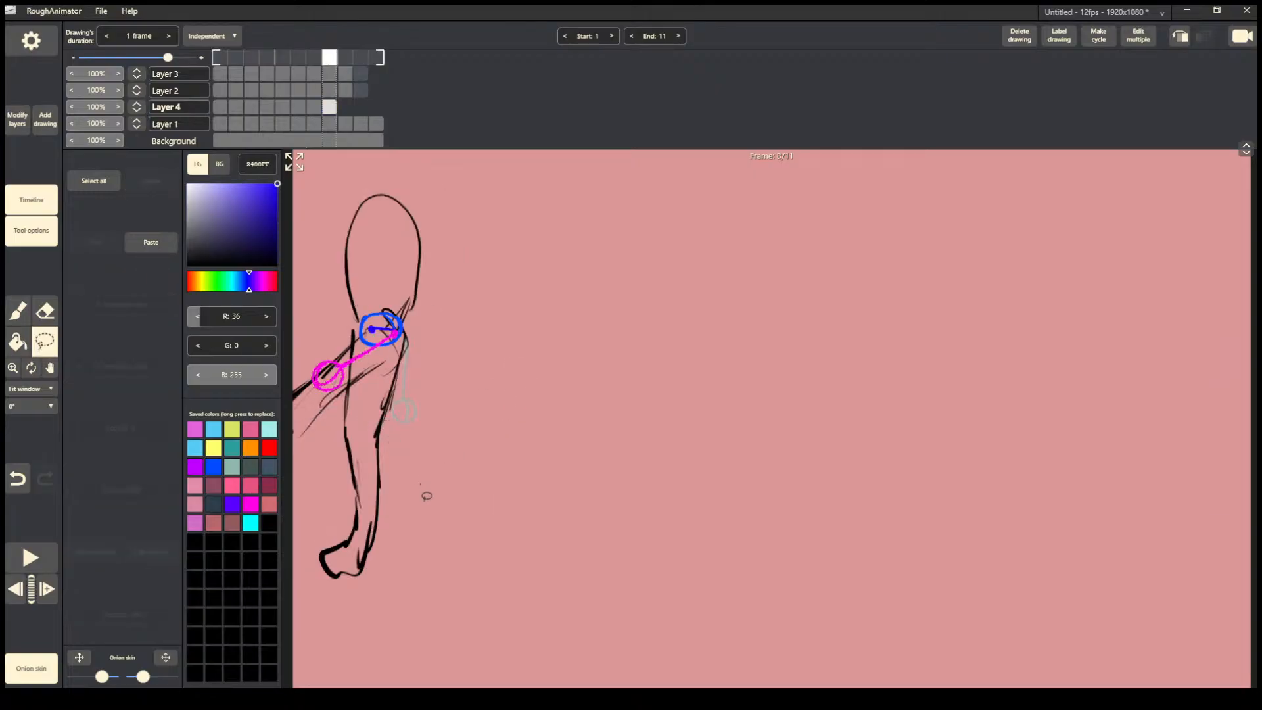
key("ctrl+v")
left_click_drag(479, 316, 387, 303)
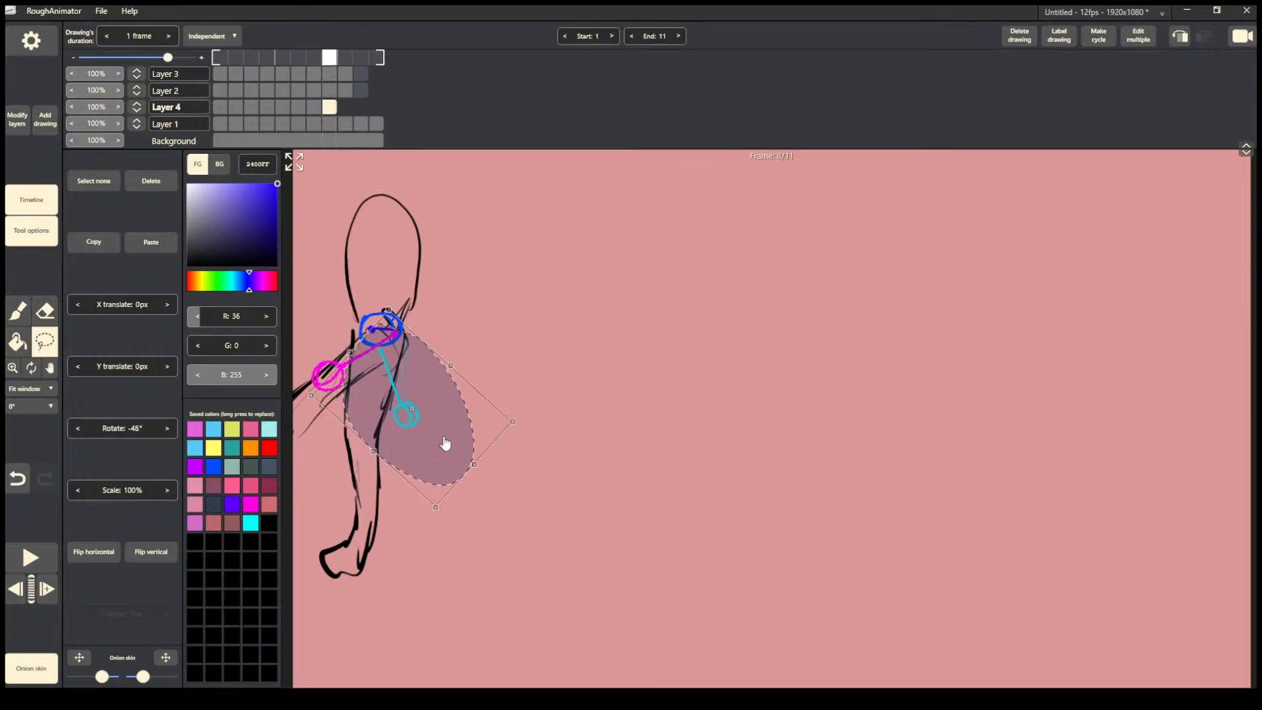
left_click_drag(445, 443, 439, 423)
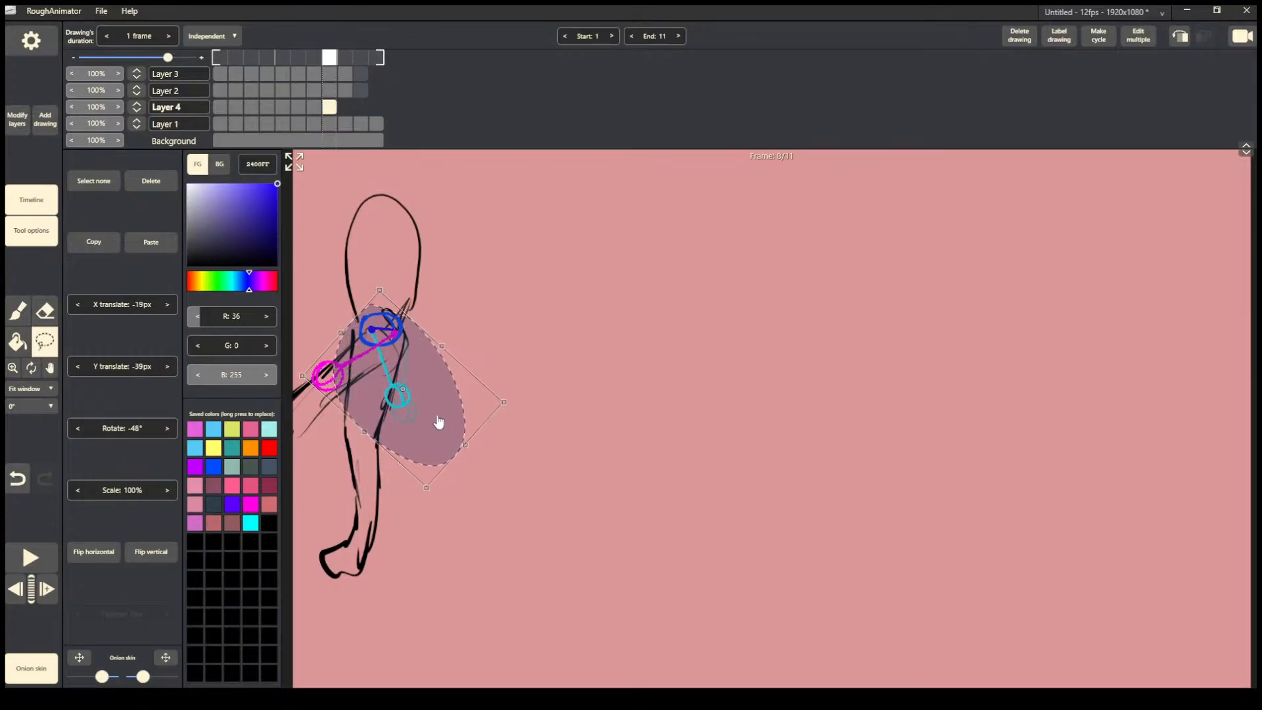
left_click_drag(382, 281, 387, 276)
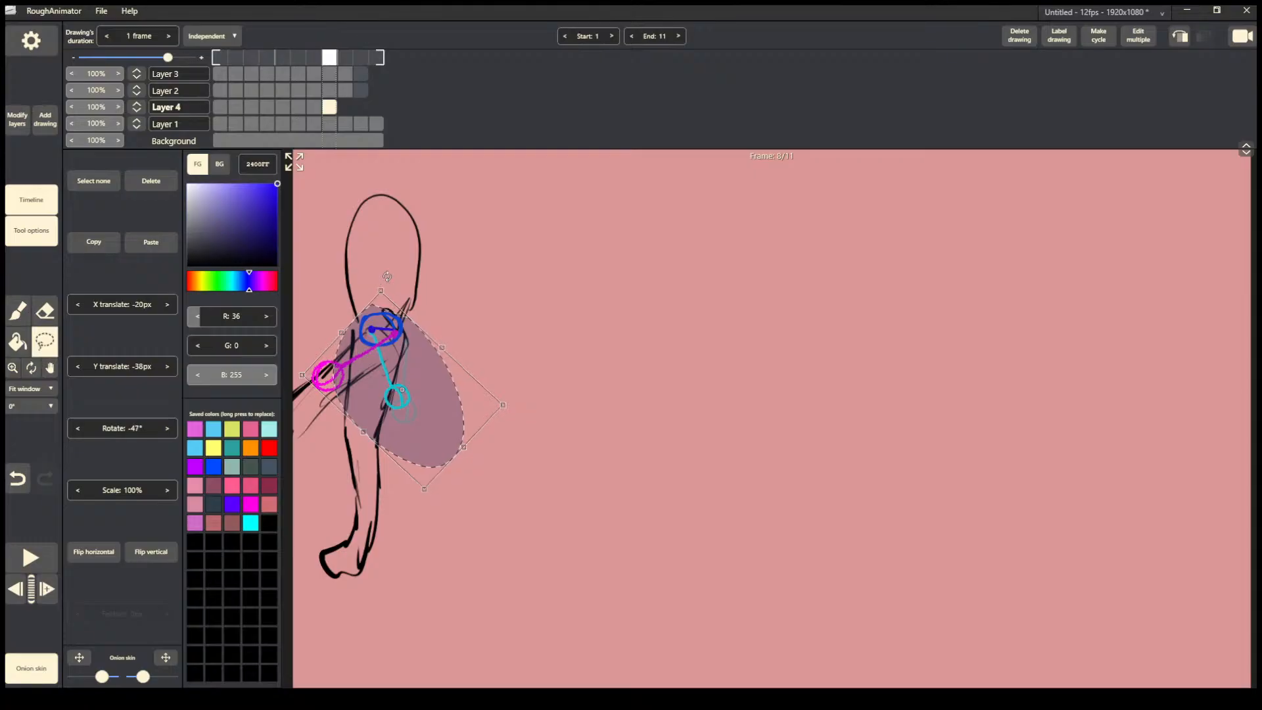
left_click_drag(428, 426, 416, 433)
left_click_drag(364, 273, 388, 280)
left_click_drag(417, 432, 414, 424)
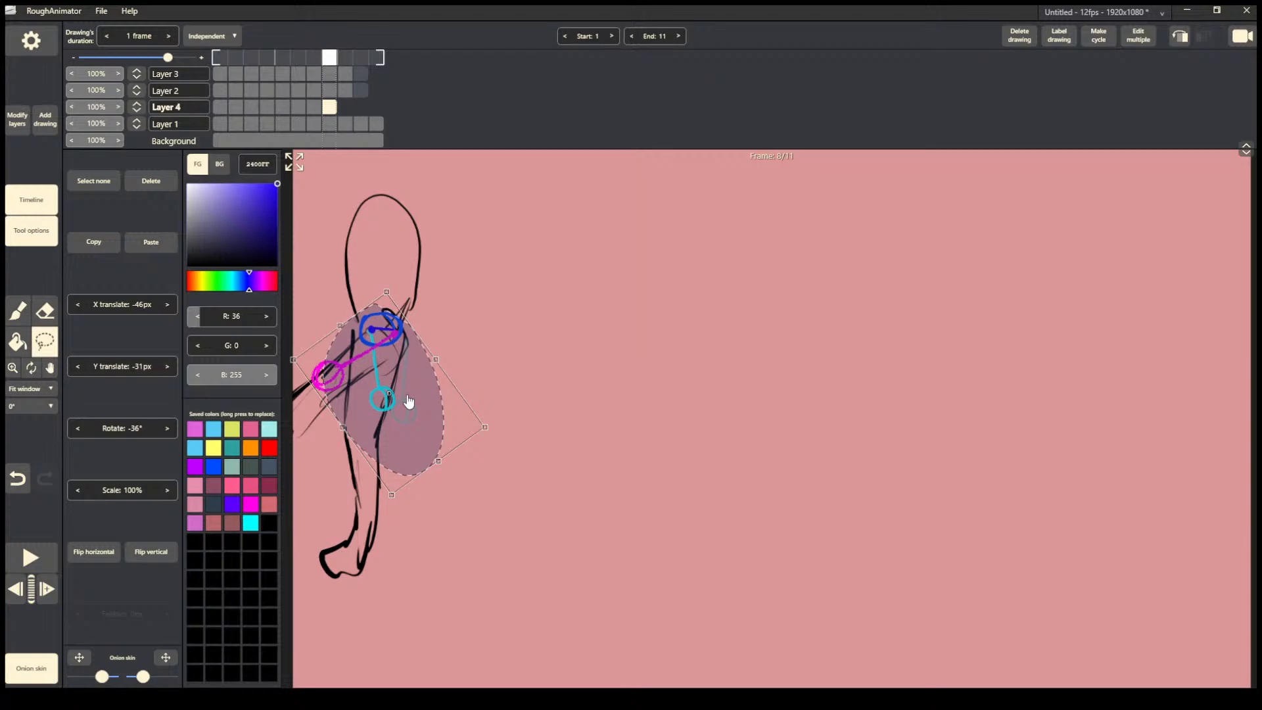
left_click_drag(403, 409, 406, 403)
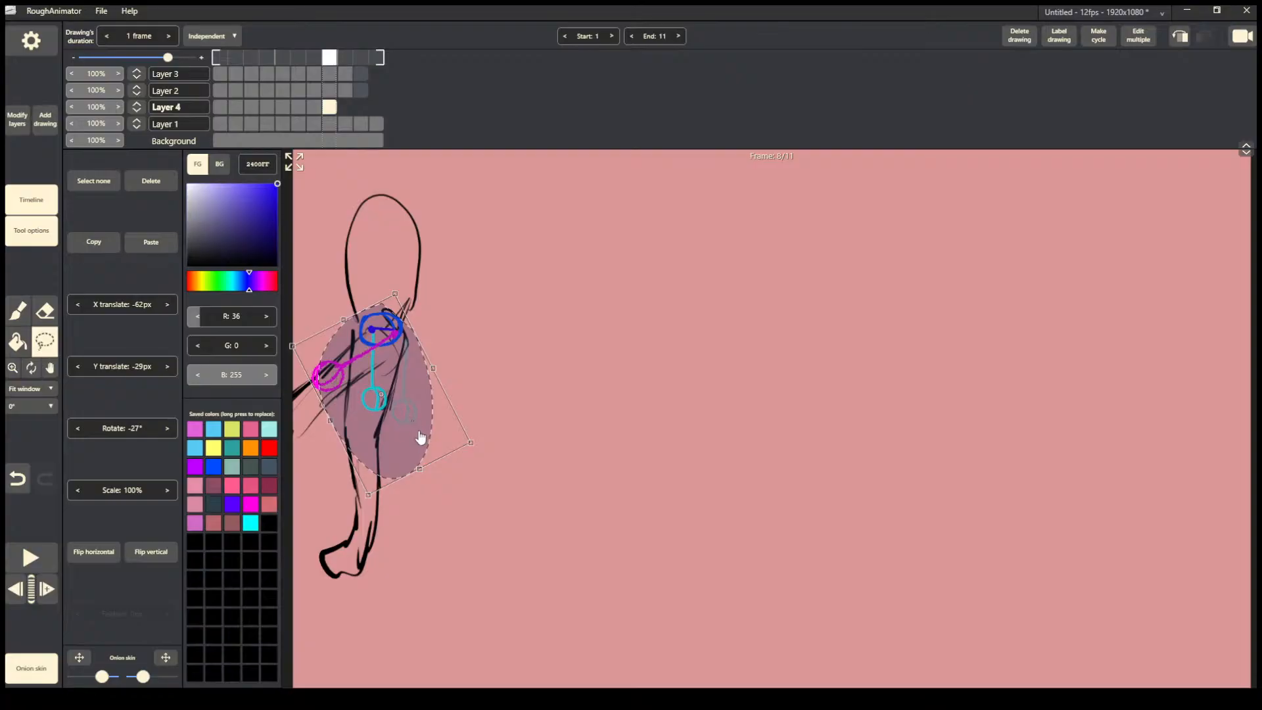
key("ctrl+z")
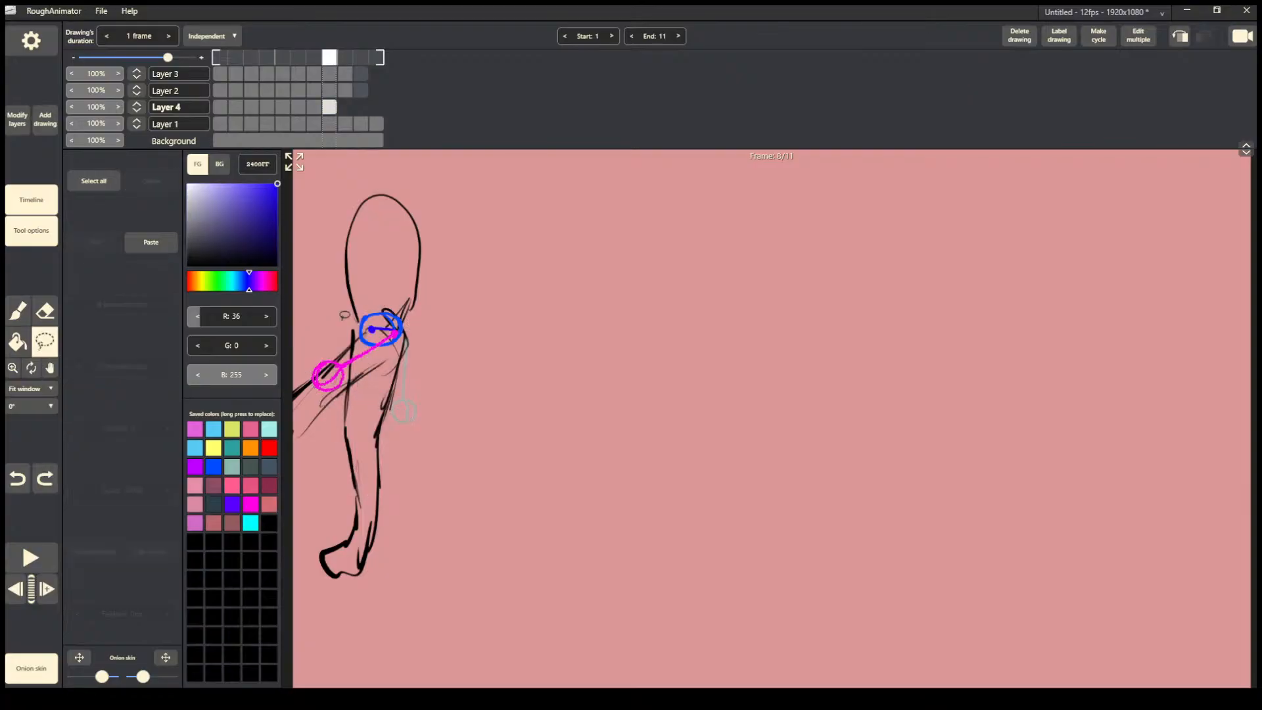
Step through frames 6 to 8 of Layer 4 to compare the hip and thigh guide positions.
left_click(315, 108)
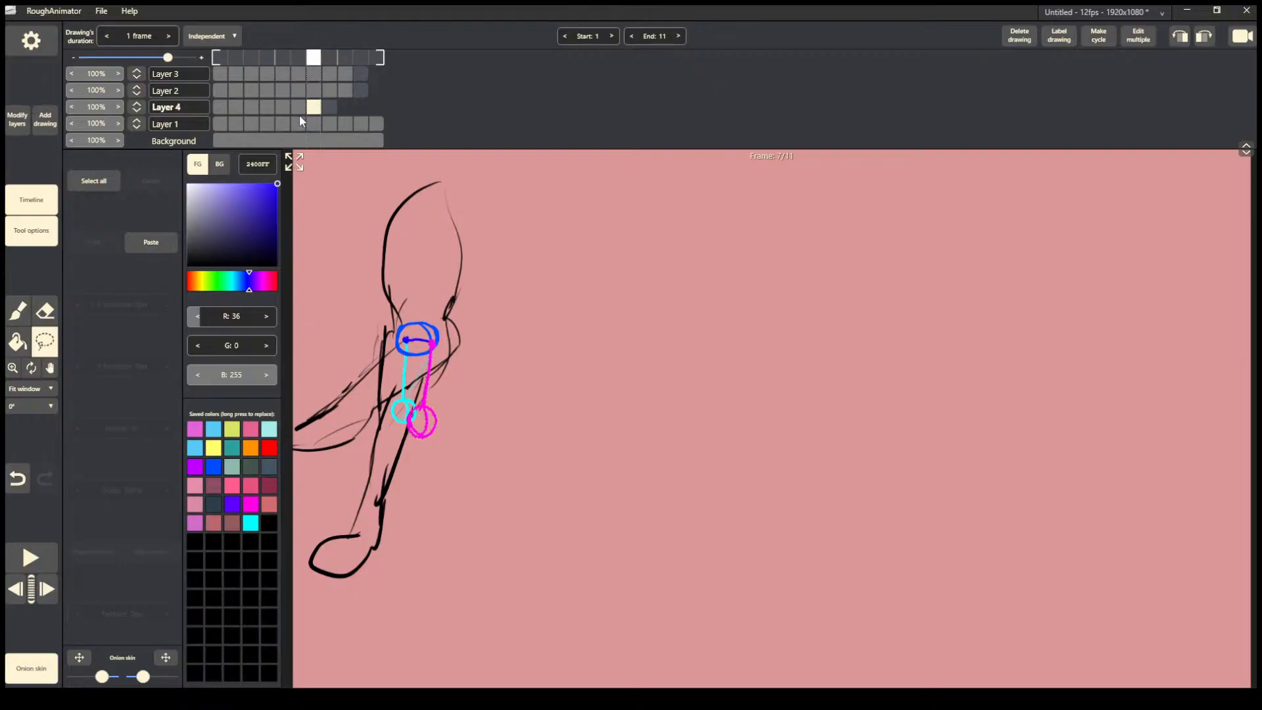
left_click(298, 112)
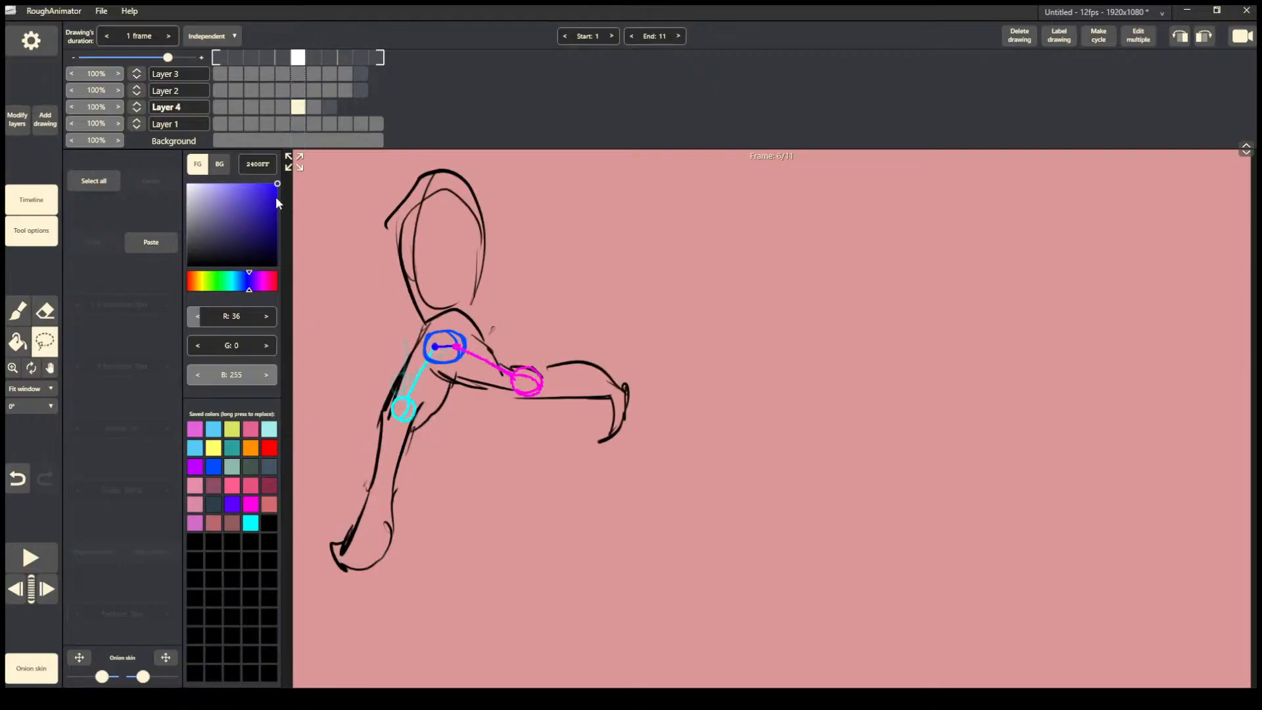
left_click(311, 112)
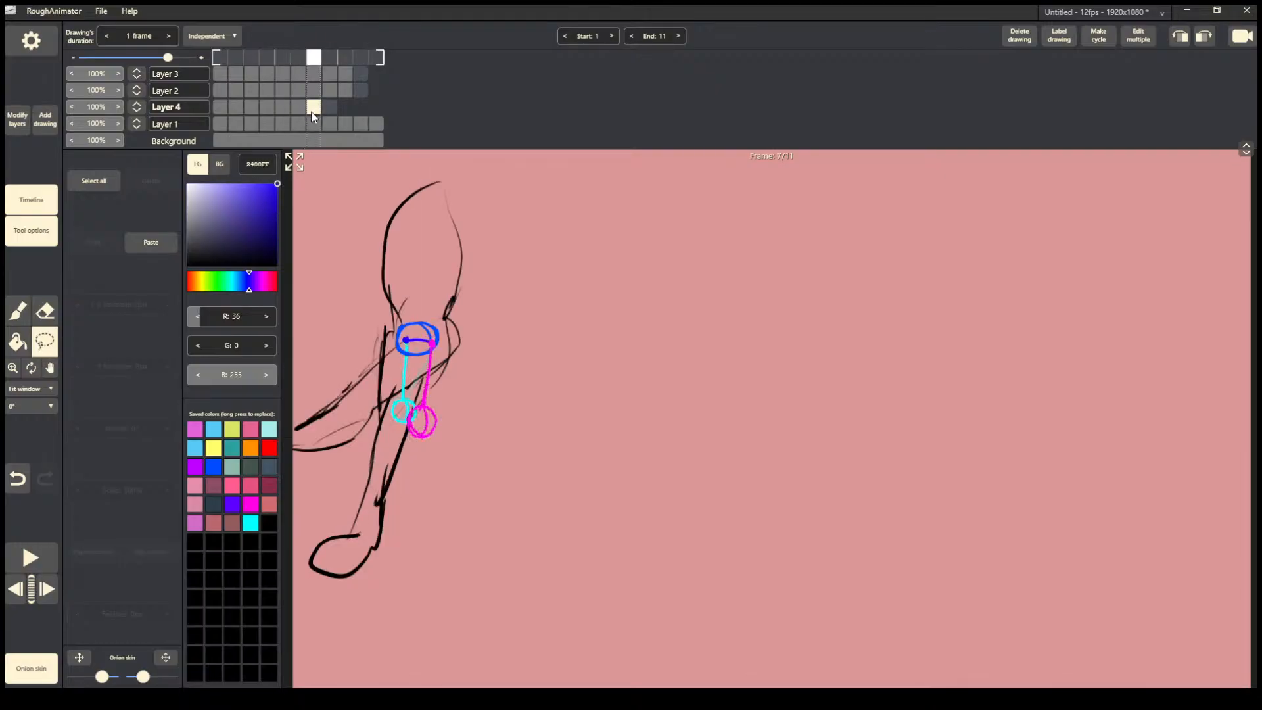
left_click(328, 107)
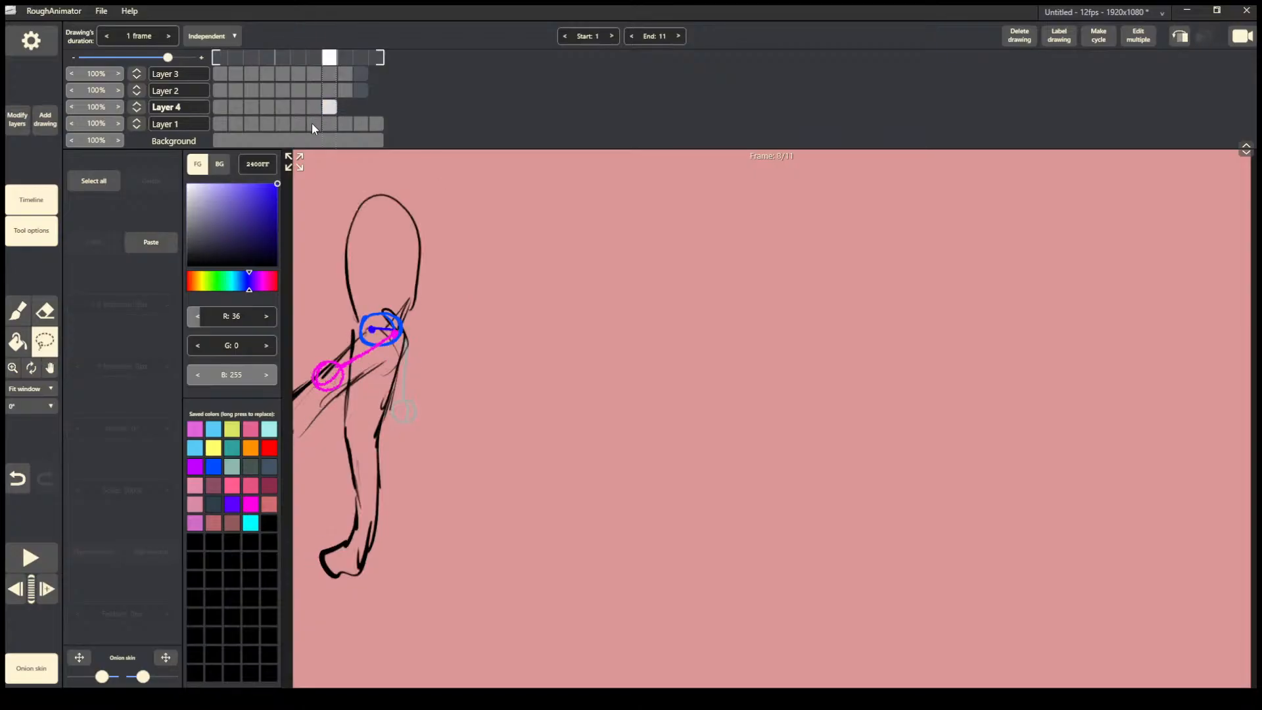
Lower the blue hip guide on frame 8 of Layer 2 by moving it -1 px in X and 21 px in Y.
left_click(329, 92)
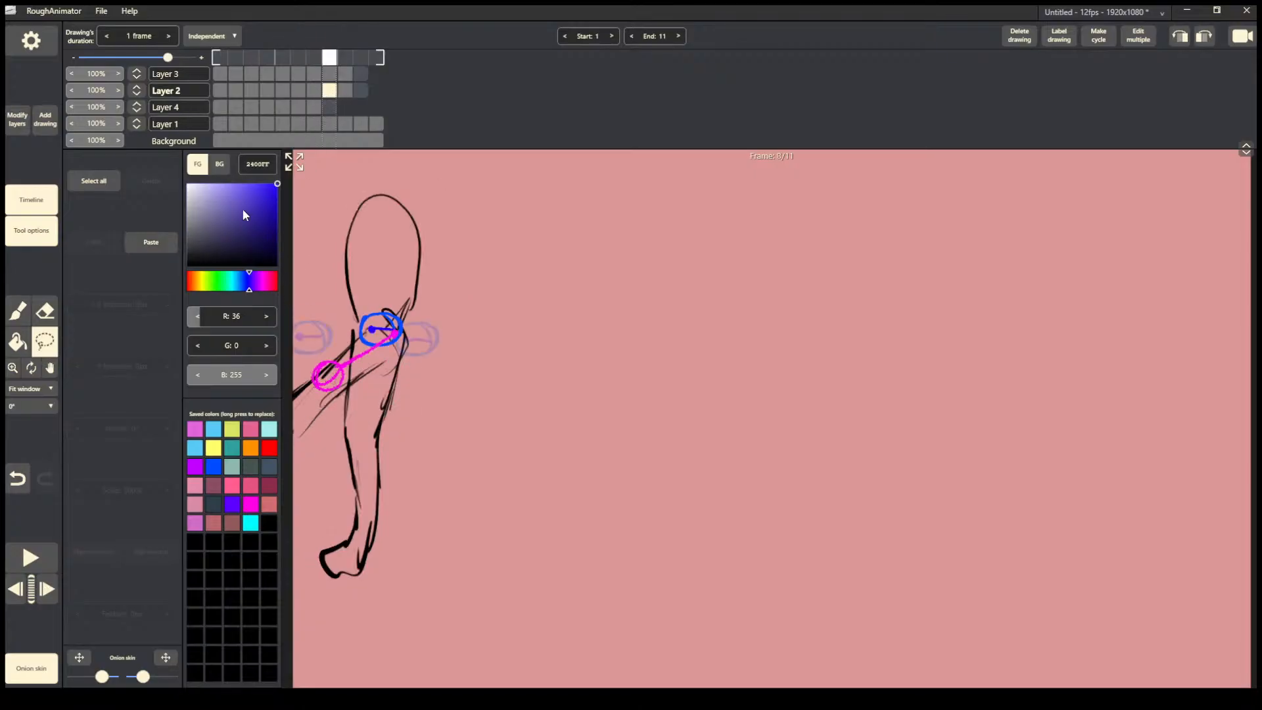
mouse_move(355, 321)
left_mouse_down()
mouse_move(391, 294)
mouse_move(411, 365)
left_mouse_up()
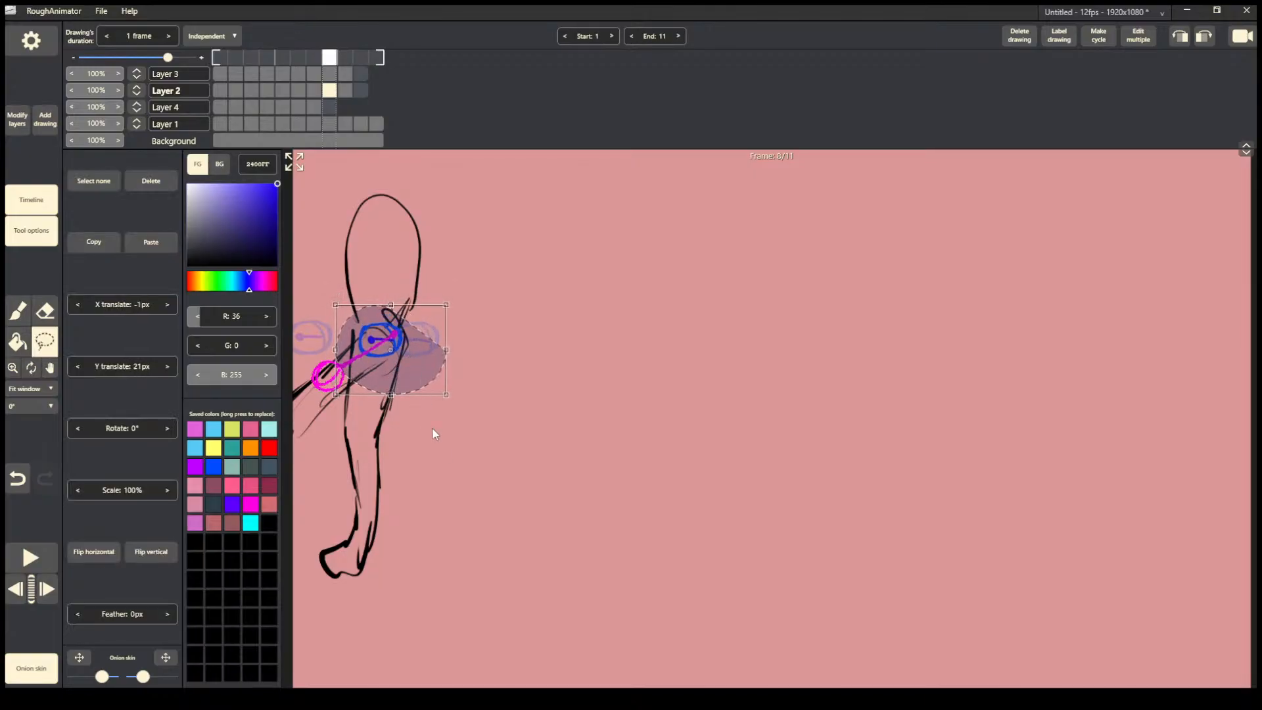
left_click(436, 438)
Move the magenta thigh guide on frame 8 of Layer 3 by -4 px in X and 11 px in Y to meet the hip guide.
left_click(333, 73)
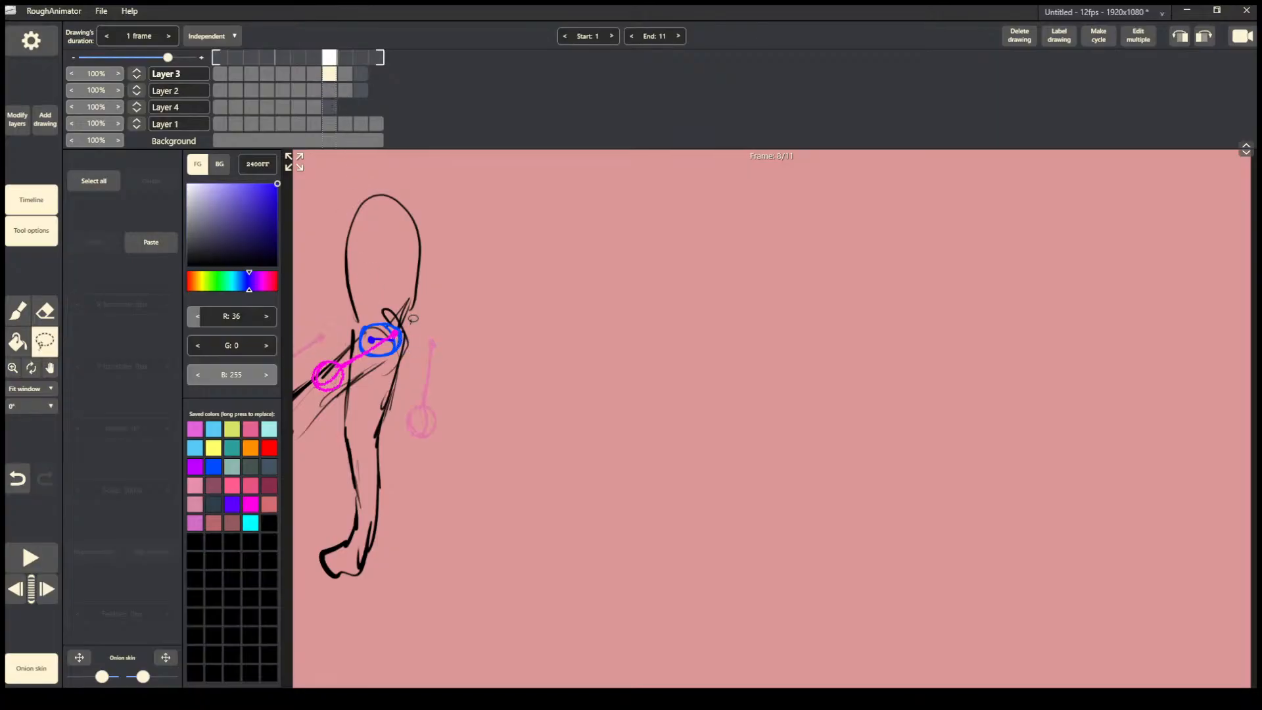
left_click_drag(413, 319, 405, 389)
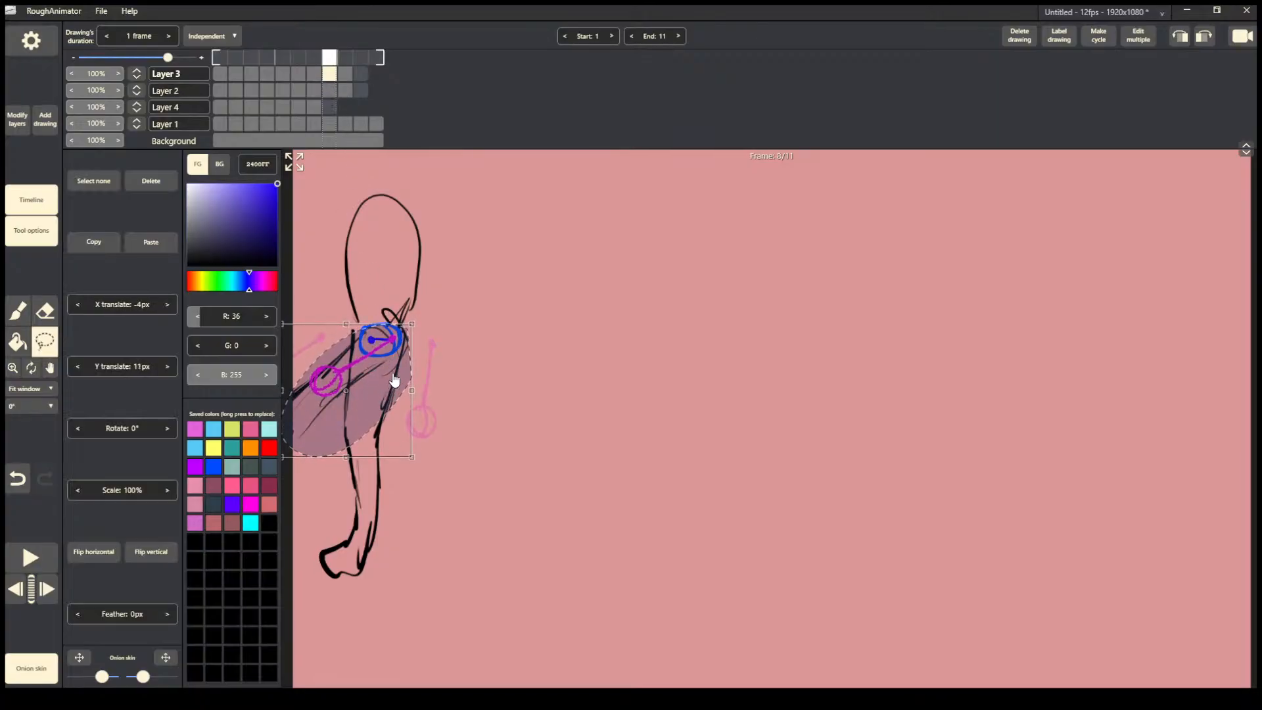
left_click(434, 260)
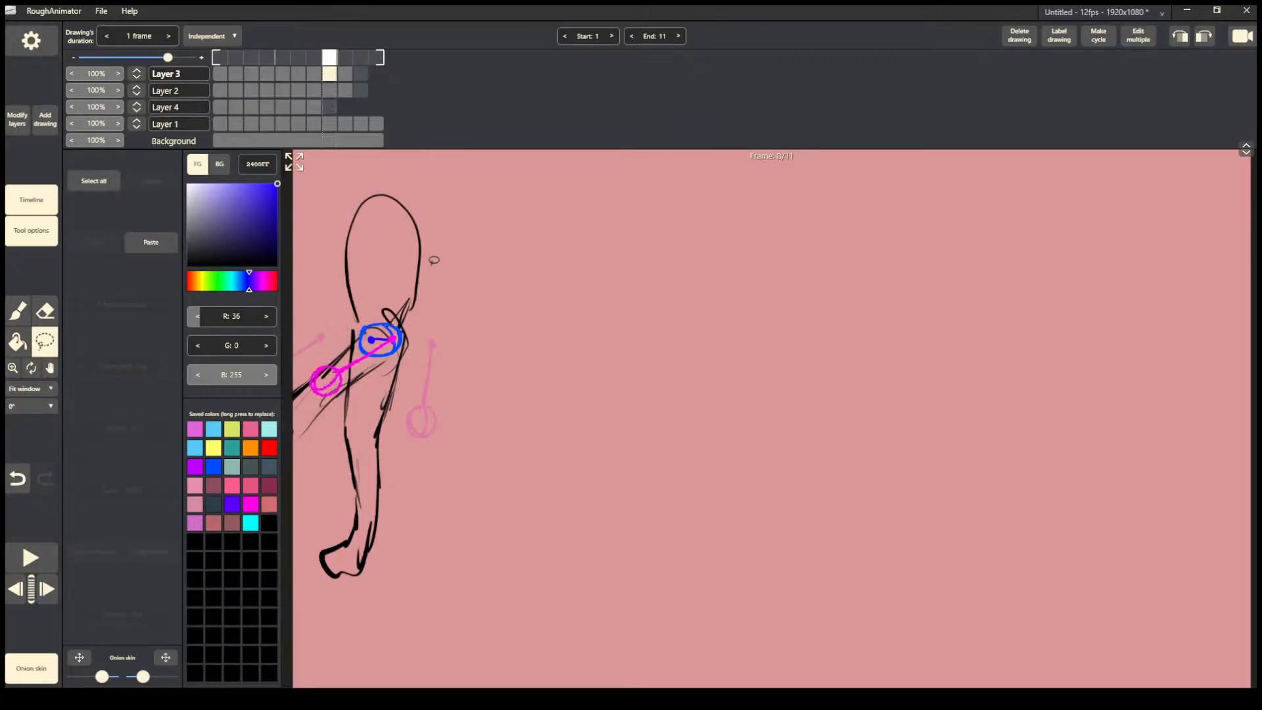
Paste the cyan thigh guide on frame 8 of Layer 4, rotated -49° and moved -13 px in X and -16 px in Y.
left_click(330, 107)
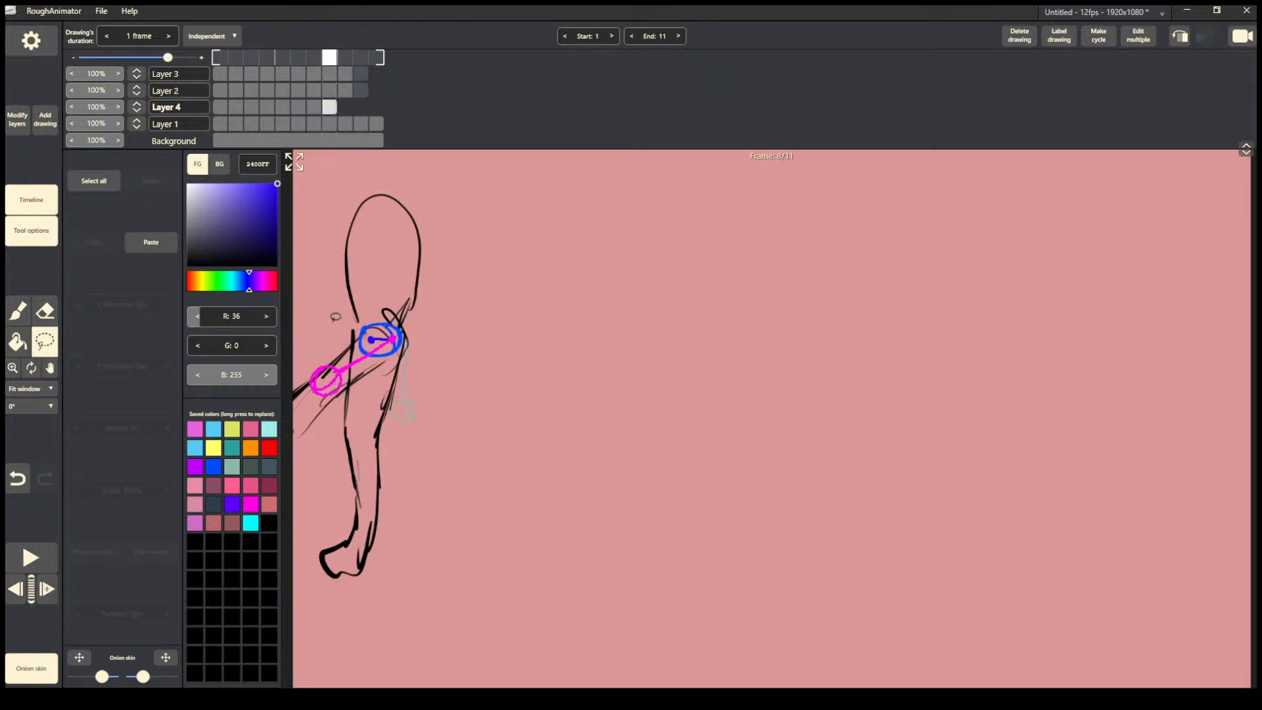
left_click_drag(335, 317, 366, 480)
left_click_drag(469, 299, 372, 247)
mouse_move(436, 426)
left_mouse_down()
mouse_move(428, 411)
mouse_move(437, 420)
left_mouse_up()
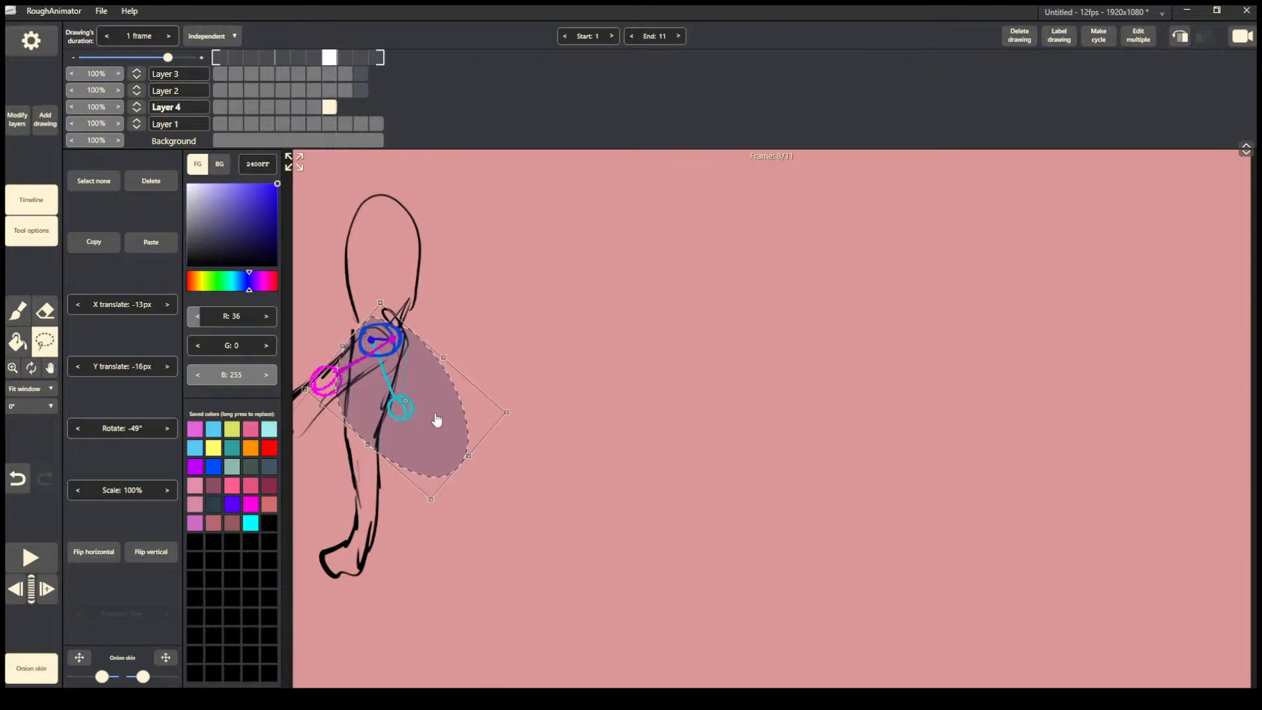
left_click(524, 327)
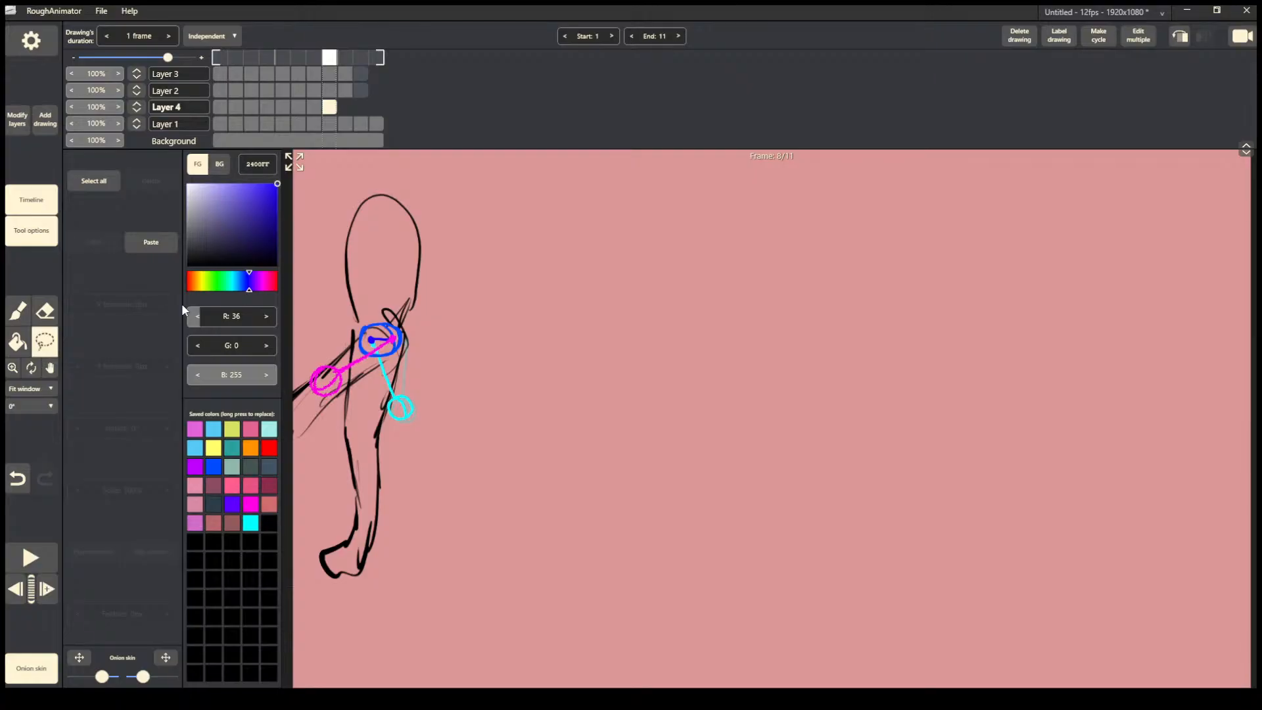
Paste the cyan thigh guide on frame 9, rotated -64° and moved -133 px in X and -48 px in Y.
key("Right")
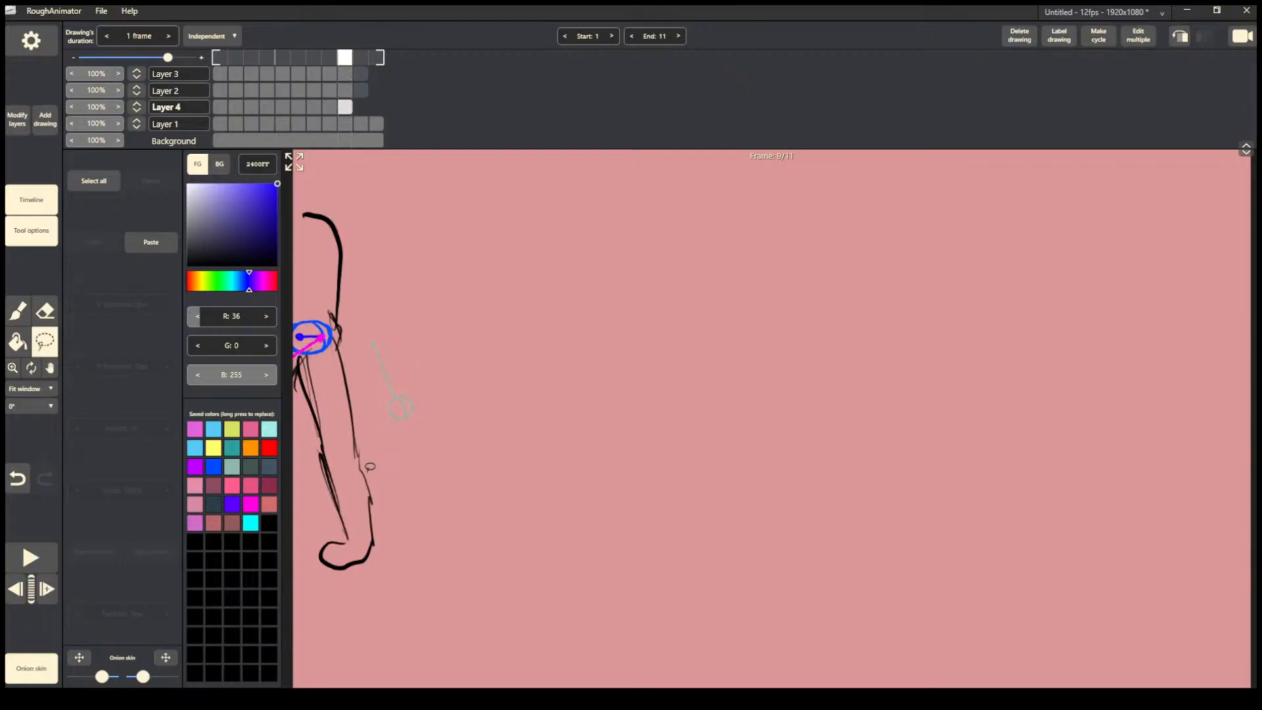
left_click_drag(369, 466, 374, 422)
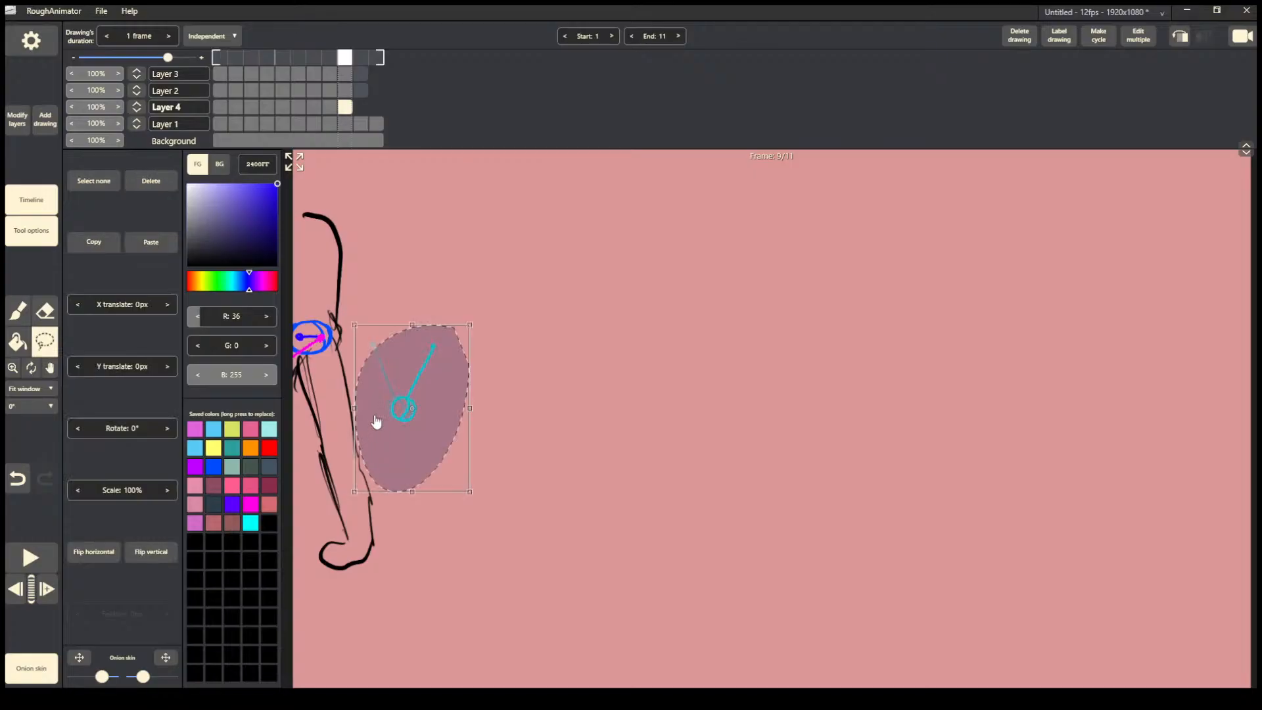
left_click_drag(484, 313, 358, 332)
mouse_move(434, 423)
left_mouse_down()
mouse_move(403, 423)
mouse_move(367, 397)
mouse_move(374, 416)
left_mouse_up()
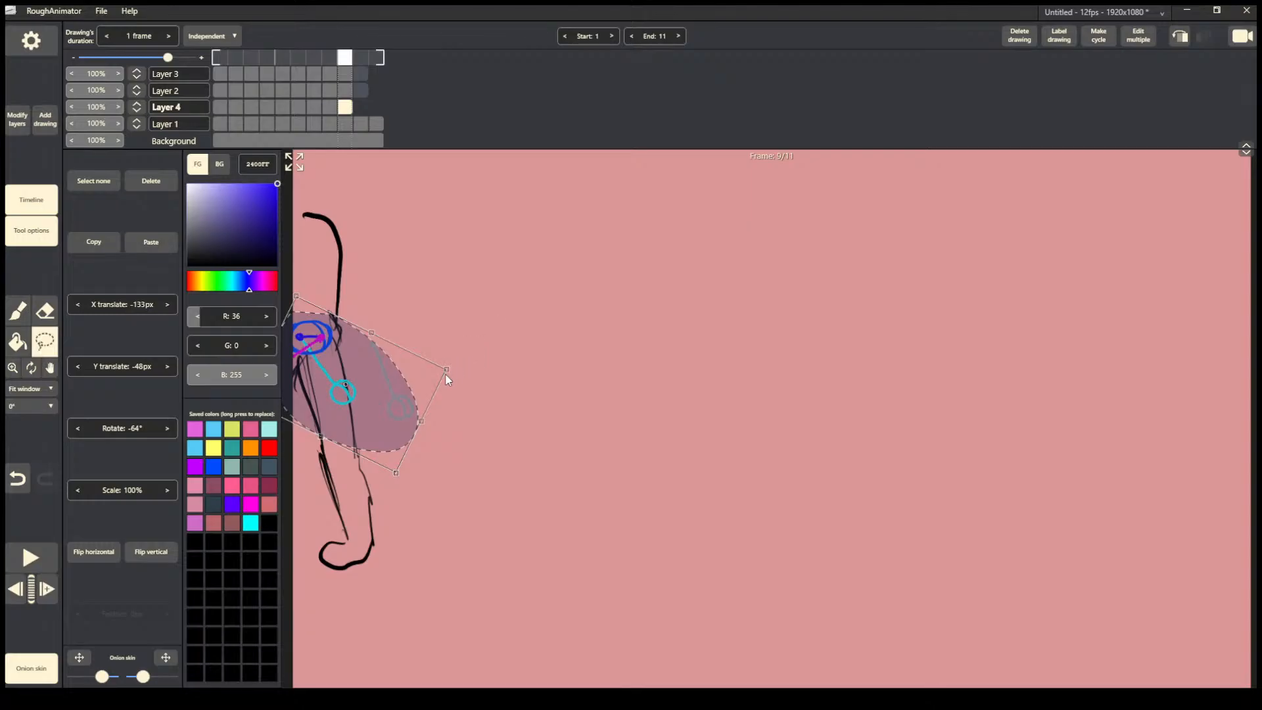
left_click(616, 380)
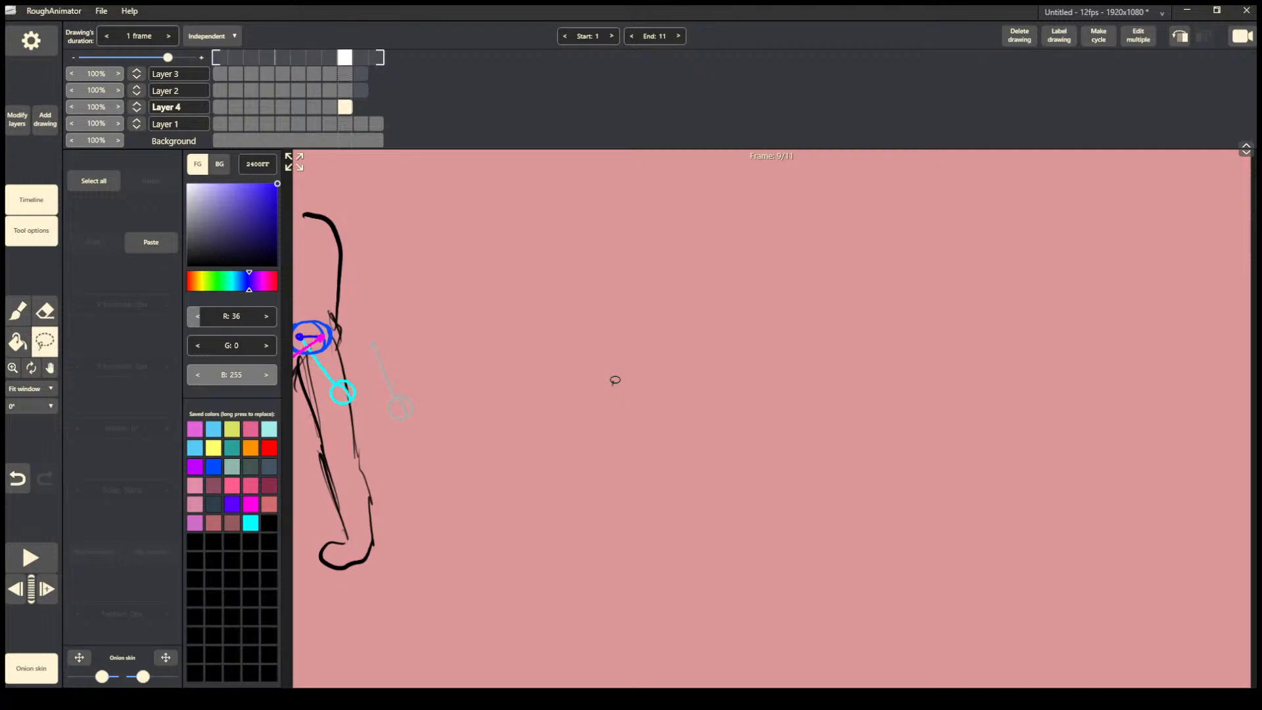
Paste the cyan thigh guide on frame 10, rotate and move it toward the off-canvas hip, and erase the stray duplicate guide.
key("Right")
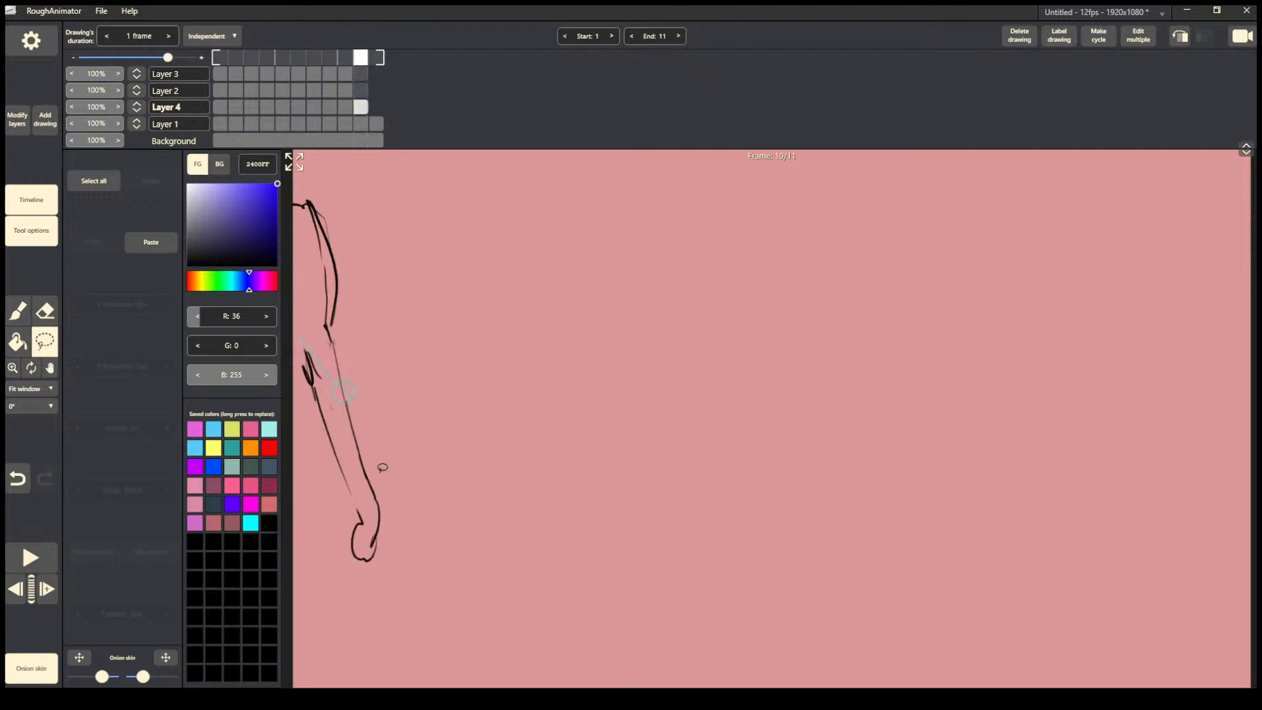
left_click_drag(383, 468, 366, 484)
left_click_drag(477, 310, 328, 332)
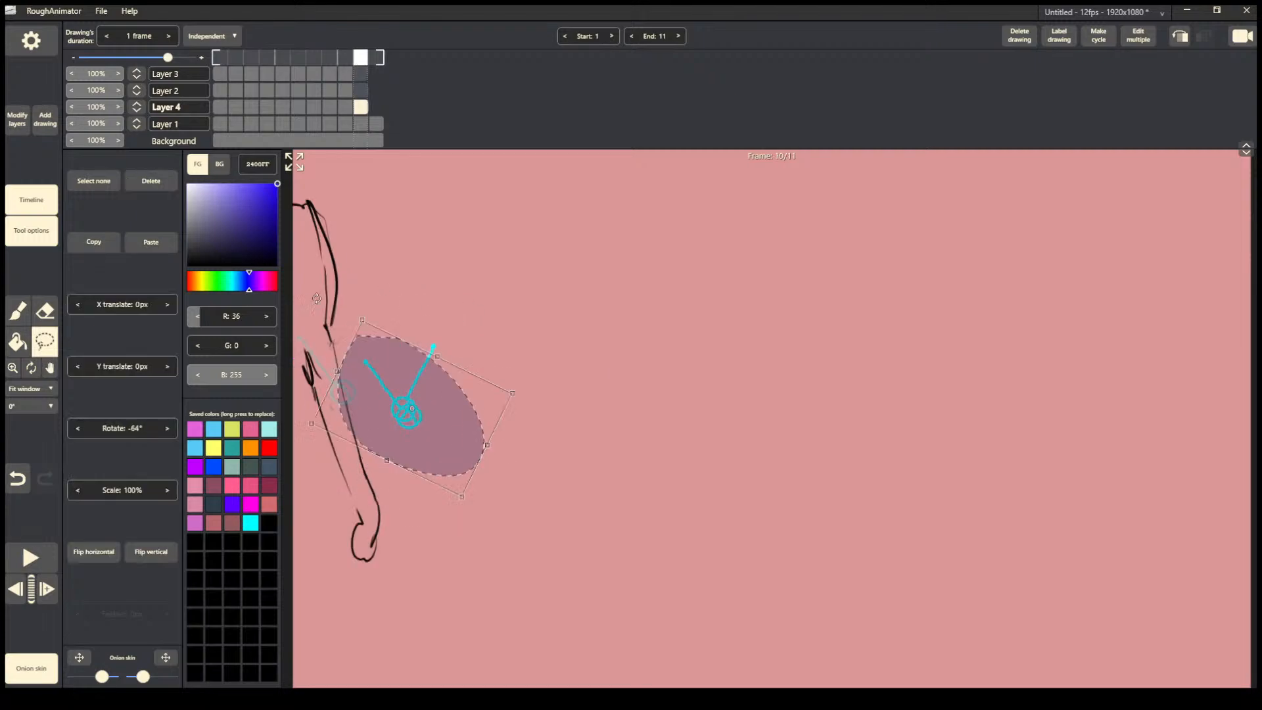
mouse_move(439, 432)
left_mouse_down()
mouse_move(343, 381)
mouse_move(347, 400)
mouse_move(319, 394)
left_mouse_up()
left_click(347, 466)
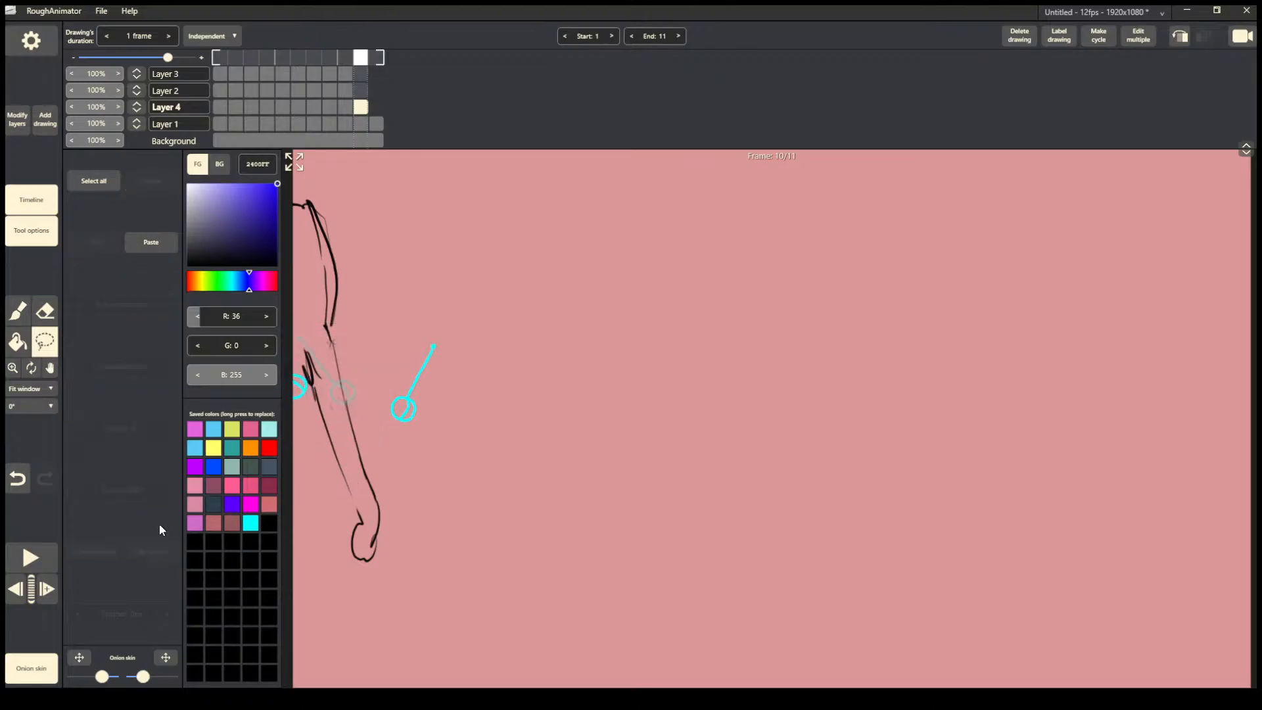
left_click(44, 312)
mouse_move(432, 347)
left_mouse_down()
mouse_move(405, 437)
mouse_move(412, 387)
left_mouse_up()
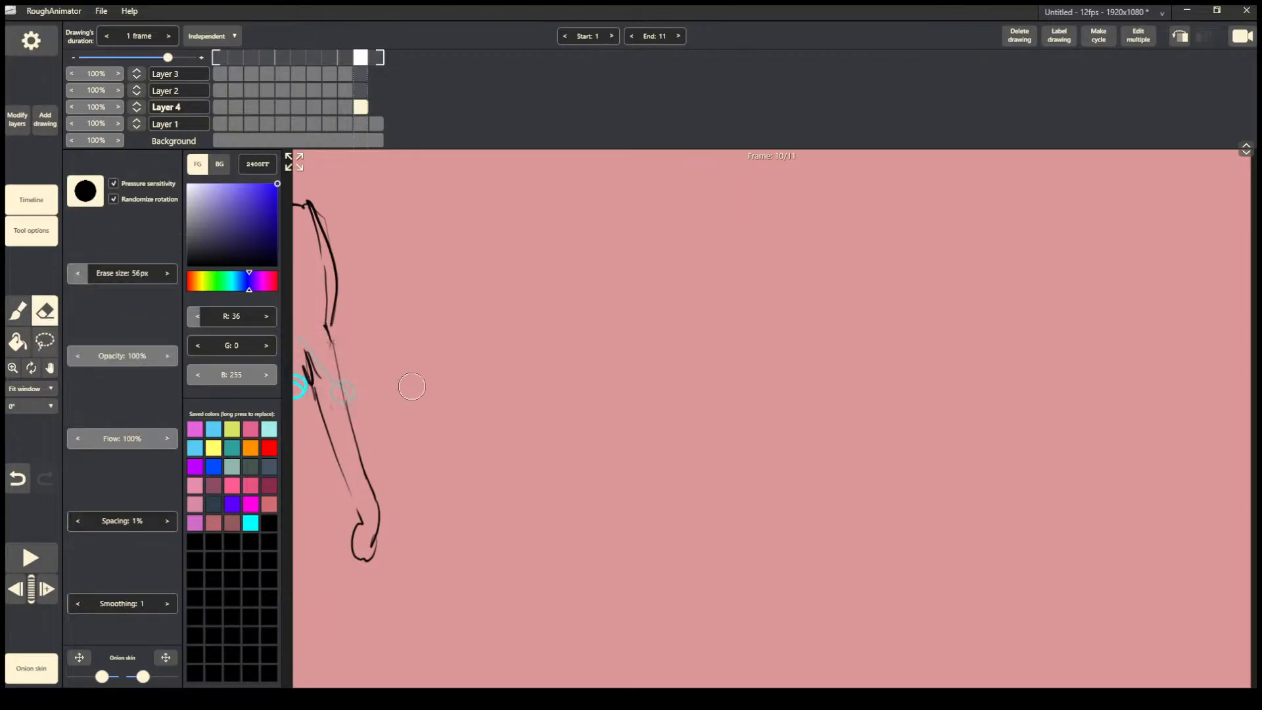
Play the animation from frame 1 to check the motion of the hip and thigh guides.
left_click(219, 74)
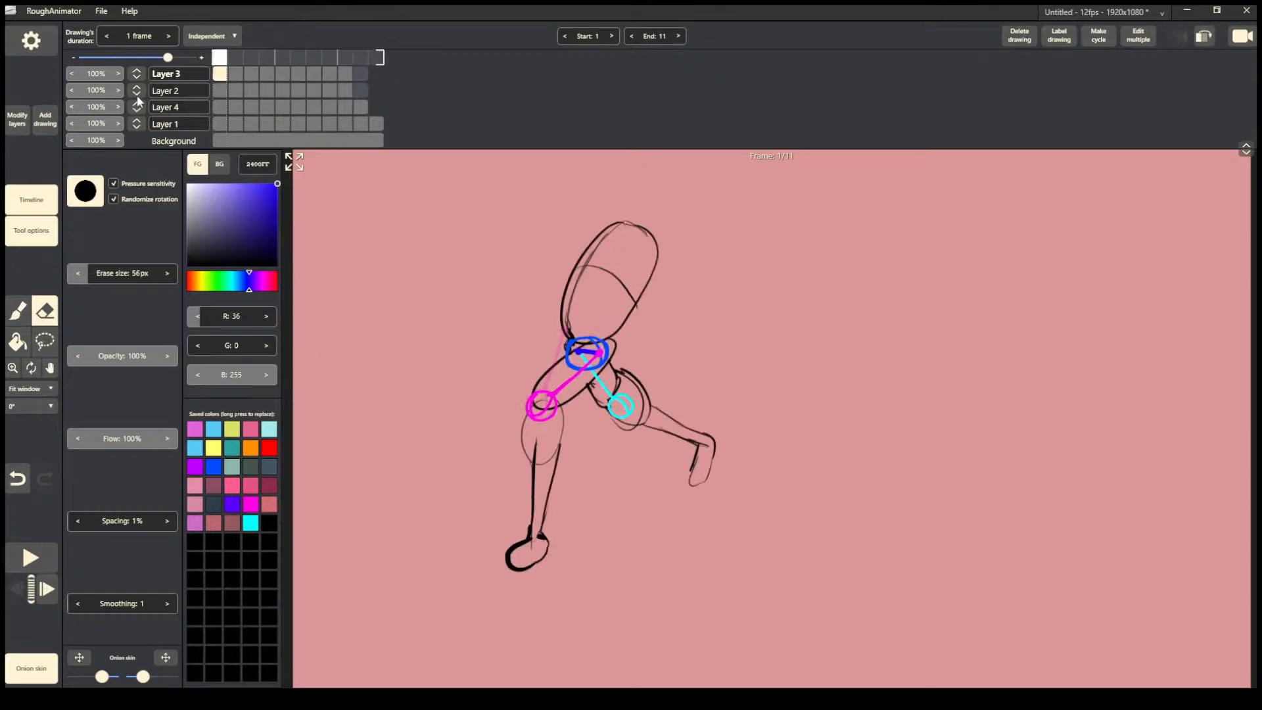
left_click(52, 558)
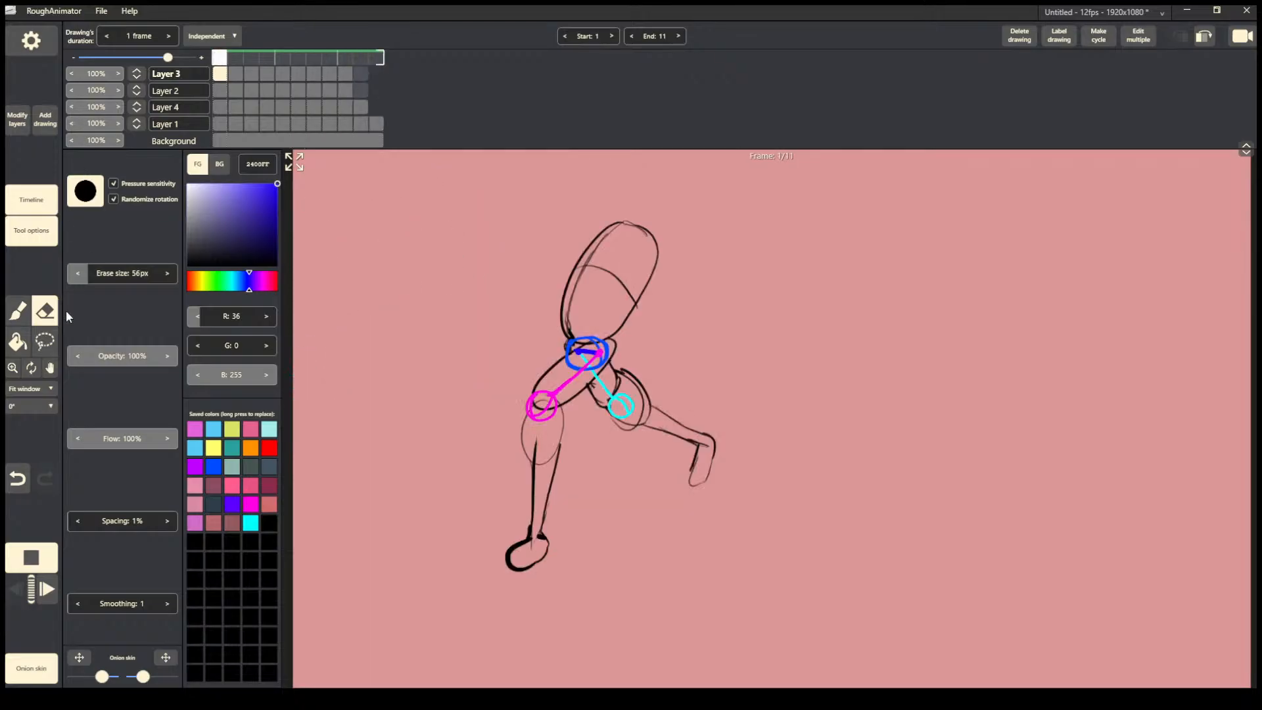
Set Layer 1's opacity to 0% and play the animation to check the motion of the colored guides alone.
key("space")
left_click(76, 124)
left_click(76, 125)
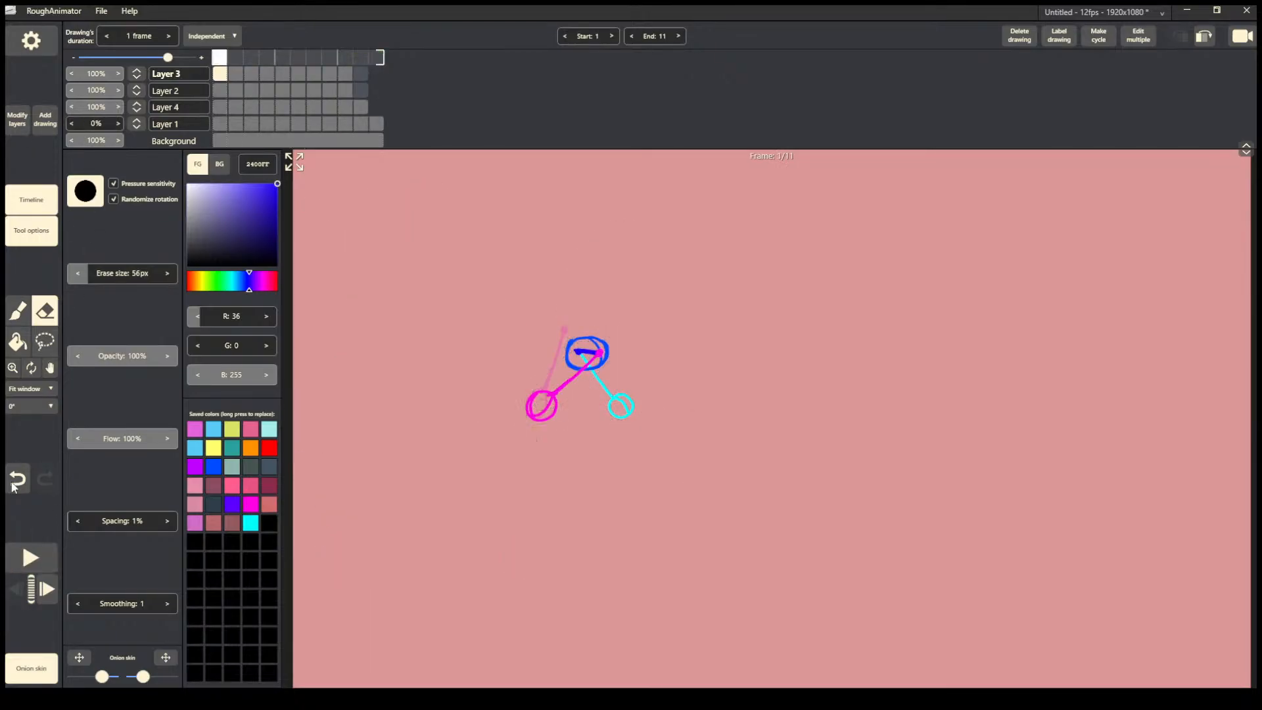
left_click(52, 560)
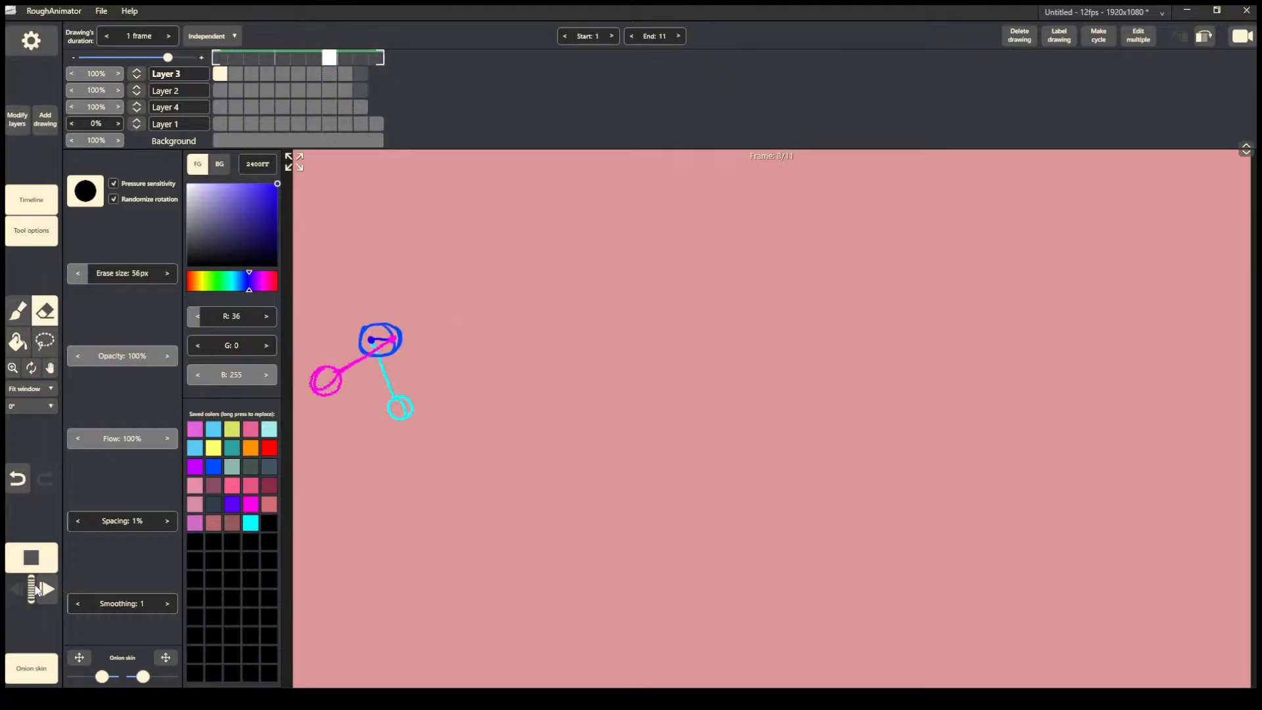
key("space")
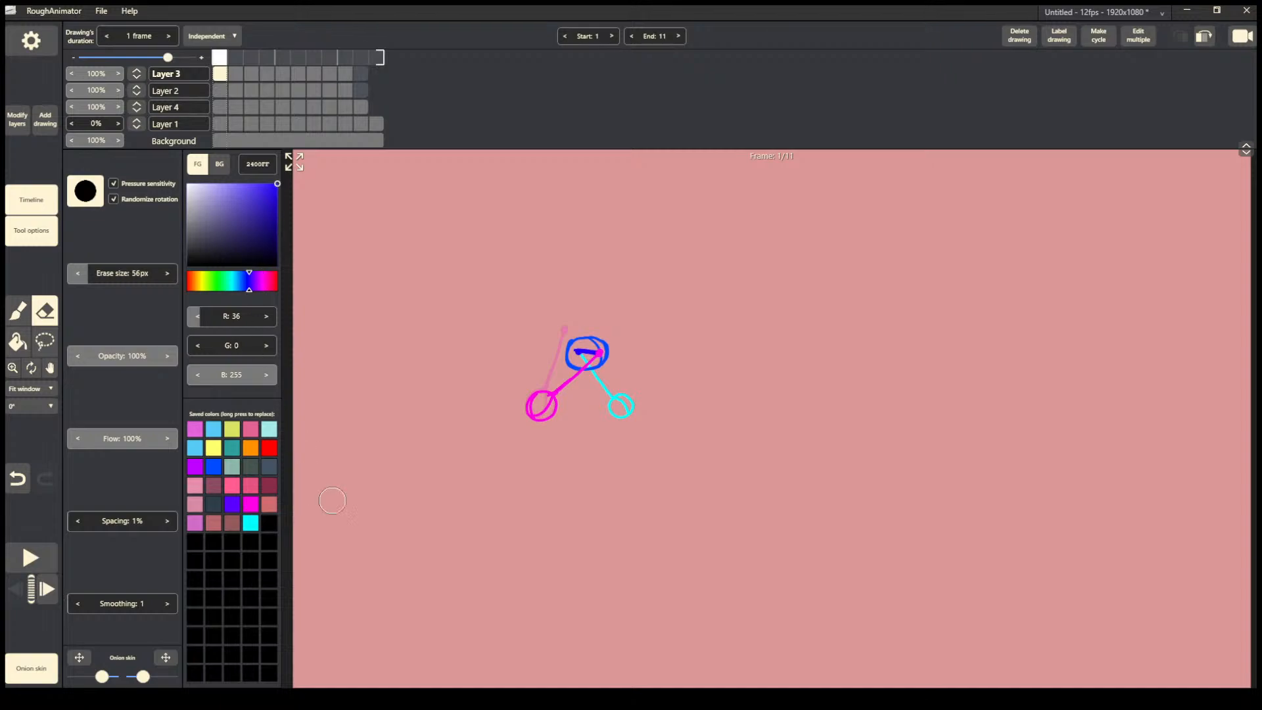
left_click(19, 557)
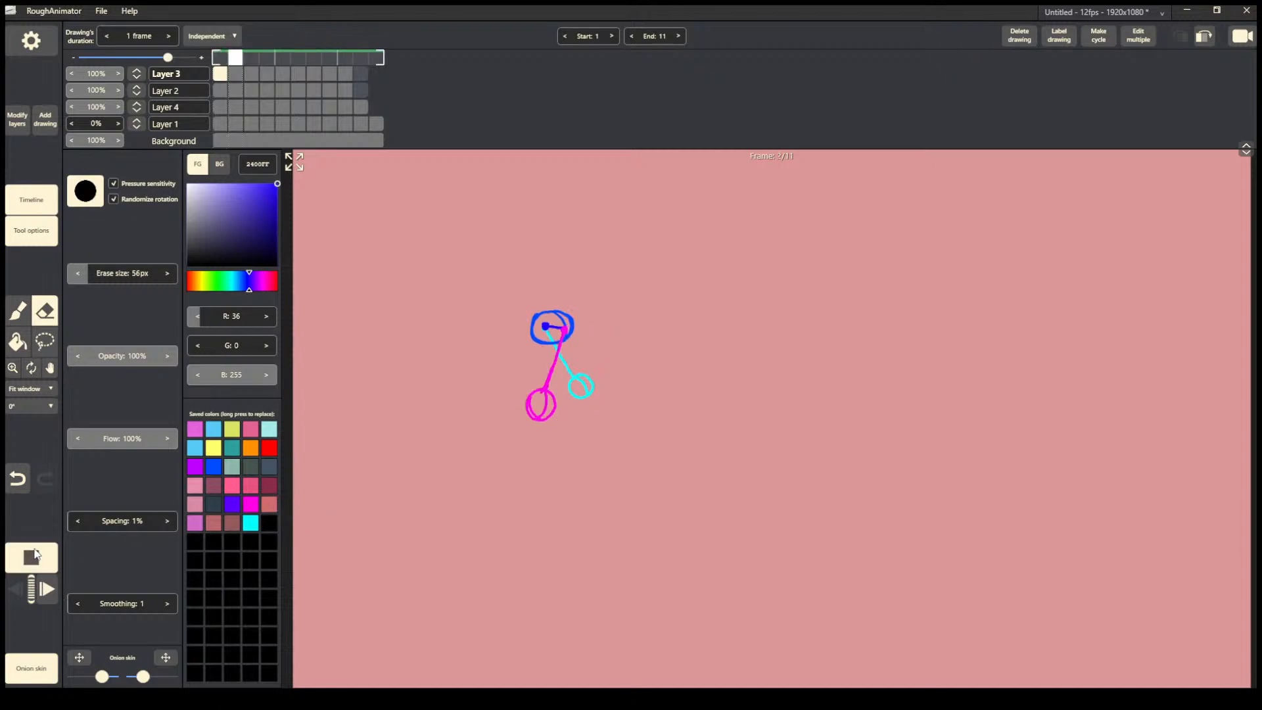
left_click(41, 559)
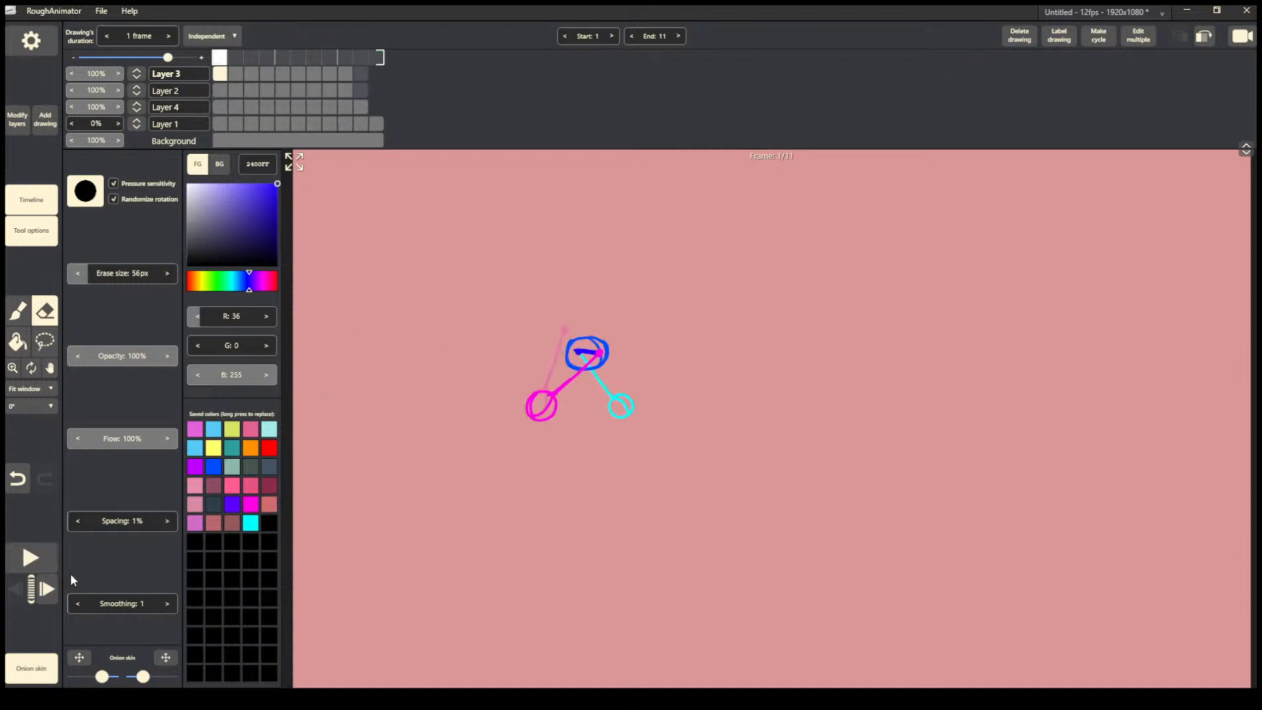
Restore the rough running-legs drawing on Layer 1 to 100% opacity.
left_click(224, 92)
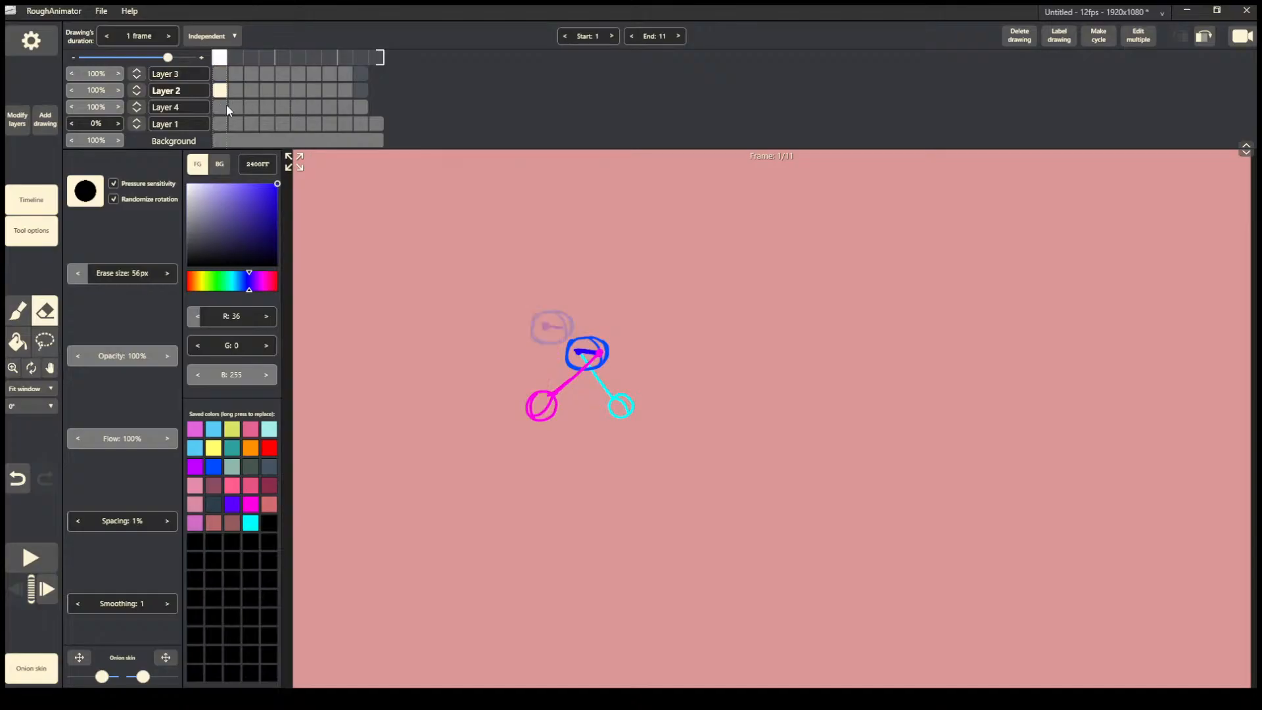
left_click(219, 107)
left_click_drag(92, 123, 121, 123)
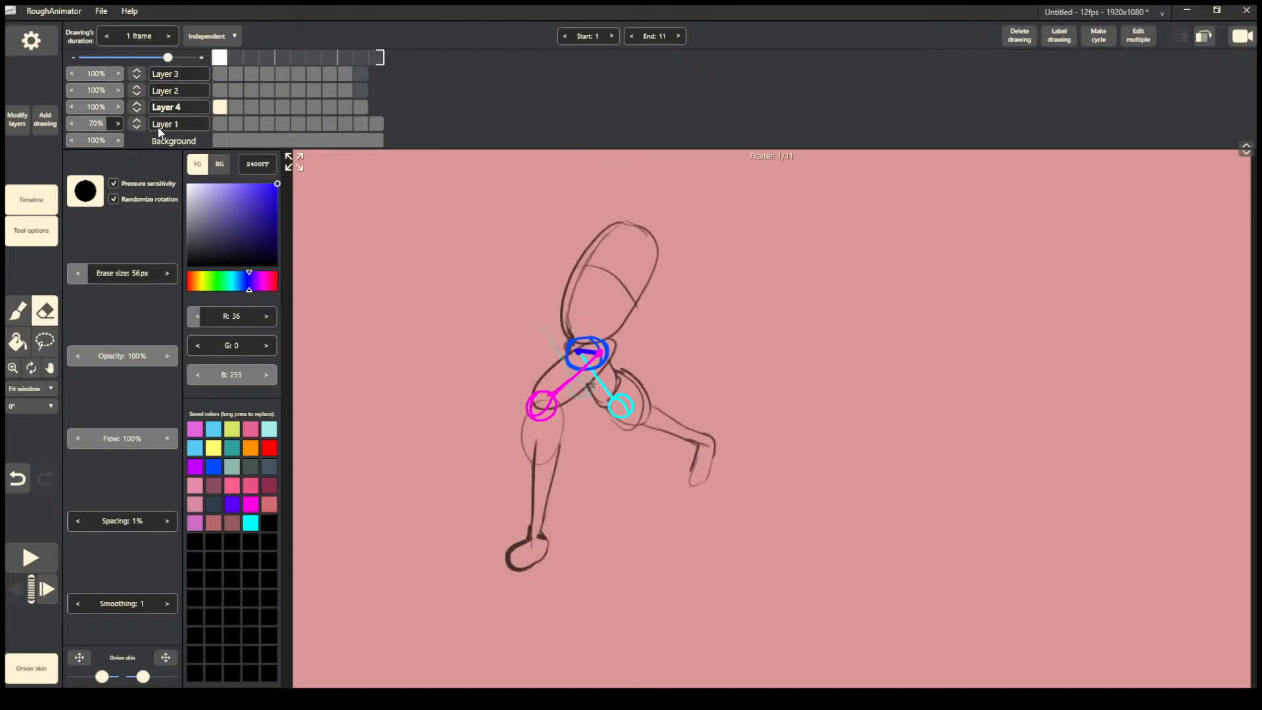
Add a new layer above Layer 3 and set the brush color to green with R 0, G 255, B 46.
left_click(220, 73)
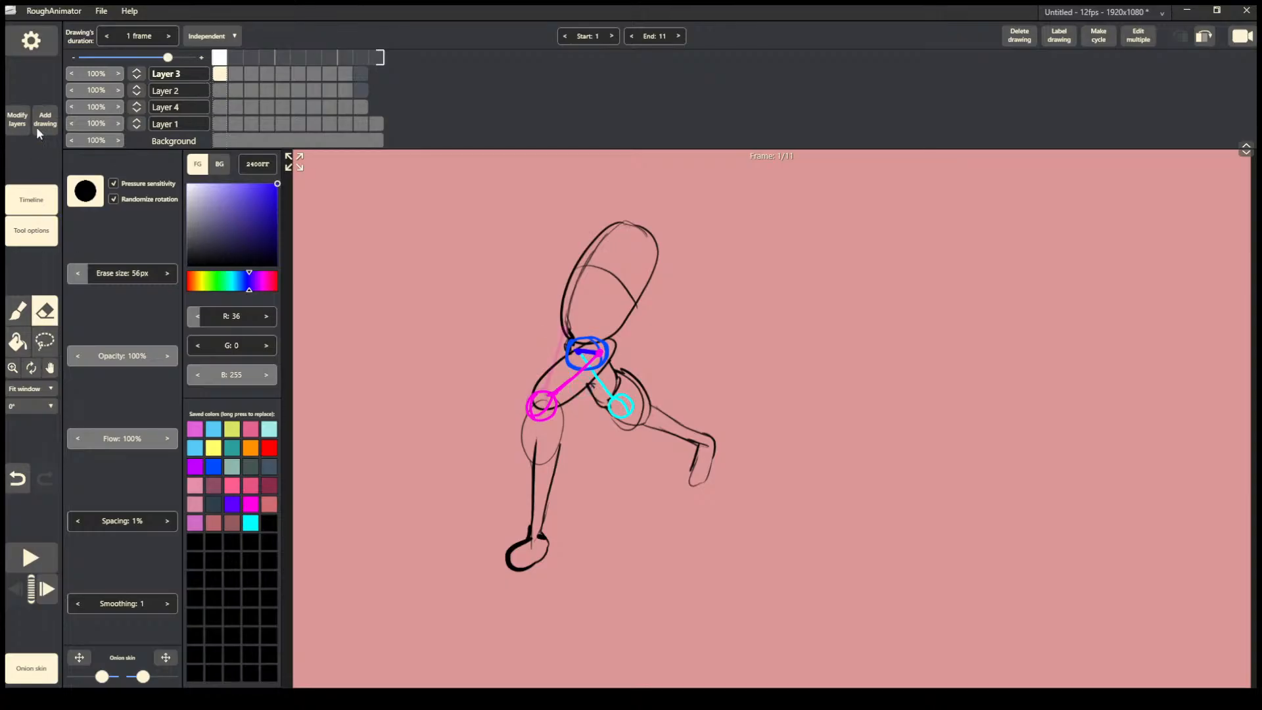
left_click(12, 131)
left_click(26, 144)
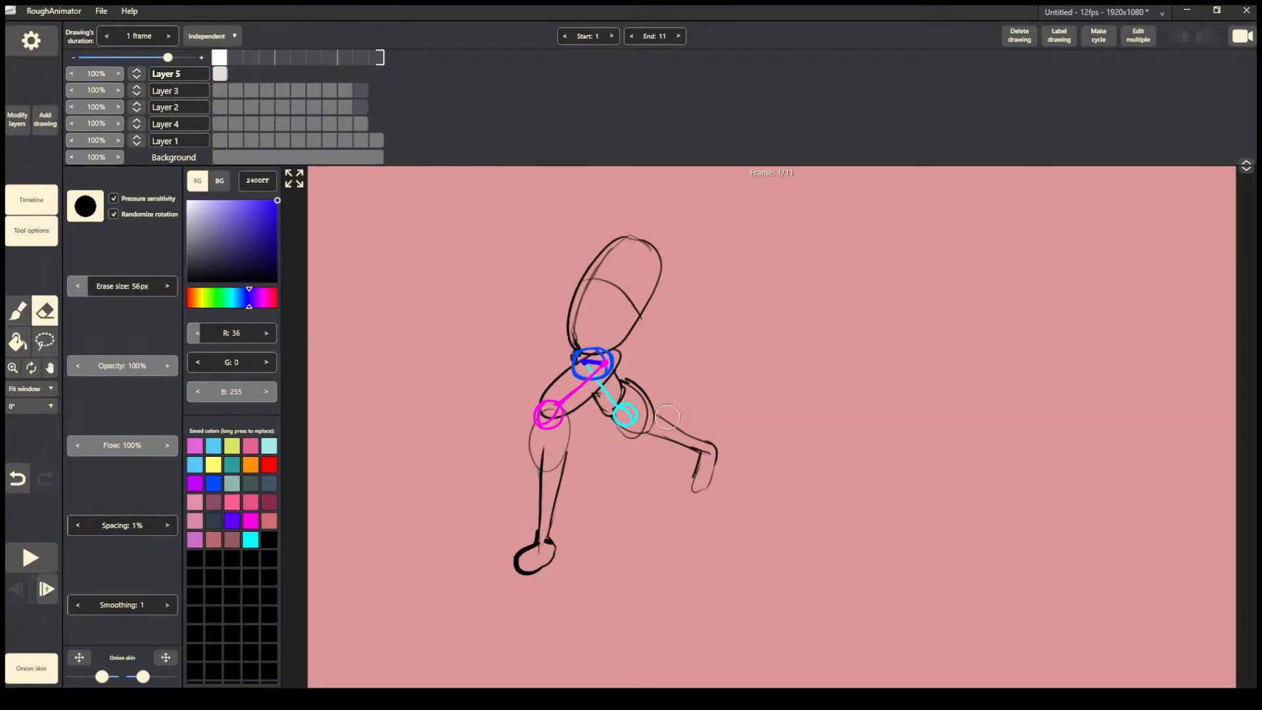
left_click(20, 313)
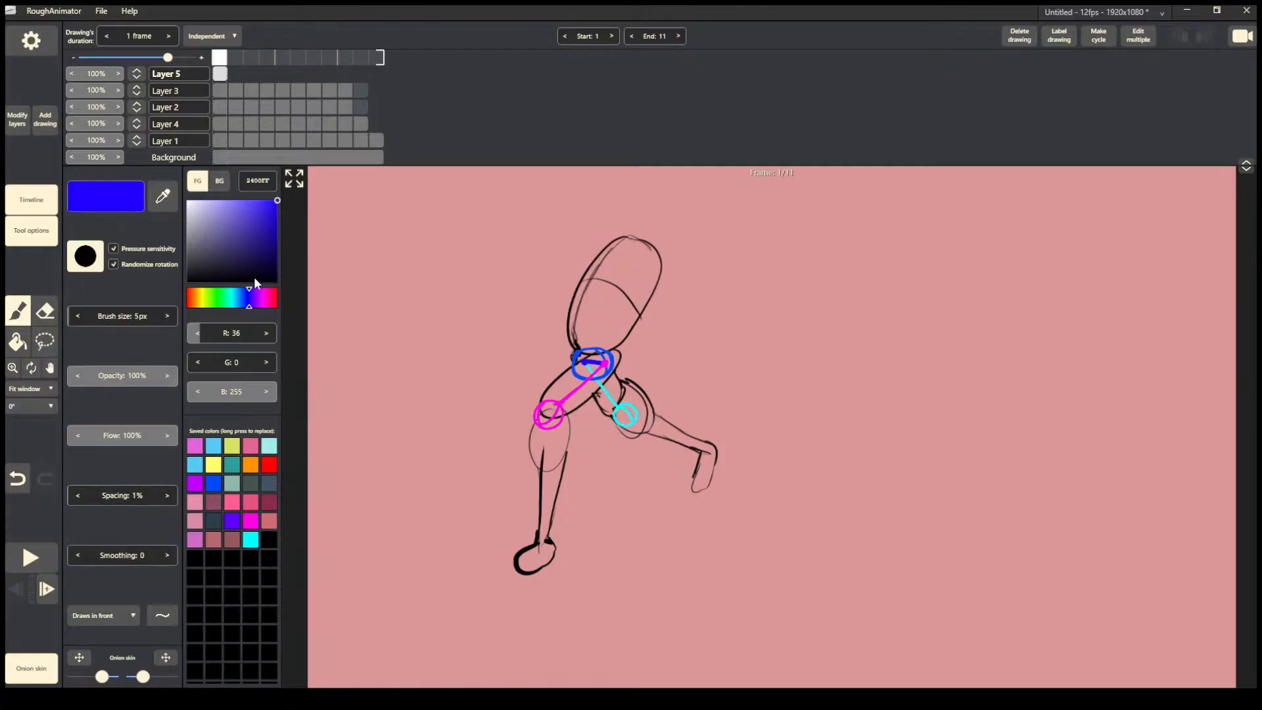
left_click_drag(257, 296, 212, 302)
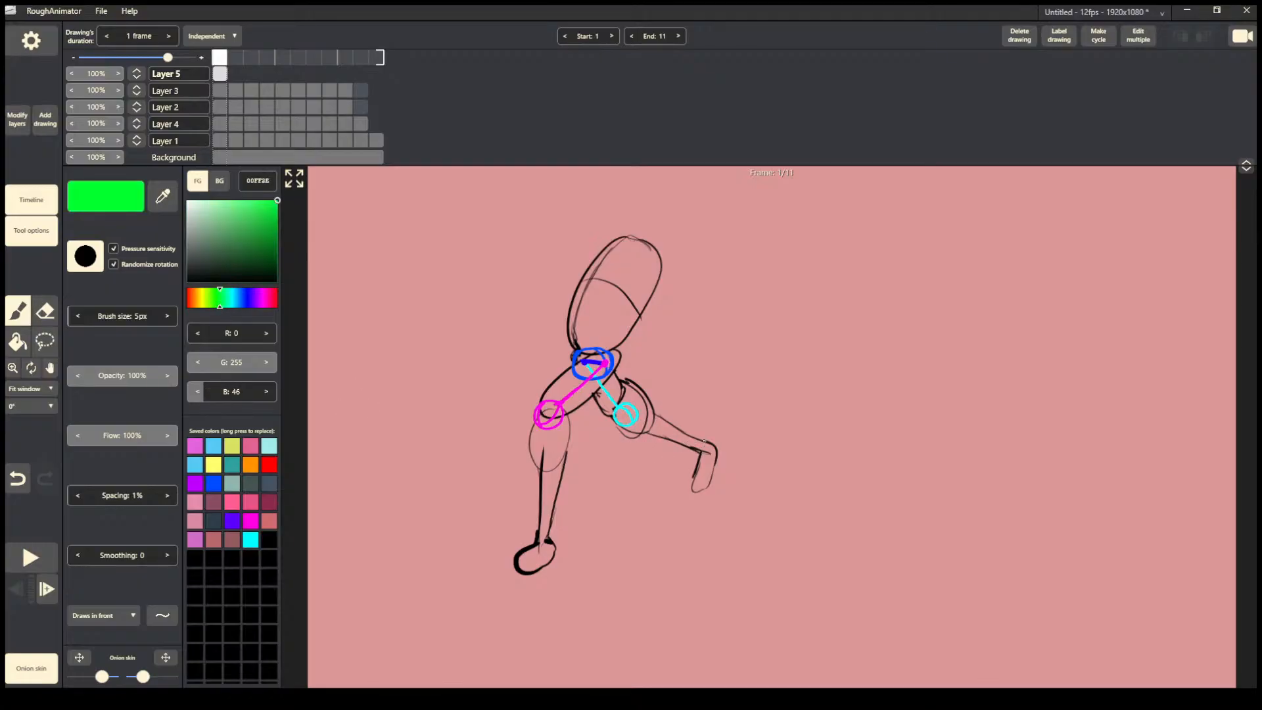
left_click_drag(704, 441, 714, 446)
key("ctrl+z")
key("ctrl+z")
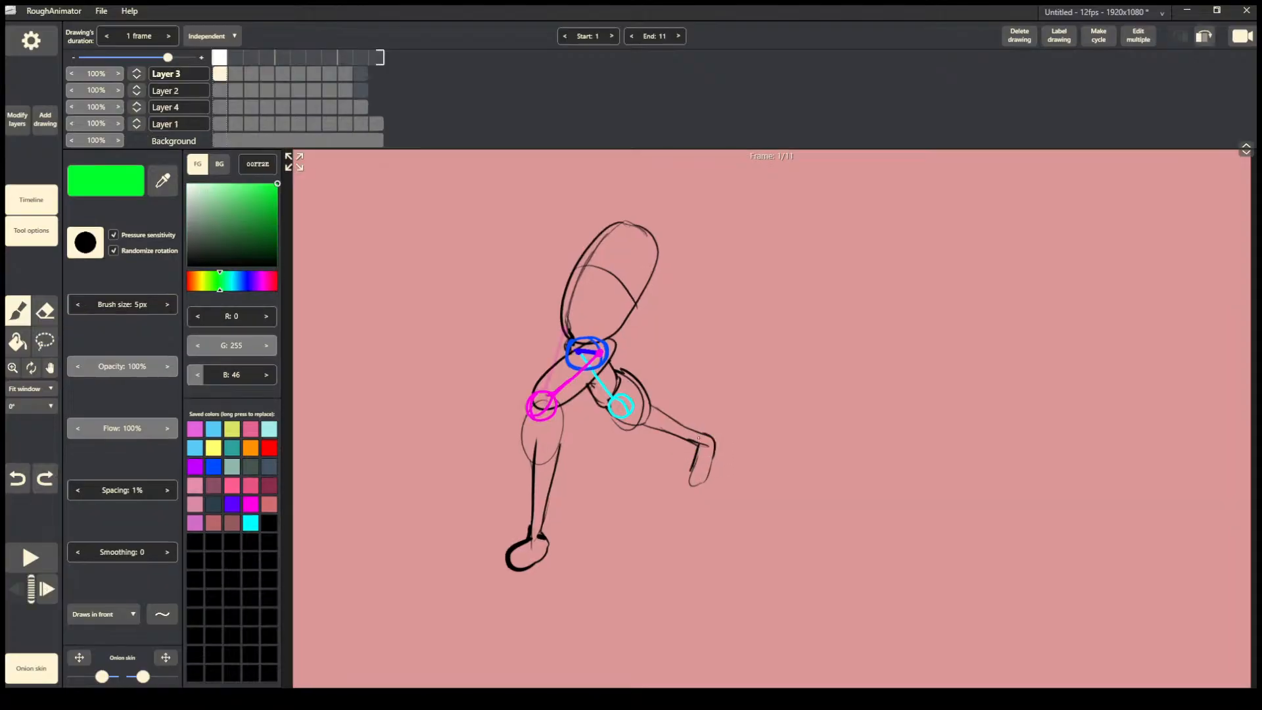
key("ctrl+y")
left_click_drag(634, 415, 681, 438)
key("ctrl+z")
key("ctrl+z")
key("ctrl+z")
left_click_drag(632, 415, 698, 443)
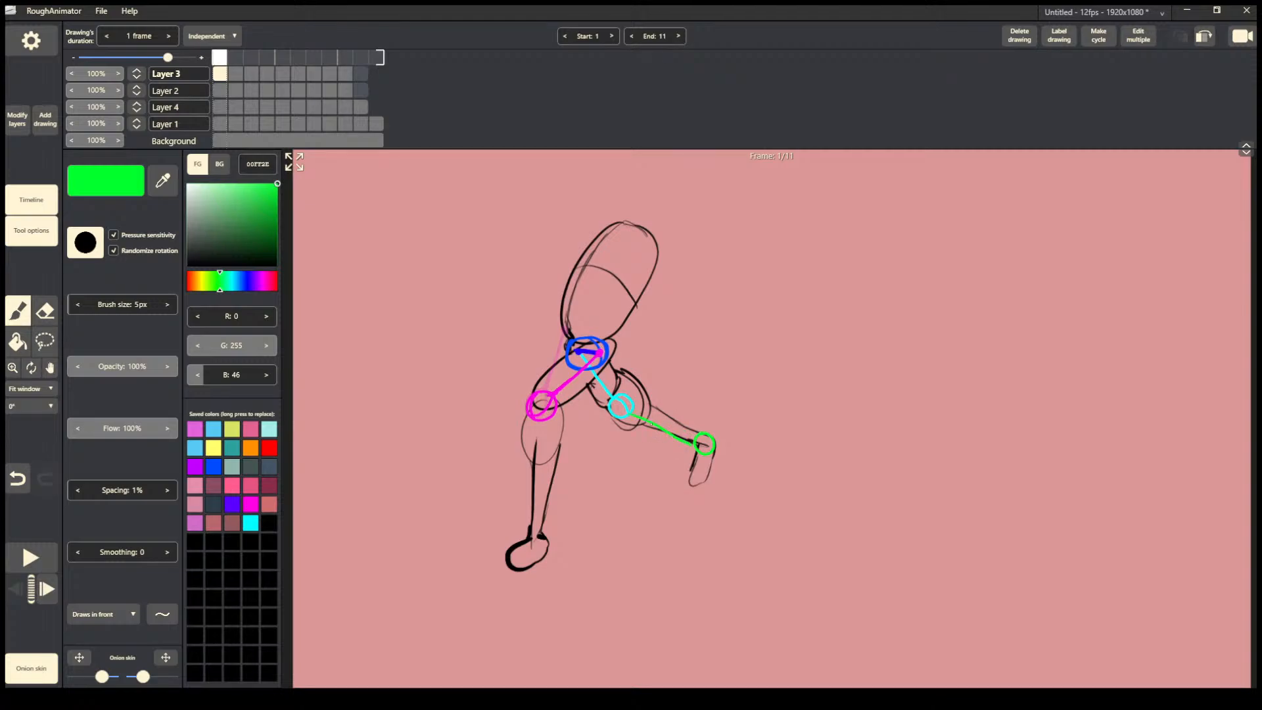
key("ctrl+z")
key("ctrl+z")
key("ctrl+z")
left_click_drag(635, 412, 692, 434)
key("ctrl+z")
key("ctrl+z")
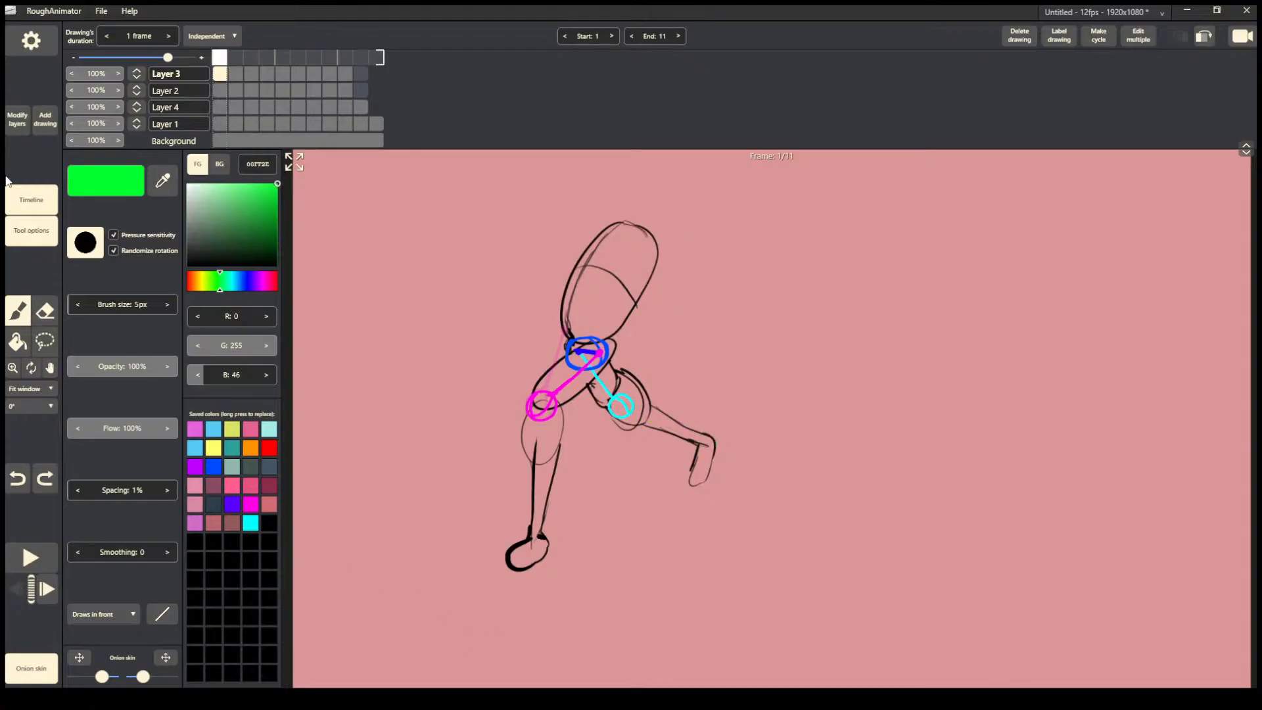
Add Layer 5 above Layer 3 and draw a straight green shin line from the cyan knee circle to the rear ankle on frame 1.
key("ctrl+shift+n")
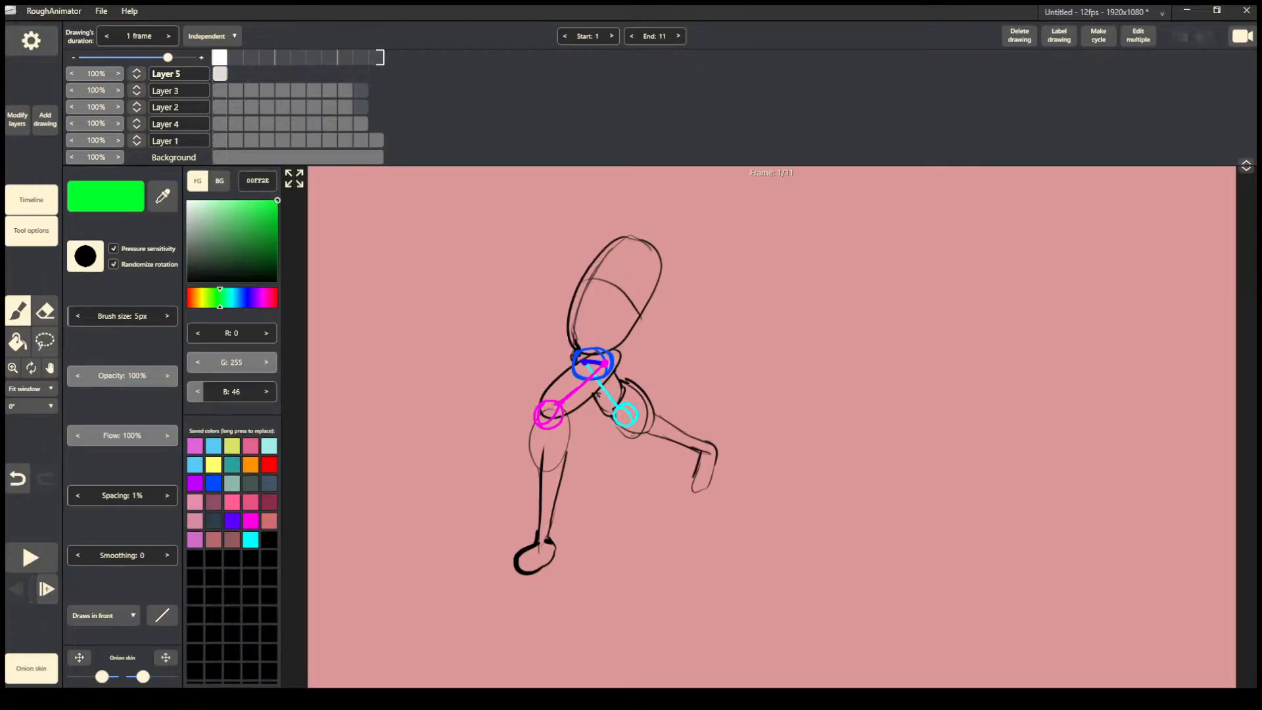
mouse_move(641, 424)
left_mouse_down()
mouse_move(691, 431)
mouse_move(708, 452)
mouse_move(672, 429)
mouse_move(692, 449)
left_mouse_up()
key("ctrl+z")
key("ctrl+z")
left_click_drag(630, 421, 708, 451)
key("ctrl+z")
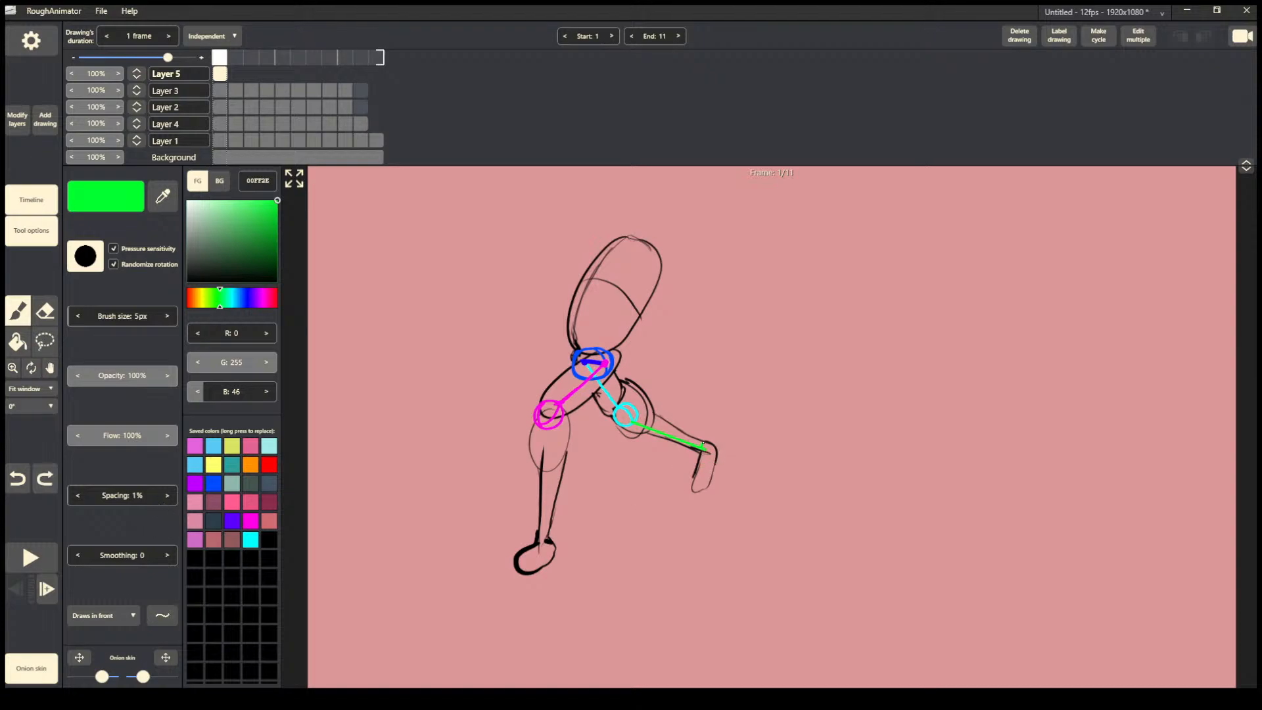
Draw a green freehand outline around the rear foot at the end of its shin line on frame 1.
key("ctrl+z")
key("ctrl+z")
mouse_move(699, 450)
left_mouse_down()
mouse_move(719, 464)
mouse_move(699, 476)
mouse_move(720, 456)
left_mouse_up()
key("ctrl+z")
left_click_drag(702, 440, 698, 451)
Draw a straight green shin line from the magenta knee circle down to the front ankle on frame 1.
left_click_drag(545, 443, 550, 492)
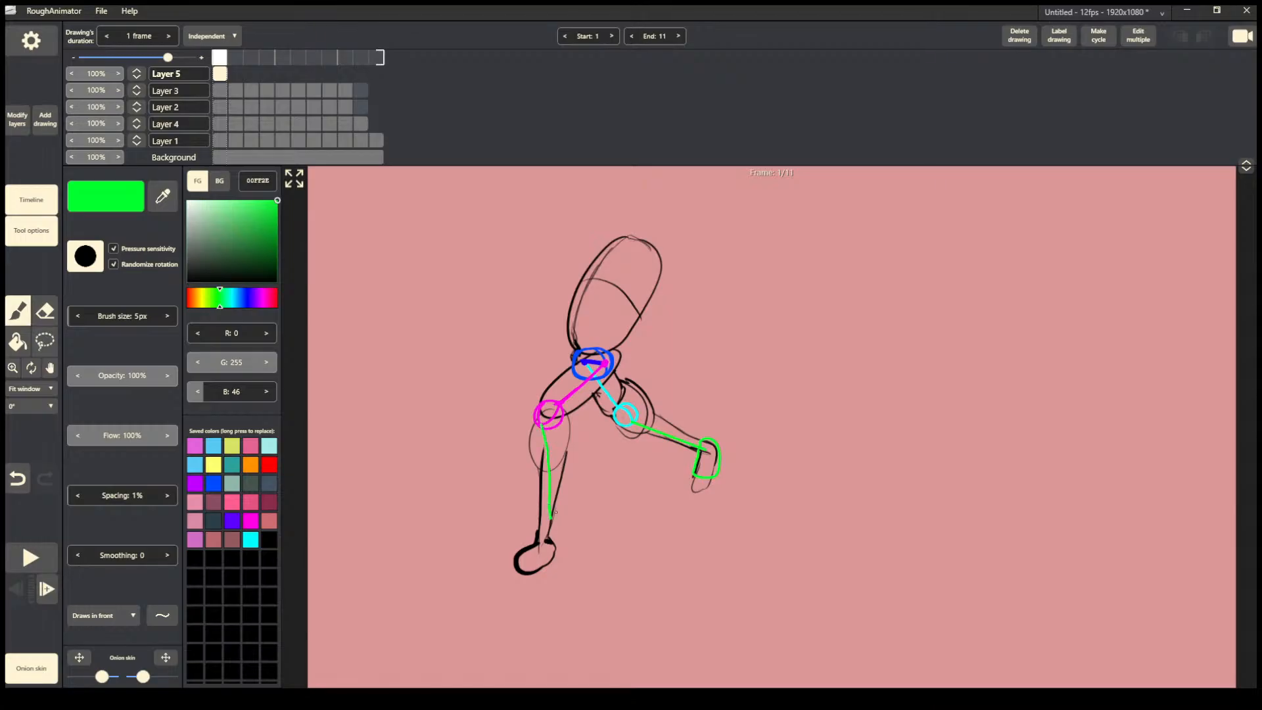
key("ctrl+z")
left_click(162, 615)
left_click_drag(544, 439, 553, 536)
key("ctrl+z")
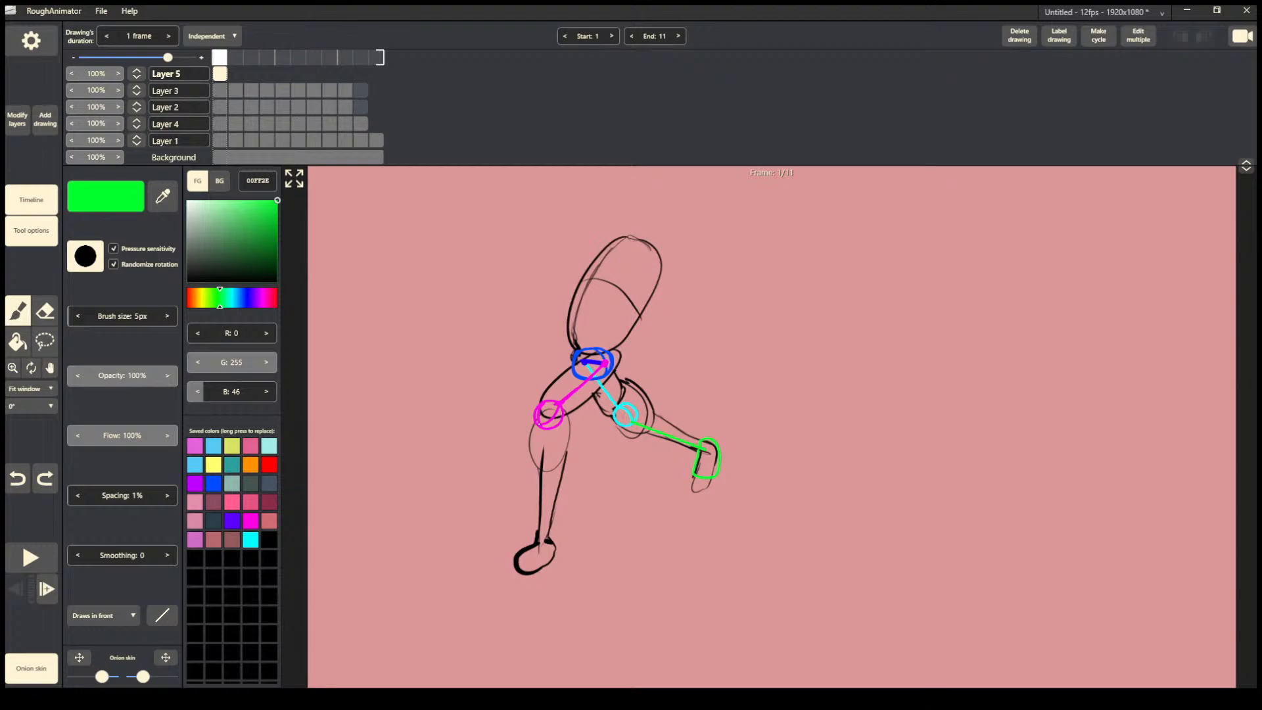
left_click_drag(540, 425, 554, 526)
Draw a green freehand foot outline around the front ankle at the end of its shin line on frame 1.
left_click(160, 613)
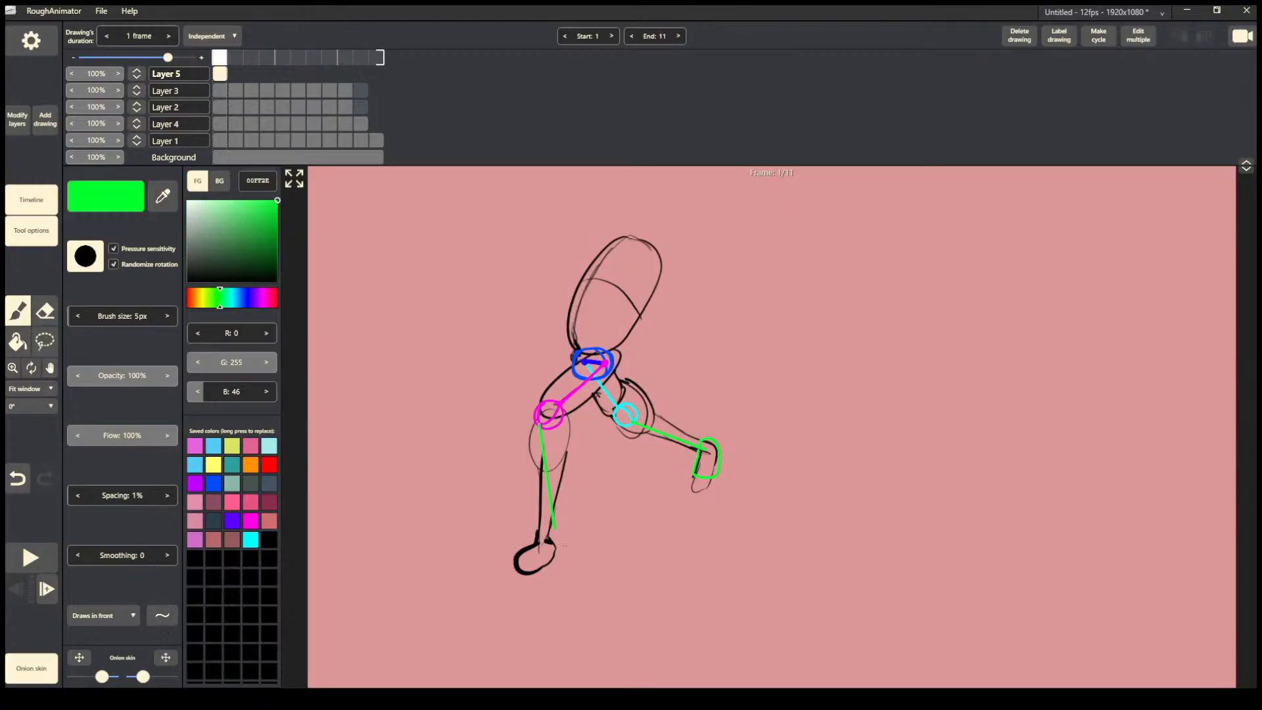
mouse_move(561, 525)
left_mouse_down()
mouse_move(530, 552)
mouse_move(525, 542)
mouse_move(553, 524)
mouse_move(527, 534)
mouse_move(535, 555)
mouse_move(551, 526)
mouse_move(533, 528)
mouse_move(535, 553)
mouse_move(554, 526)
left_mouse_up()
key("ctrl+z")
key("ctrl+z")
left_click_drag(540, 545, 569, 540)
Try to trace the front shin line and foot outline in green on frame 2 of Layer 5.
key("Right")
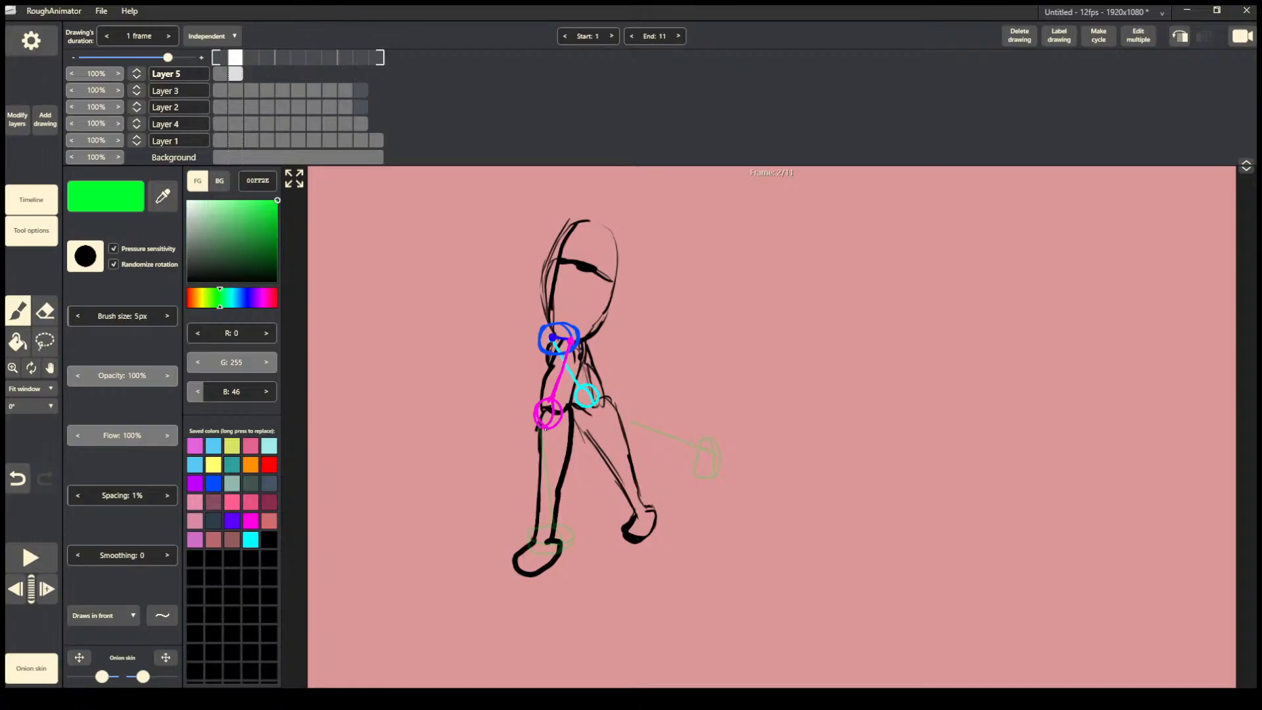
left_click_drag(554, 492, 556, 518)
key("ctrl+z")
mouse_move(554, 524)
left_mouse_down()
mouse_move(535, 527)
mouse_move(531, 548)
left_mouse_up()
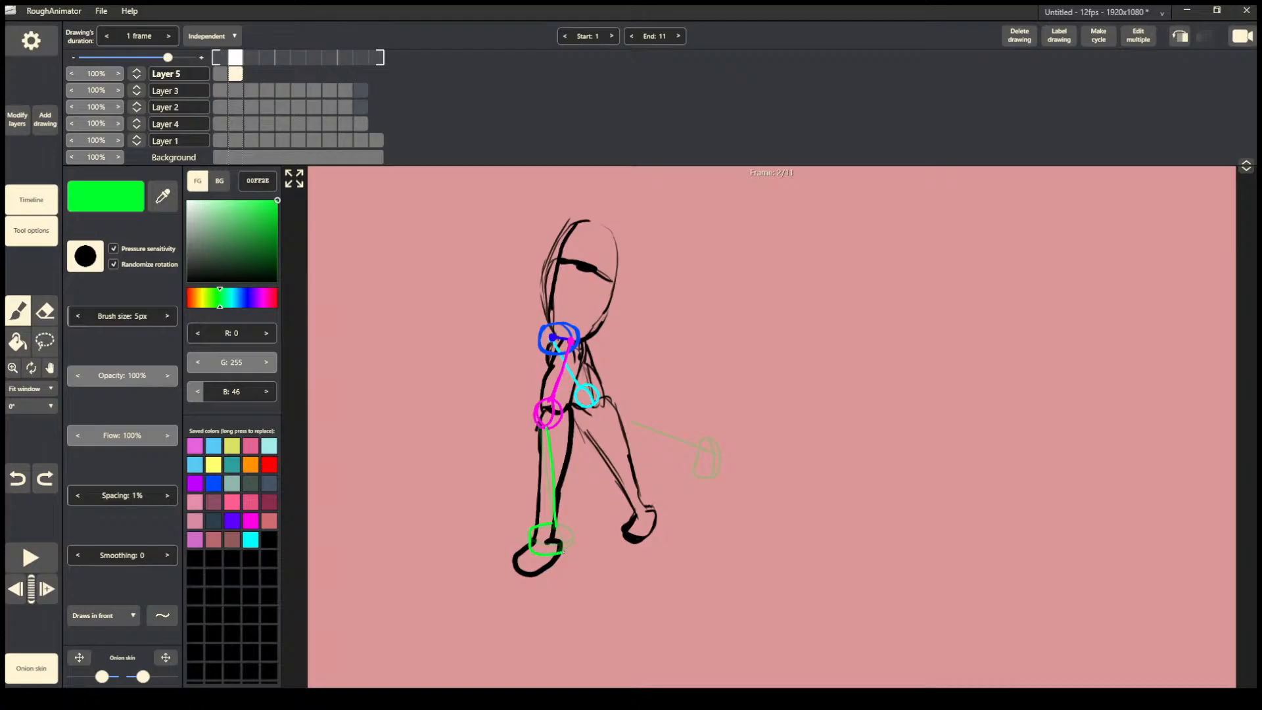
left_click(558, 524)
key("ctrl+z")
left_click(560, 546)
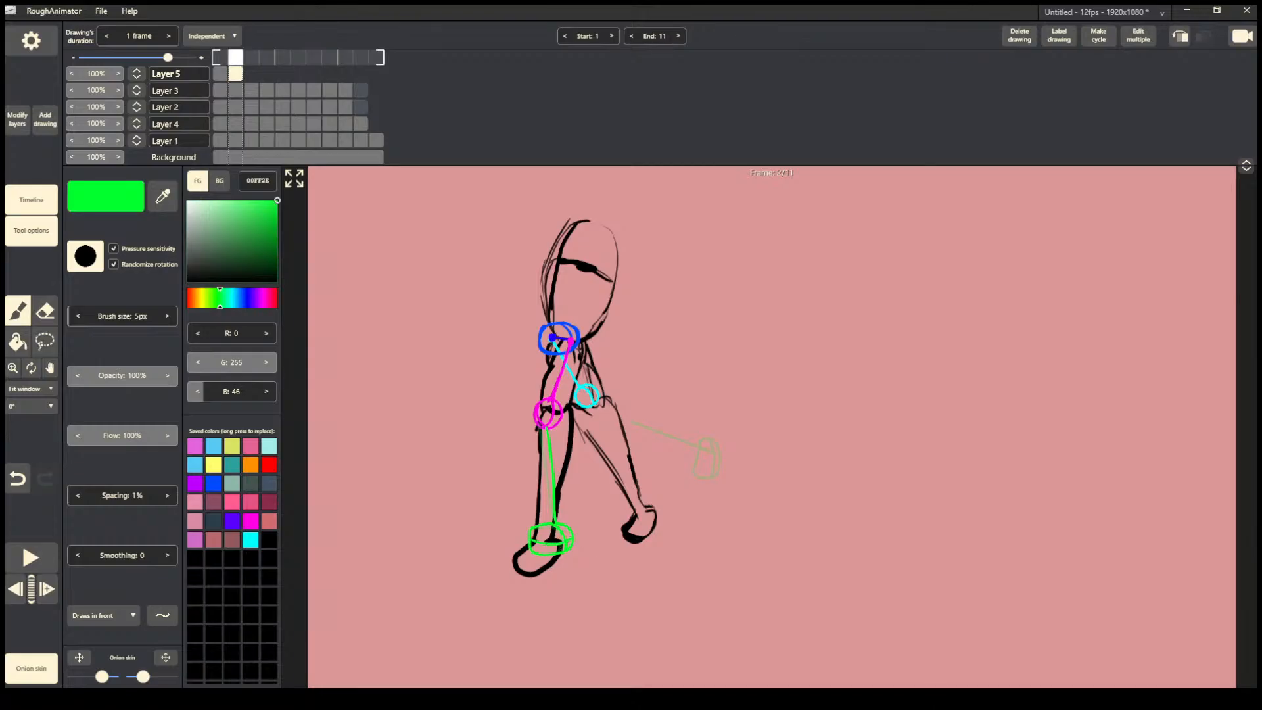
Undo the green shin and foot tracing on frame 2 of Layer 5.
left_click(221, 73)
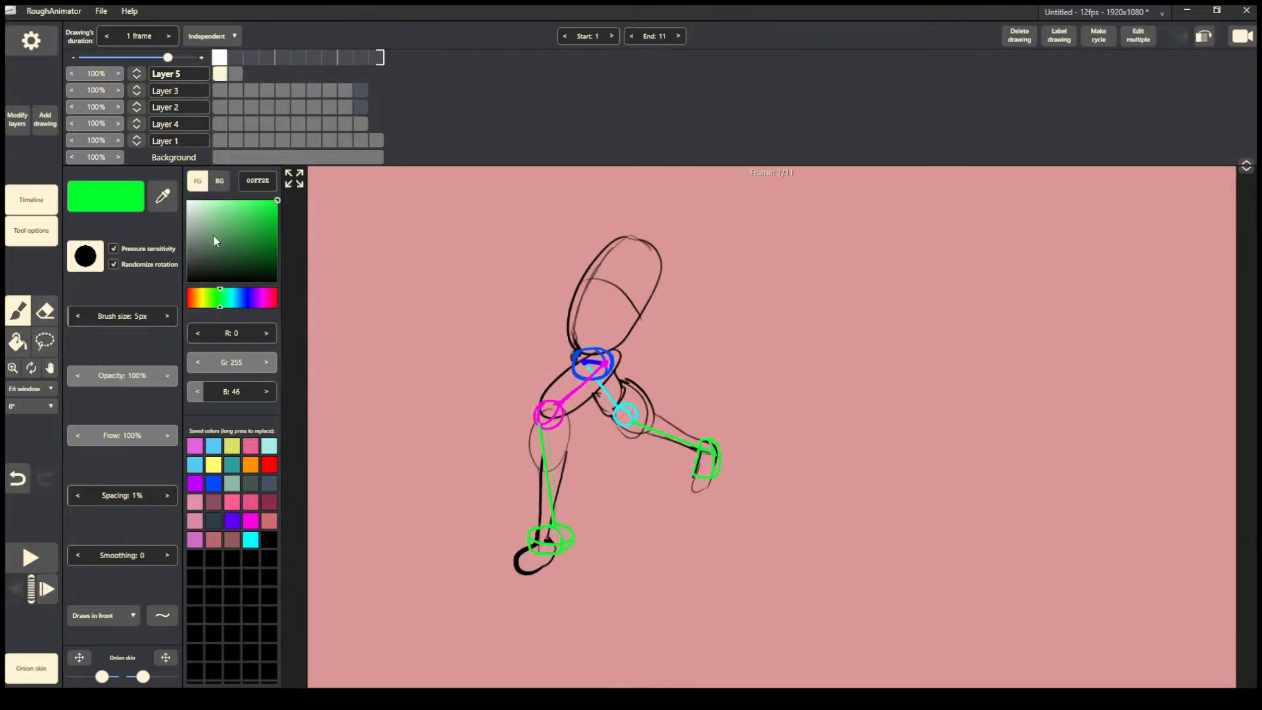
left_click(45, 342)
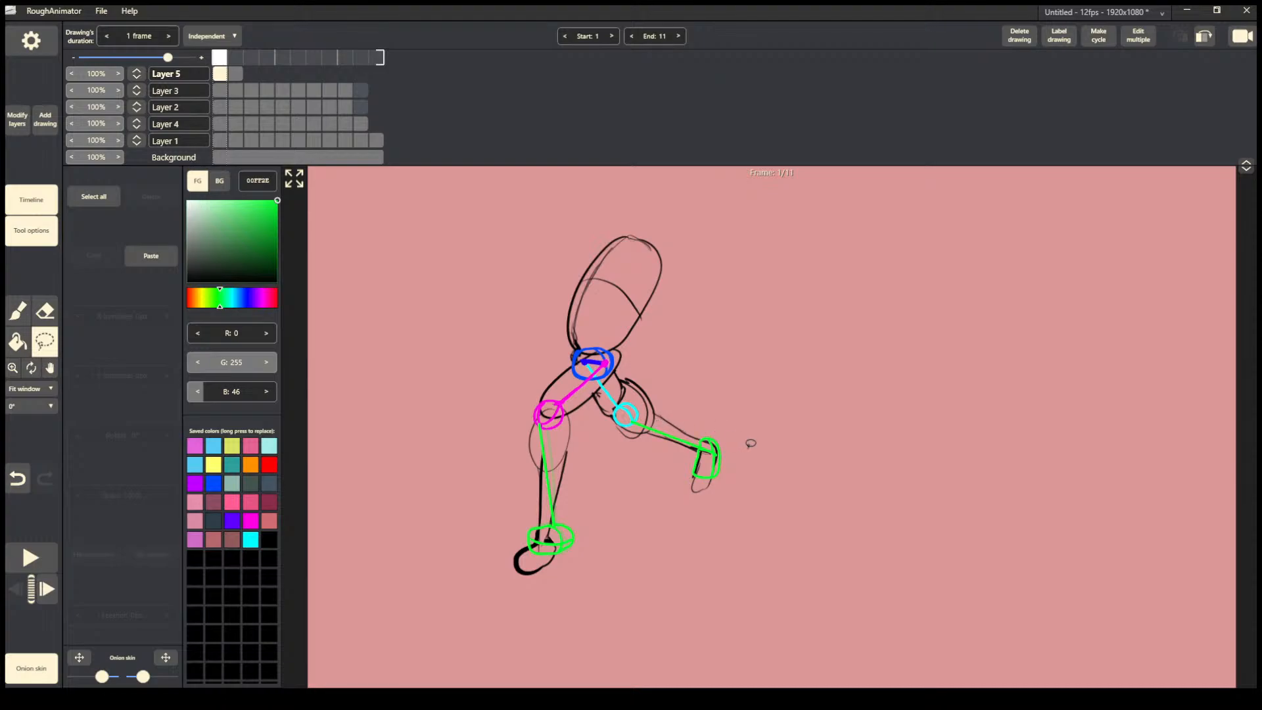
mouse_move(748, 444)
left_mouse_down()
mouse_move(634, 420)
mouse_move(675, 495)
mouse_move(783, 510)
left_mouse_up()
key("ctrl+z")
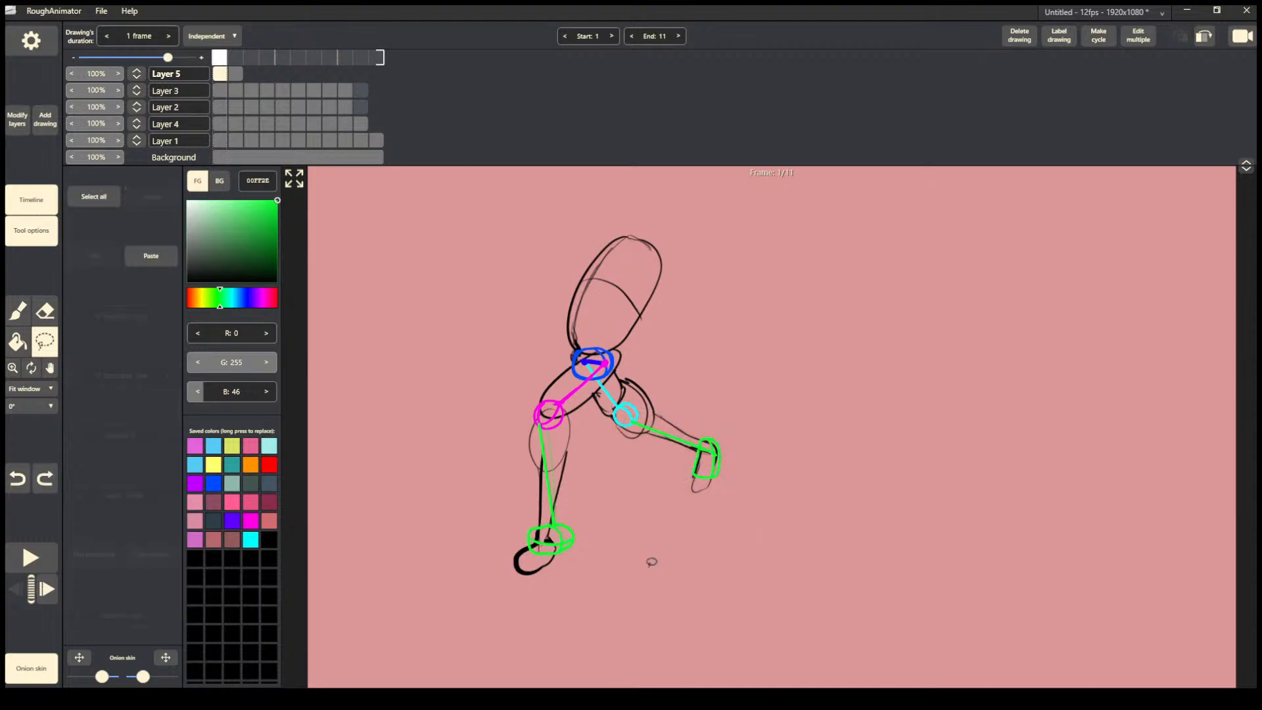
Copy the green shin and foot guide below the magenta knee from frame 1 and paste it on frame 2 of Layer 5.
key("Right")
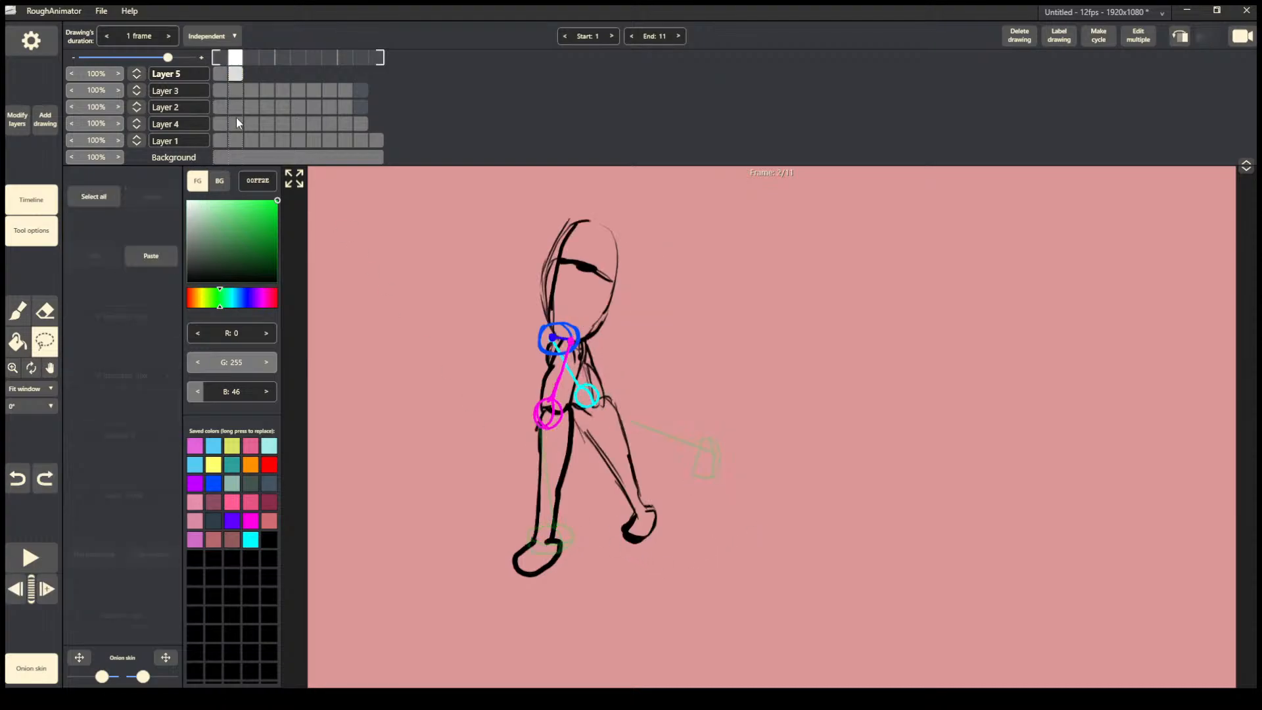
left_click(219, 77)
mouse_move(545, 416)
left_mouse_down()
mouse_move(509, 499)
mouse_move(549, 413)
left_mouse_up()
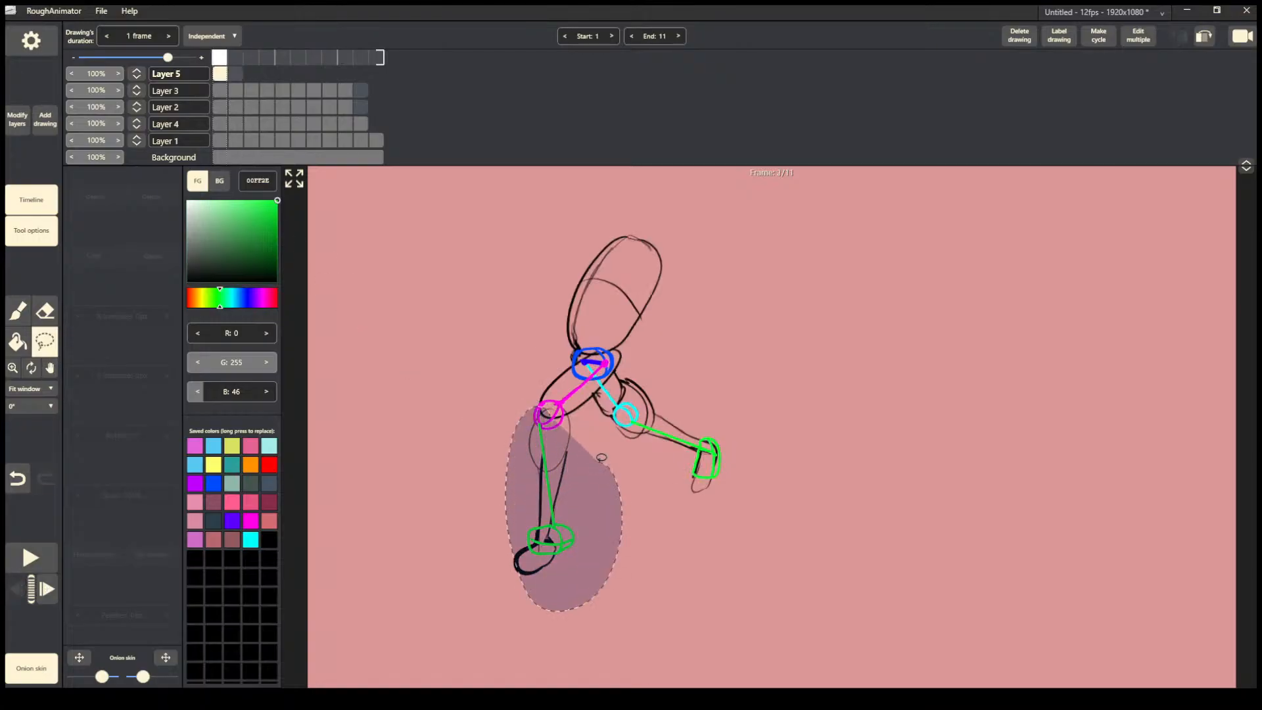
left_click(479, 386)
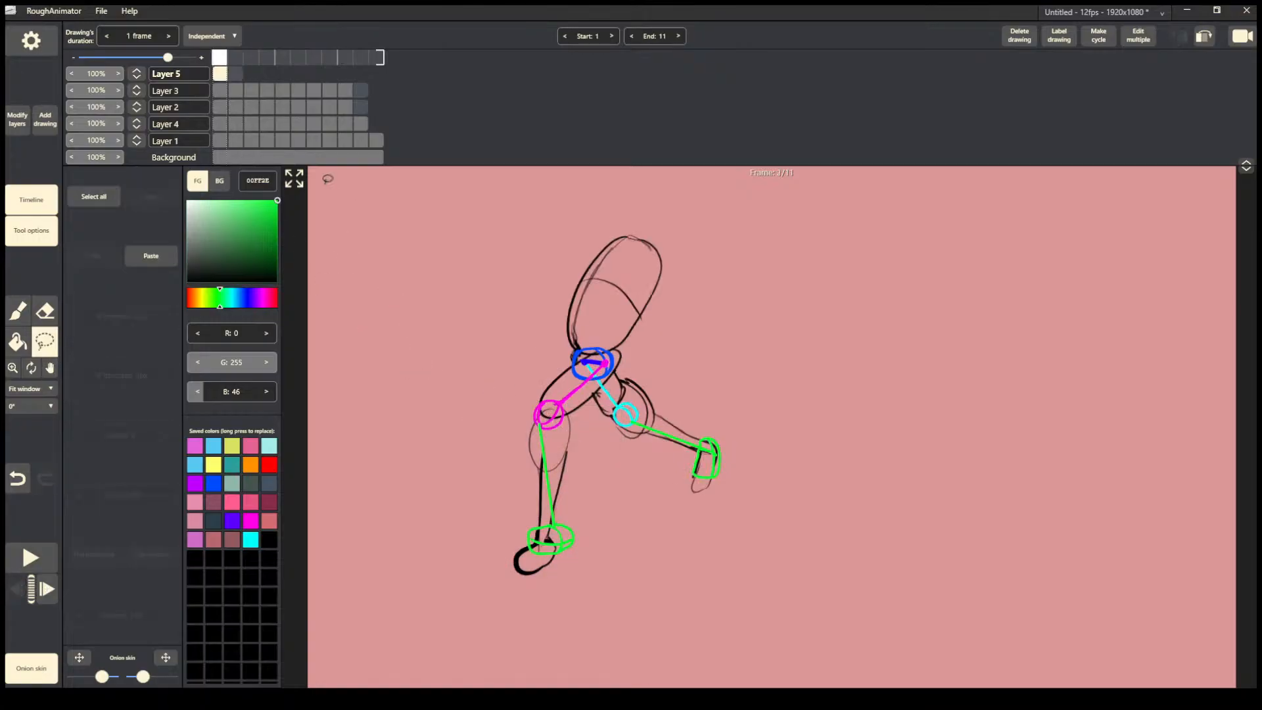
left_click(235, 75)
key("ctrl+v")
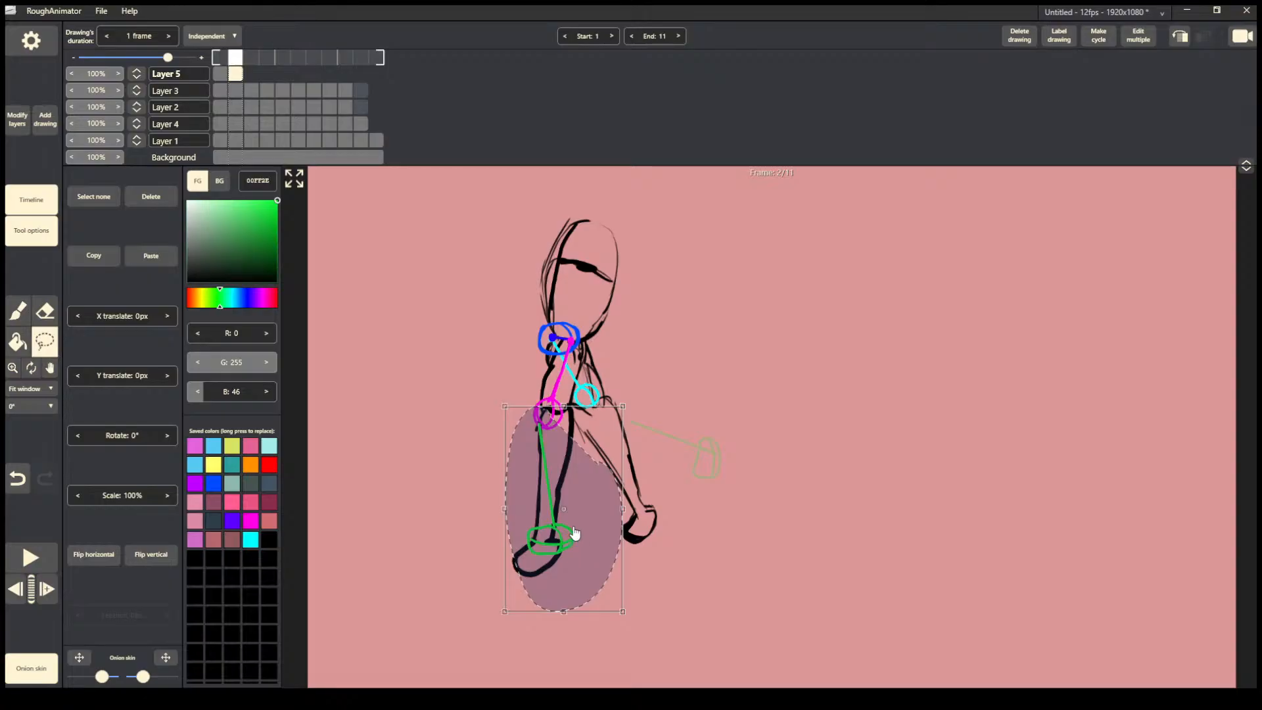
left_click_drag(578, 531, 587, 533)
key("ctrl+z")
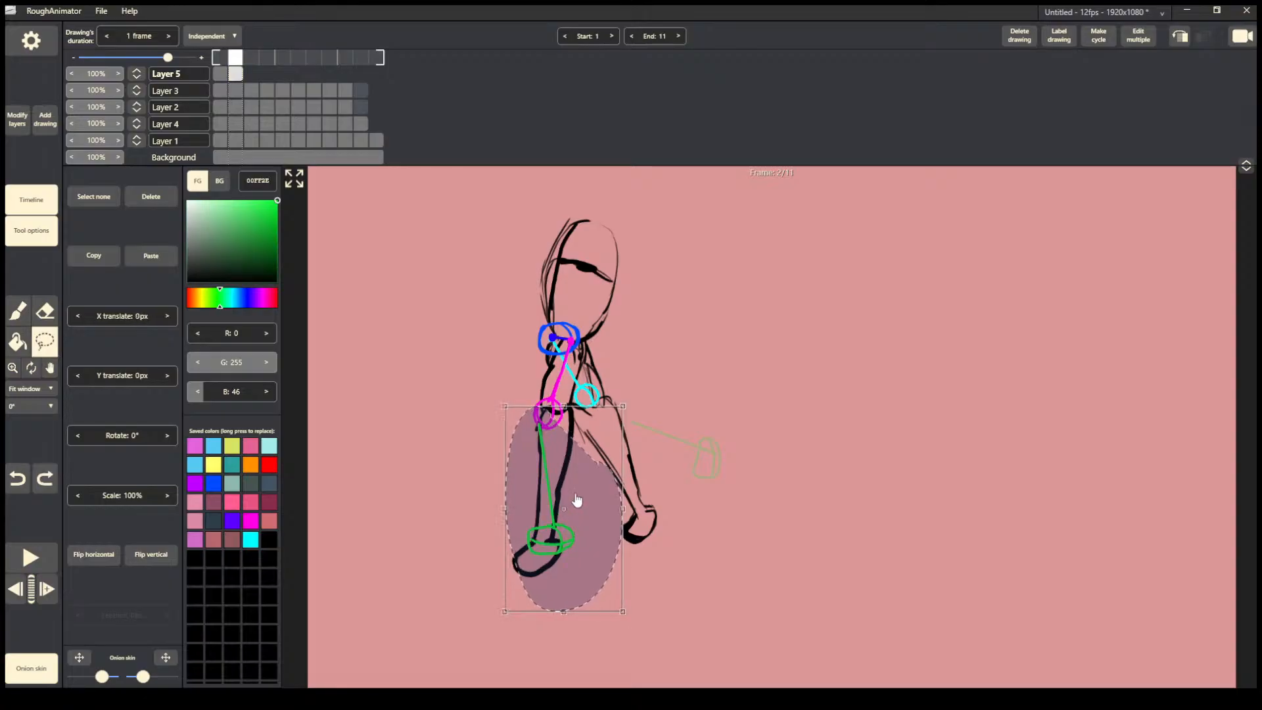
key("ctrl+y")
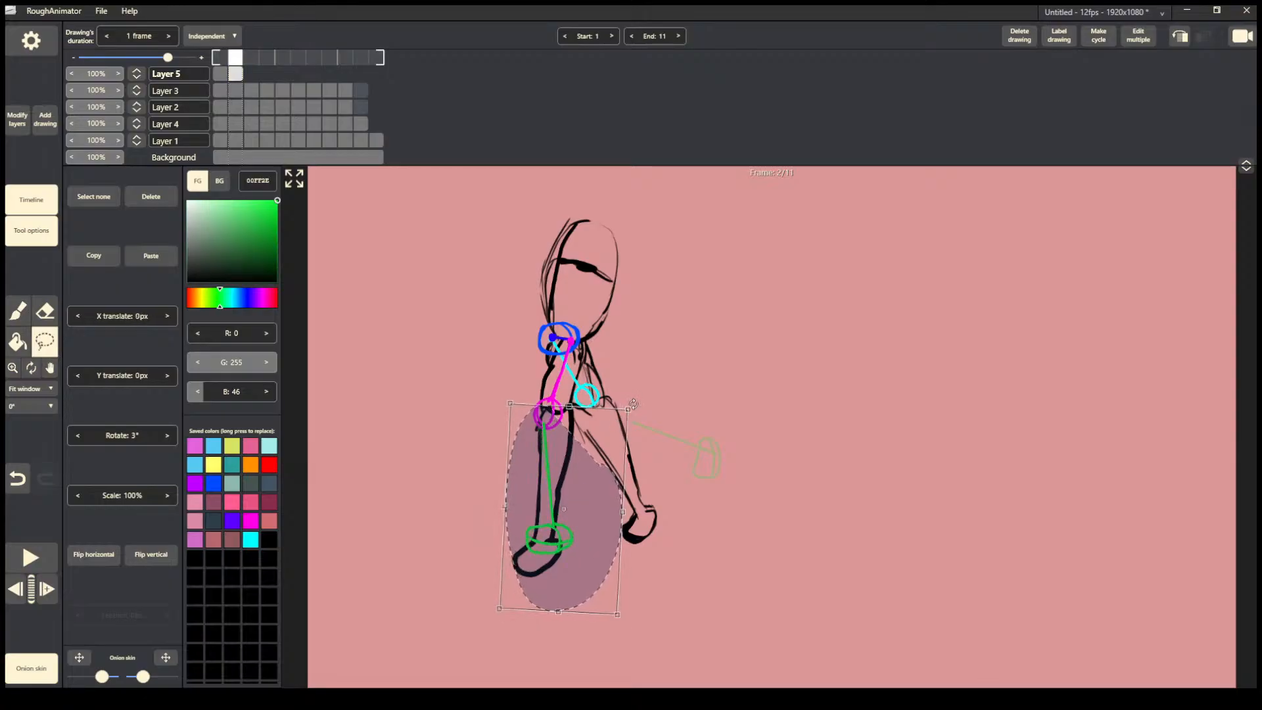
key("ctrl+z")
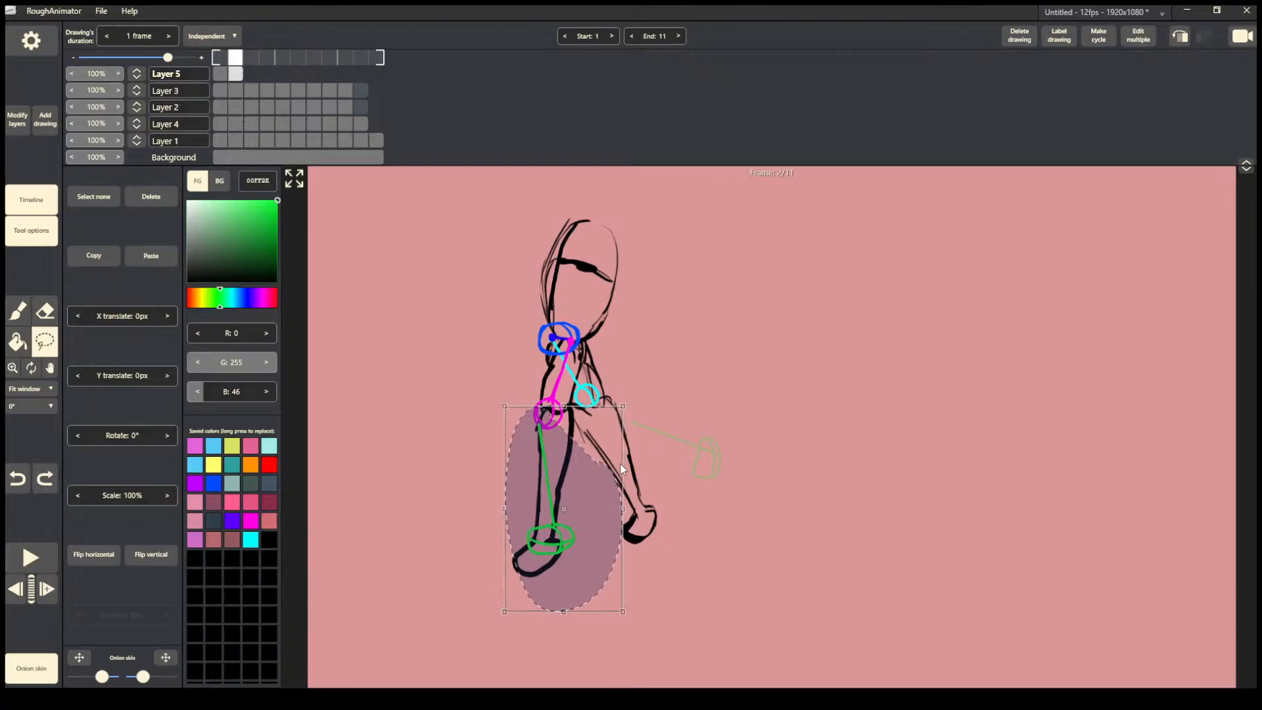
Select only the green shin line on frame 2, rotate it 2° and move it 10 px in X and 1 px in Y.
left_click(683, 483)
mouse_move(565, 517)
left_mouse_down()
mouse_move(554, 524)
mouse_move(534, 494)
mouse_move(518, 420)
mouse_move(568, 396)
mouse_move(571, 421)
left_mouse_up()
left_click_drag(543, 493, 552, 492)
left_click_drag(584, 399, 579, 401)
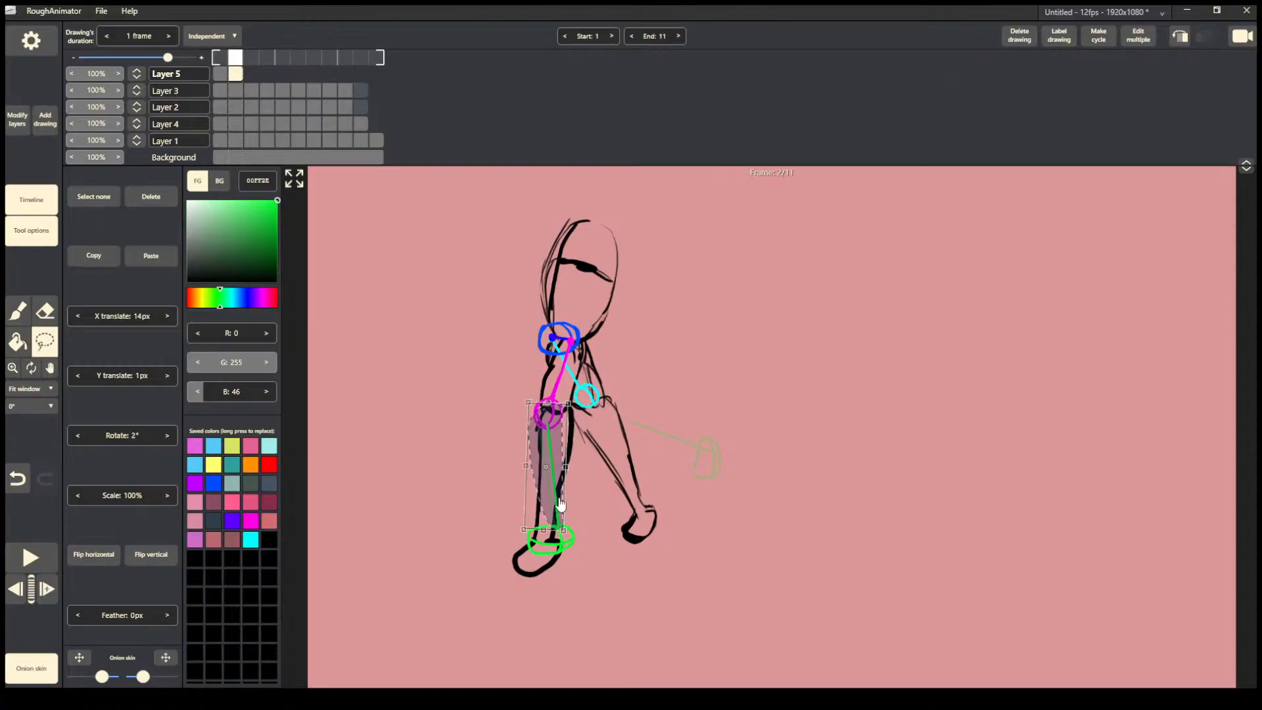
left_click_drag(558, 505, 555, 505)
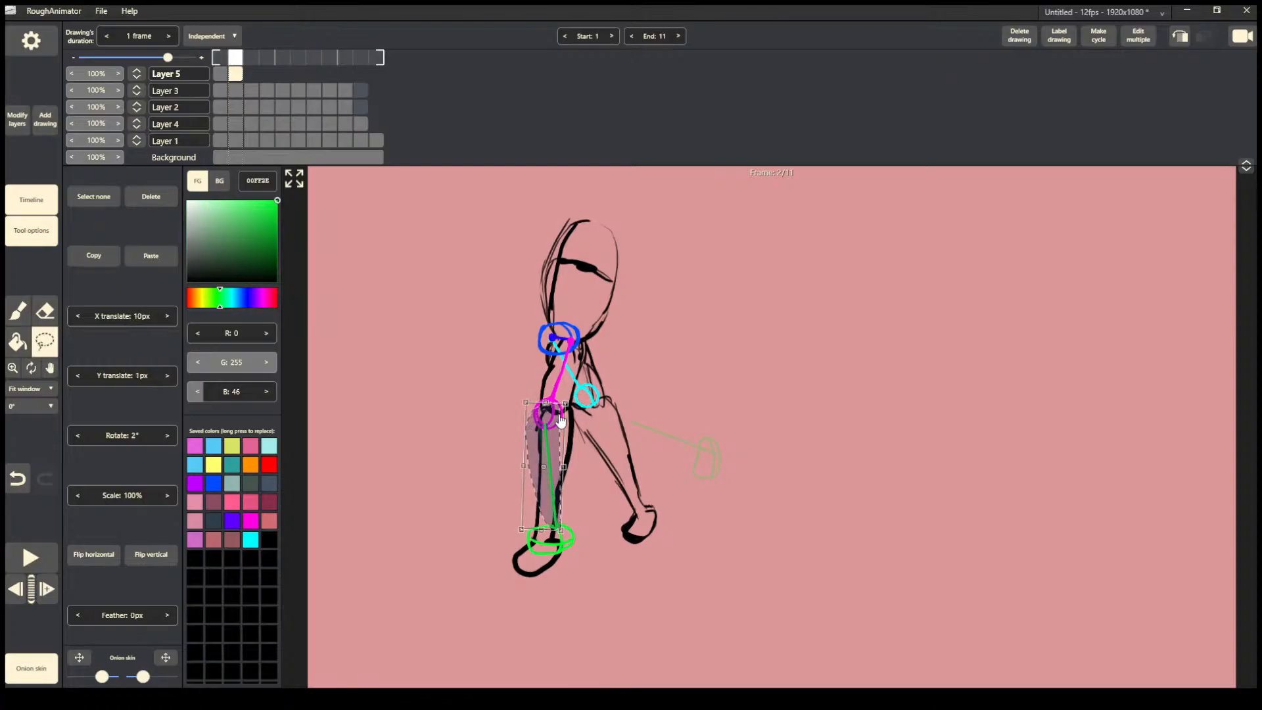
left_click(595, 416)
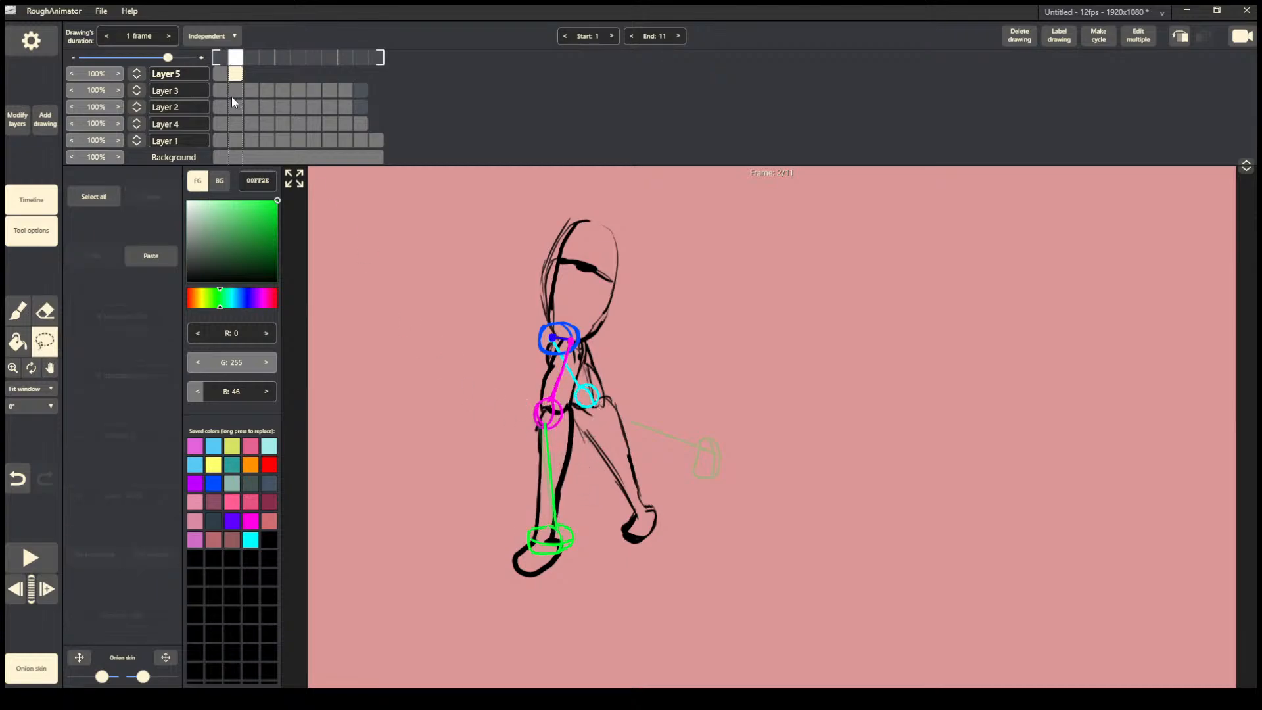
Copy the green shin and foot guide below the cyan knee from frame 1 and paste it on frame 2 of Layer 5.
left_click(220, 75)
mouse_move(712, 421)
left_mouse_down()
mouse_move(726, 451)
mouse_move(656, 502)
left_mouse_up()
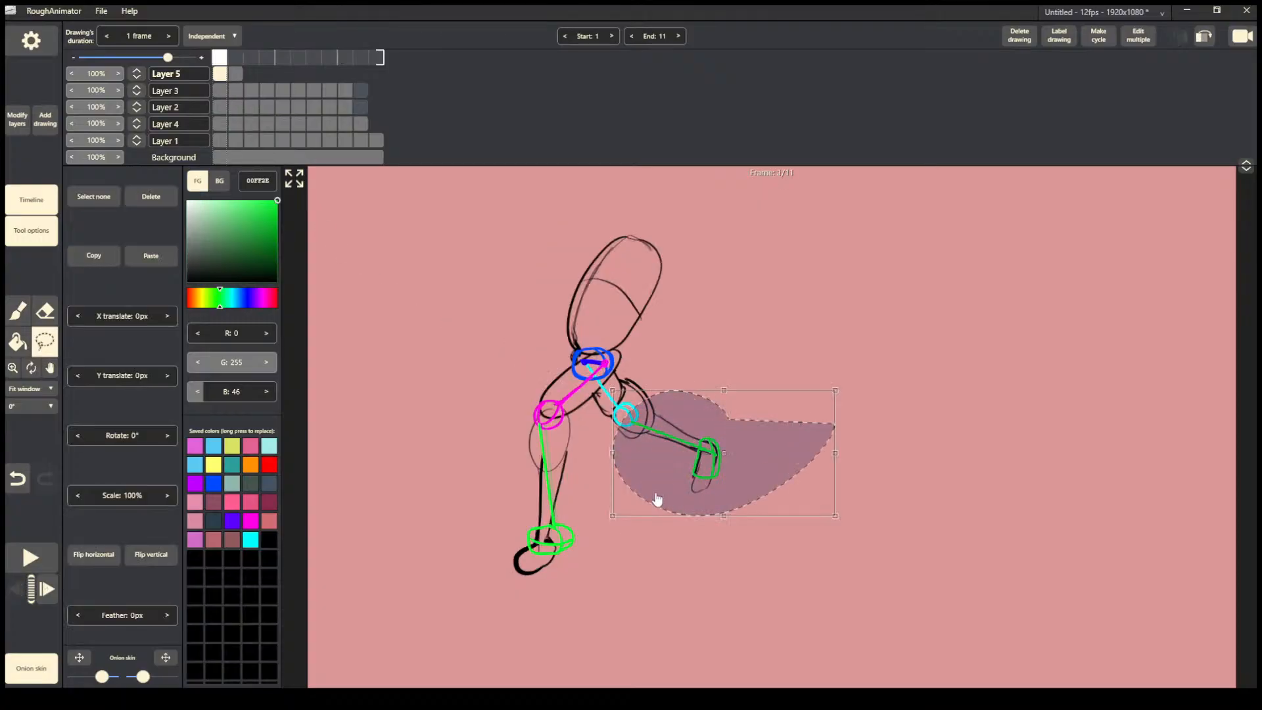
left_click(410, 412)
key("Right")
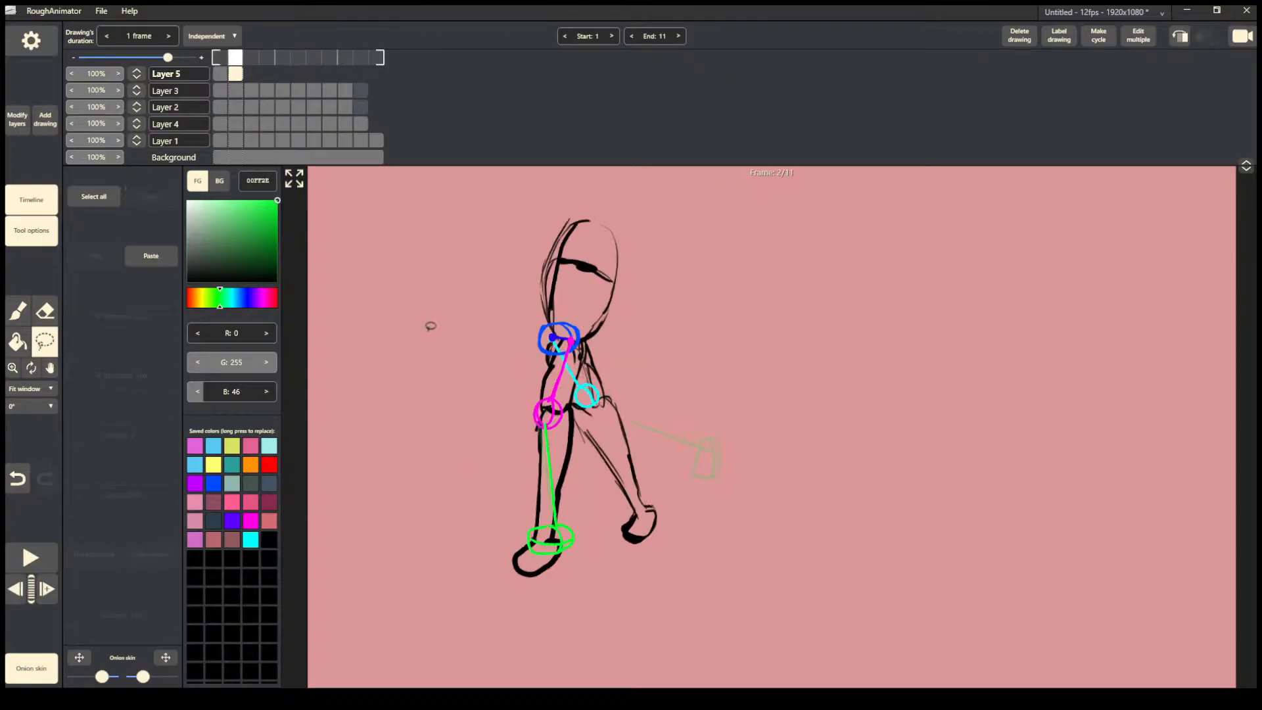
Attach the pasted shin and foot to the cyan knee on frame 2, rotated 30° and moved -135 px in X and 56 px in Y.
left_click_drag(726, 419, 833, 428)
left_click_drag(757, 468, 718, 453)
left_click_drag(803, 363, 823, 415)
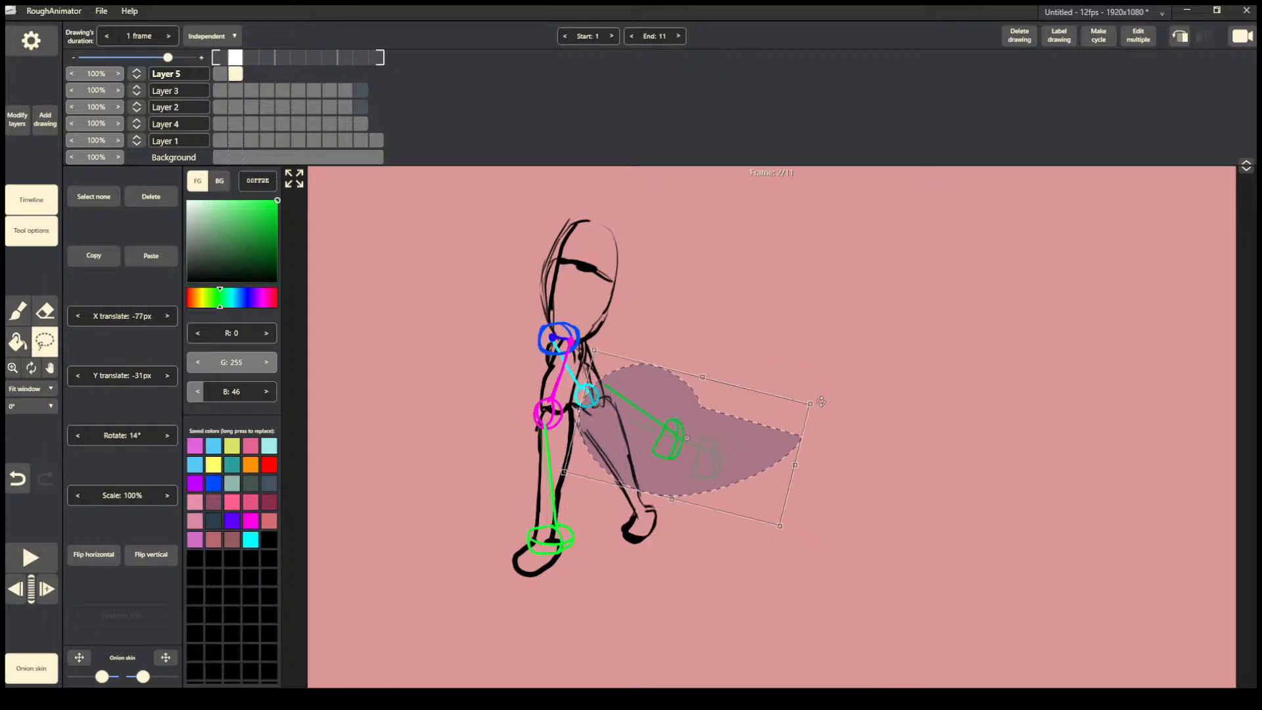
left_click_drag(687, 496, 685, 514)
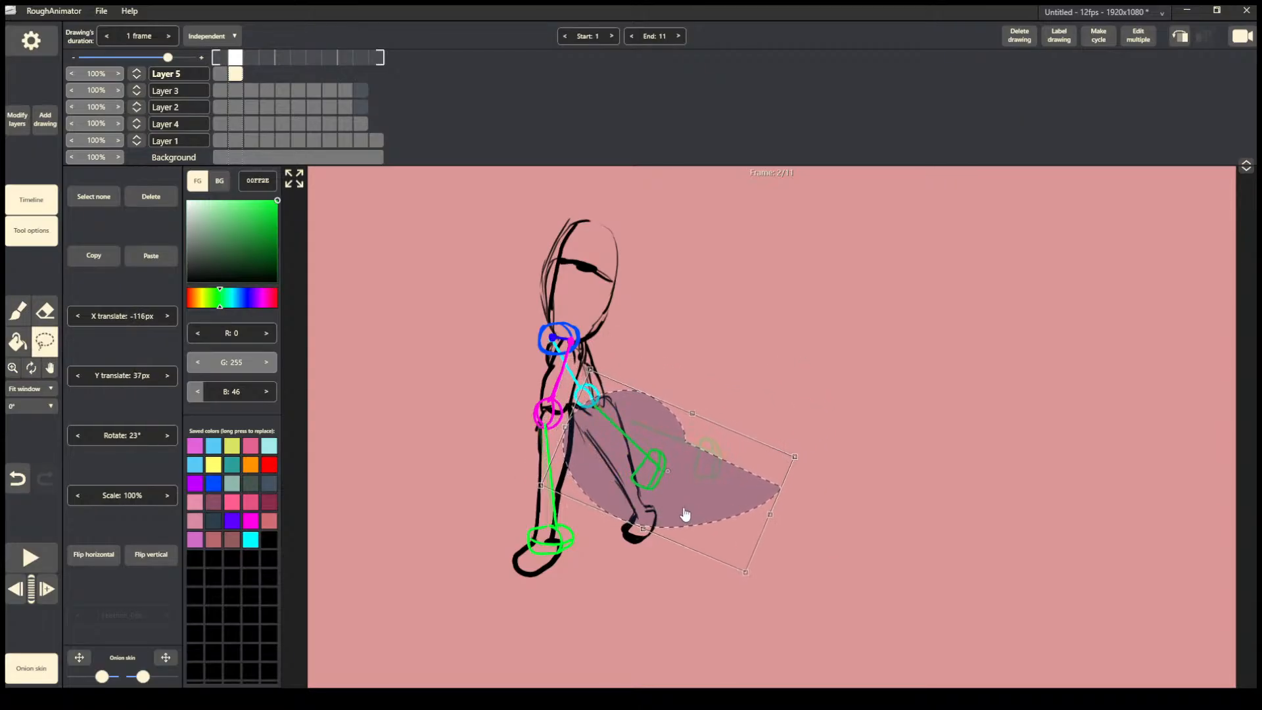
left_click_drag(807, 452, 755, 465)
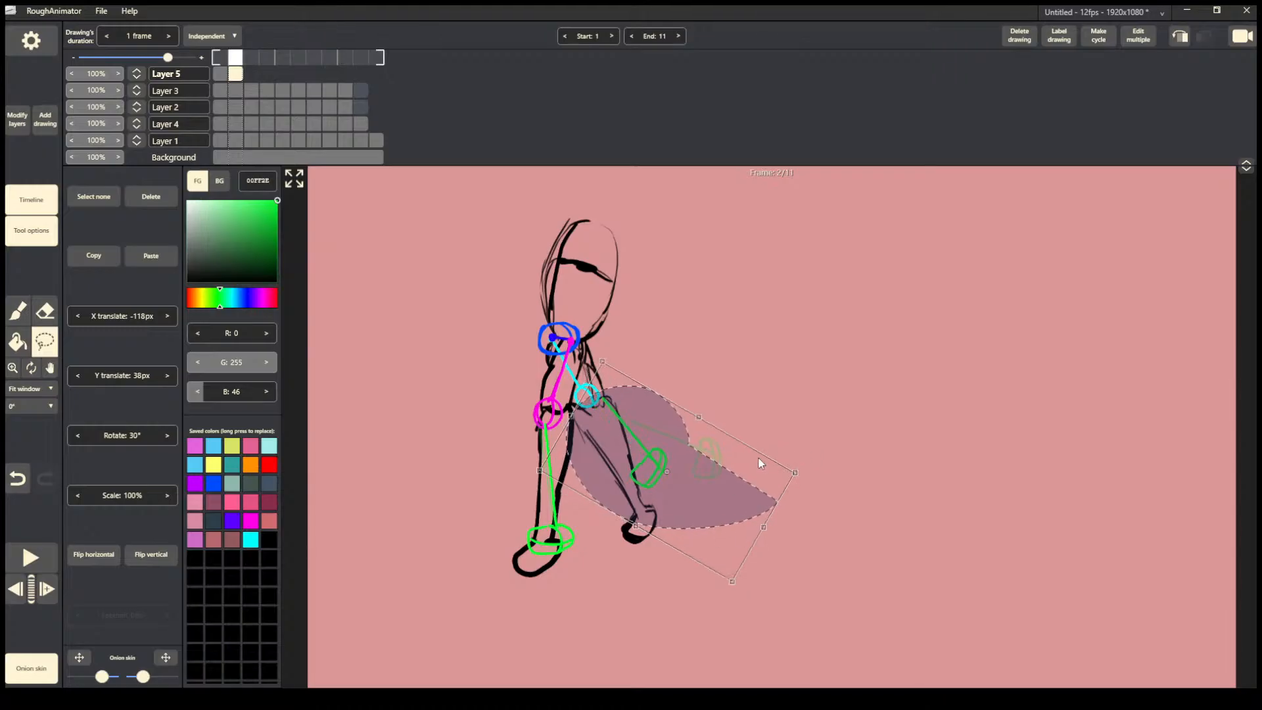
left_click_drag(686, 495, 675, 507)
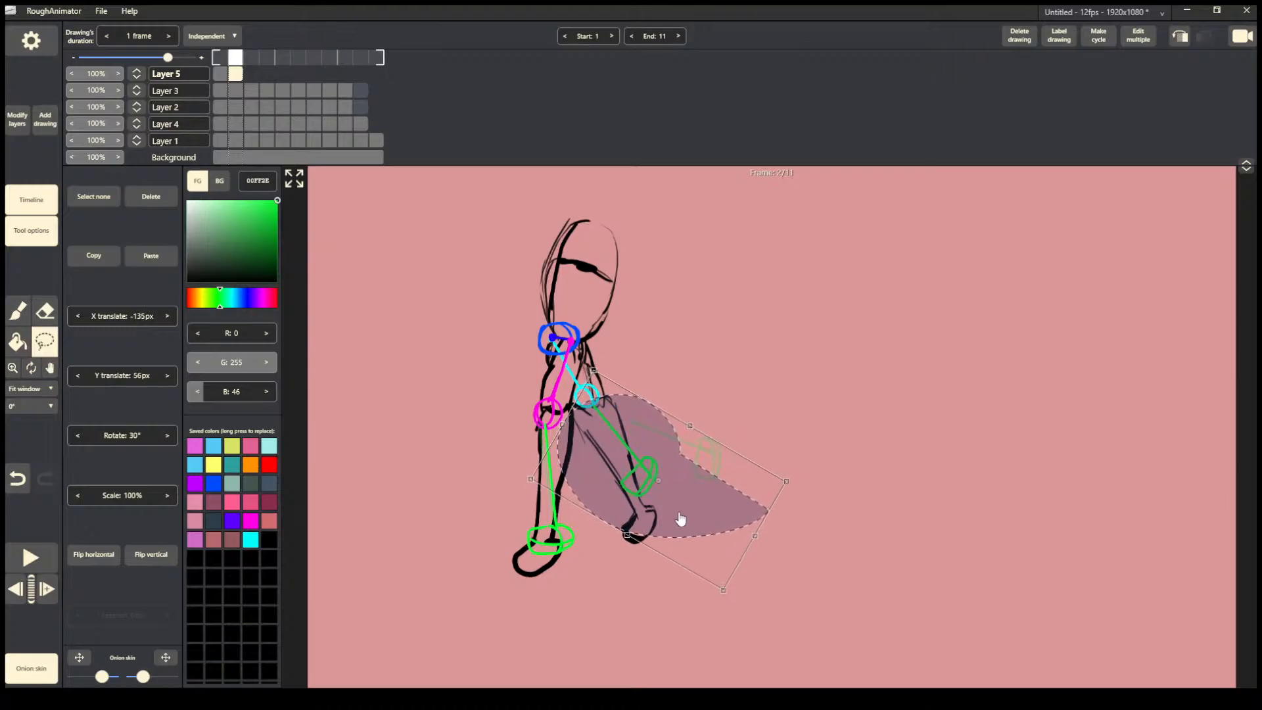
left_click(744, 424)
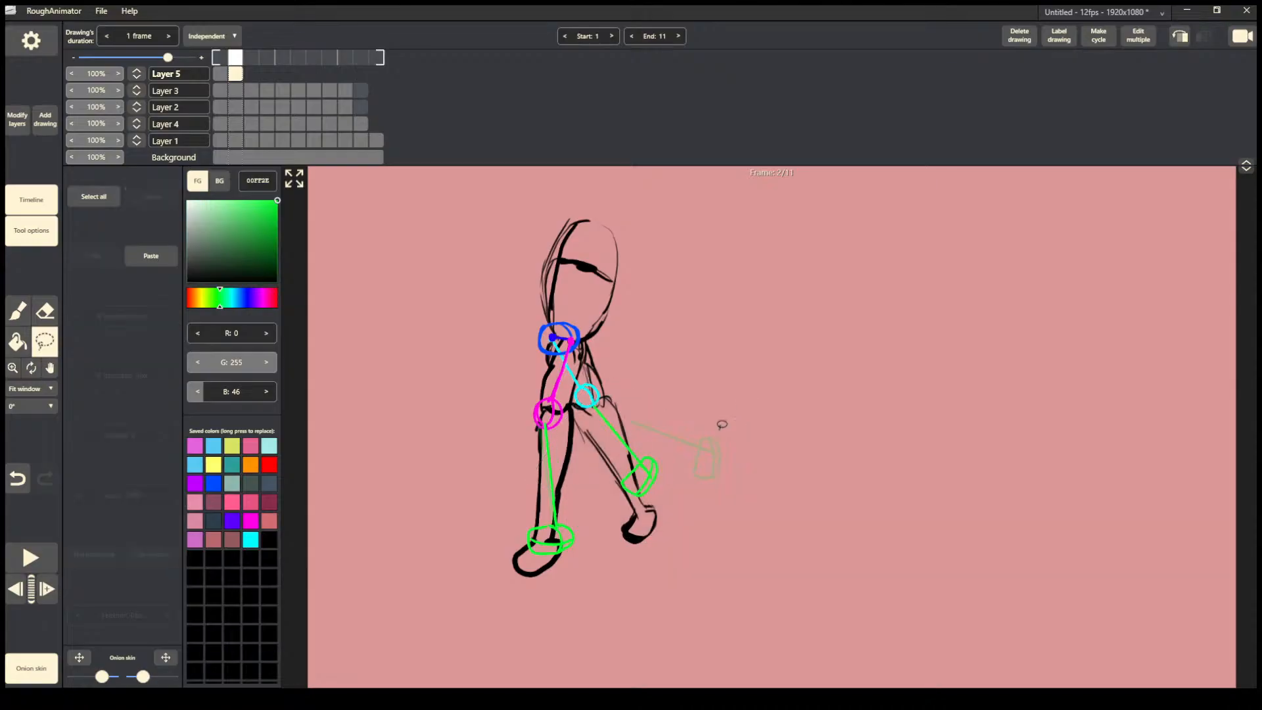
Copy the green shin and foot guide below the magenta knee from frame 2 and paste it on frame 3 of Layer 5.
key("Left")
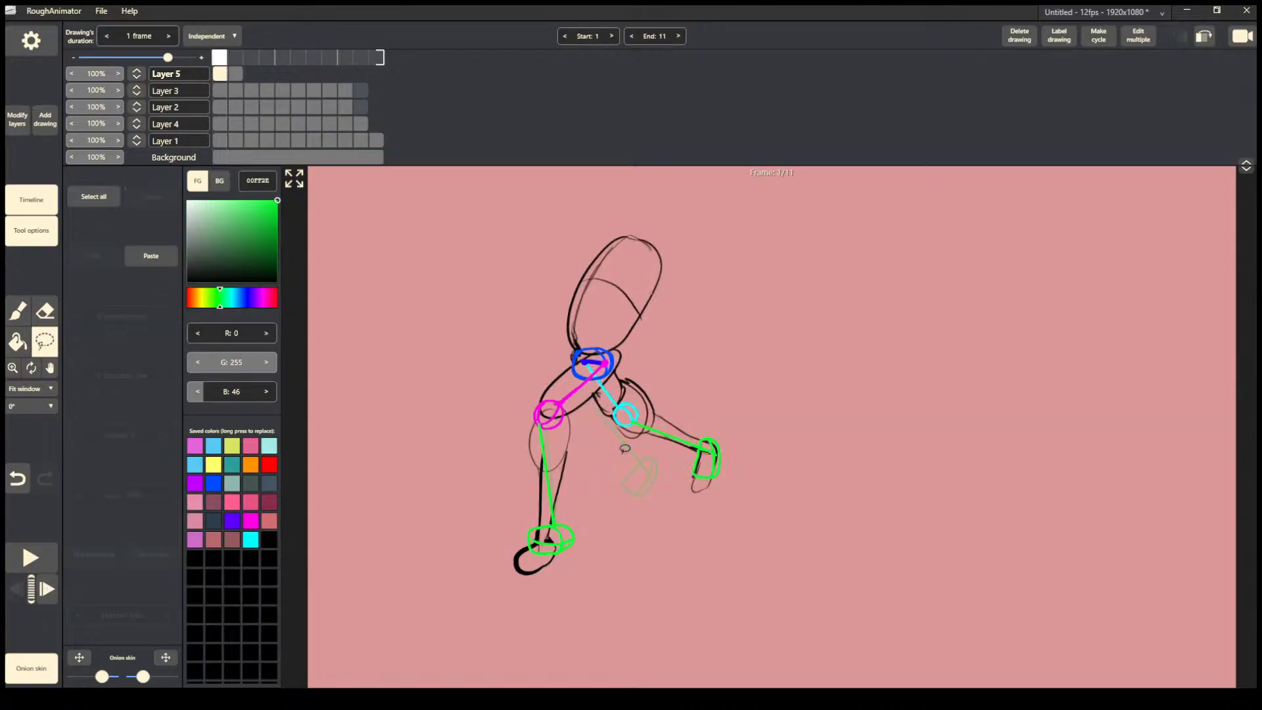
key("Right")
key("Right")
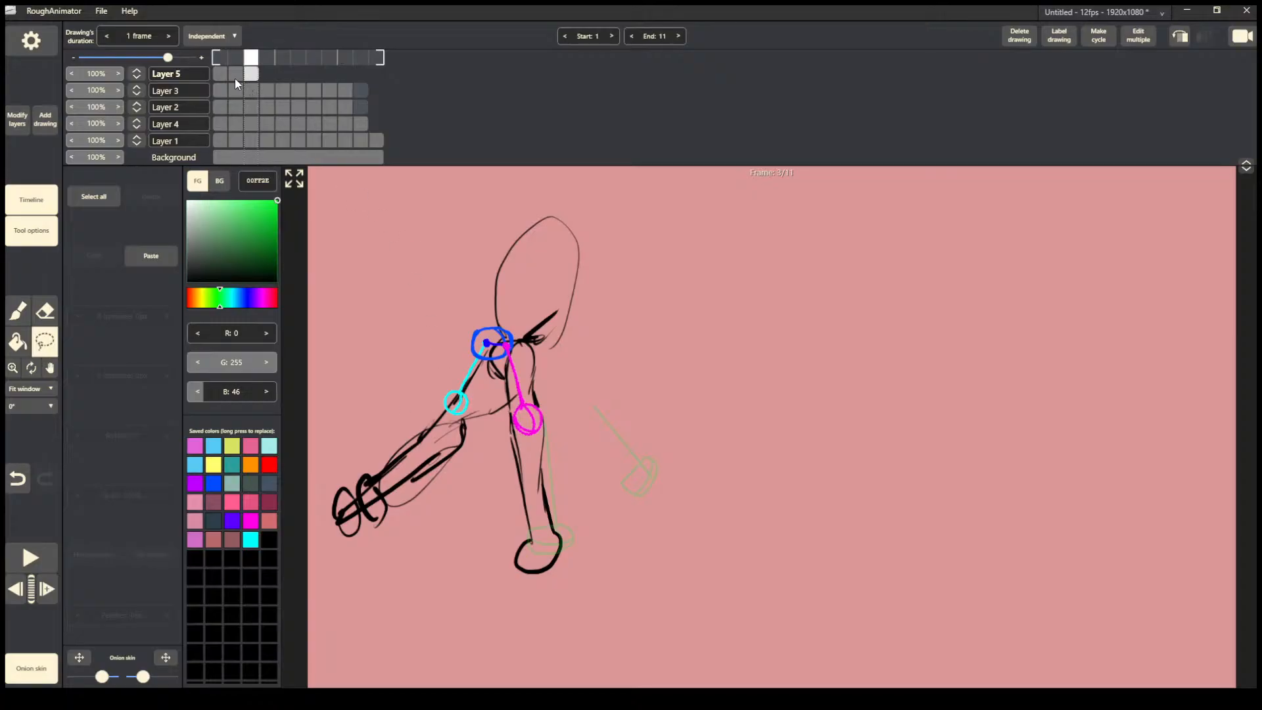
key("Left")
mouse_move(557, 411)
left_mouse_down()
mouse_move(589, 555)
mouse_move(562, 514)
mouse_move(556, 524)
mouse_move(541, 483)
mouse_move(543, 410)
mouse_move(553, 417)
left_mouse_up()
left_click(388, 321)
key("Right")
Try rotating only the front green shin line on frame 3 by -8° and moving it -15 px in X and 10 px in Y.
left_click(636, 471)
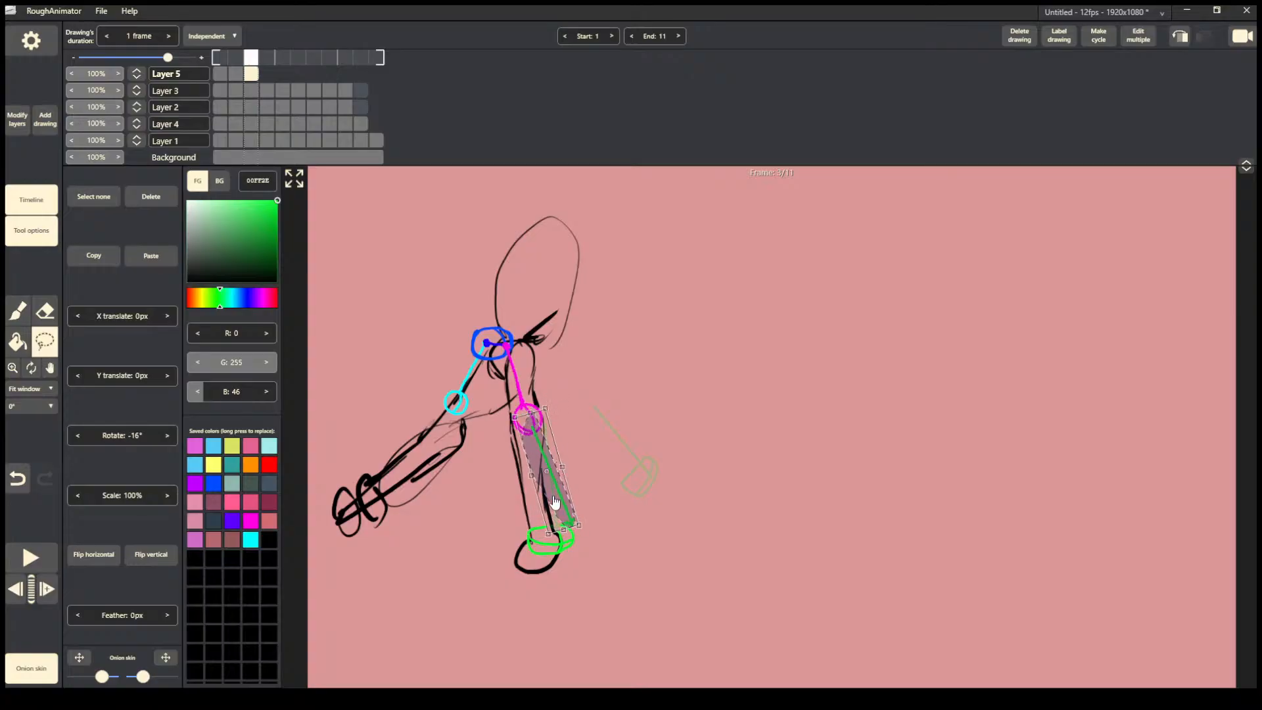
left_click_drag(566, 505, 546, 510)
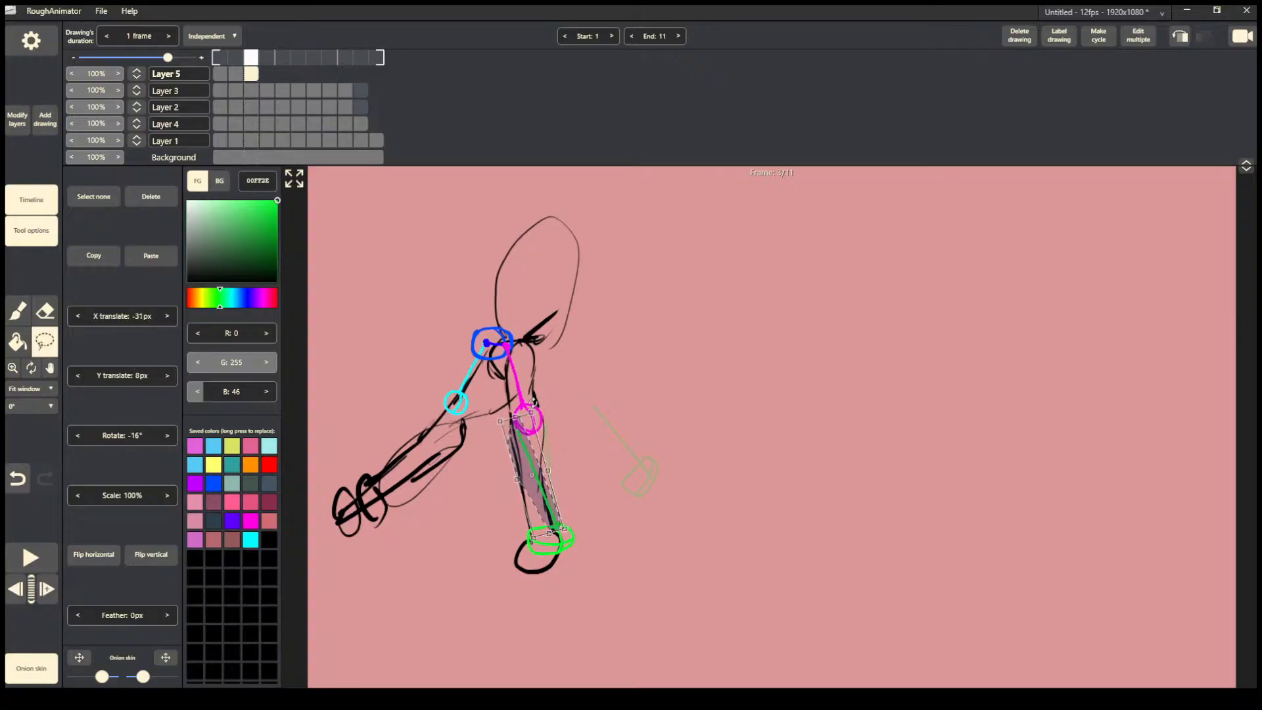
left_click_drag(535, 403, 549, 411)
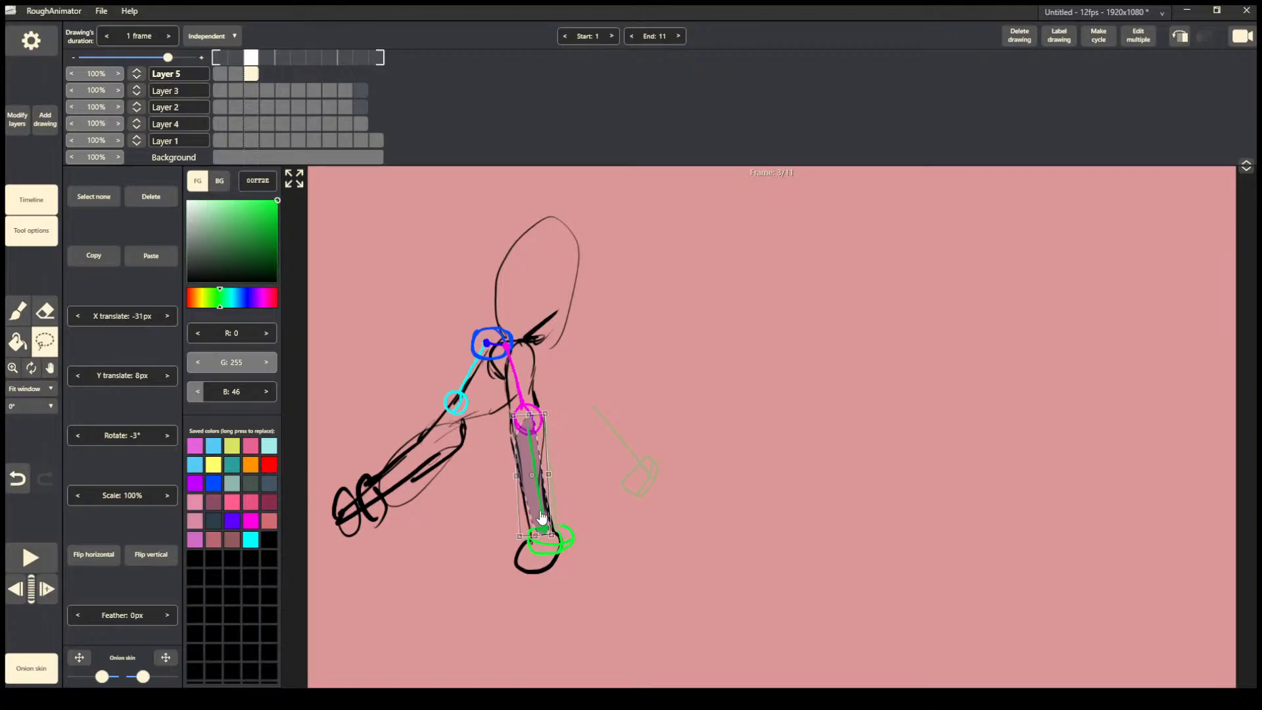
left_click_drag(542, 519, 549, 520)
left_click_drag(554, 404, 552, 405)
left_click_drag(545, 506, 548, 504)
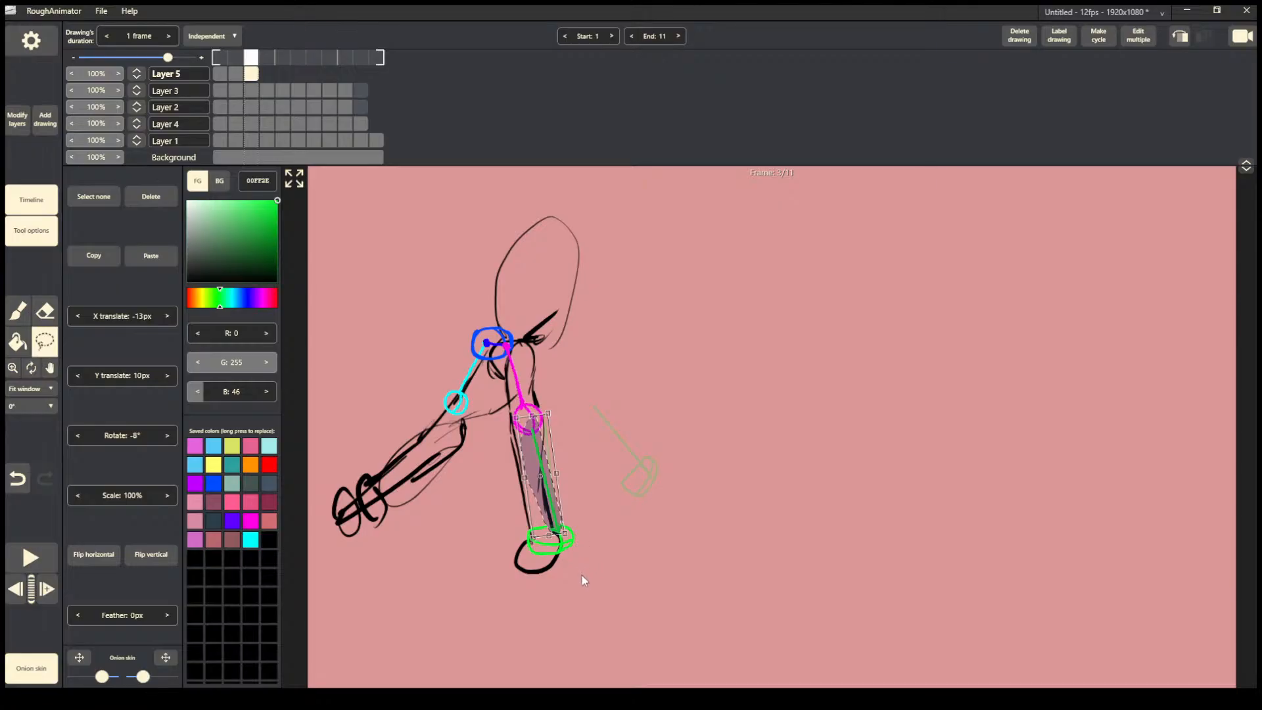
left_click_drag(553, 512, 551, 511)
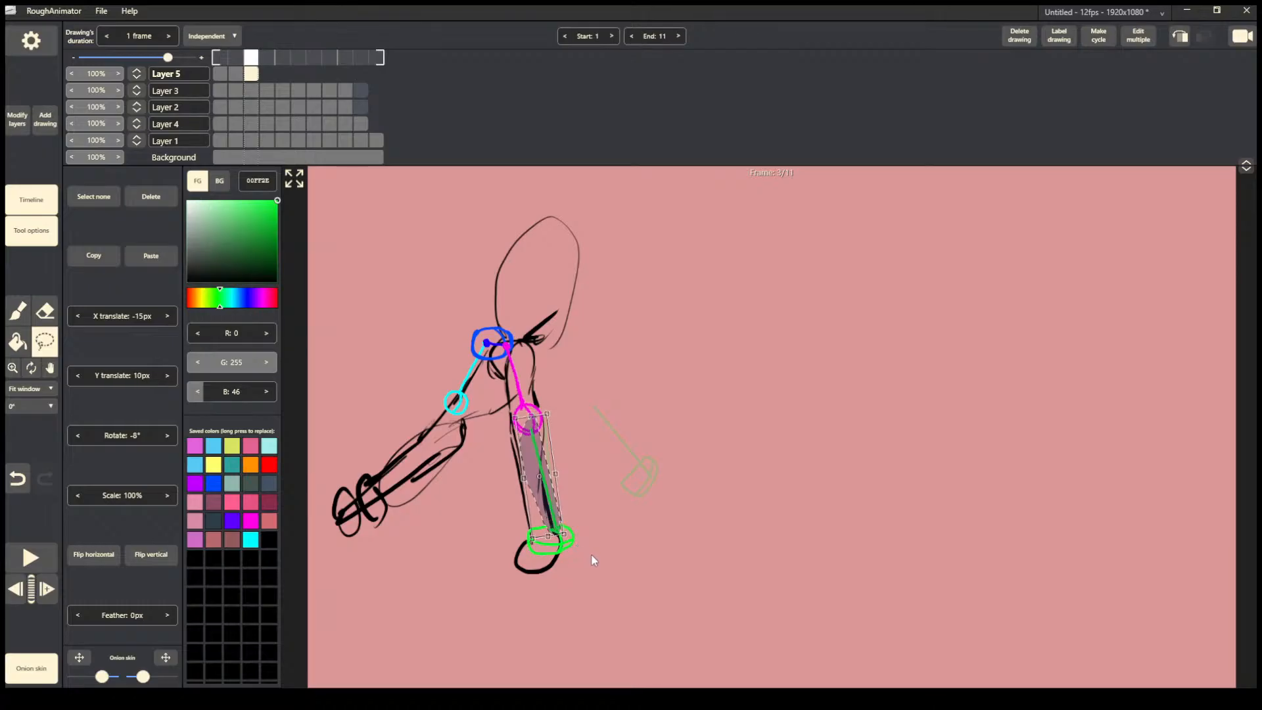
left_click(598, 553)
Try copying the green guide below the cyan knee from frame 2 to frame 3, moving it -297 px in X and 18 px in Y.
left_click(236, 74)
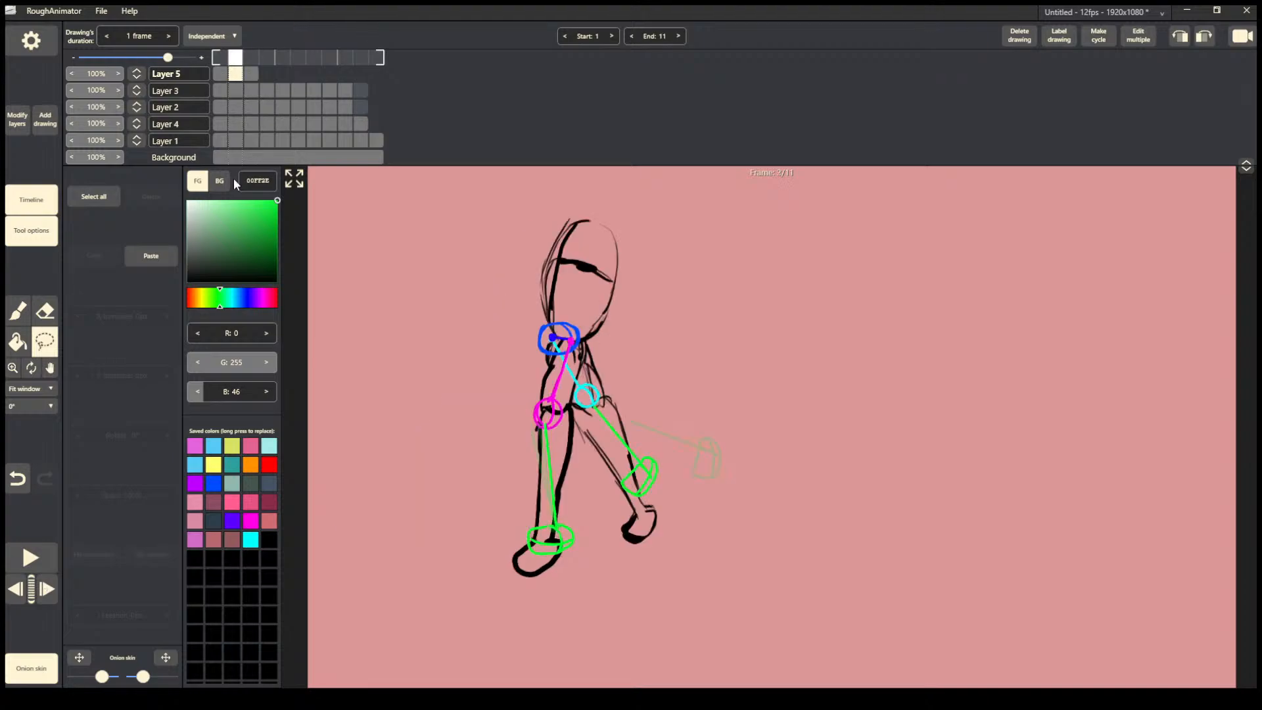
mouse_move(611, 407)
left_mouse_down()
mouse_move(577, 473)
mouse_move(630, 488)
left_mouse_up()
key("ctrl+c")
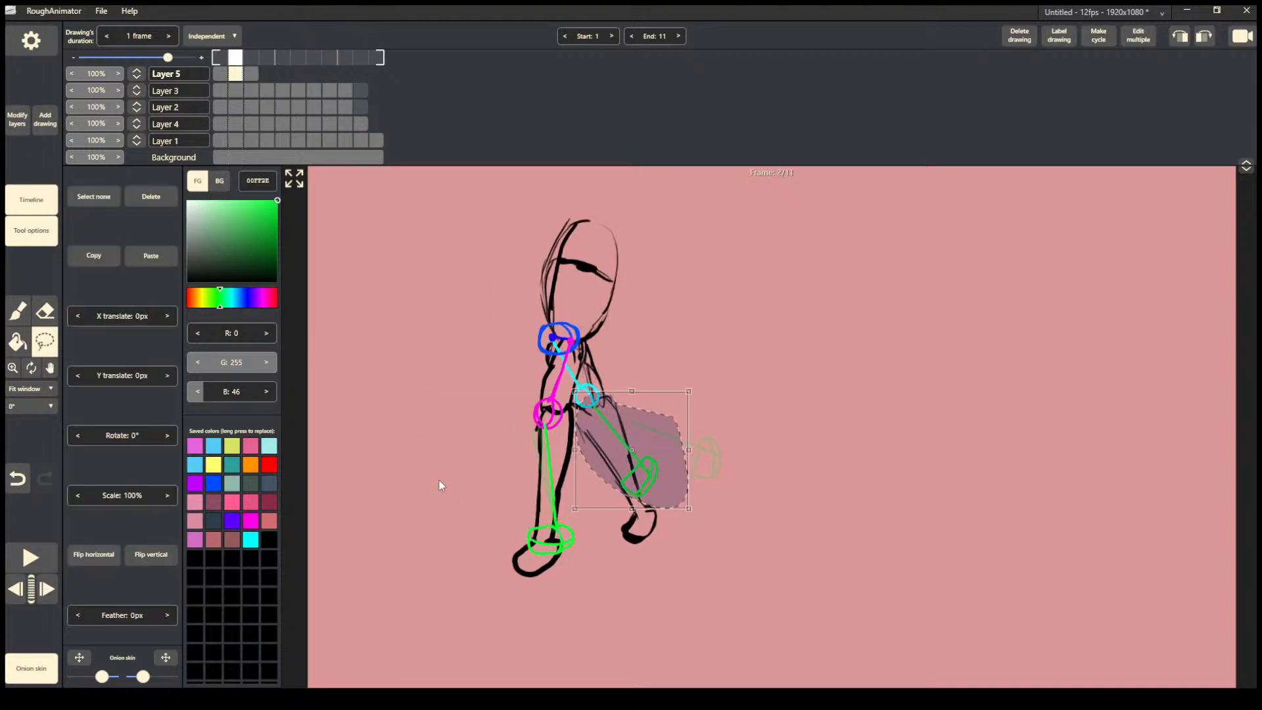
left_click(440, 485)
left_click(251, 74)
key("ctrl+v")
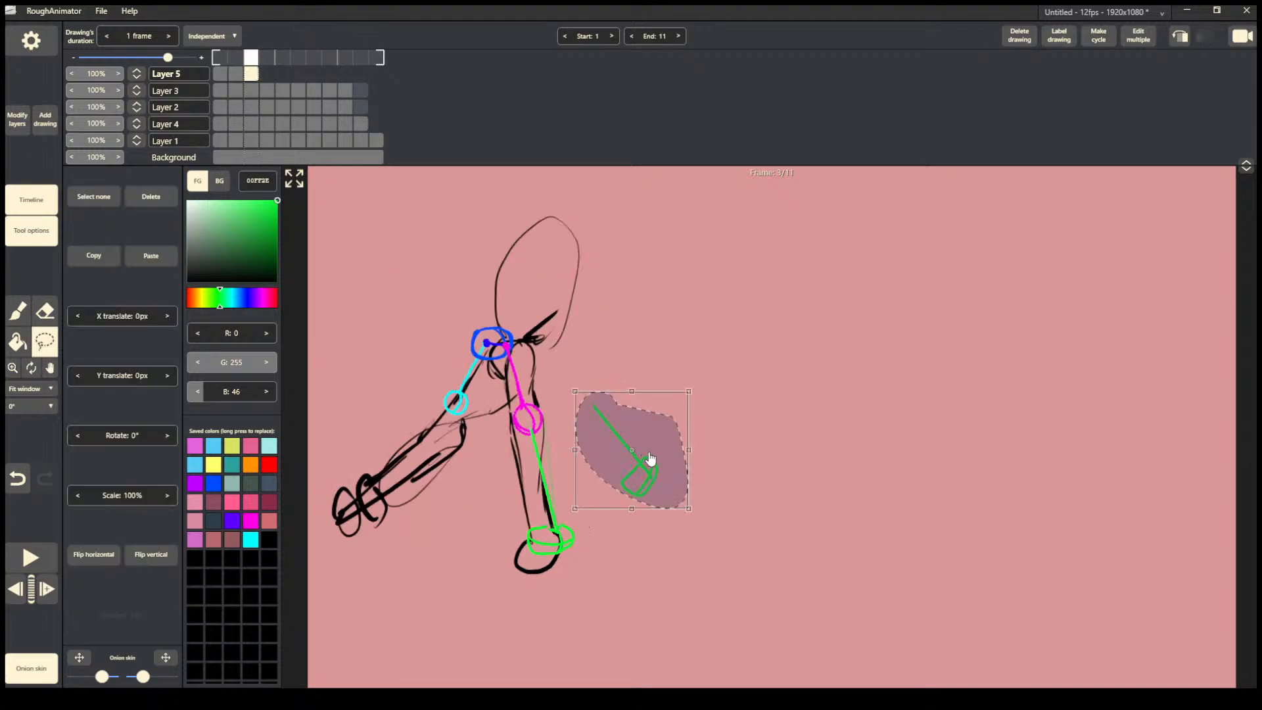
mouse_move(653, 459)
left_mouse_down()
mouse_move(572, 456)
mouse_move(484, 479)
mouse_move(506, 468)
left_mouse_up()
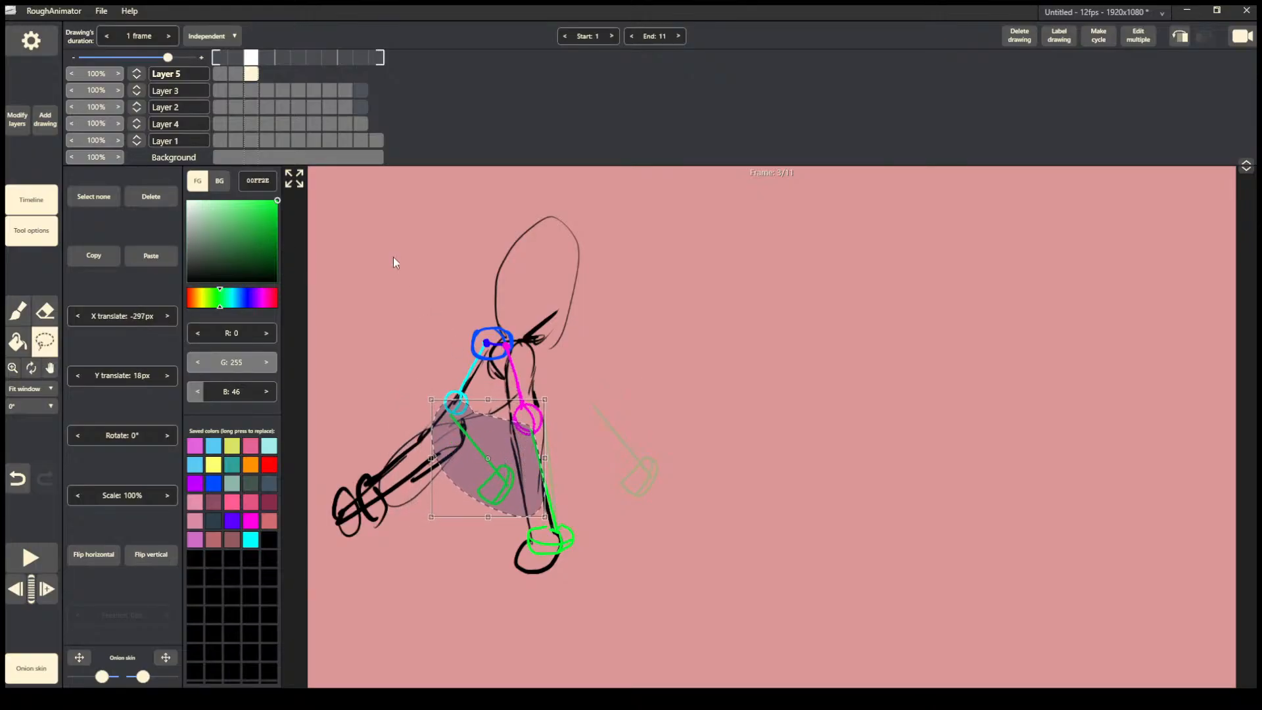
left_click(373, 271)
Try rotating the rear green shin and foot on frame 3 by 65° and moving it -113 px in X and 5 px in Y.
left_click(236, 74)
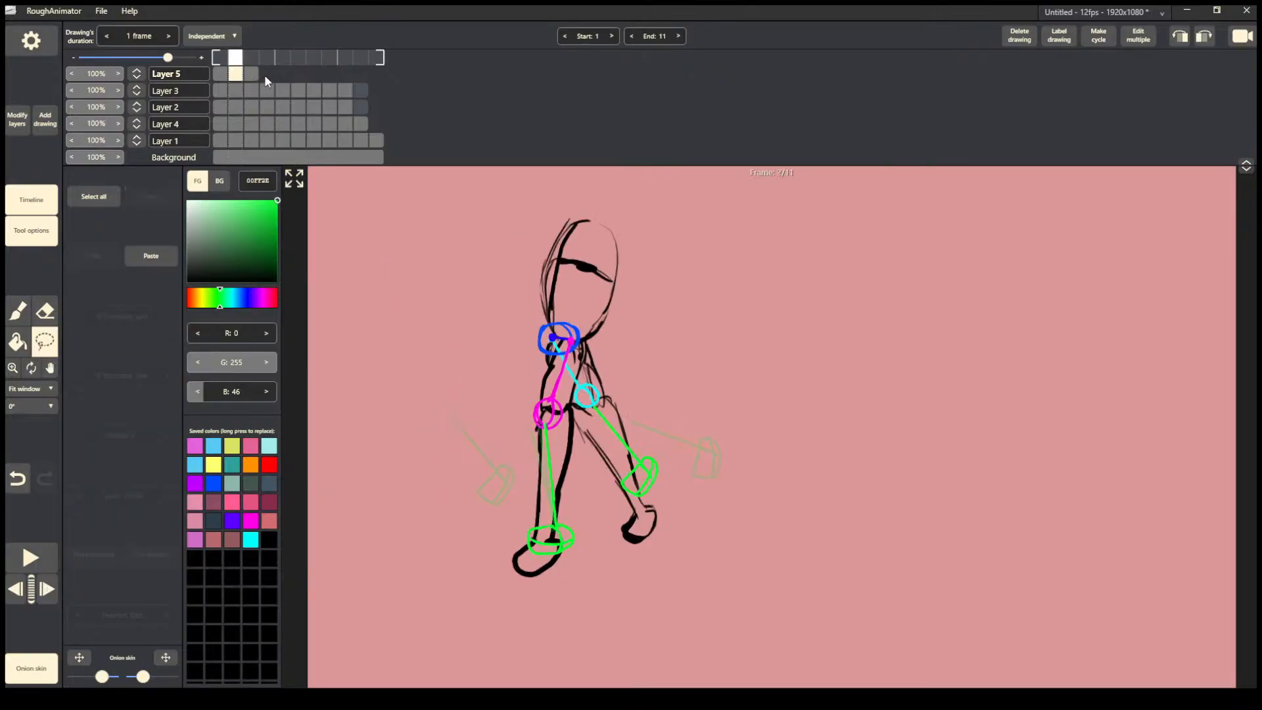
left_click(251, 74)
mouse_move(472, 408)
left_mouse_down()
mouse_move(483, 507)
mouse_move(529, 421)
mouse_move(519, 409)
mouse_move(567, 439)
mouse_move(545, 479)
mouse_move(424, 483)
mouse_move(446, 474)
left_mouse_up()
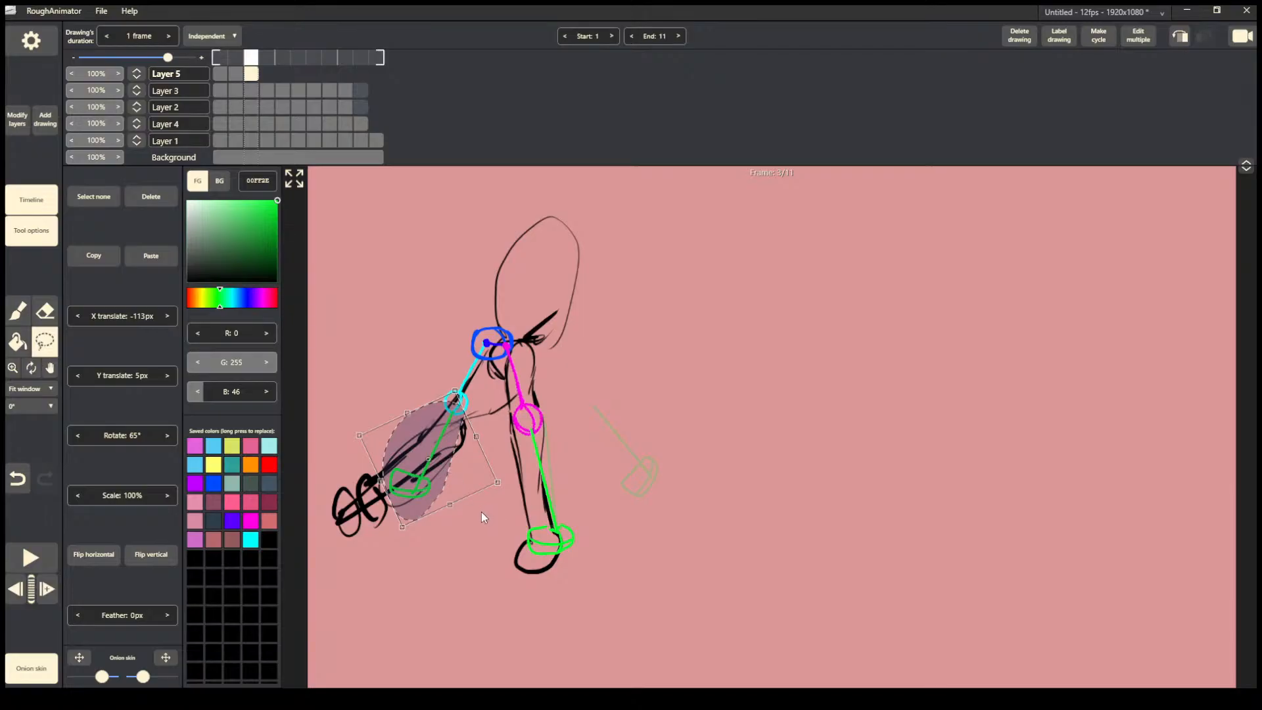
left_click(529, 525)
Try rotating the whole front green shin and foot on frame 3 by -6° and shifting it slightly below the magenta knee.
mouse_move(536, 428)
left_mouse_down()
mouse_move(629, 502)
mouse_move(547, 427)
left_mouse_up()
left_click_drag(638, 406, 628, 399)
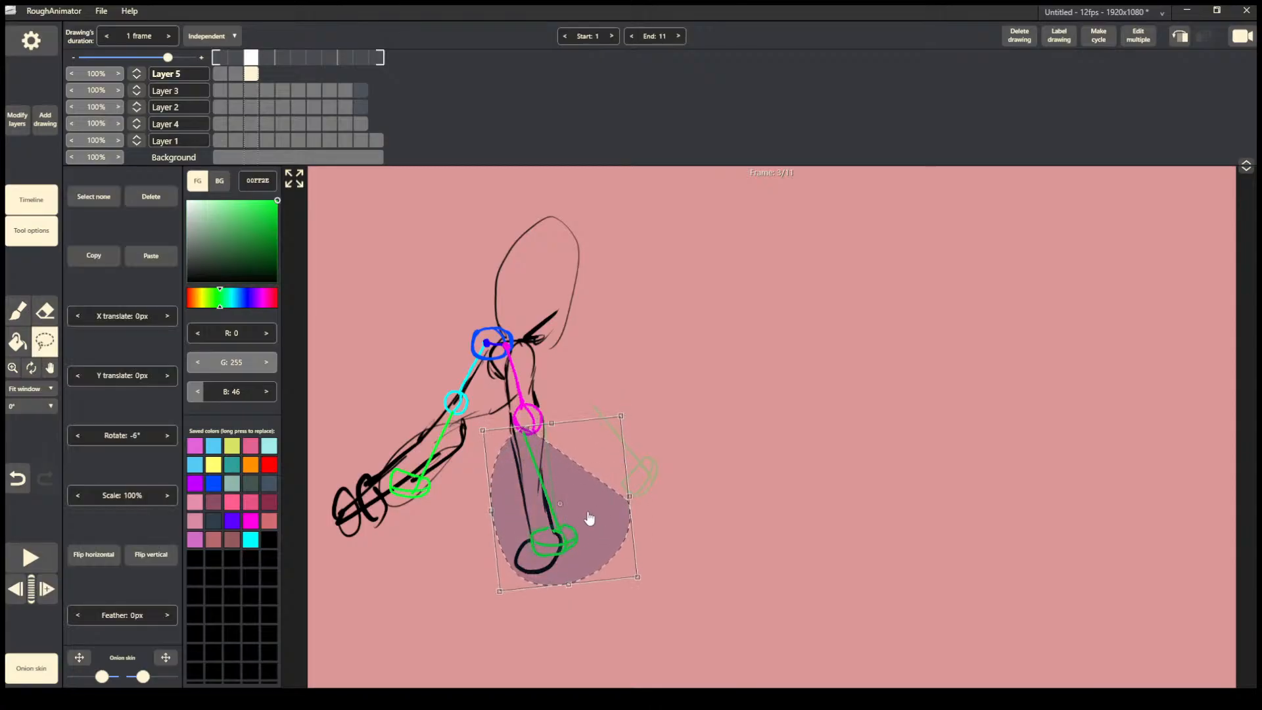
left_click_drag(589, 518, 603, 522)
Undo the frame 3 edits back to the freshly pasted, unrotated front shin and foot guide.
key("ctrl+z")
key("ctrl+z")
key("ctrl+z")
key("ctrl+z")
key("ctrl+z")
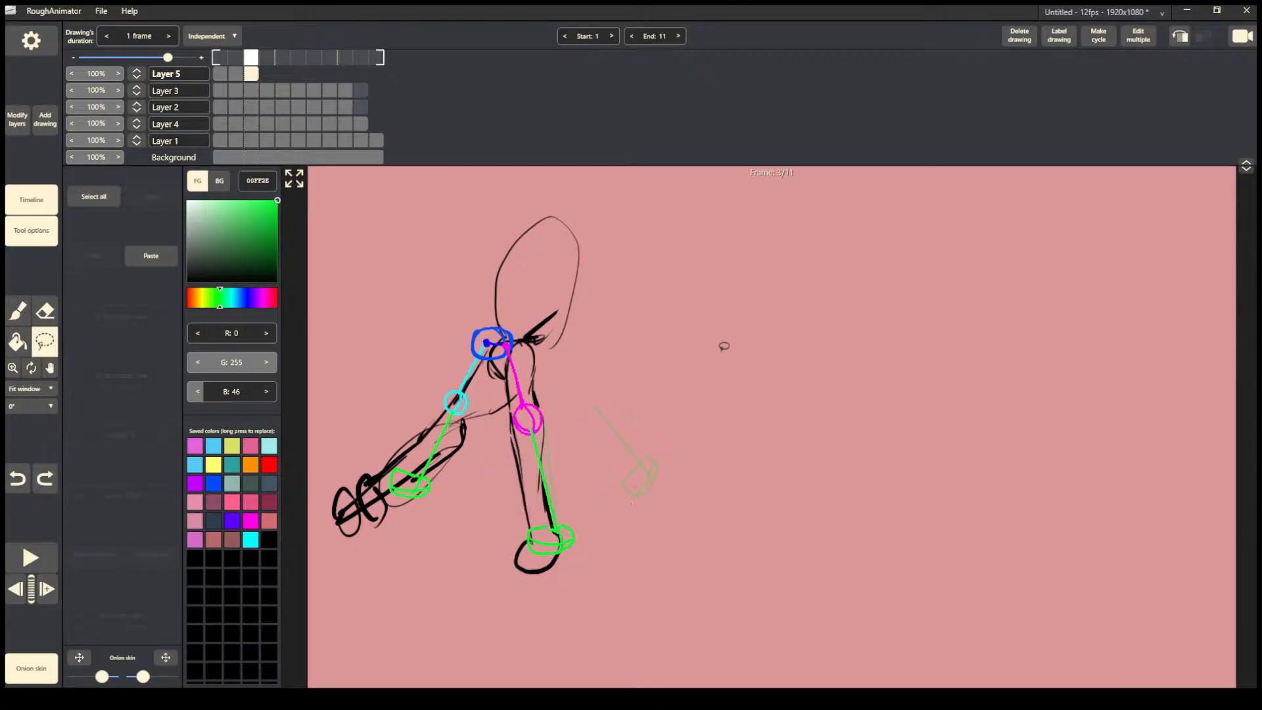
key("ctrl+z")
key("ctrl+z")
key("ctrl+z")
key("ctrl+z")
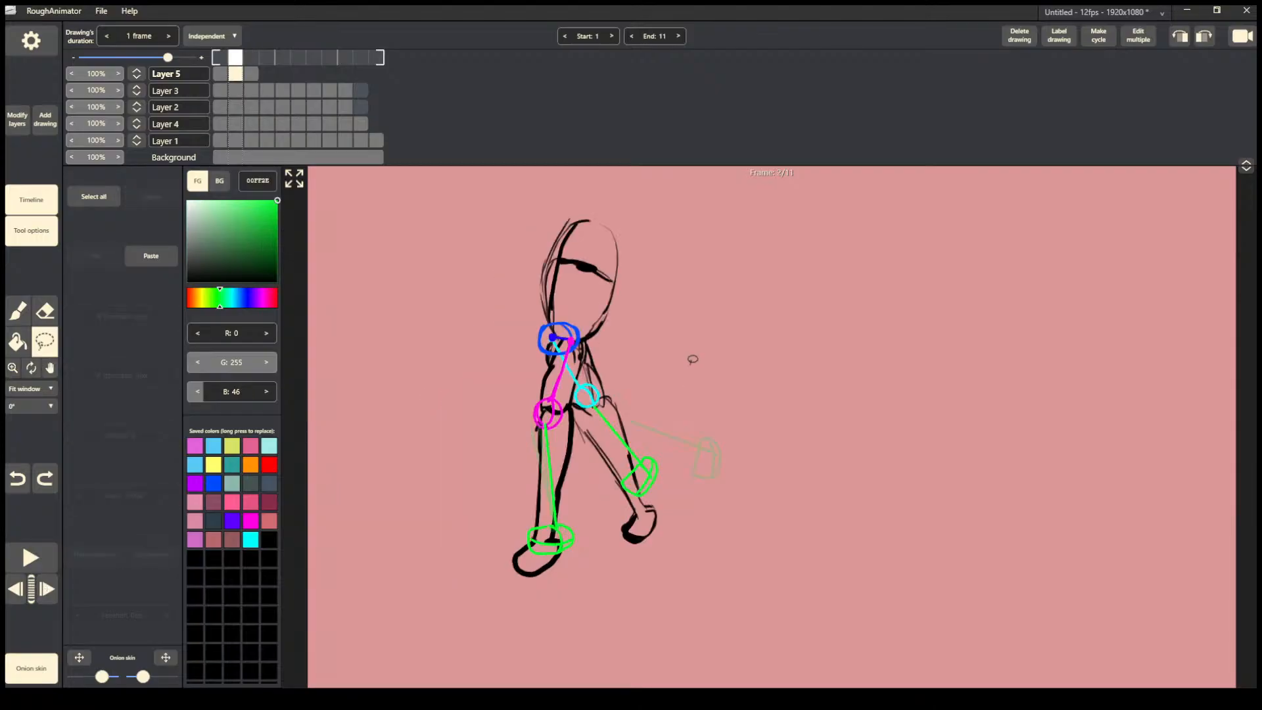
key("ctrl+y")
key("ctrl+y")
key("ctrl+y")
key("ctrl+y")
key("ctrl+y")
key("ctrl+z")
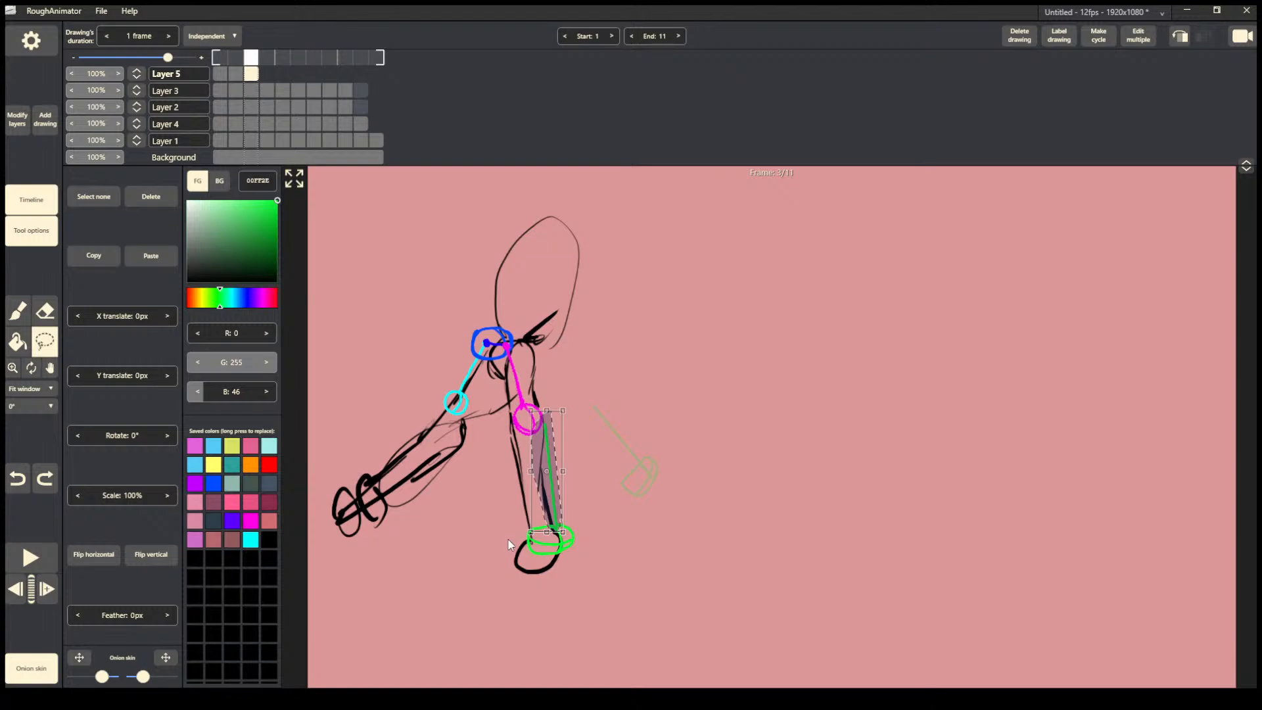
Select the whole front green shin and foot on frame 3, rotate it -11° and move it 8 px in X and -4 px in Y.
left_click(508, 544)
left_click_drag(559, 404, 679, 498)
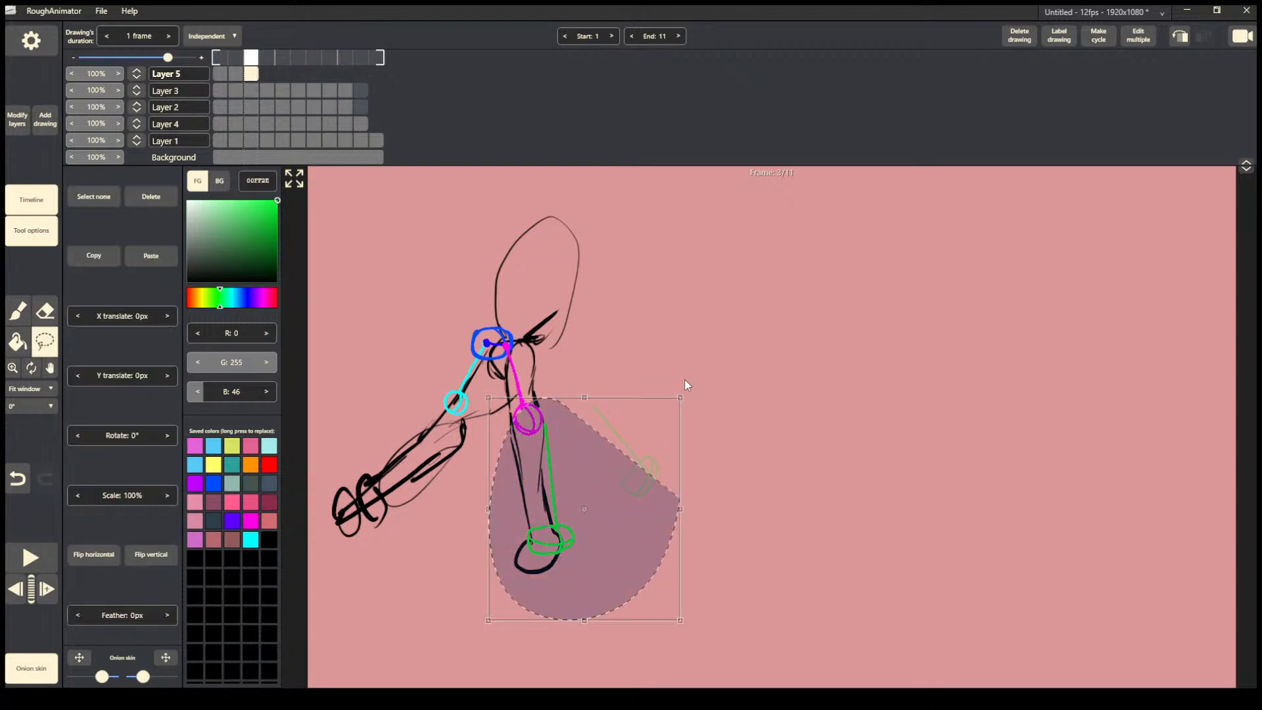
left_click_drag(686, 384, 660, 367)
left_click_drag(614, 516, 614, 514)
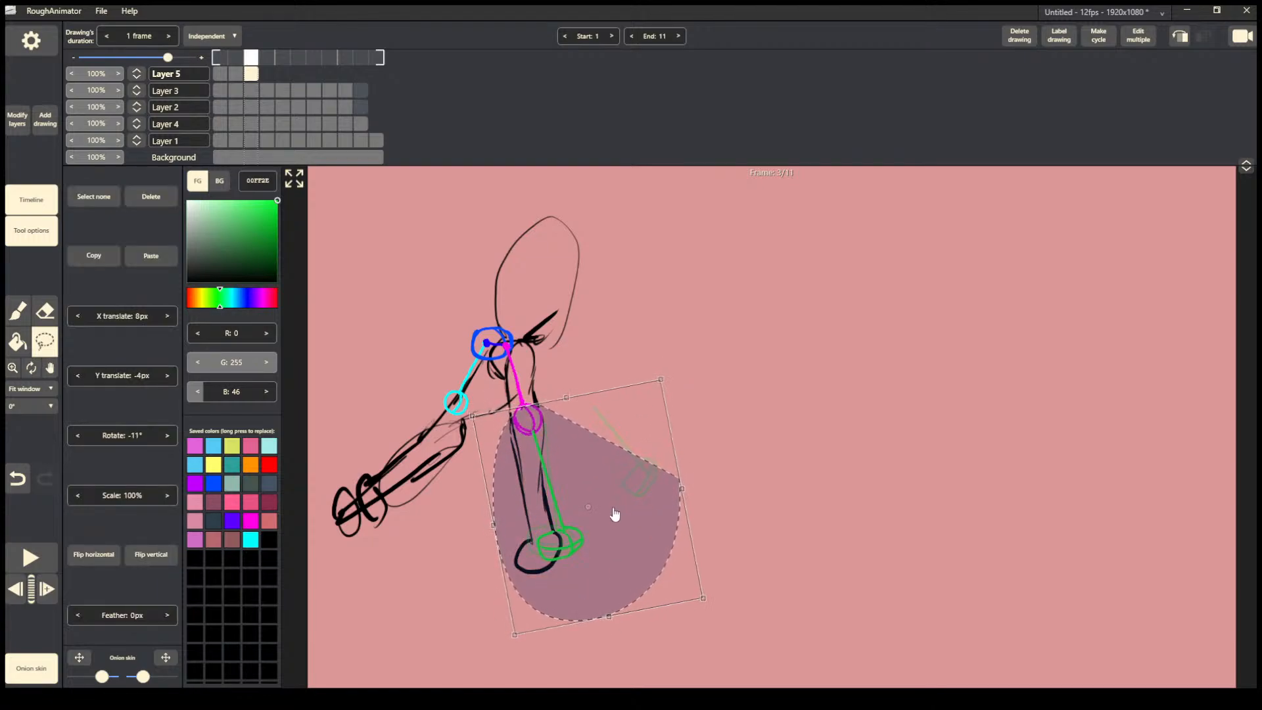
left_click(727, 417)
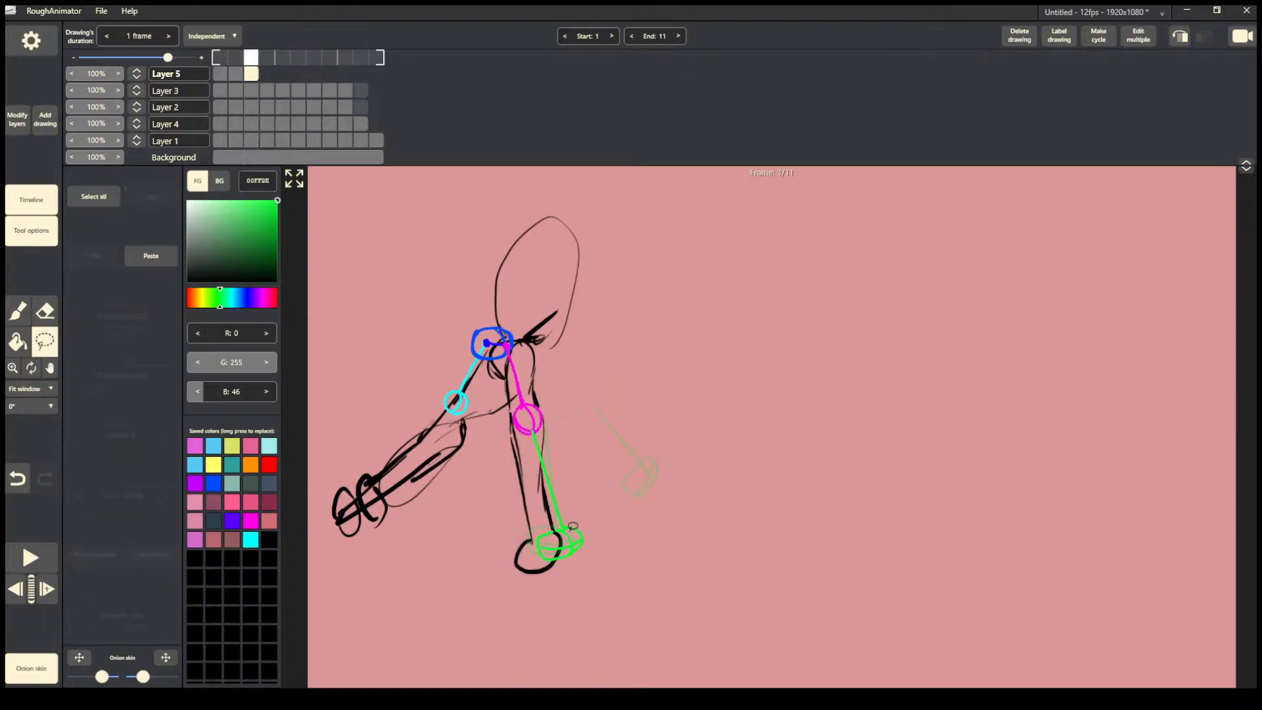
Erase the toe part of the front green foot outline on frame 3 and redraw it with the 5 px green brush.
key("e")
left_click_drag(573, 556, 551, 541)
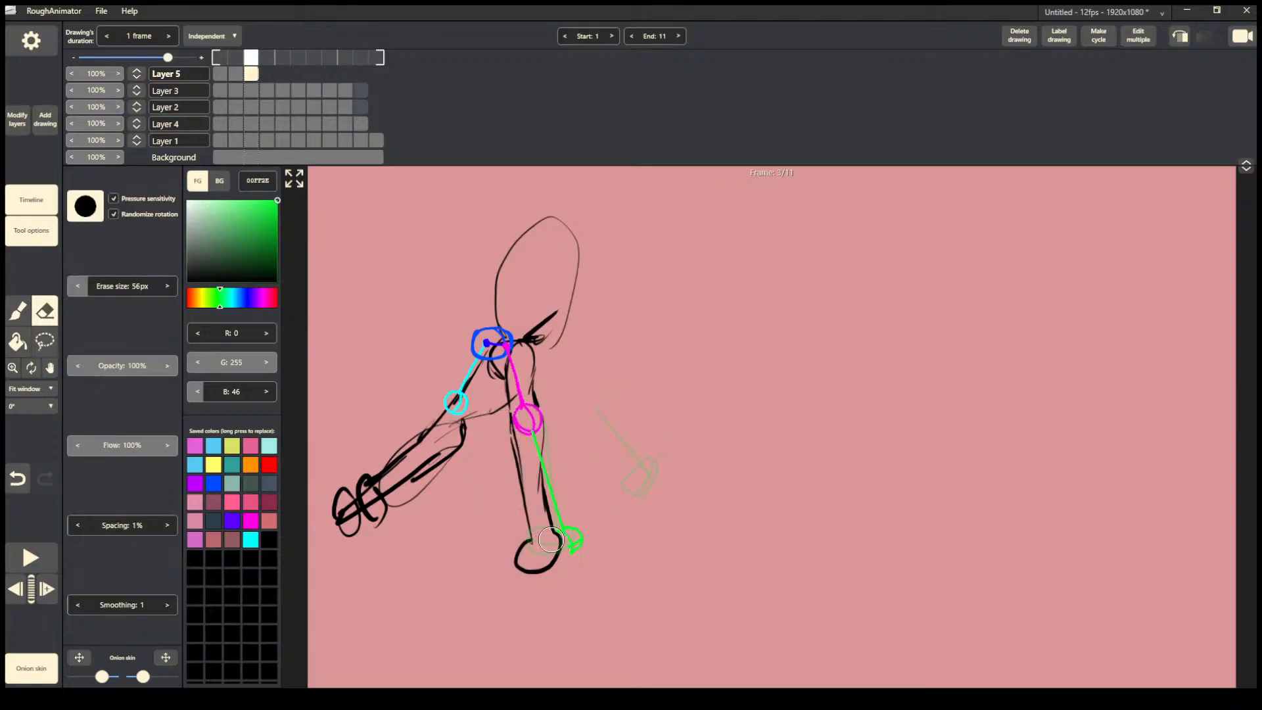
left_click(18, 311)
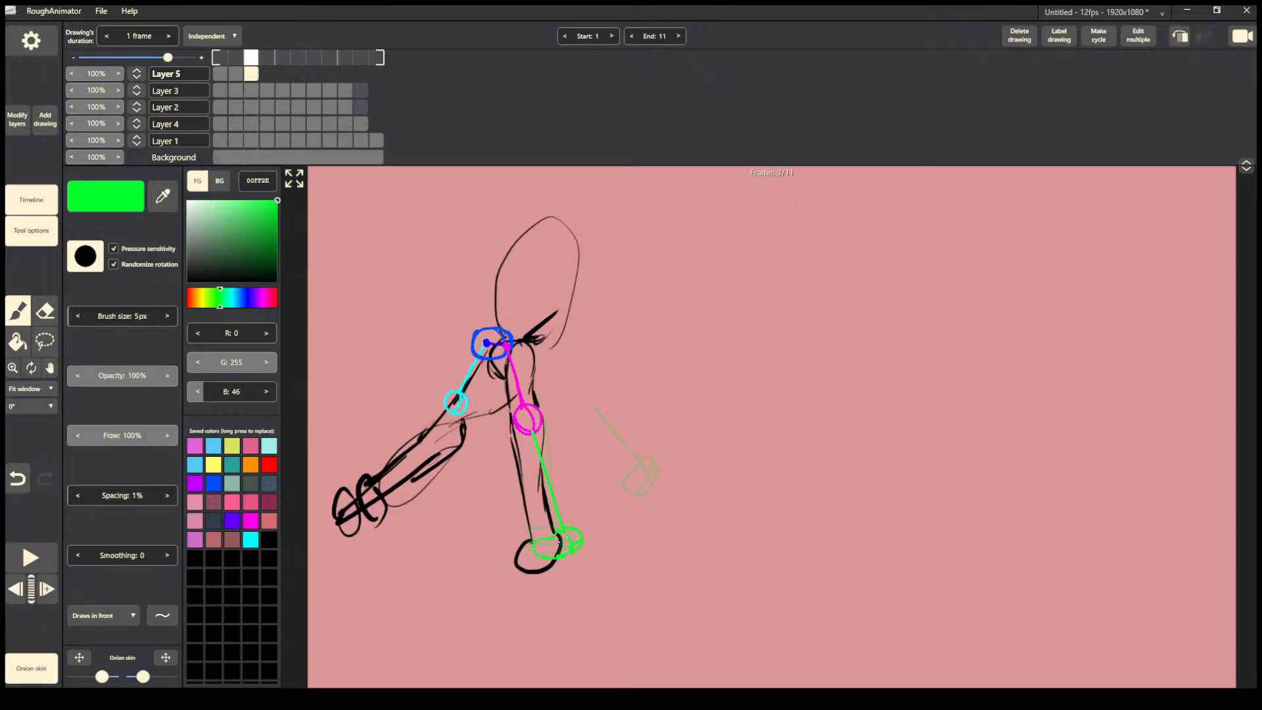
key("ctrl+z")
left_click(535, 536)
Copy the green shin and foot guide below the cyan knee from frame 2 and paste it on frame 3 of Layer 5.
left_click(234, 76)
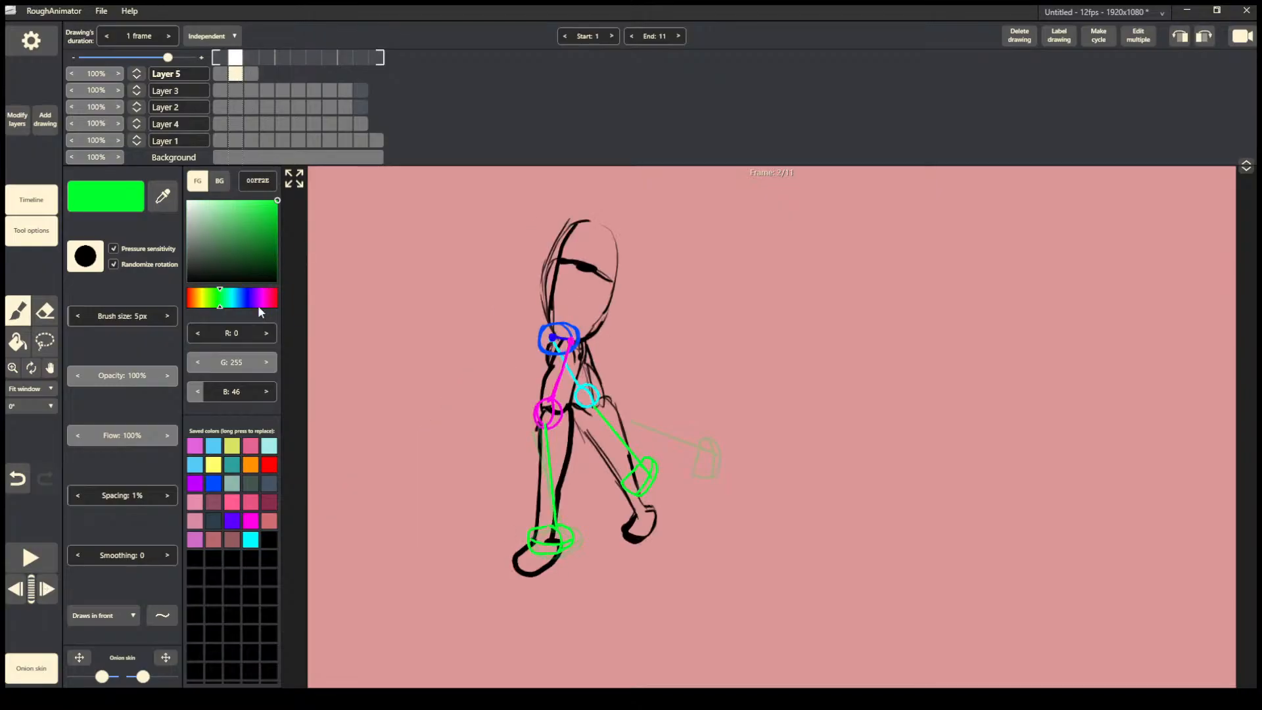
left_click(45, 342)
left_click_drag(578, 388, 577, 394)
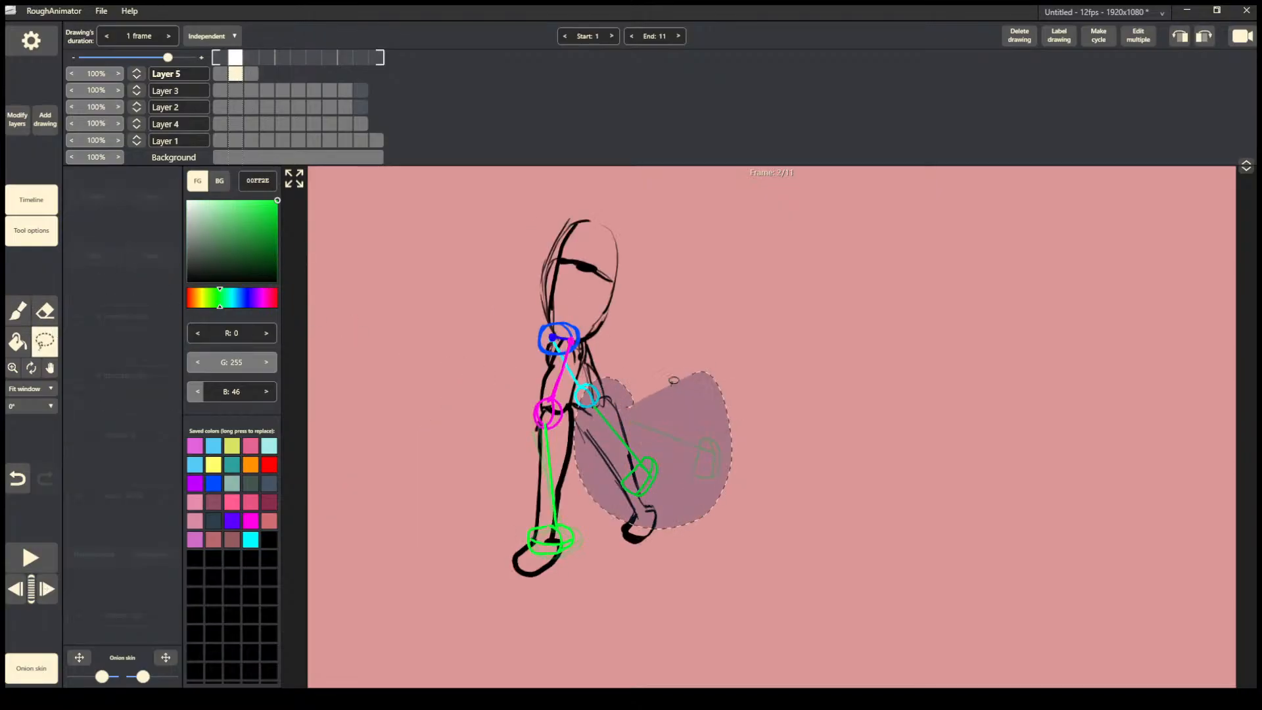
left_click(432, 491)
left_click(253, 72)
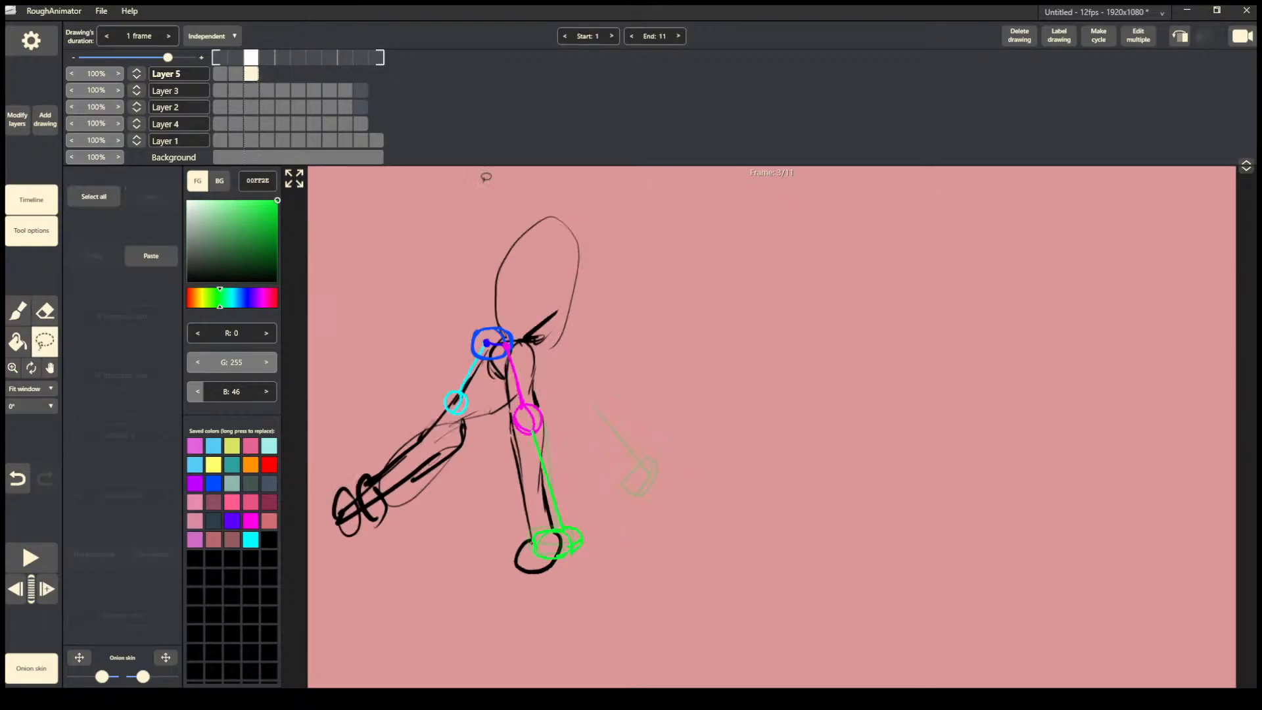
key("ctrl+v")
Align the pasted shin and foot below the cyan knee on frame 3, rotated 55° and moved -417 px in X and 76 px in Y.
left_click_drag(649, 469, 455, 477)
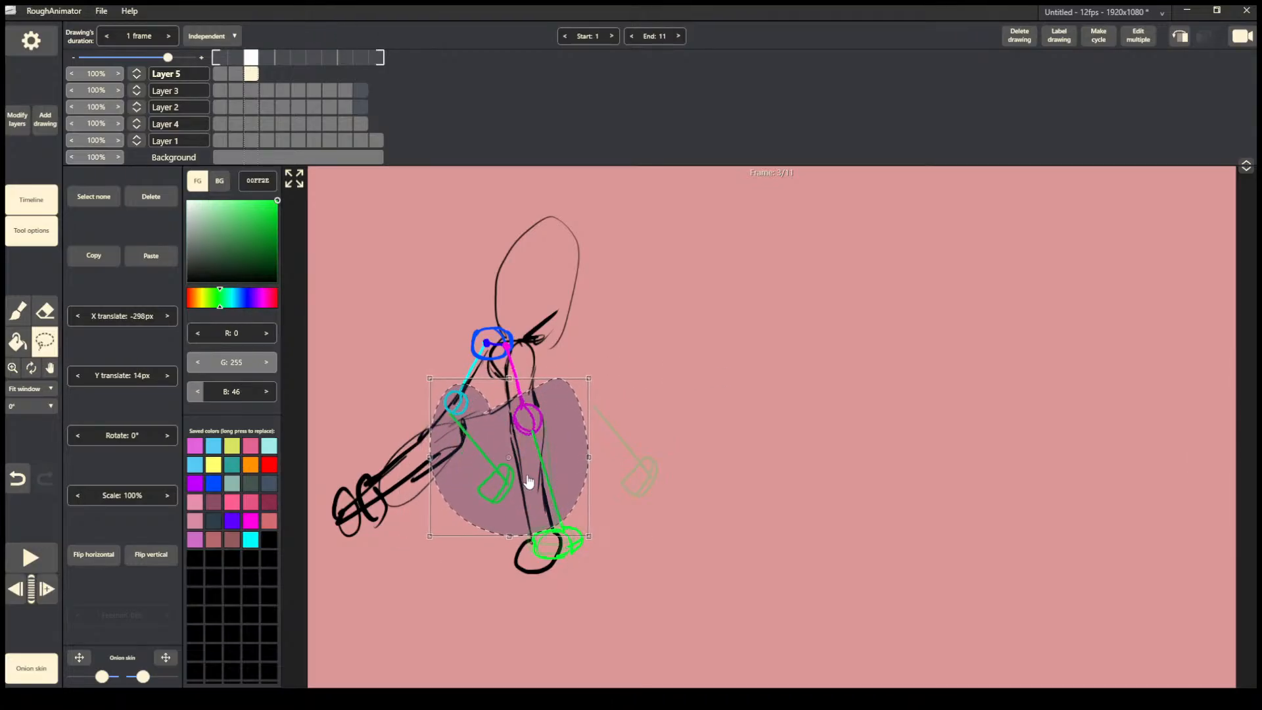
left_click_drag(608, 365, 594, 519)
left_click_drag(560, 467, 454, 501)
left_click_drag(489, 369, 455, 360)
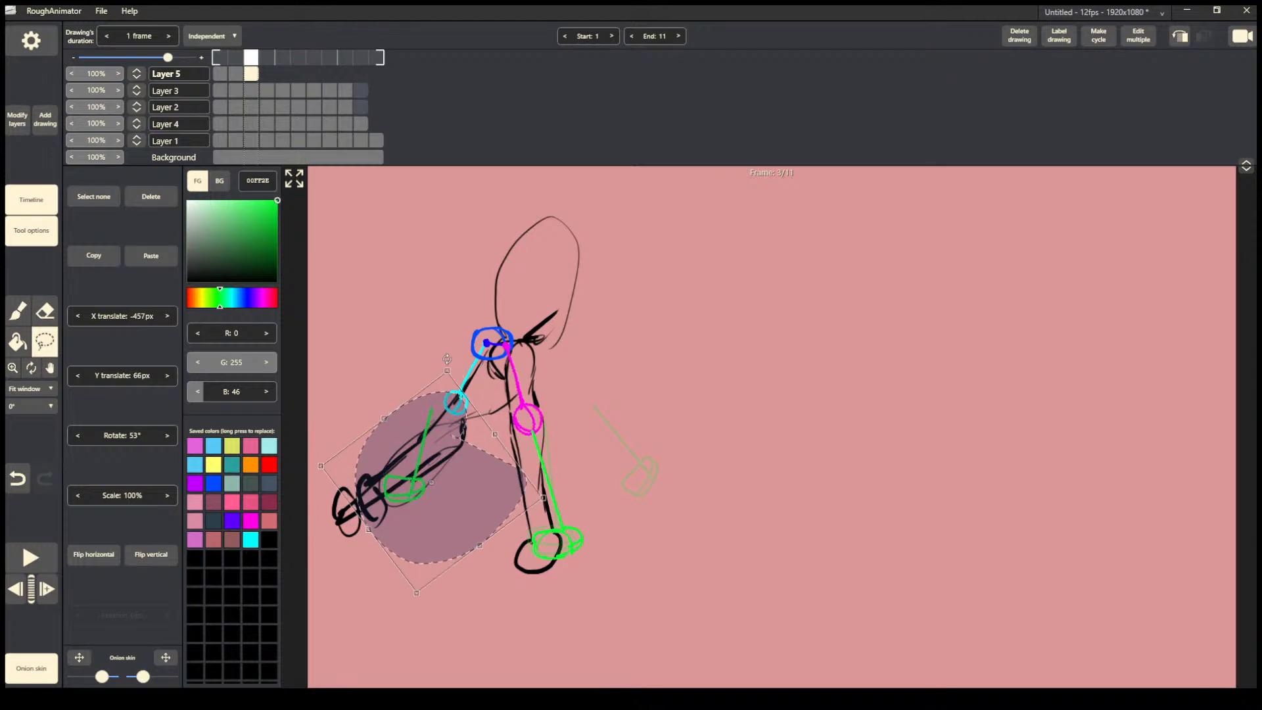
left_click_drag(472, 517, 494, 522)
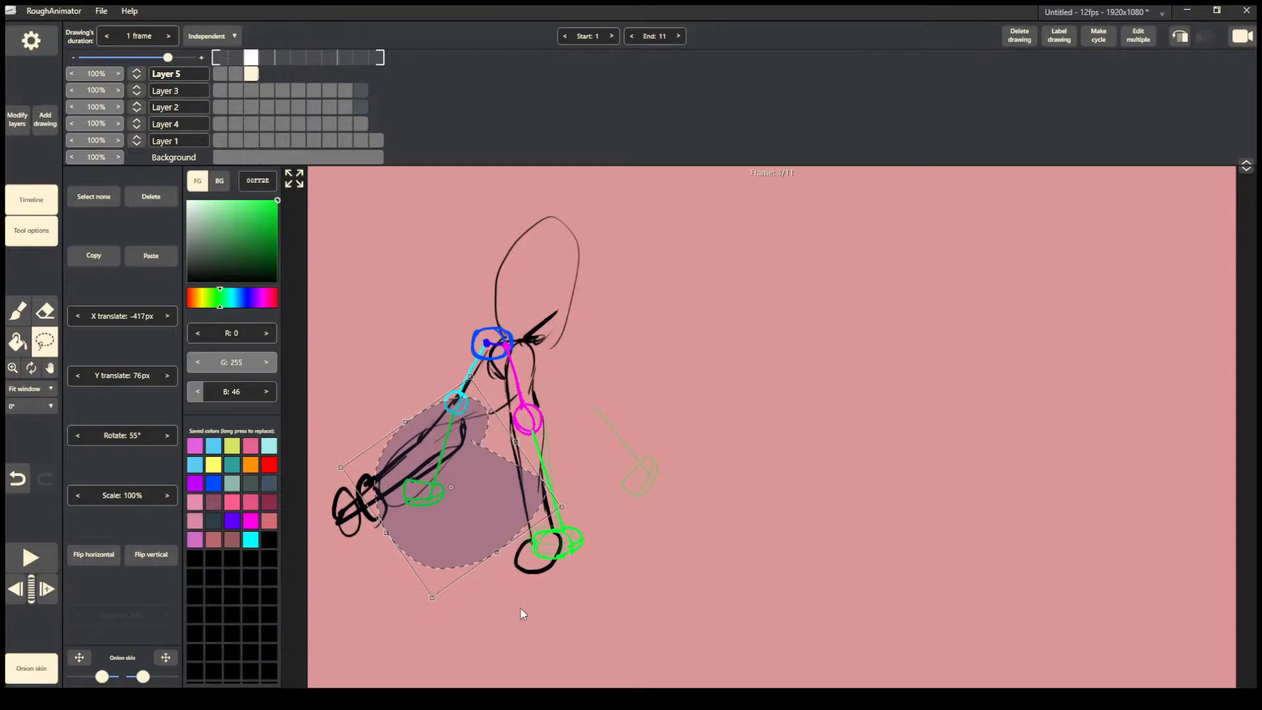
Copy the green shin and foot guide below the cyan knee from frame 3 and paste it on frame 4 of Layer 5.
left_click(617, 416)
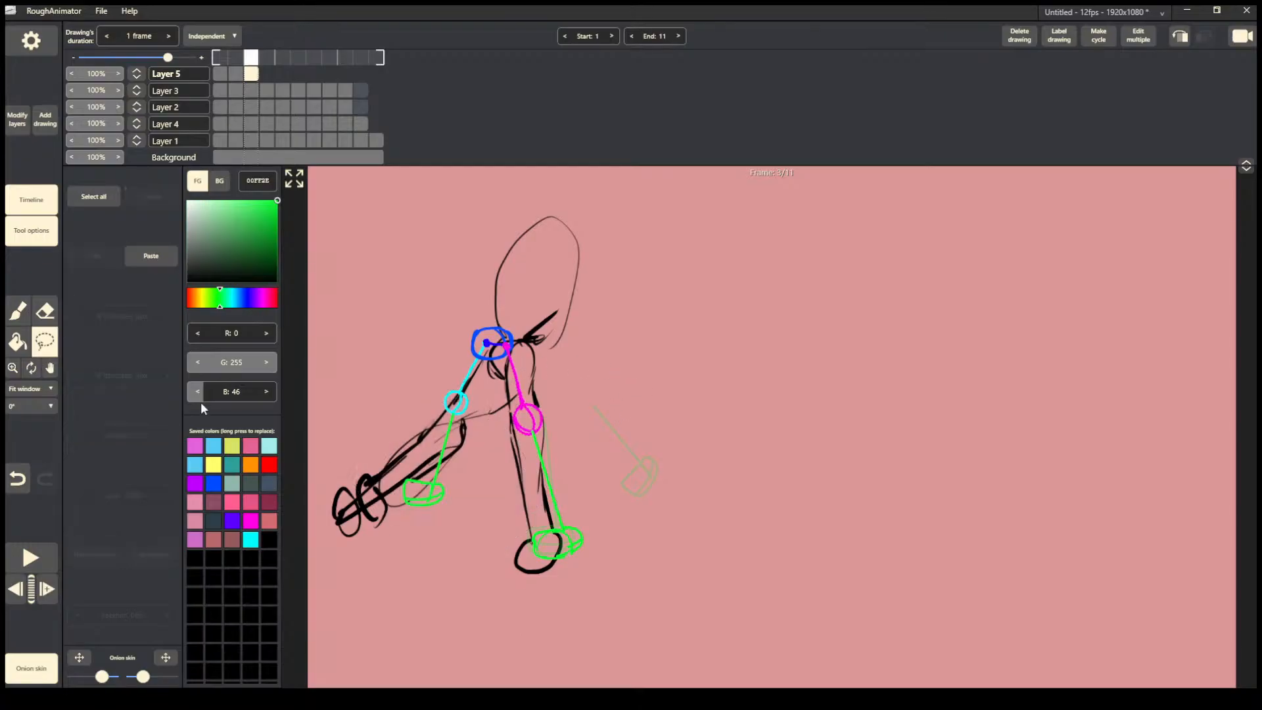
key("Right")
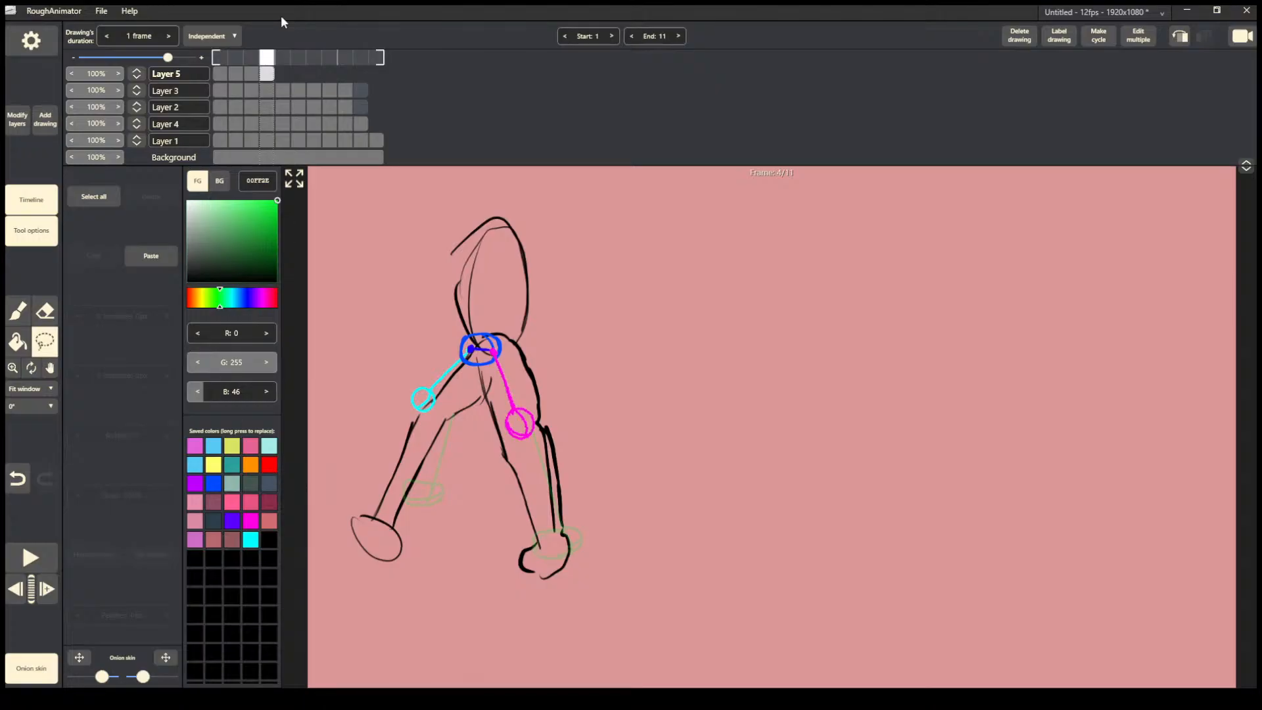
key("Right")
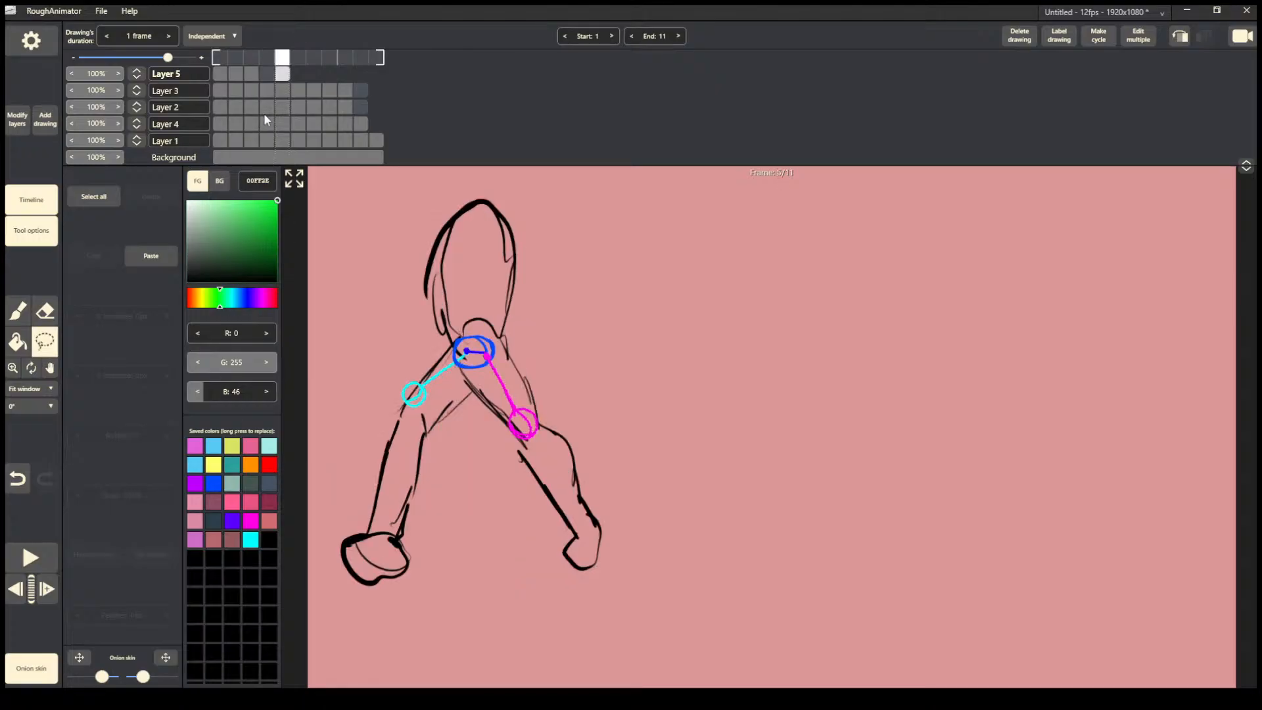
key("Left")
key("Left")
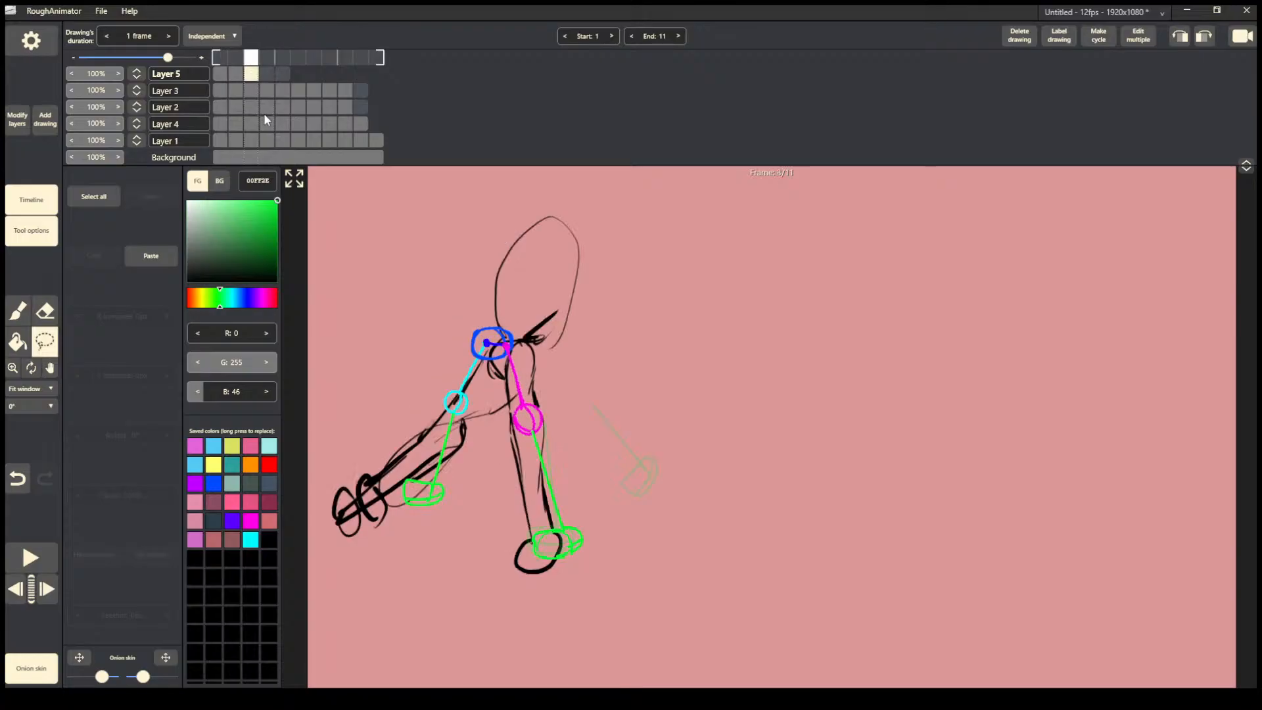
mouse_move(438, 395)
left_mouse_down()
mouse_move(471, 413)
mouse_move(435, 394)
left_mouse_up()
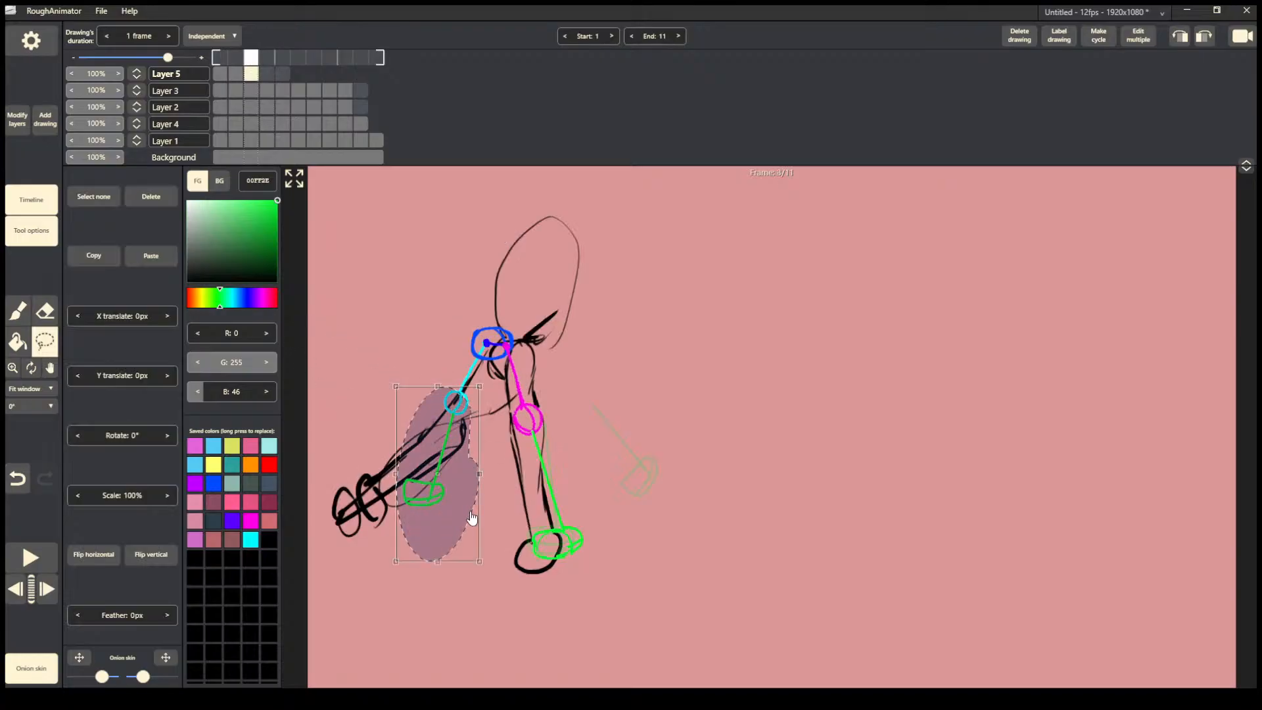
left_click(266, 75)
key("ctrl+v")
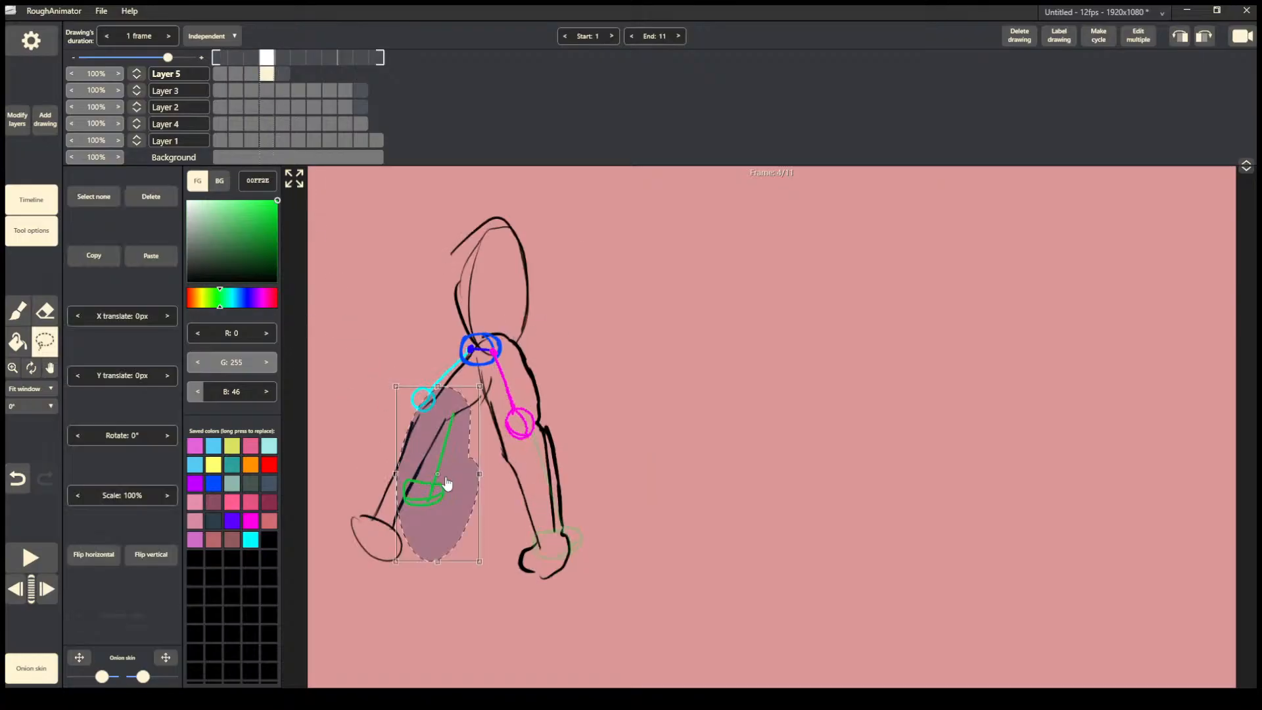
Align the pasted shin and foot below the cyan knee on frame 4, rotated -9° and moved -57 px in X and -10 px in Y.
left_click_drag(449, 484, 422, 485)
left_click_drag(451, 377, 436, 370)
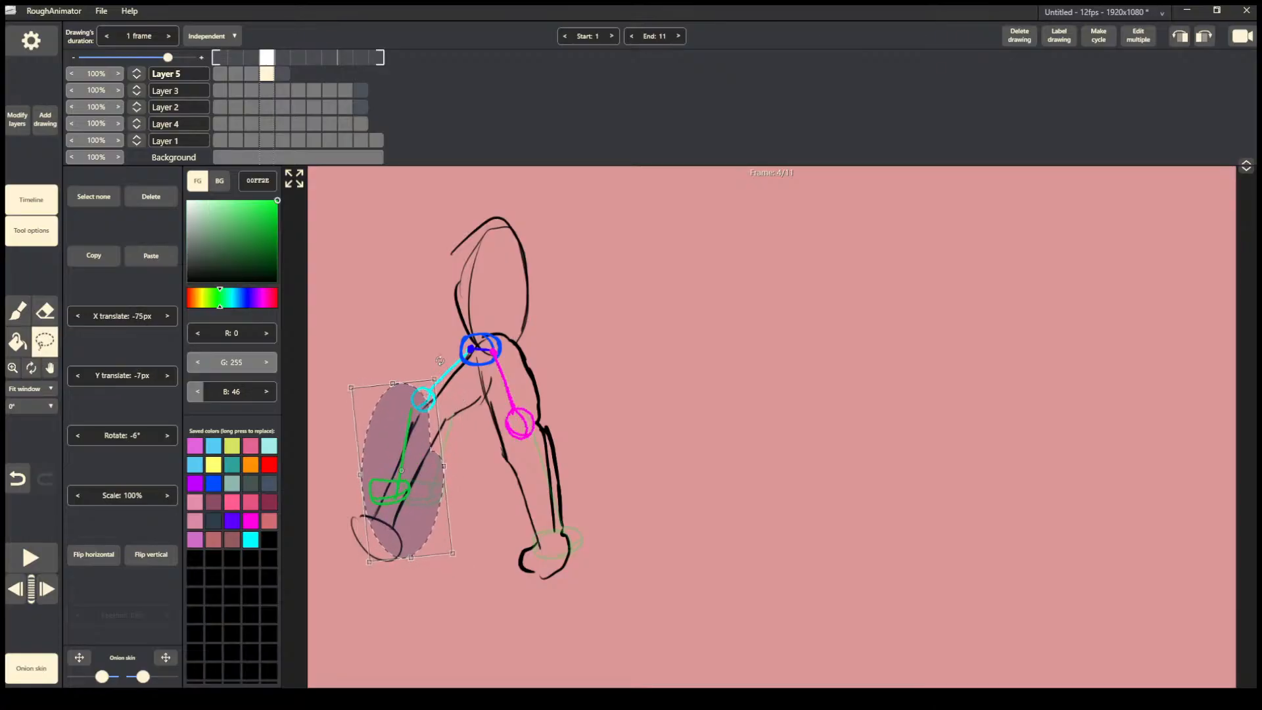
left_click_drag(421, 509, 428, 507)
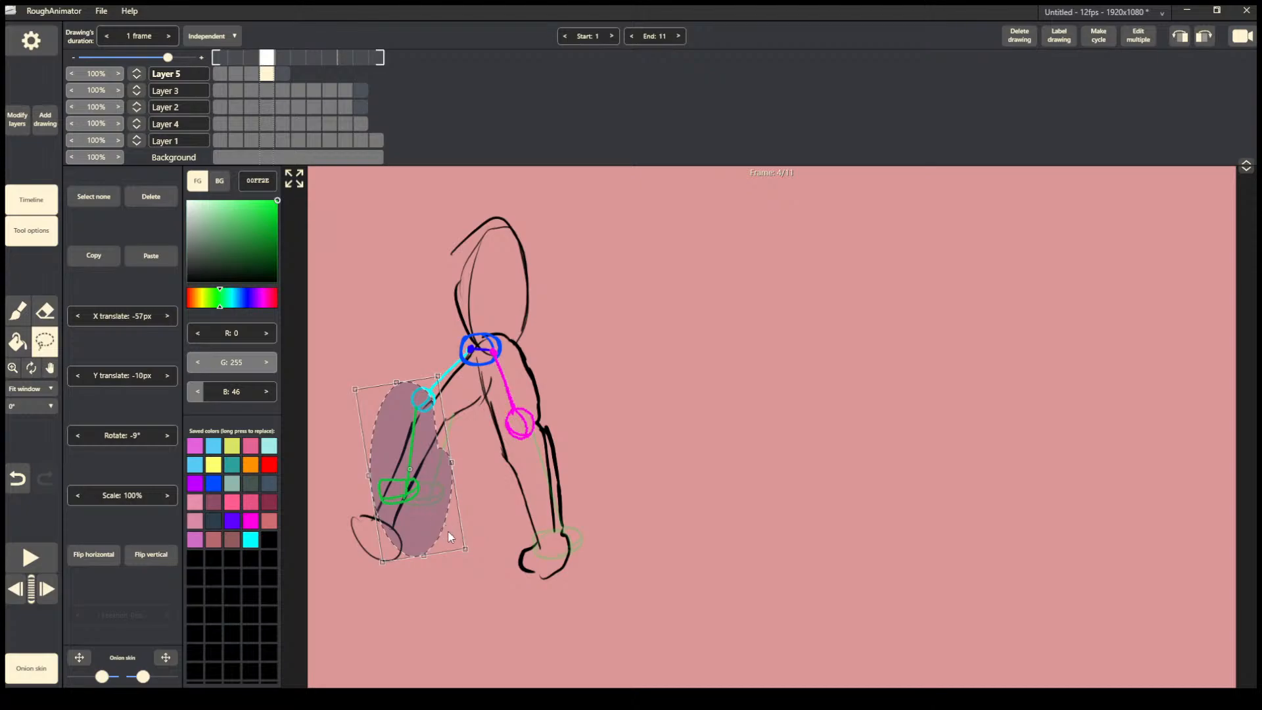
left_click(467, 512)
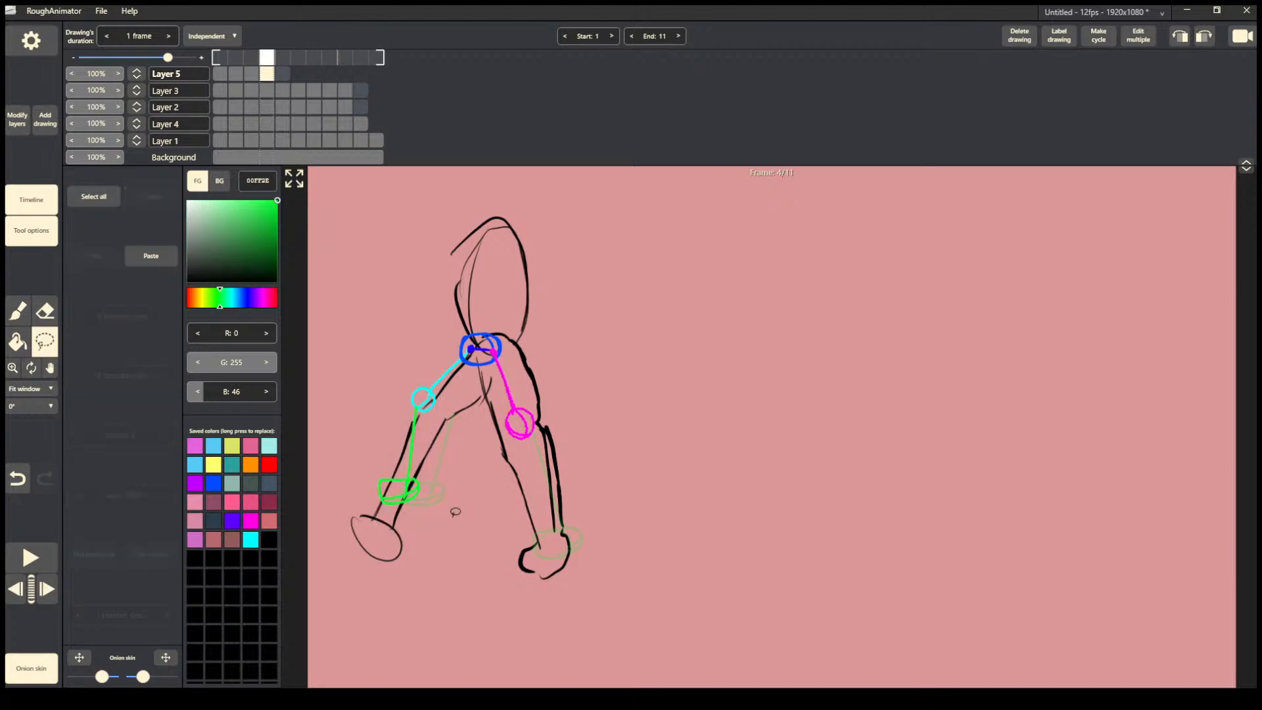
Copy the green shin and foot below the magenta knee from frame 3 to frame 5, rotated and moved to follow the rough front leg.
left_click(256, 77)
left_click_drag(523, 415, 555, 585)
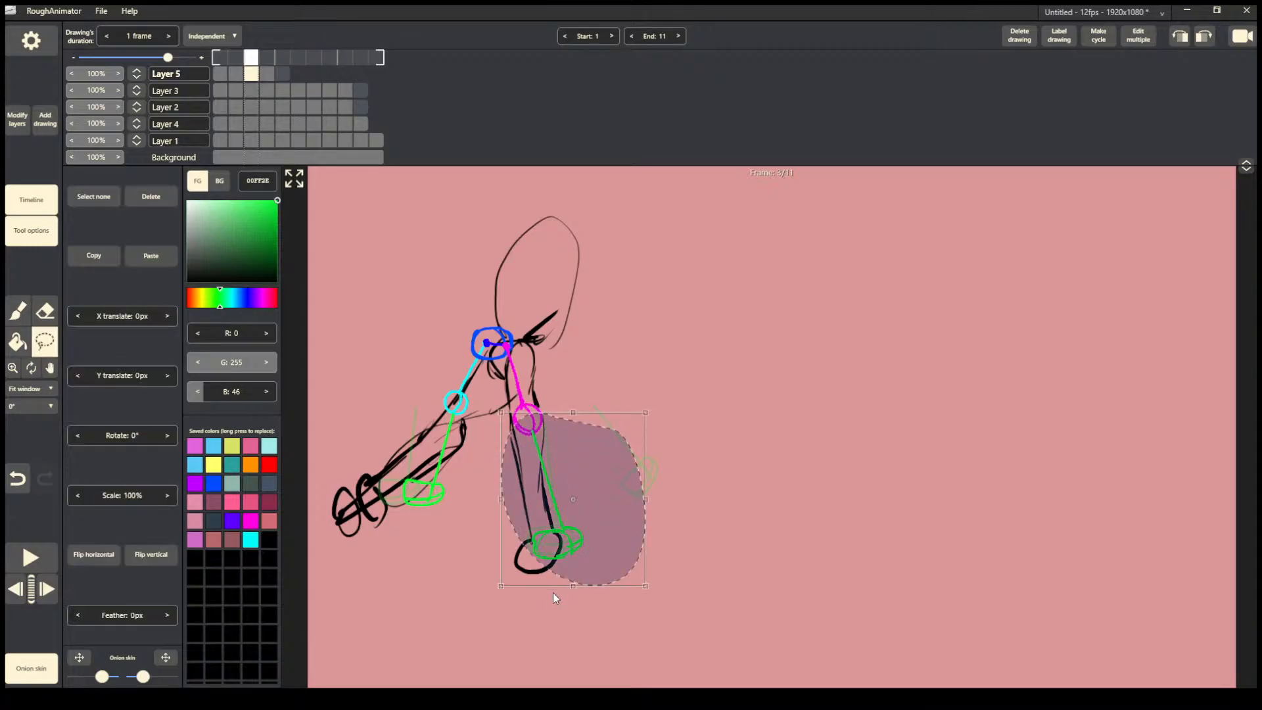
left_click(464, 605)
left_click(284, 74)
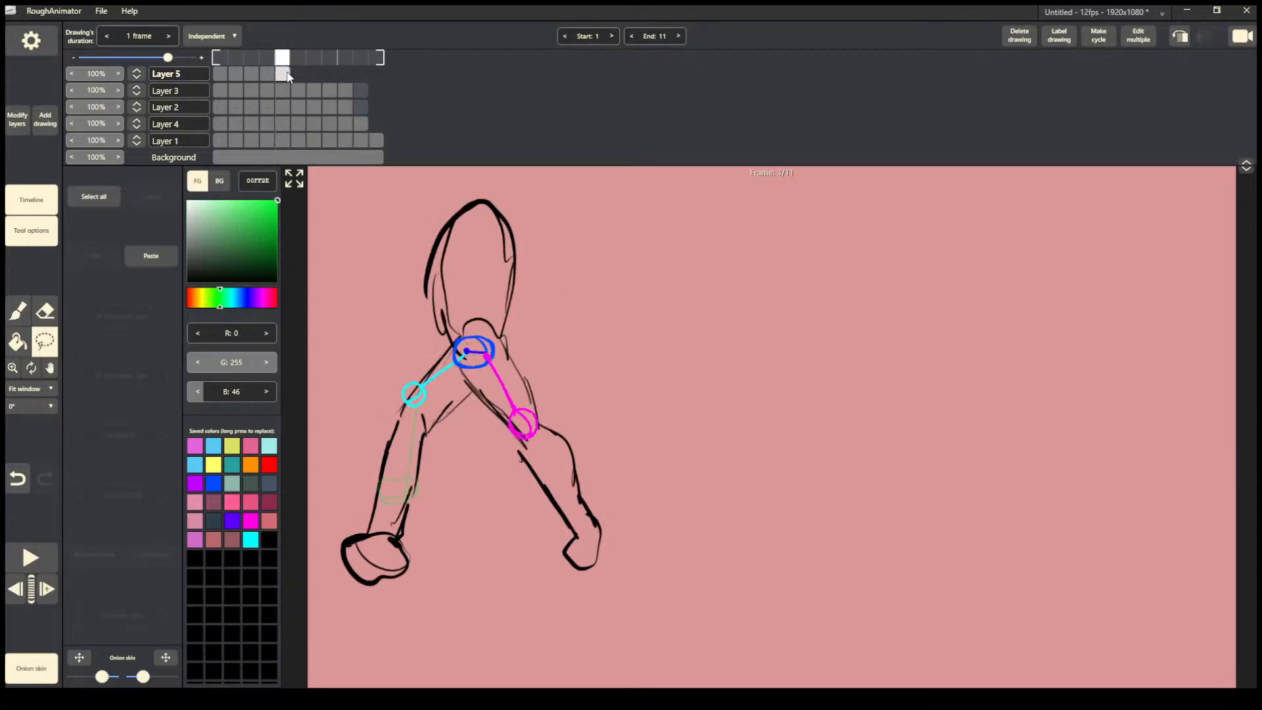
left_click_drag(526, 414, 642, 515)
left_click_drag(650, 402, 617, 387)
mouse_move(600, 535)
left_mouse_down()
mouse_move(621, 534)
mouse_move(601, 551)
mouse_move(572, 543)
mouse_move(606, 551)
mouse_move(586, 535)
left_mouse_up()
left_click(464, 568)
Erase part of the front green foot outline on frame 5 and redraw it with the 5 px green brush.
left_click(44, 310)
left_click(18, 310)
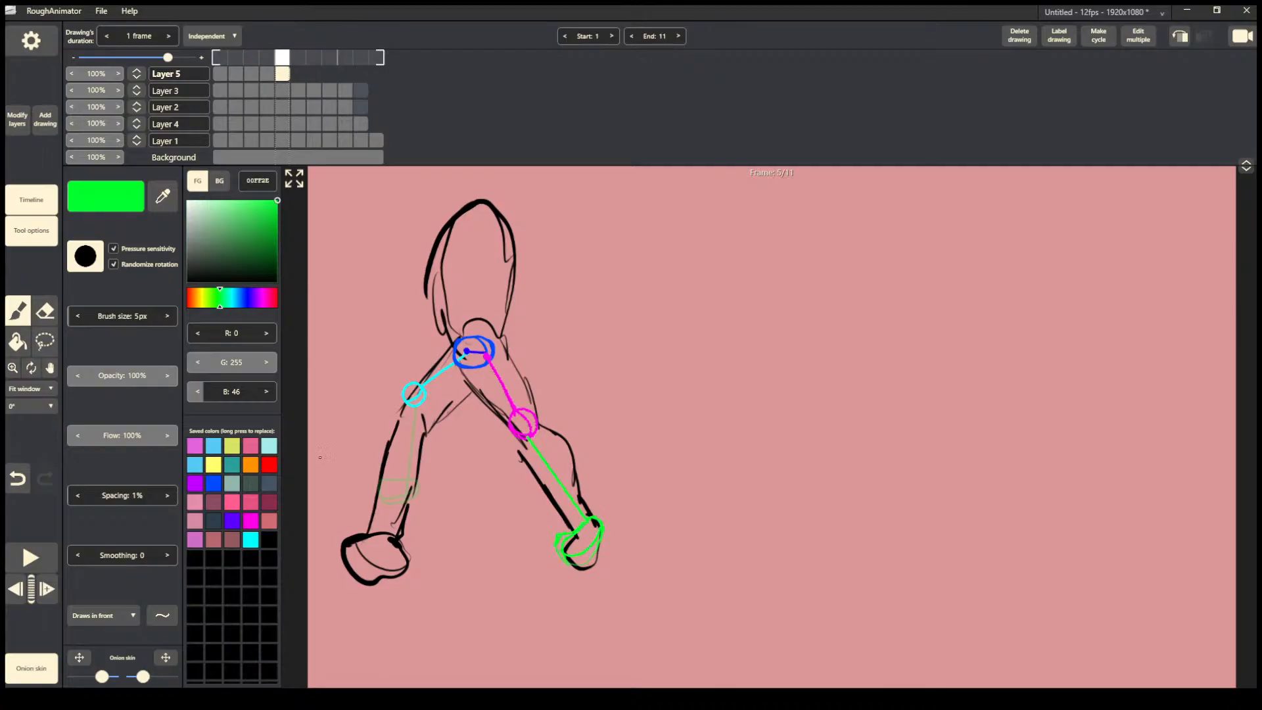
Copy the green shin and foot guide below the cyan knee from frame 4 and paste it on frame 5 of Layer 5.
left_click(268, 74)
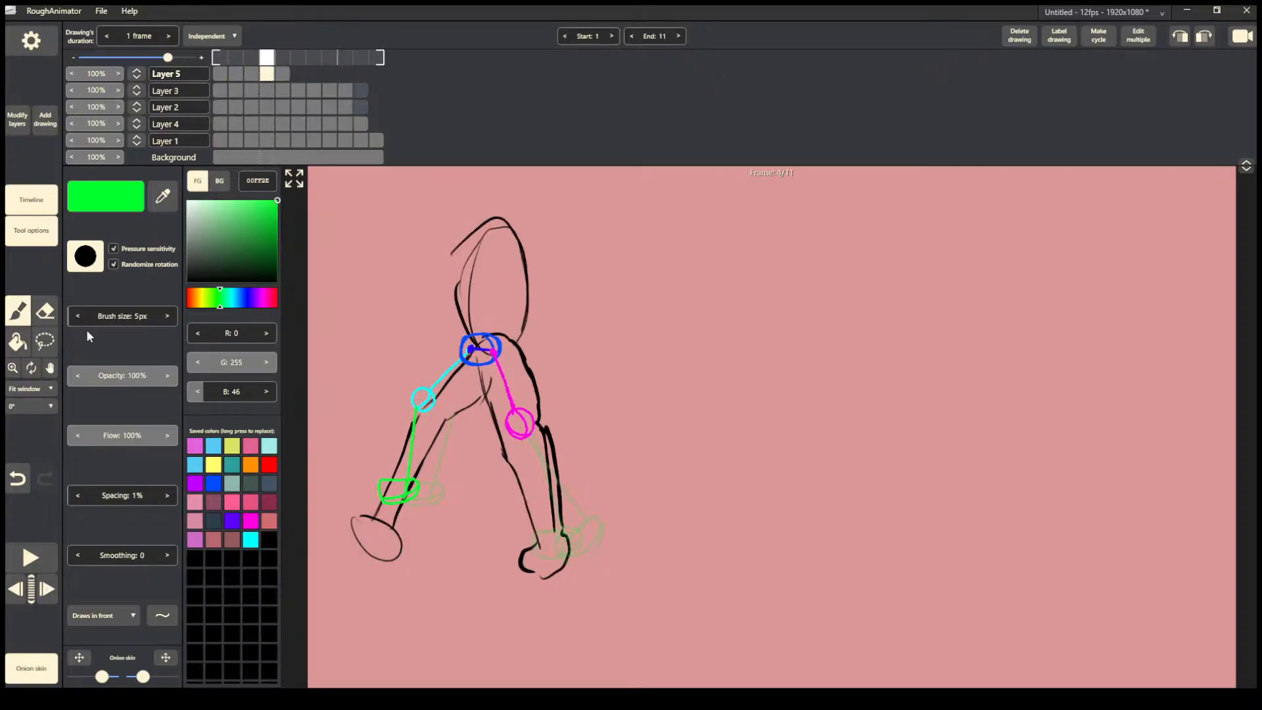
left_click(44, 341)
left_click_drag(447, 393, 456, 513)
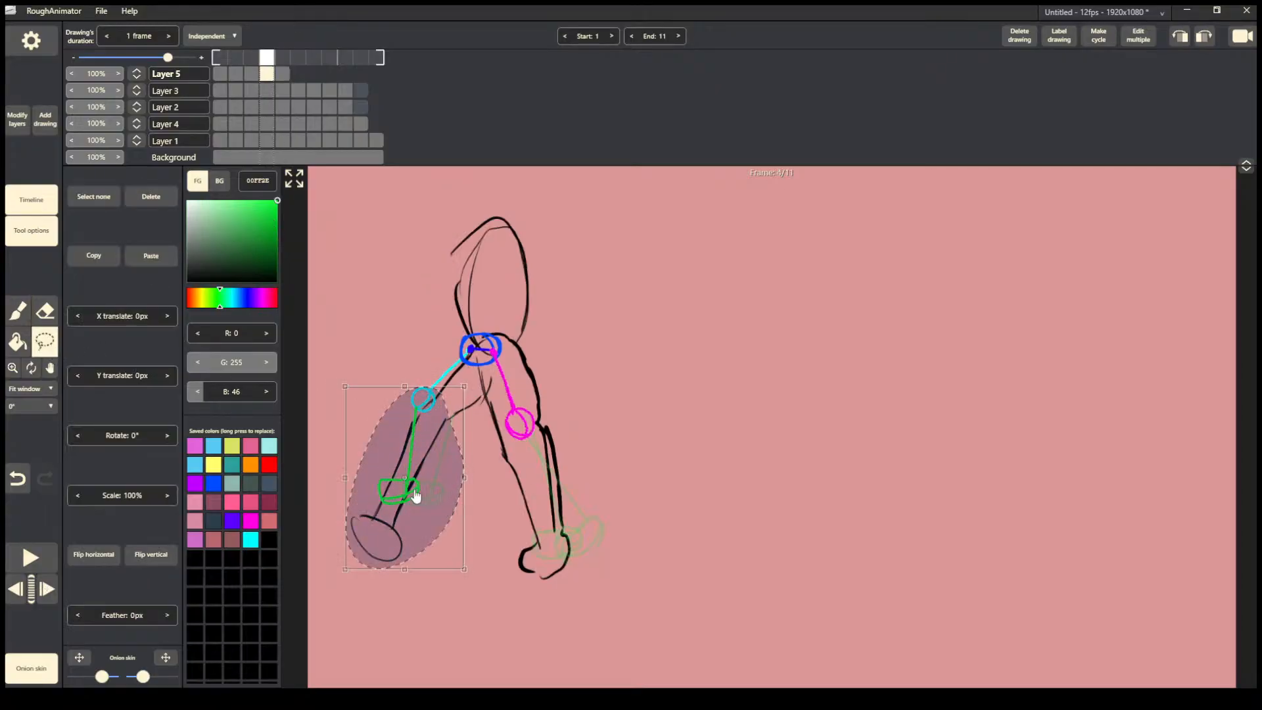
left_click(372, 237)
left_click(282, 74)
Align the pasted shin and foot below the cyan knee on frame 5, rotated about -11° and moved about 10 px in X and -5 px in Y.
mouse_move(428, 395)
left_mouse_down()
mouse_move(422, 456)
mouse_move(436, 499)
mouse_move(417, 522)
mouse_move(434, 496)
mouse_move(446, 515)
left_mouse_up()
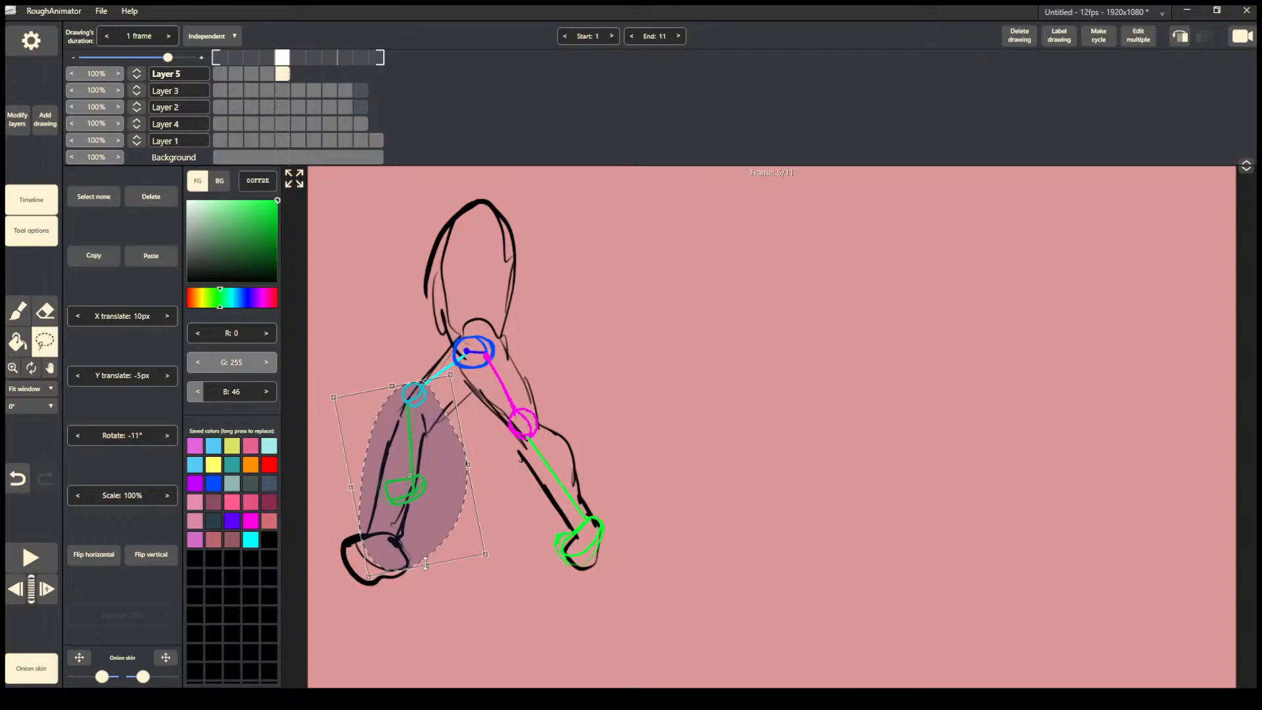
left_click_drag(429, 566, 429, 572)
left_click(519, 485)
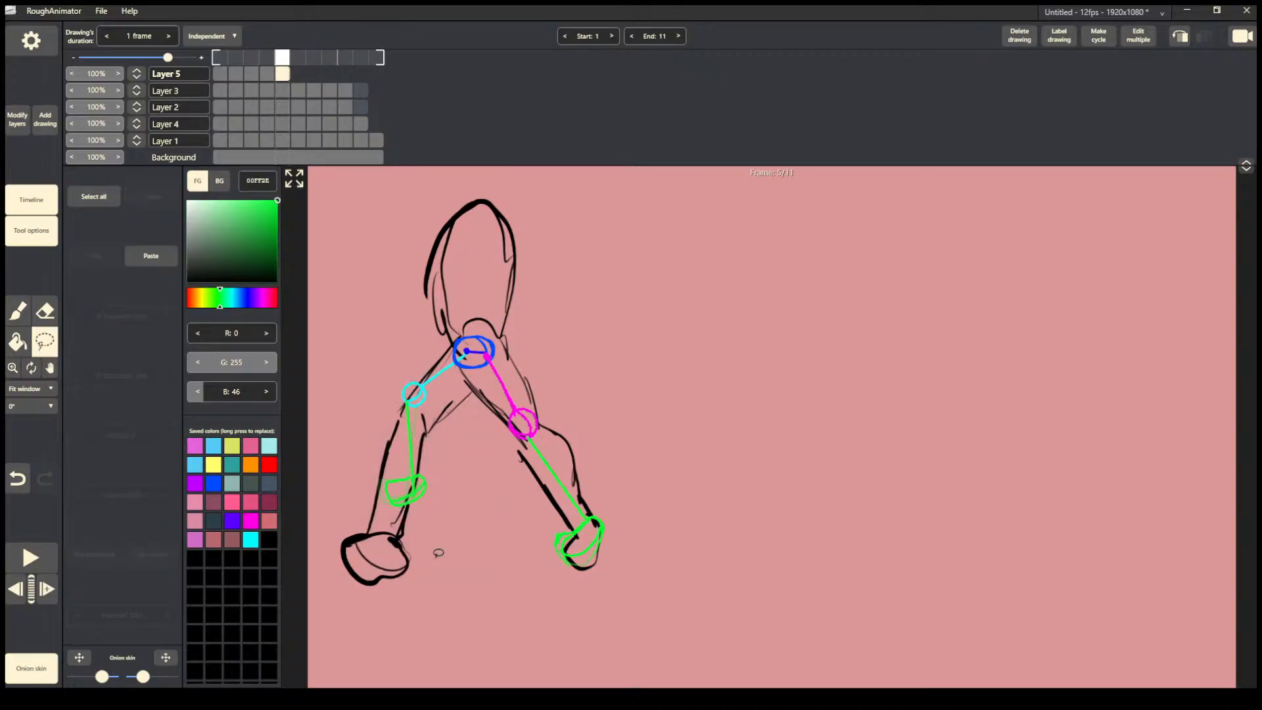
Paste the shin and foot below the cyan knee on frame 6, rotated -9° and moved 6 px in X and 47 px in Y.
key("Right")
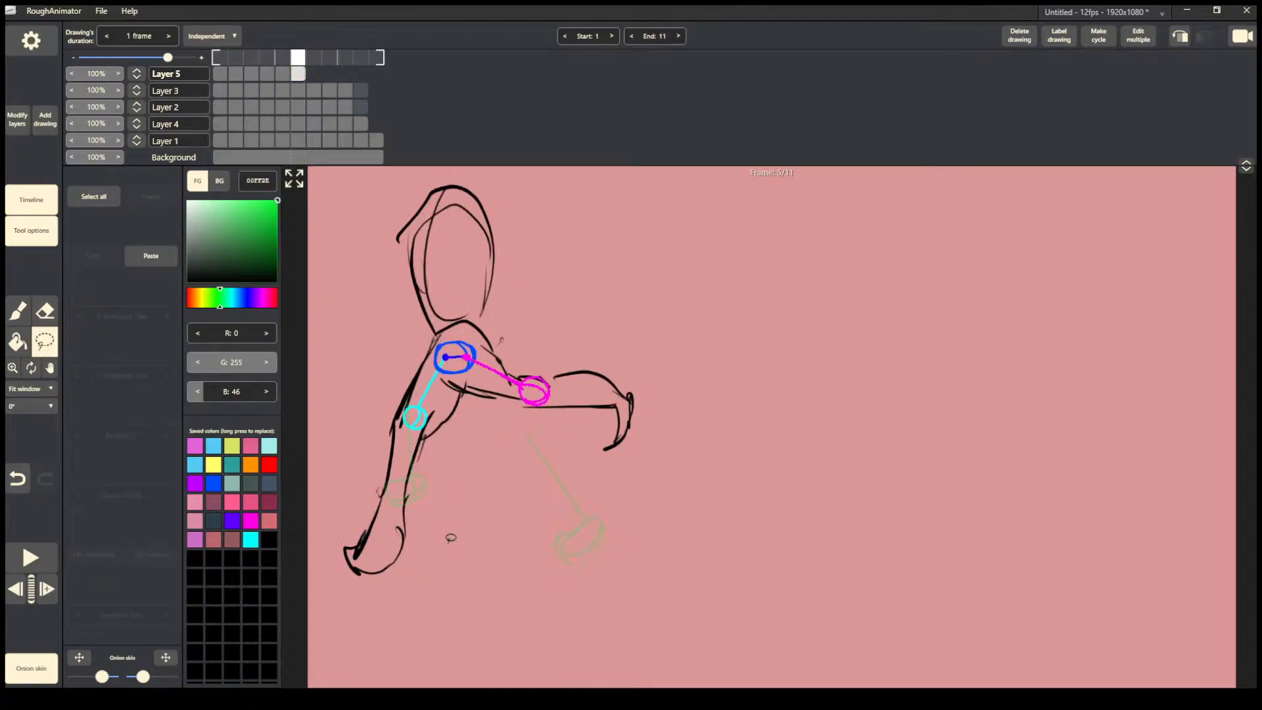
mouse_move(447, 533)
left_mouse_down()
mouse_move(415, 500)
mouse_move(411, 527)
left_mouse_up()
left_click_drag(468, 402, 455, 394)
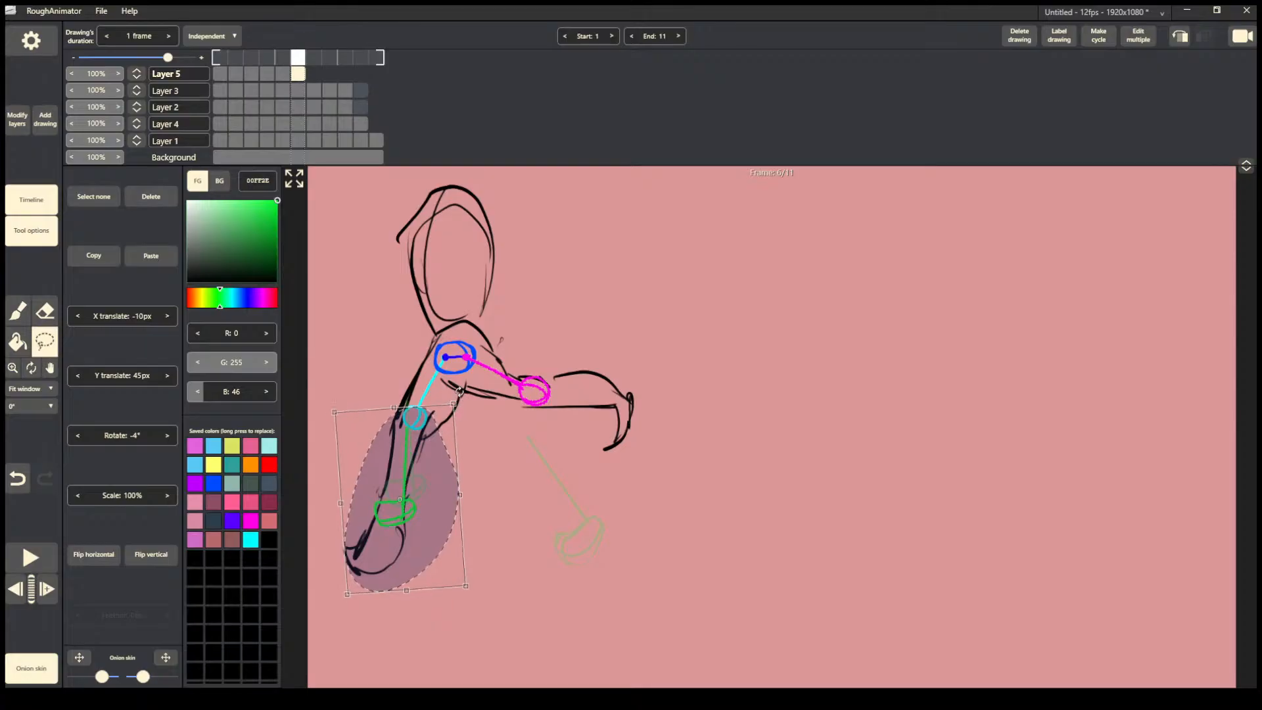
left_click_drag(413, 529, 430, 546)
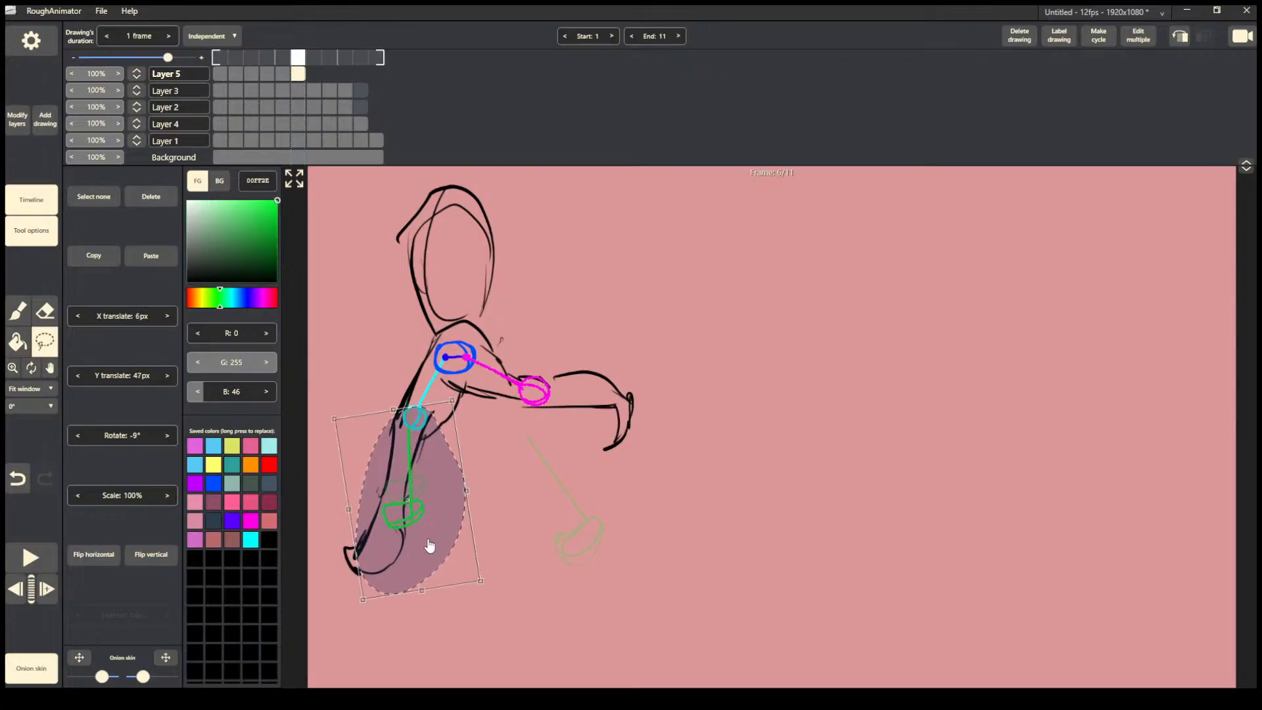
left_click(525, 526)
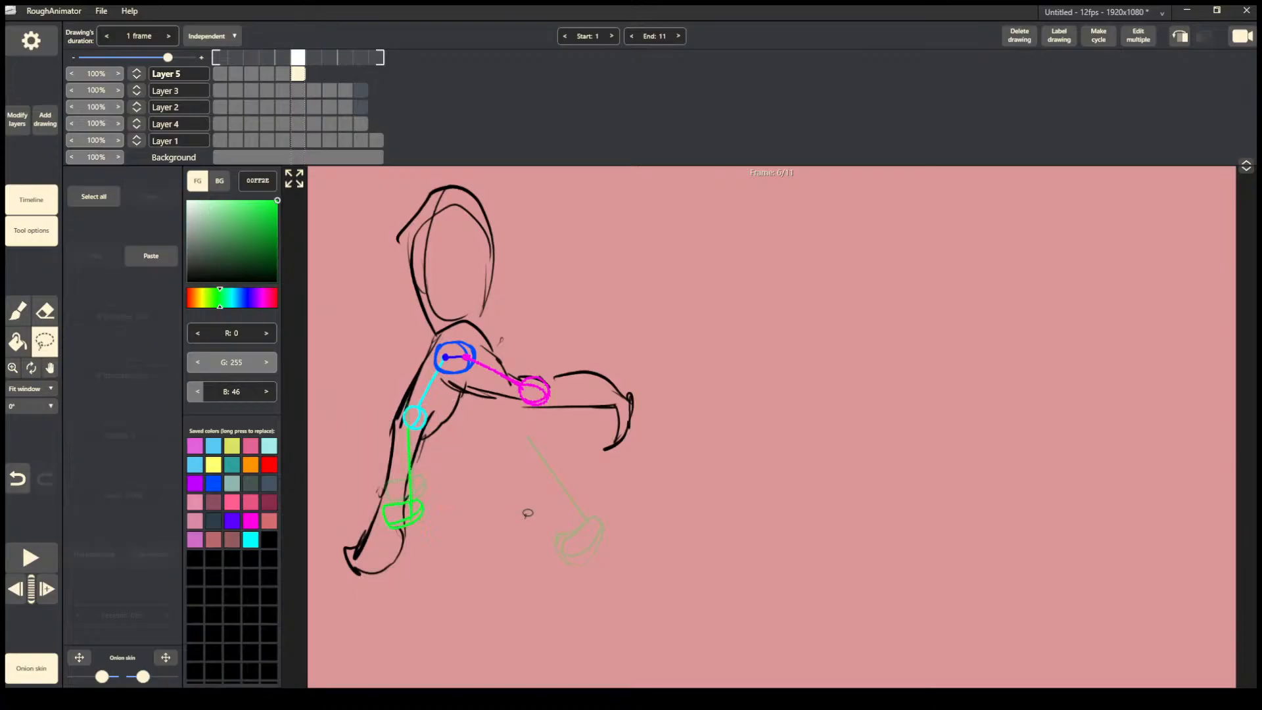
Copy the magenta-knee shin and foot from frame 5 to frame 6, rotated -56° and moved 113 px in X and -254 px in Y.
left_click(281, 62)
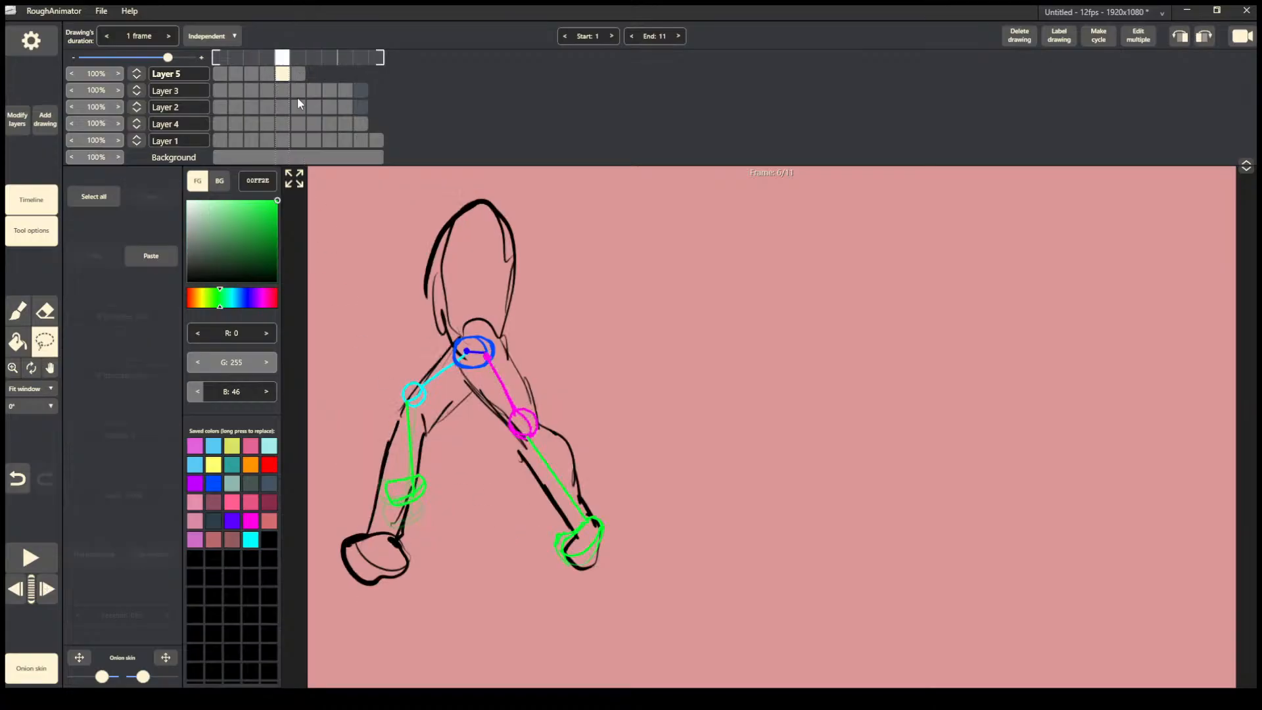
mouse_move(571, 398)
left_mouse_down()
mouse_move(498, 498)
mouse_move(643, 393)
left_mouse_up()
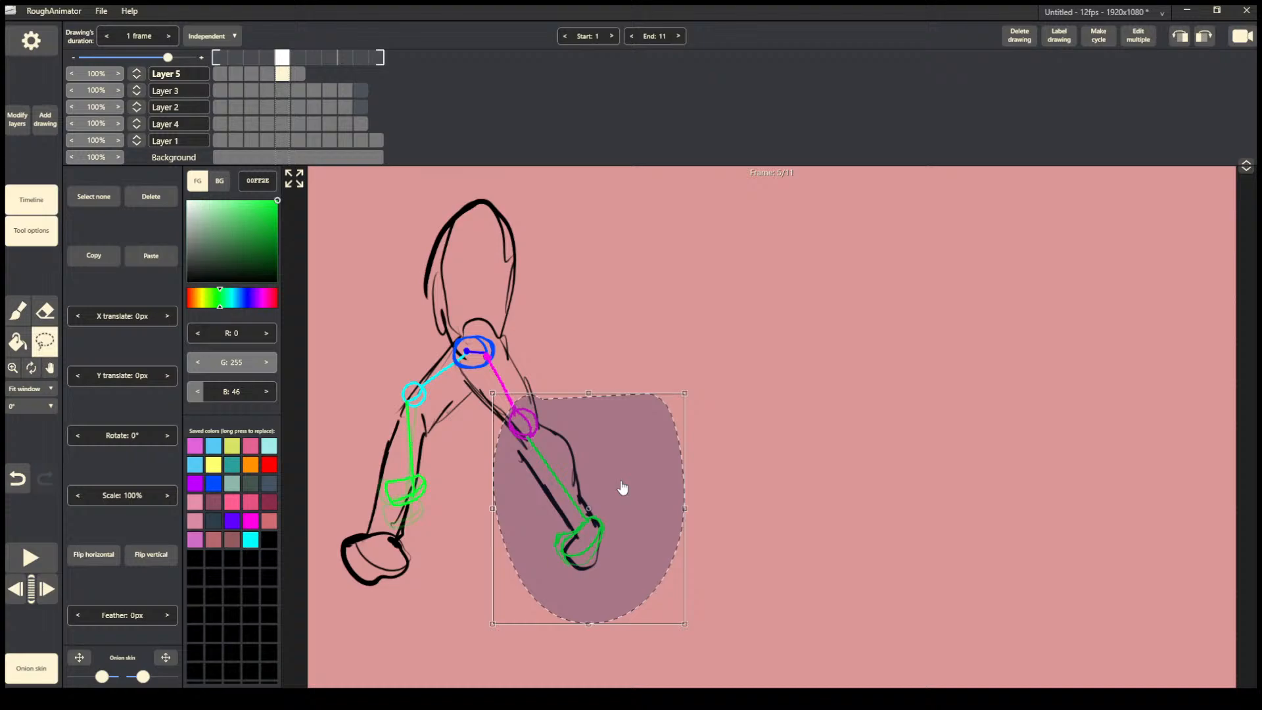
key("ctrl+c")
left_click(422, 530)
left_click(296, 73)
key("ctrl+v")
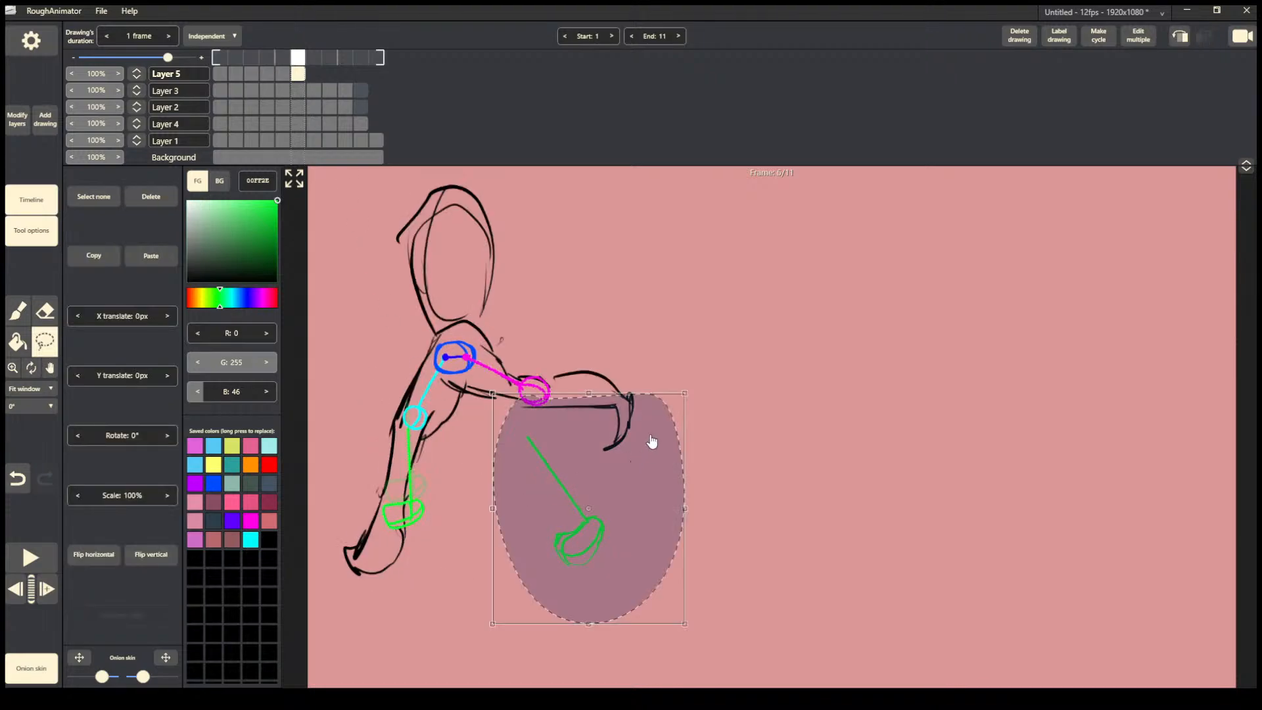
mouse_move(695, 378)
left_mouse_down()
mouse_move(650, 462)
mouse_move(673, 404)
left_mouse_up()
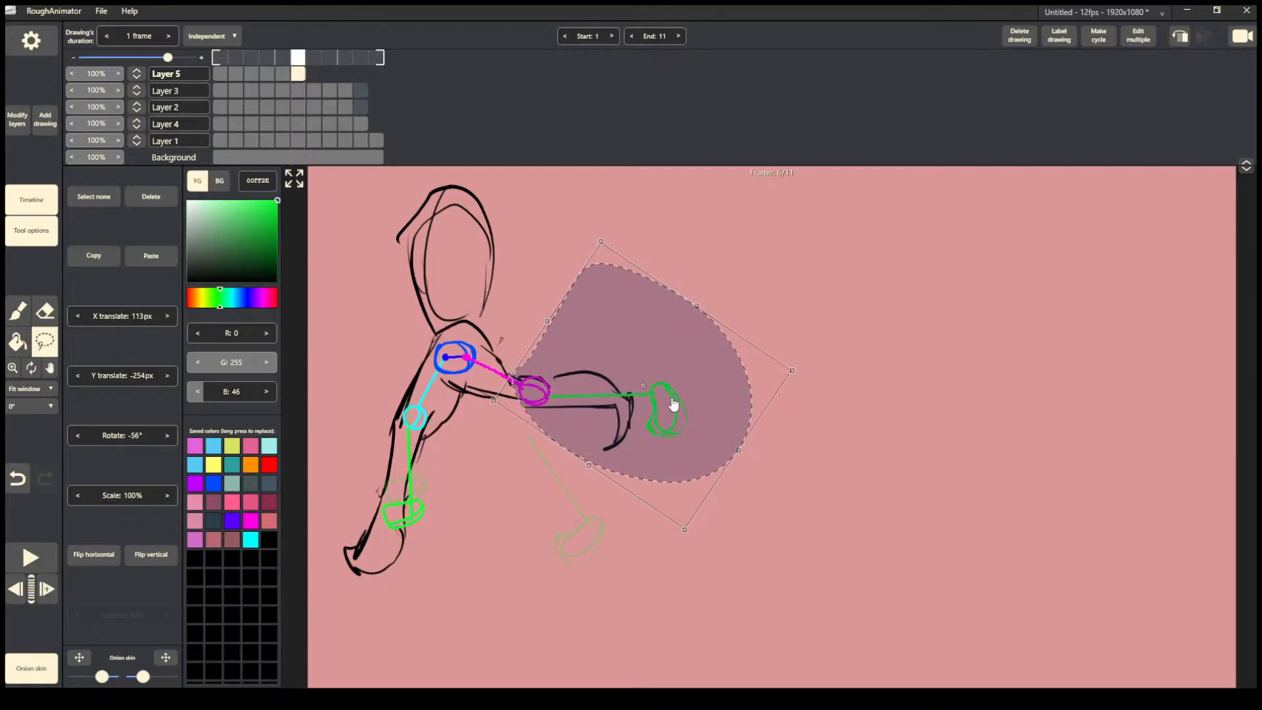
left_click(470, 527)
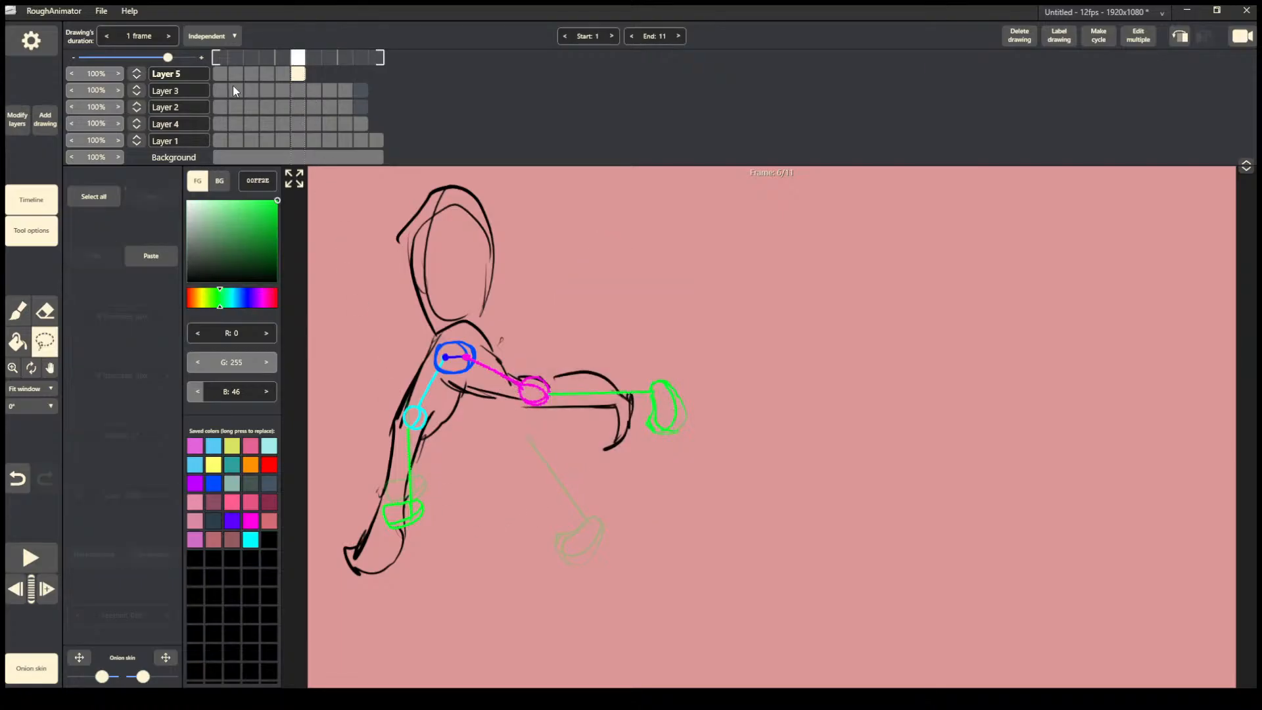
Copy the cyan-knee shin and foot from frame 6 to frame 7, moved 14 px in X and 2 px in Y.
key("Right")
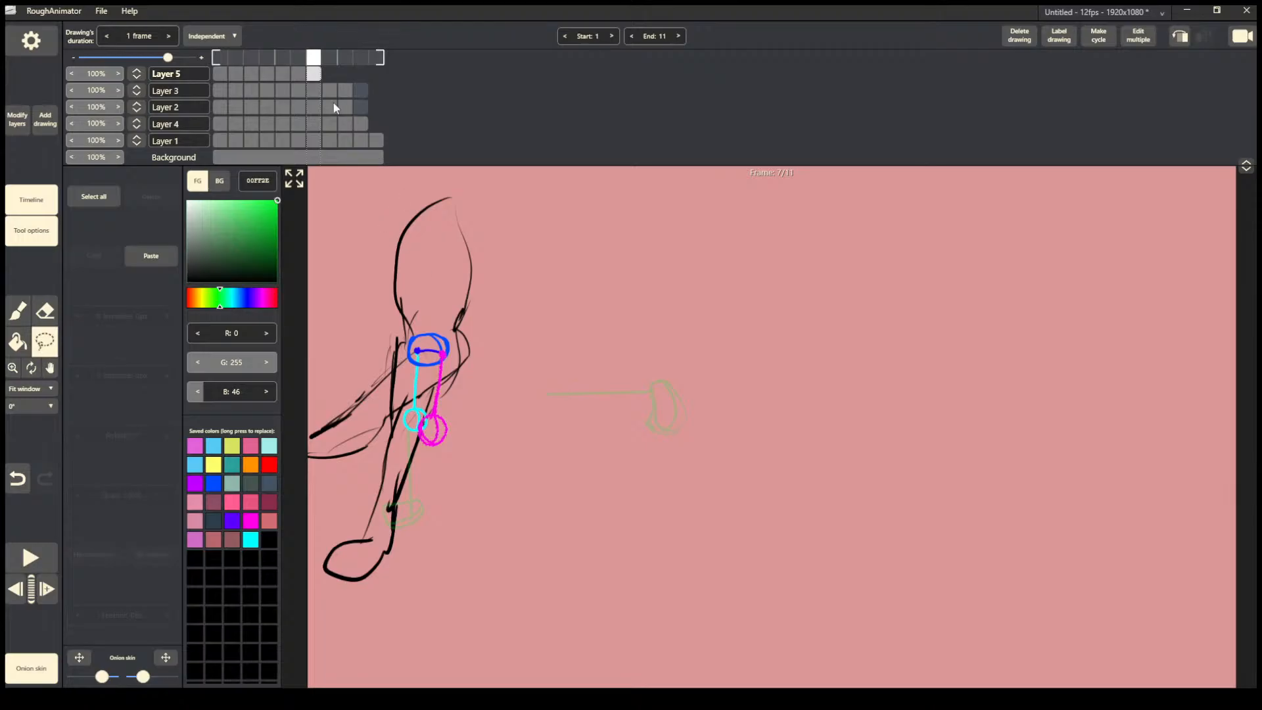
left_click(299, 74)
left_click_drag(395, 424, 413, 422)
key("Delete")
left_click(315, 73)
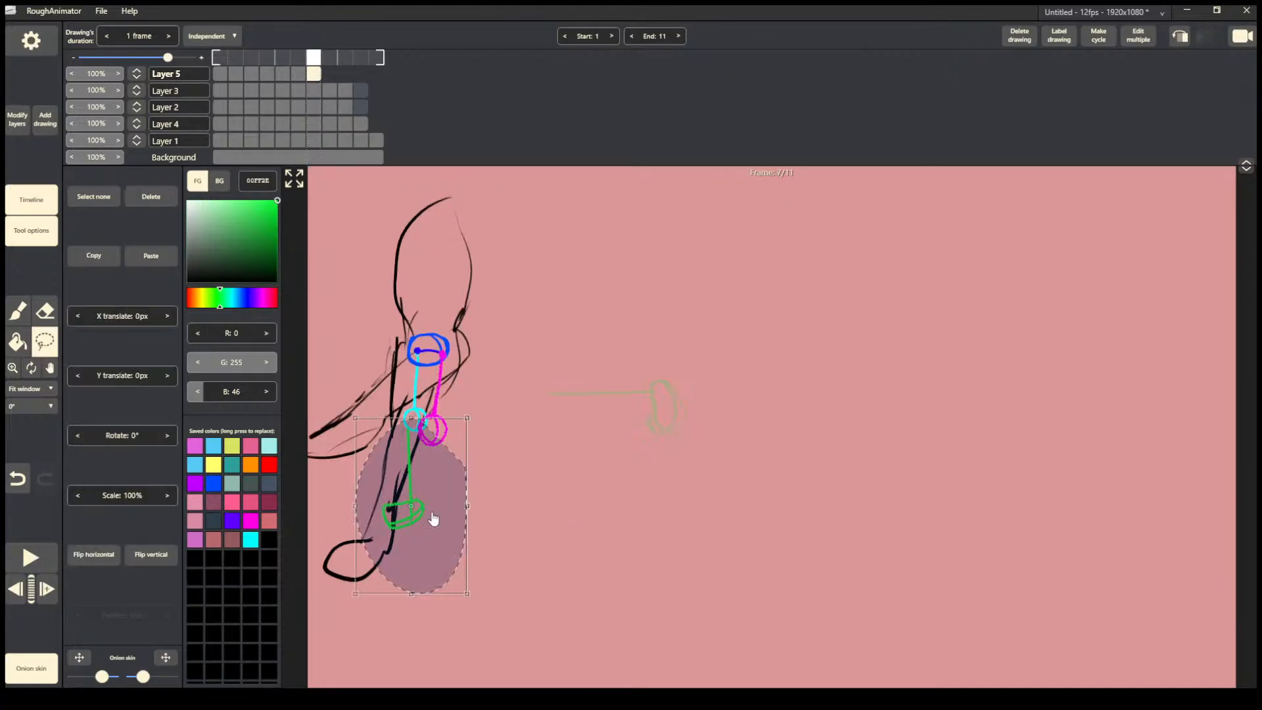
left_click_drag(436, 519, 430, 514)
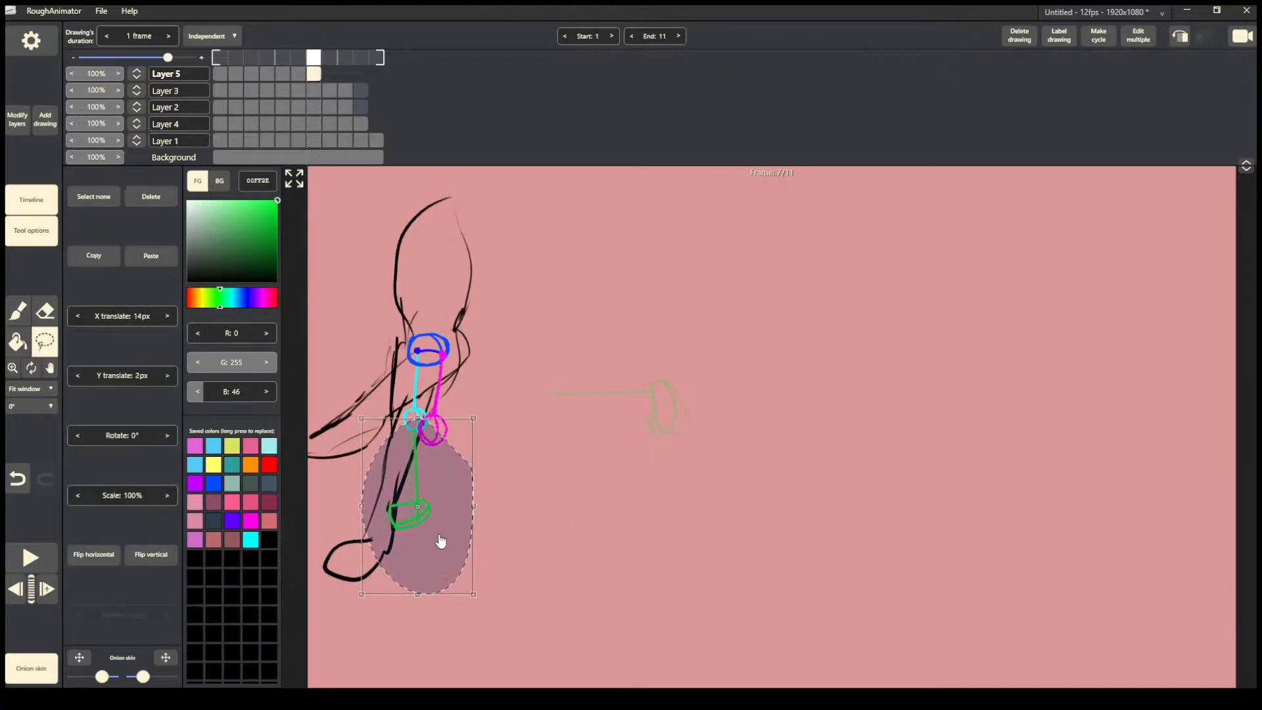
left_click(498, 488)
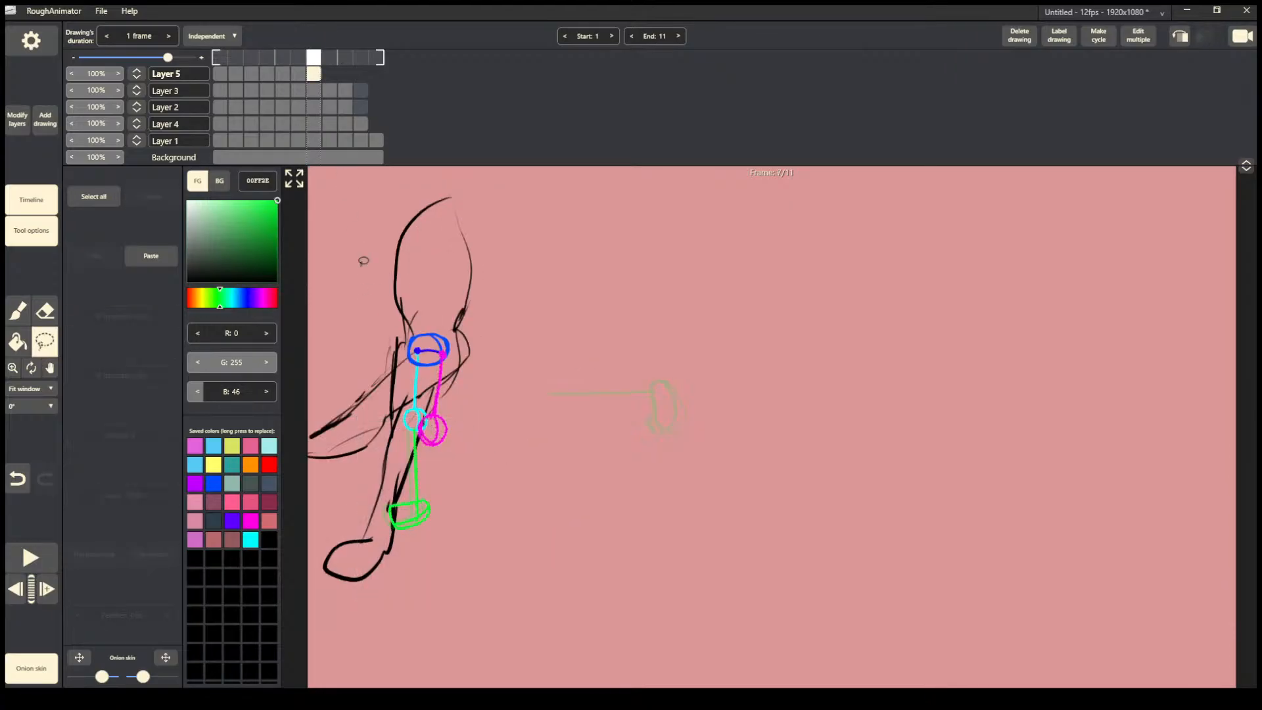
Copy the magenta-knee shin and foot from frame 6 to frame 7, rotated 54° and moved -369 px in X and 256 px in Y.
left_click(297, 74)
mouse_move(600, 340)
left_mouse_down()
mouse_move(677, 358)
mouse_move(595, 342)
left_mouse_up()
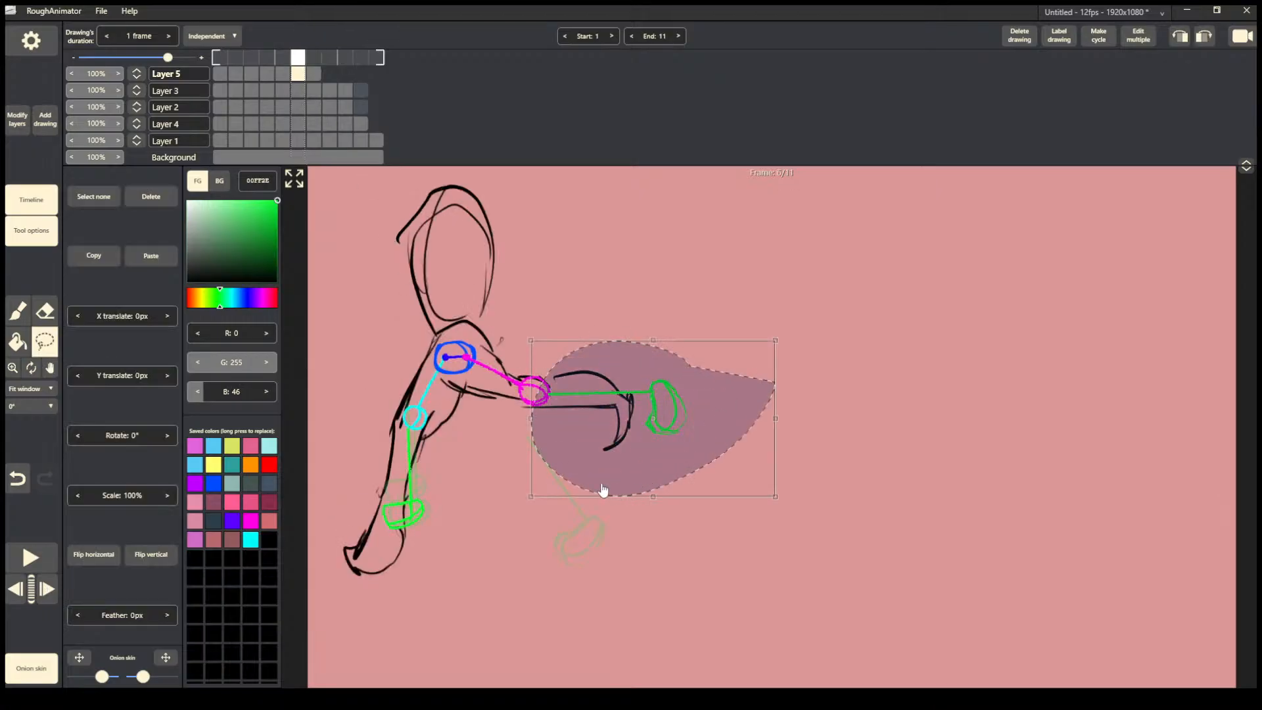
left_click(315, 59)
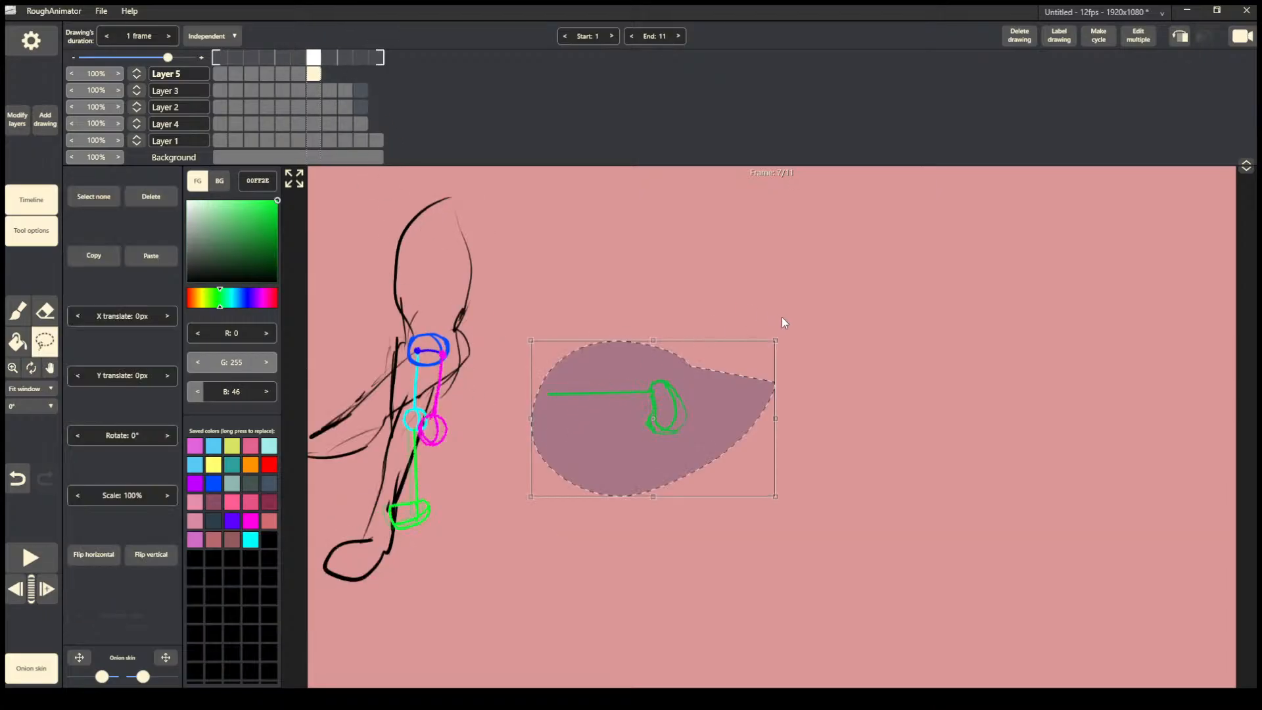
mouse_move(794, 327)
left_mouse_down()
mouse_move(715, 445)
mouse_move(485, 524)
mouse_move(492, 567)
left_mouse_up()
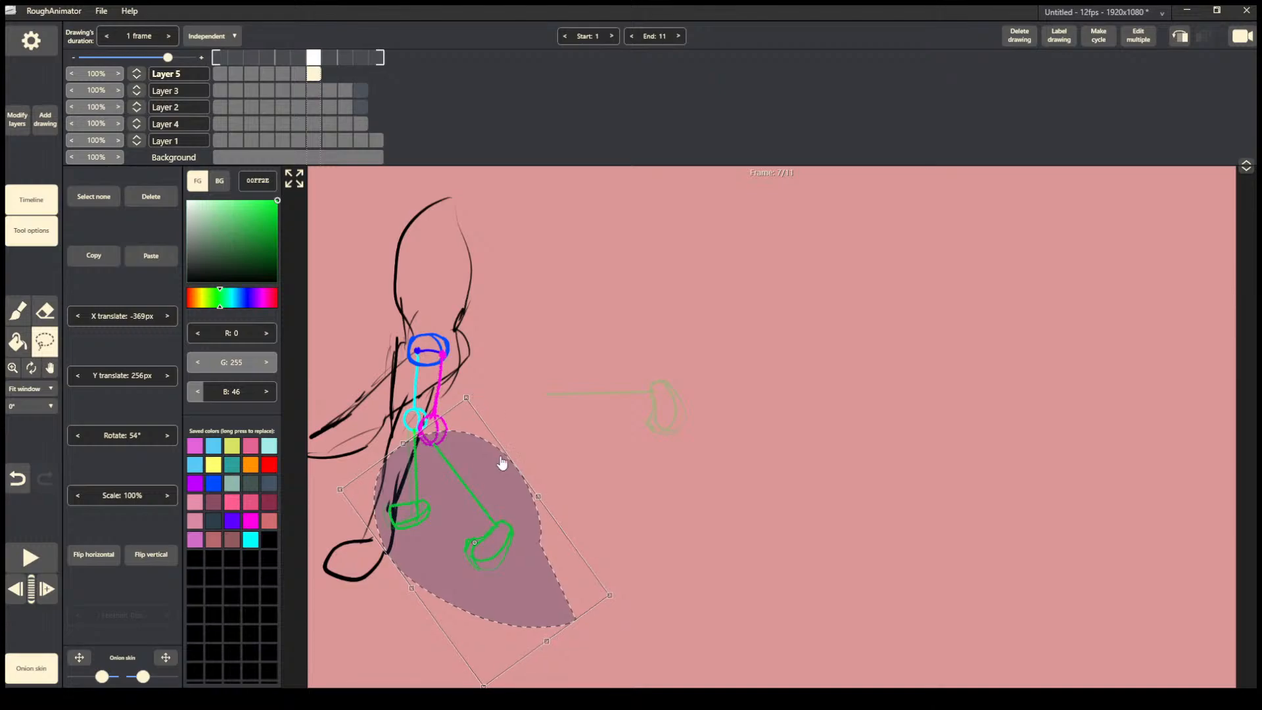
left_click(537, 429)
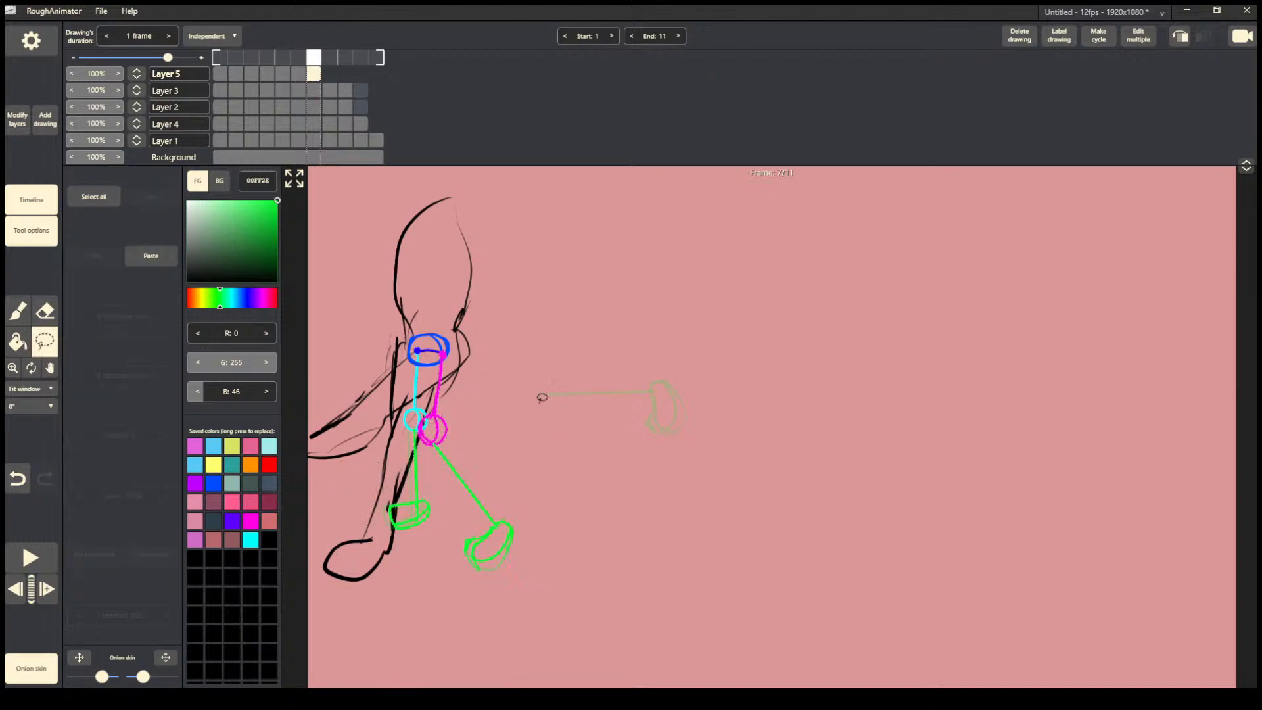
Paste the shin and foot below the magenta knee on frame 8, rotated 123° and moved -832 px in X and 114 px in Y.
key("Right")
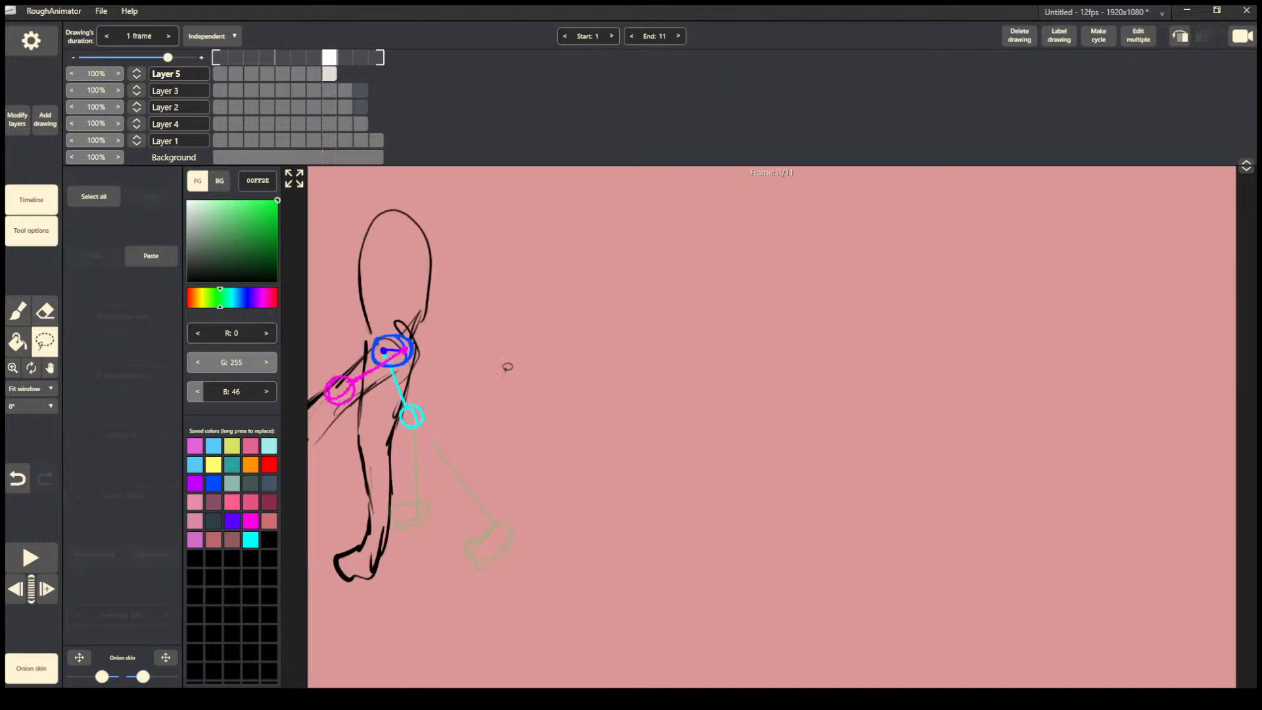
left_click_drag(687, 361, 776, 382)
mouse_move(791, 333)
left_mouse_down()
mouse_move(812, 384)
mouse_move(659, 467)
mouse_move(266, 496)
left_mouse_up()
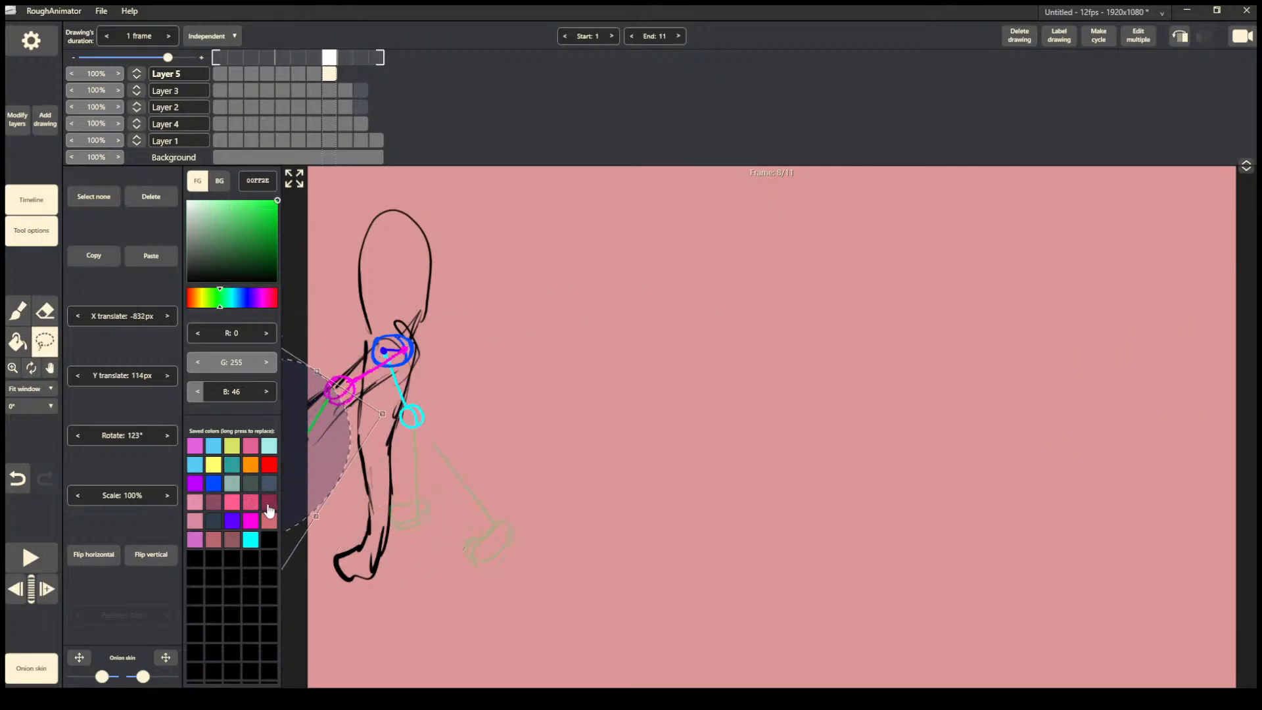
left_click(356, 527)
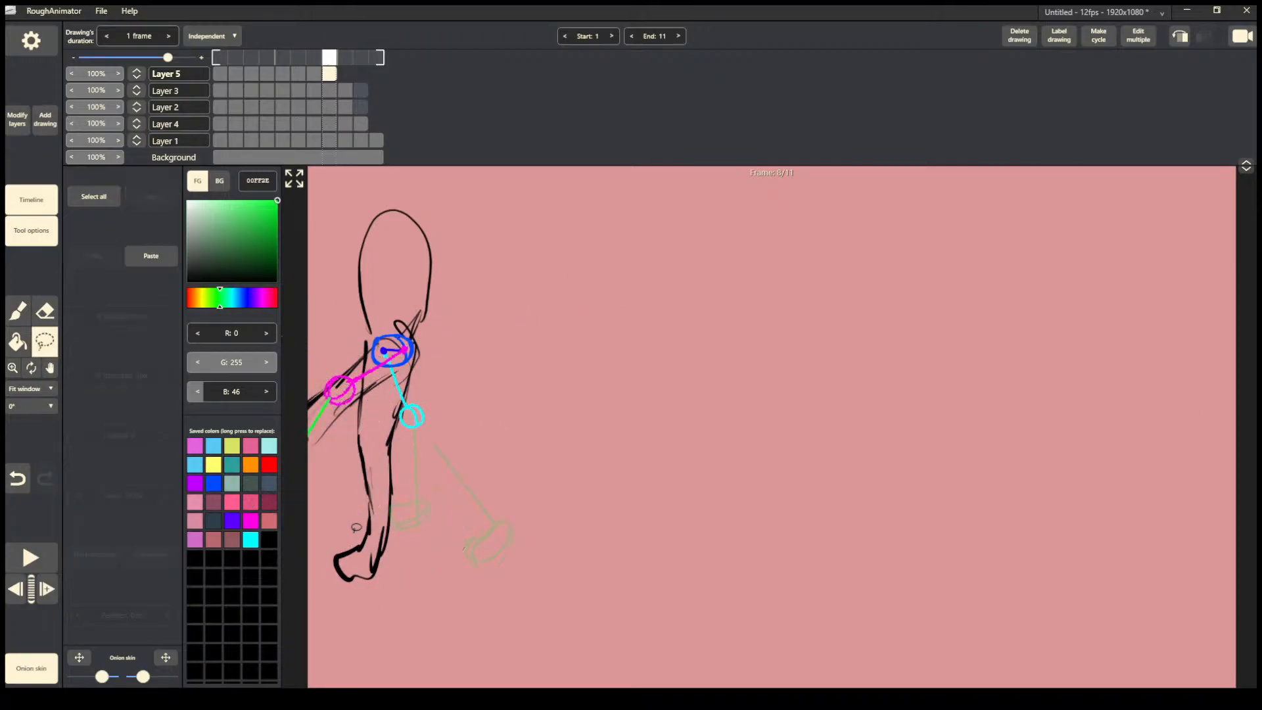
Copy the cyan-knee shin and foot from frame 7 to frame 8.
left_click(314, 108)
mouse_move(409, 415)
left_mouse_down()
mouse_move(385, 532)
mouse_move(442, 460)
mouse_move(430, 427)
left_mouse_up()
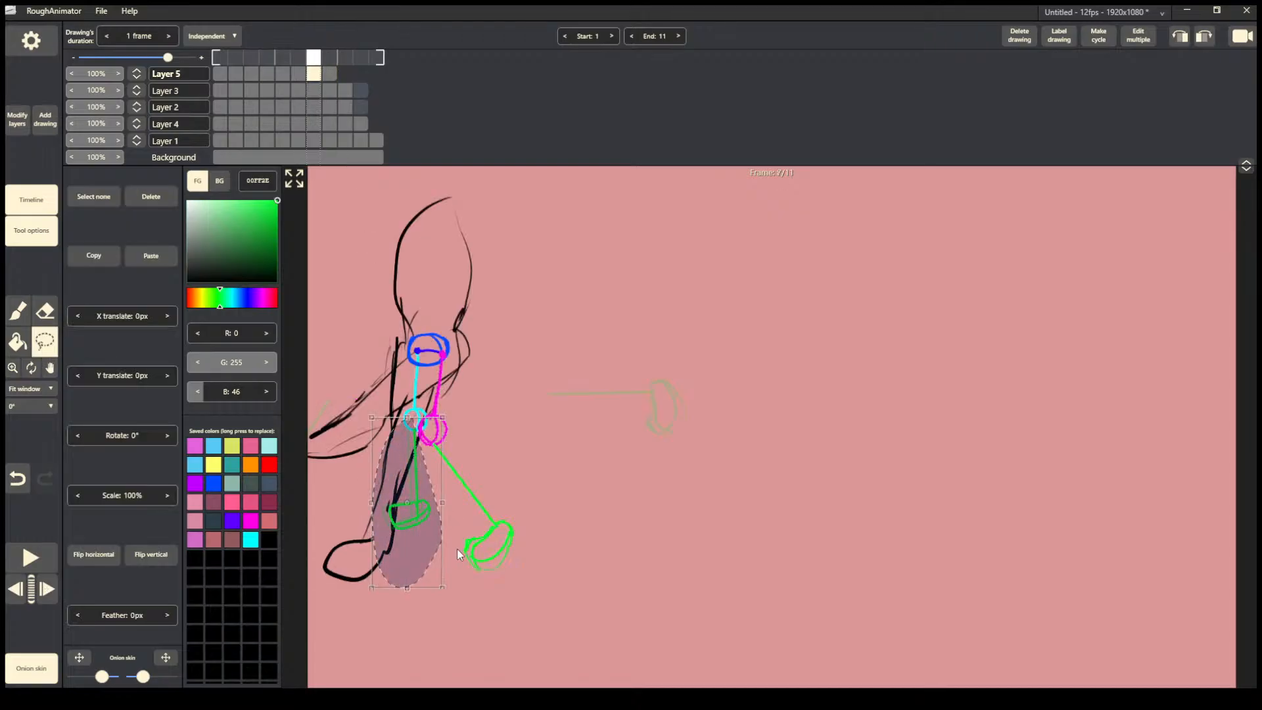
key("Right")
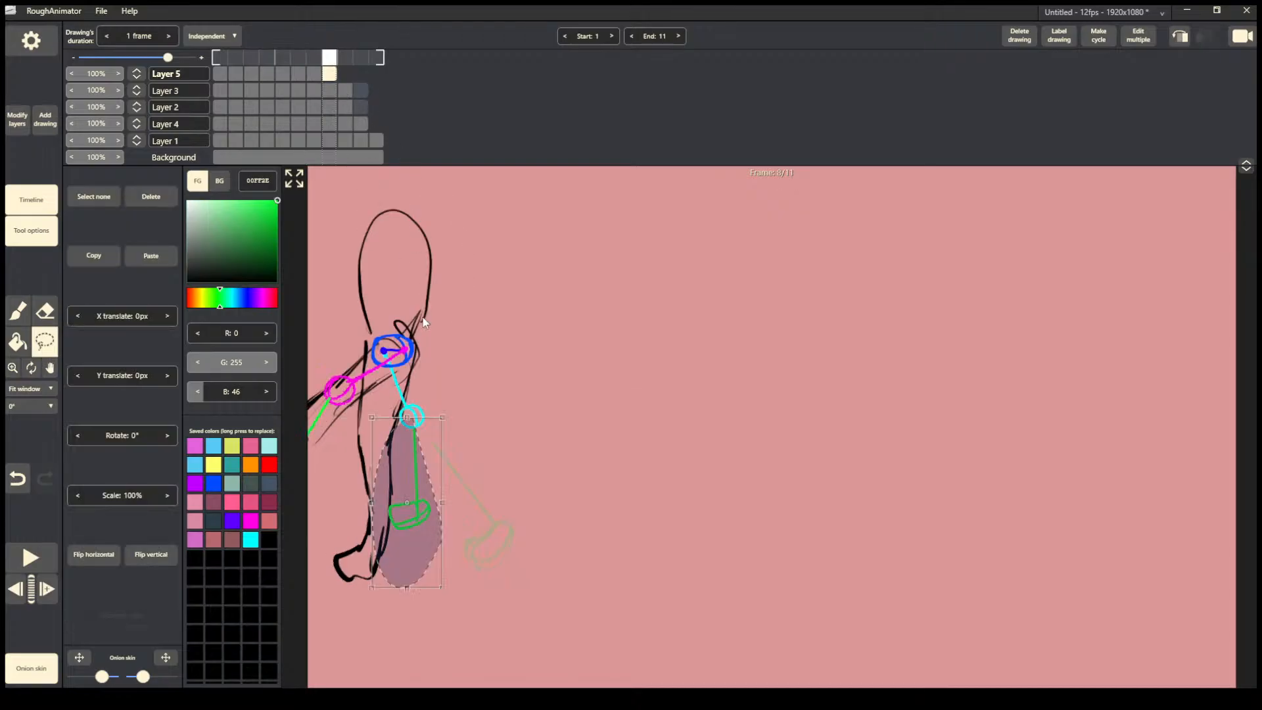
left_click_drag(450, 412, 460, 422)
left_click_drag(411, 514, 437, 512)
left_click(451, 458)
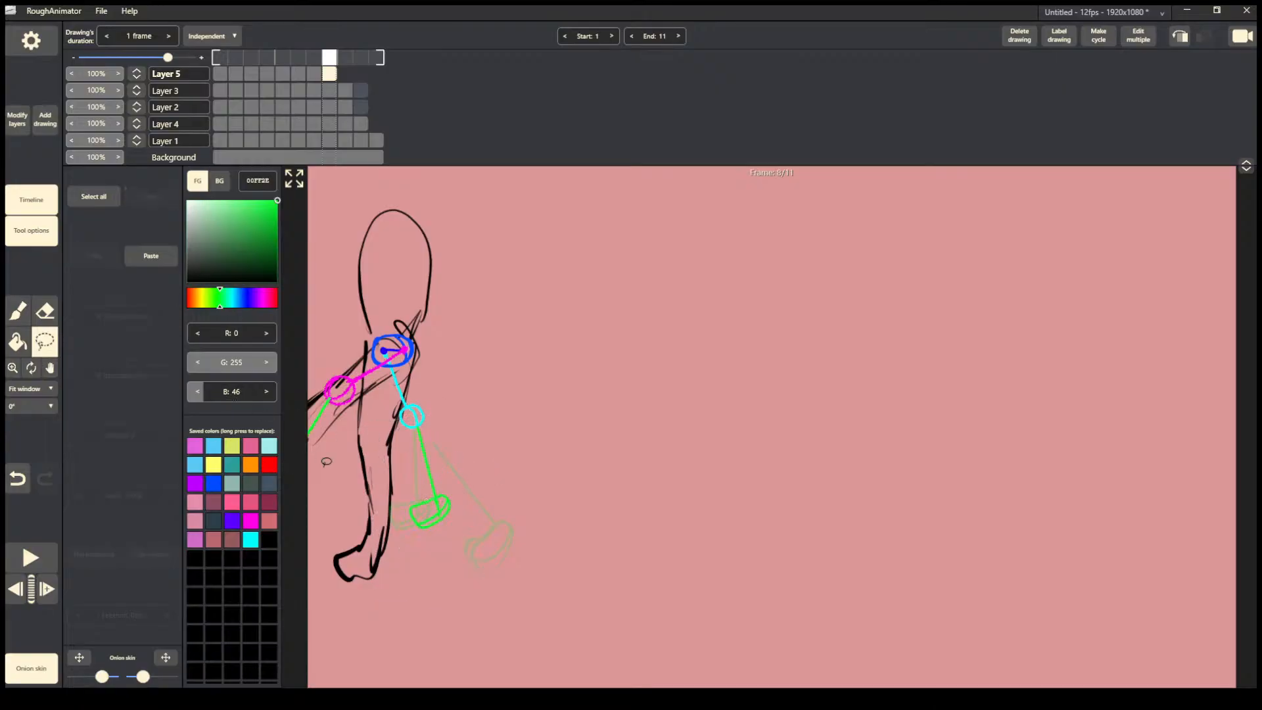
key("ctrl+z")
key("ctrl+z")
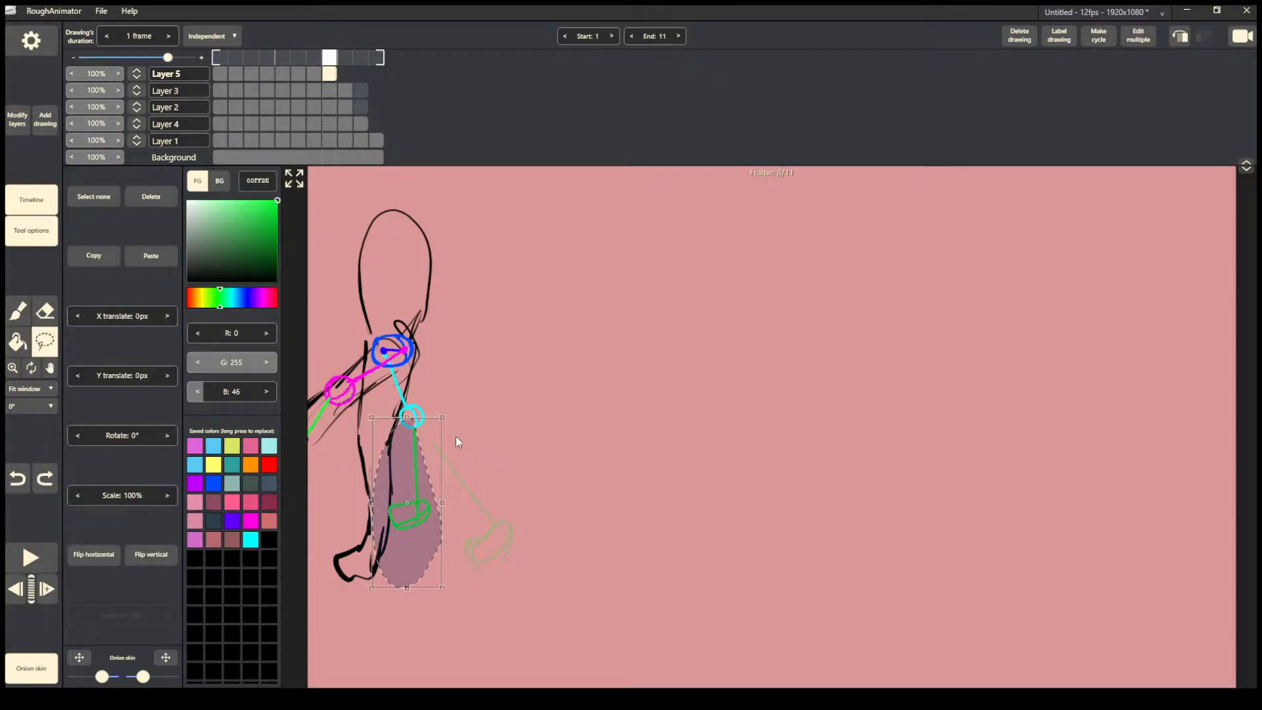
key("ctrl+z")
Rotate the pasted shin and foot below the cyan knee on frame 8 by -7°.
mouse_move(427, 422)
left_mouse_down()
mouse_move(352, 481)
mouse_move(479, 501)
left_mouse_up()
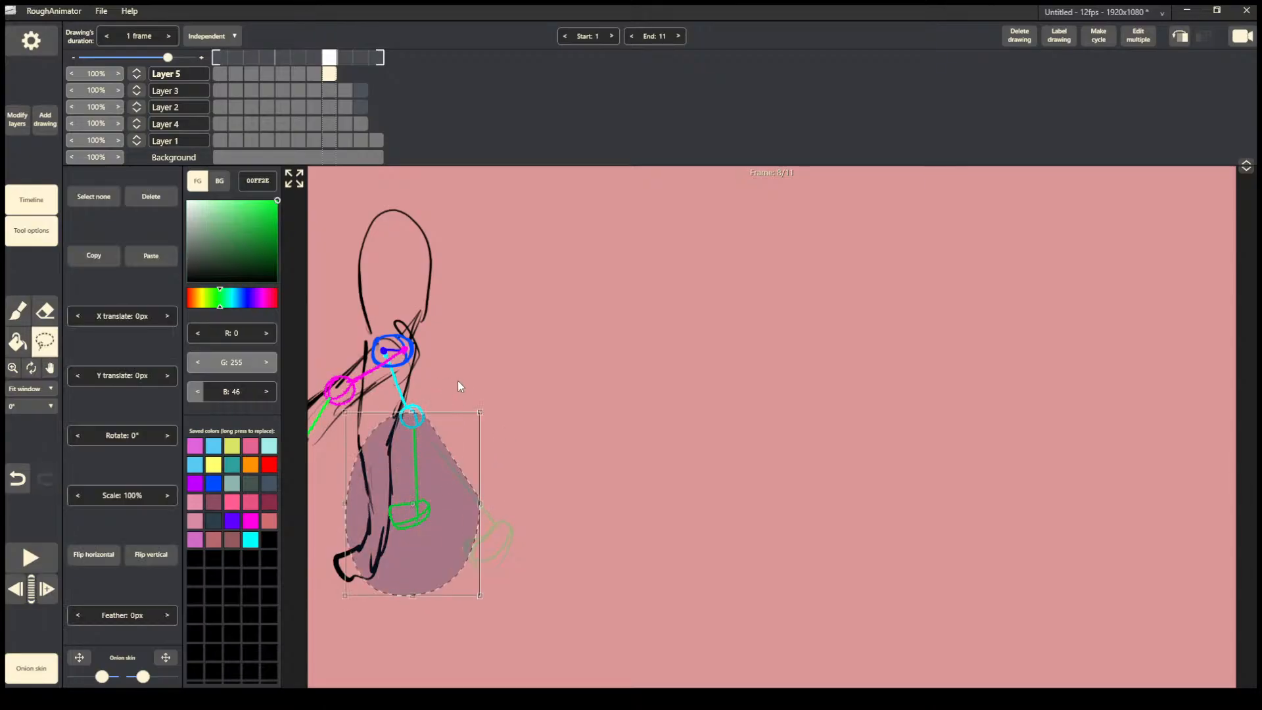
left_click_drag(489, 403, 475, 396)
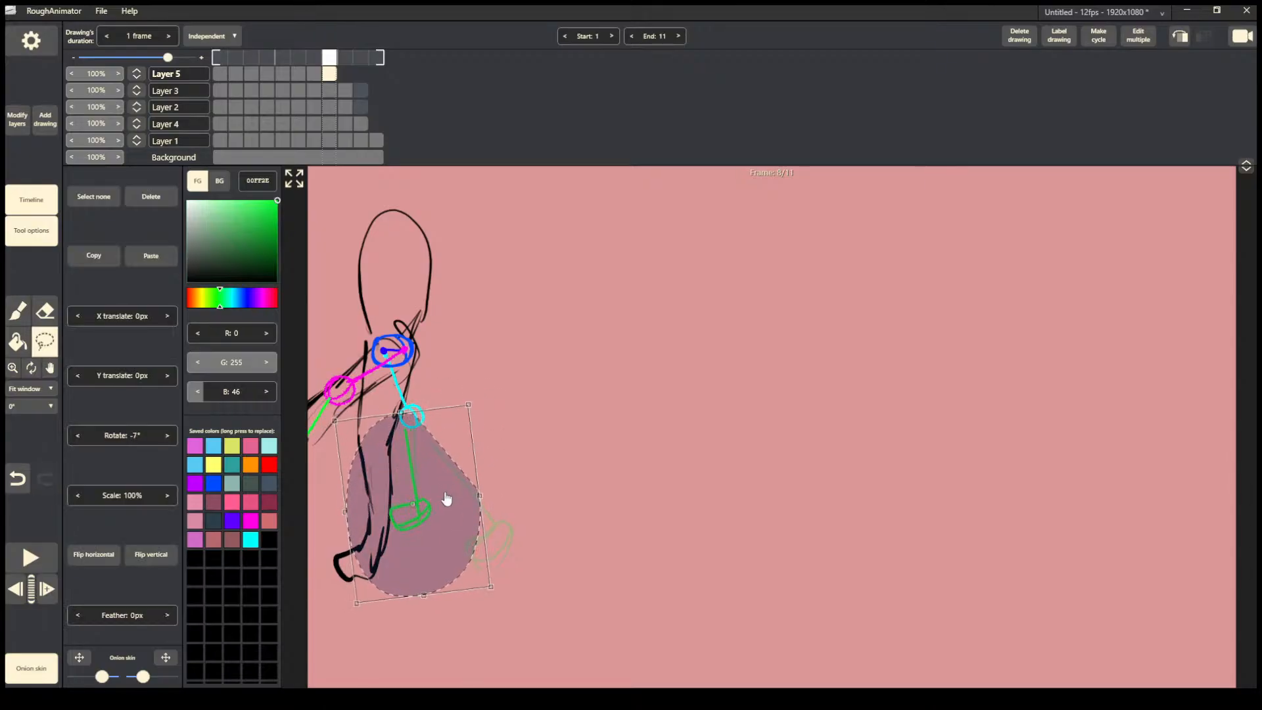
left_click(520, 375)
Move the hip and thigh guides with the surrounding sketch on frame 8, across Layers 1 to 4, by -25 px in X and -5 px in Y.
left_click(333, 95)
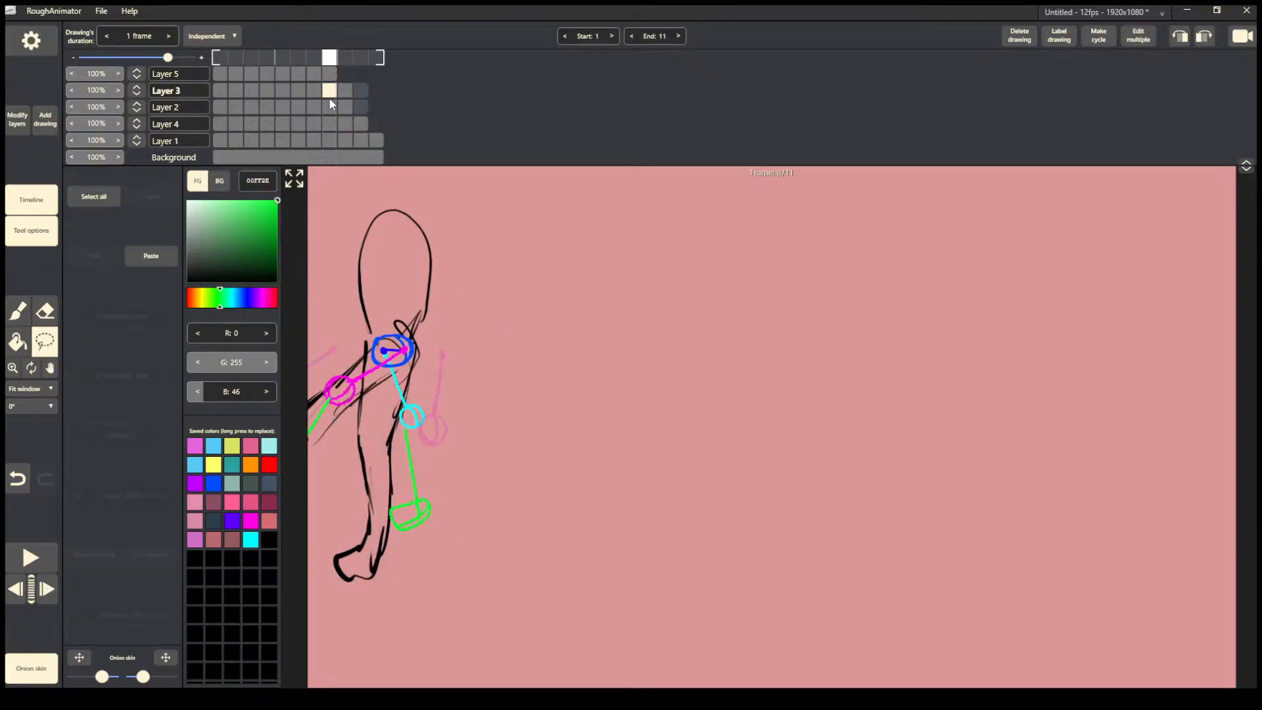
left_click(1137, 36)
left_click_drag(331, 94, 335, 146)
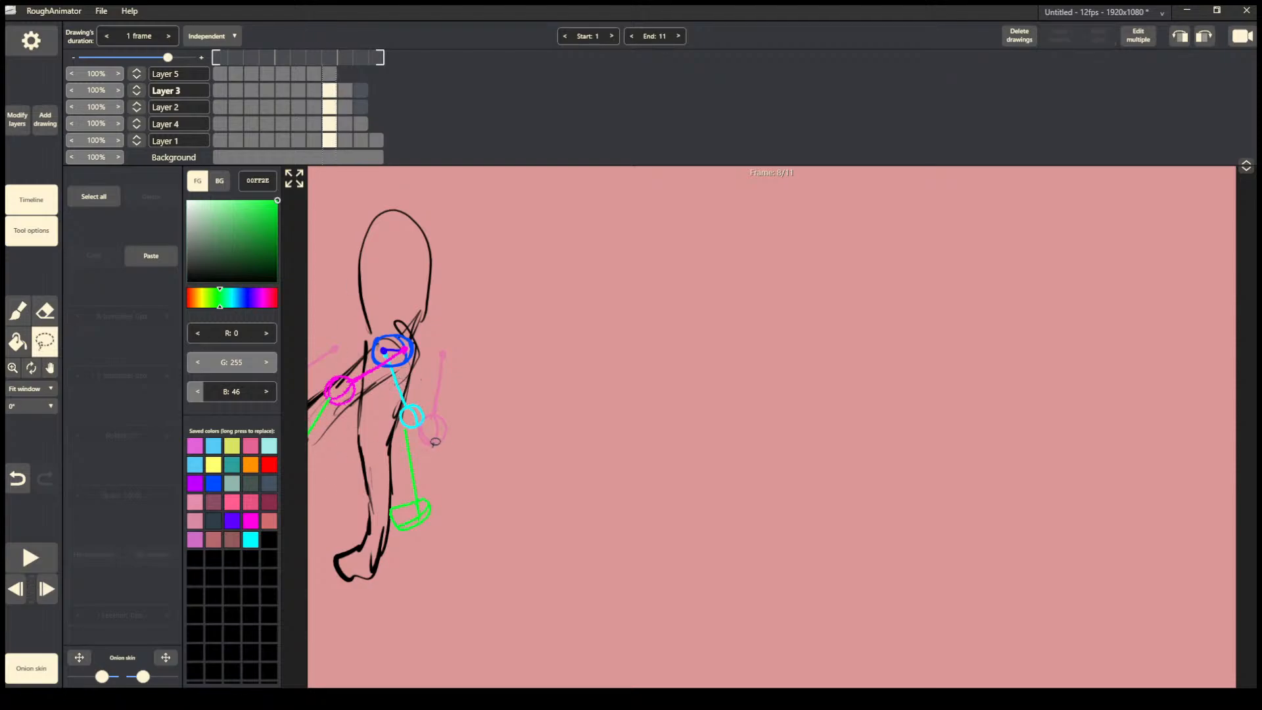
mouse_move(420, 312)
left_mouse_down()
mouse_move(307, 389)
mouse_move(420, 461)
mouse_move(441, 434)
mouse_move(442, 402)
mouse_move(398, 429)
mouse_move(399, 417)
left_mouse_up()
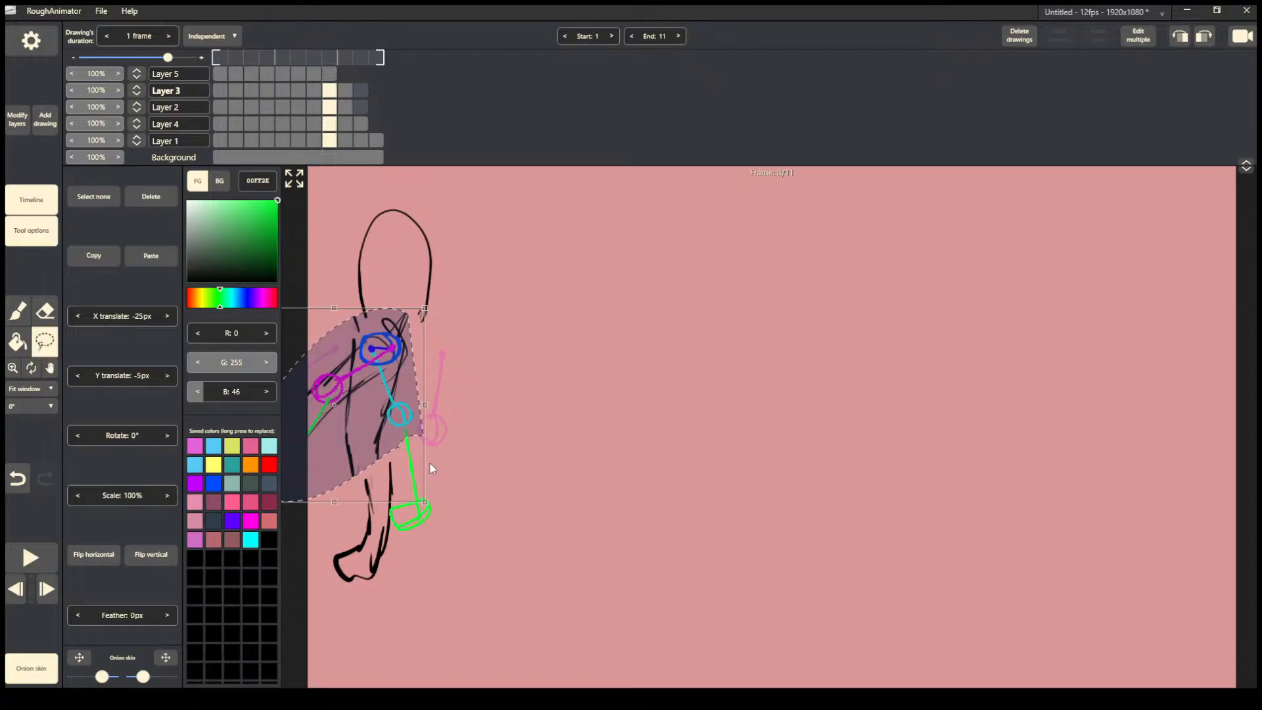
left_click(477, 463)
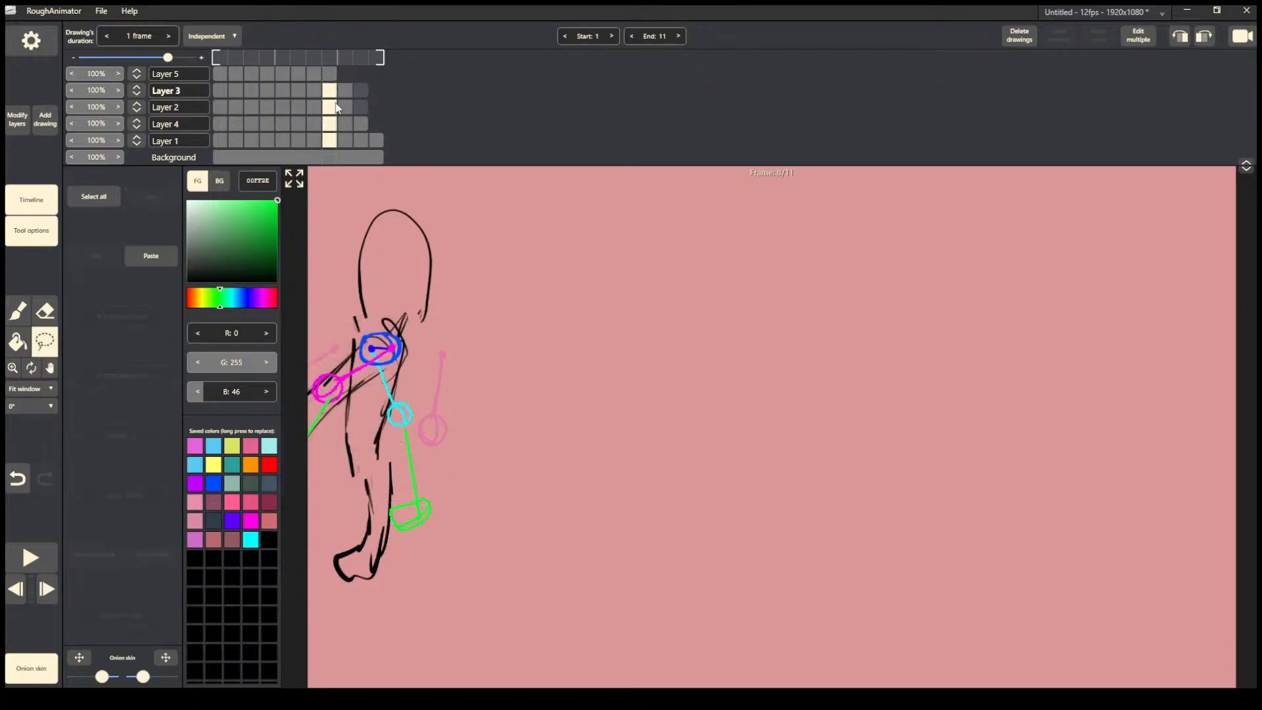
left_click(328, 94)
left_click(328, 75)
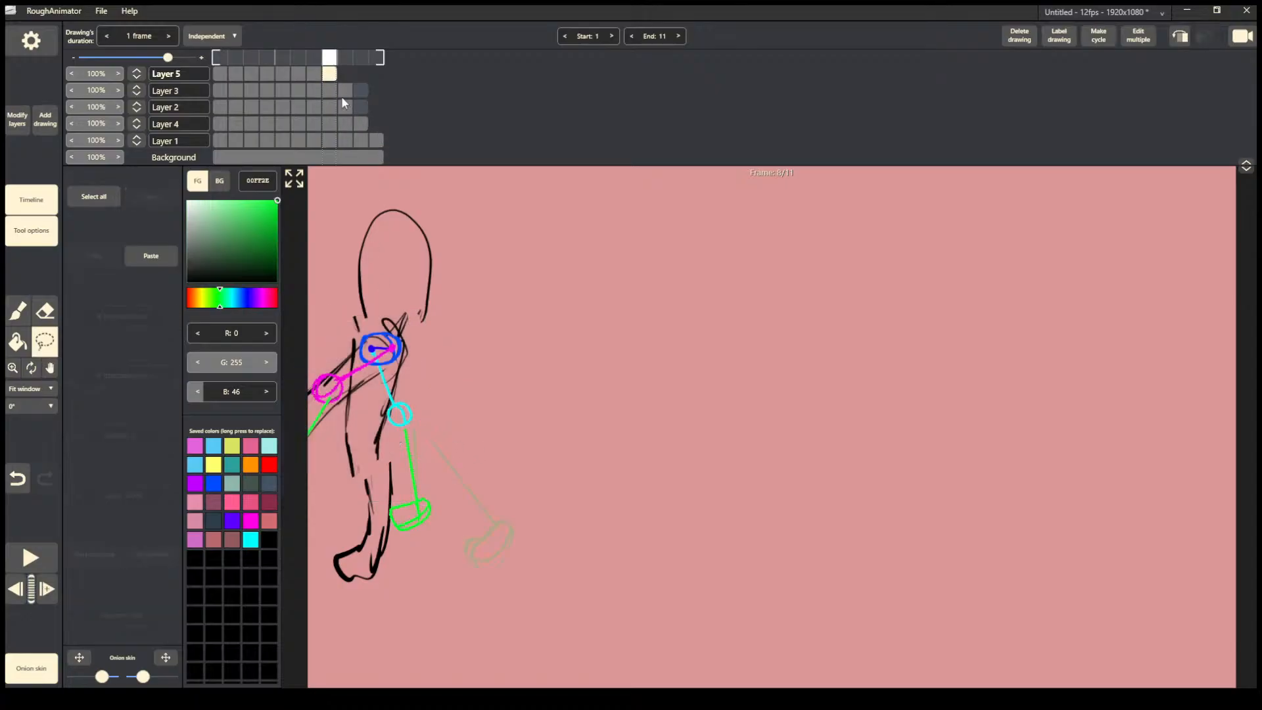
mouse_move(398, 445)
left_mouse_down()
mouse_move(420, 433)
mouse_move(451, 535)
left_mouse_up()
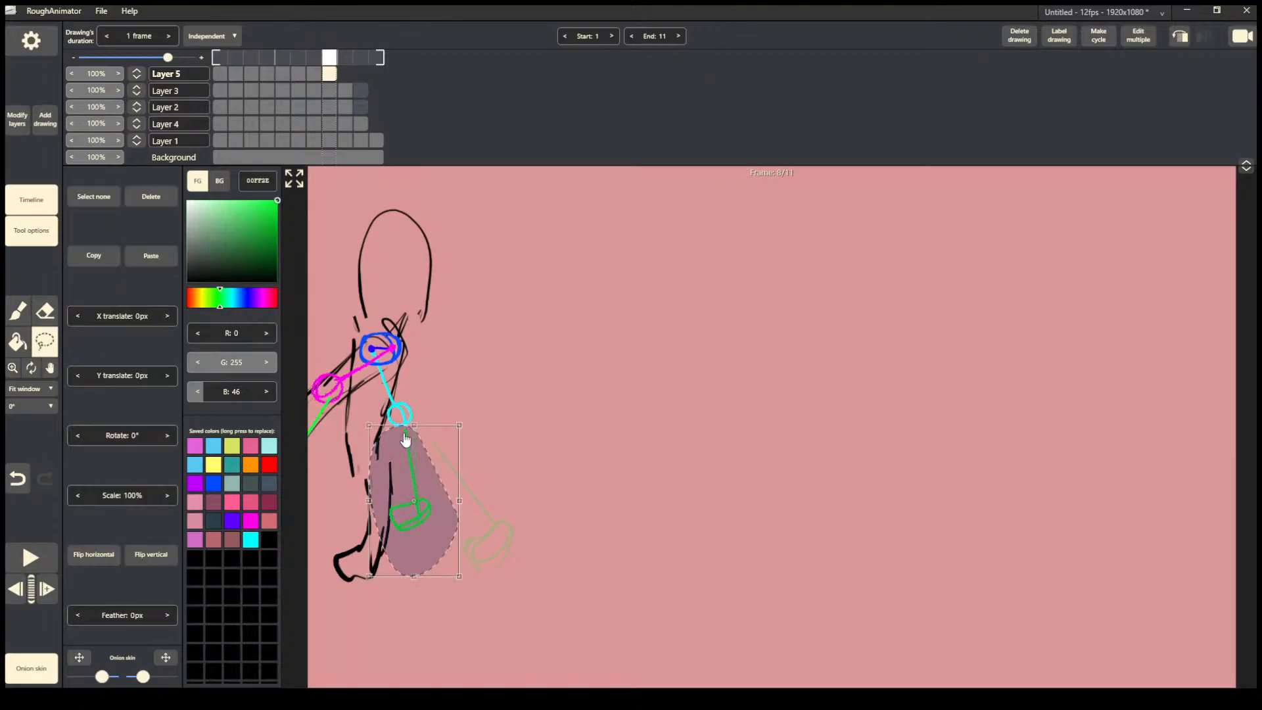
left_click(495, 349)
Edit frame 8 of Layers 2, 3 and 4 together and move the hip and both thigh guides slightly down.
left_click(337, 93)
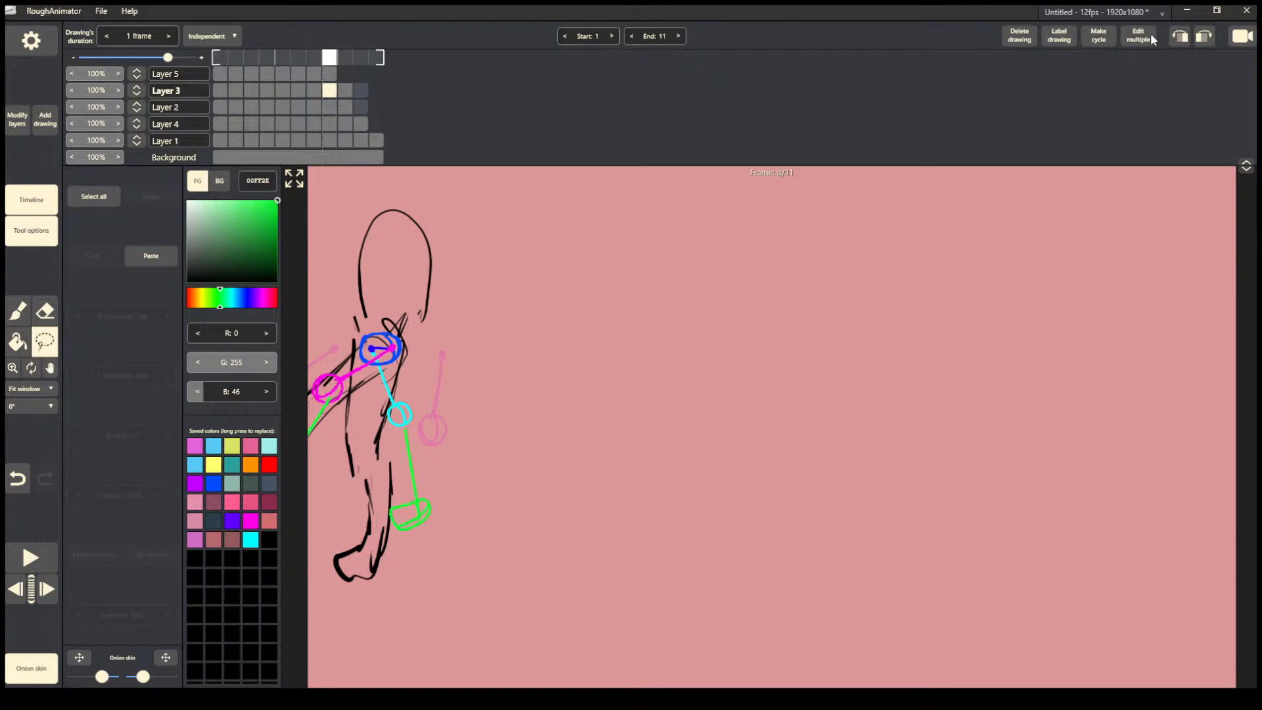
left_click(329, 124)
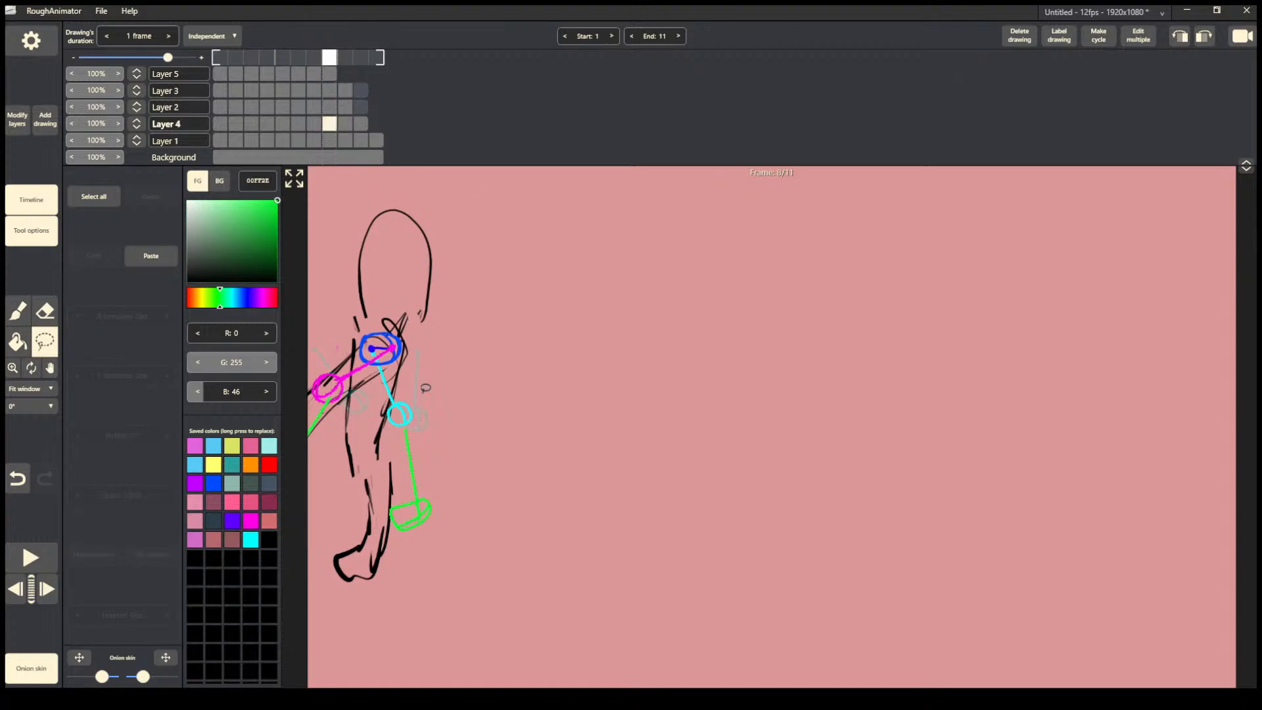
left_click(1131, 34)
left_click_drag(332, 123, 333, 87)
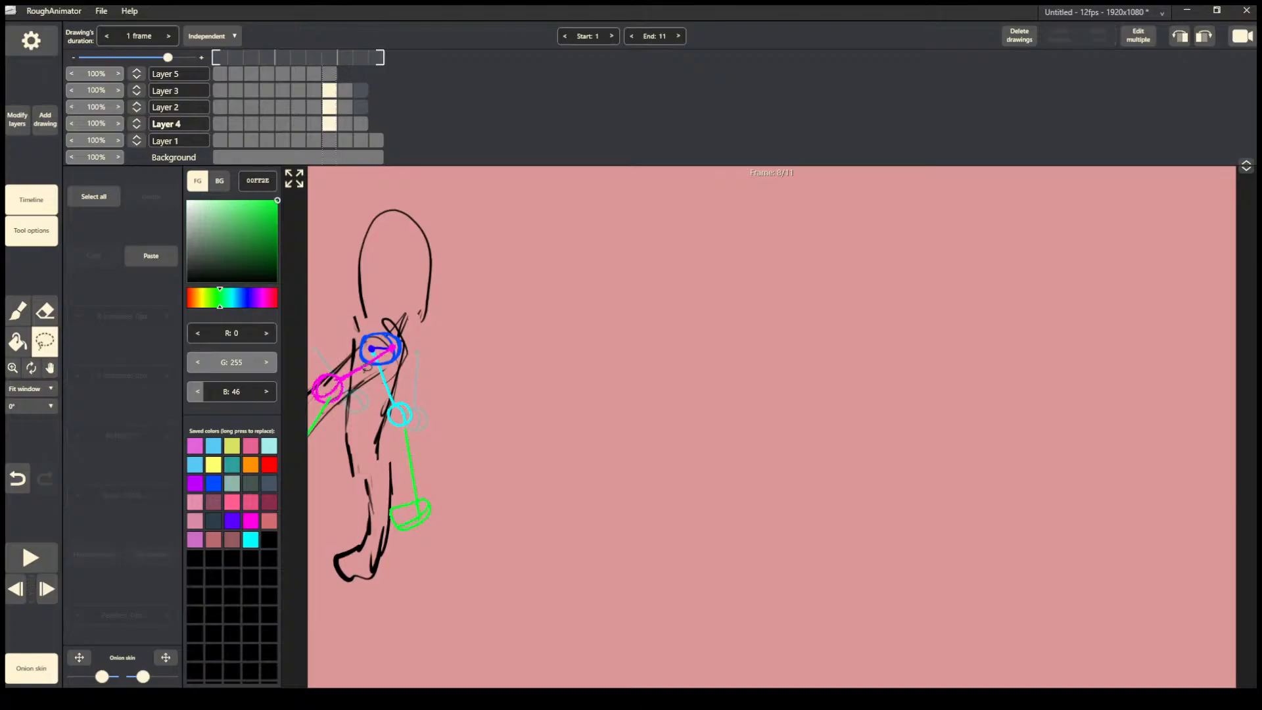
mouse_move(398, 304)
left_mouse_down()
mouse_move(309, 394)
mouse_move(395, 429)
mouse_move(421, 282)
mouse_move(399, 306)
left_mouse_up()
left_click_drag(425, 383, 422, 387)
left_click(490, 462)
mouse_move(416, 298)
left_mouse_down()
mouse_move(394, 286)
mouse_move(506, 413)
mouse_move(446, 410)
left_mouse_up()
left_click(513, 429)
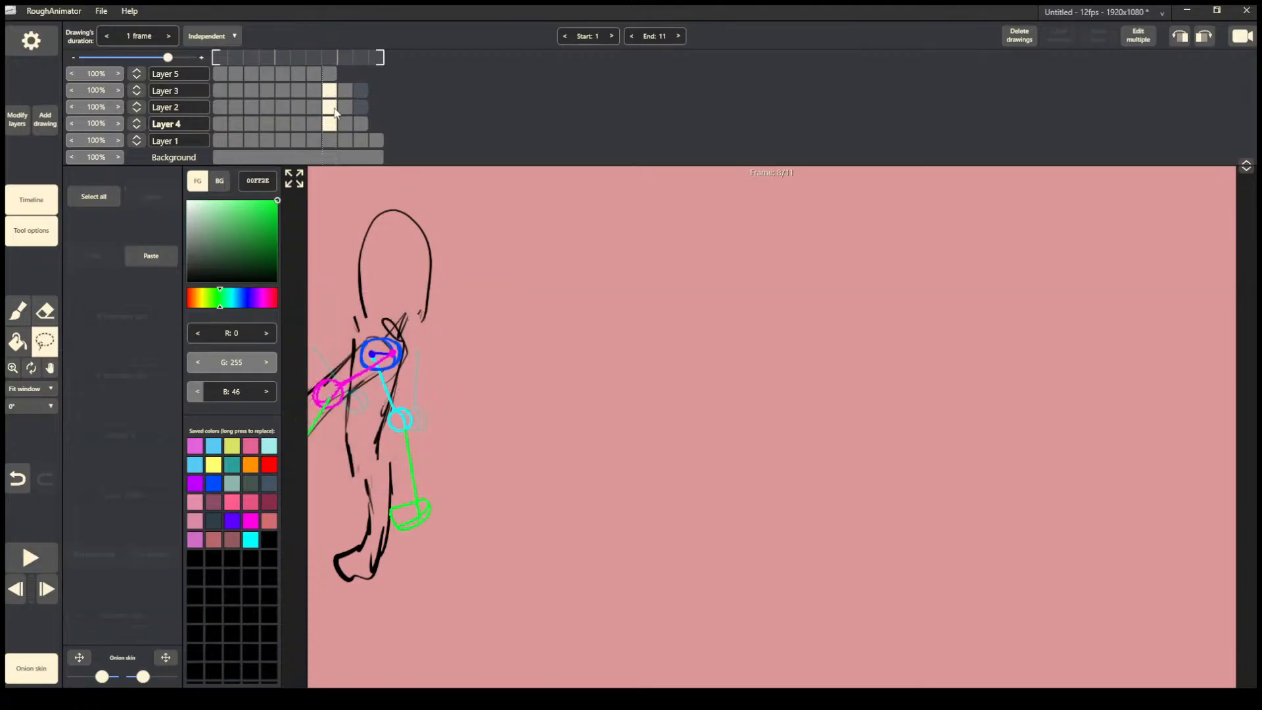
Rotate the cyan-knee shin and foot on frame 8 of Layer 5 by -5° and move them 6 px in X and -1 px in Y.
left_click(330, 74)
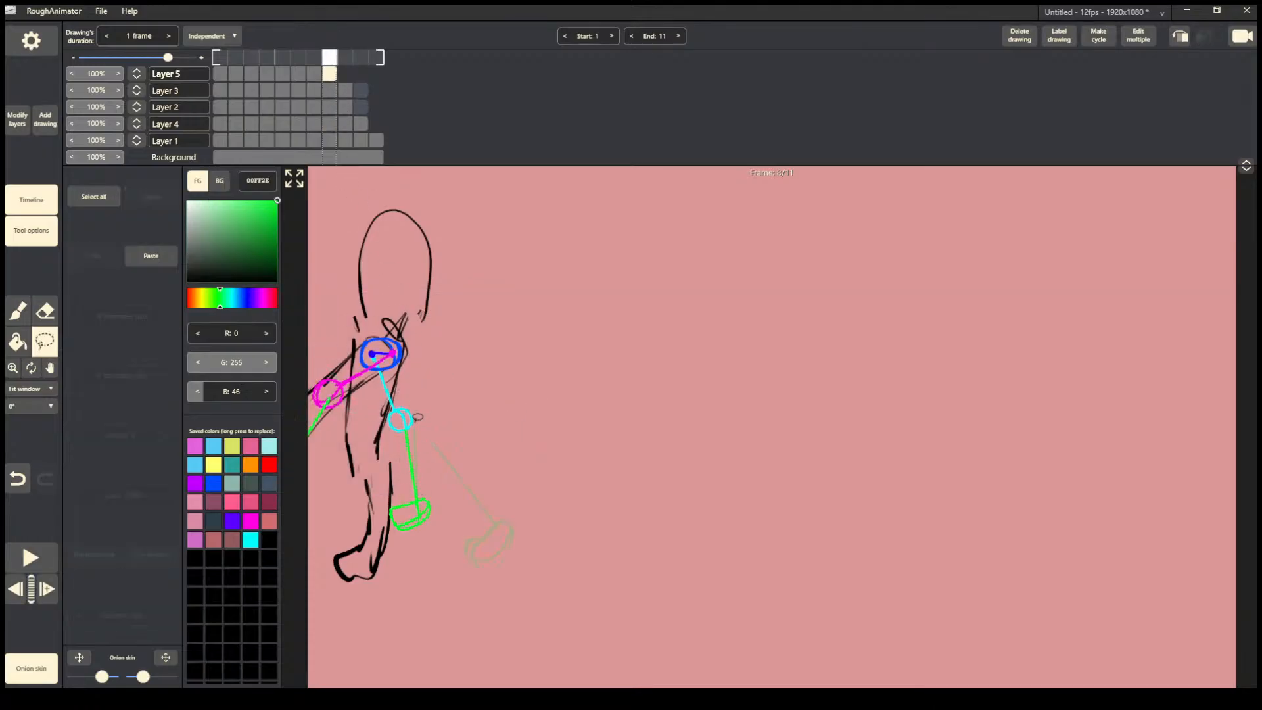
mouse_move(418, 420)
left_mouse_down()
mouse_move(447, 548)
mouse_move(454, 434)
mouse_move(478, 401)
left_mouse_up()
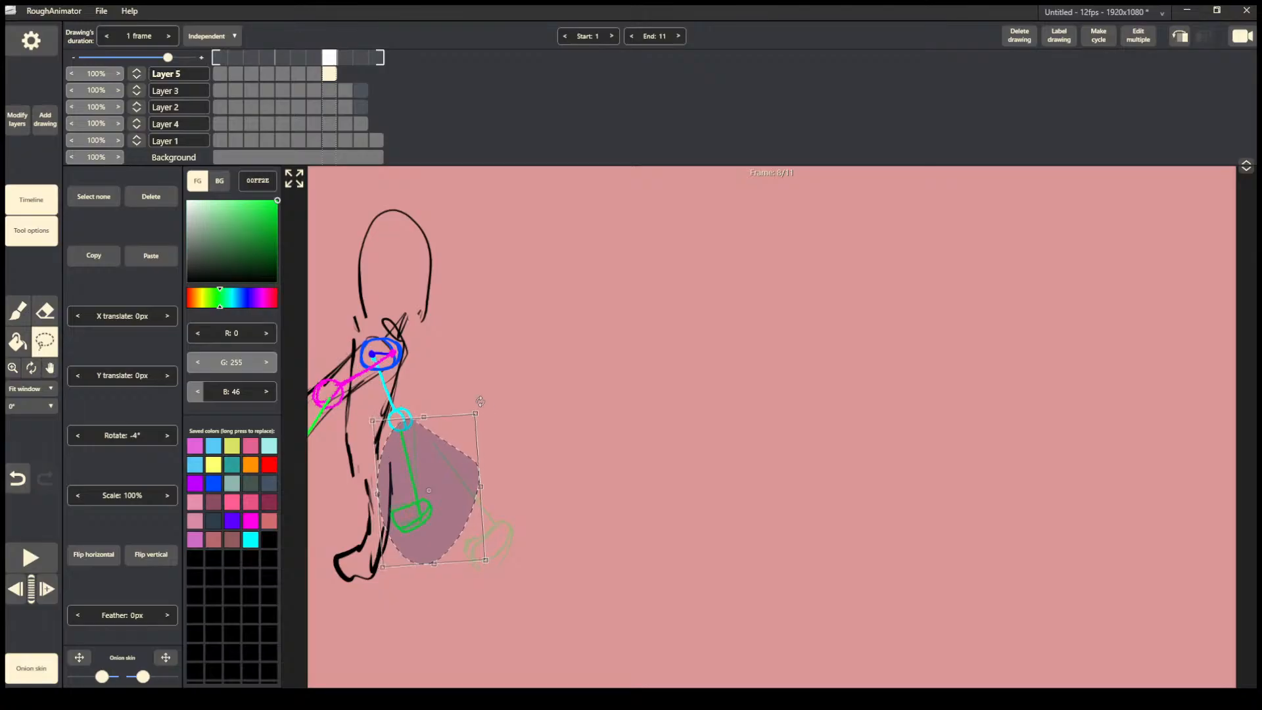
left_click_drag(453, 498, 462, 500)
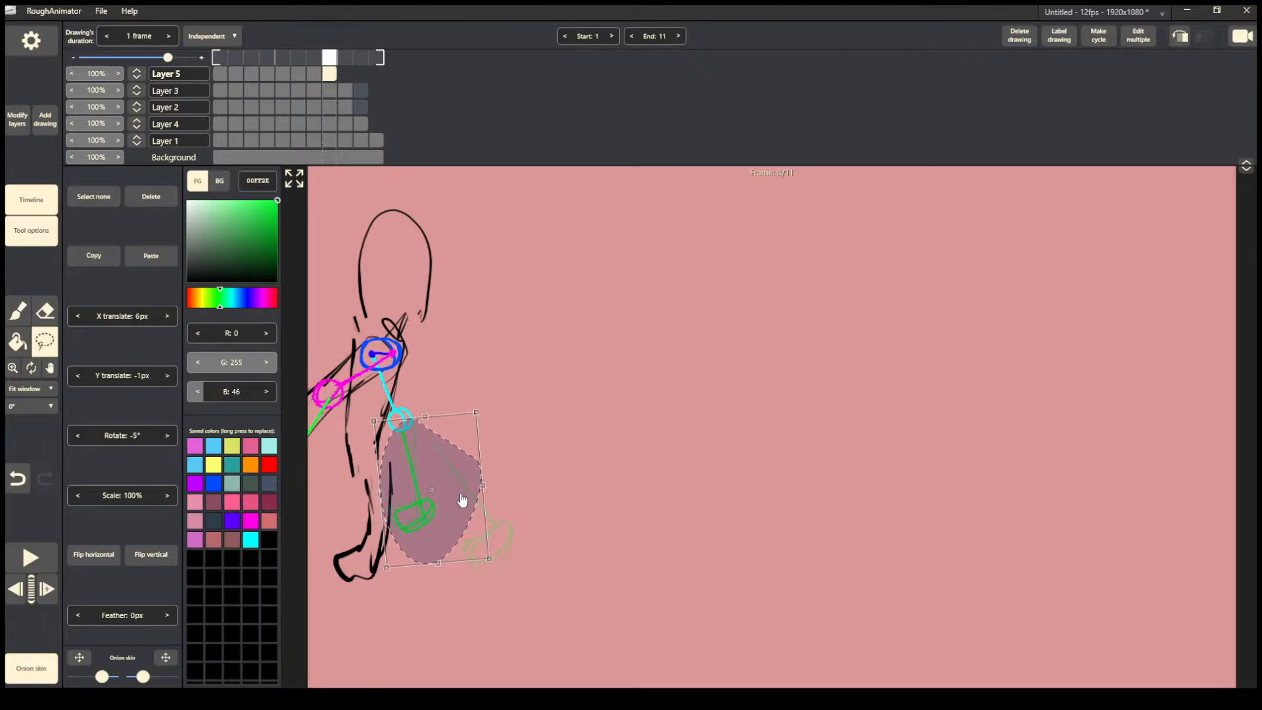
left_click(523, 431)
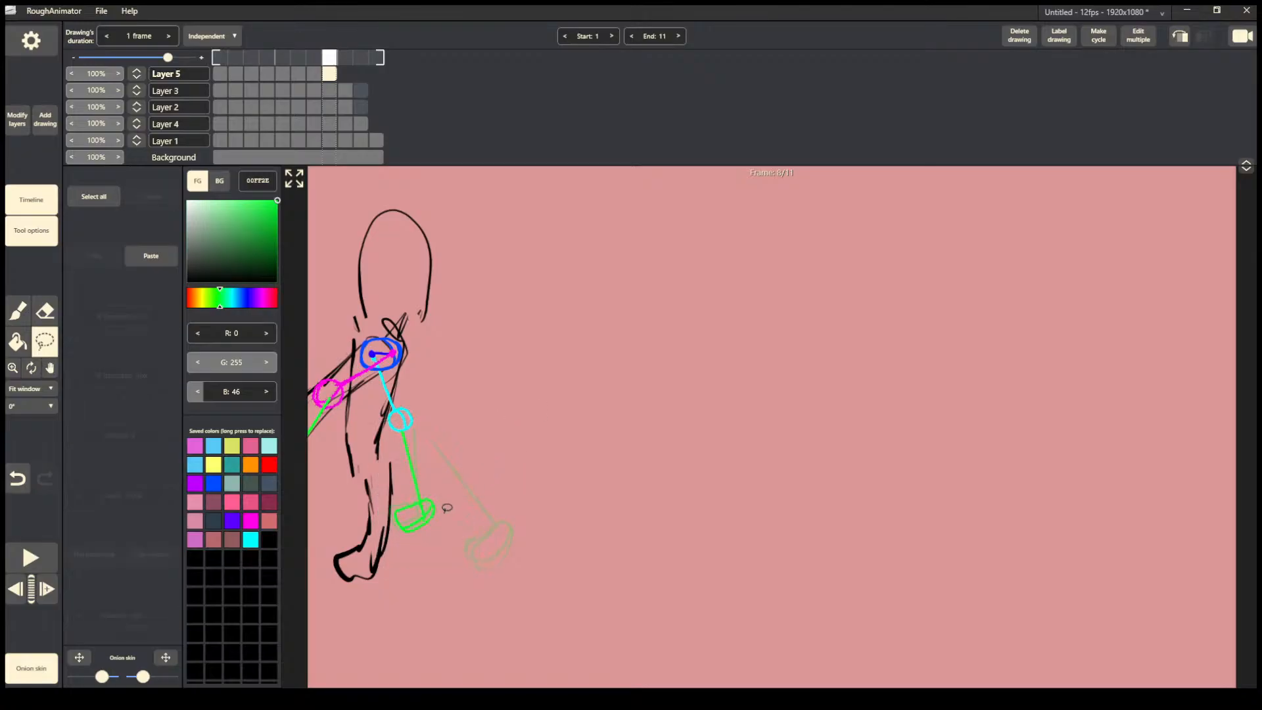
On frame 8, move the cyan-knee shin and foot -8 px in X and Y, and the magenta-knee ones -23 px in X and 8 px in Y.
mouse_move(418, 409)
left_mouse_down()
mouse_move(453, 562)
mouse_move(460, 517)
left_mouse_up()
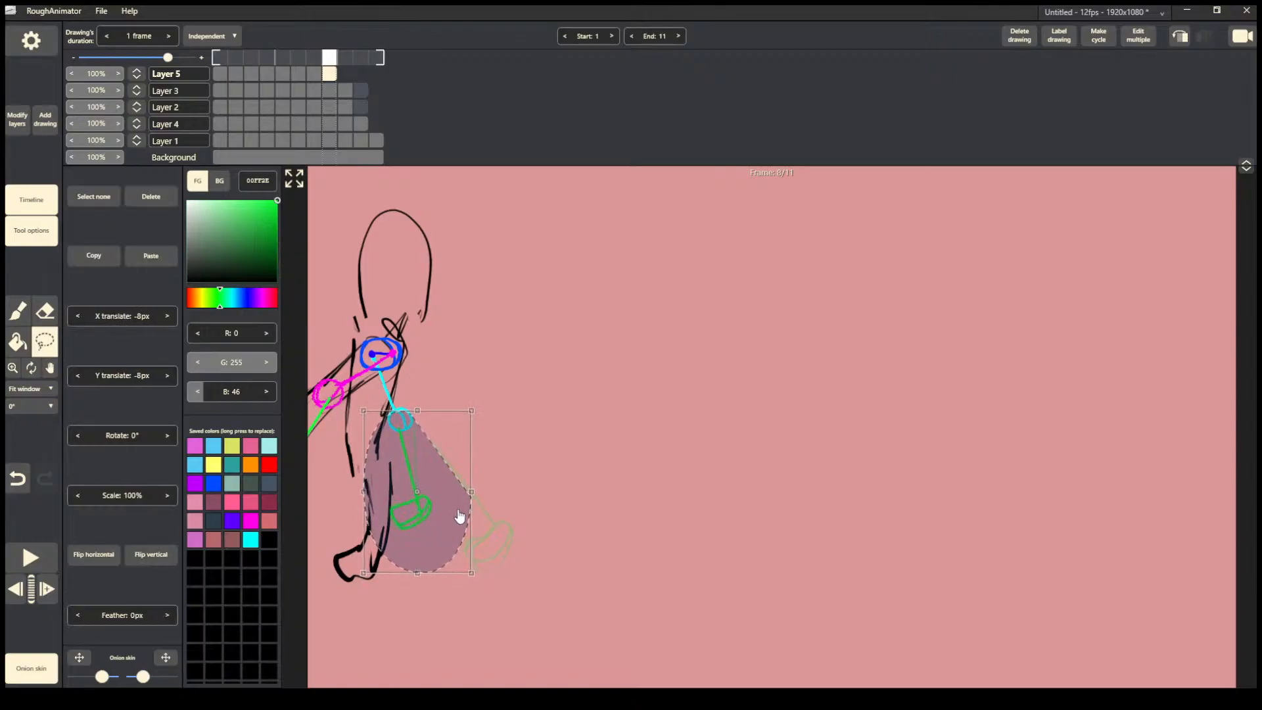
left_click(466, 459)
mouse_move(341, 381)
left_mouse_down()
mouse_move(309, 461)
mouse_move(361, 453)
mouse_move(334, 460)
left_mouse_up()
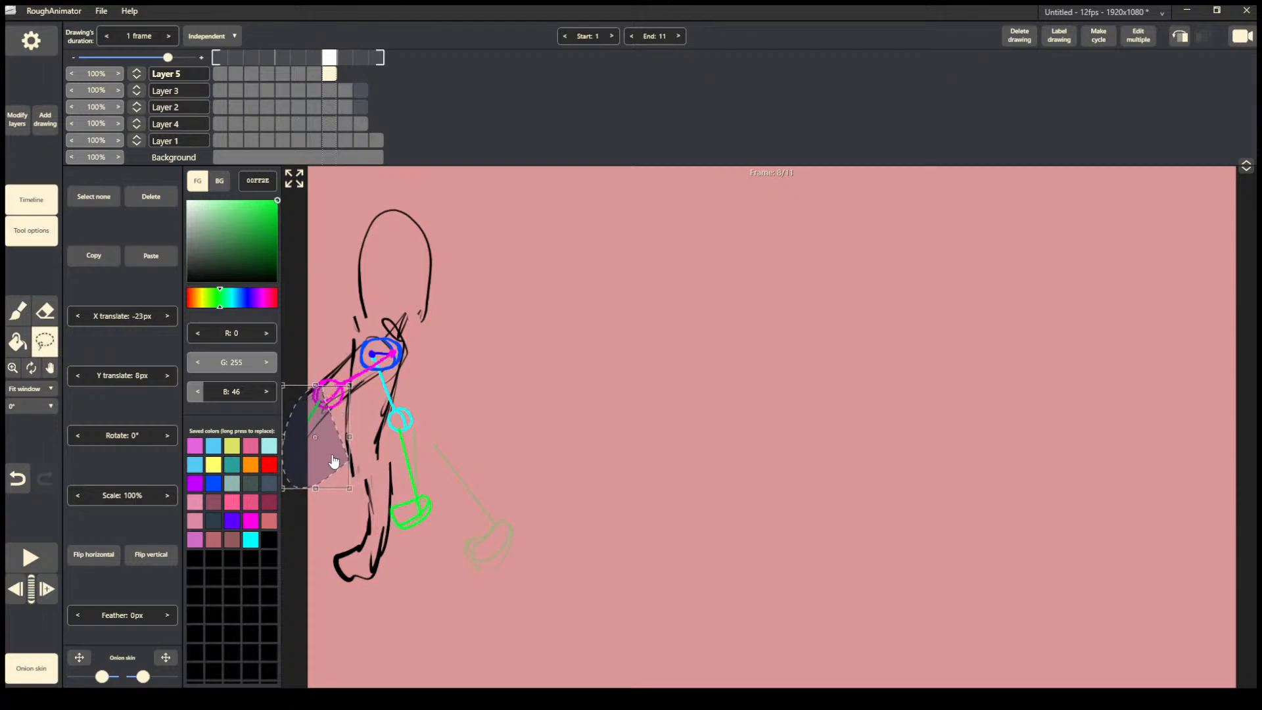
left_click(351, 322)
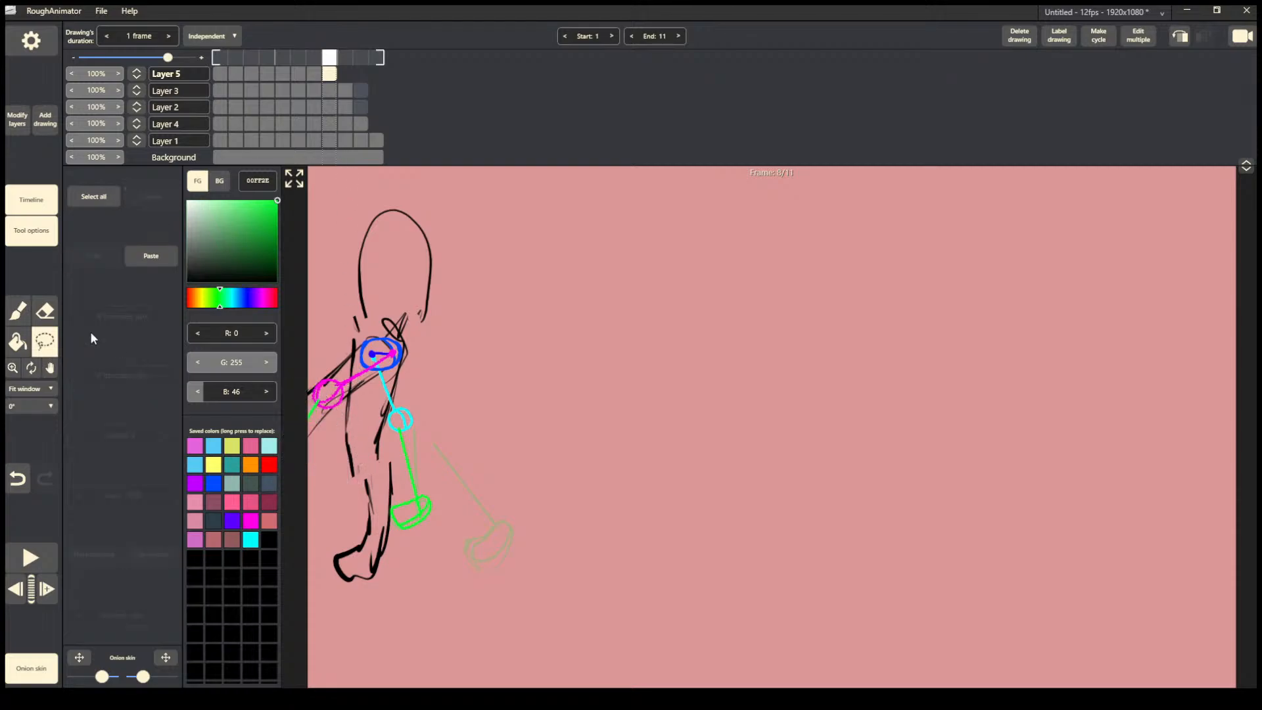
Copy the cyan-knee shin and foot from frame 8 to frame 9, rotated and moved to attach to the cyan knee.
key("period")
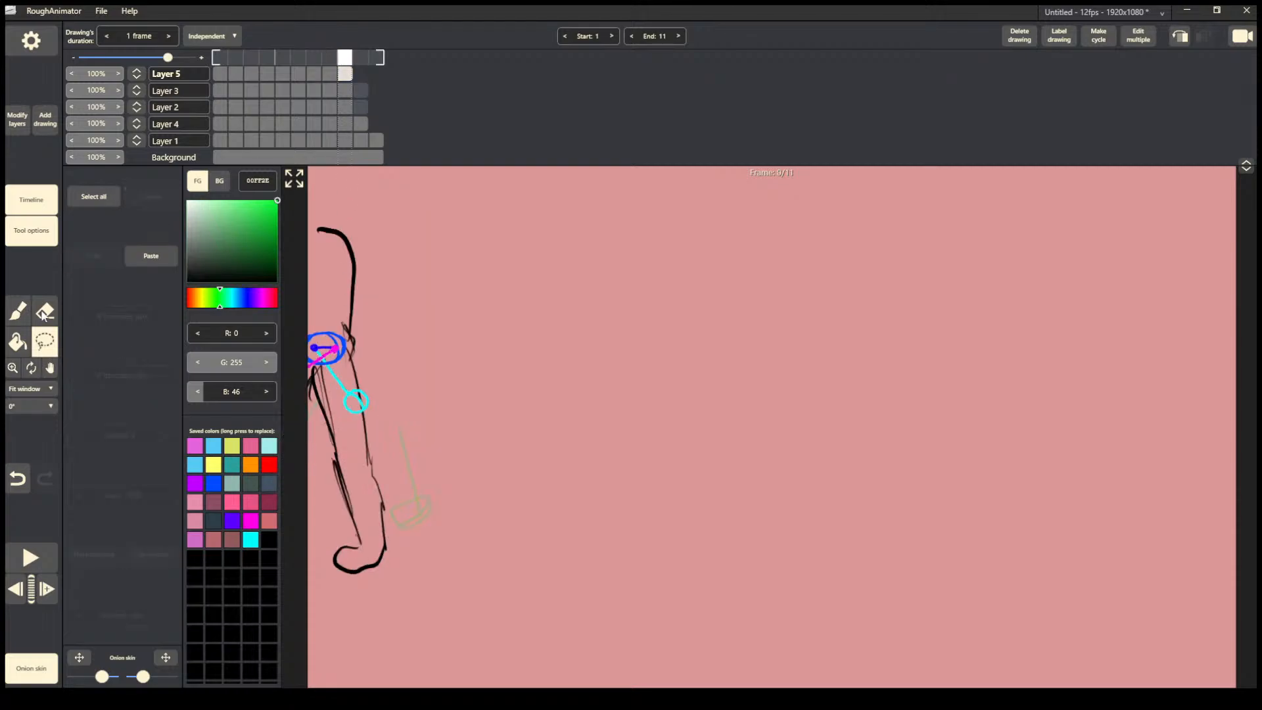
left_click(326, 77)
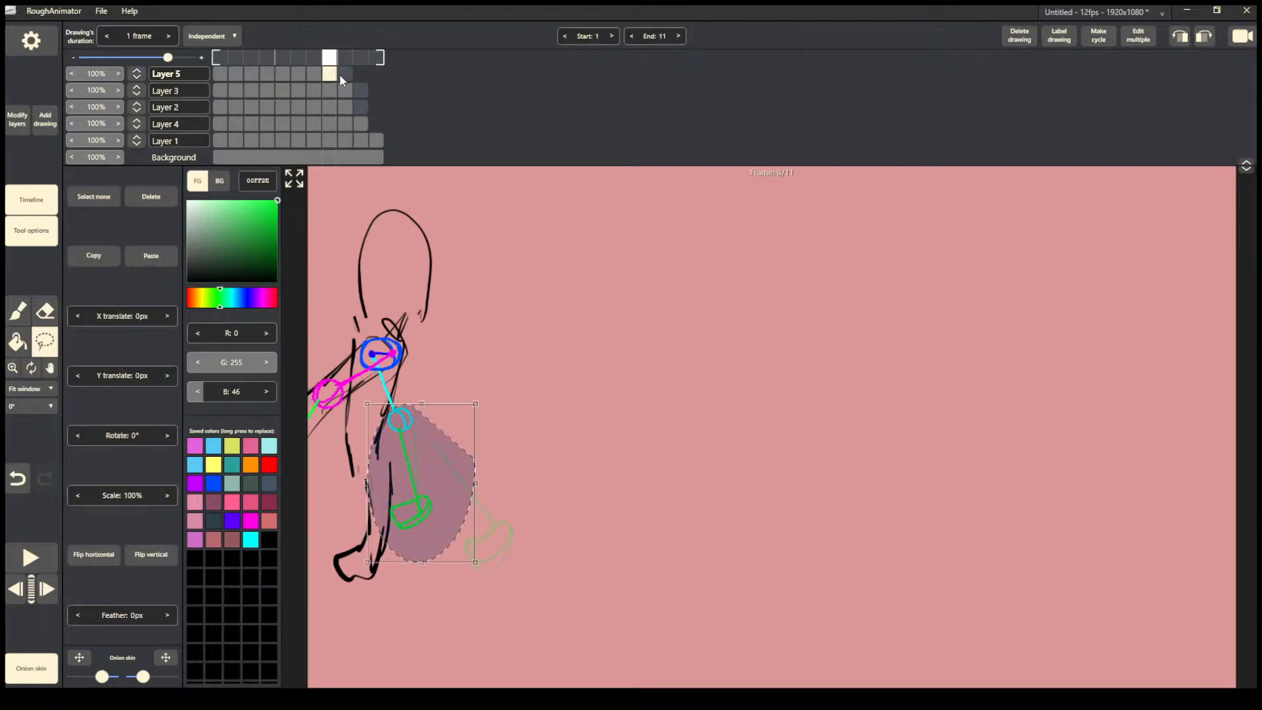
left_click(340, 74)
left_click_drag(478, 389, 569, 440)
left_click(569, 441)
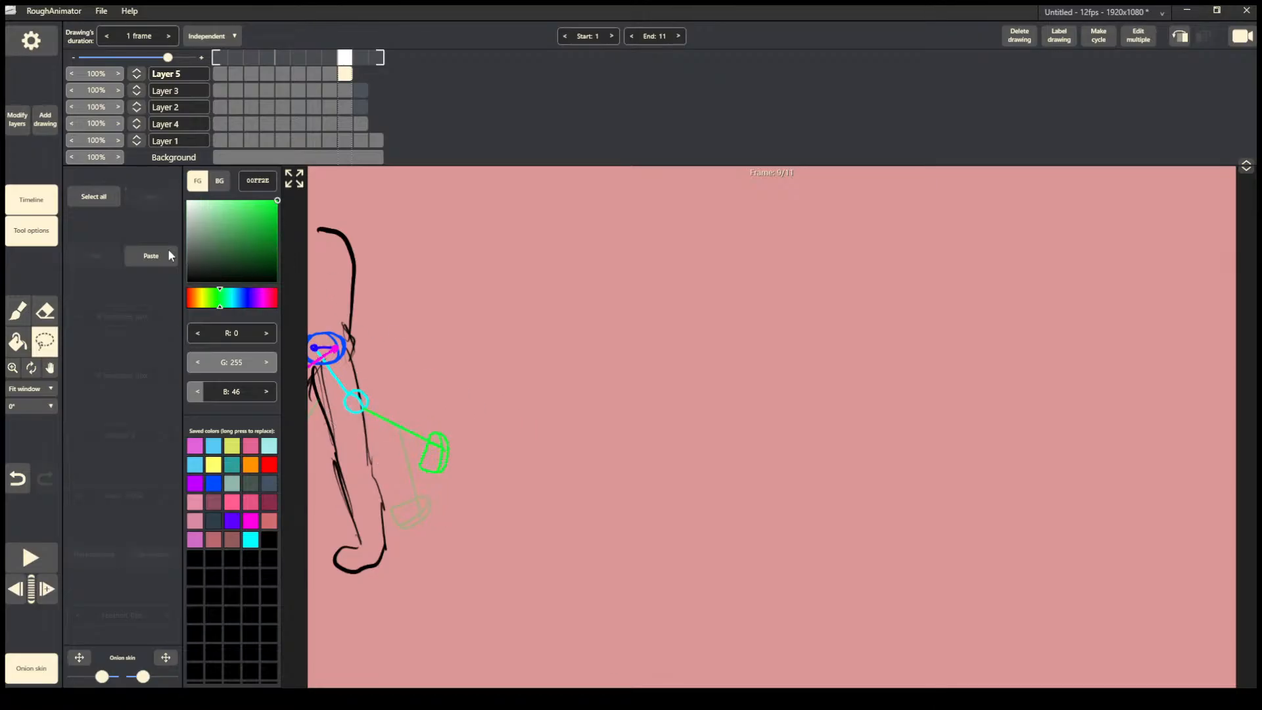
Paste the shin and foot at the cyan knee on frame 10, rotated -43° and moved -101 px in X and -121 px in Y.
key("Right")
key("ctrl+v")
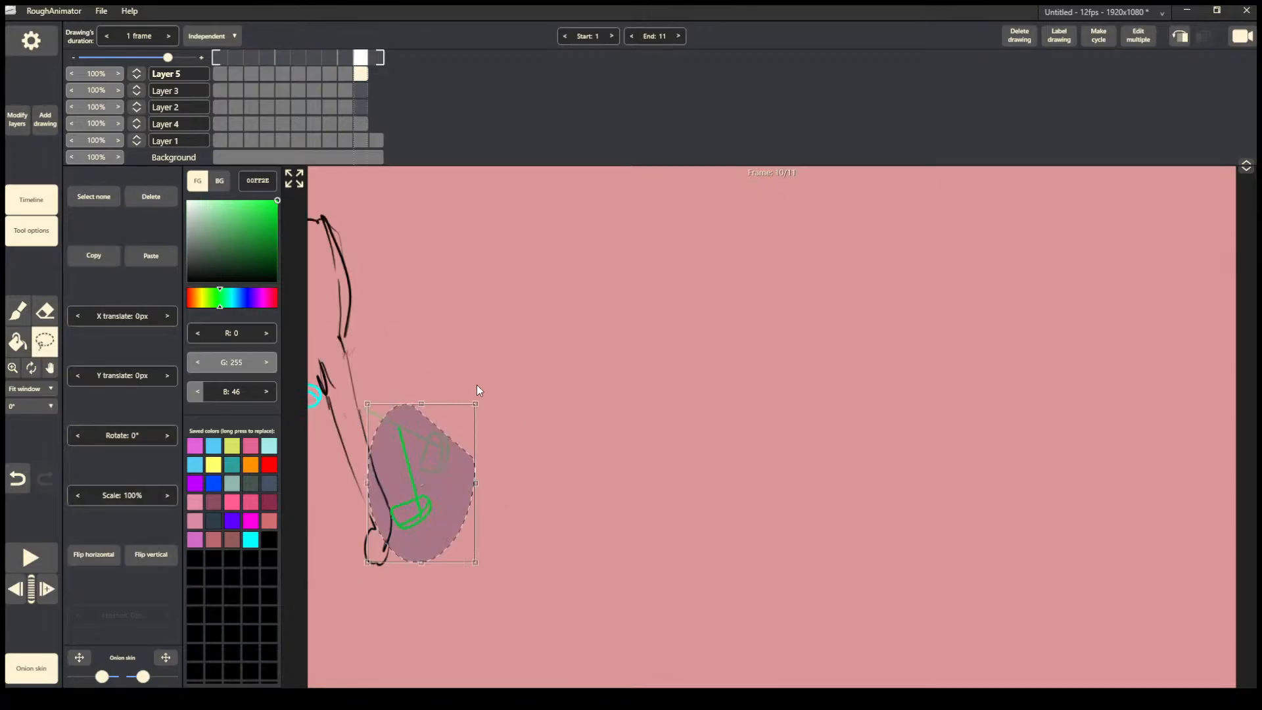
left_click_drag(489, 395, 416, 412)
left_click_drag(441, 494, 399, 446)
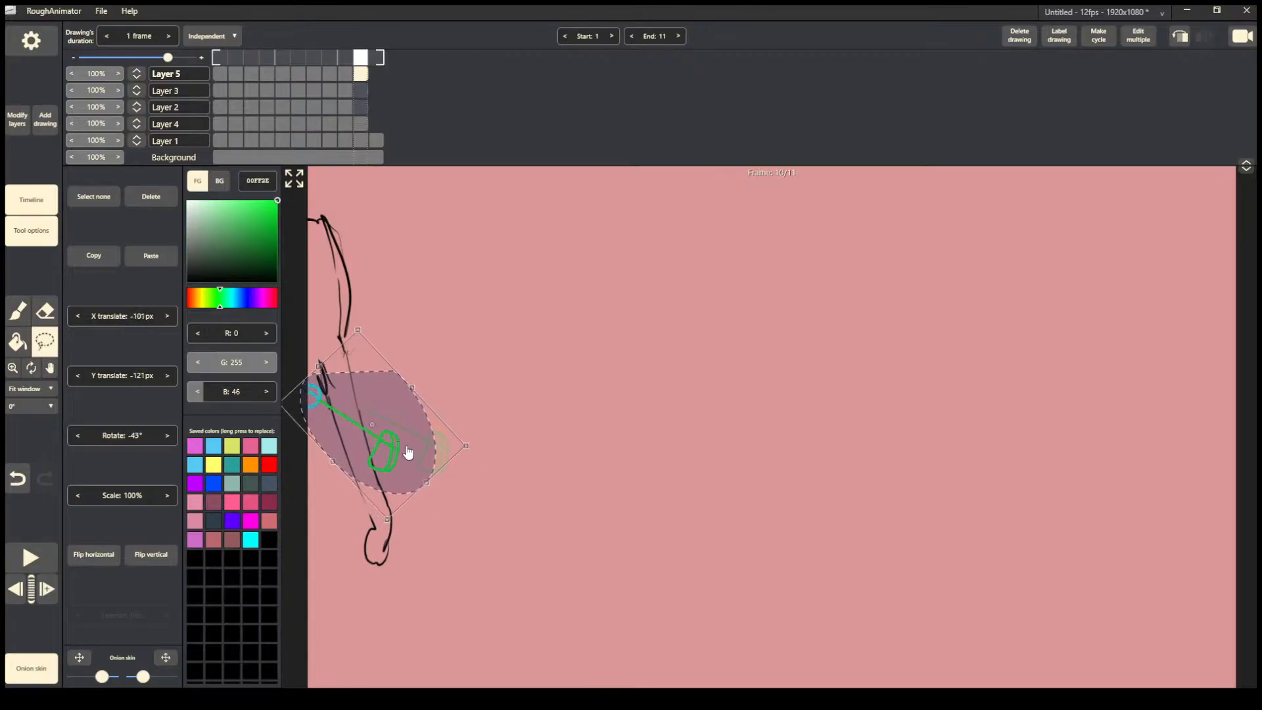
left_click(399, 369)
Set Layer 1's opacity to 0% and review the leg guides by playing the animation and scrubbing to frame 4.
left_click(50, 565)
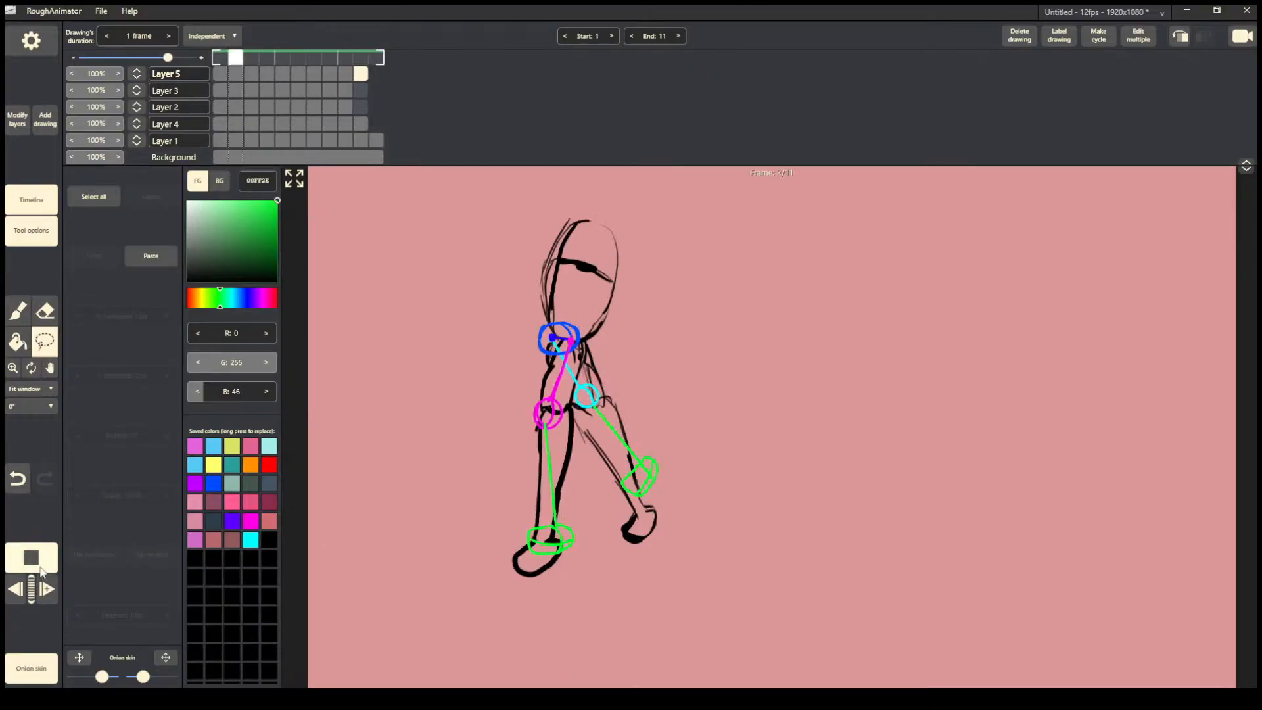
key("space")
left_click_drag(99, 142, 8, 161)
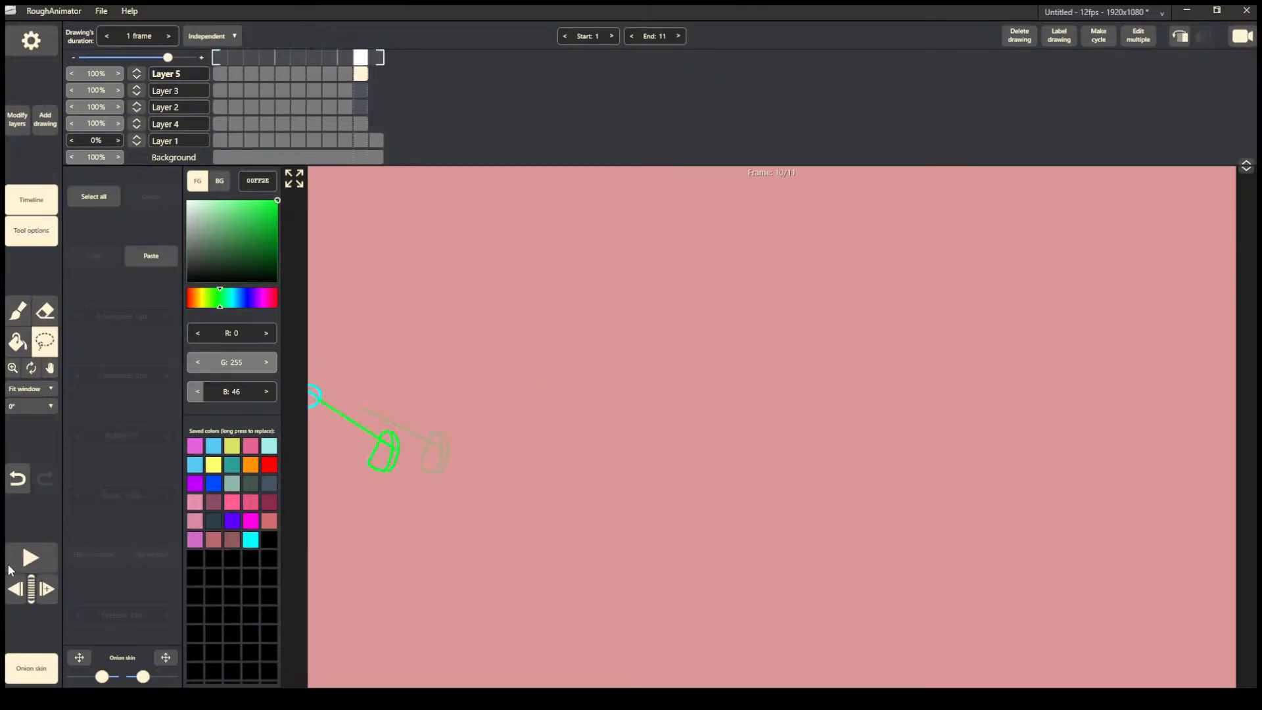
left_click(12, 565)
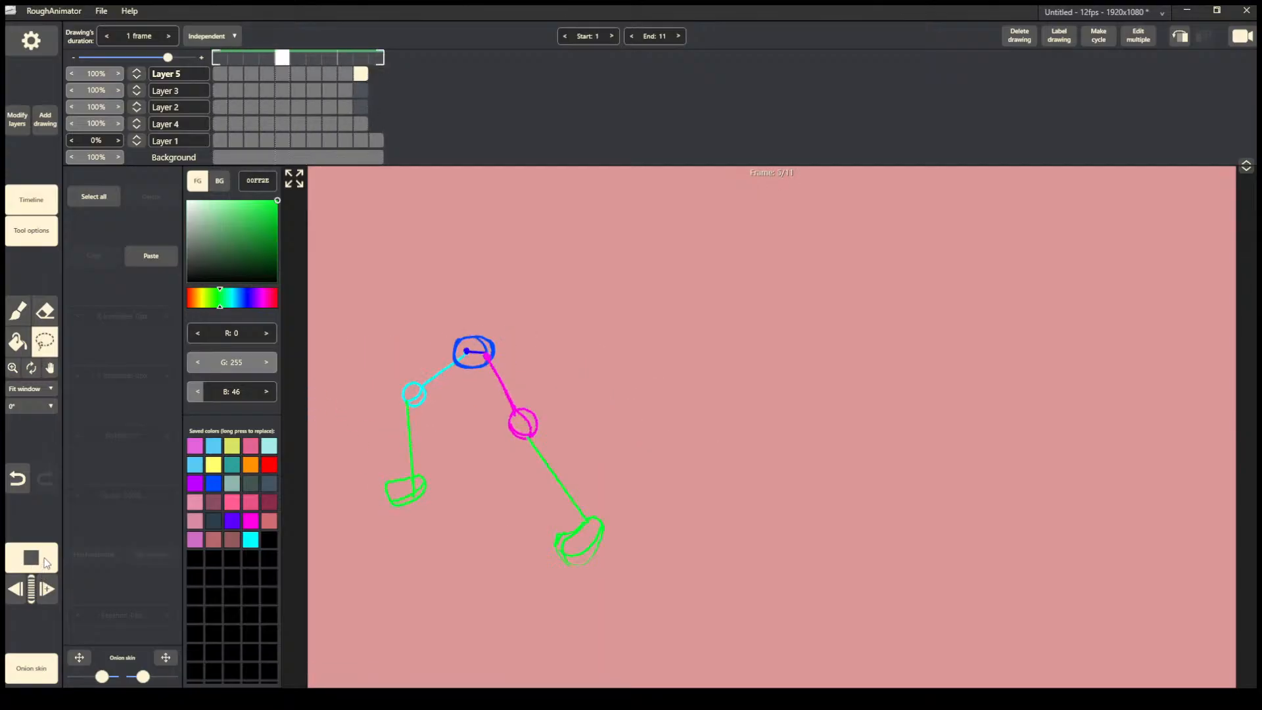
left_click(44, 560)
left_click_drag(226, 69, 264, 92)
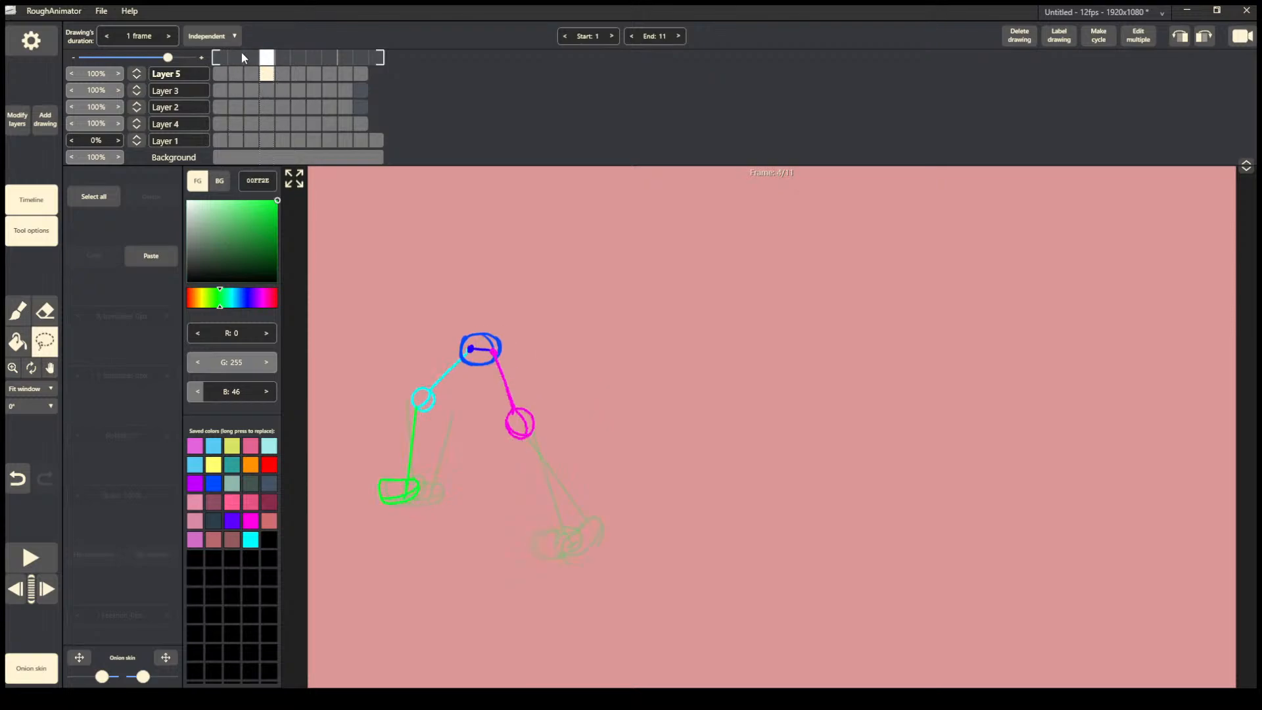
On frame 4, rotate the magenta-knee shin and foot -6° and move them 6 px in X and -9 px in Y.
left_click(256, 78)
mouse_move(559, 402)
left_mouse_down()
mouse_move(642, 544)
mouse_move(599, 569)
left_mouse_up()
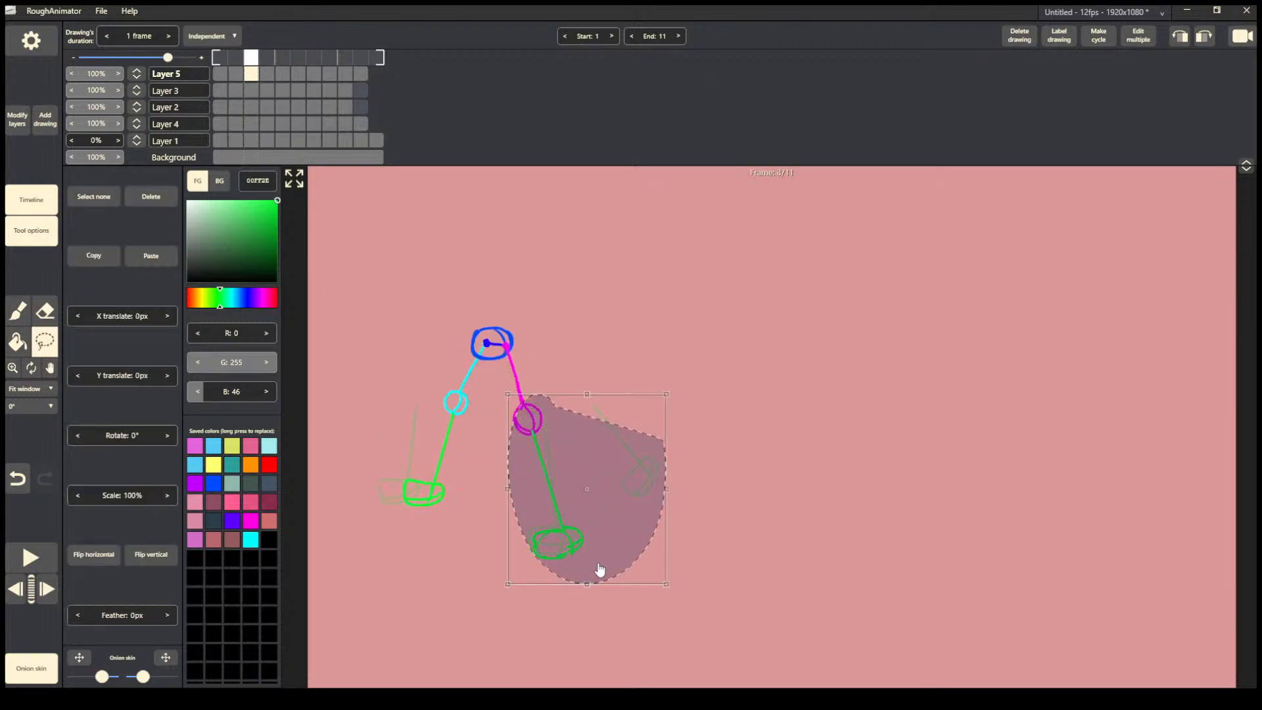
left_click(272, 68)
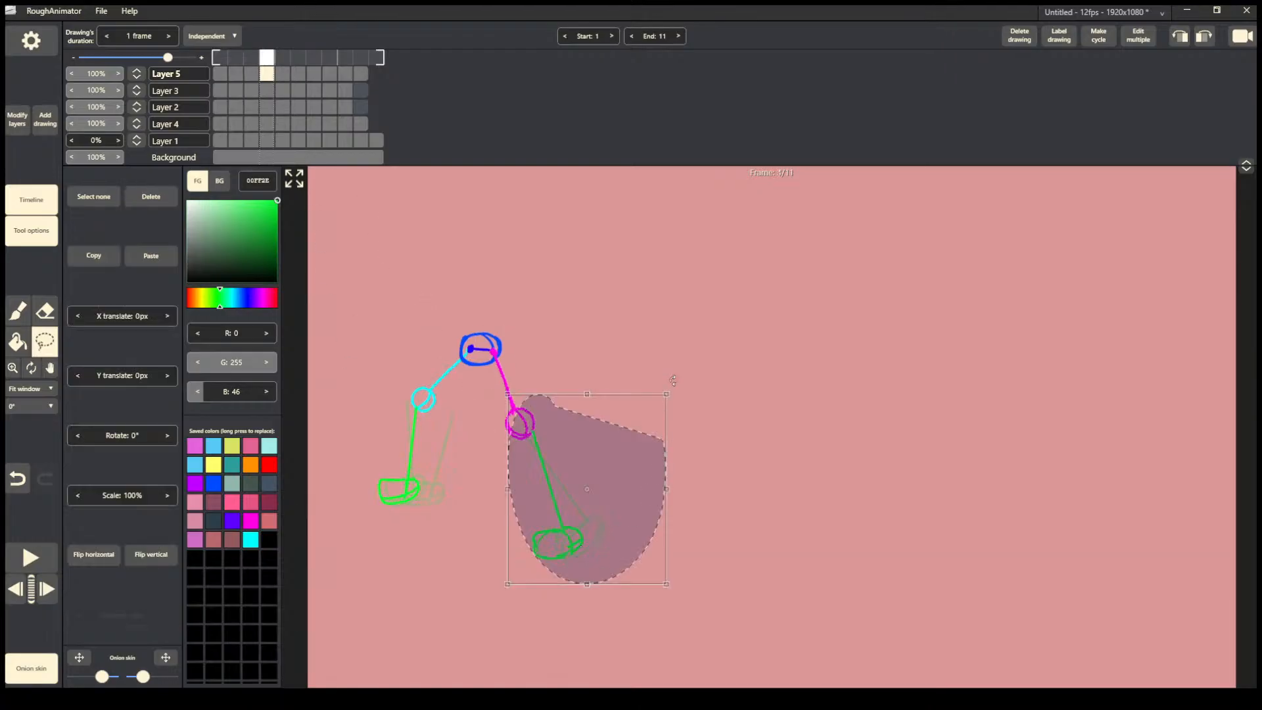
left_click_drag(673, 381, 662, 372)
left_click_drag(613, 540, 617, 535)
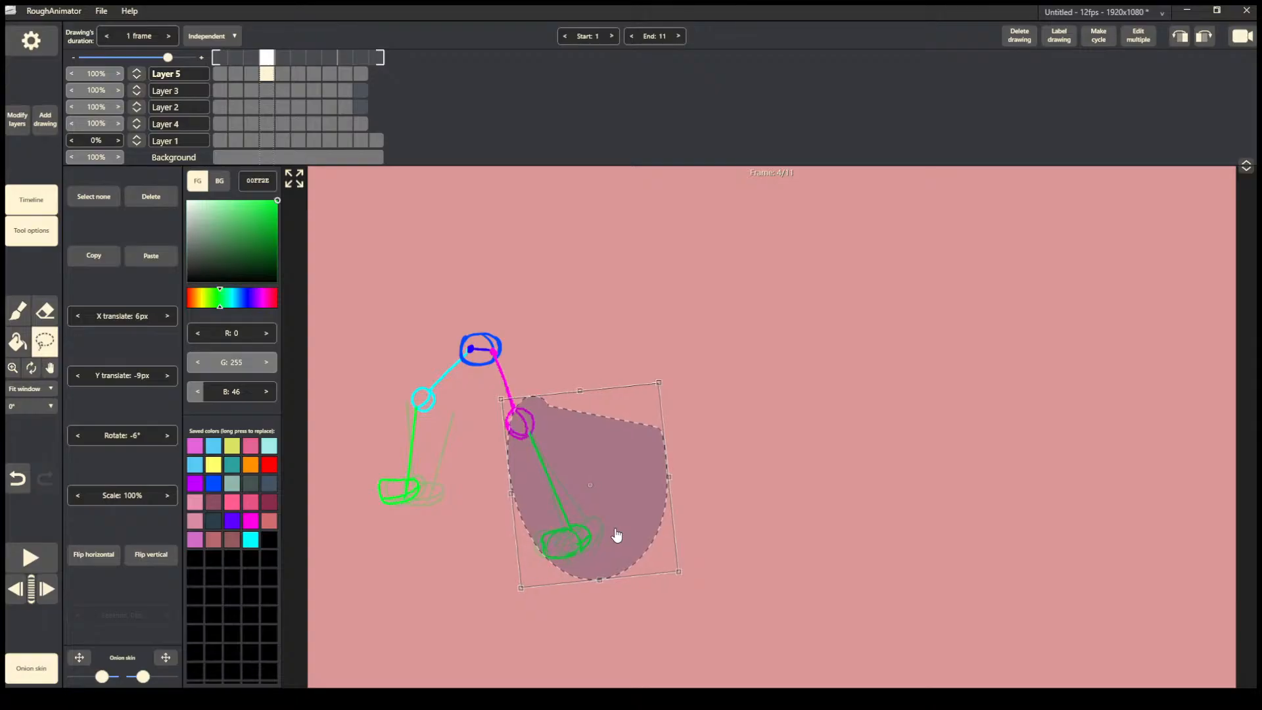
left_click(510, 374)
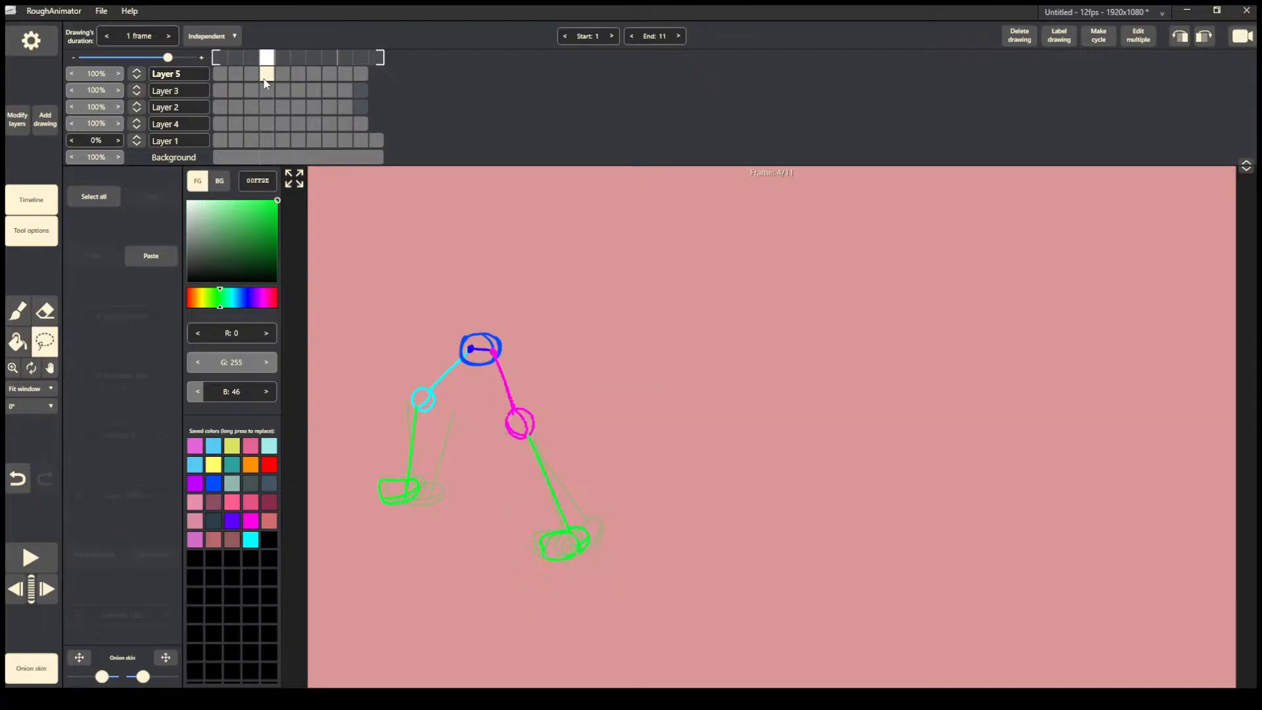
Play the animation, turn off the onion skin, and scrub through the frames to check the leg motion, ending on frame 7.
left_click_drag(266, 82, 292, 73)
left_click(33, 558)
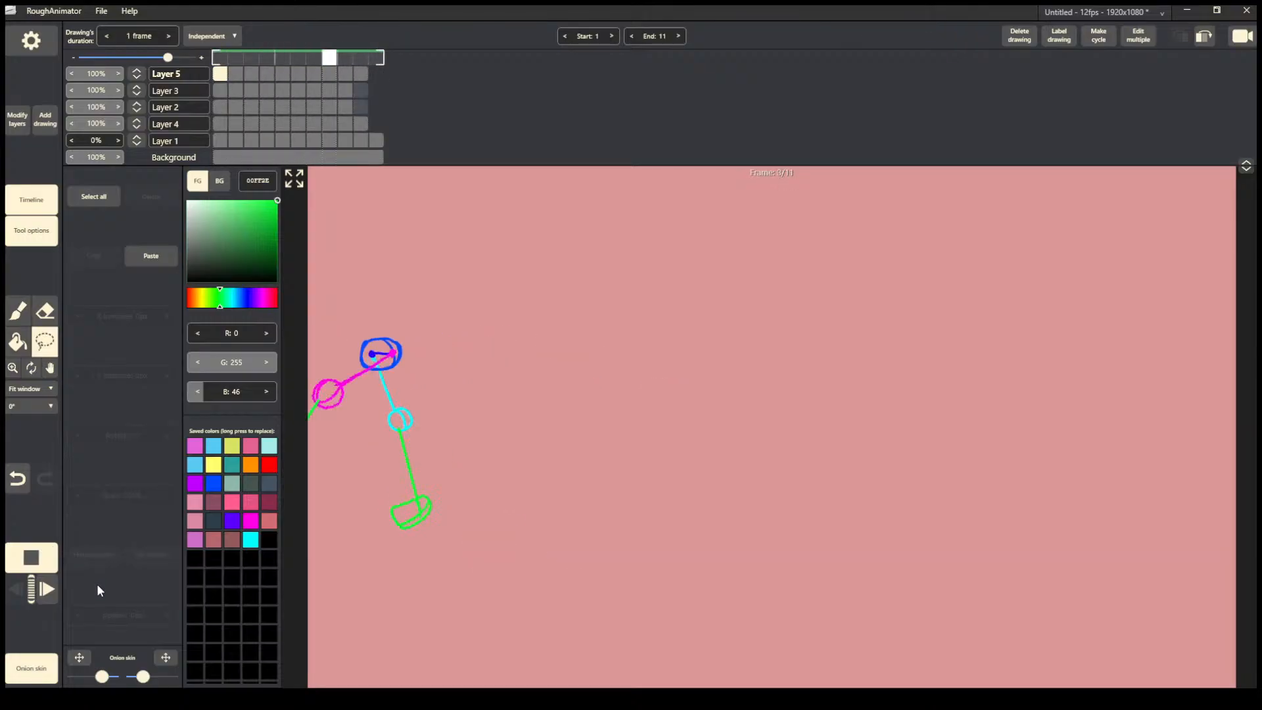
left_click(42, 589)
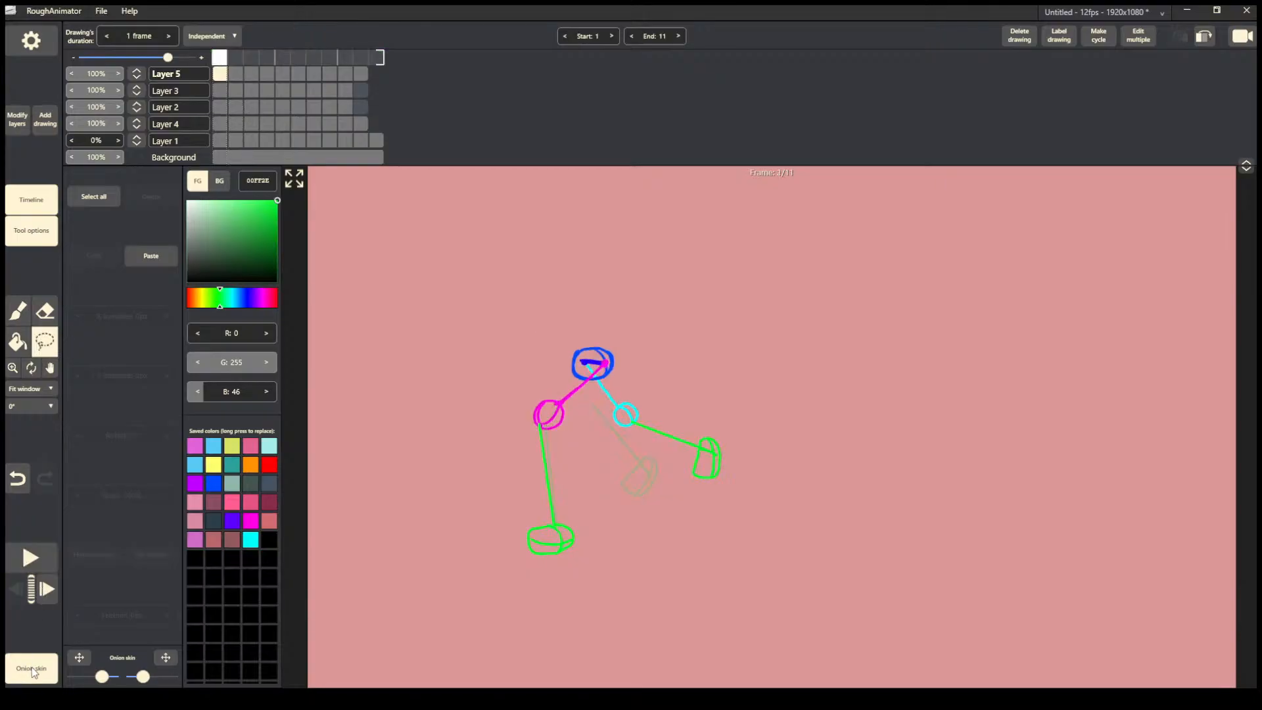
left_click(33, 659)
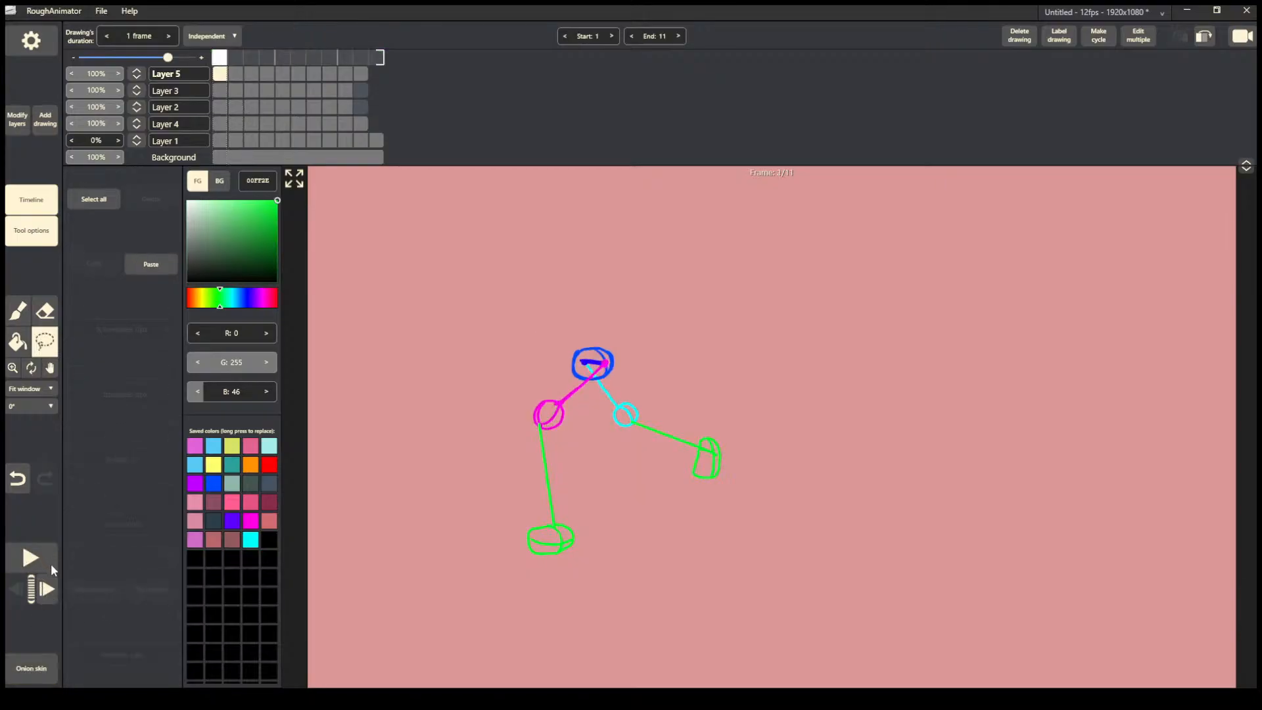
left_click_drag(30, 587, 20, 539)
mouse_move(30, 581)
left_mouse_down()
mouse_move(29, 595)
mouse_move(28, 559)
left_mouse_up()
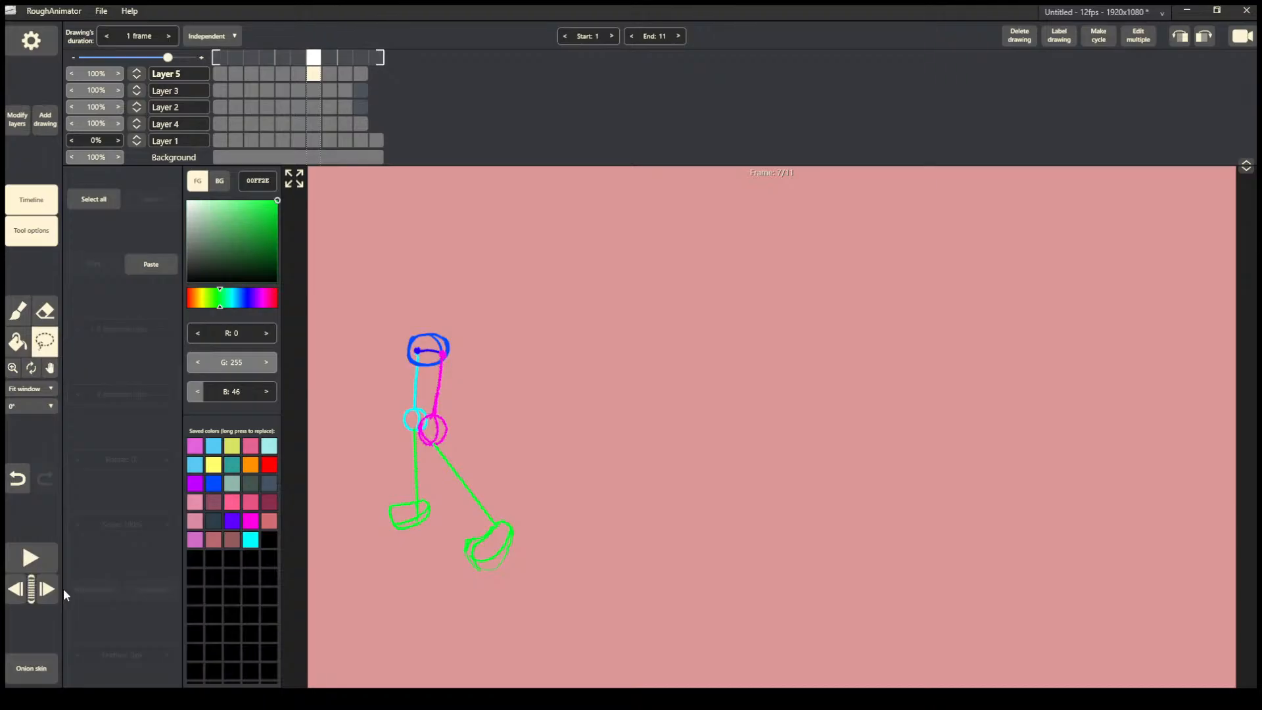
mouse_move(446, 475)
left_mouse_down()
mouse_move(419, 530)
mouse_move(567, 454)
left_mouse_up()
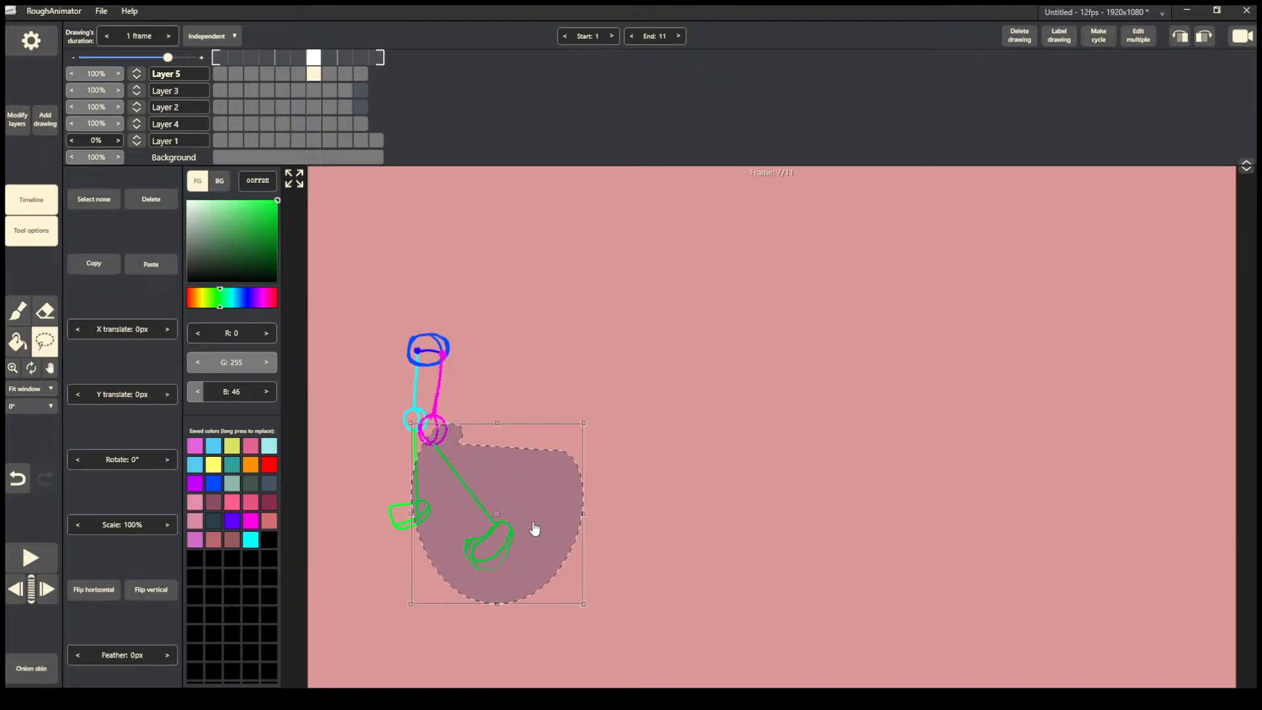
left_click_drag(590, 407, 555, 385)
left_click_drag(517, 551, 535, 530)
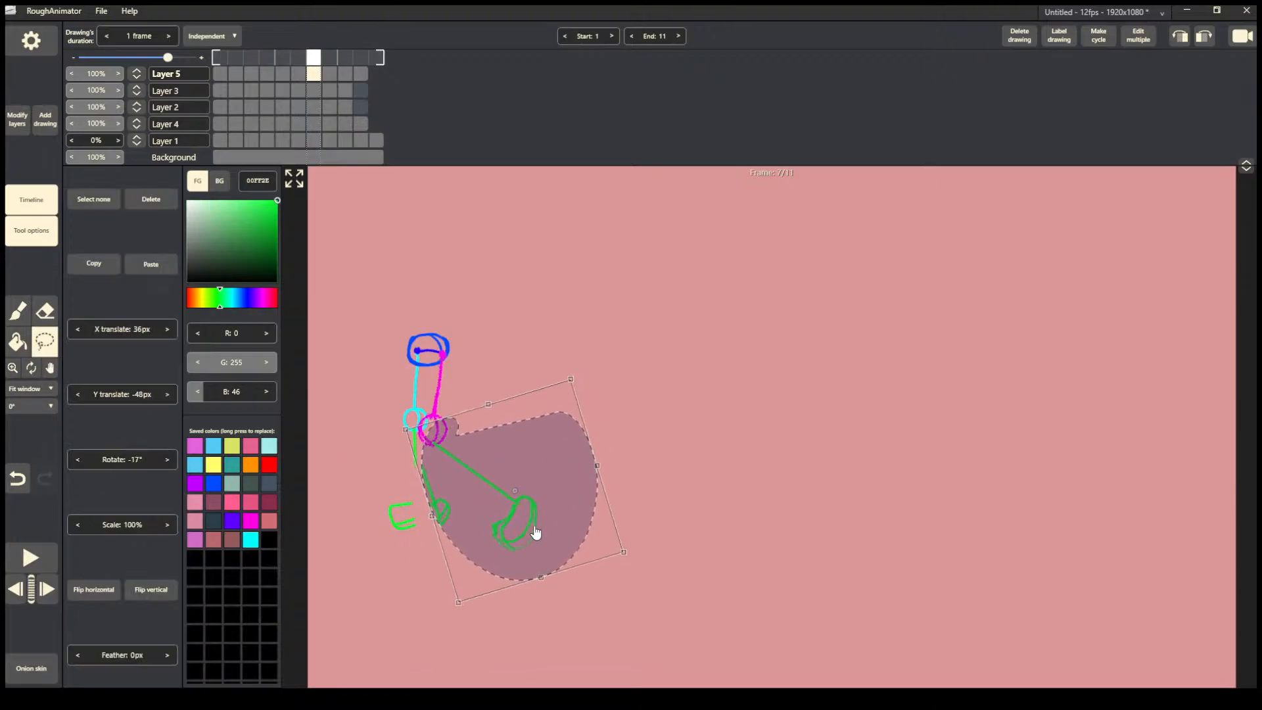
key("ctrl+z")
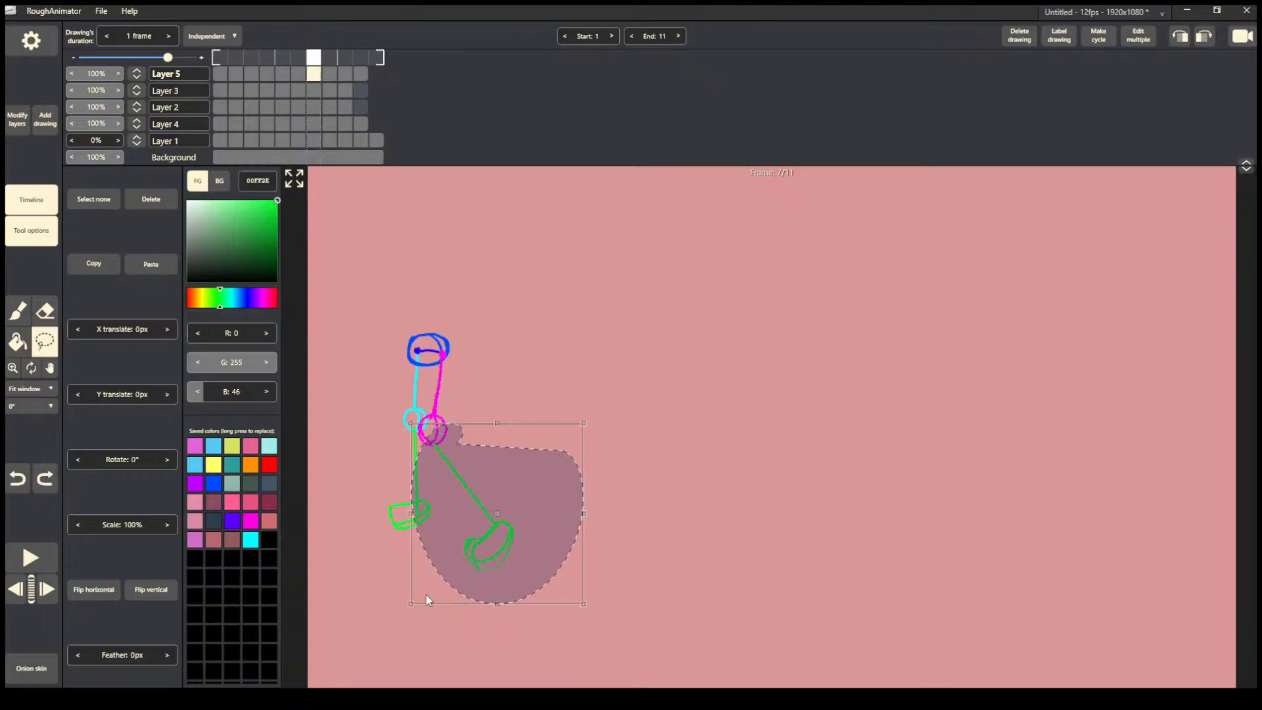
left_click(364, 547)
On frame 7, rotate the magenta-knee shin and foot -36° and move them 64 px in X and -133 px in Y.
mouse_move(430, 428)
left_mouse_down()
mouse_move(461, 541)
mouse_move(541, 609)
mouse_move(578, 394)
mouse_move(564, 527)
left_mouse_up()
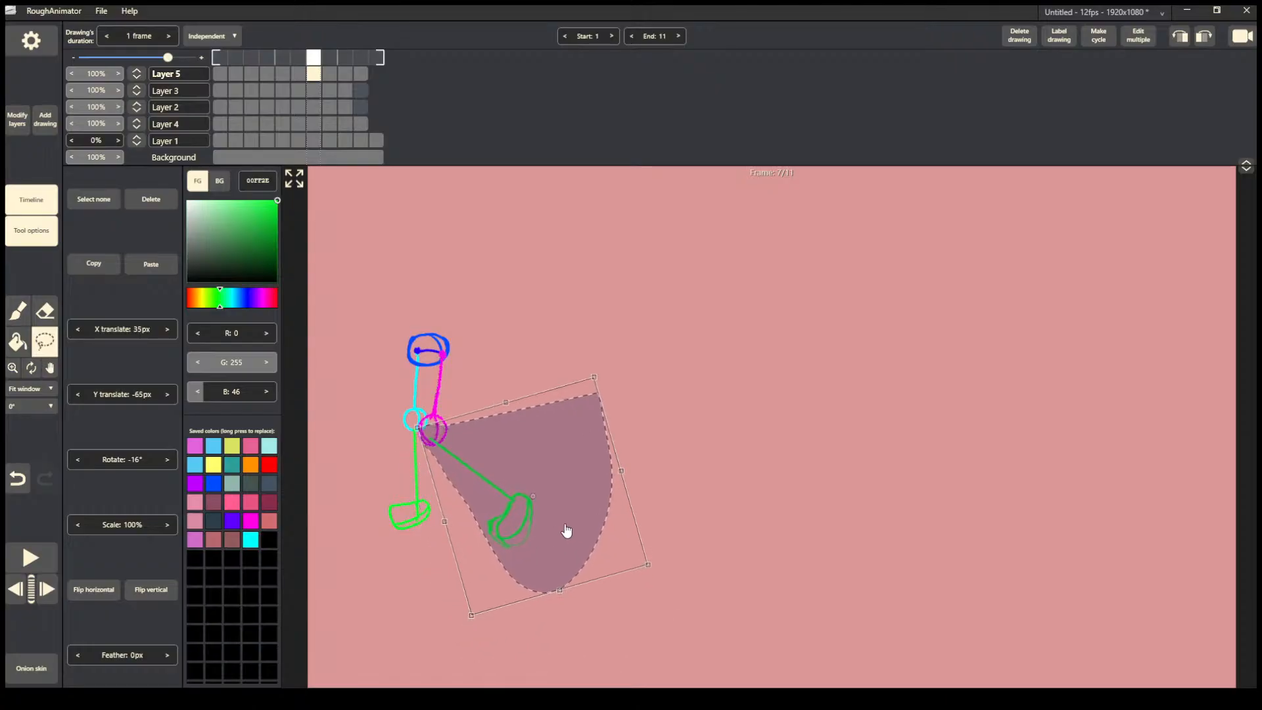
left_click_drag(598, 372, 595, 369)
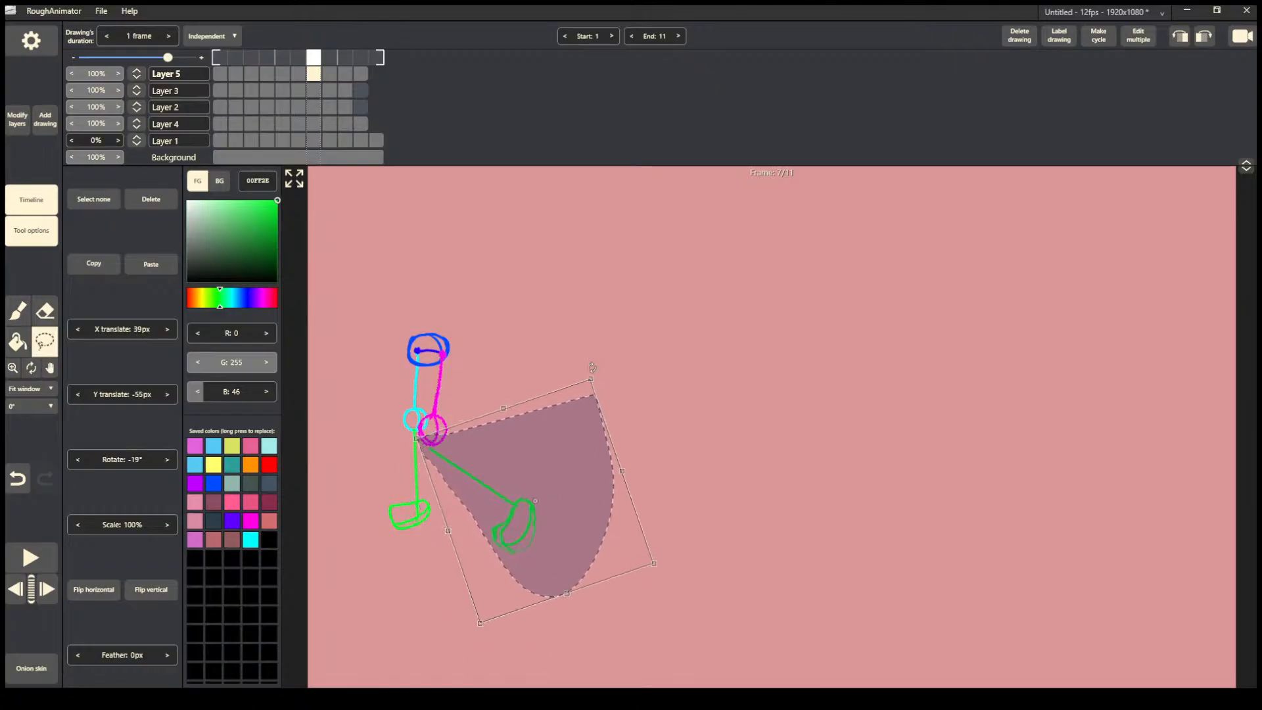
mouse_move(580, 529)
left_mouse_down()
mouse_move(578, 467)
mouse_move(589, 531)
left_mouse_up()
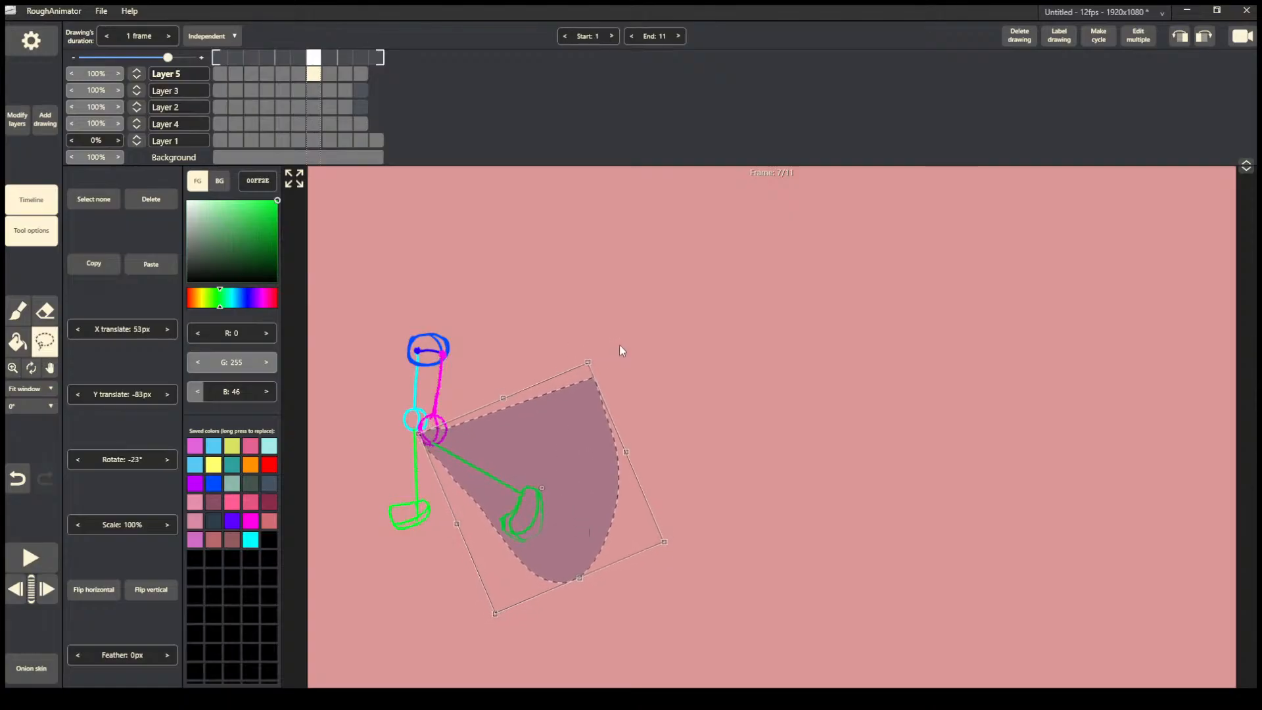
left_click_drag(594, 341, 574, 330)
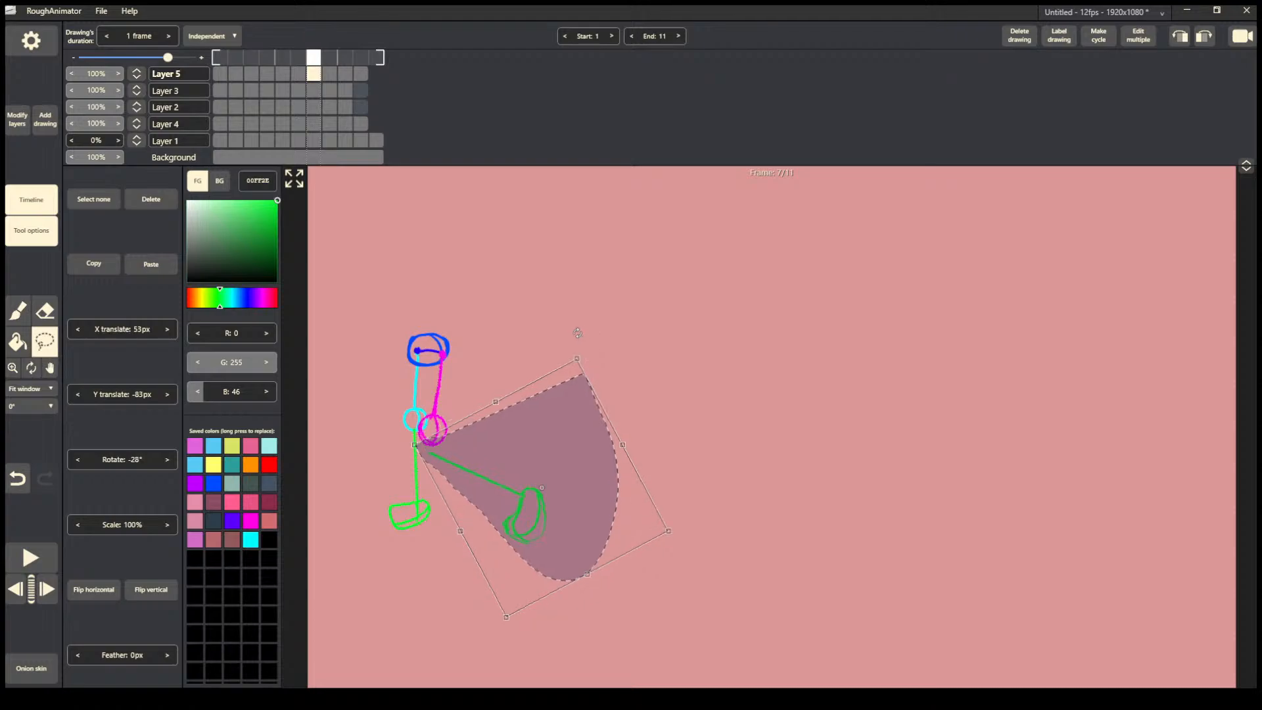
left_click_drag(577, 510, 587, 495)
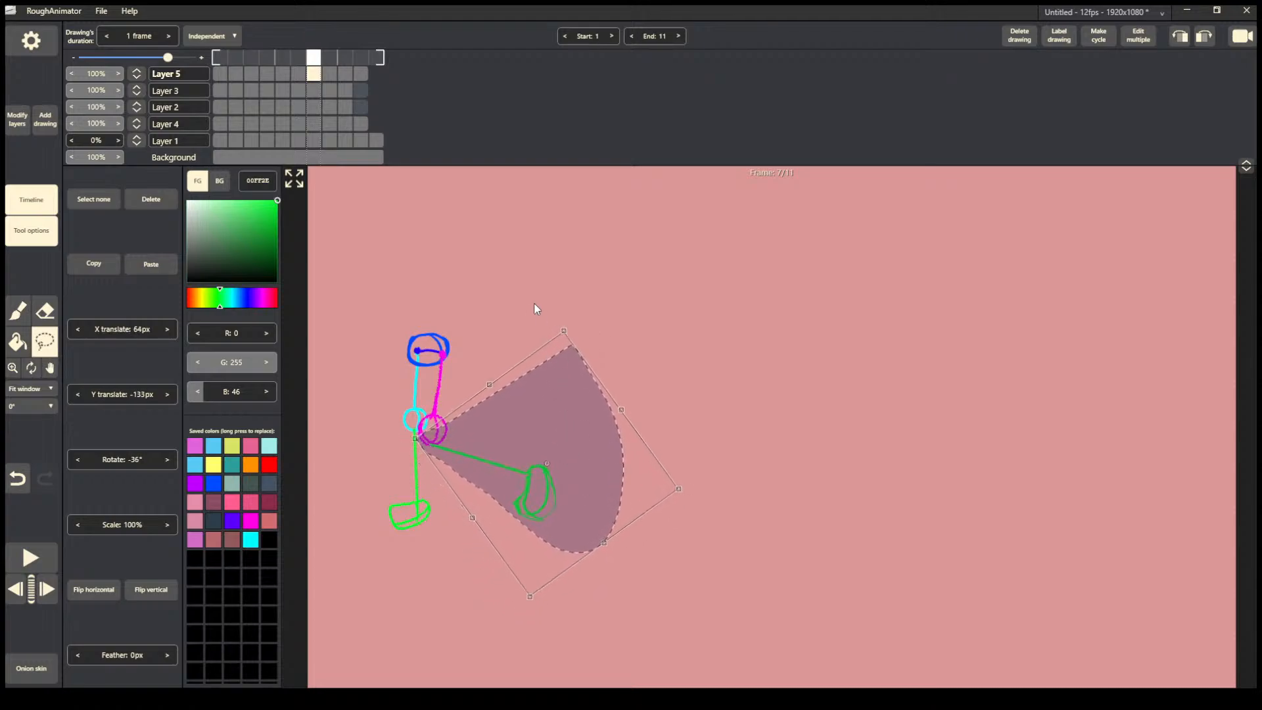
left_click(407, 462)
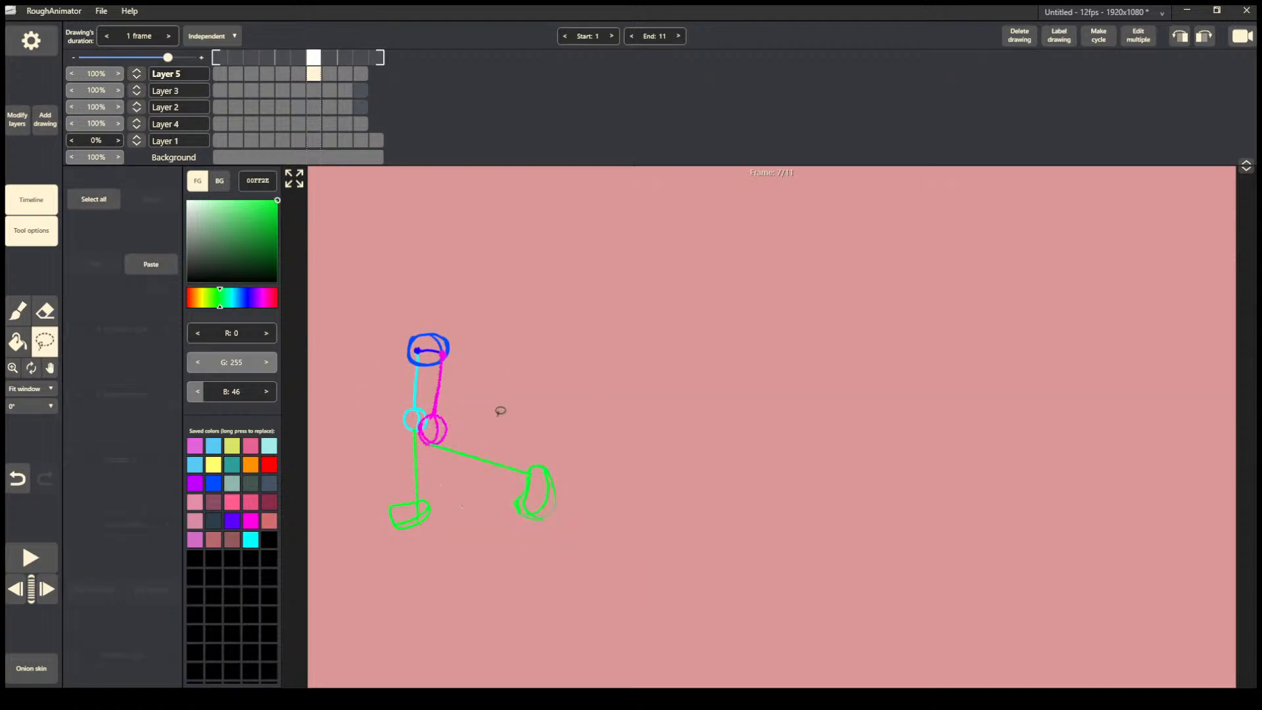
Scale the magenta-knee shin and foot on frame 7 to 93% and move them -7 px in X and Y.
mouse_move(454, 432)
left_mouse_down()
mouse_move(439, 478)
mouse_move(486, 543)
mouse_move(613, 452)
mouse_move(621, 381)
left_mouse_up()
left_click(453, 431)
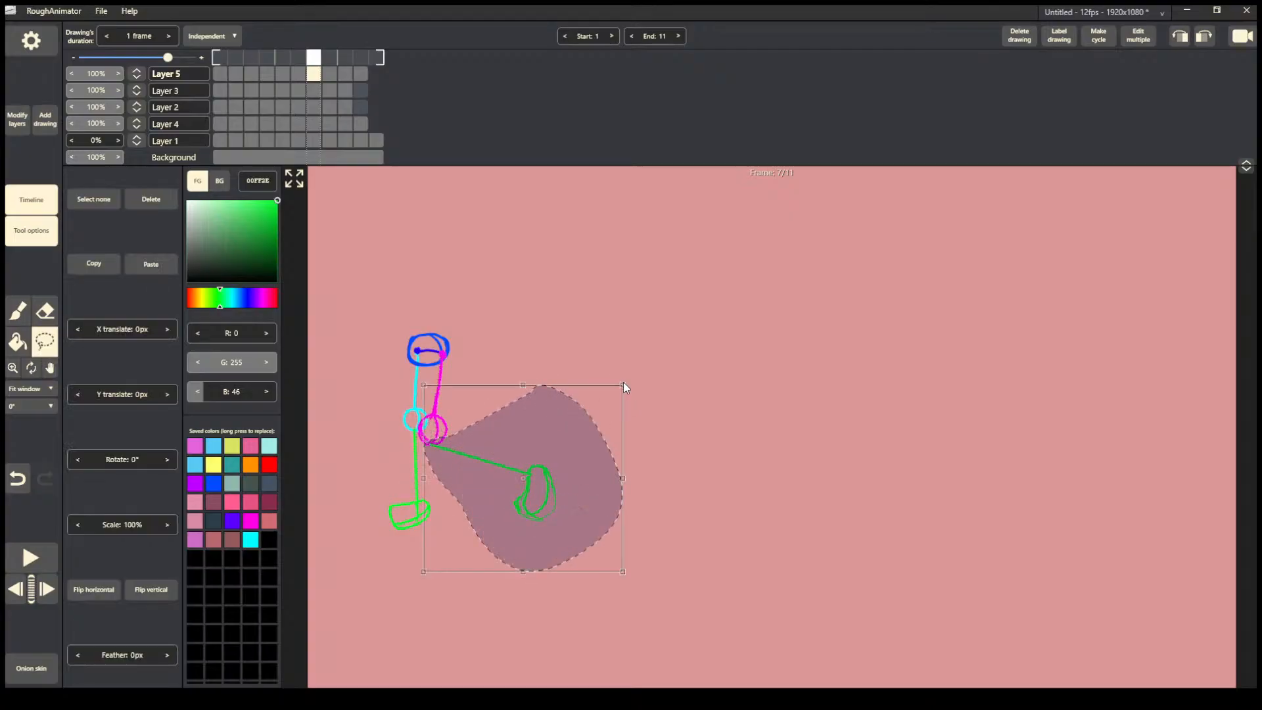
left_click(622, 385)
mouse_move(587, 490)
left_mouse_down()
mouse_move(464, 433)
mouse_move(423, 429)
mouse_move(447, 489)
mouse_move(618, 516)
left_mouse_up()
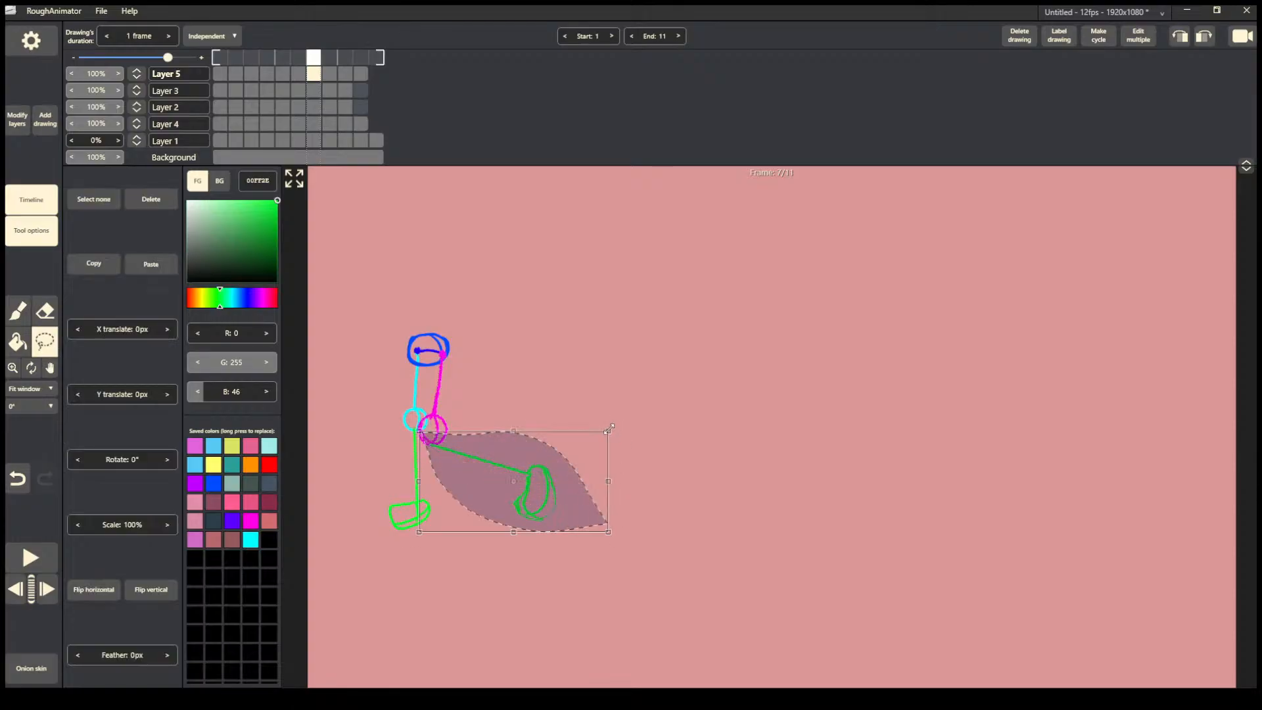
mouse_move(611, 428)
left_mouse_down()
mouse_move(558, 519)
mouse_move(576, 538)
left_mouse_up()
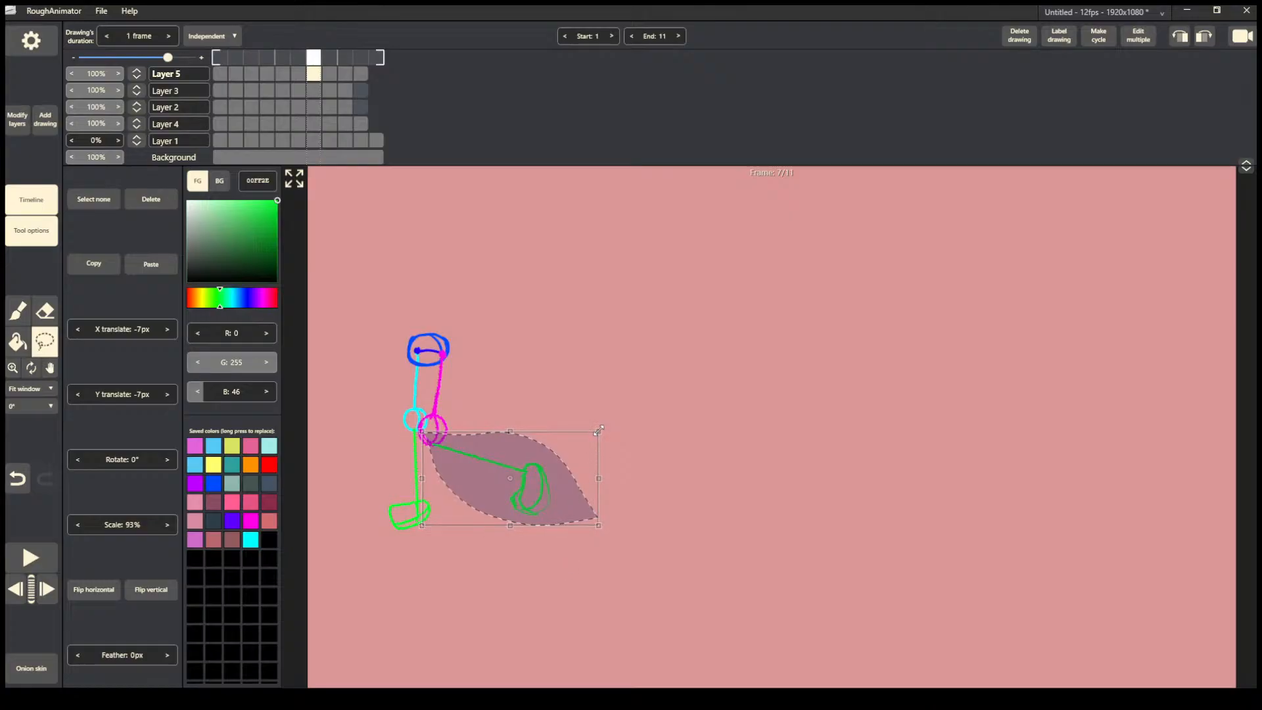
left_click_drag(600, 434, 599, 426)
left_click(604, 405)
On frame 6, scale the magenta-knee shin and foot to 94% and shift them back against the knee.
left_click(297, 73)
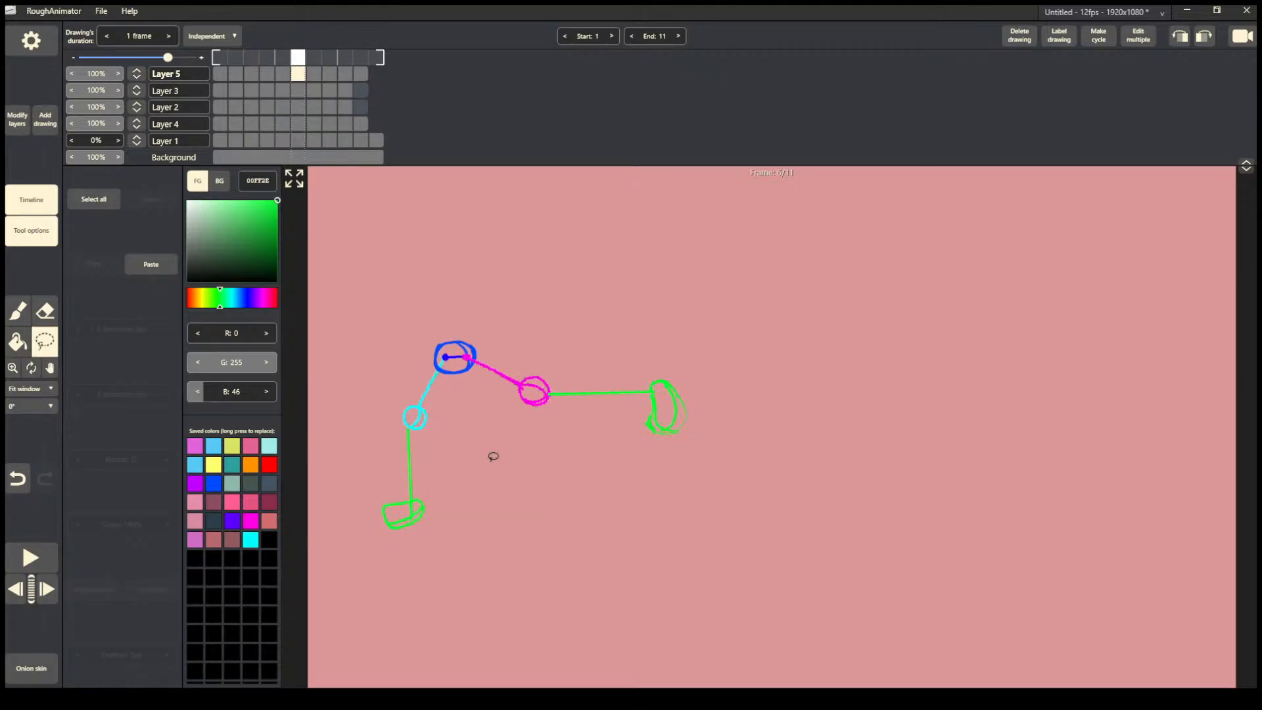
mouse_move(679, 344)
left_mouse_down()
mouse_move(749, 347)
mouse_move(600, 493)
mouse_move(703, 457)
left_mouse_up()
left_click(792, 330)
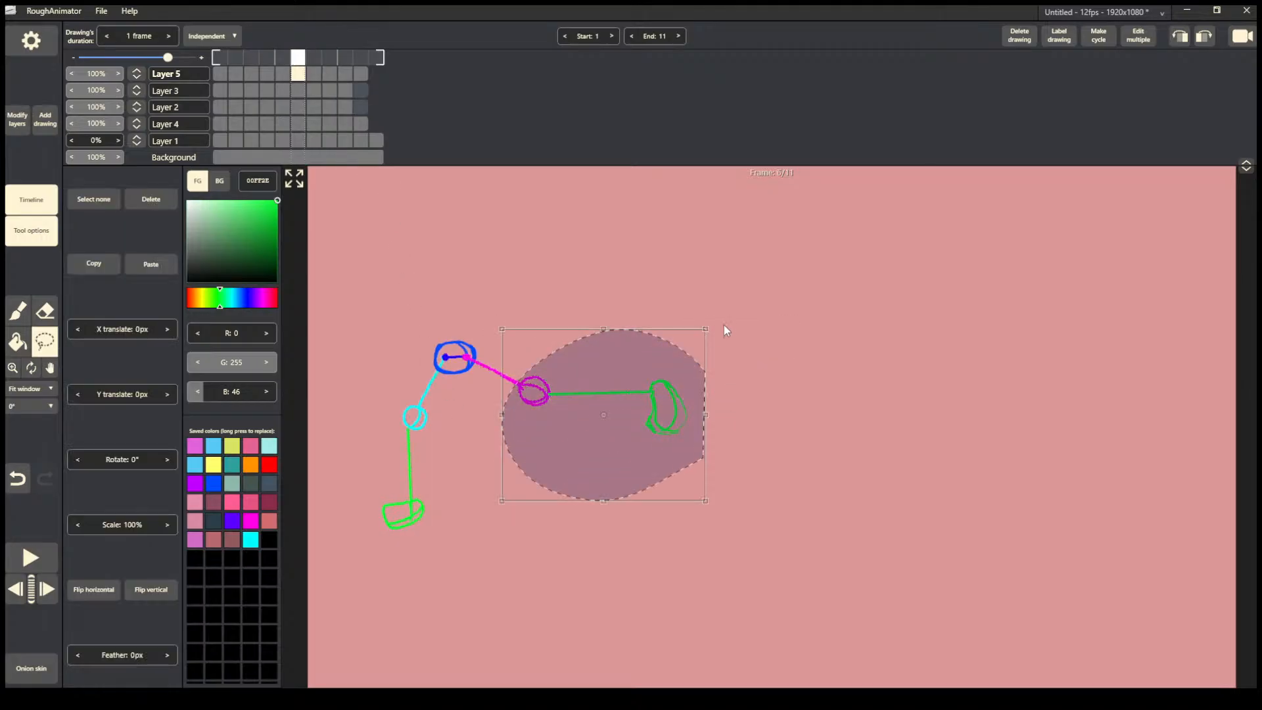
left_click(713, 325)
mouse_move(703, 404)
left_mouse_down()
mouse_move(507, 411)
mouse_move(702, 421)
left_mouse_up()
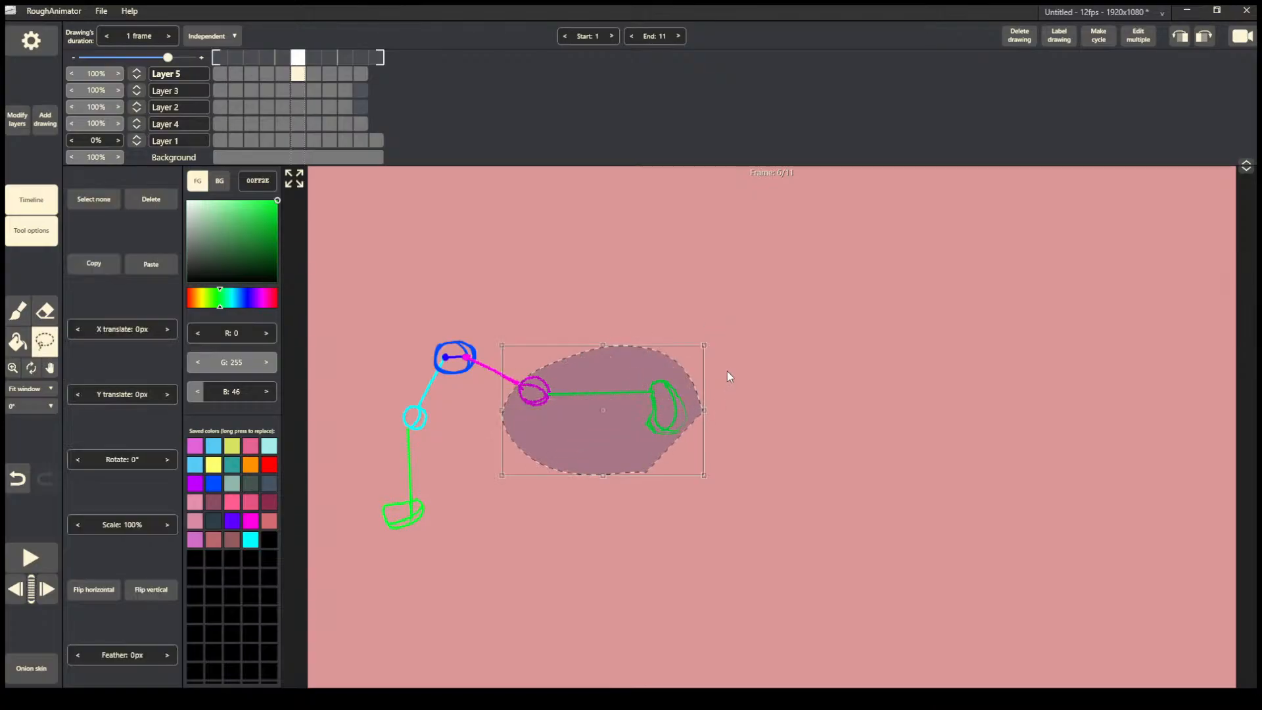
left_click_drag(702, 342, 693, 348)
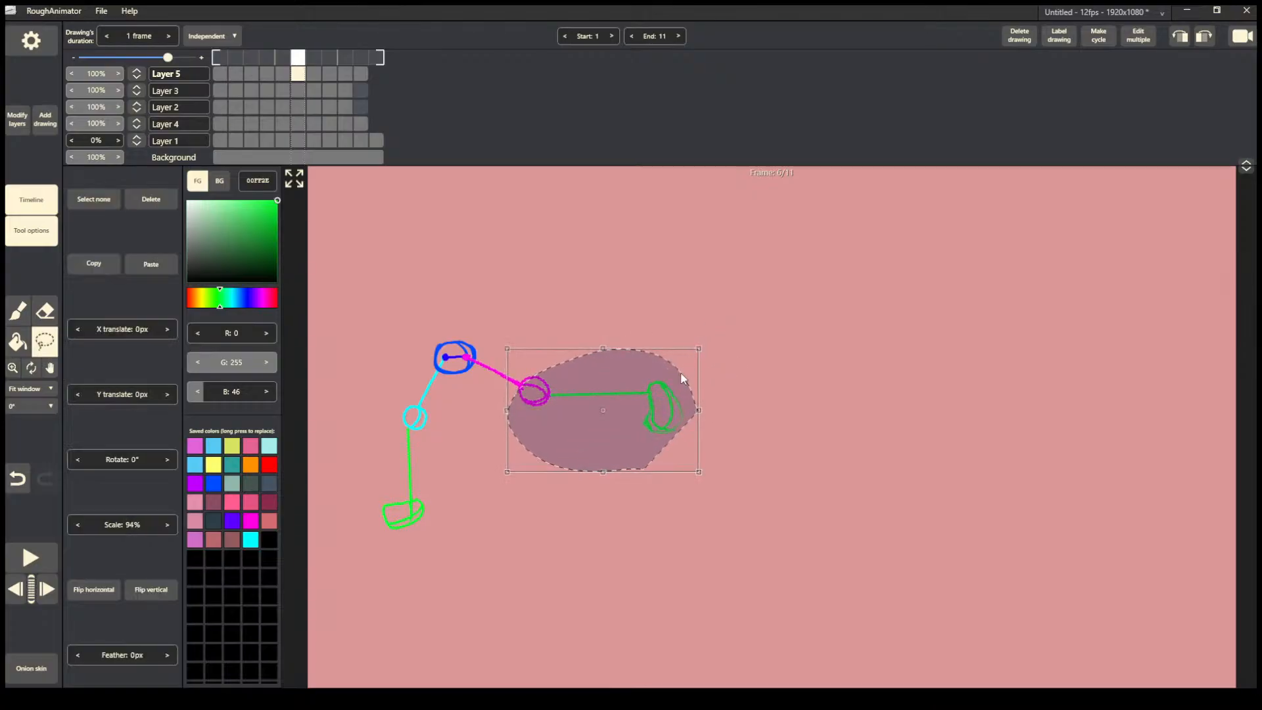
left_click(345, 173)
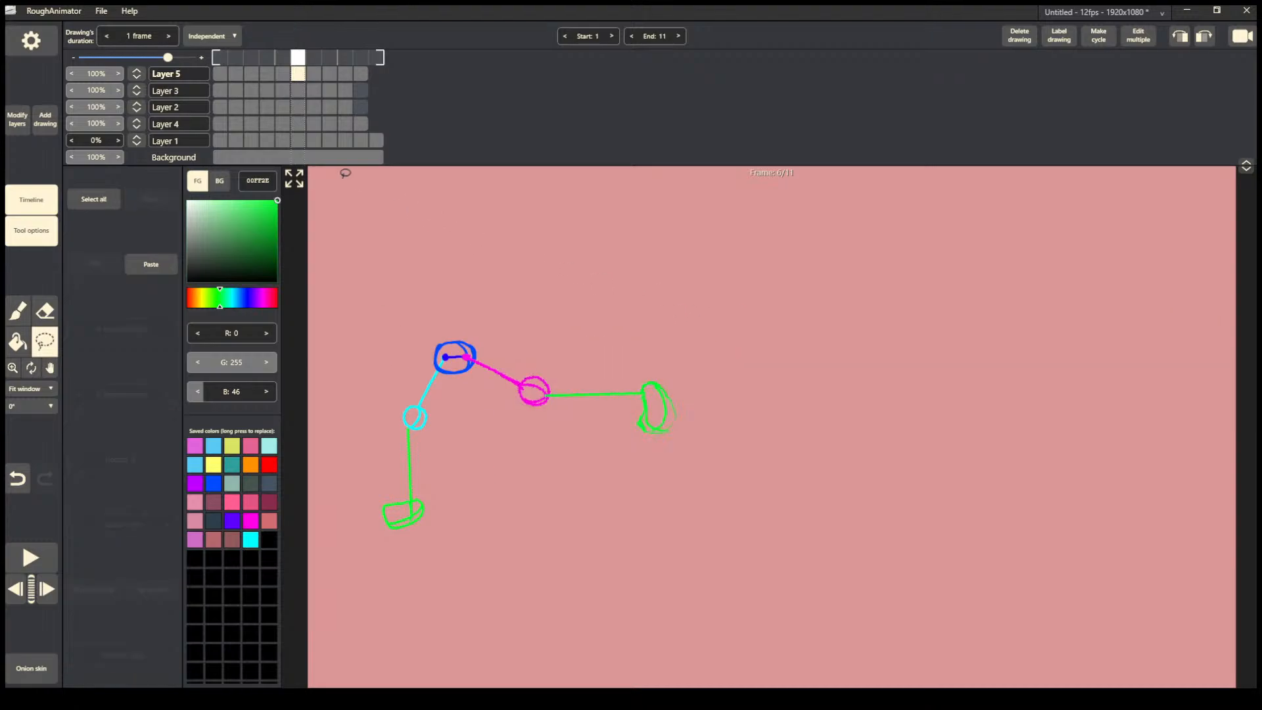
Slightly scale down the magenta-knee shin and foot on frame 5 and reattach them to the knee.
left_click(280, 75)
left_click_drag(540, 412, 695, 420)
left_click(688, 416)
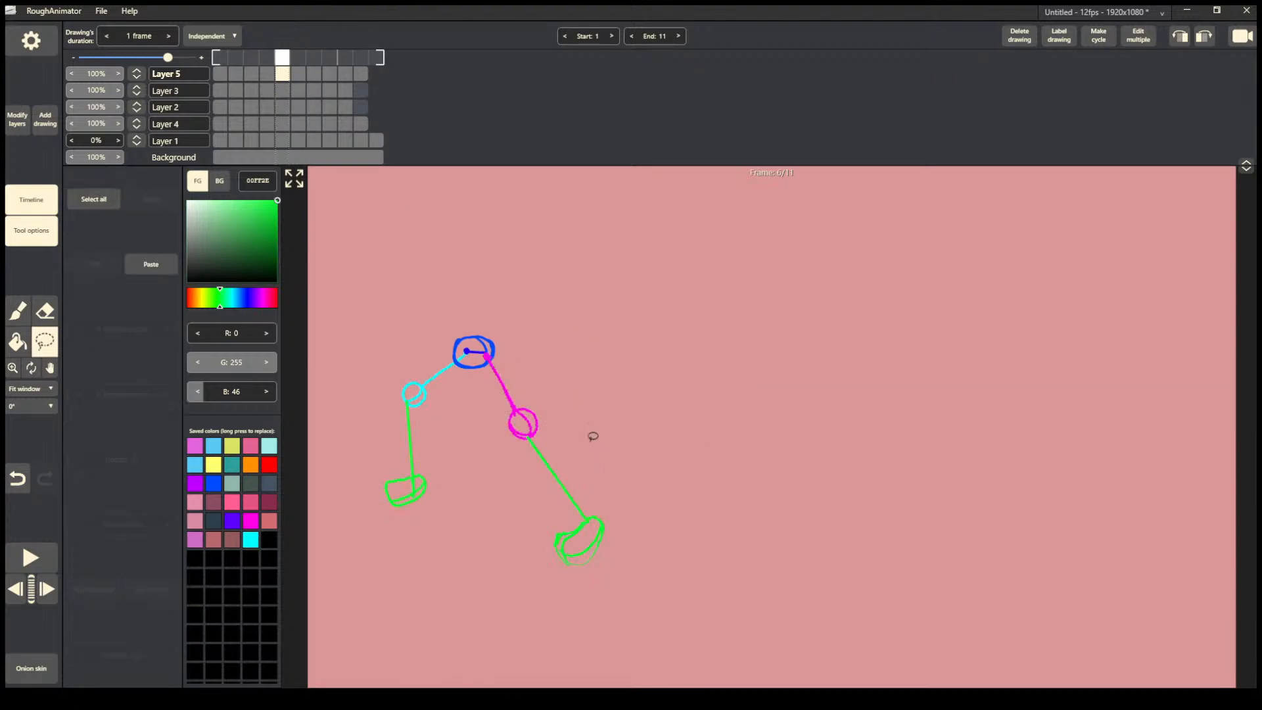
left_click_drag(591, 436, 585, 431)
left_click_drag(695, 404, 687, 409)
left_click_drag(625, 550, 628, 544)
left_click(603, 628)
Enable multiple-drawing editing for Layer 5's frames 4 to 10 and lasso all their shins and feet.
left_click(268, 75)
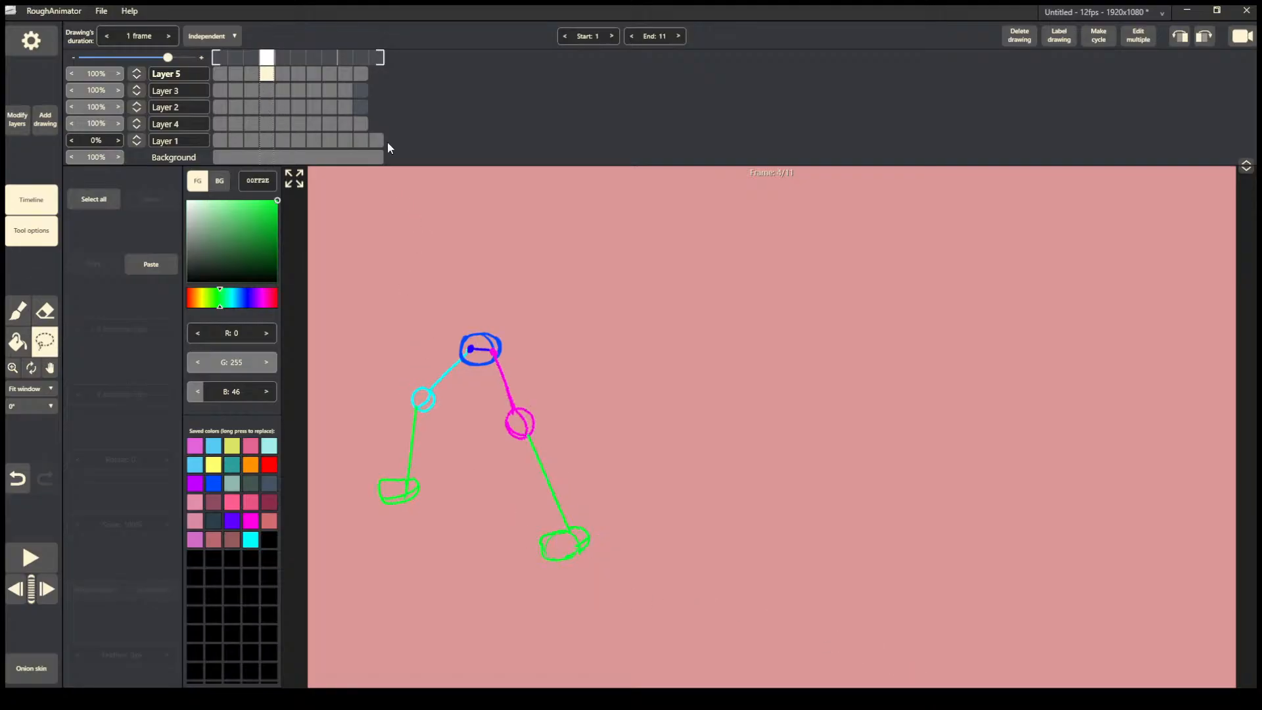
left_click(1129, 38)
left_click_drag(276, 82, 380, 73)
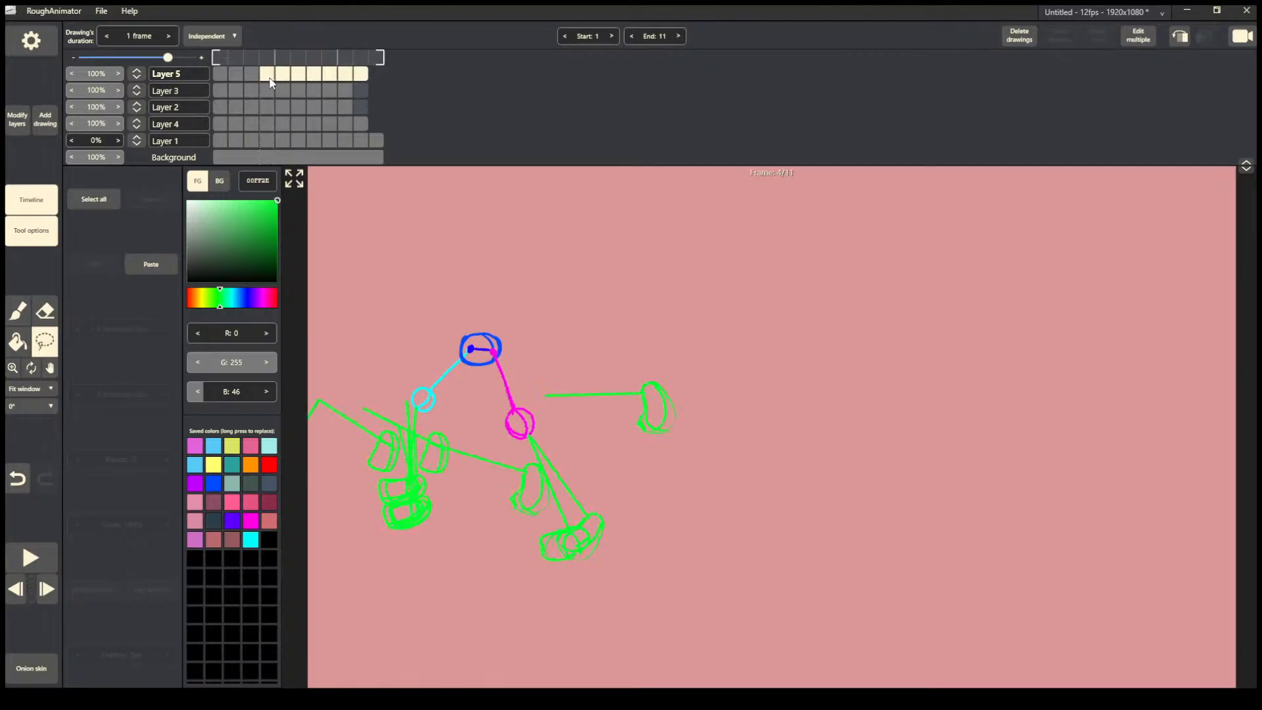
mouse_move(716, 334)
left_mouse_down()
mouse_move(399, 599)
mouse_move(796, 550)
left_mouse_up()
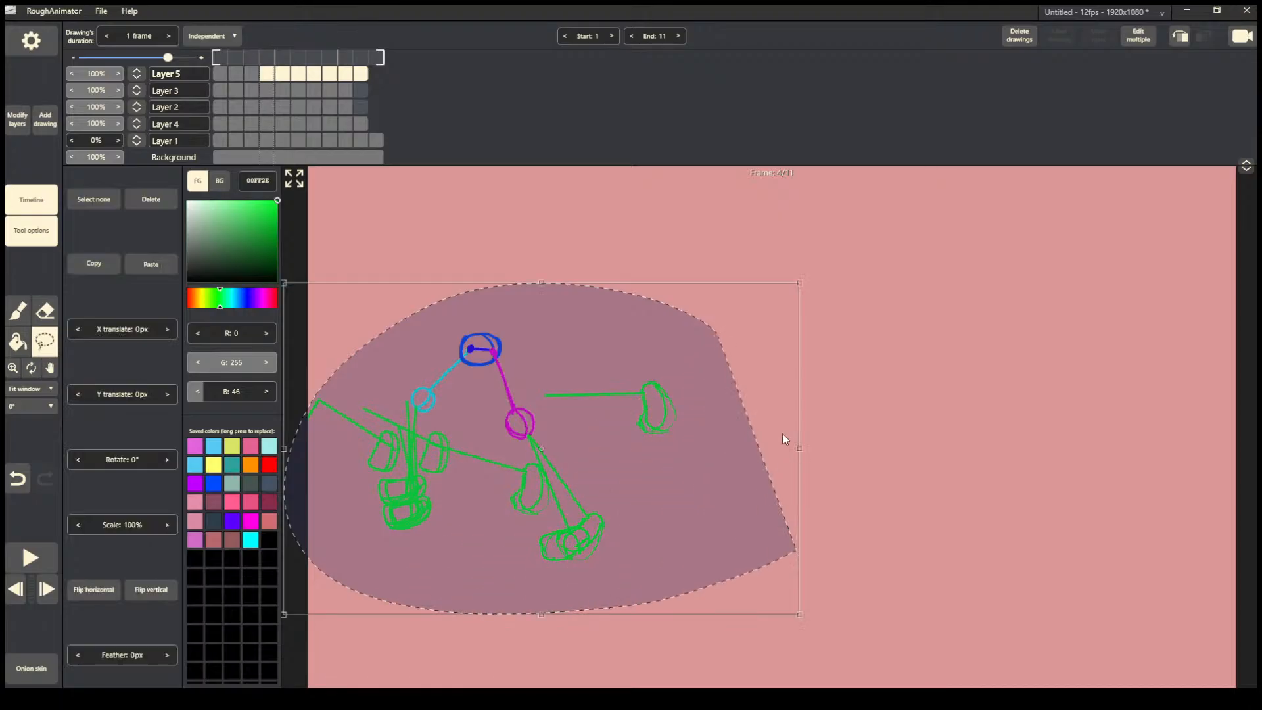
Undo the multi-frame selection, the magenta-knee shin and foot scaling on frames 5, 6 and 7, and the frame 7 rotation.
key("ctrl+z")
key("ctrl+z")
key("ctrl+z")
key("ctrl+z")
key("ctrl+z")
key("ctrl+z")
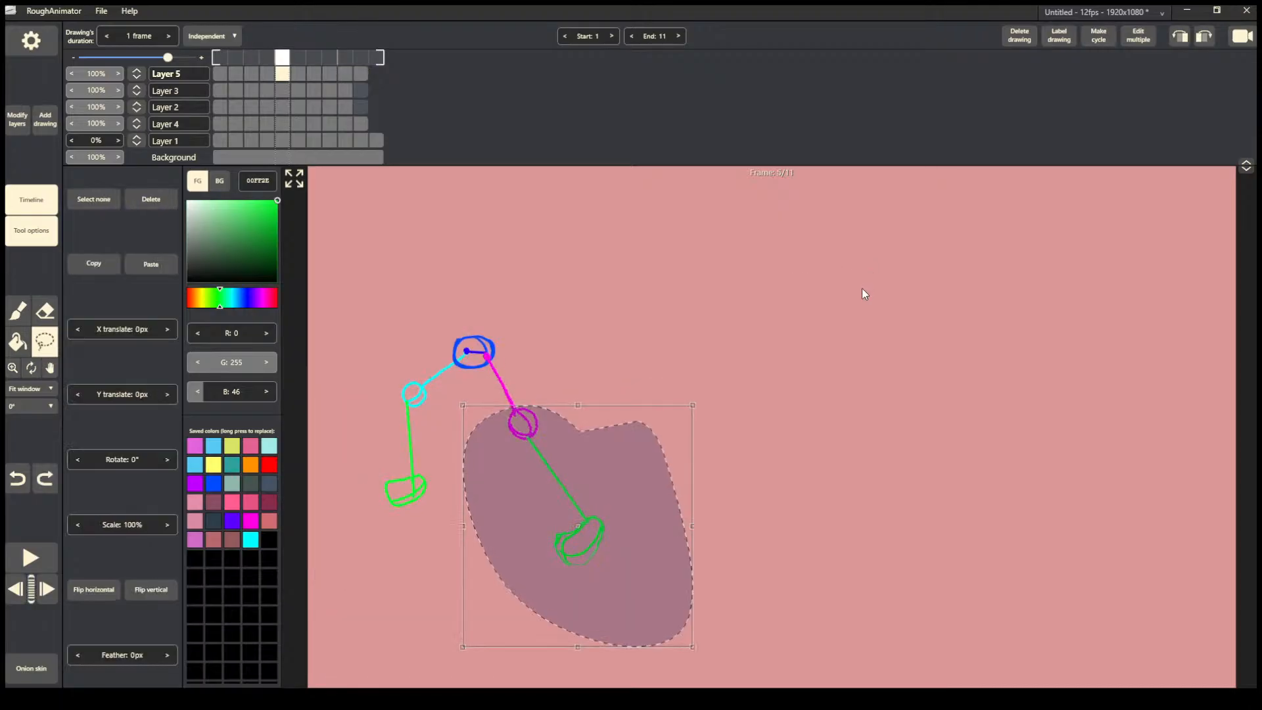
key("ctrl+z")
key("ctrl+z")
key("ctrl+z")
key("ctrl+z")
key("ctrl+z")
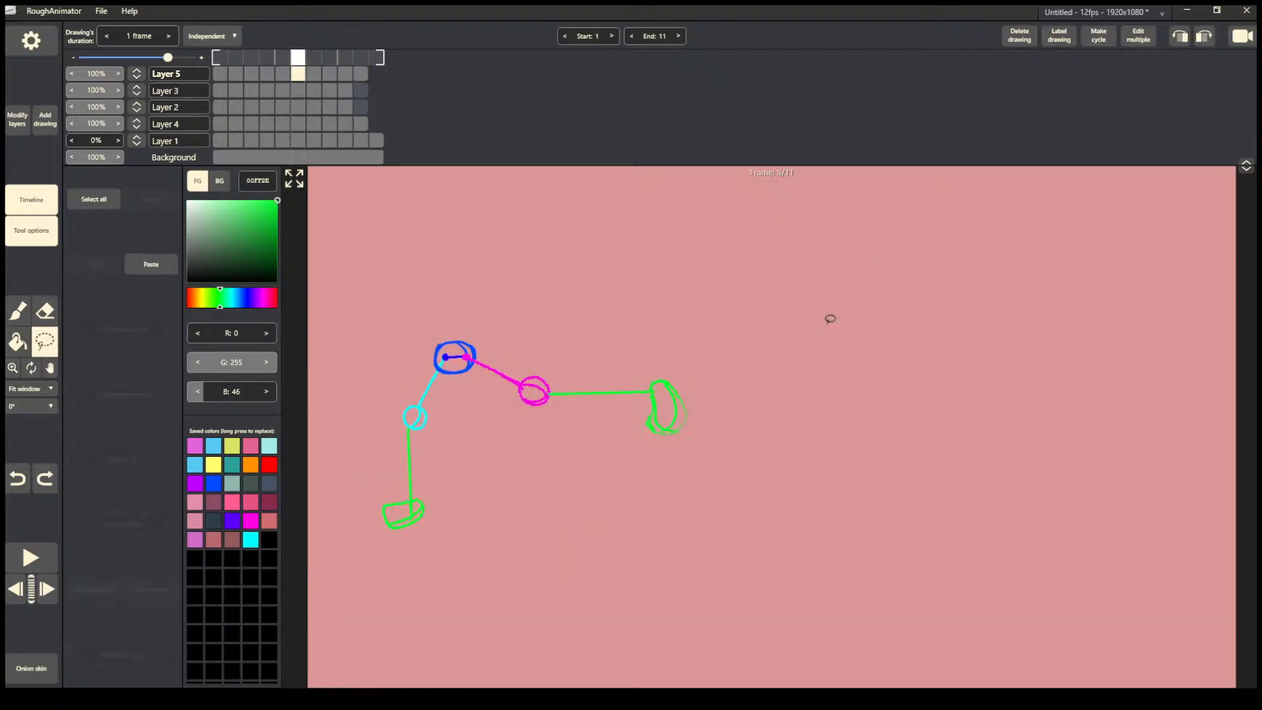
key("ctrl+z")
key("ctrl+z")
key("ctrl+z")
key("ctrl+z")
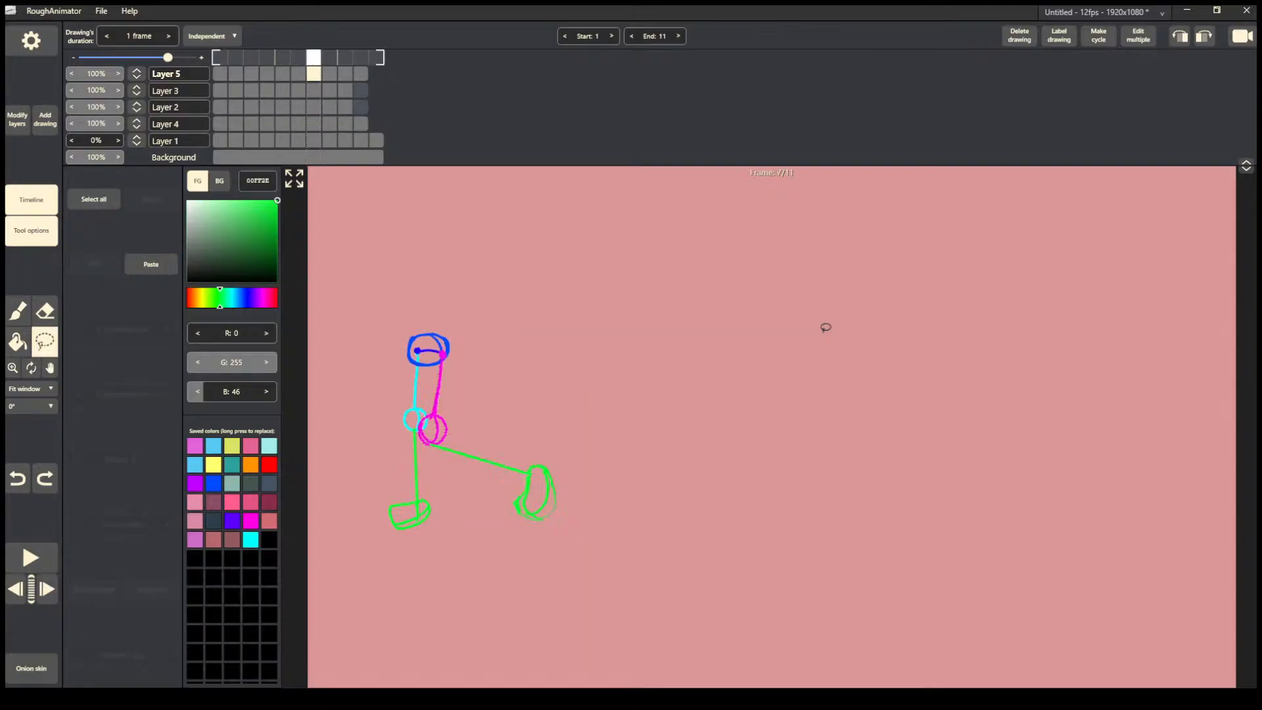
key("ctrl+z")
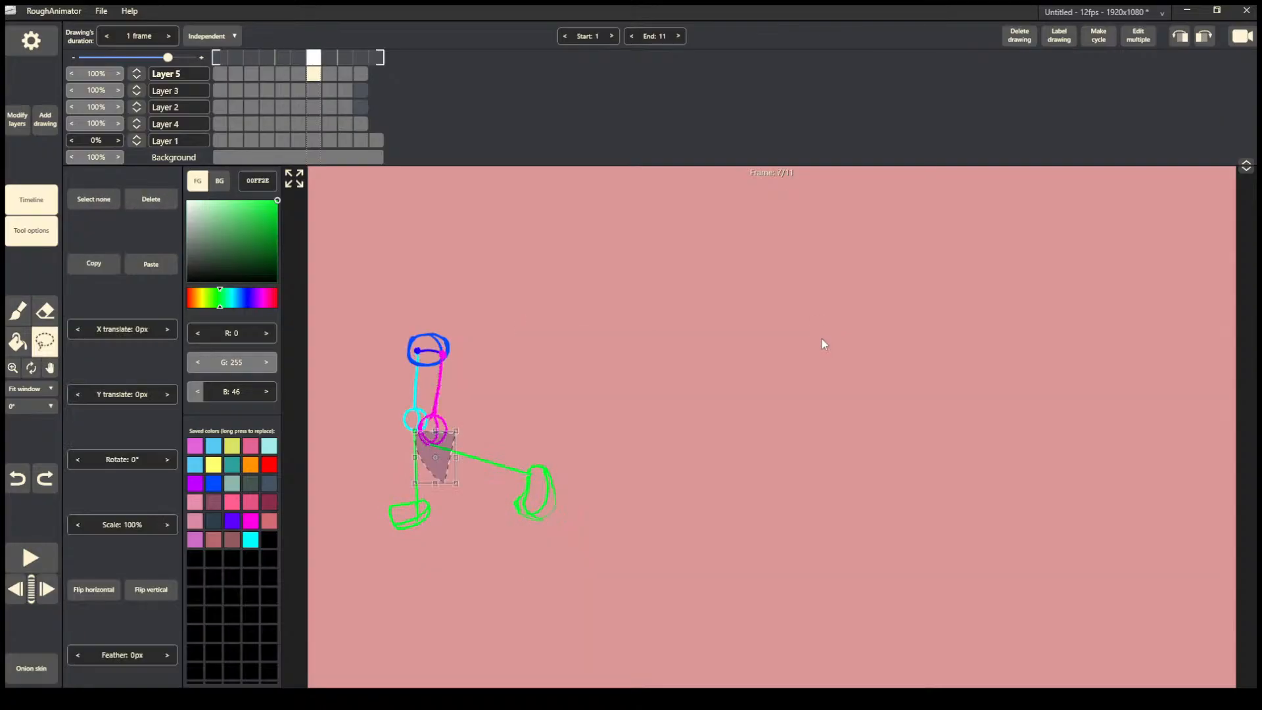
key("ctrl+z")
key("ctrl+z")
key("ctrl+z")
key("ctrl+z")
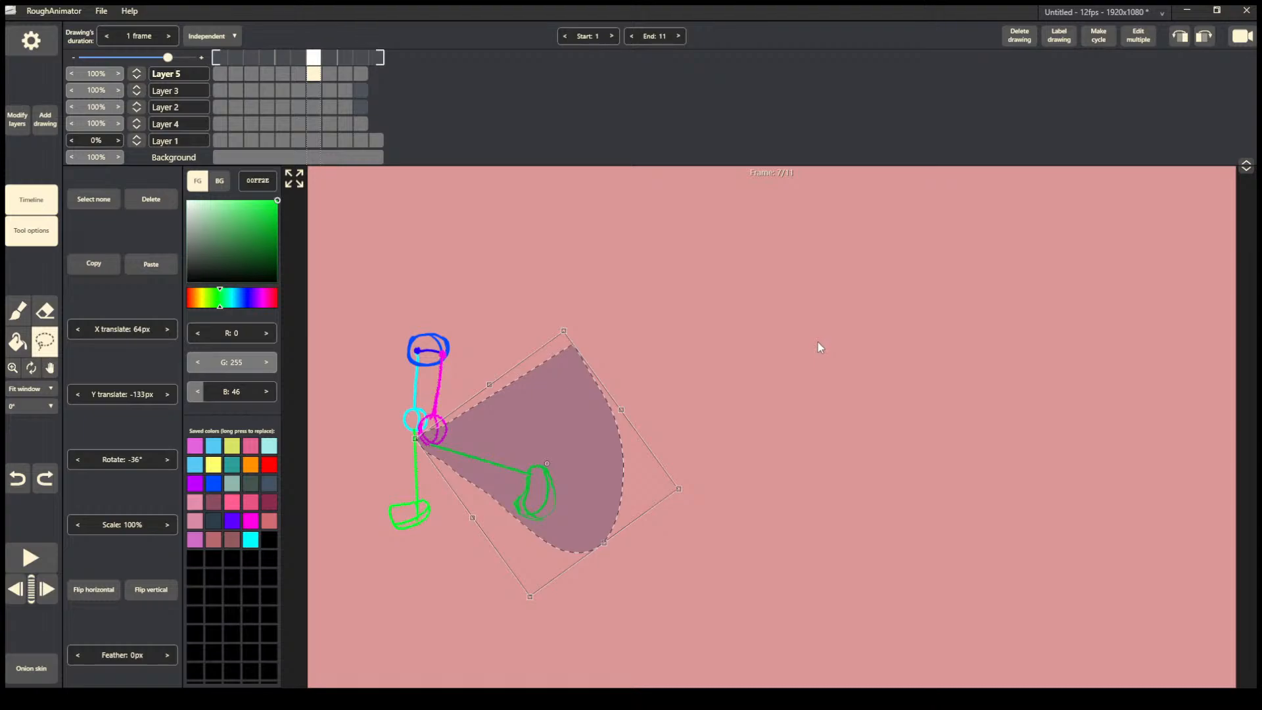
key("ctrl+z")
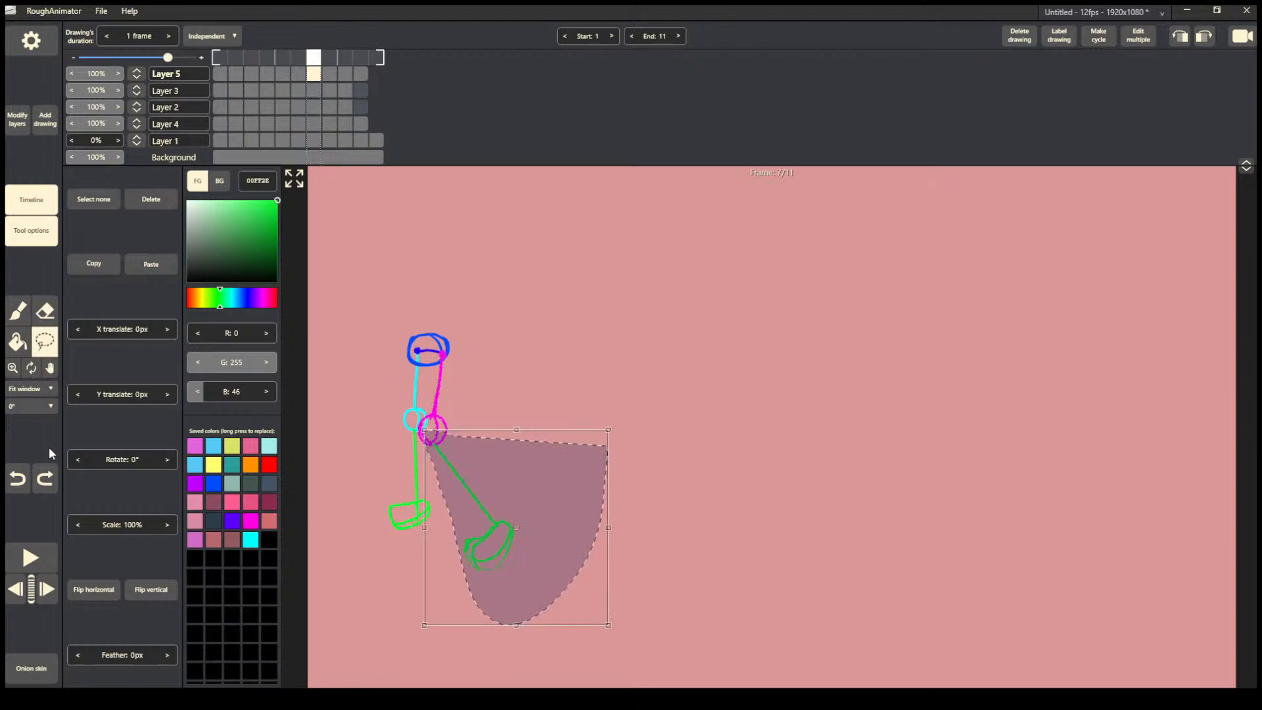
Redo the frame 7 rotation of the magenta-knee shin and foot and clear the selection.
left_click(41, 481)
left_click(707, 266)
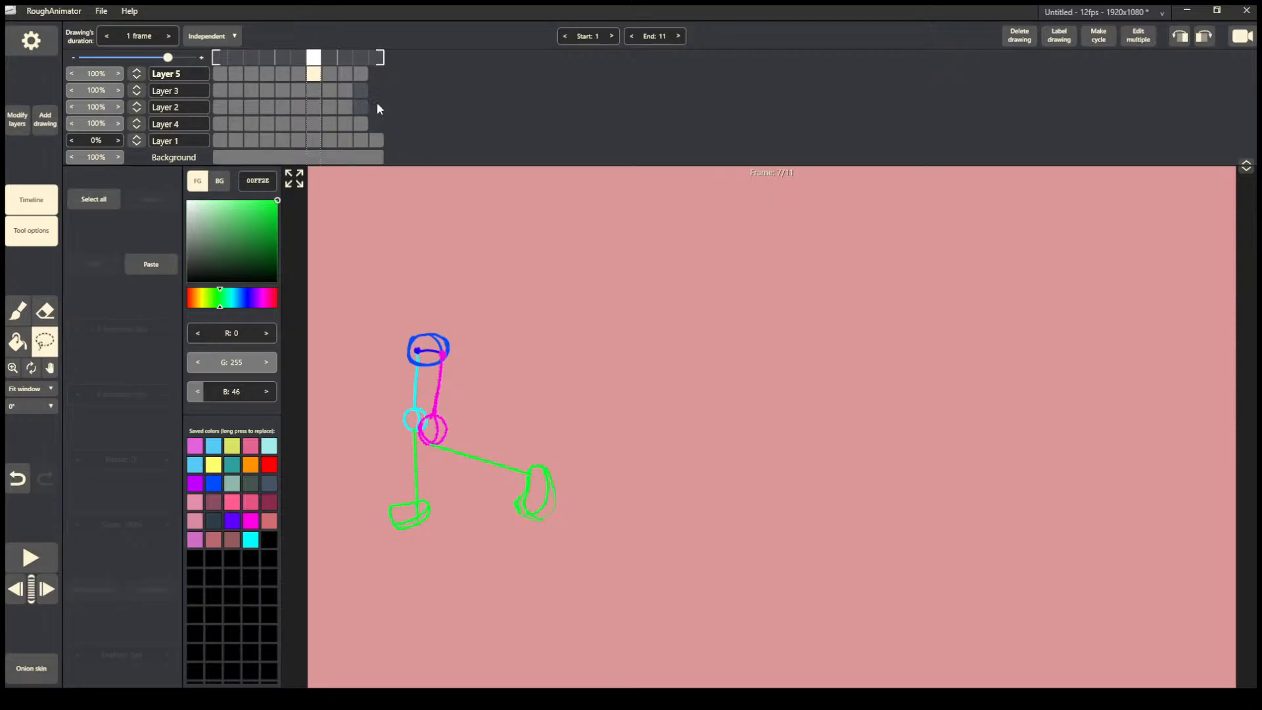
left_click(221, 75)
left_click(1135, 38)
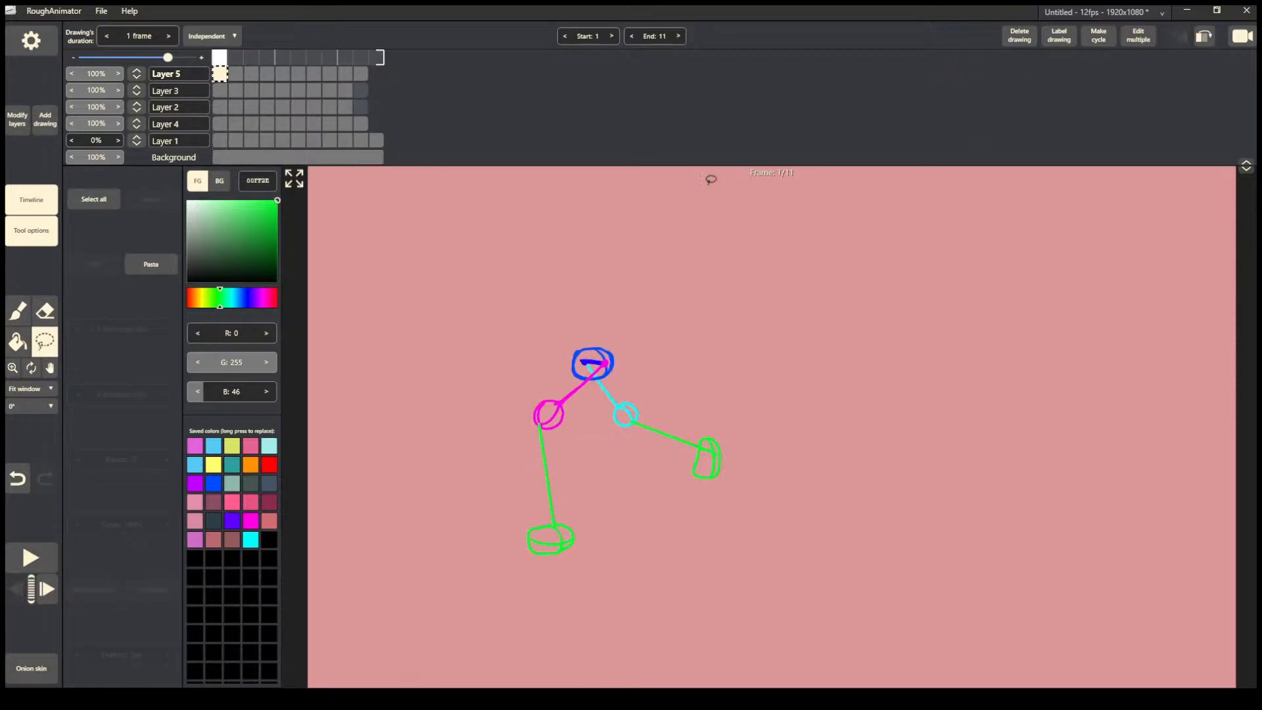
left_click_drag(232, 78, 470, 77)
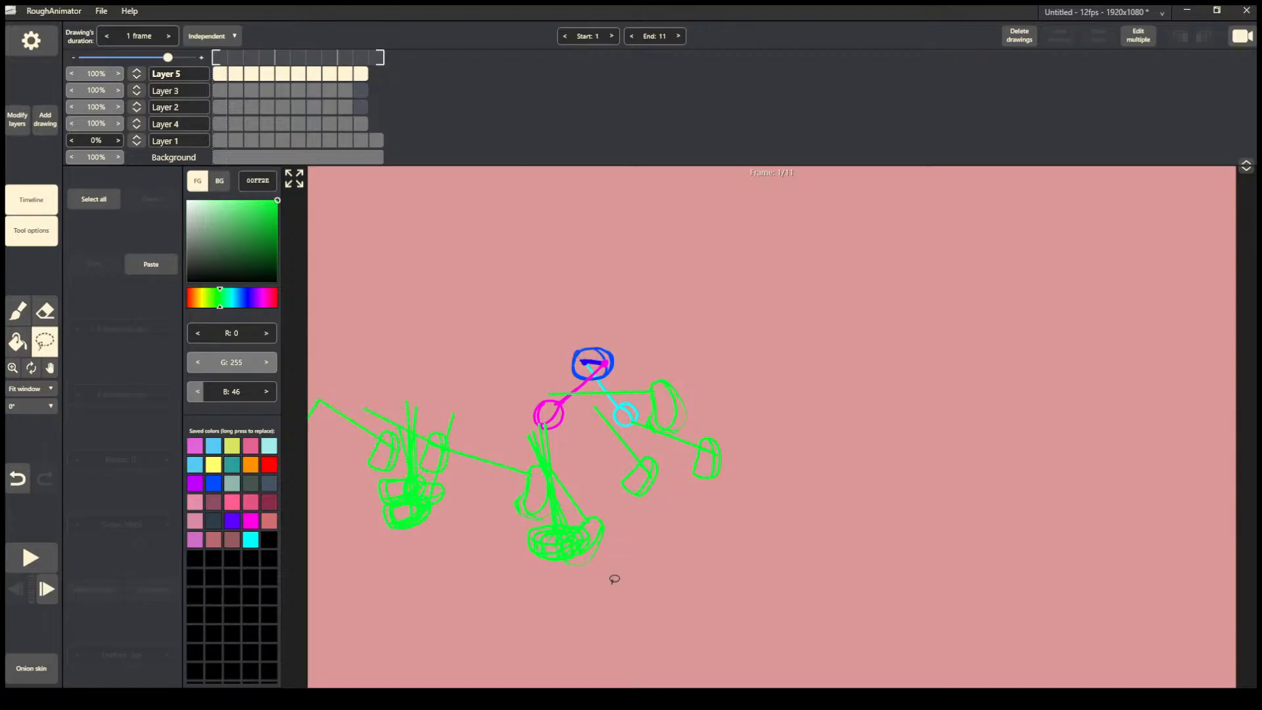
left_click(1138, 37)
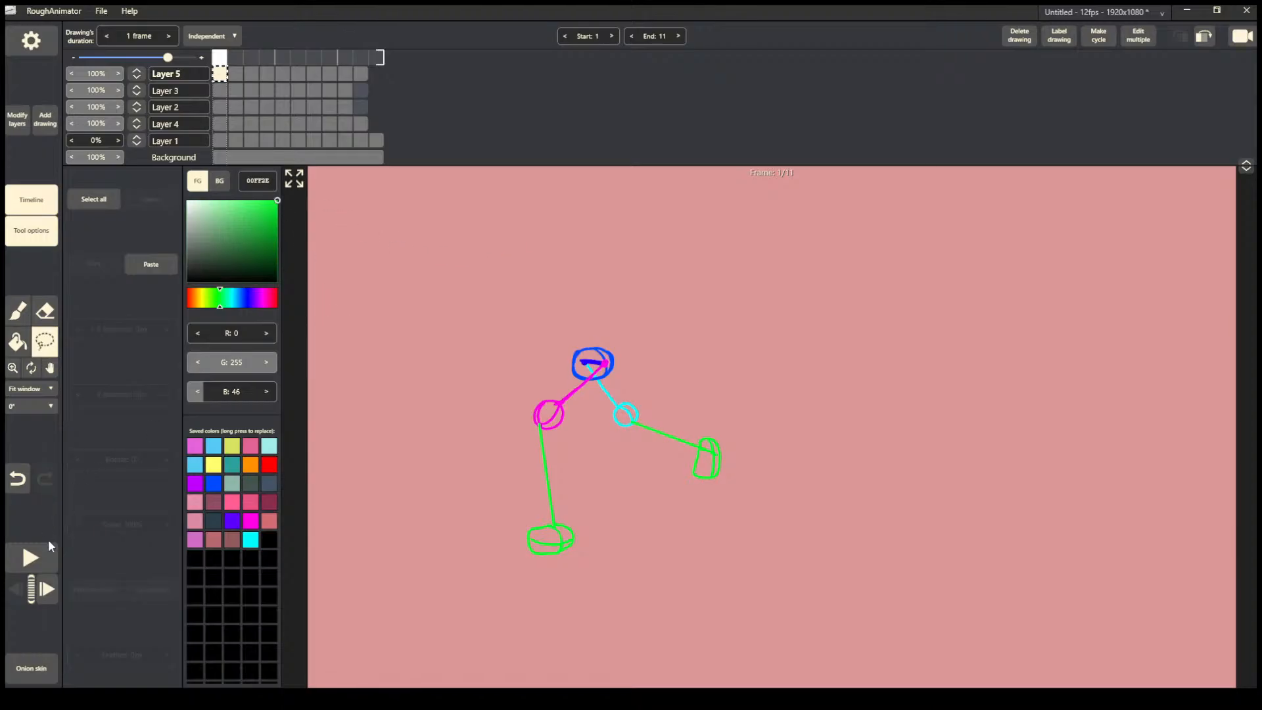
Add a new layer above Layer 5 and reduce Layer 5's opacity to 27%.
left_click(36, 558)
left_click(45, 204)
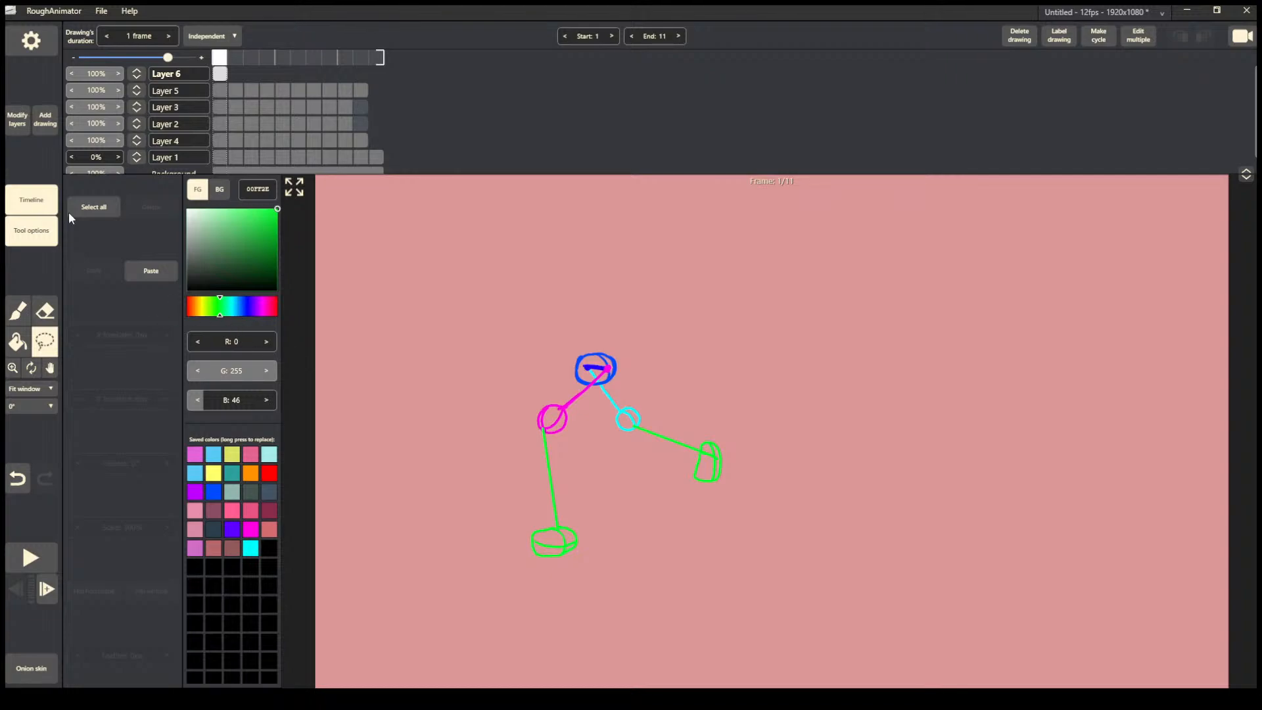
left_click_drag(97, 95, 51, 93)
On Layer 6's frame 1, draw a shorter green shin and foot from the magenta knee with the 5 px brush.
left_click(18, 310)
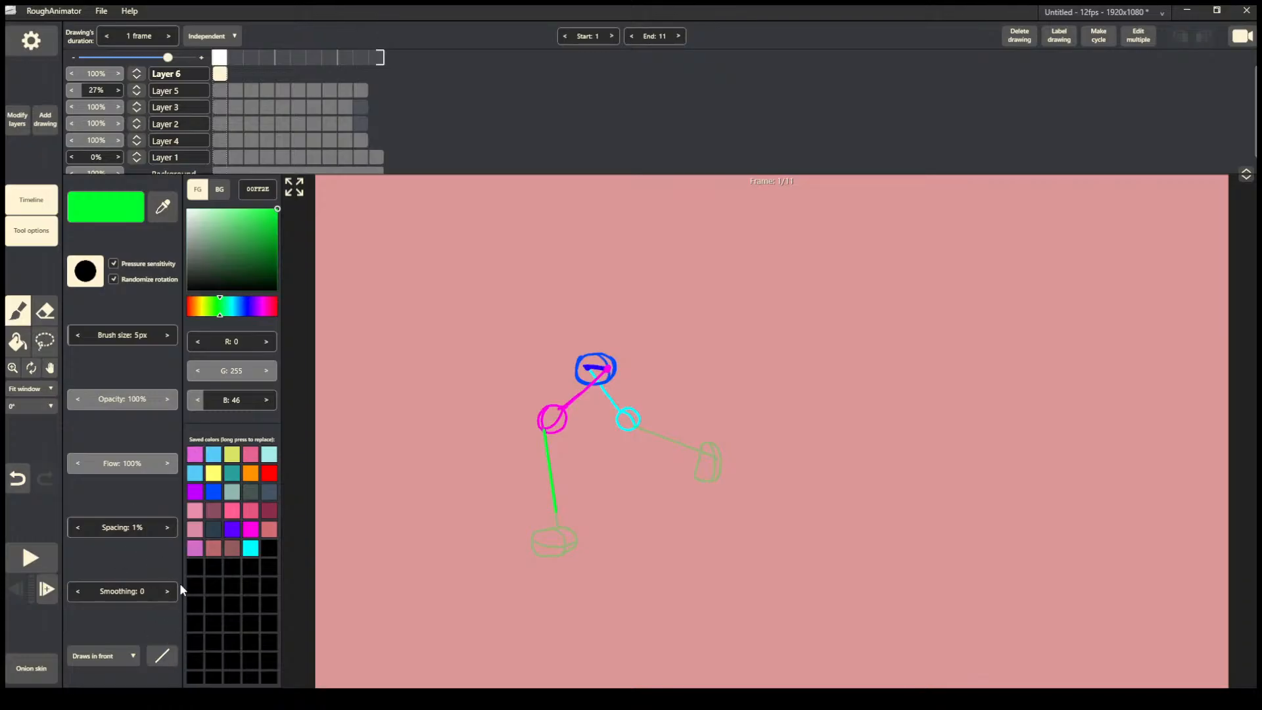
left_click(162, 656)
key("ctrl+z")
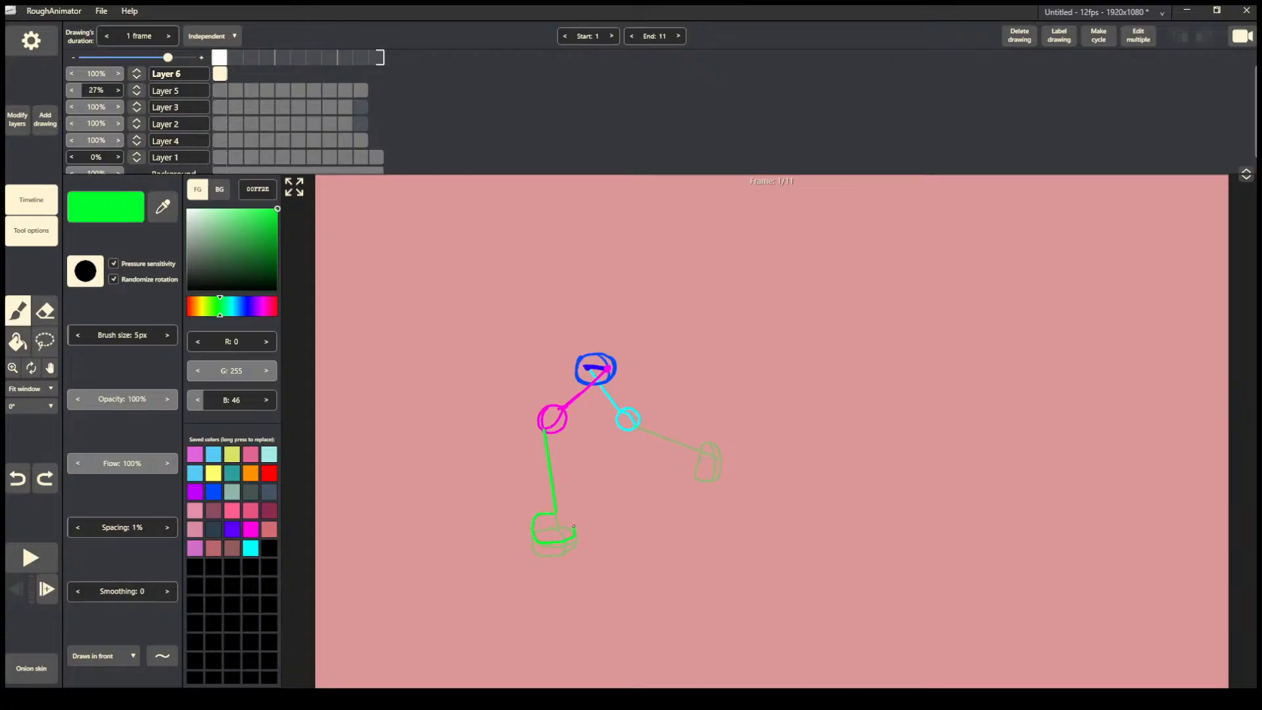
left_click_drag(561, 540, 546, 531)
Copy Layer 6's frame 1 shin and foot and paste them onto frame 2 under the magenta knee.
left_click(44, 341)
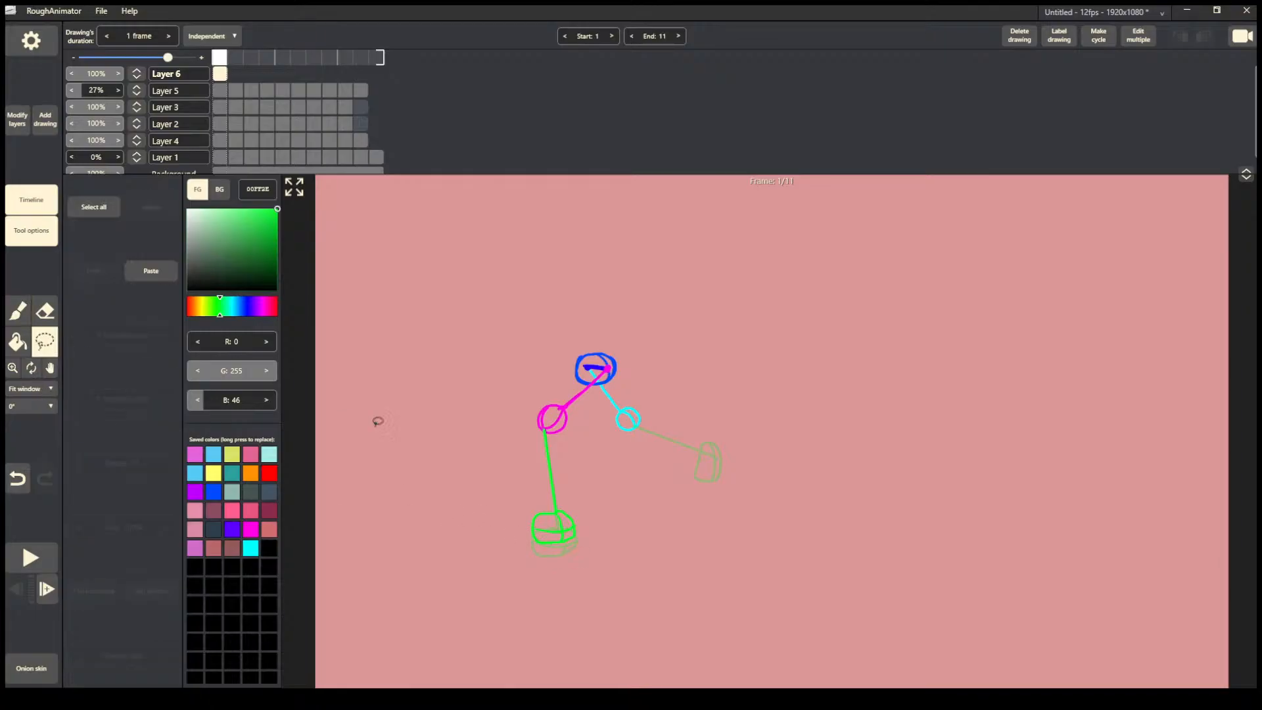
left_click_drag(499, 459, 549, 521)
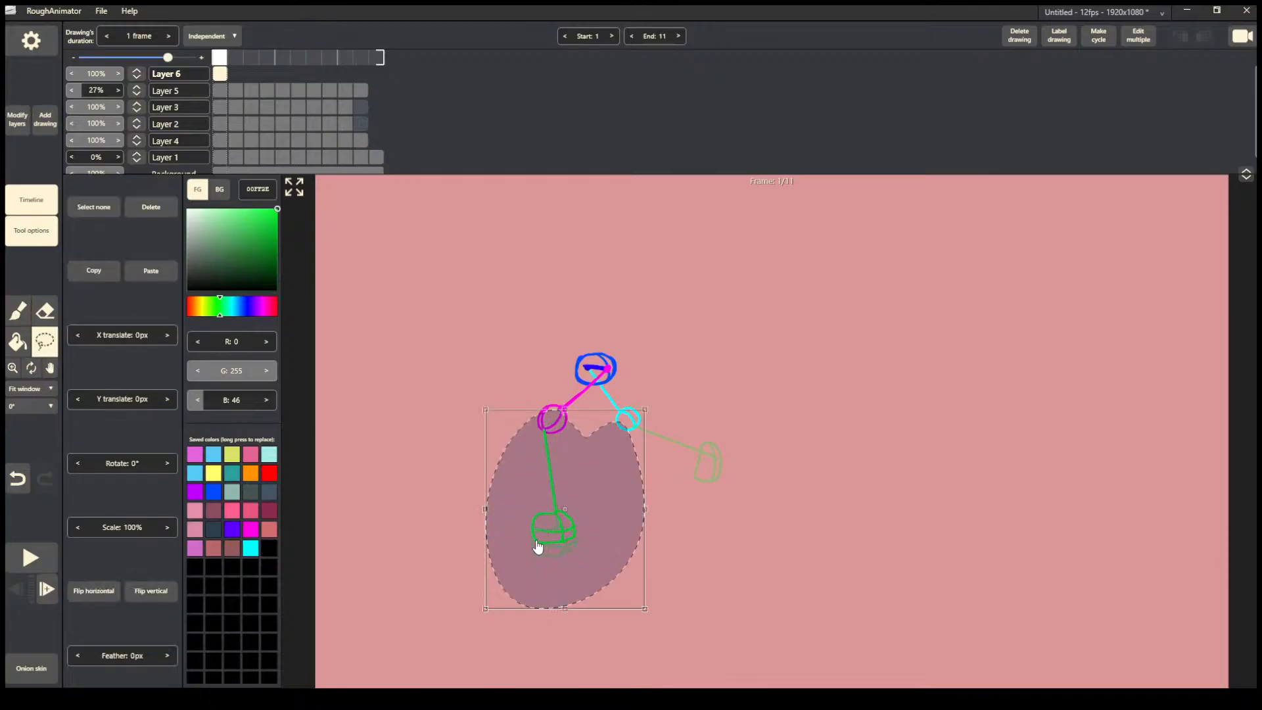
left_click(405, 455)
key("Right")
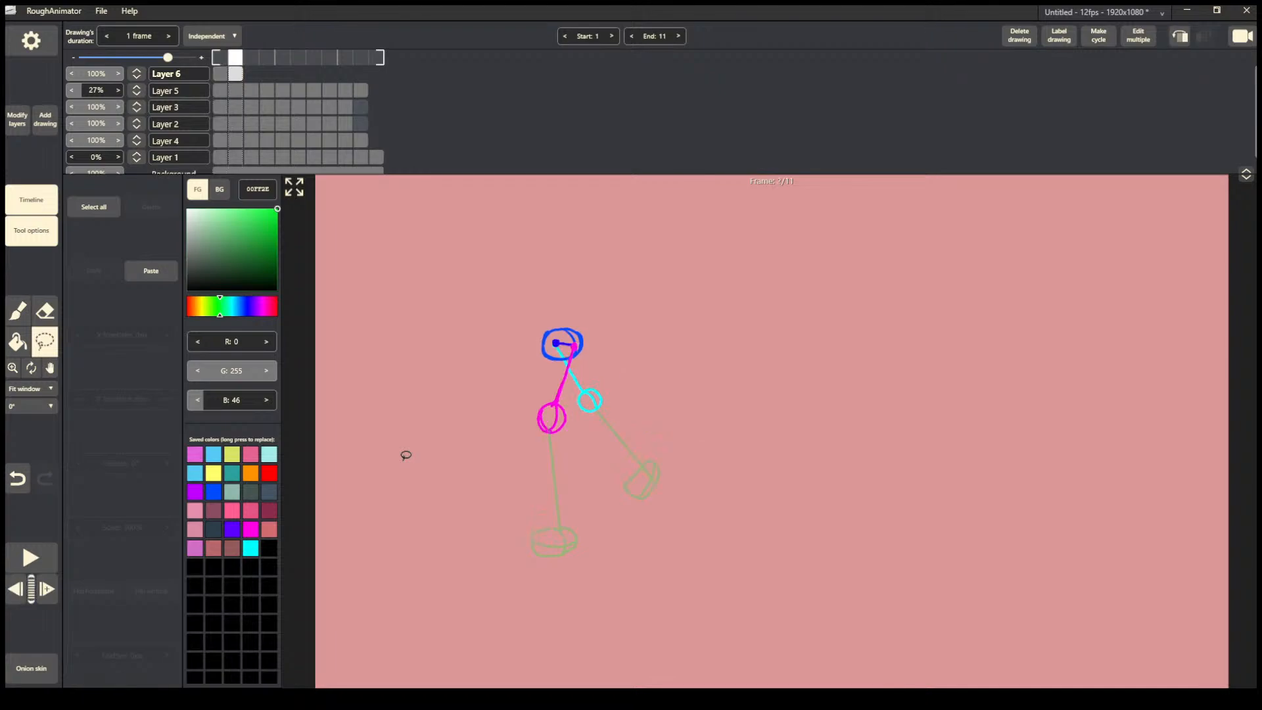
left_click_drag(549, 421, 538, 442)
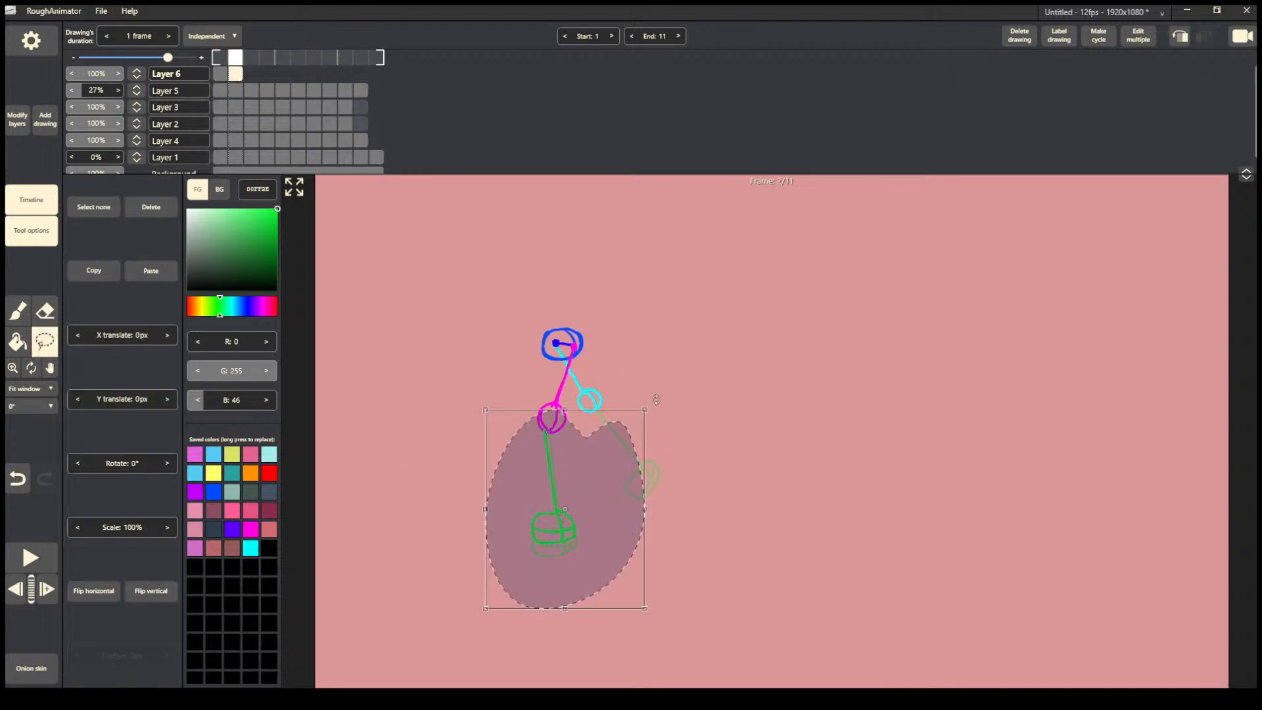
left_click(674, 424)
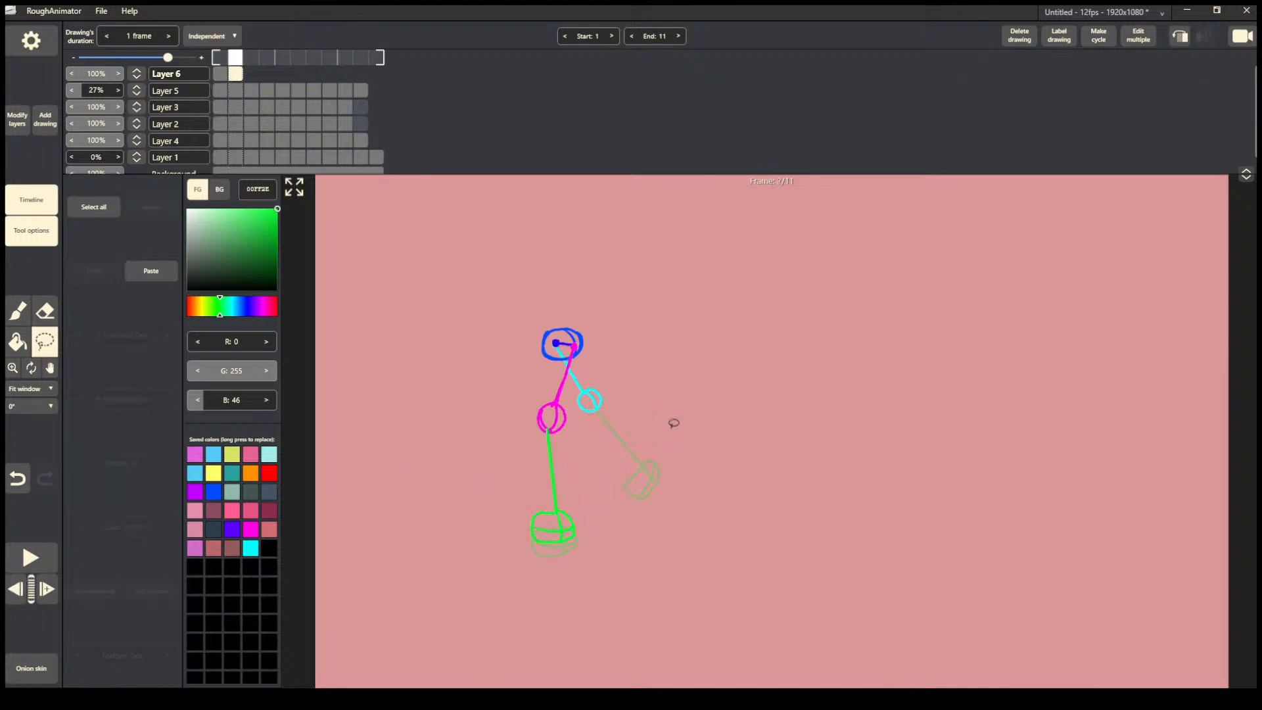
Paste the shin and foot onto Layer 6's frame 3, rotated -7° and aligned with the magenta knee.
key("Right")
left_click_drag(589, 434, 619, 458)
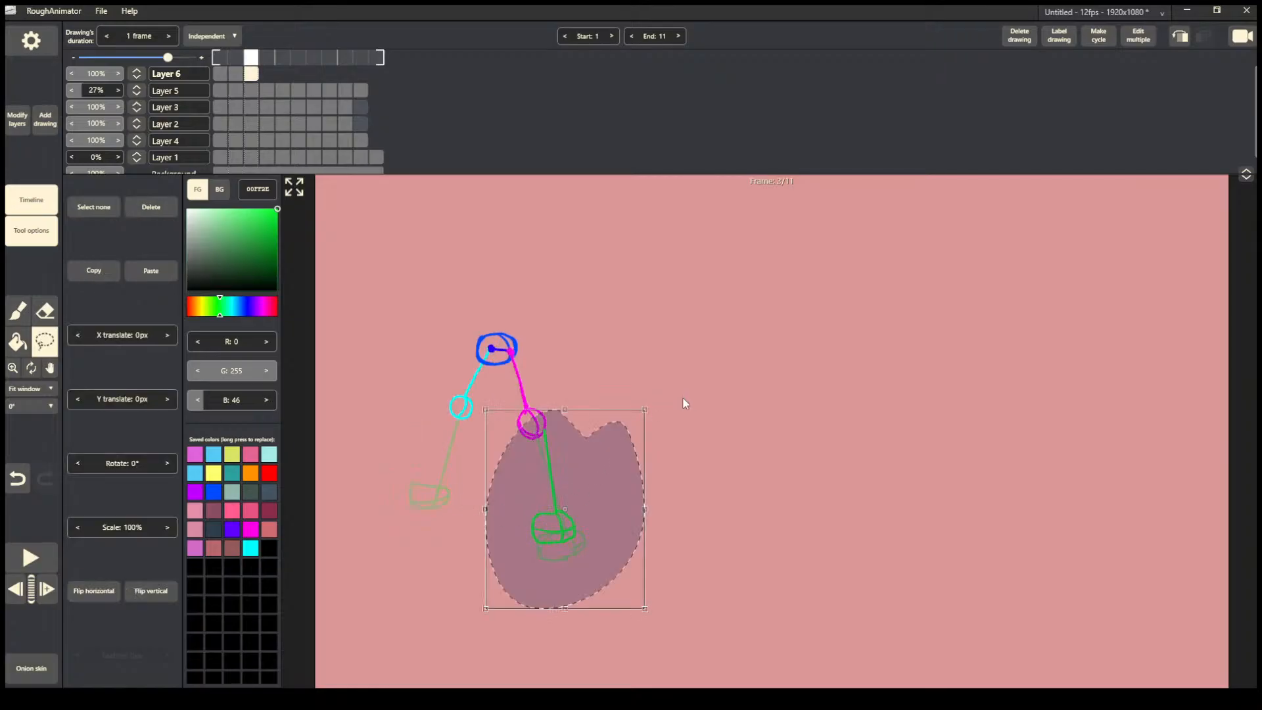
left_click_drag(659, 397, 649, 384)
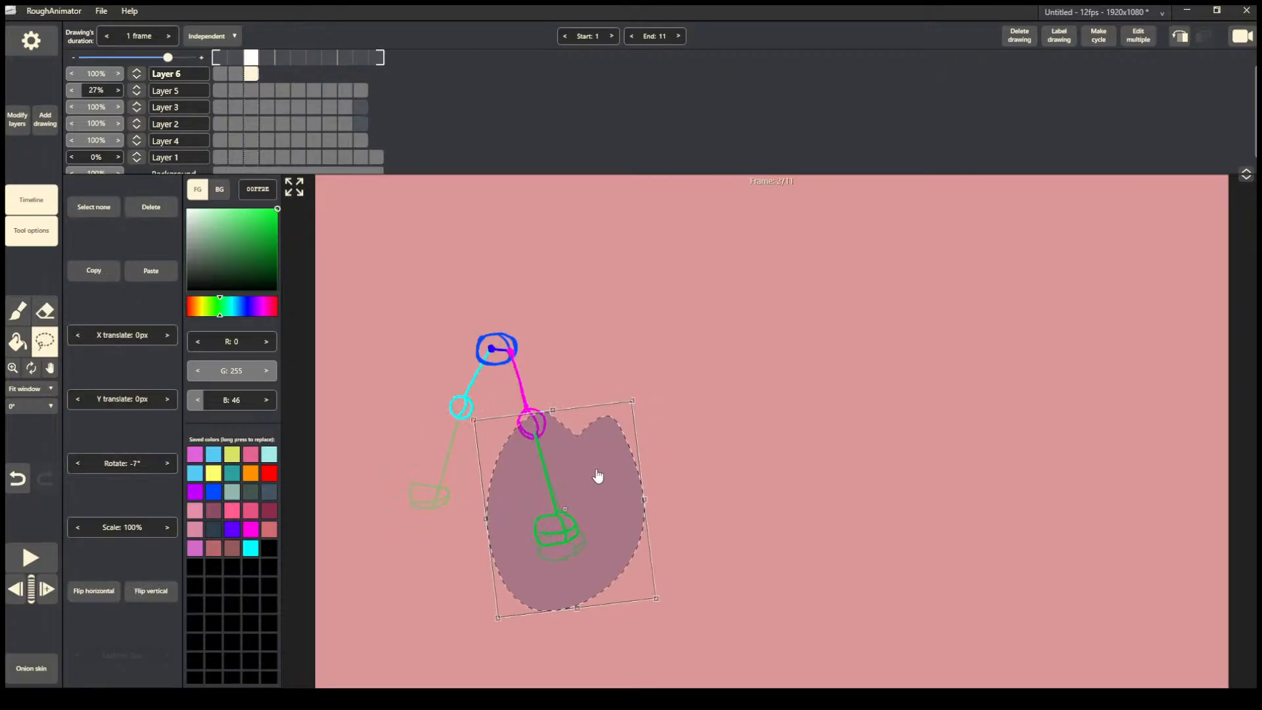
mouse_move(597, 476)
left_mouse_down()
mouse_move(594, 487)
mouse_move(600, 464)
mouse_move(602, 489)
left_mouse_up()
left_click(546, 455)
Paste the shin and foot onto Layer 6's frame 4 and rotate them -11° to meet the magenta knee.
key("Right")
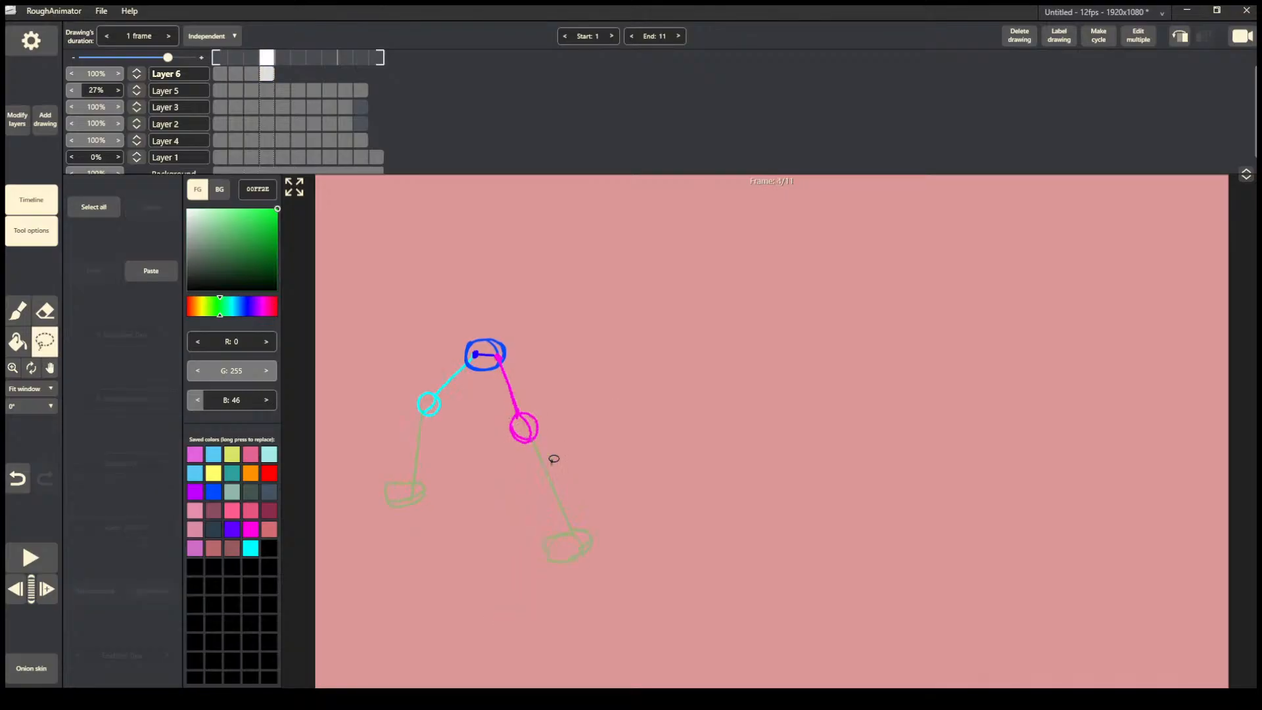
left_click_drag(544, 497, 546, 510)
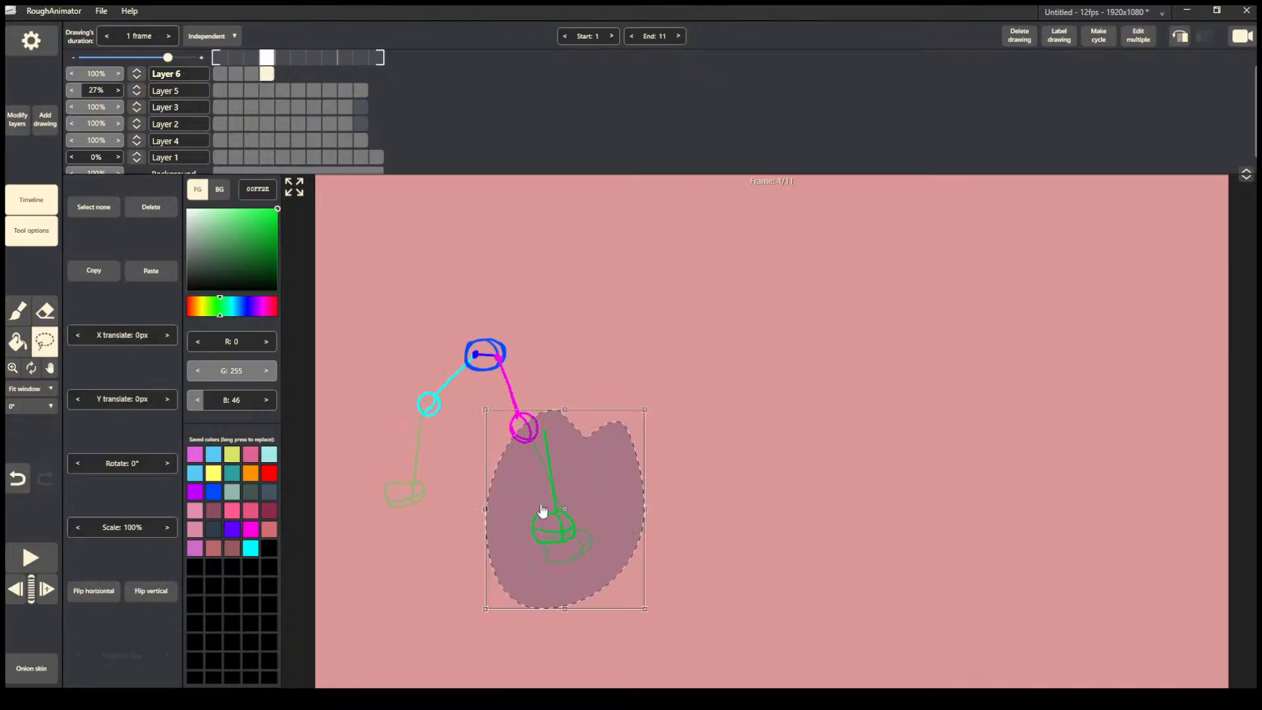
left_click_drag(657, 399, 634, 385)
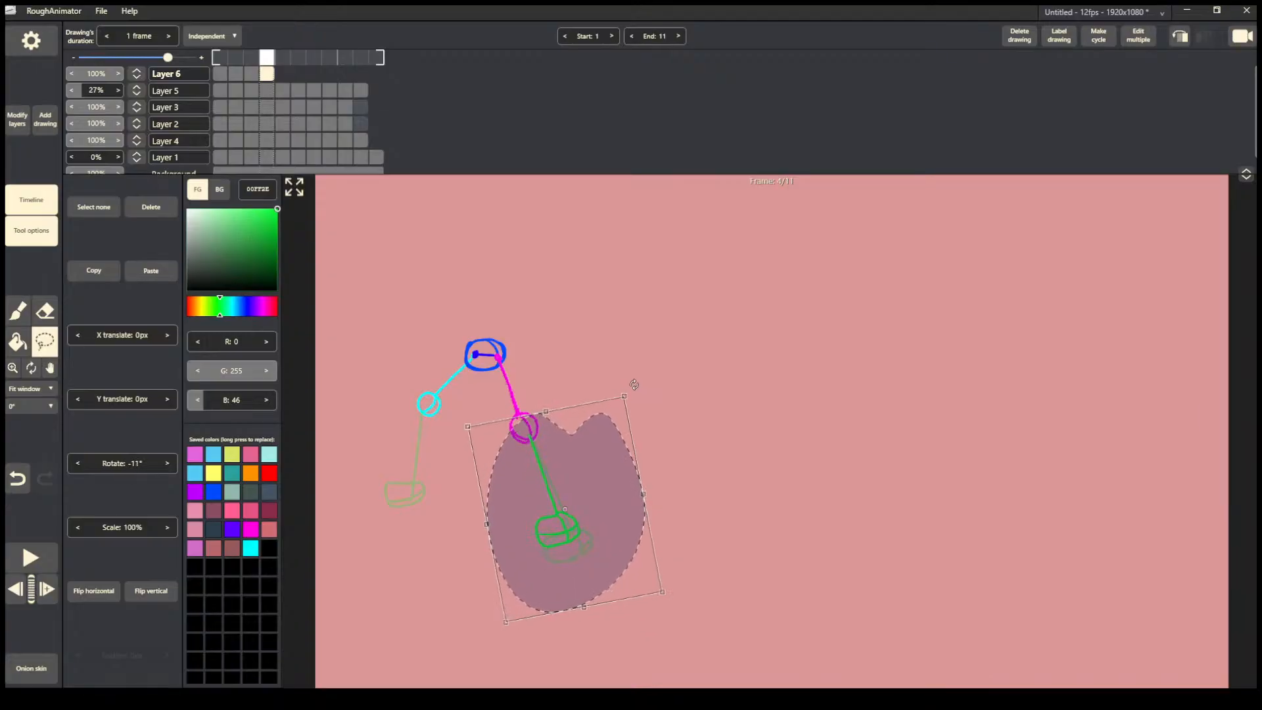
left_click(672, 441)
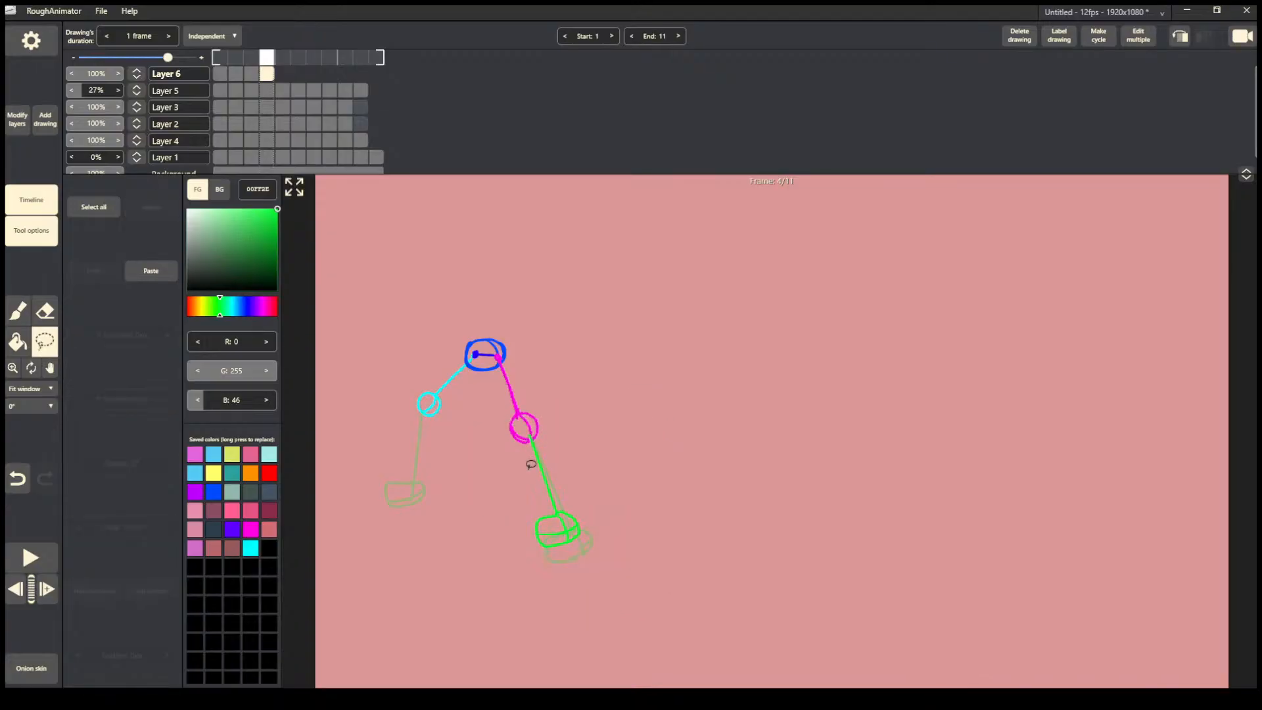
Paste the shin and foot onto Layer 6's frame 5, rotate them -23° and move them 43 px, -13 px onto the magenta knee.
key("Right")
left_click_drag(506, 428, 510, 426)
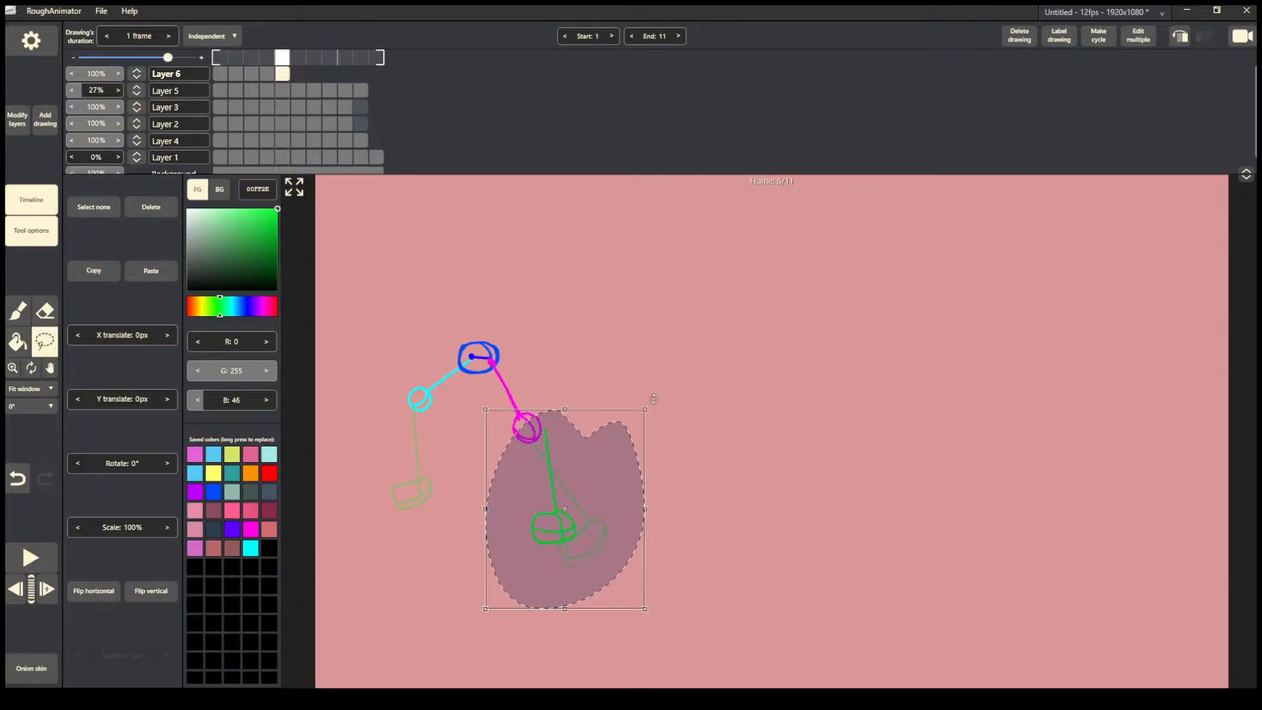
left_click_drag(658, 401, 637, 383)
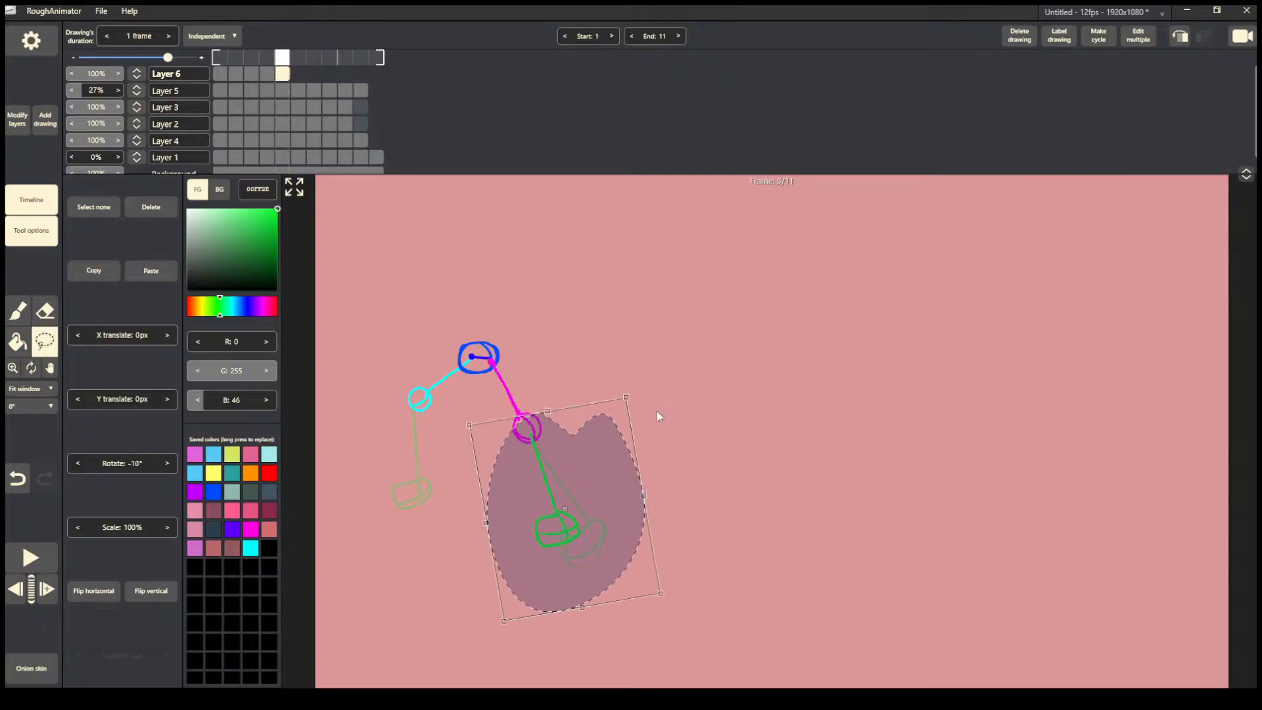
left_click_drag(589, 536, 600, 532)
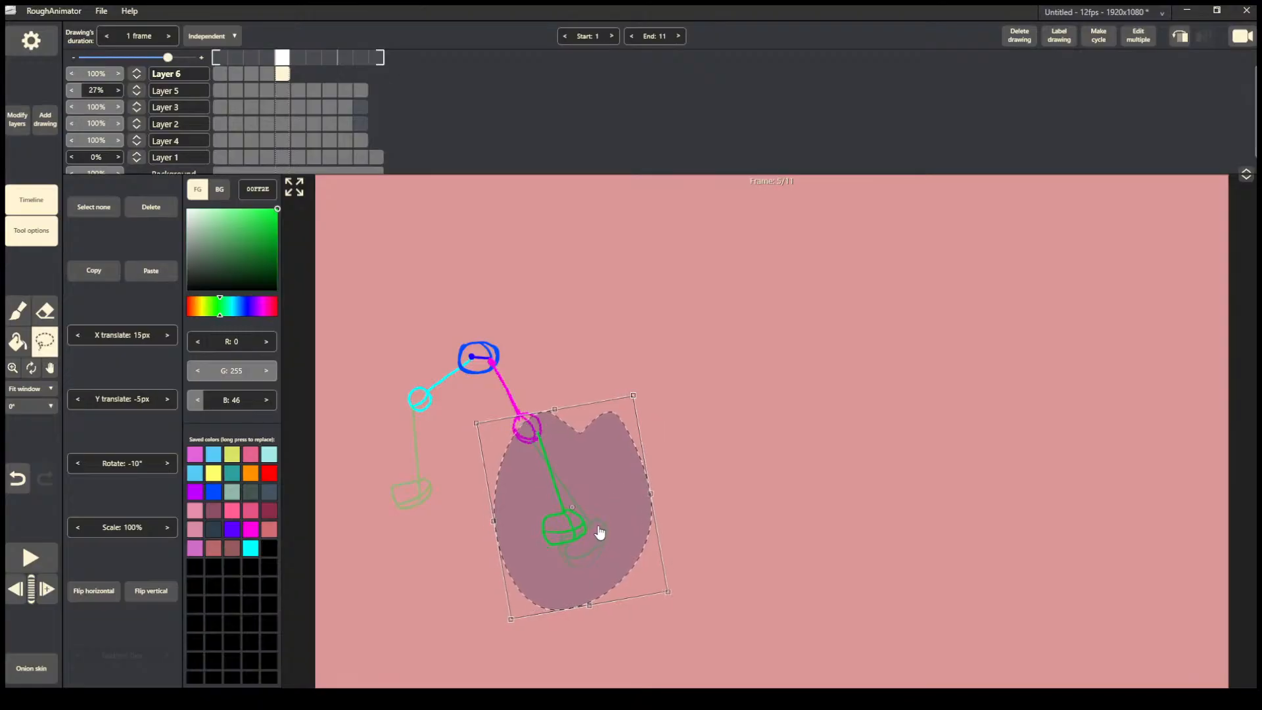
left_click_drag(640, 385, 616, 380)
left_click_drag(617, 497, 625, 495)
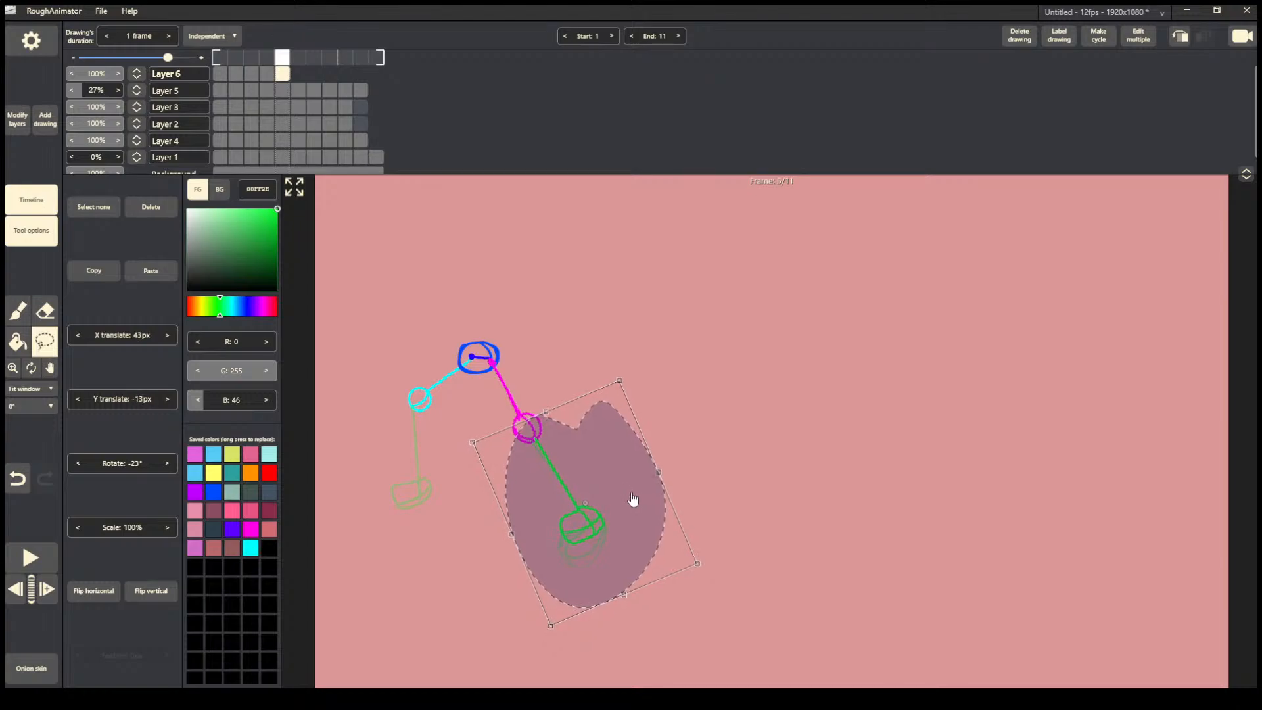
left_click(656, 445)
Paste the shin and foot onto Layer 6's frame 6, rotate them -88° and move them 141 px, -275 px to extend from the magenta knee.
key("Right")
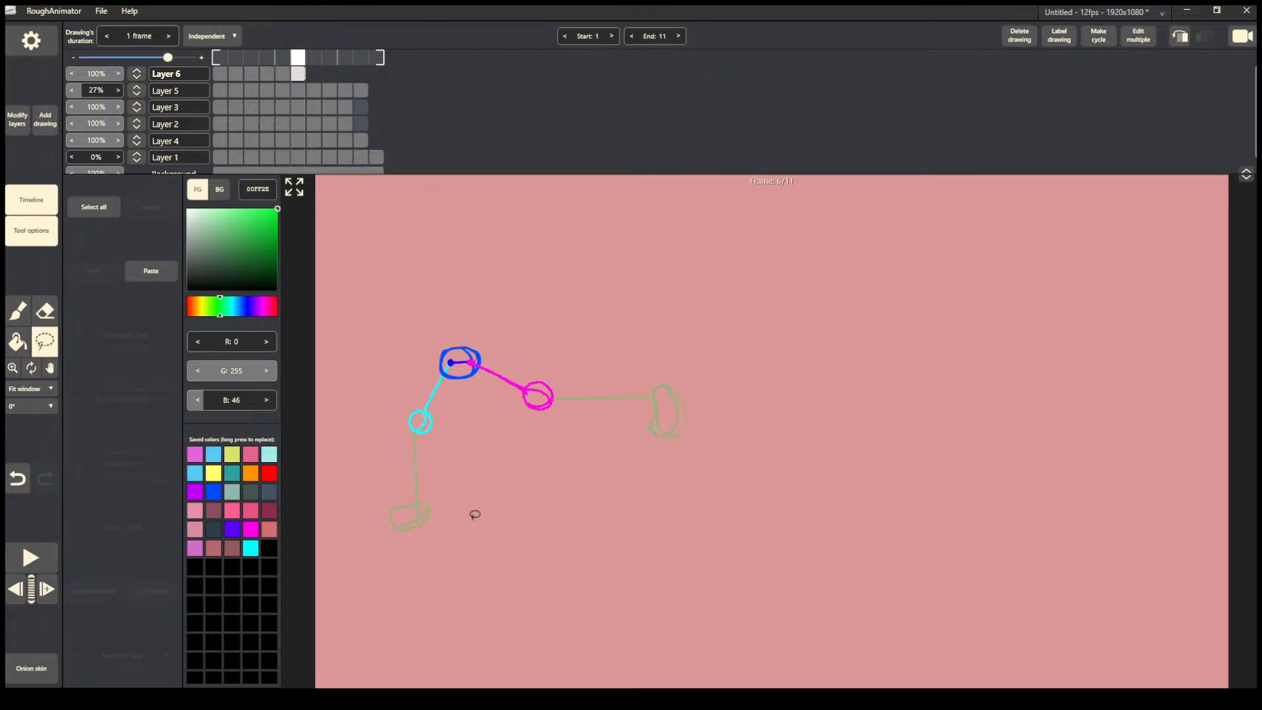
key("ctrl+v")
mouse_move(652, 396)
left_mouse_down()
mouse_move(584, 383)
mouse_move(470, 452)
mouse_move(596, 503)
mouse_move(643, 441)
mouse_move(656, 378)
left_mouse_up()
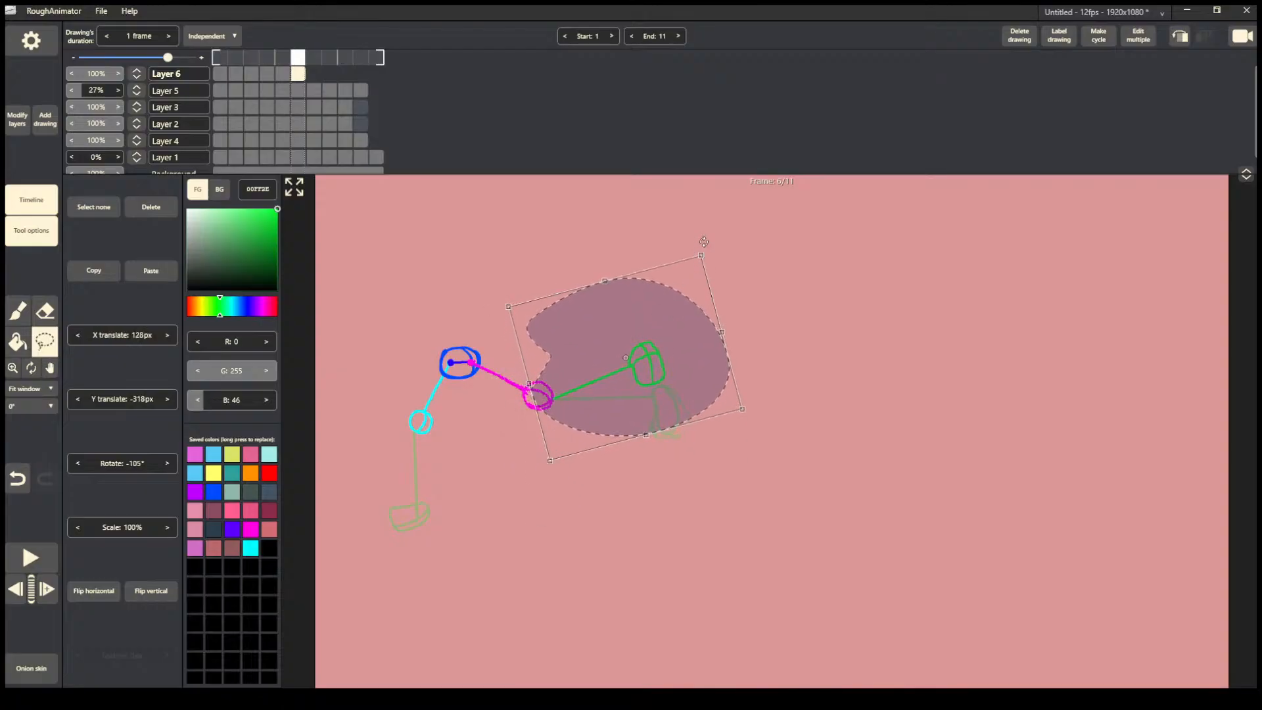
left_click_drag(700, 255, 722, 276)
left_click_drag(647, 379, 648, 394)
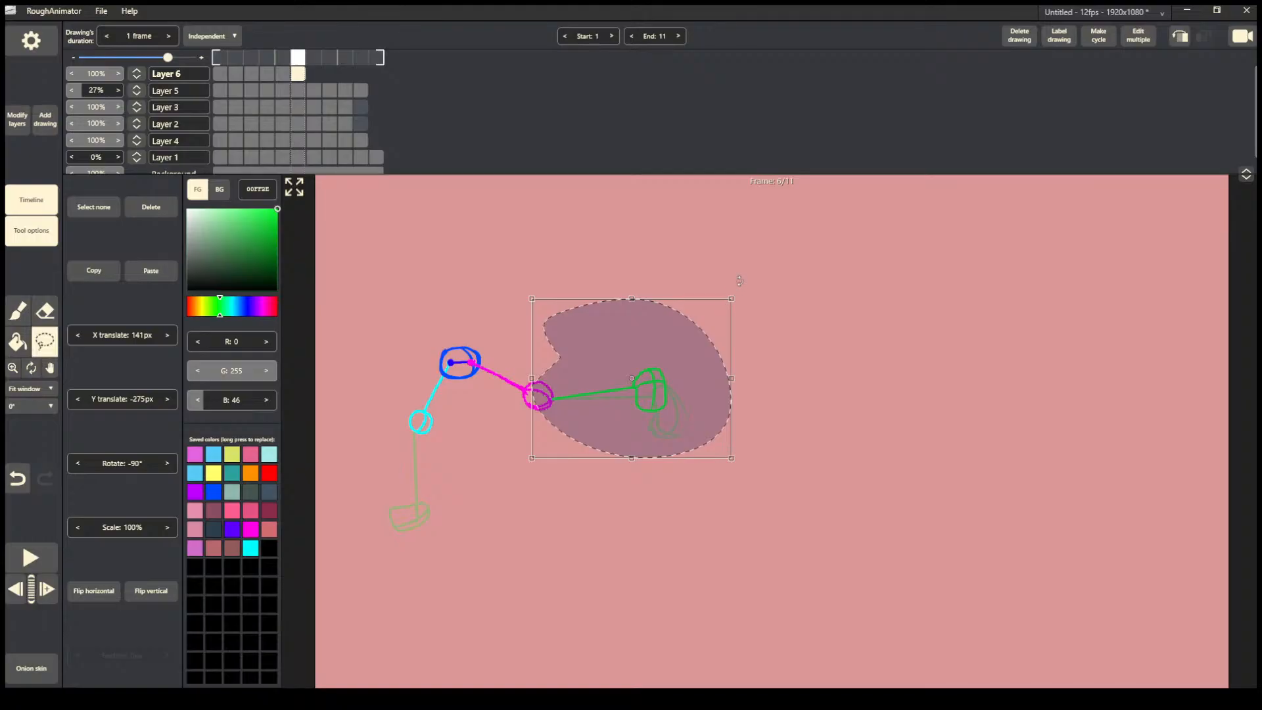
left_click_drag(736, 282, 744, 287)
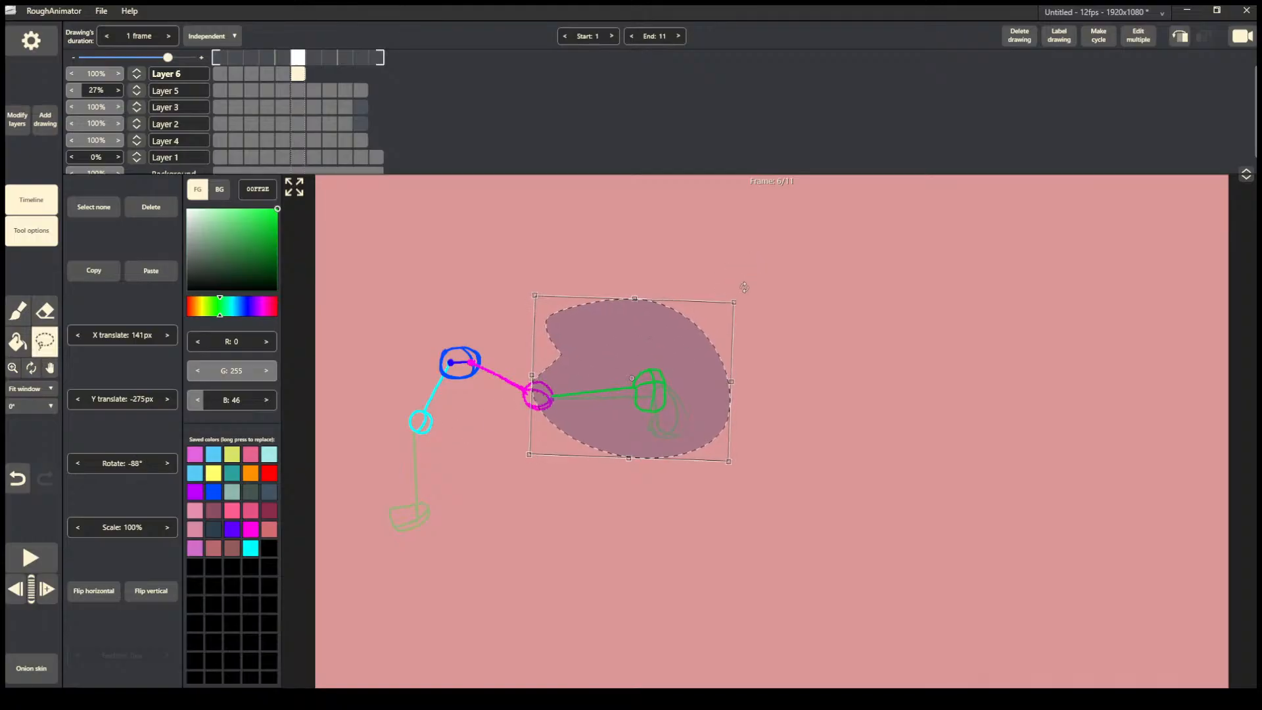
left_click(441, 501)
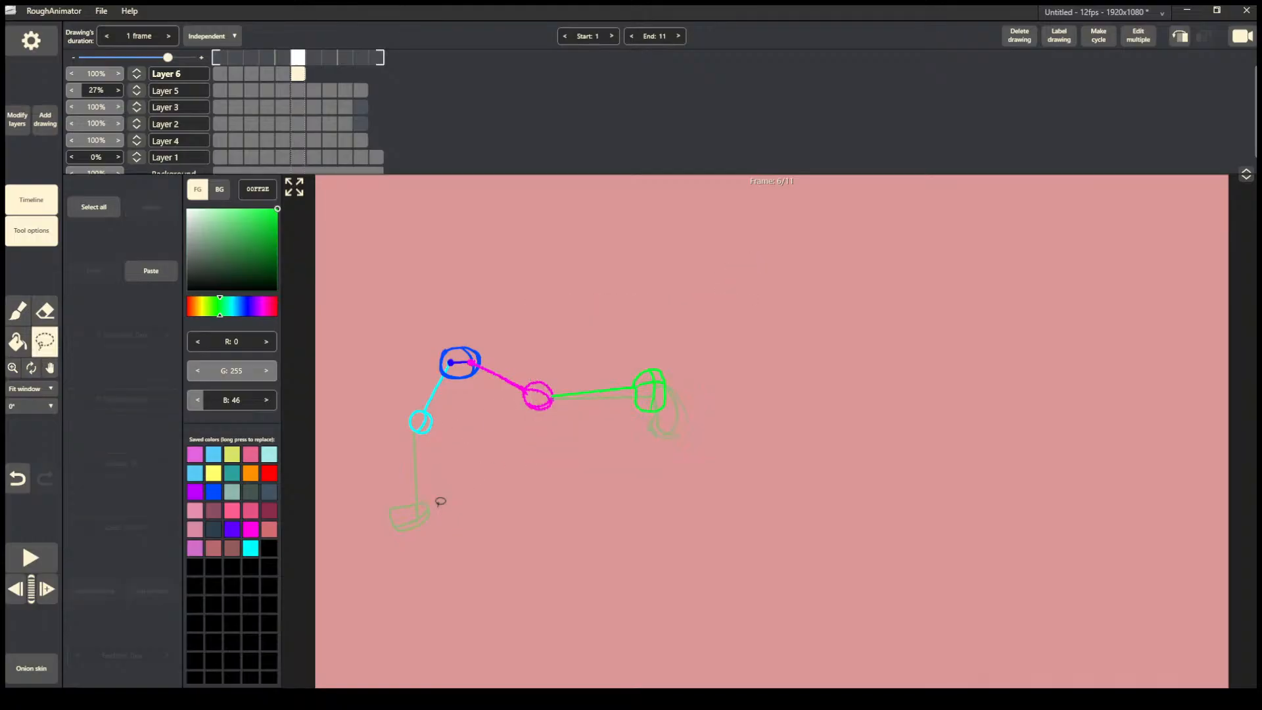
Paste the shin and foot onto Layer 6's frame 7, rotate them -63° and move them -101 px, -94 px to the magenta knee.
key("Right")
mouse_move(625, 415)
left_mouse_down()
mouse_move(629, 430)
mouse_move(564, 372)
mouse_move(511, 383)
left_mouse_up()
left_click_drag(588, 534, 539, 485)
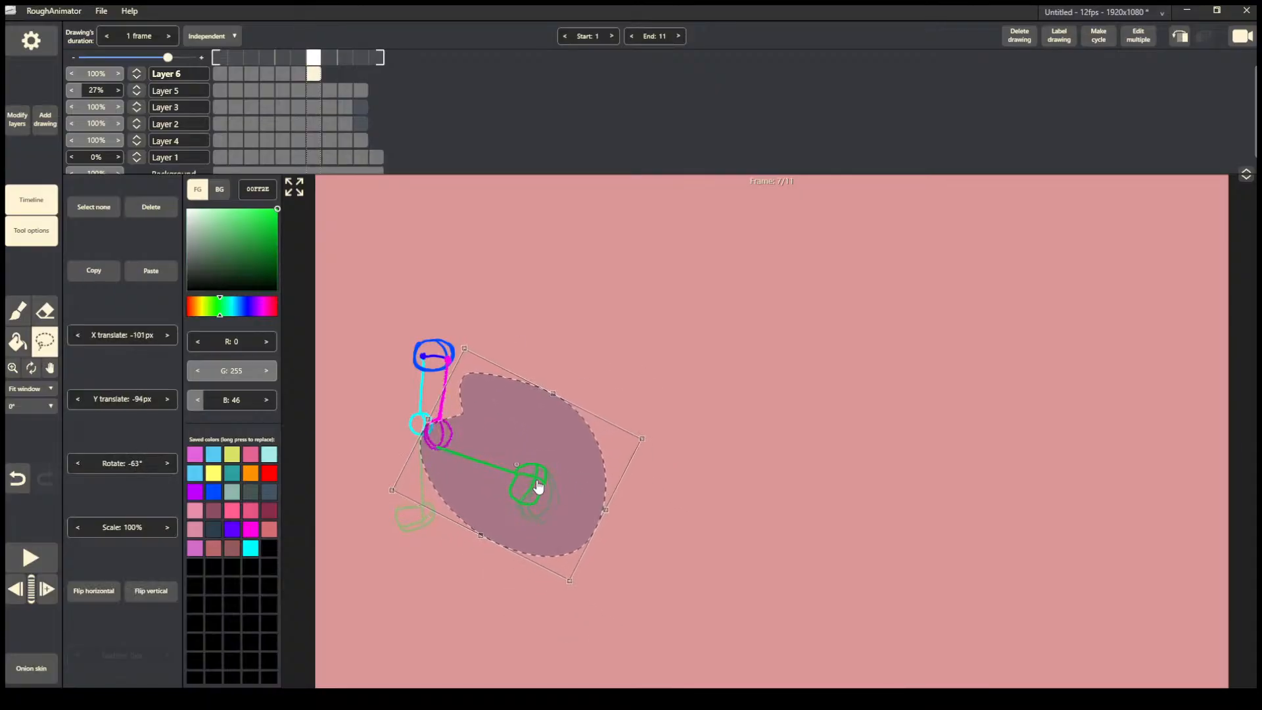
left_click(596, 359)
Paste the shin and foot onto Layer 6's frame 8, rotate them 52° and move them -607 px, -85 px to the magenta knee.
key("Right")
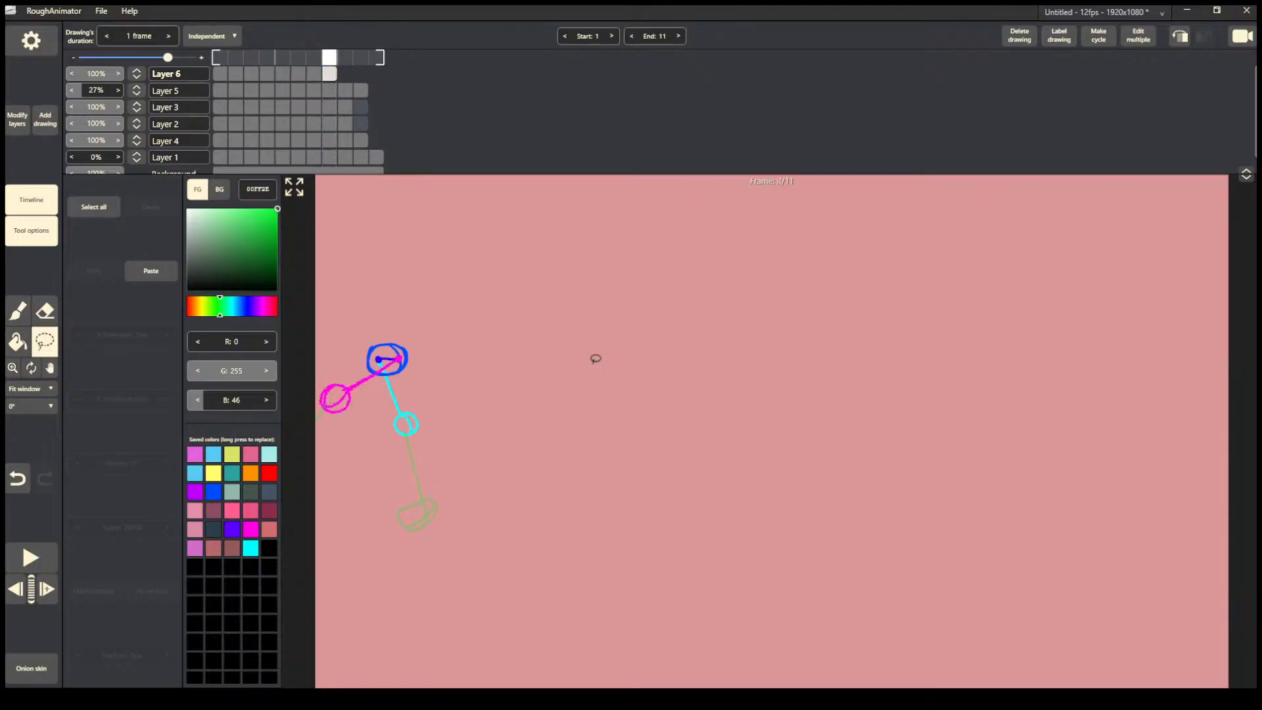
left_click_drag(591, 428, 582, 435)
mouse_move(652, 401)
left_mouse_down()
mouse_move(667, 487)
mouse_move(320, 465)
left_mouse_up()
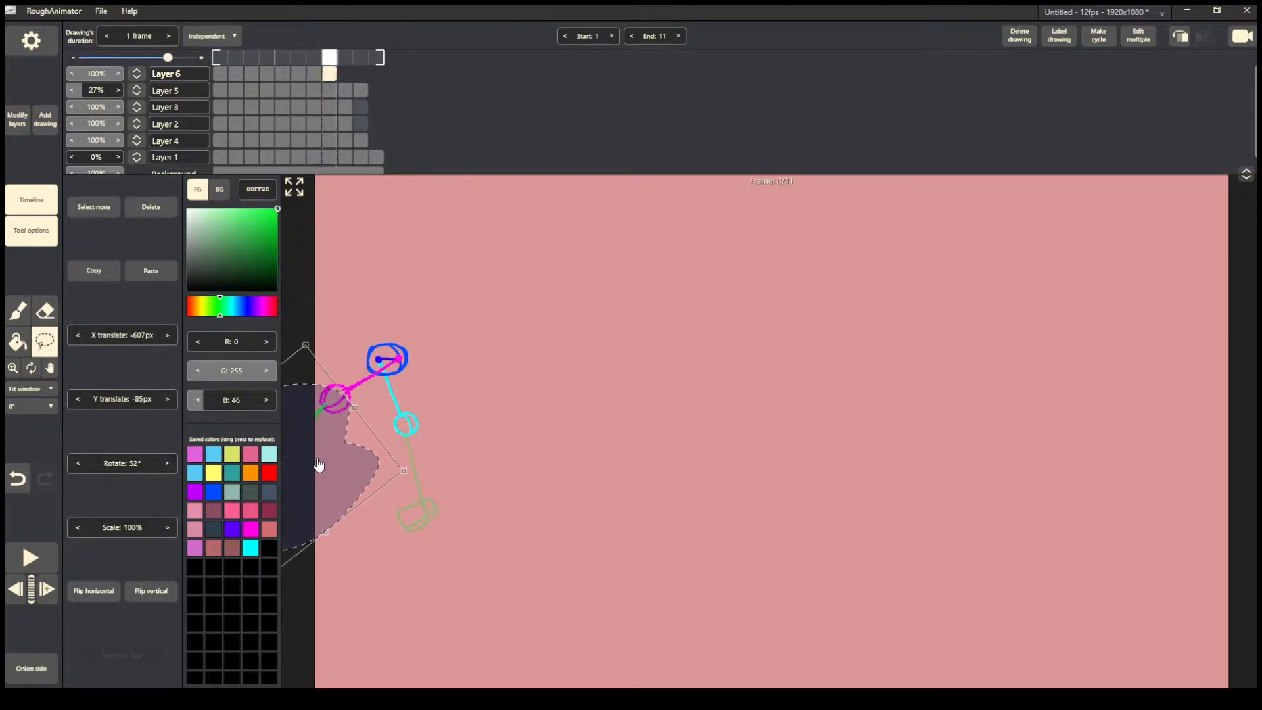
left_click(442, 485)
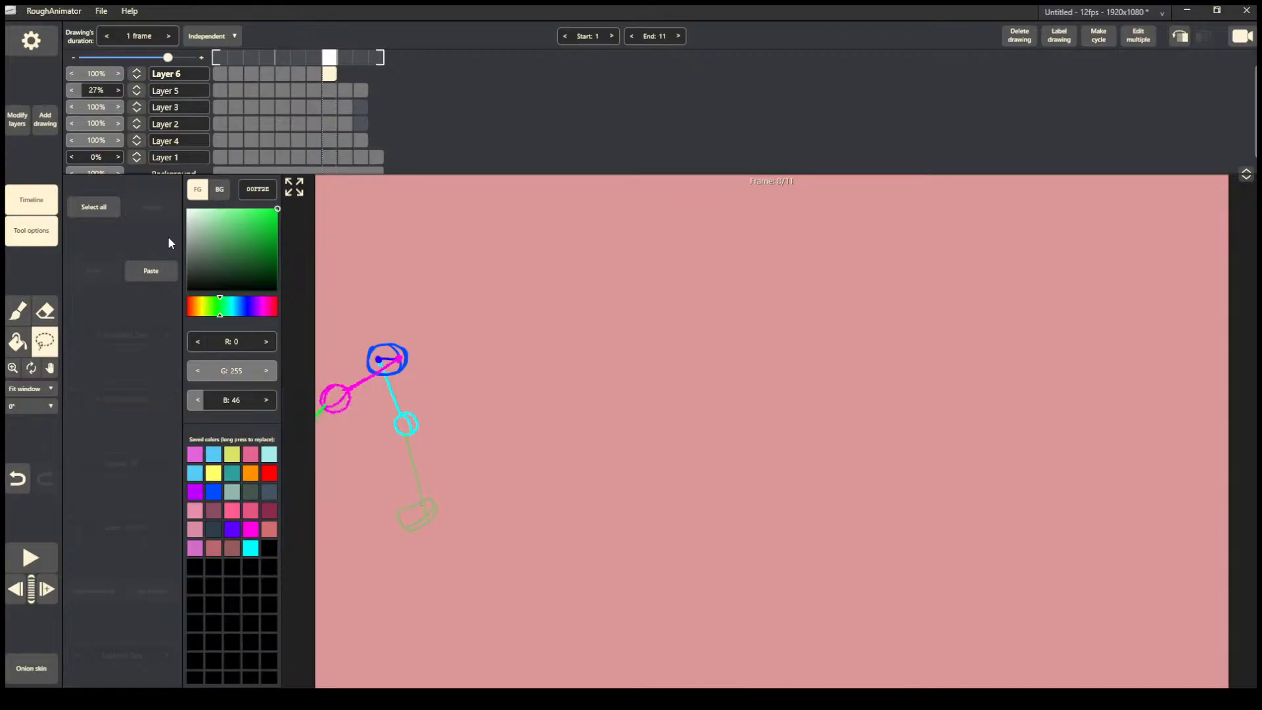
Try to paste the shin and foot onto Layer 6's frame 9.
key("Right")
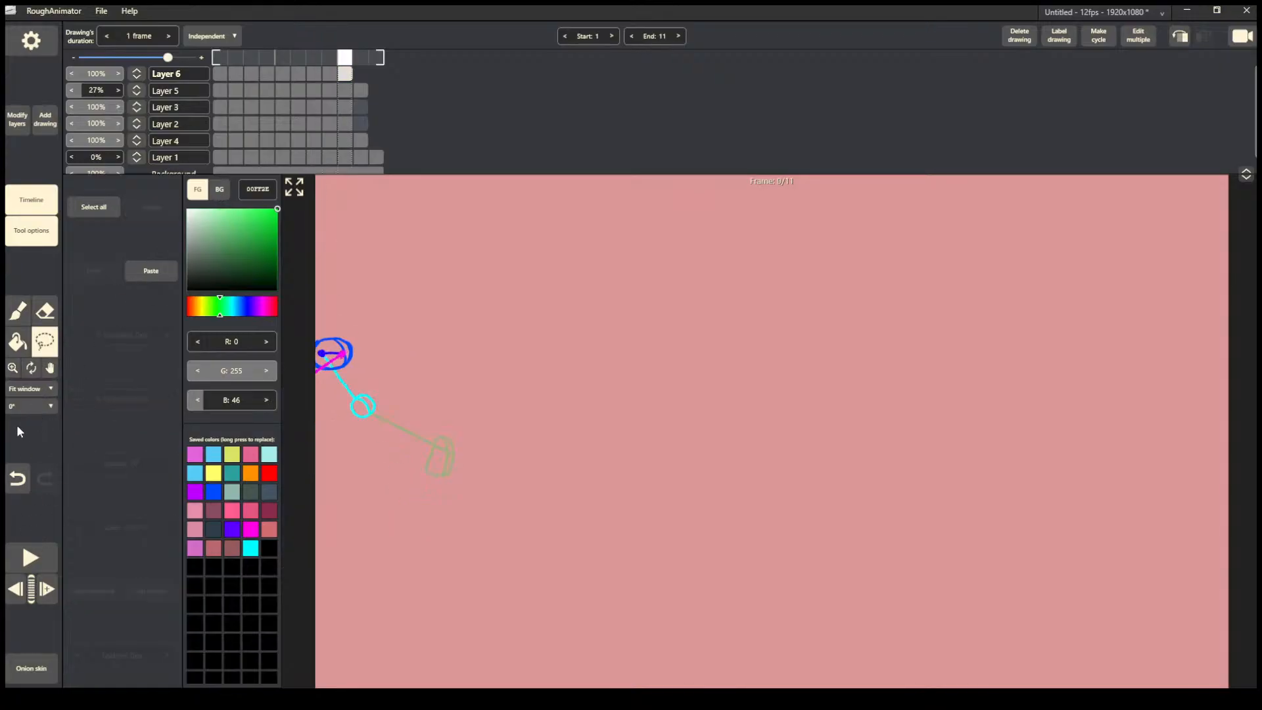
key("ctrl+v")
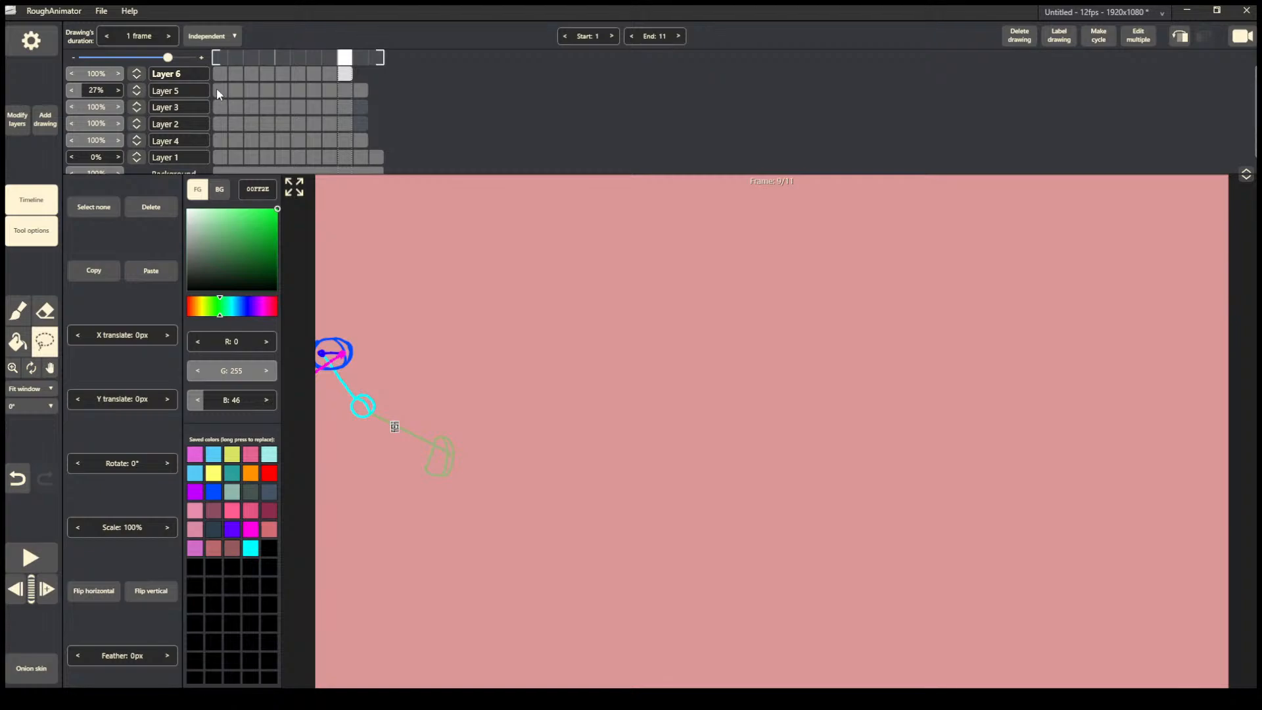
Restore Layer 5 to 100% opacity and delete the old magenta-knee shin and foot from its frame 1.
left_click(219, 90)
left_click_drag(104, 90, 130, 92)
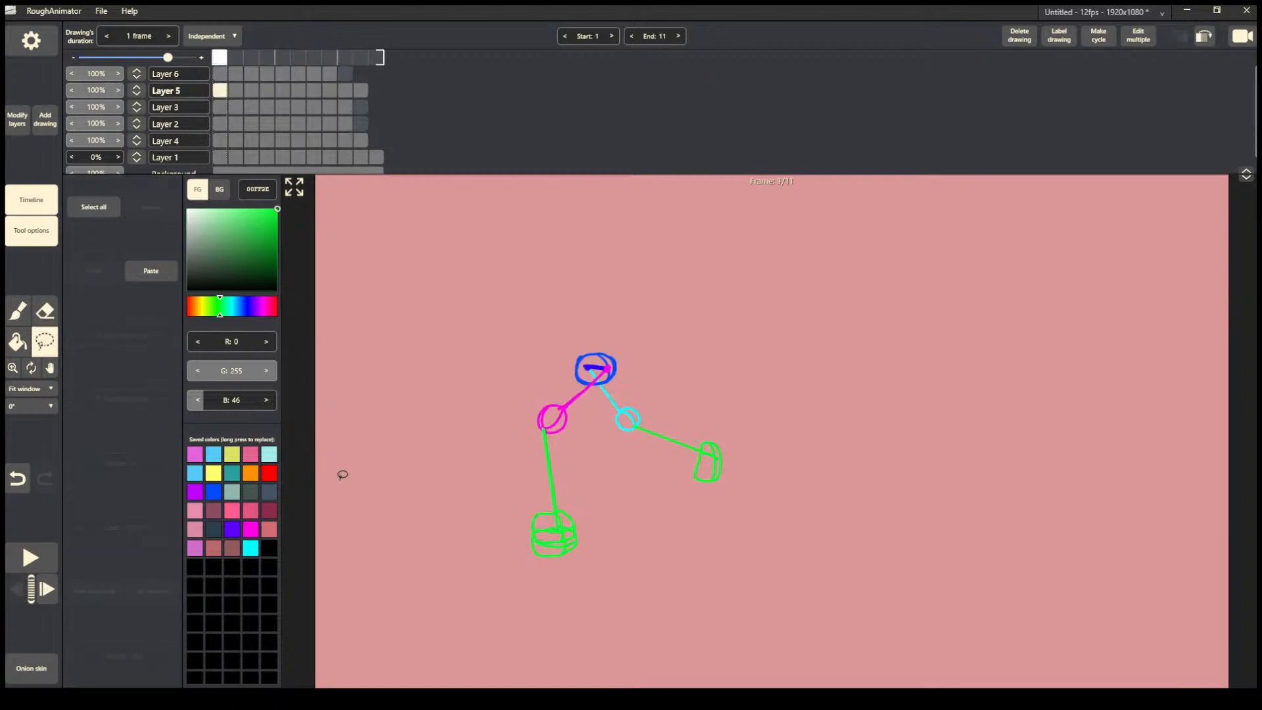
mouse_move(556, 407)
left_mouse_down()
mouse_move(510, 622)
mouse_move(569, 427)
left_mouse_up()
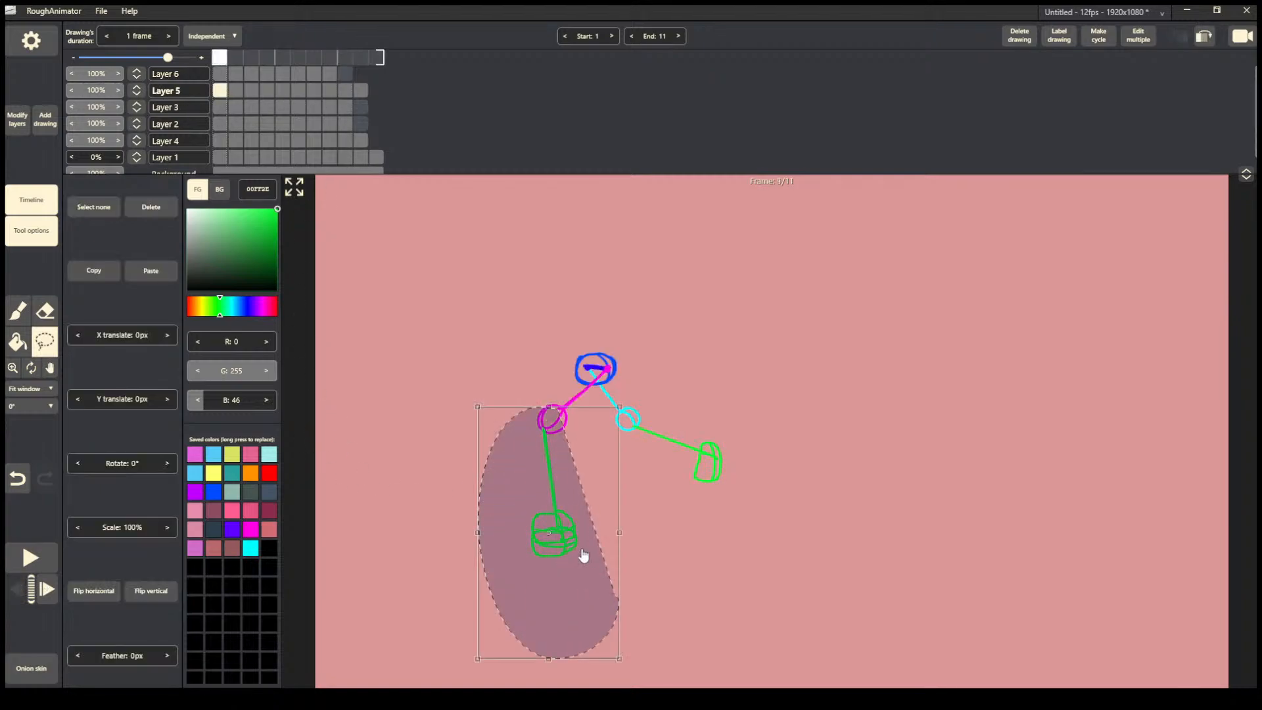
left_click(583, 556)
Delete the old magenta-knee shin and foot from Layer 5's frames 2 and 3.
key("Right")
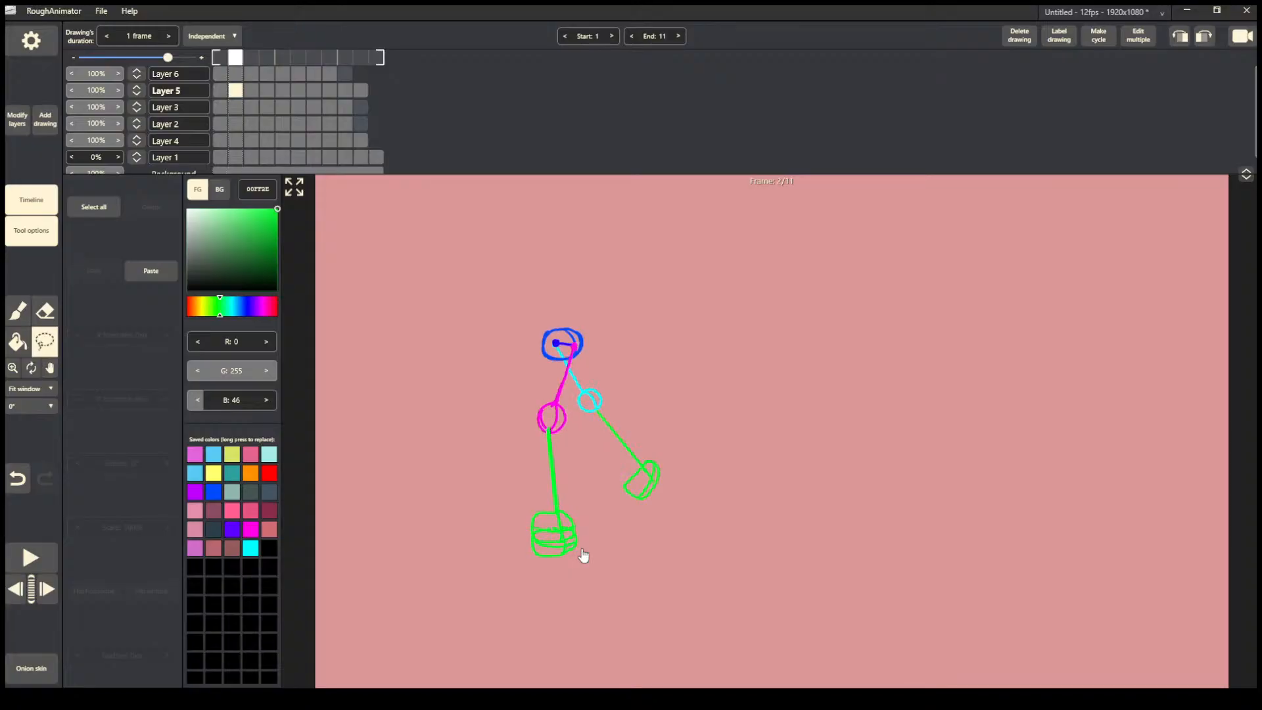
mouse_move(543, 413)
left_mouse_down()
mouse_move(549, 618)
mouse_move(593, 542)
left_mouse_up()
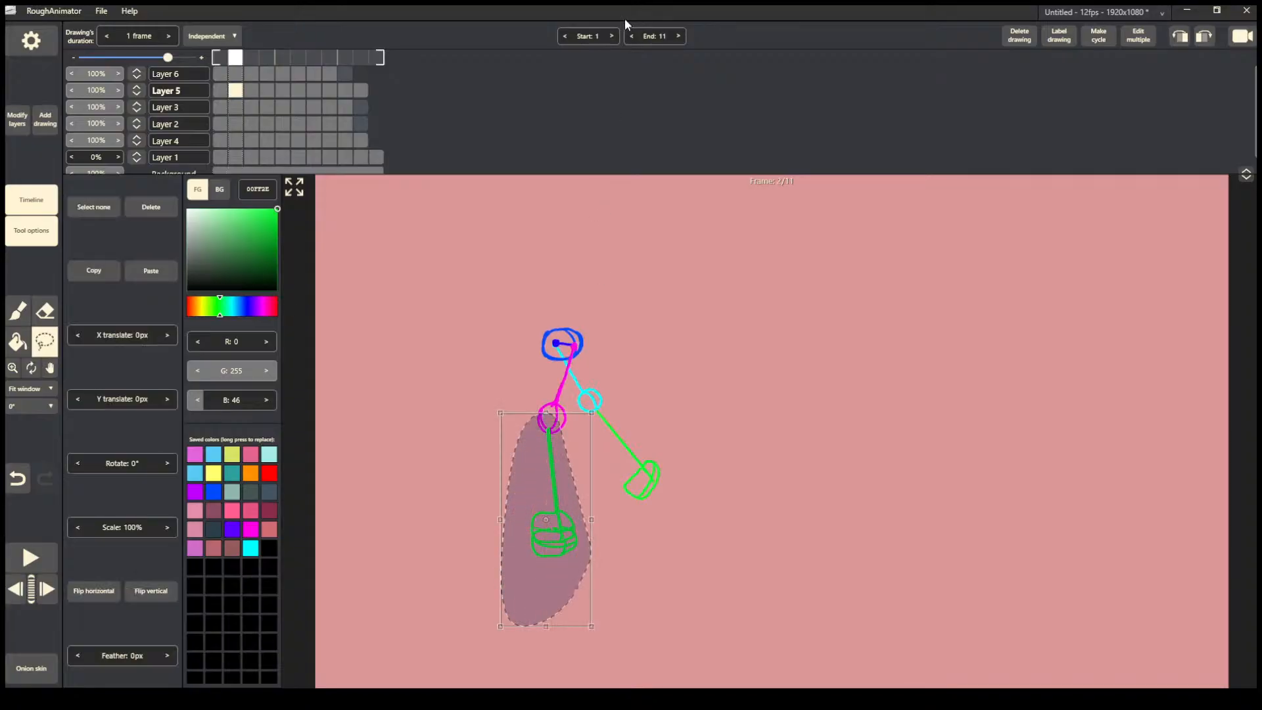
key("ctrl+c")
key("Right")
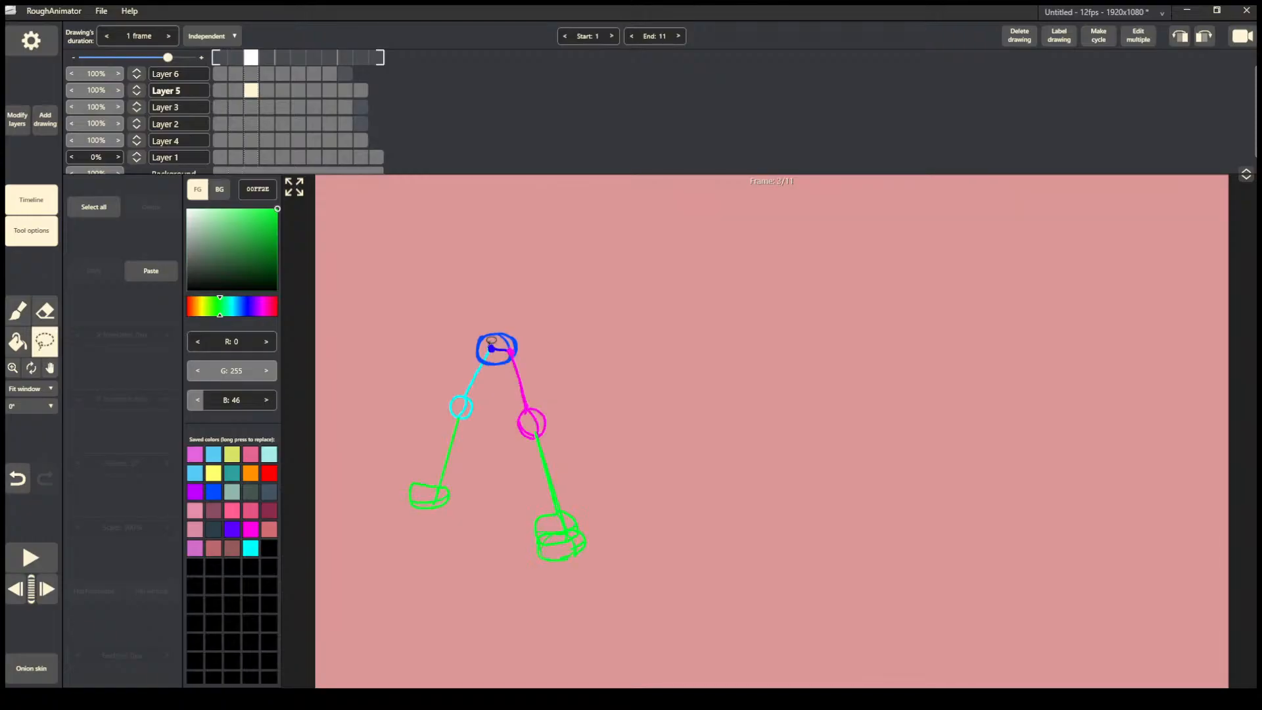
key("ctrl+v")
mouse_move(536, 388)
left_mouse_down()
mouse_move(502, 482)
mouse_move(670, 493)
left_mouse_up()
left_click(670, 493)
Delete the old magenta-knee shin and foot from Layer 5's frames 4 and 5.
key("Right")
left_click_drag(527, 397, 558, 422)
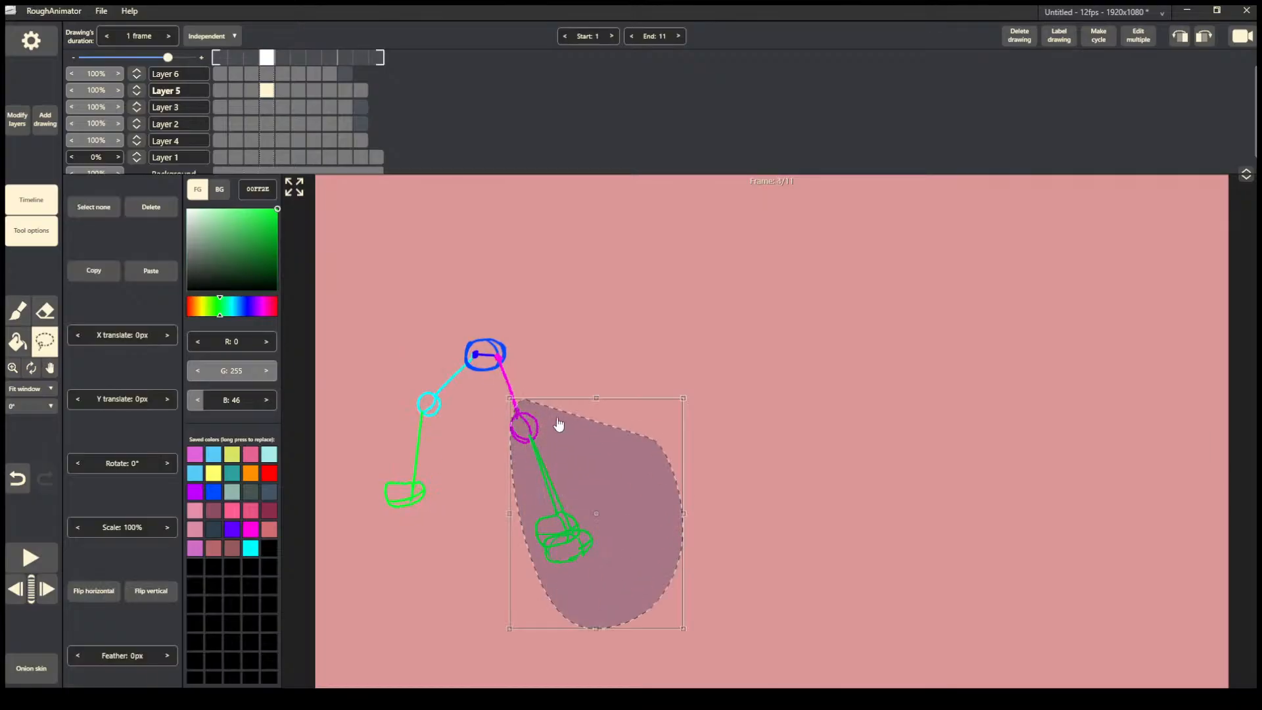
key("Escape")
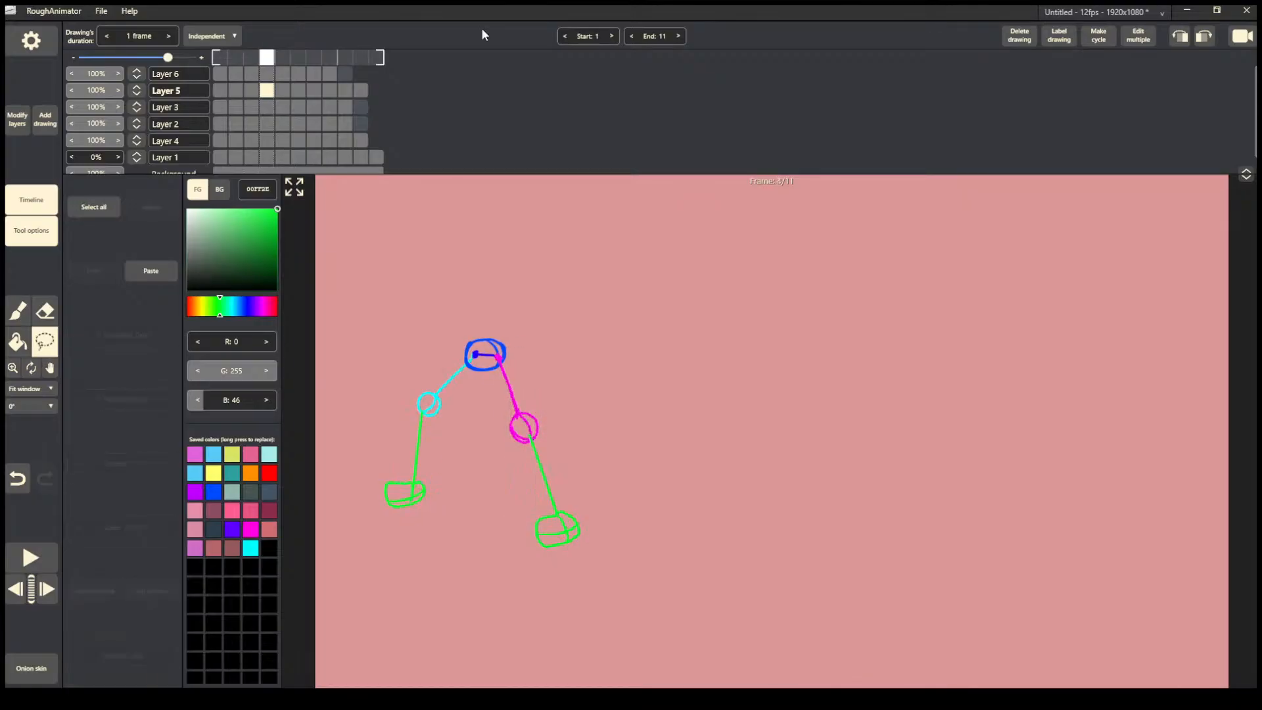
key("Right")
left_click_drag(538, 403, 646, 450)
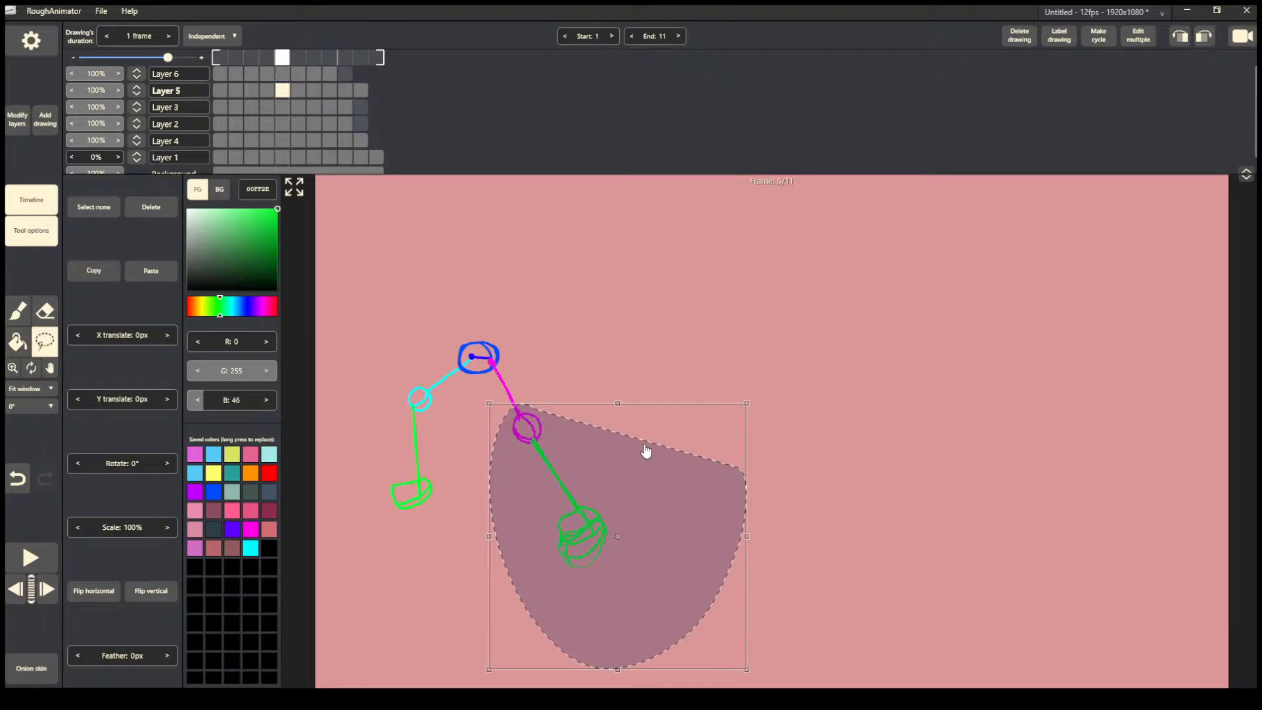
key("Escape")
Delete the old magenta-knee shin and foot from Layer 5's frames 6 and 7.
key("Right")
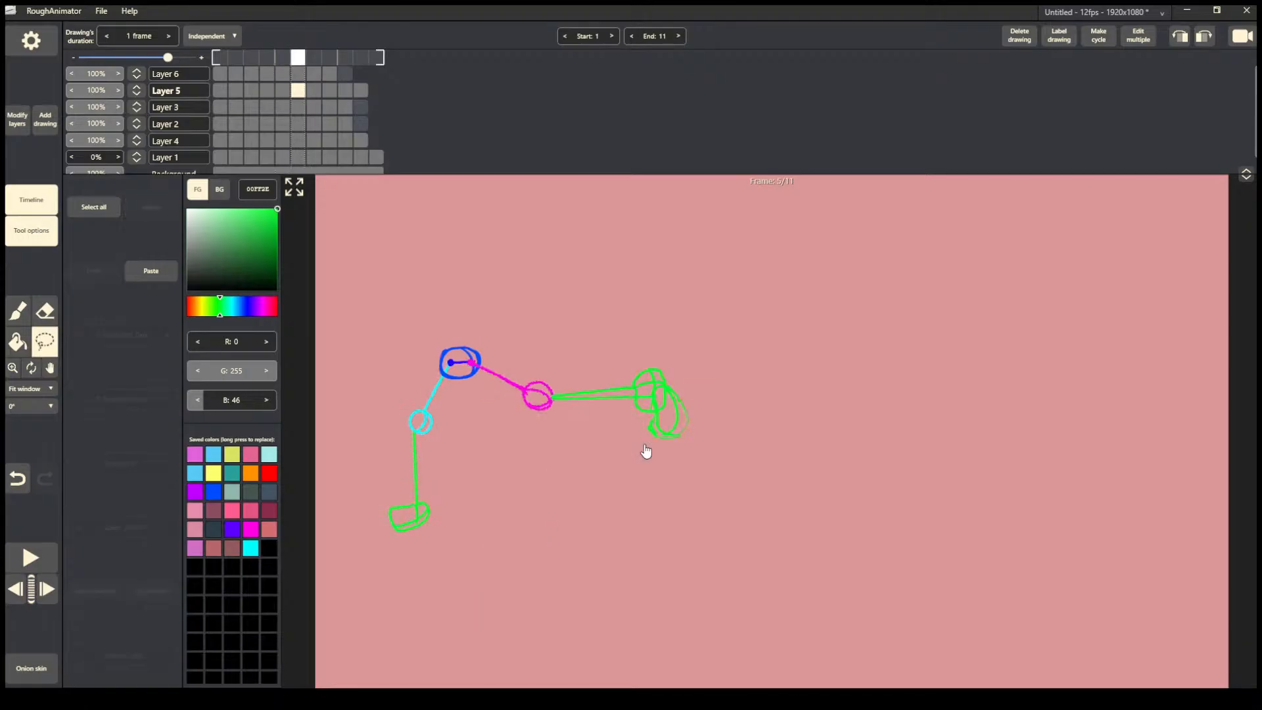
mouse_move(712, 330)
left_mouse_down()
mouse_move(802, 493)
mouse_move(845, 451)
left_mouse_up()
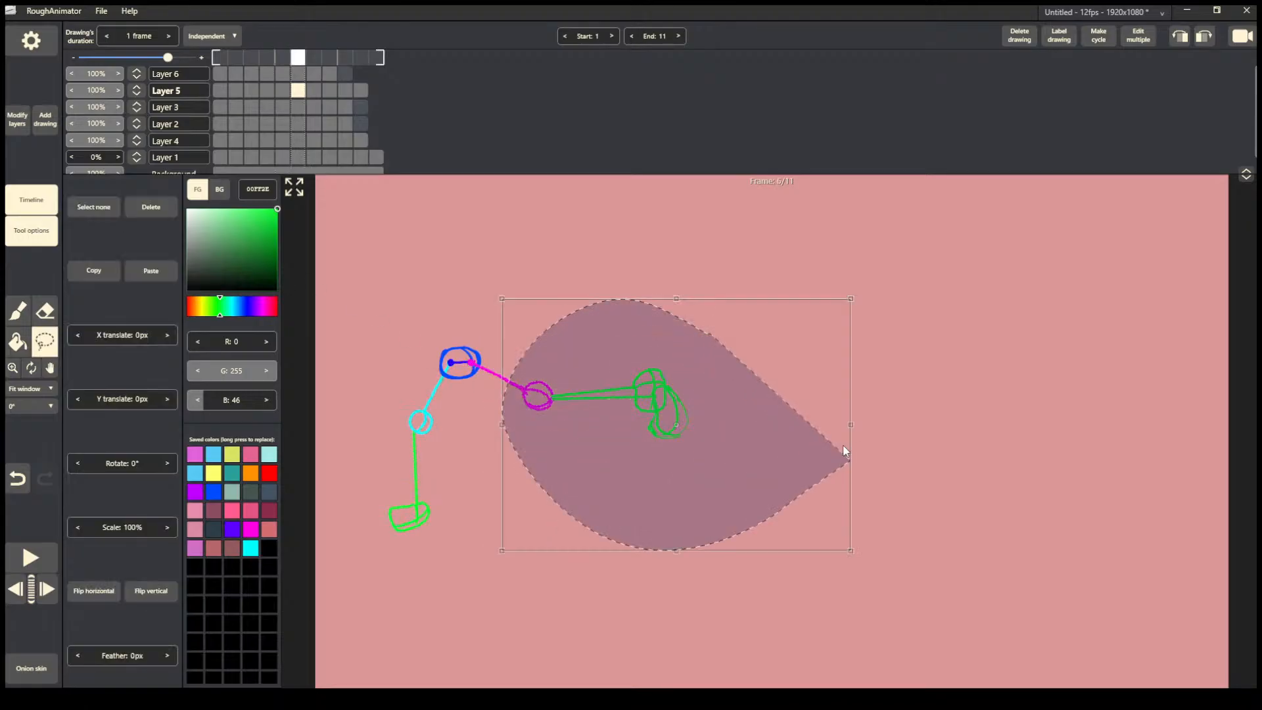
key("Escape")
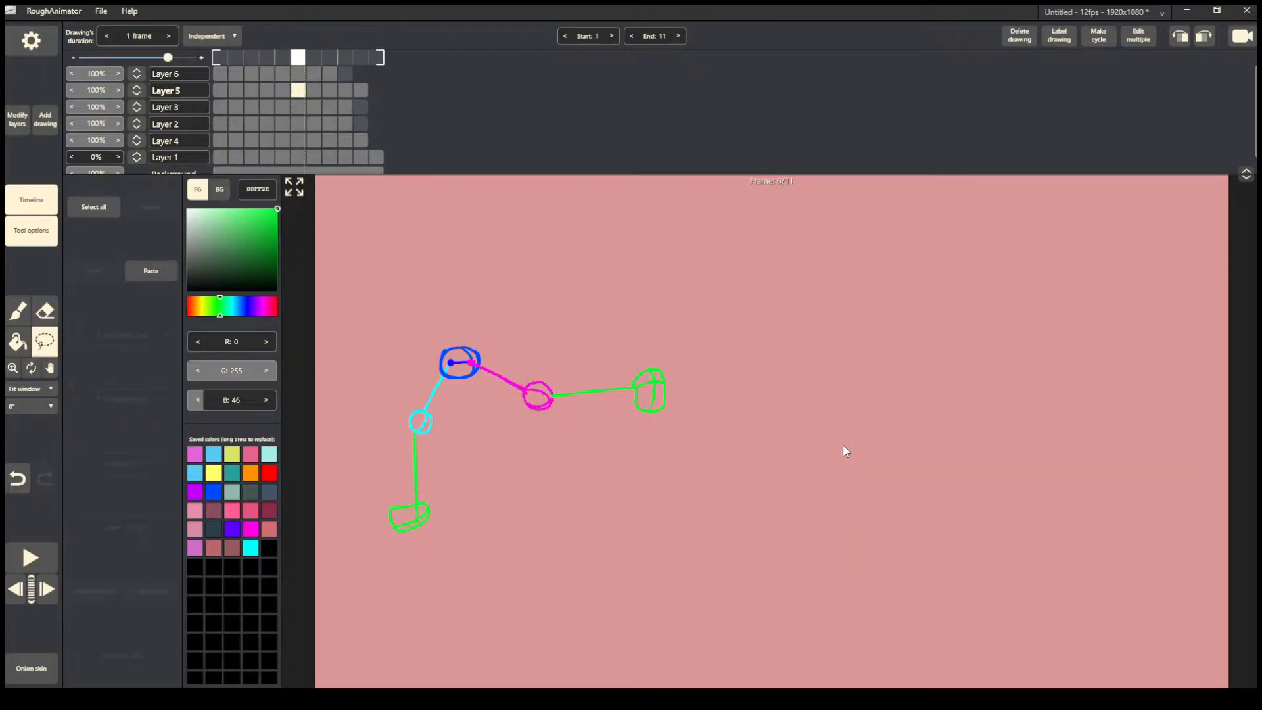
key("Right")
mouse_move(452, 433)
left_mouse_down()
mouse_move(439, 434)
mouse_move(486, 519)
mouse_move(634, 418)
left_mouse_up()
key("Delete")
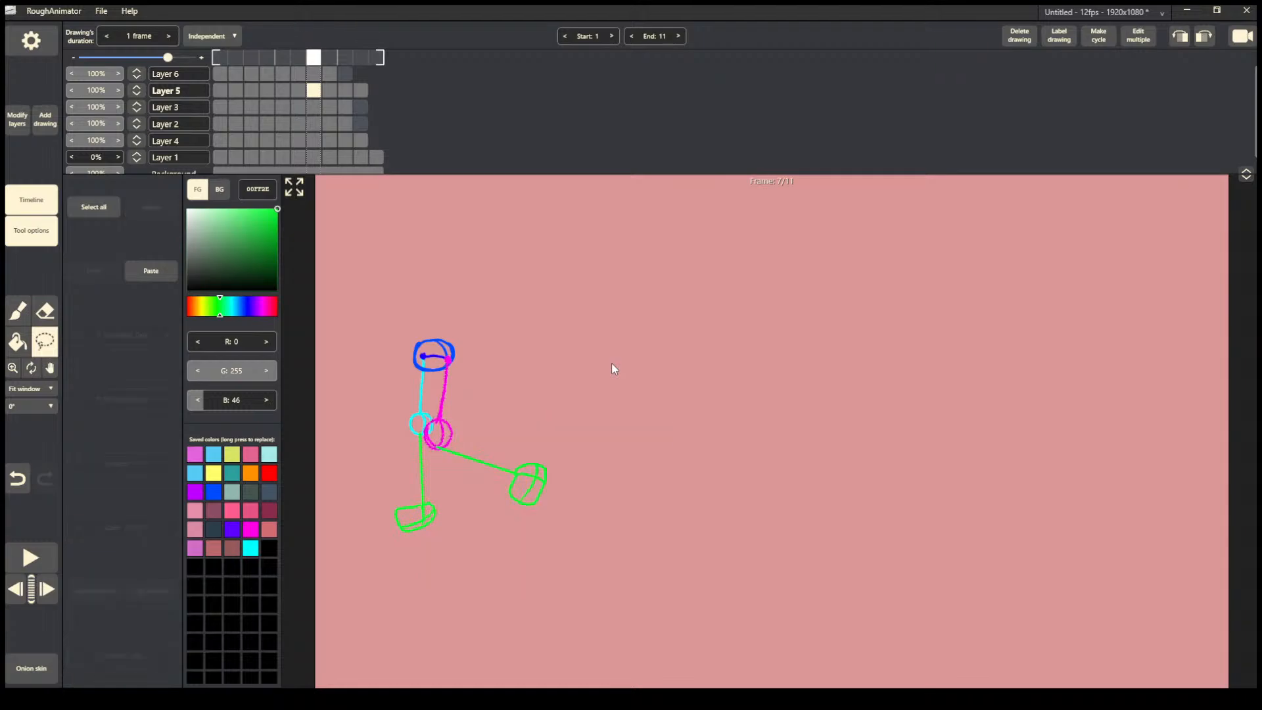
Delete the old shin and foot extending from the magenta knee on Layer 5's frame 8.
key("Right")
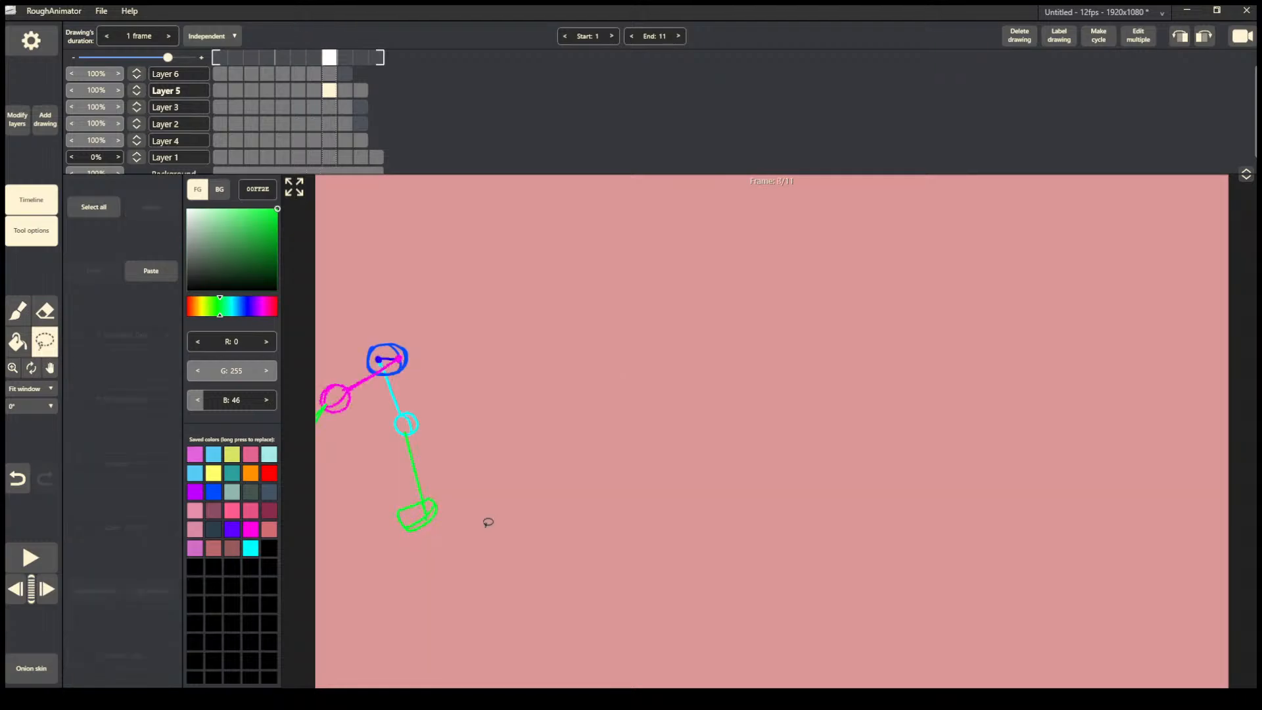
left_click_drag(336, 381, 304, 476)
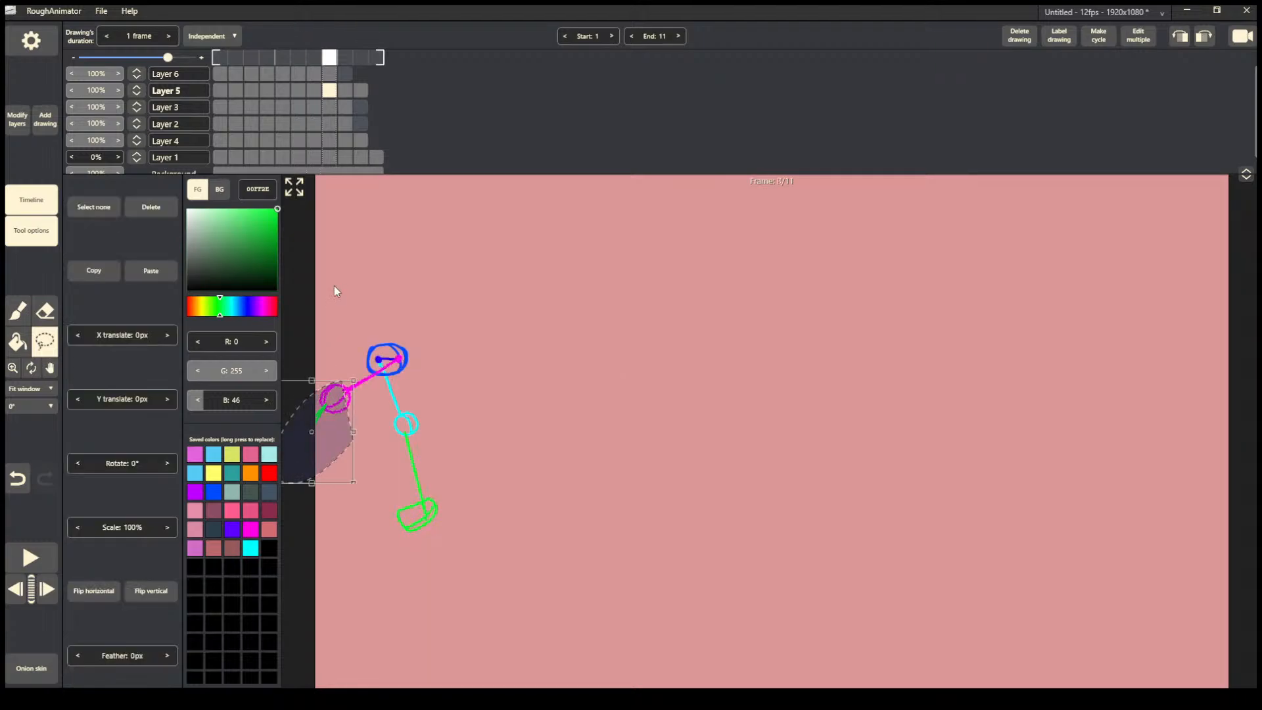
key("ctrl+x")
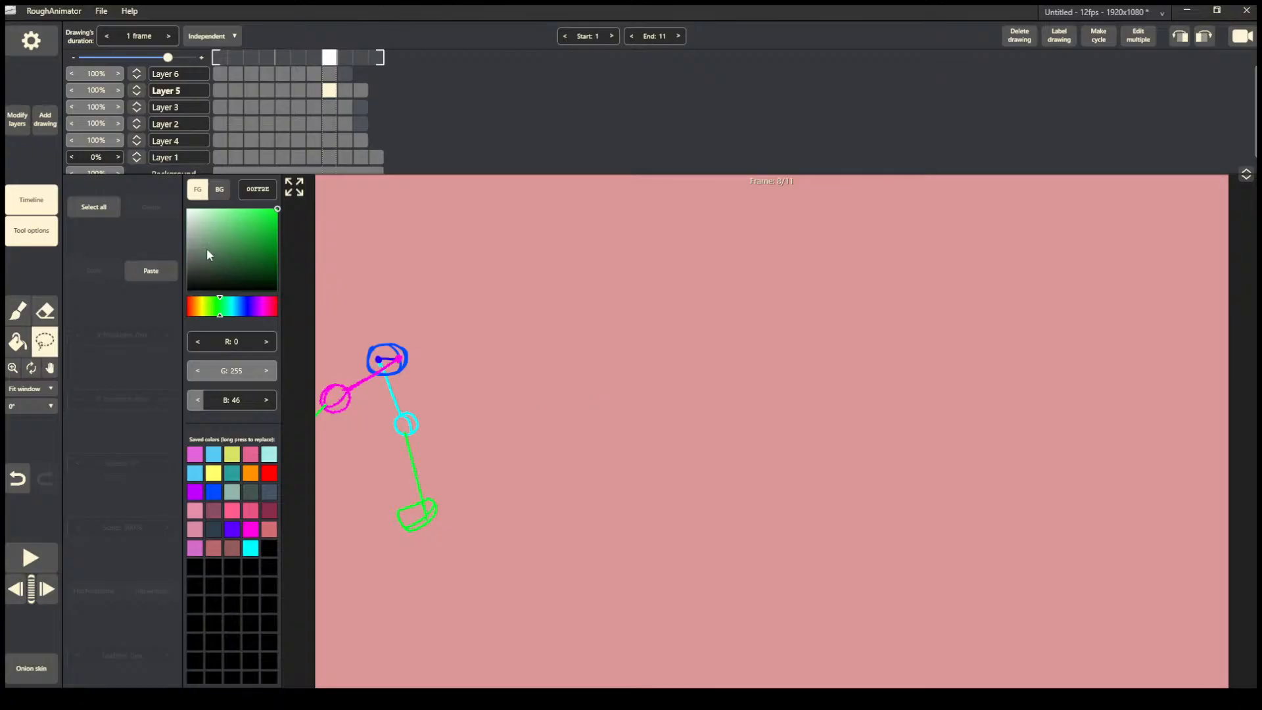
Play the animation from frame 1 to review the replaced lower legs, and stop the playback.
left_click(220, 91)
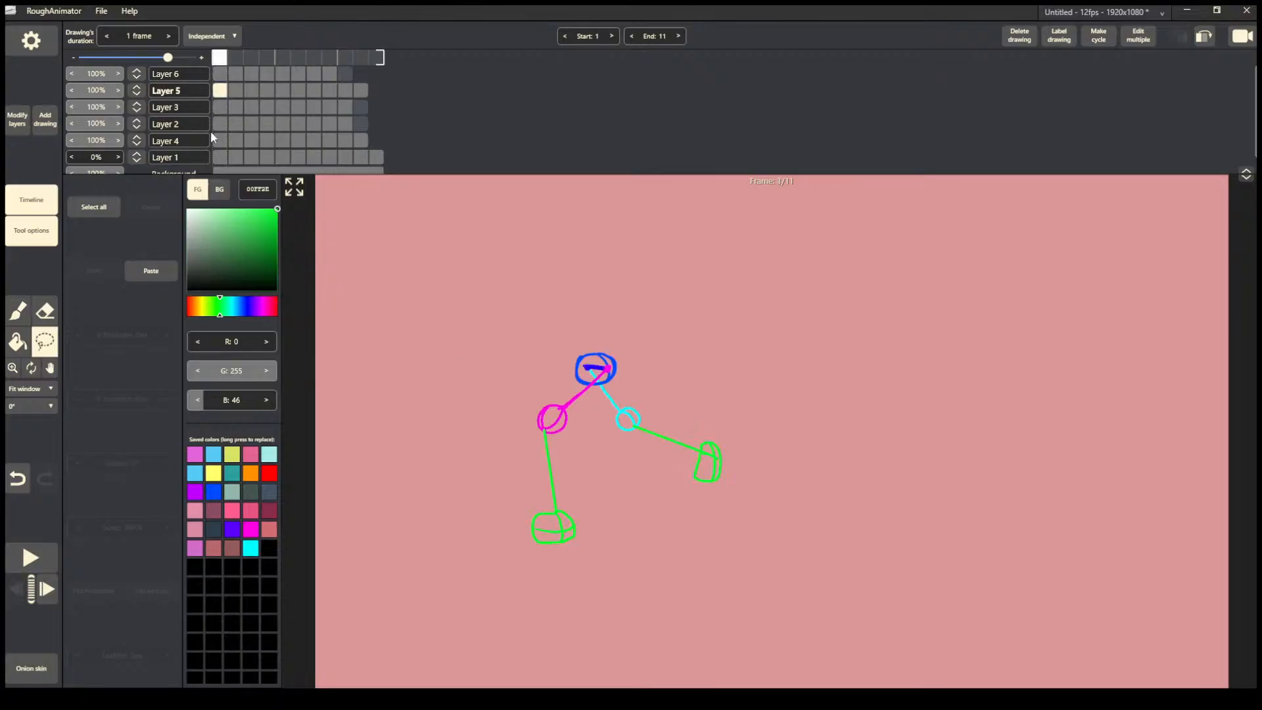
left_click(31, 557)
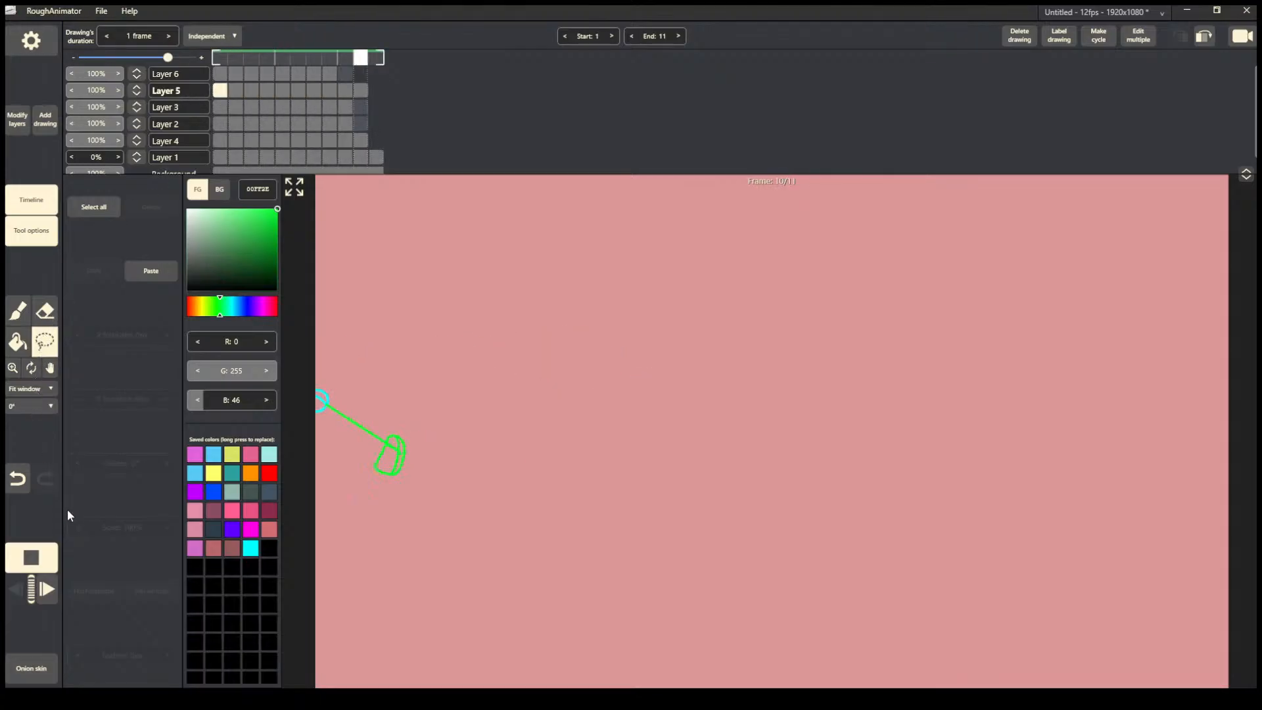
left_click(31, 558)
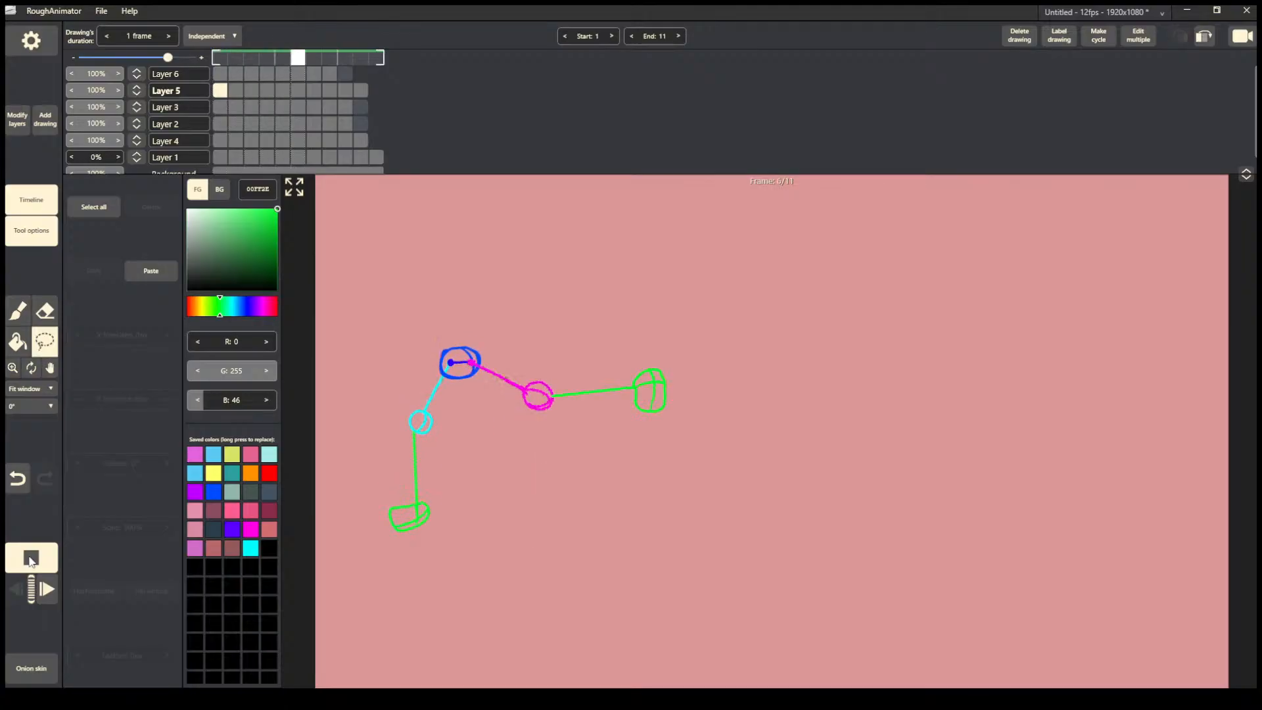
left_click(31, 558)
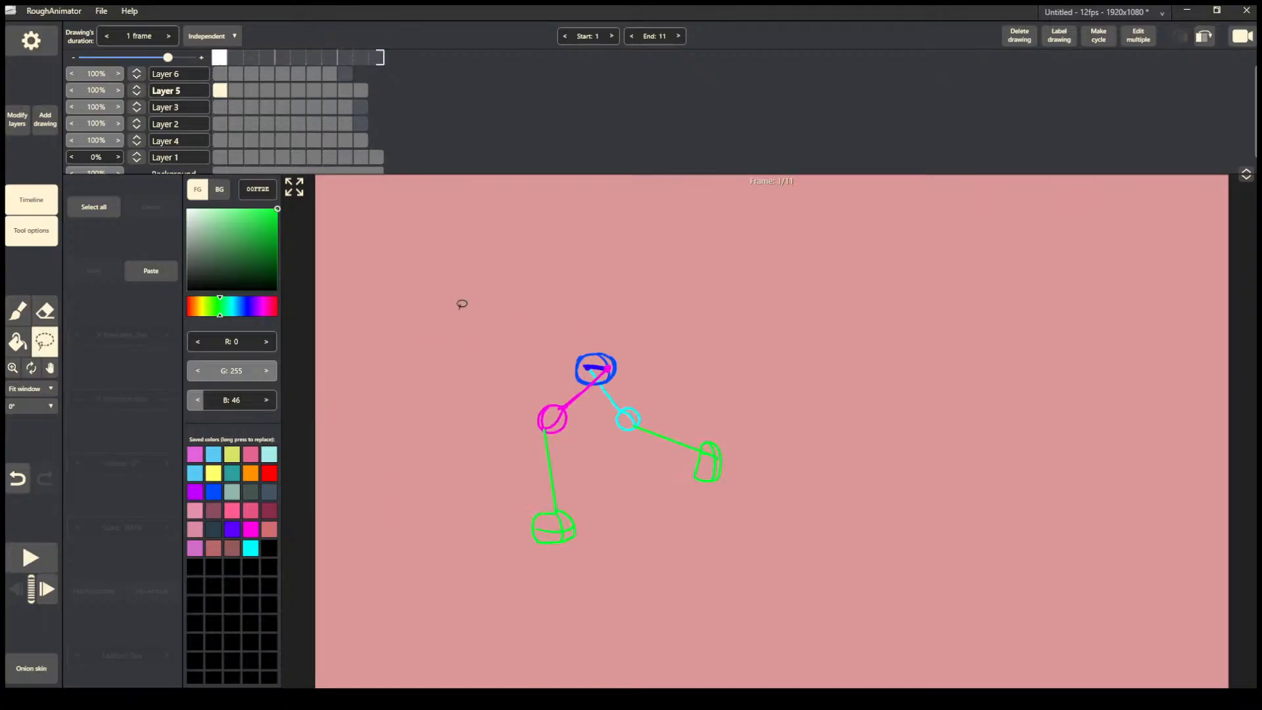
Try to shift the magenta thigh and knee by -3 px horizontally with Layer 5's frame 3 active.
left_click(231, 94)
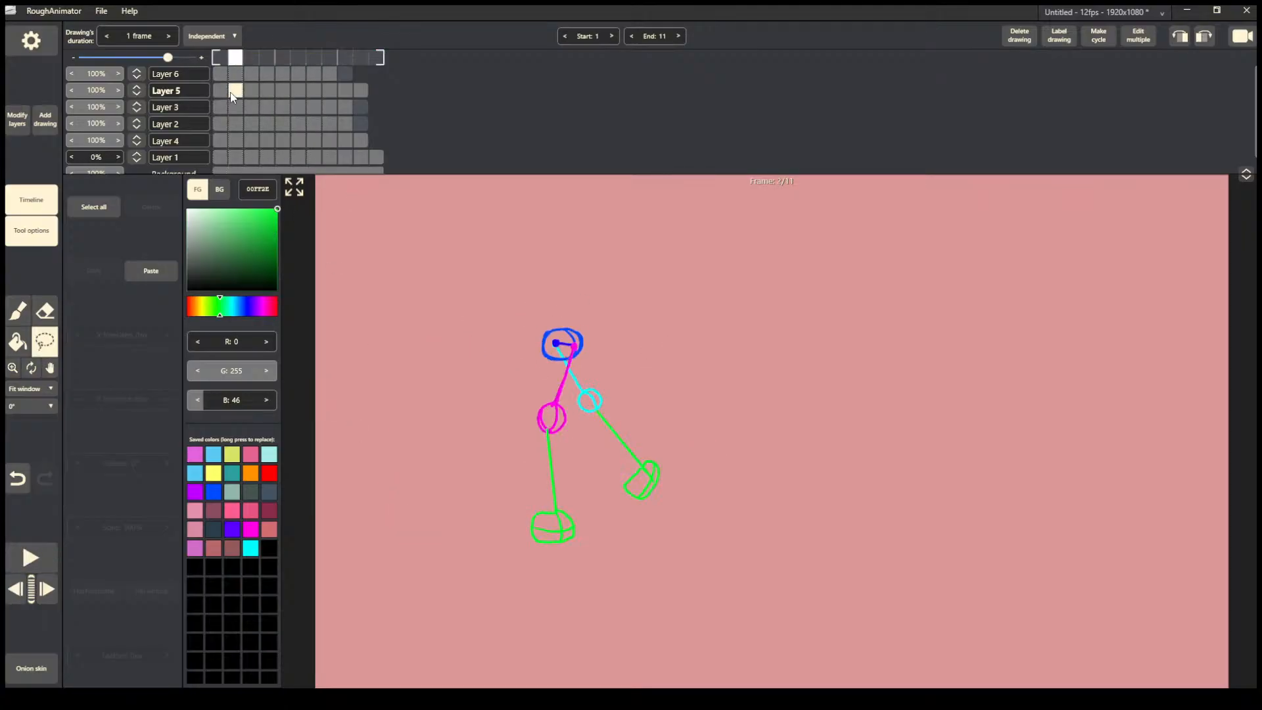
left_click(253, 93)
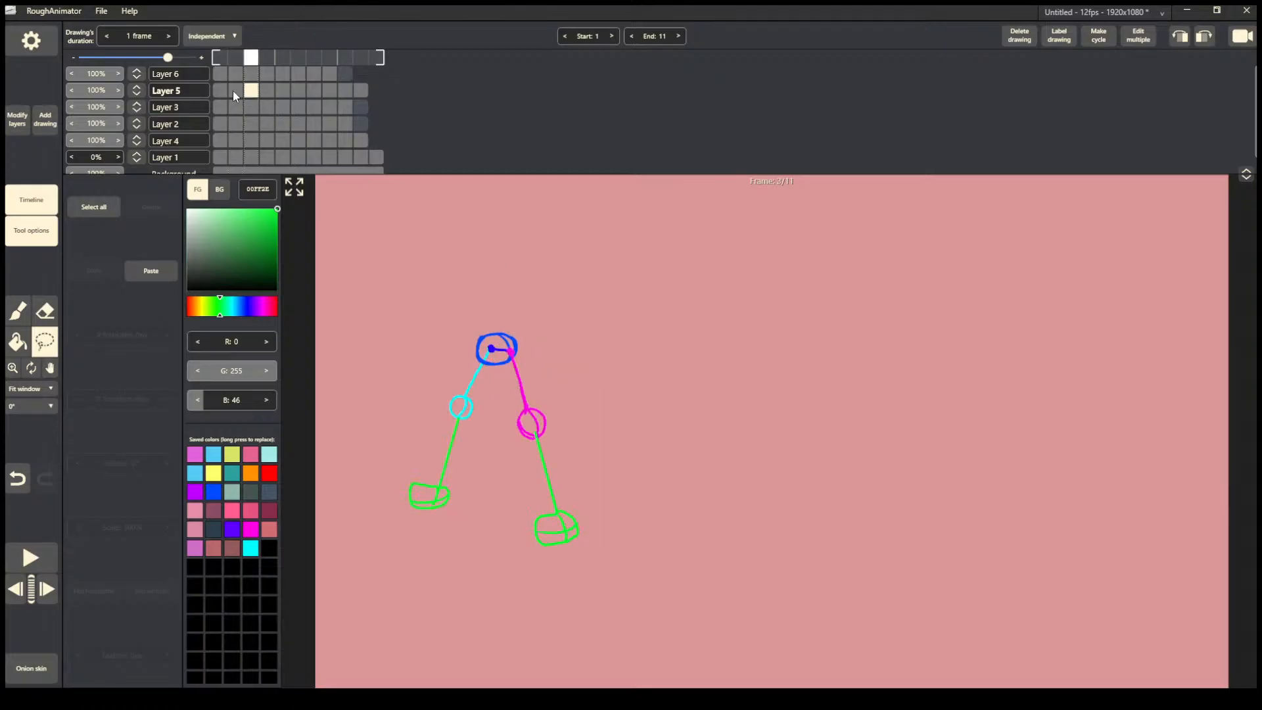
mouse_move(519, 332)
left_mouse_down()
mouse_move(507, 442)
mouse_move(586, 428)
mouse_move(522, 341)
left_mouse_up()
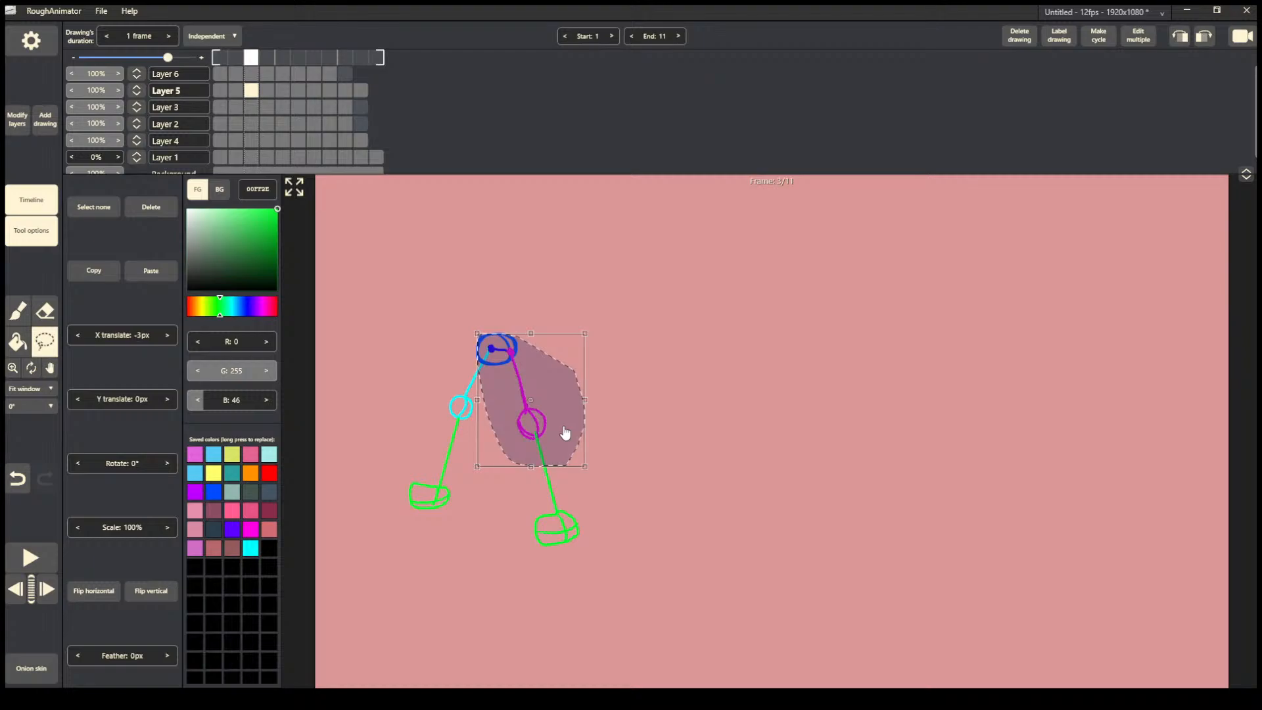
left_click(685, 405)
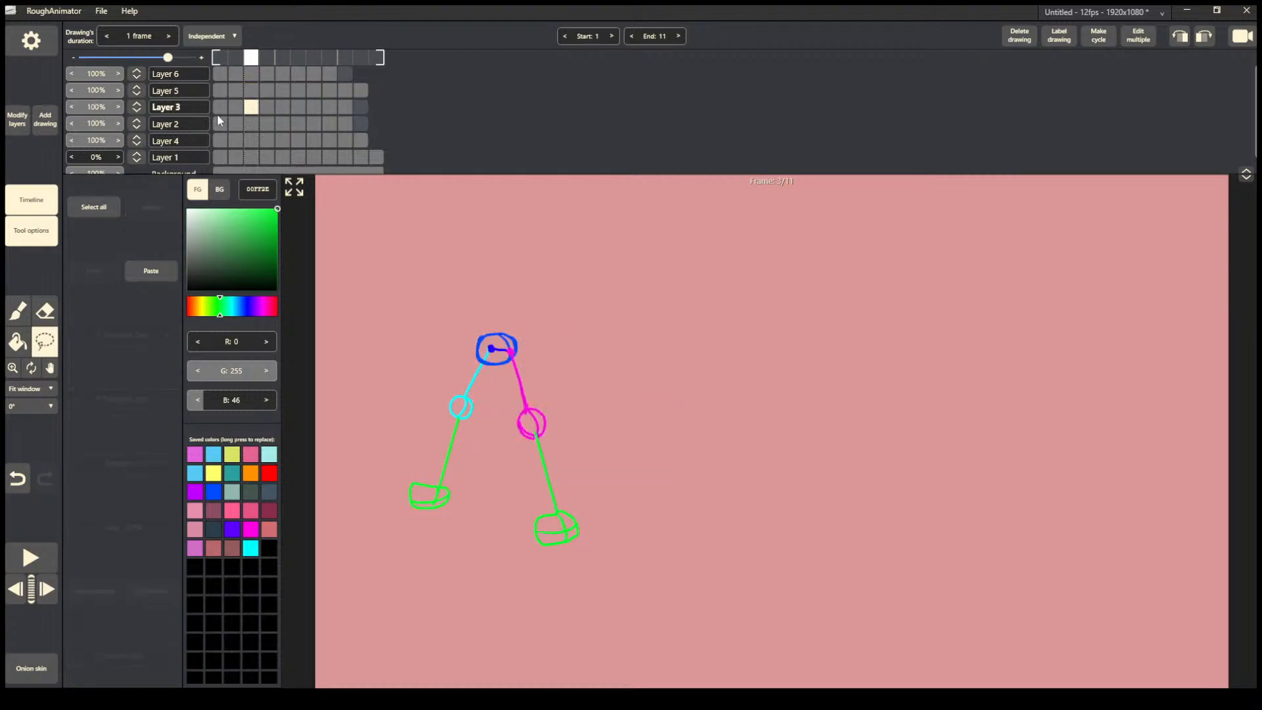
Nudge the magenta thigh and knee slightly up and left on Layer 3's frame 3, and about 10 px up on frame 4.
mouse_move(523, 320)
left_mouse_down()
mouse_move(479, 410)
mouse_move(579, 455)
mouse_move(597, 421)
mouse_move(560, 455)
left_mouse_up()
left_click(406, 202)
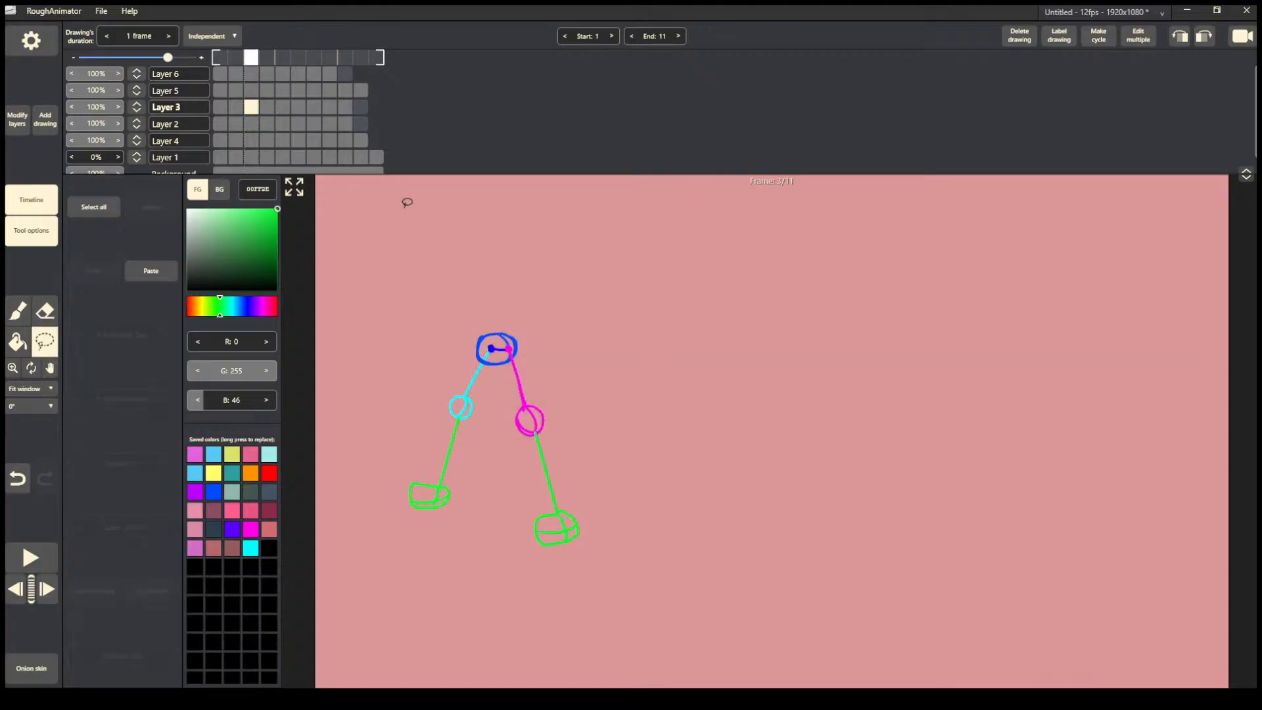
left_click(269, 114)
mouse_move(529, 353)
left_mouse_down()
mouse_move(488, 406)
mouse_move(594, 434)
mouse_move(529, 341)
left_mouse_up()
left_click_drag(565, 454, 568, 417)
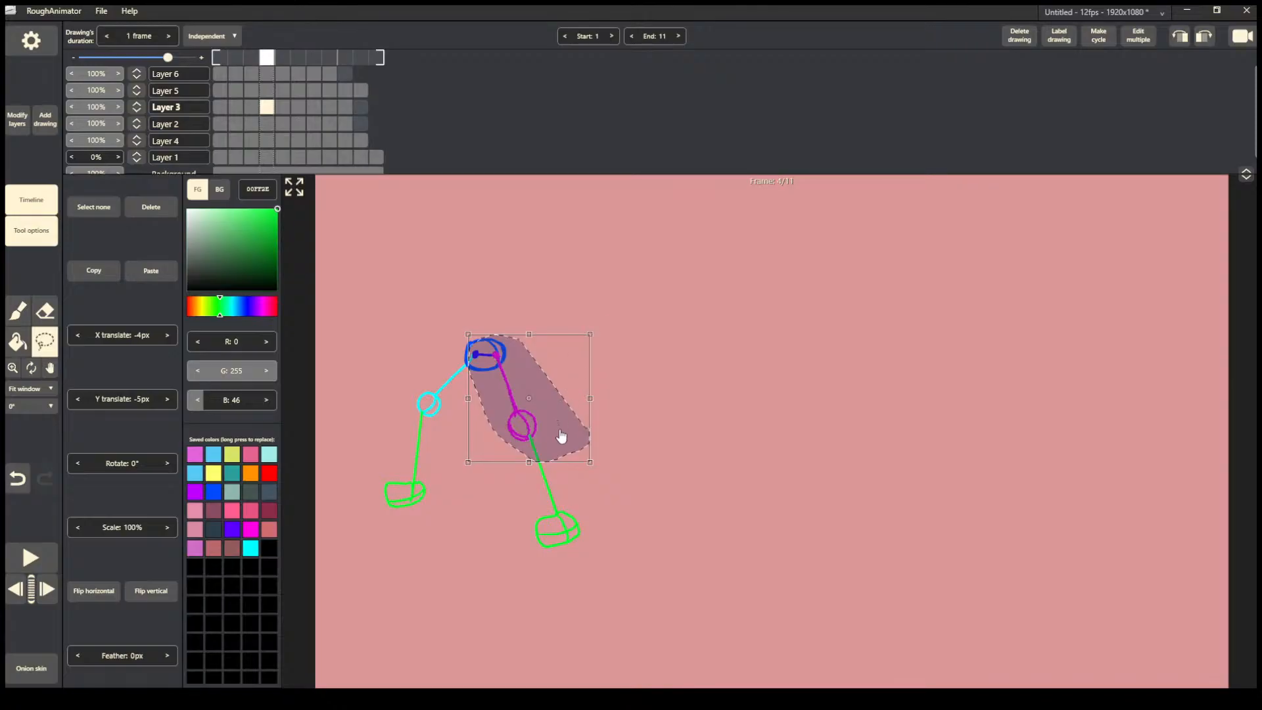
left_click_drag(563, 439, 564, 437)
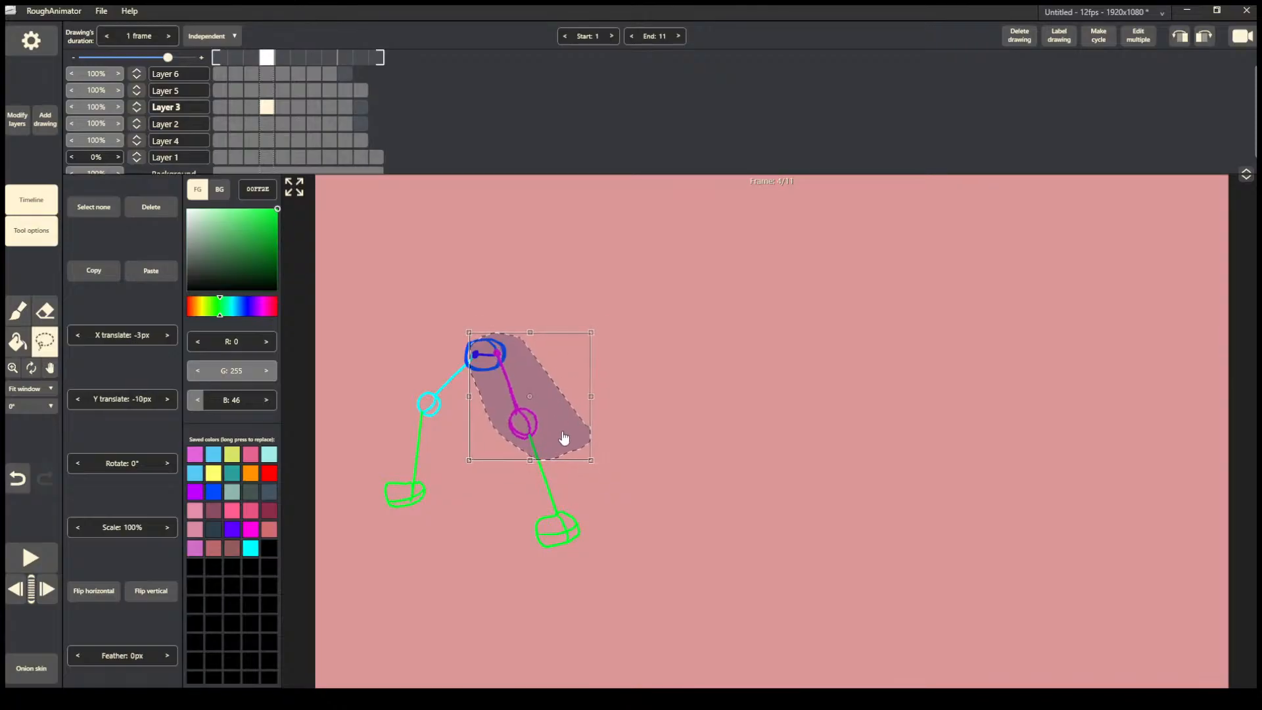
left_click_drag(564, 433, 566, 438)
left_click(461, 324)
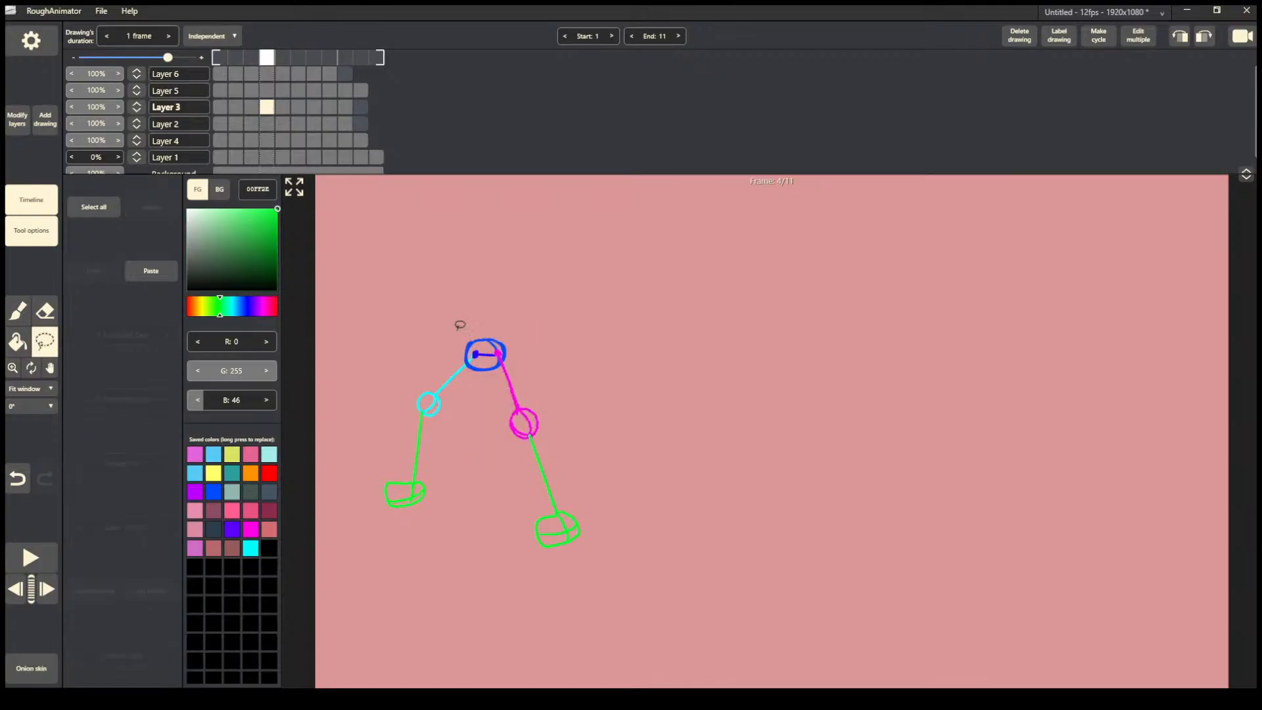
Move the magenta thigh and knee on Layer 3's frame 5 by -3 px, -7 px.
left_click(289, 113)
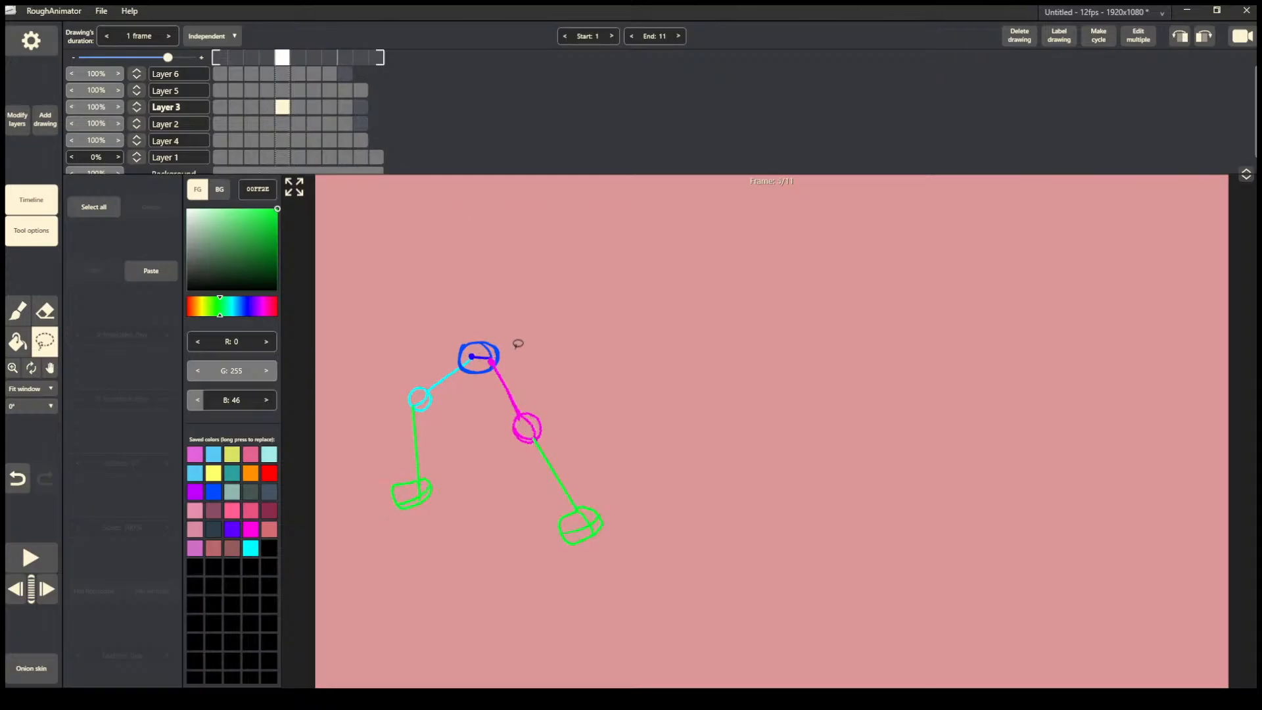
mouse_move(518, 348)
left_mouse_down()
mouse_move(467, 402)
mouse_move(544, 466)
mouse_move(574, 432)
mouse_move(550, 455)
left_mouse_up()
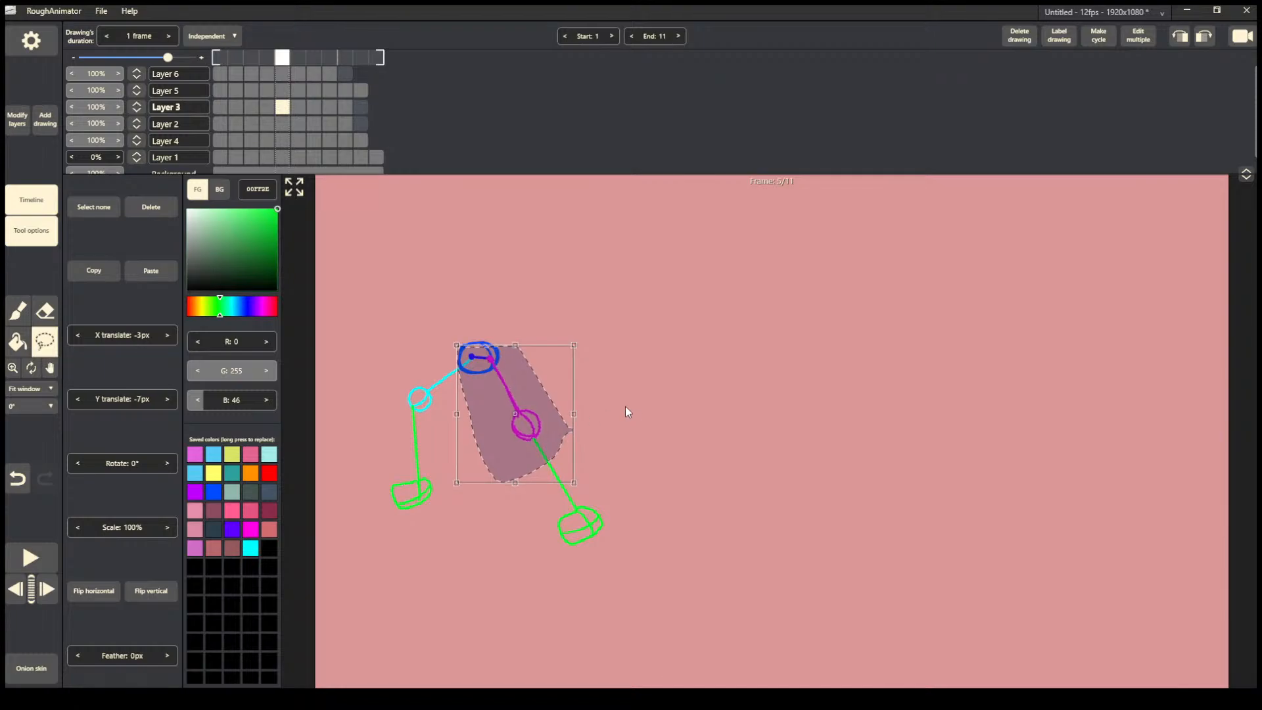
left_click(625, 406)
Compare frame 5 with frames 4 and 6, and nudge Layer 3's magenta thigh and knee on frame 5 slightly up and right.
left_click(269, 107)
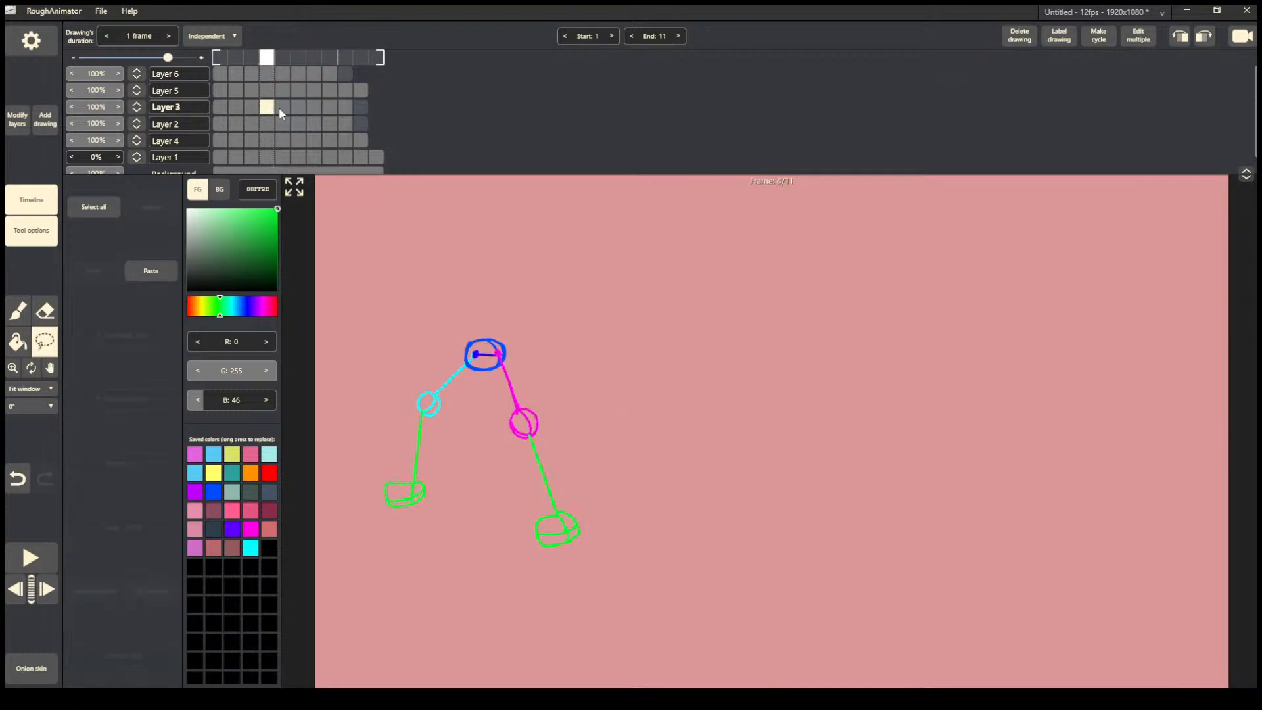
left_click(279, 108)
left_click(303, 114)
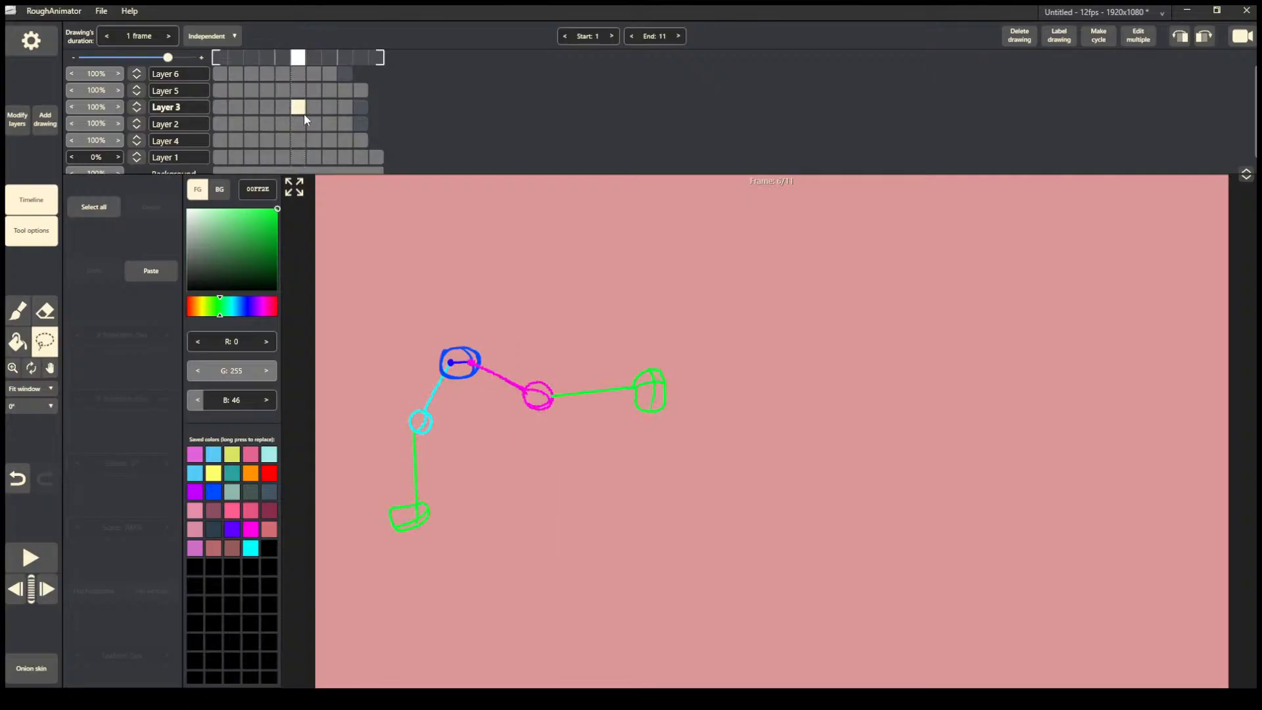
left_click(287, 132)
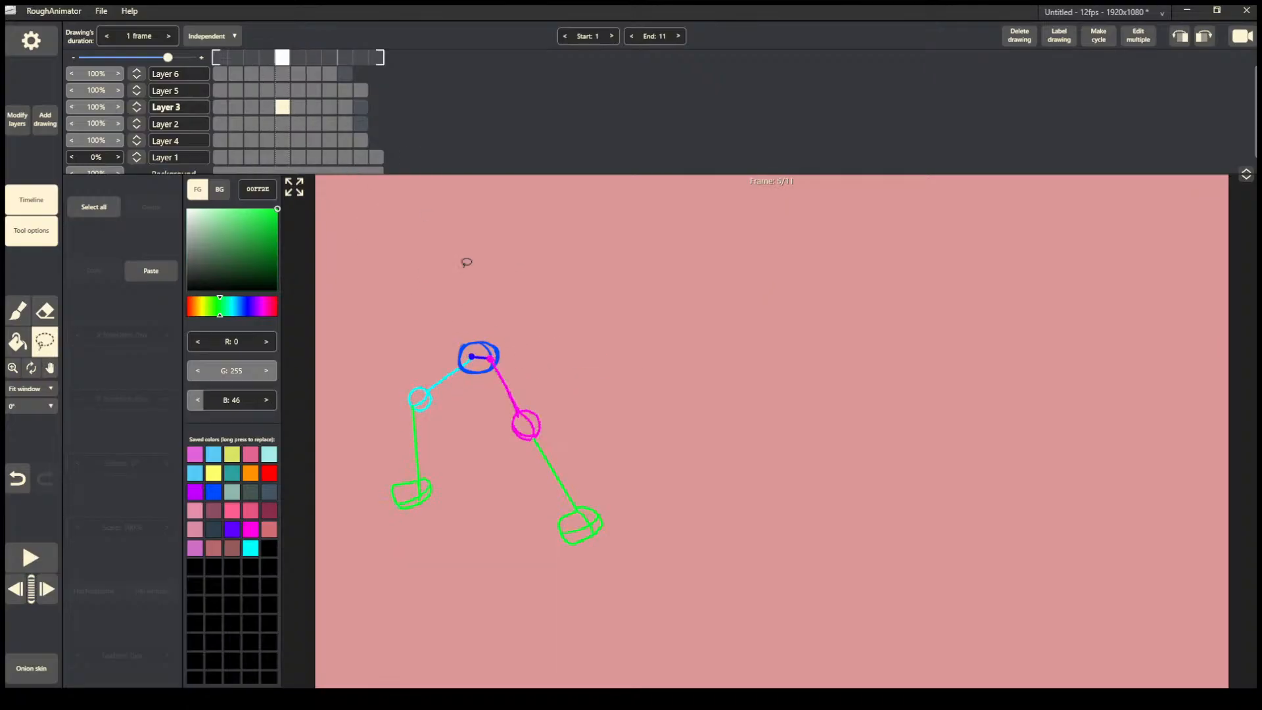
left_click_drag(479, 344, 598, 378)
left_click_drag(597, 509, 596, 508)
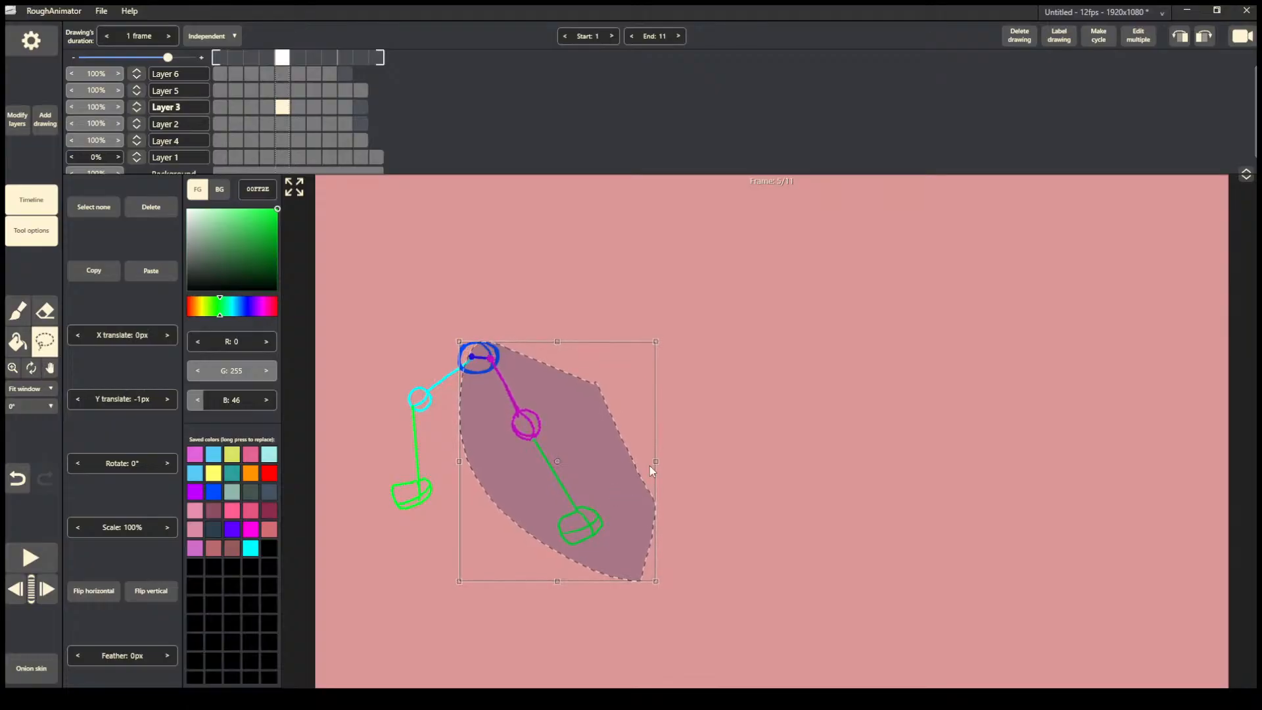
left_click_drag(583, 491, 584, 490)
left_click(792, 458)
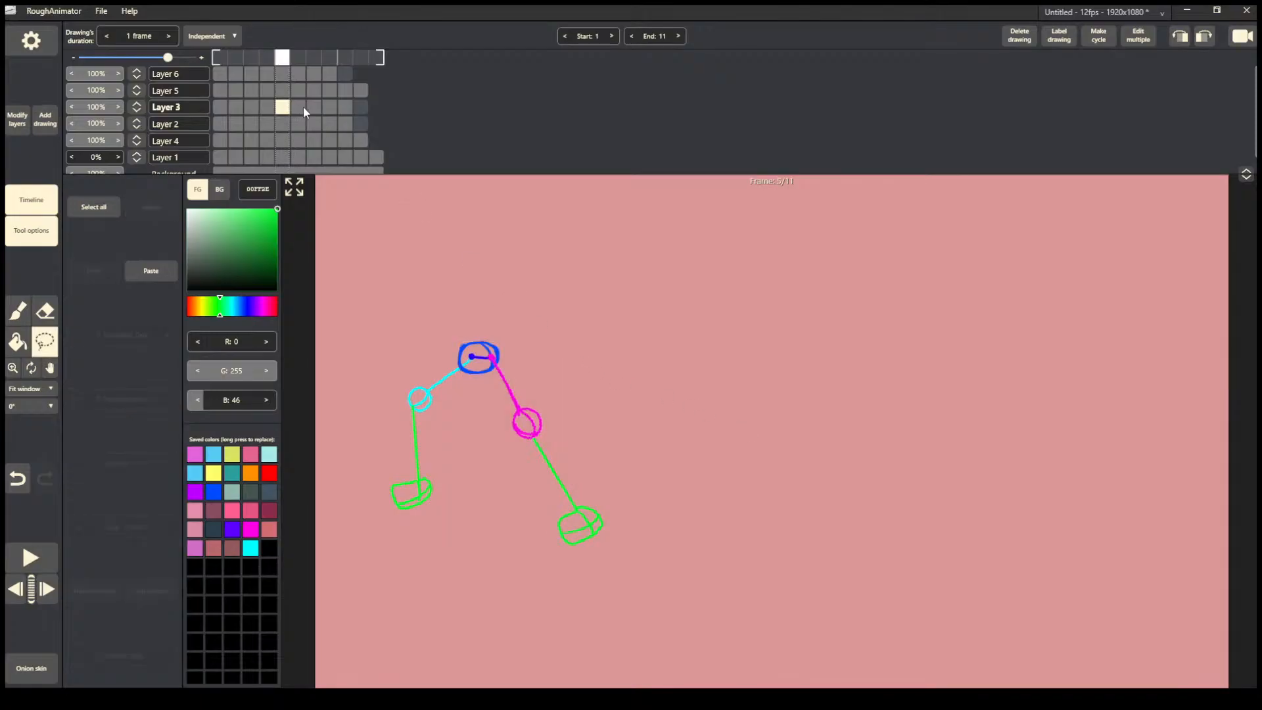
Play back the leg animation and compare frames 3 through 6 to check how the poses flow.
left_click_drag(303, 106, 330, 111)
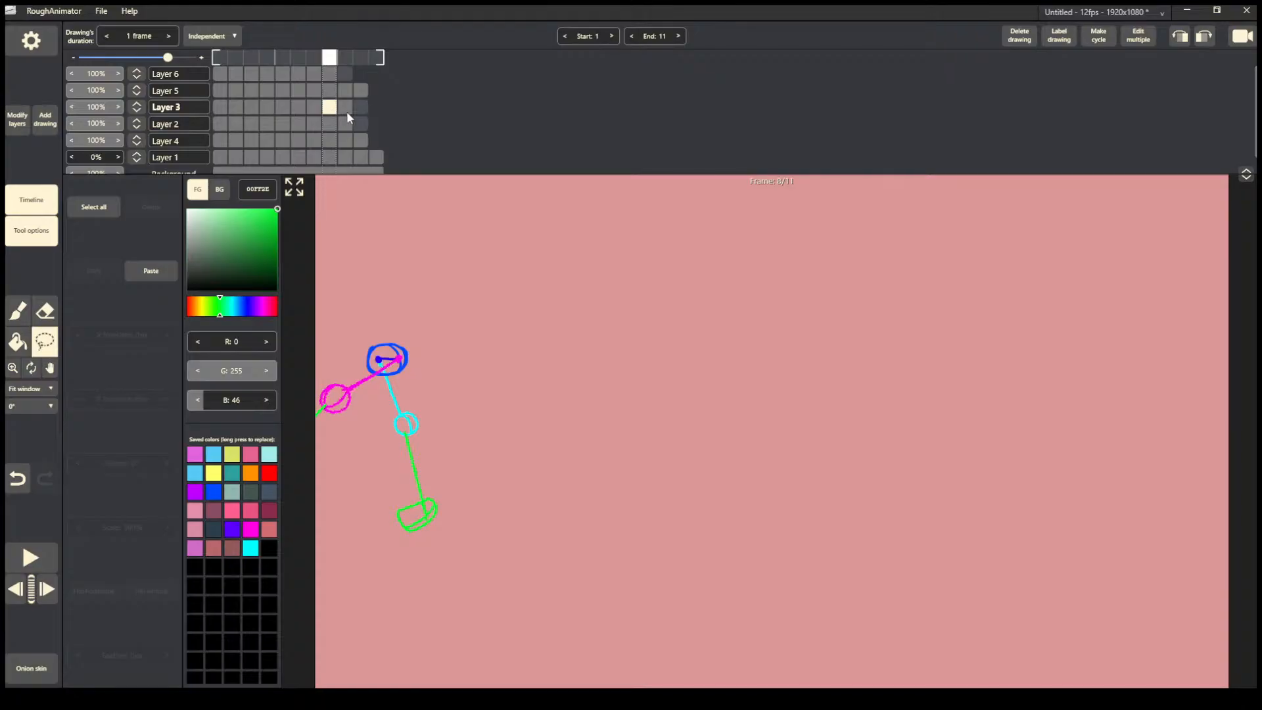
left_click(347, 112)
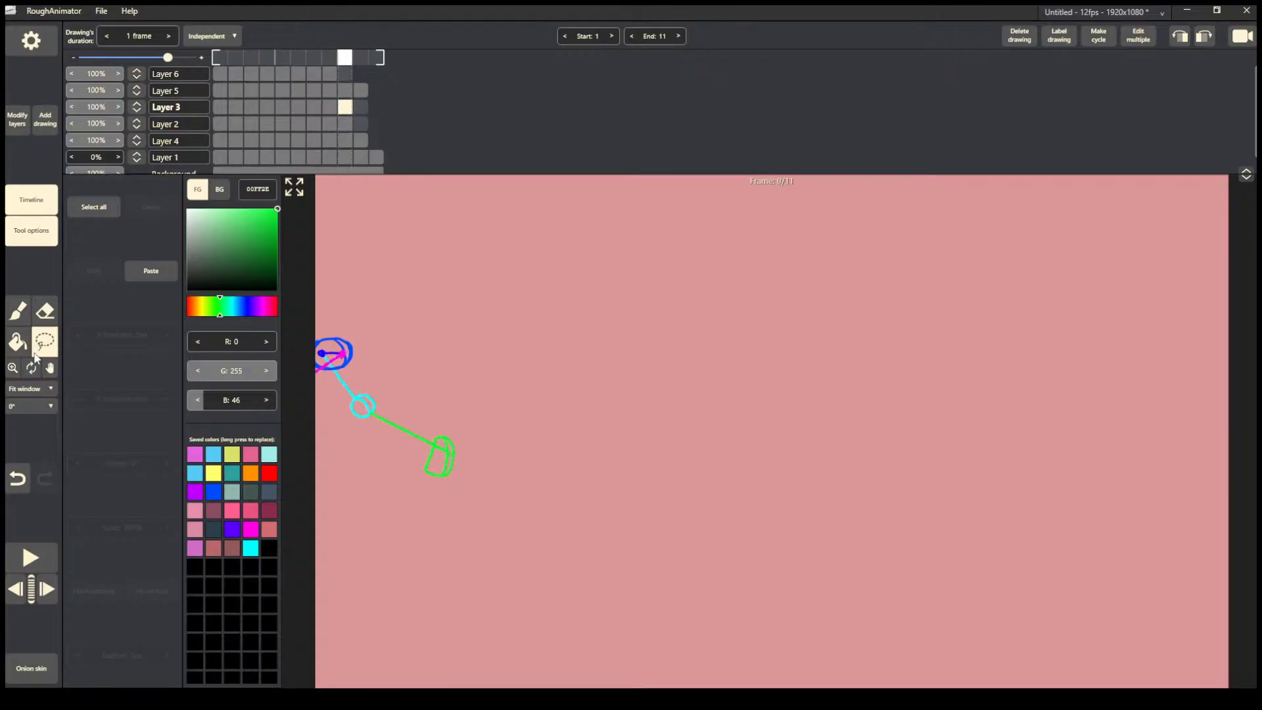
left_click(31, 557)
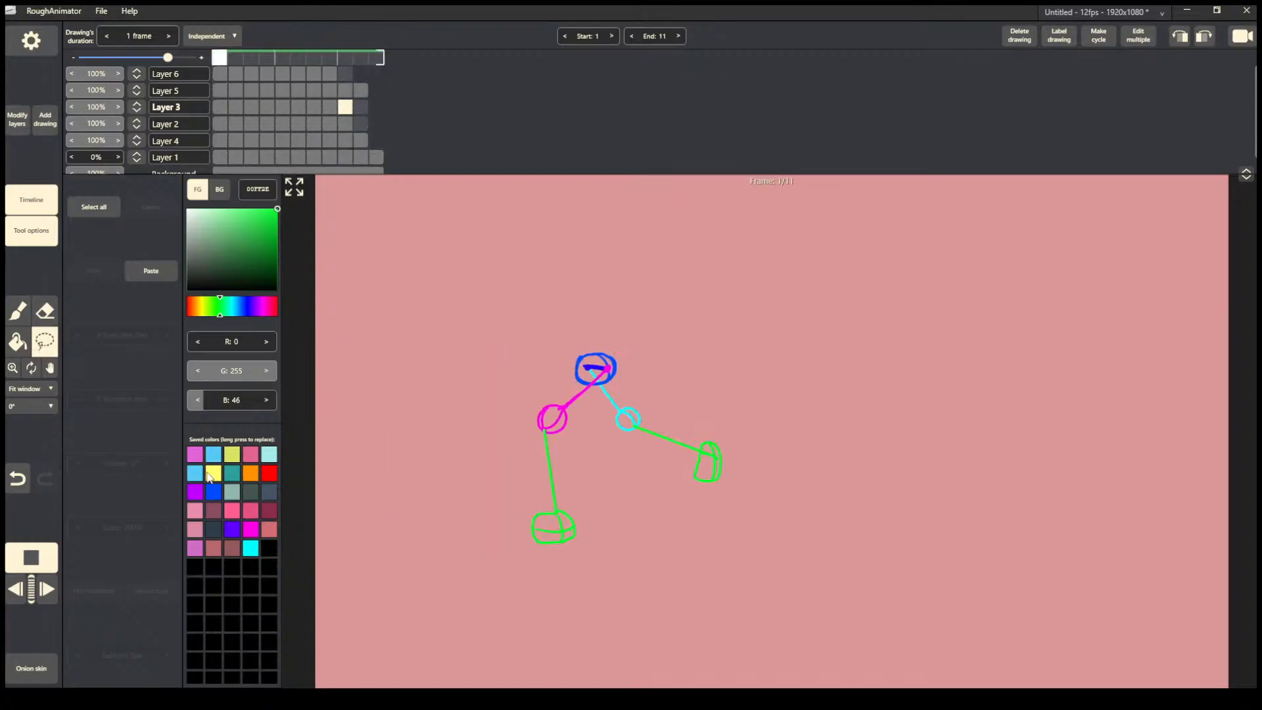
left_click(31, 557)
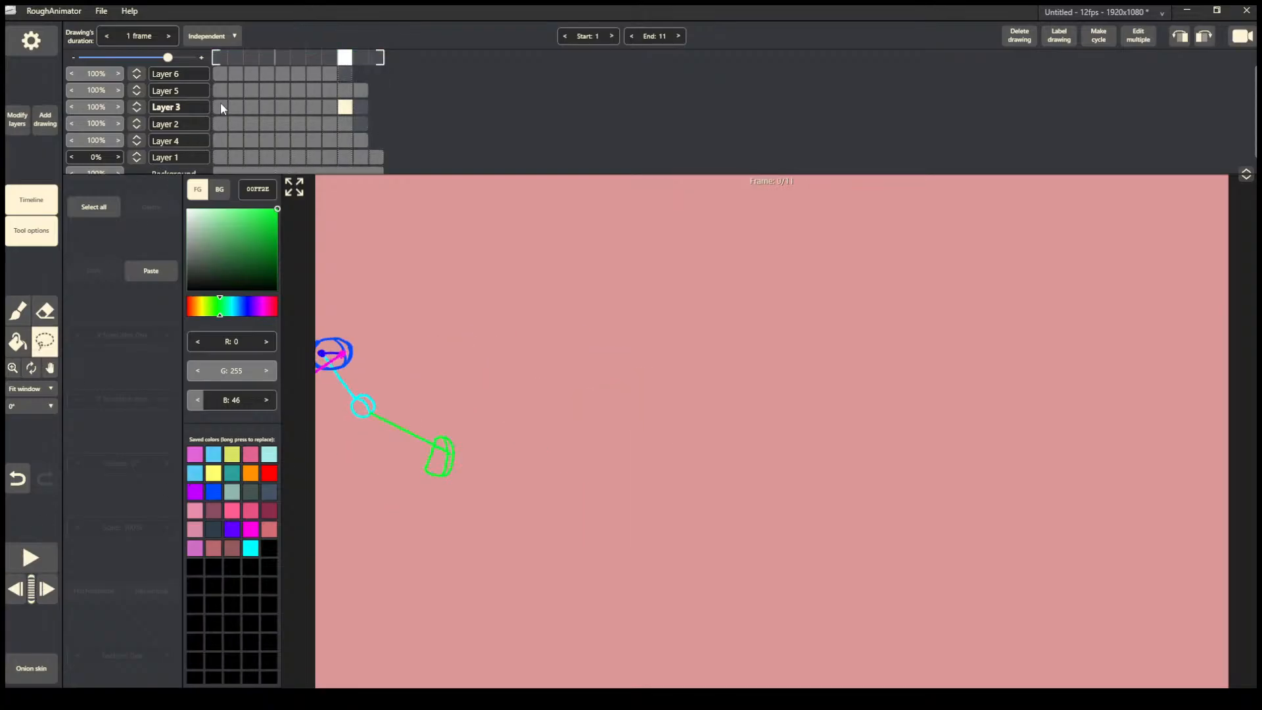
left_click(216, 57)
key("Right")
key("Right")
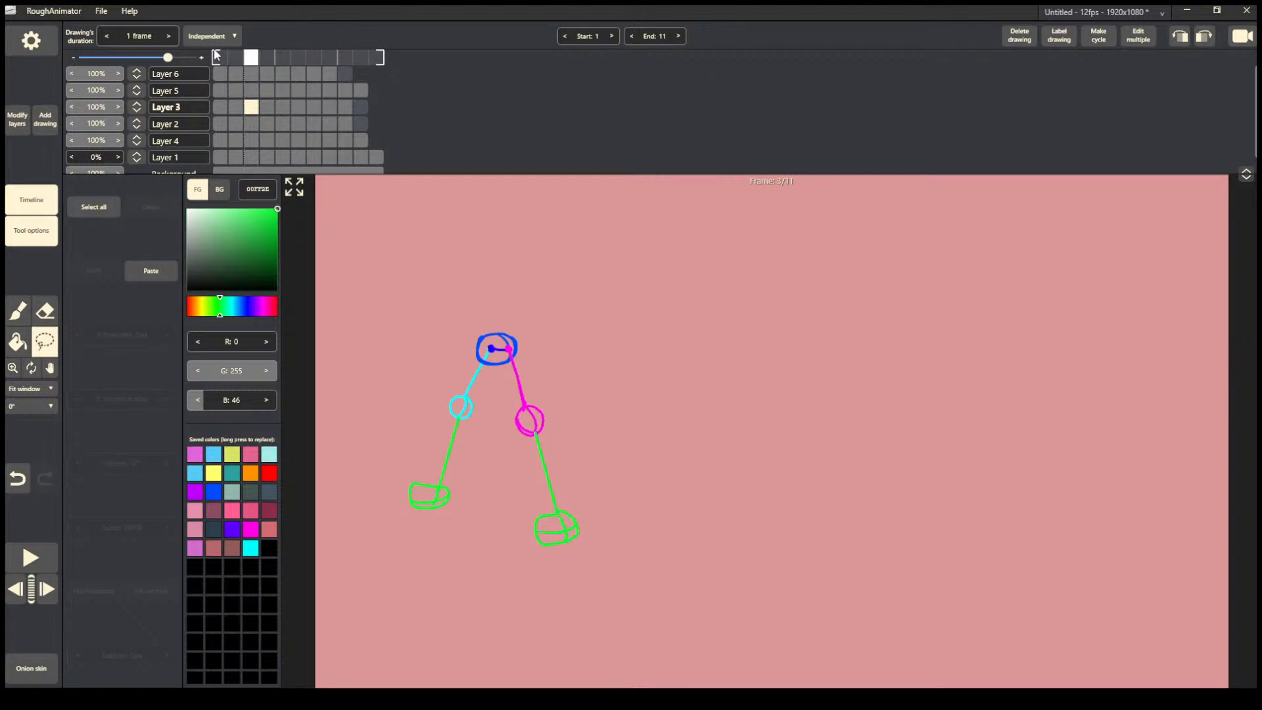
key("Right")
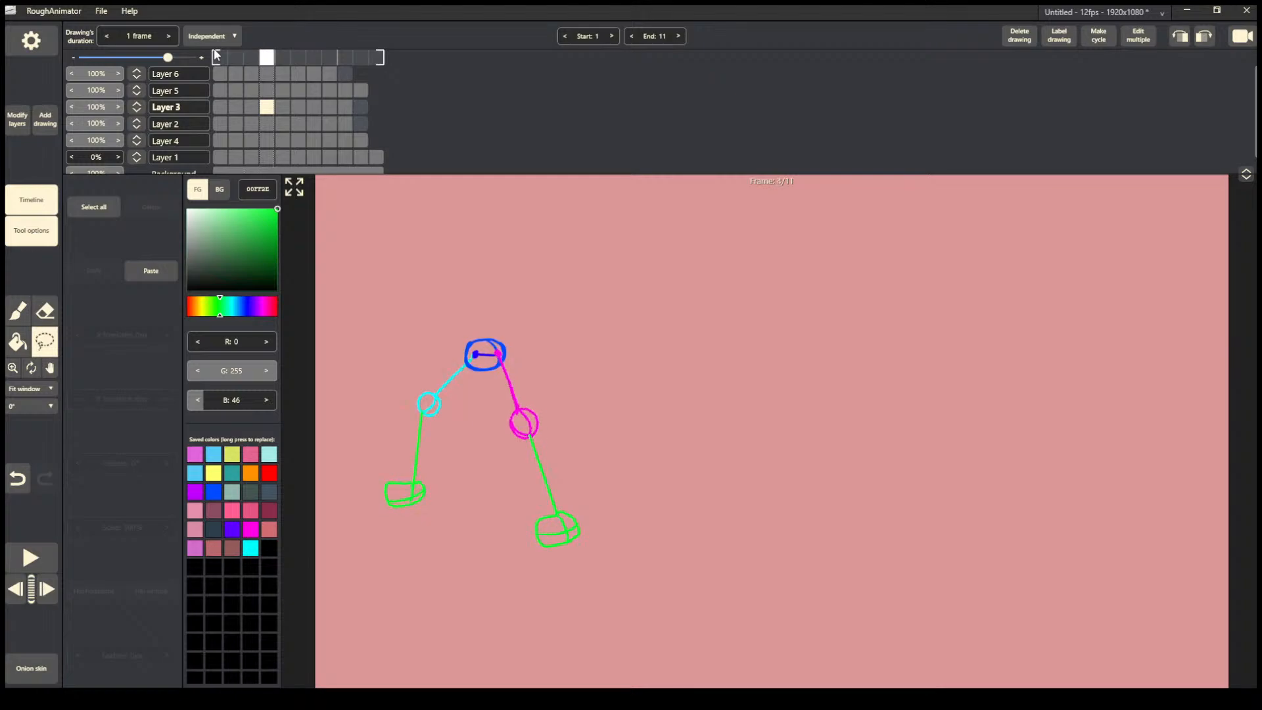
key("Left")
key("Left")
key("Right")
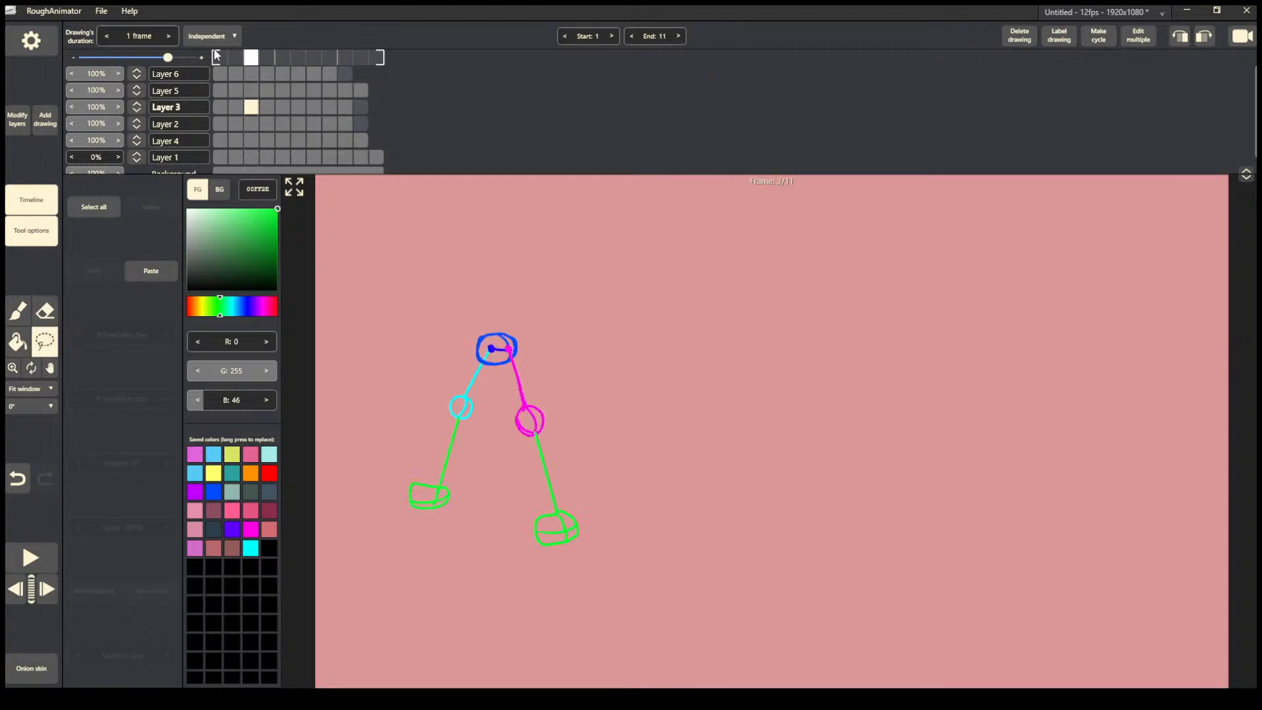
key("Right")
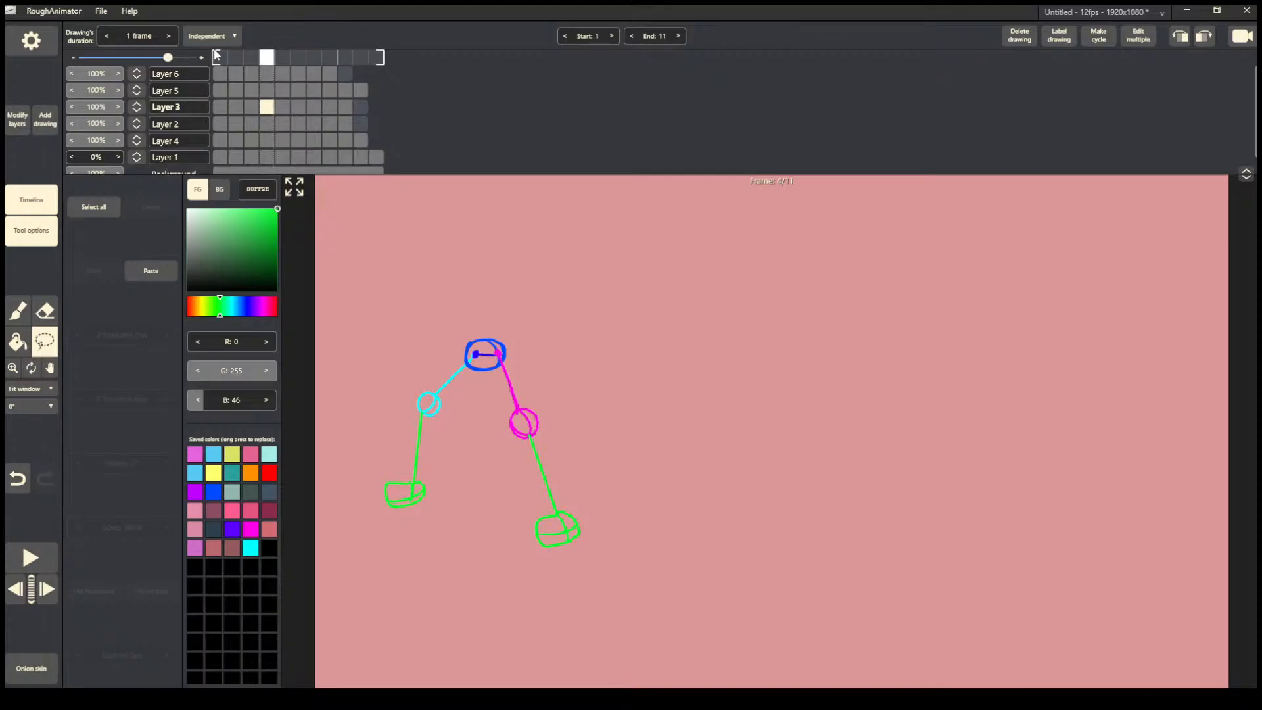
key("Right")
key("Left")
key("Right")
key("Left")
key("Left")
key("Right")
key("Right")
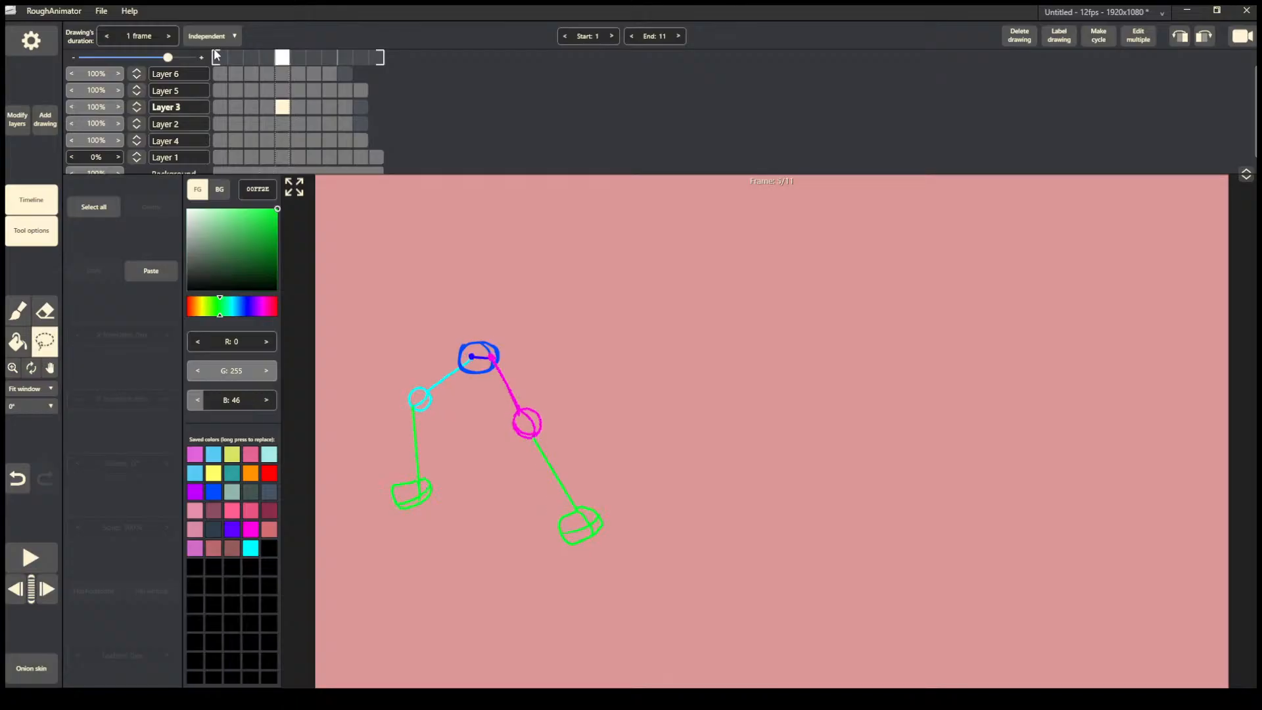
key("Right")
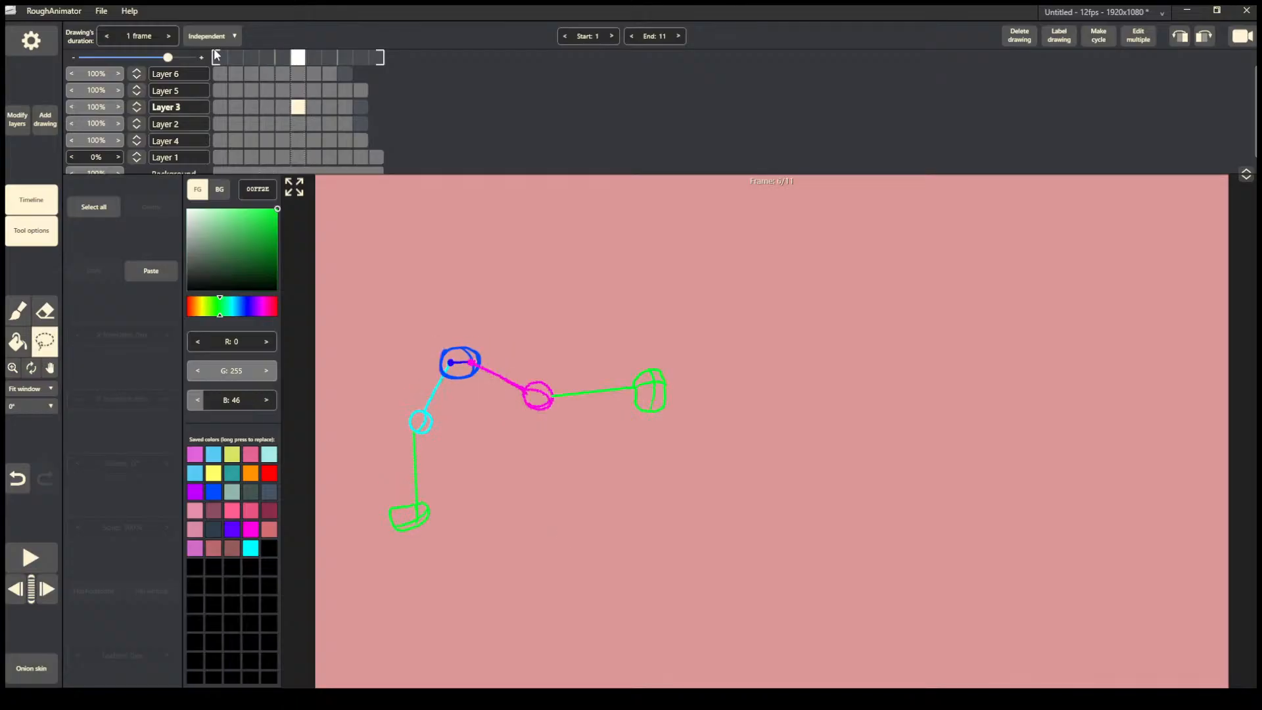
key("Left")
key("Left")
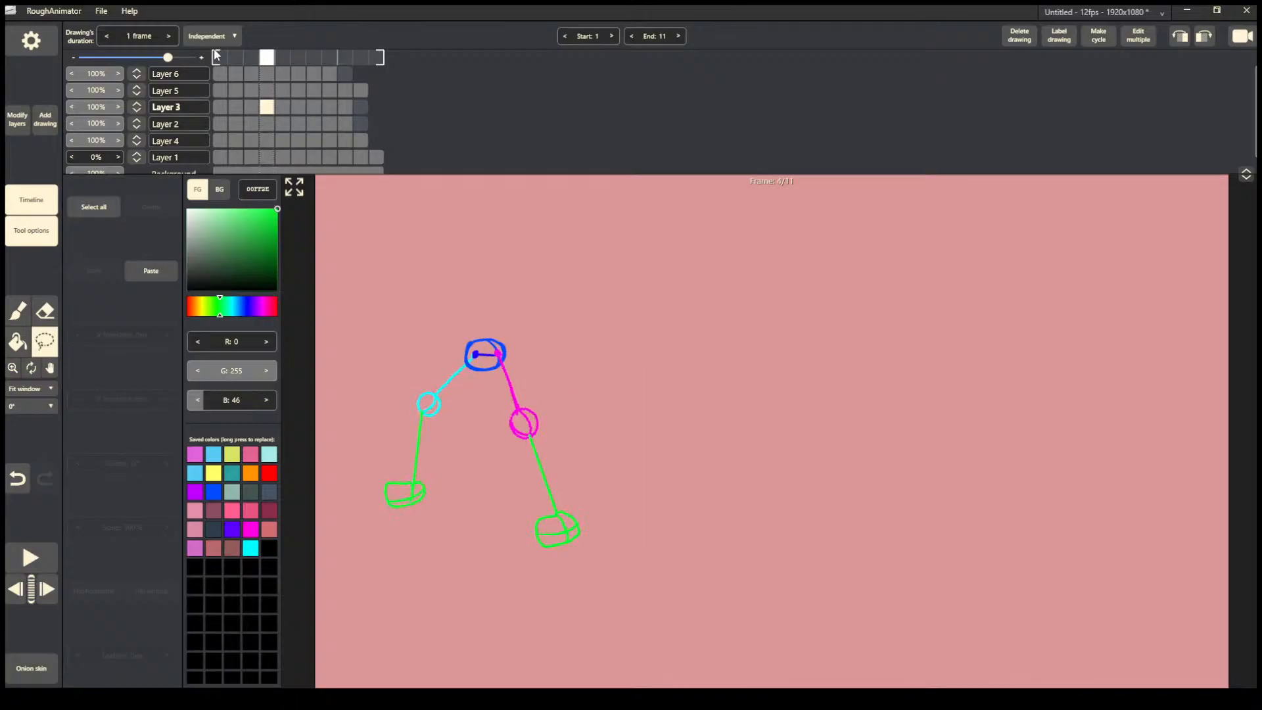
key("Right")
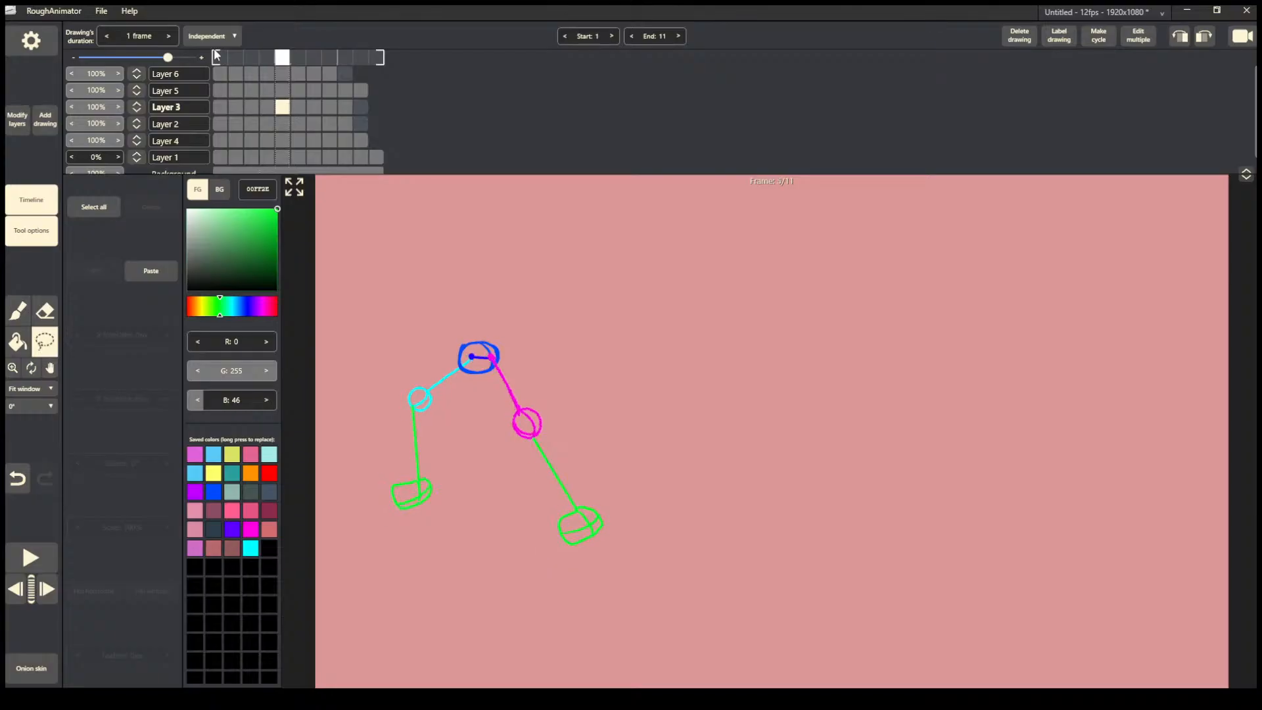
key("Left")
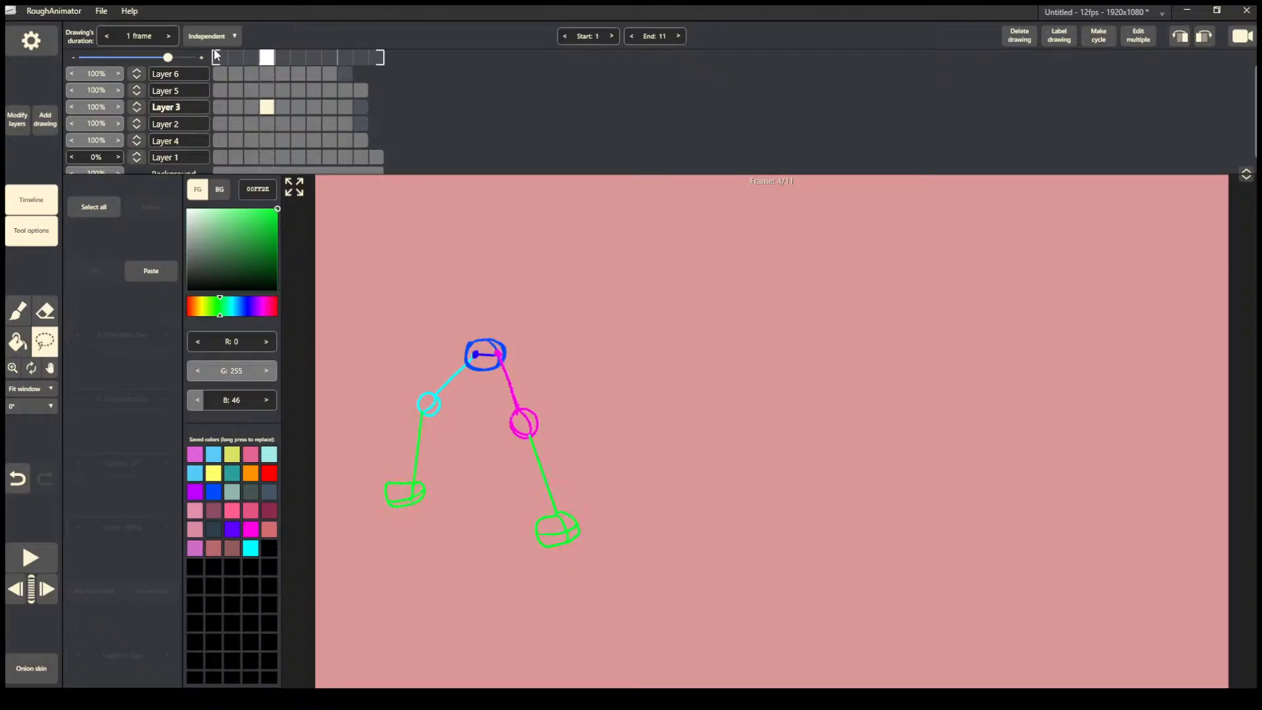
key("Right")
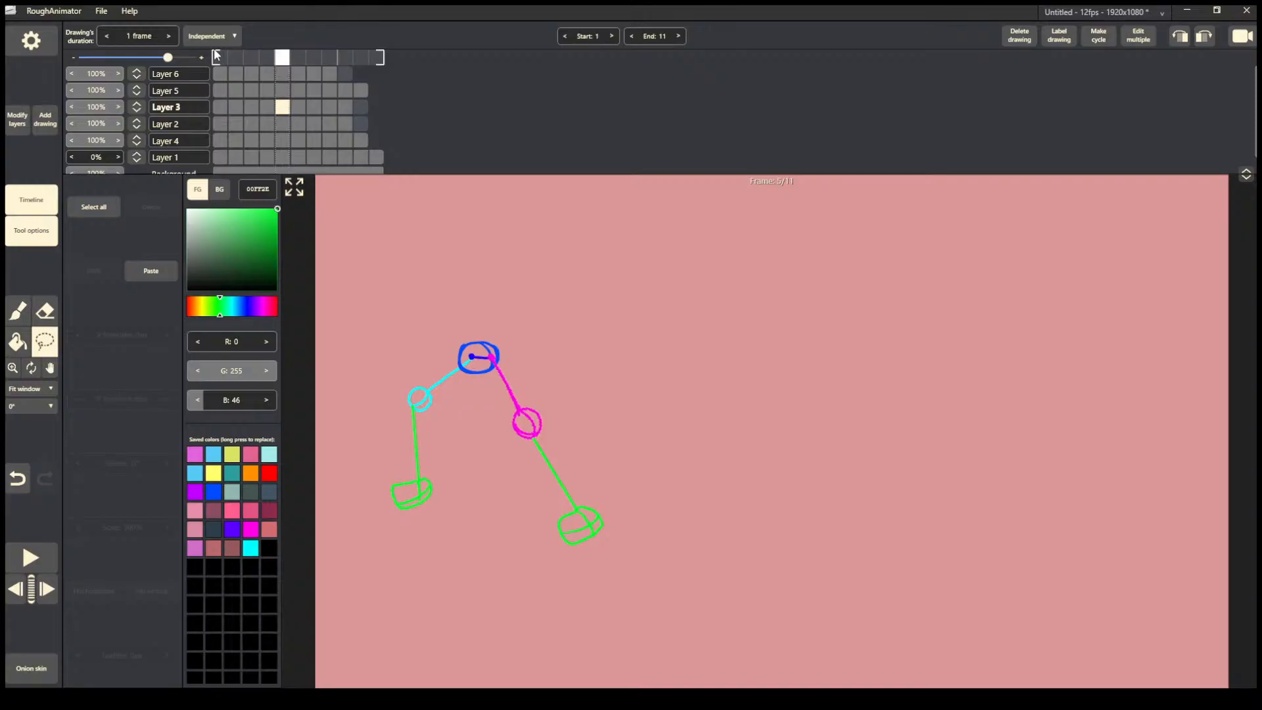
With onion skin on, rotate Layer 6's green lower leg under the magenta knee 15° and shift it -38 px, 25 px on frame 5.
left_click(283, 74)
mouse_move(551, 393)
left_mouse_down()
mouse_move(504, 487)
mouse_move(666, 415)
left_mouse_up()
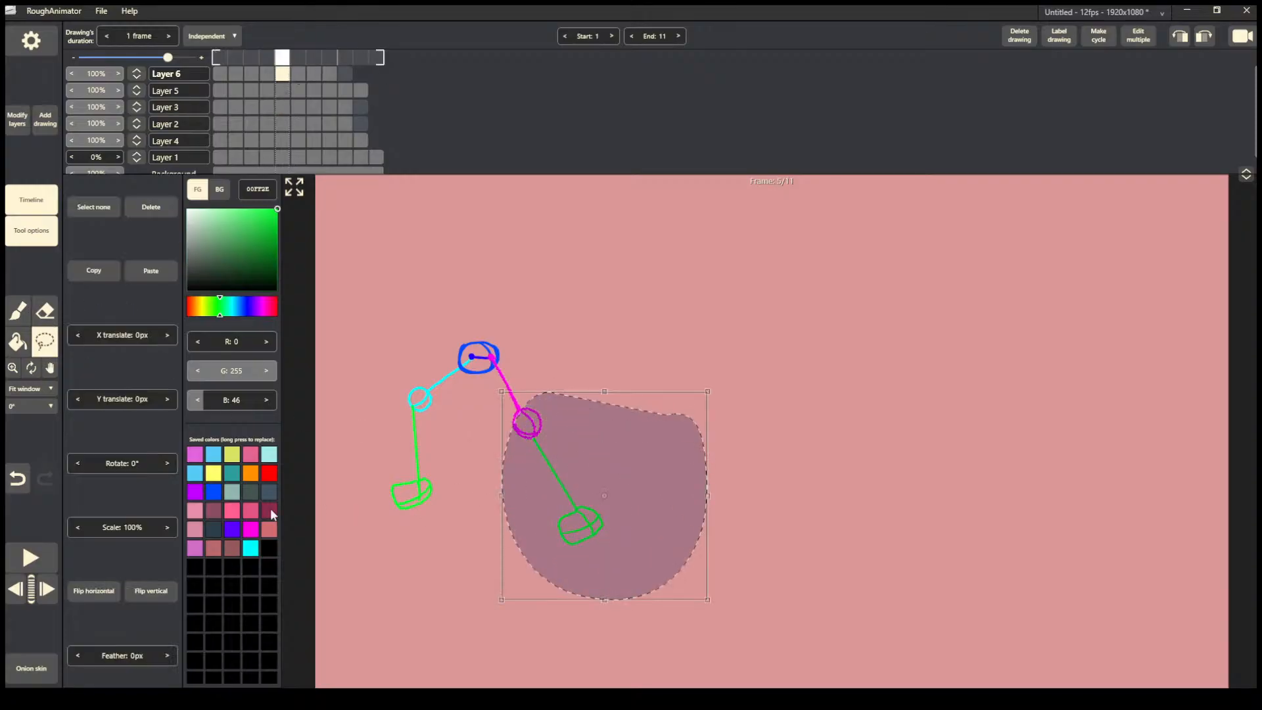
left_click(36, 665)
left_click_drag(639, 524, 612, 525)
mouse_move(689, 379)
left_mouse_down()
mouse_move(698, 411)
mouse_move(677, 449)
left_mouse_up()
left_click_drag(606, 507, 620, 524)
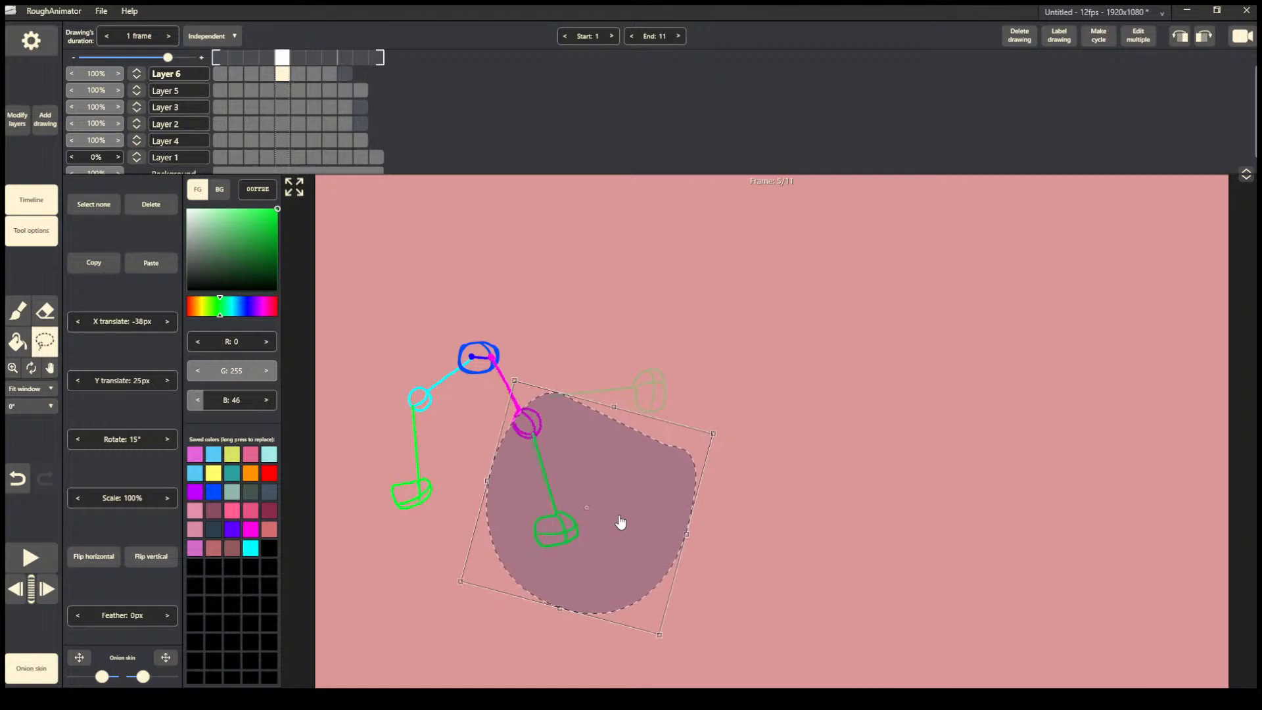
left_click(647, 355)
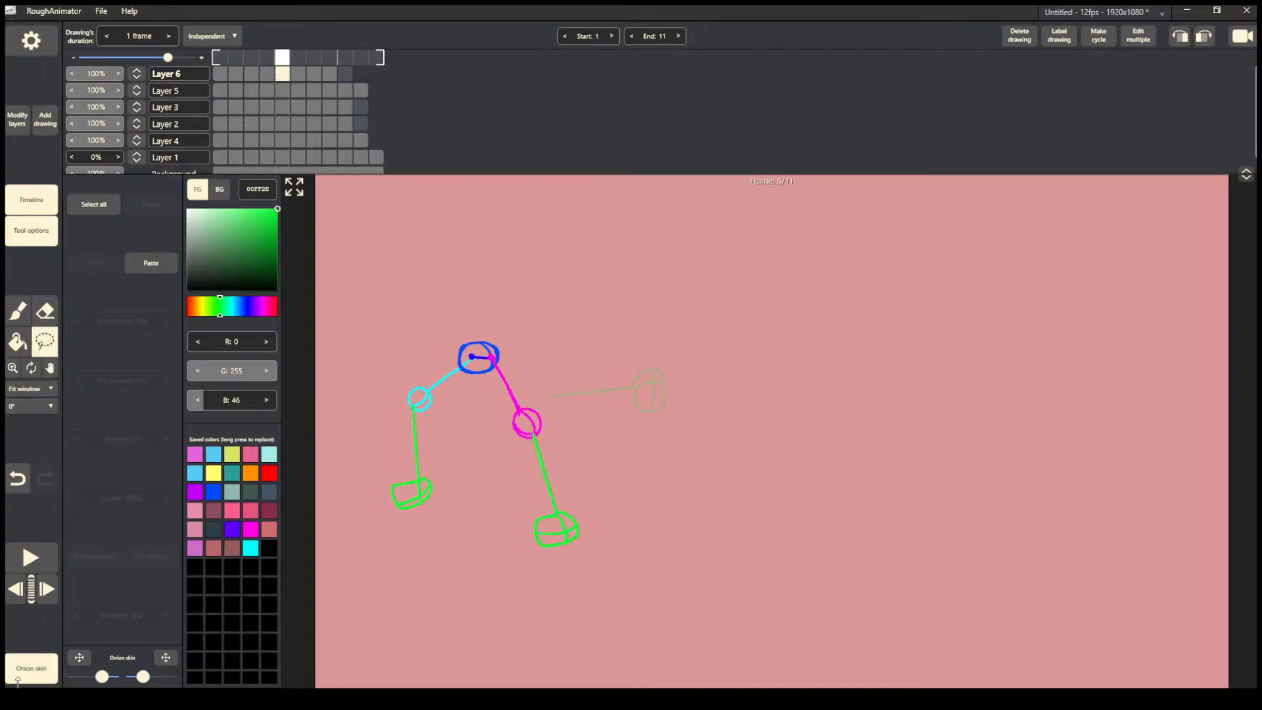
key("Left")
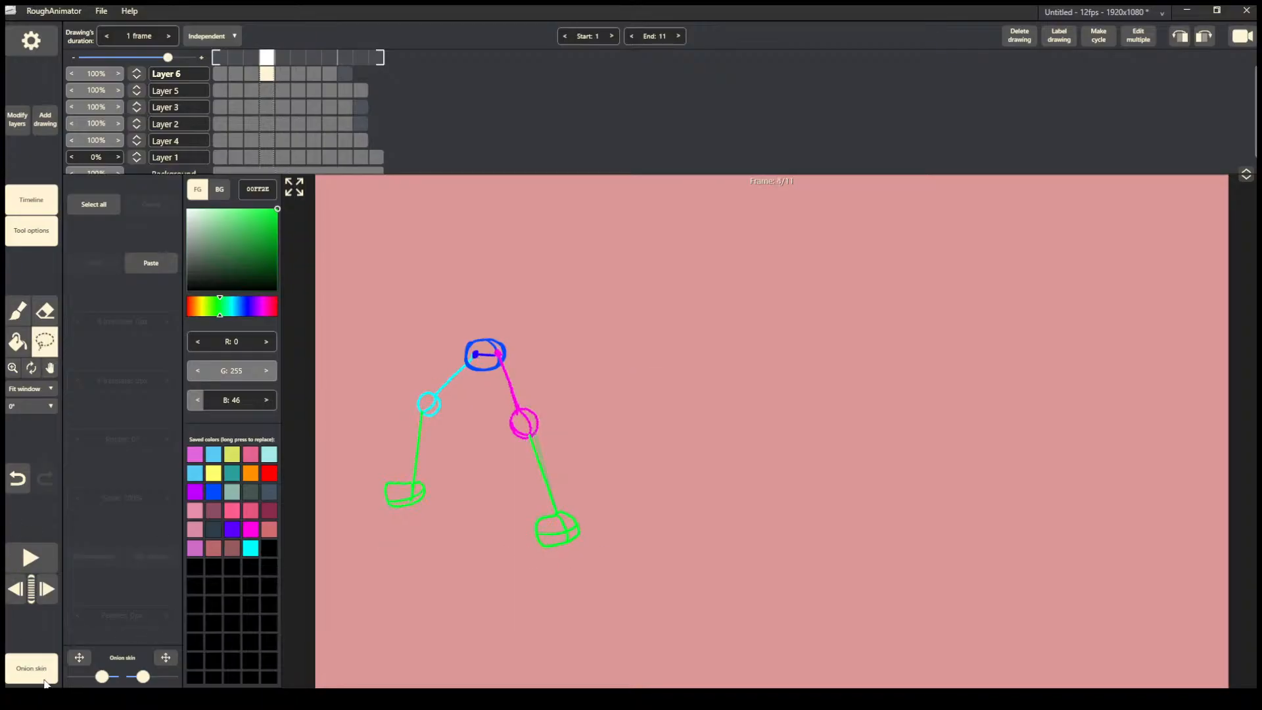
left_click(45, 683)
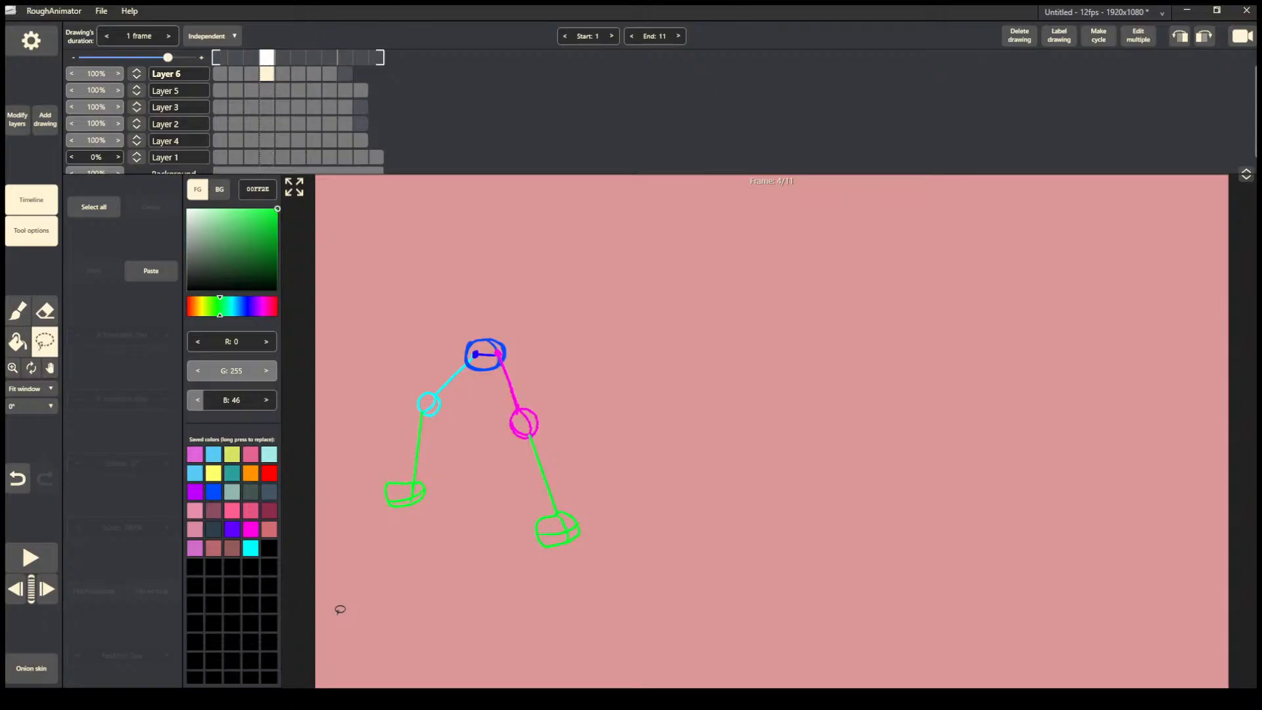
Delete frame 5's drawings on Layers 2 through 6 and play back the animation from frame 1.
key("Right")
key("Right")
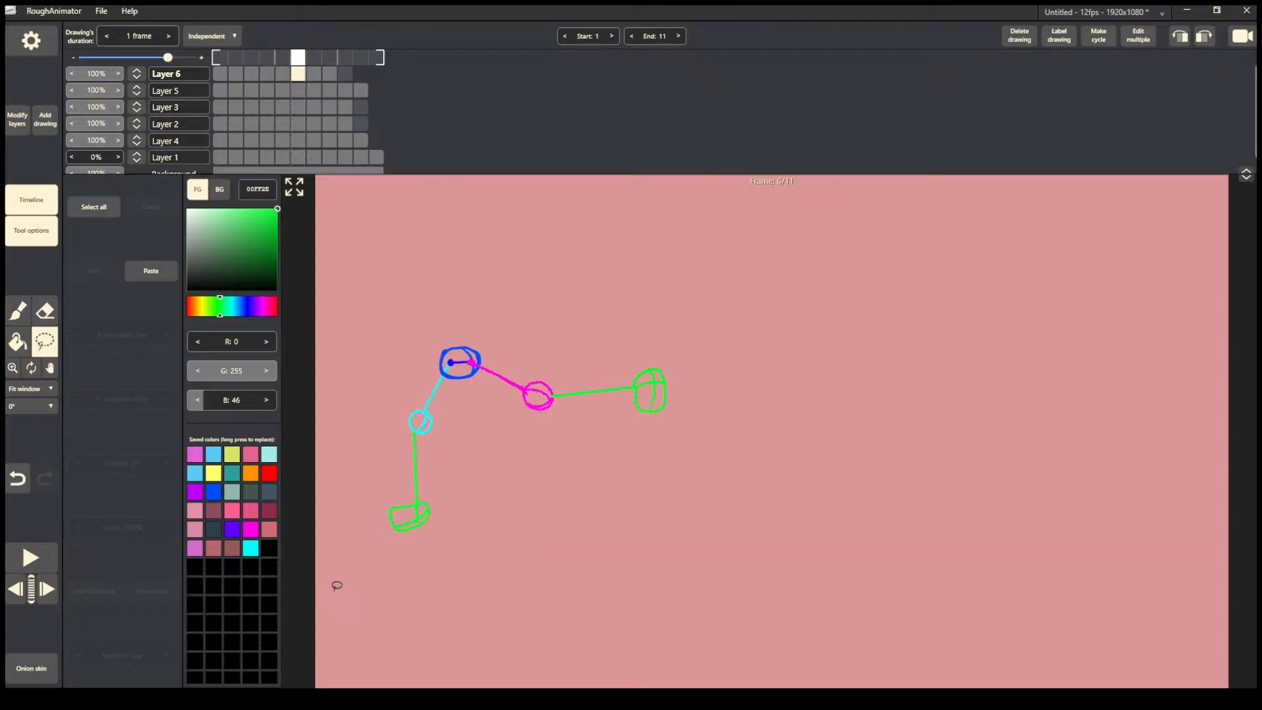
key("Left")
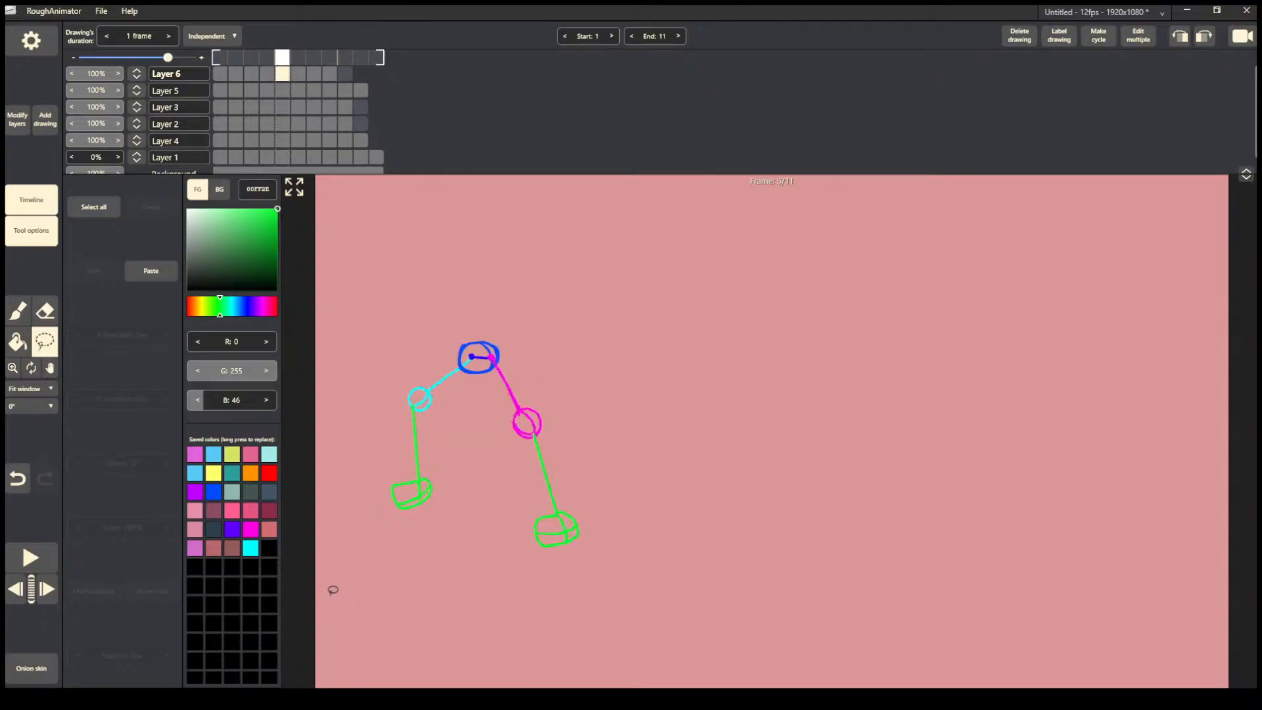
key("Right")
key("Left")
key("Left")
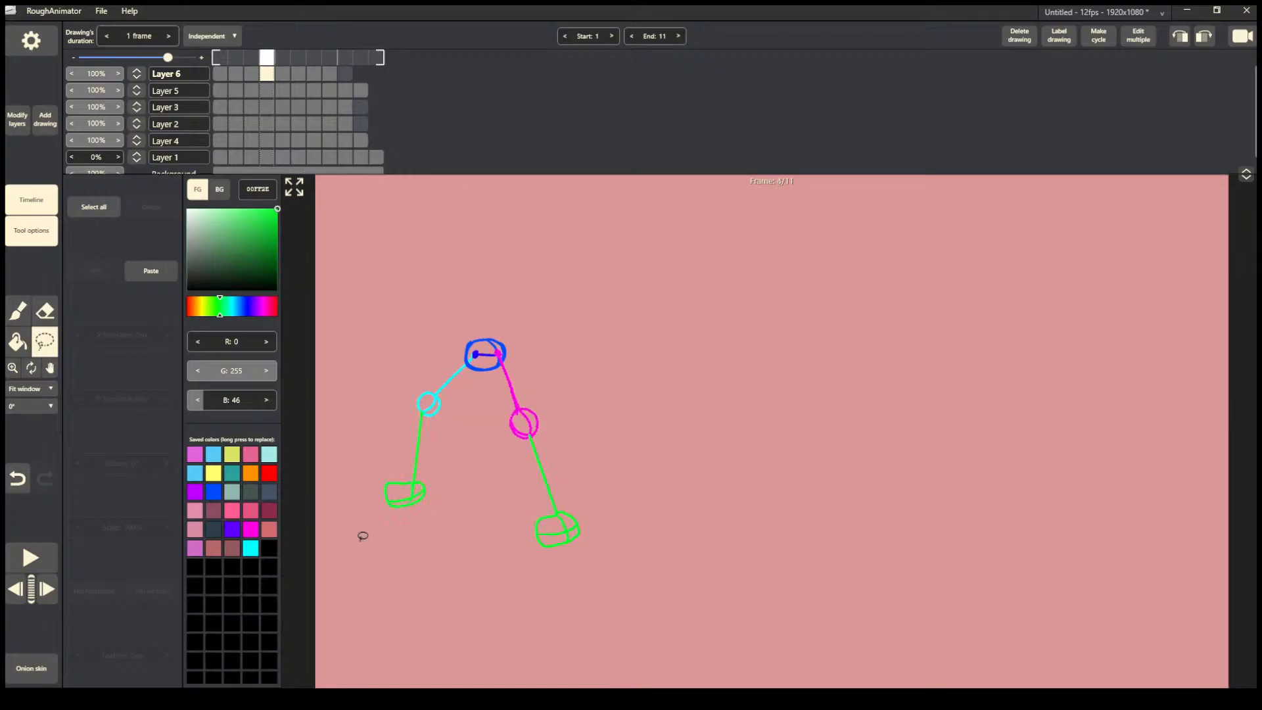
key("Right")
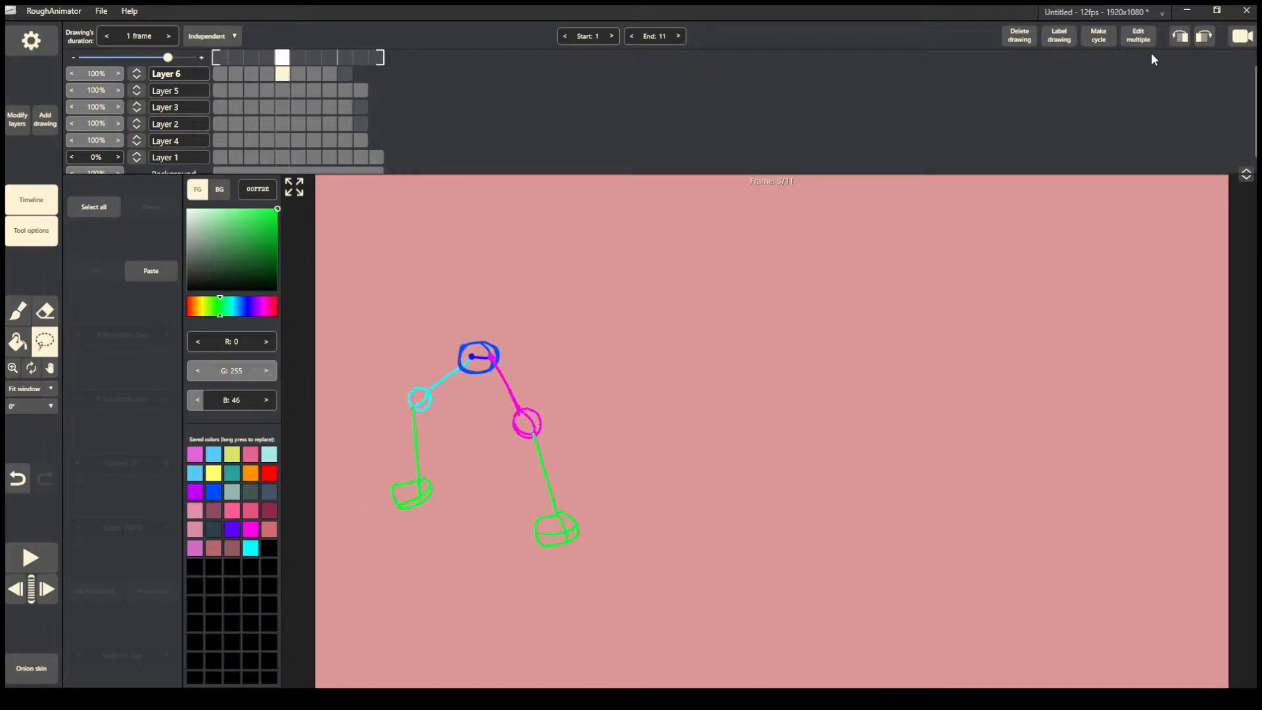
left_click_drag(286, 78, 286, 146)
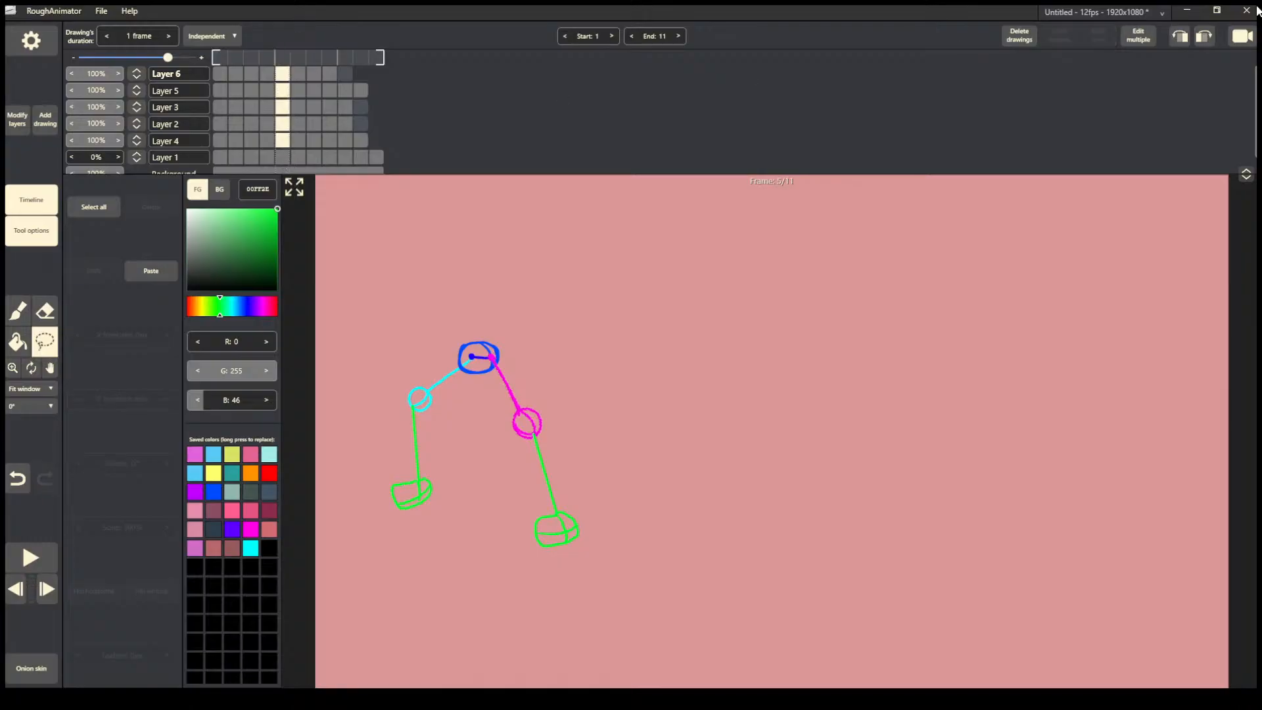
left_click(1020, 43)
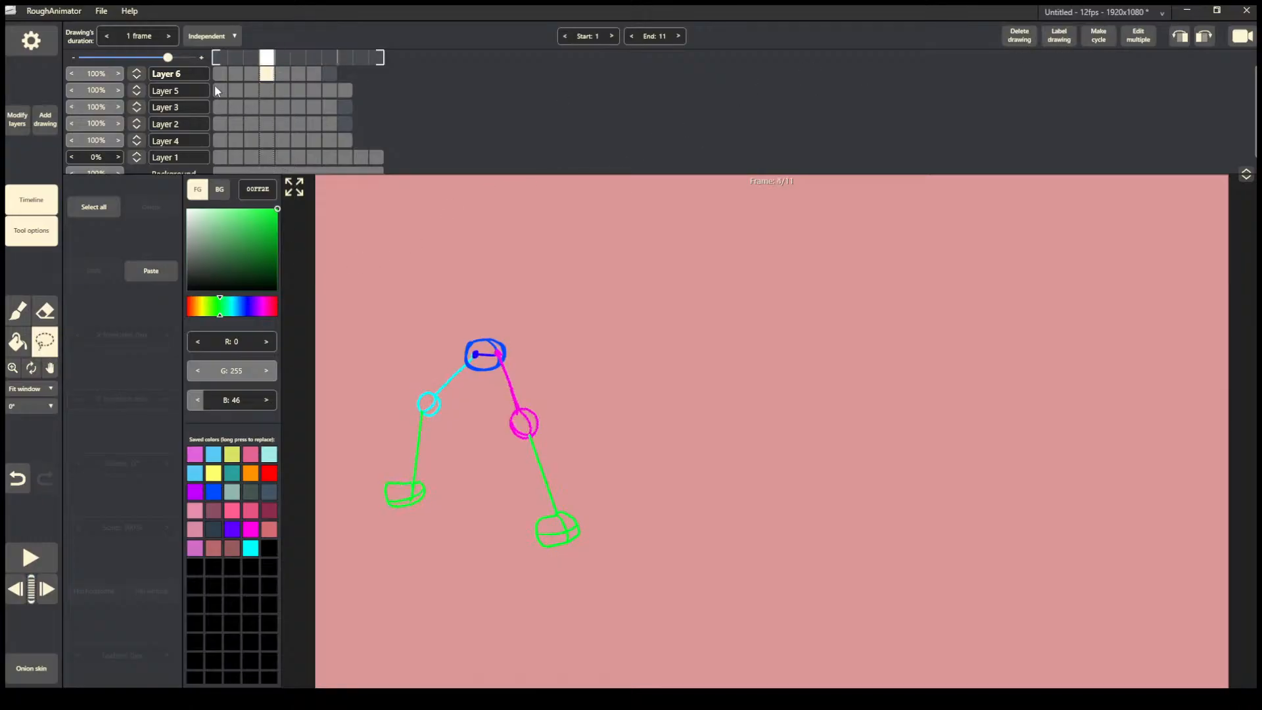
left_click(221, 76)
left_click(32, 558)
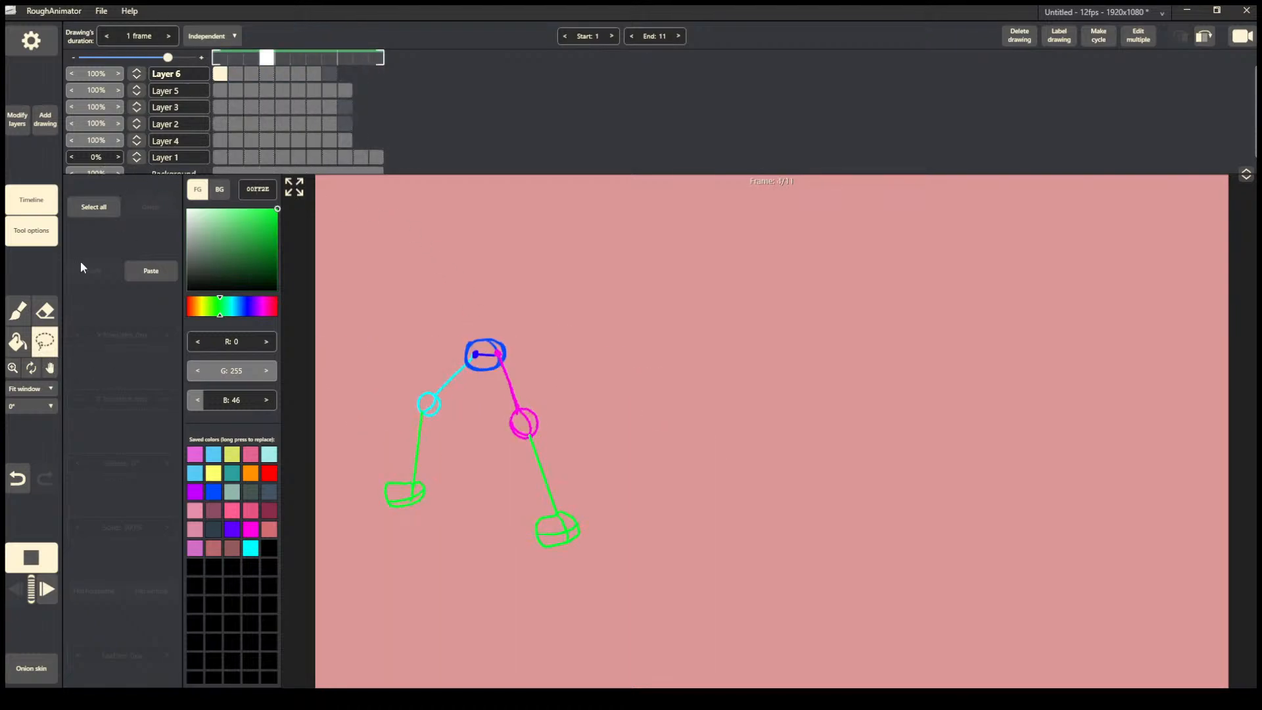
left_click(18, 567)
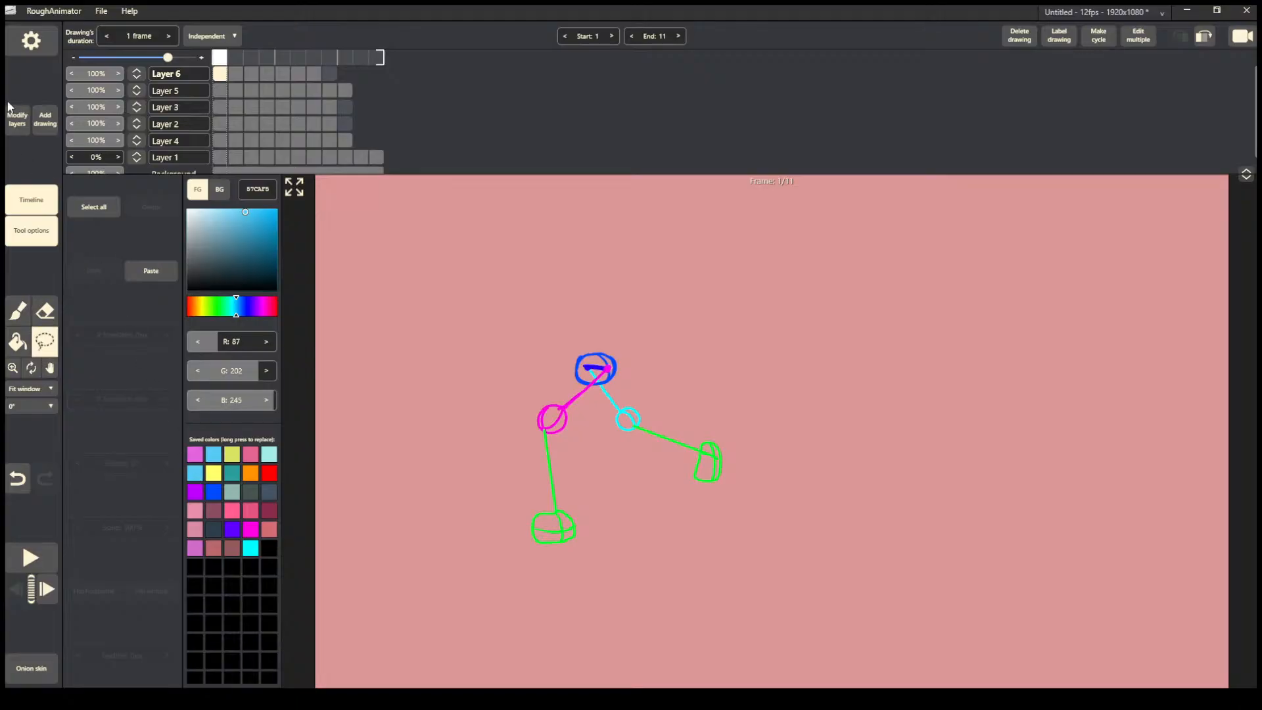
Add a new layer above Layer 6 and draw a light-blue torso oval rising from the hip on frame 1 with a 5 px brush.
left_click(34, 158)
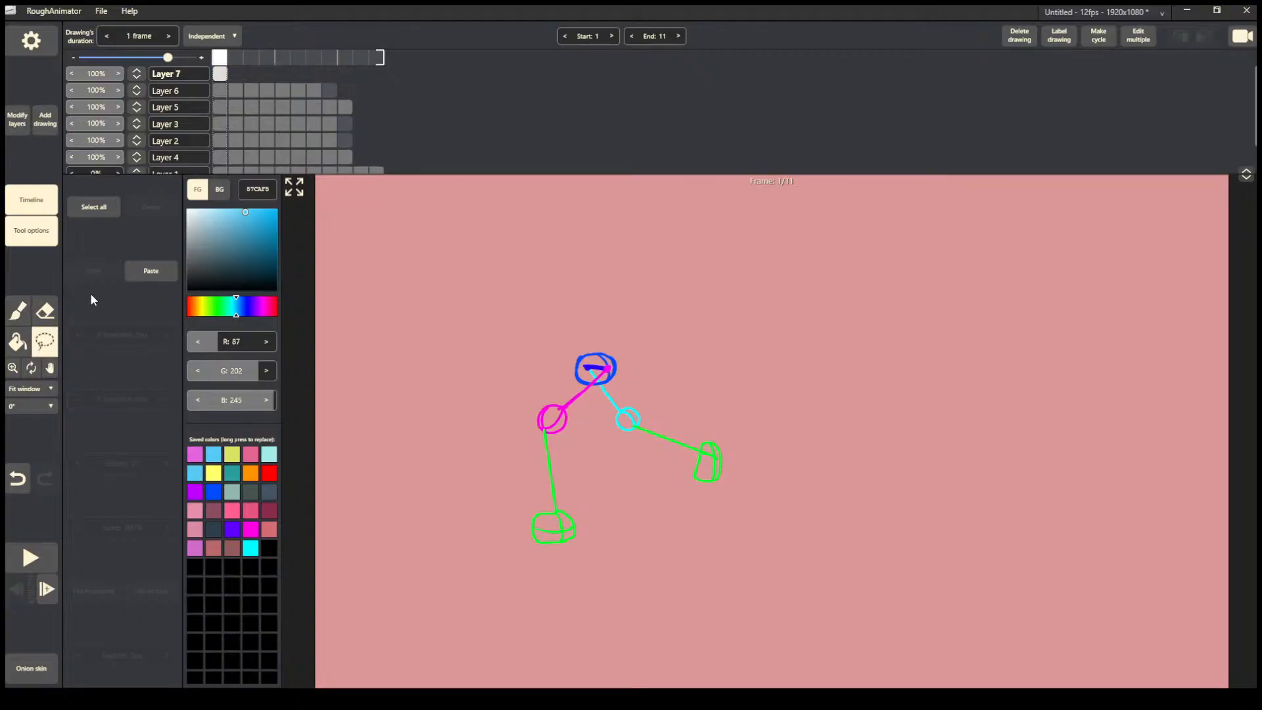
left_click(17, 313)
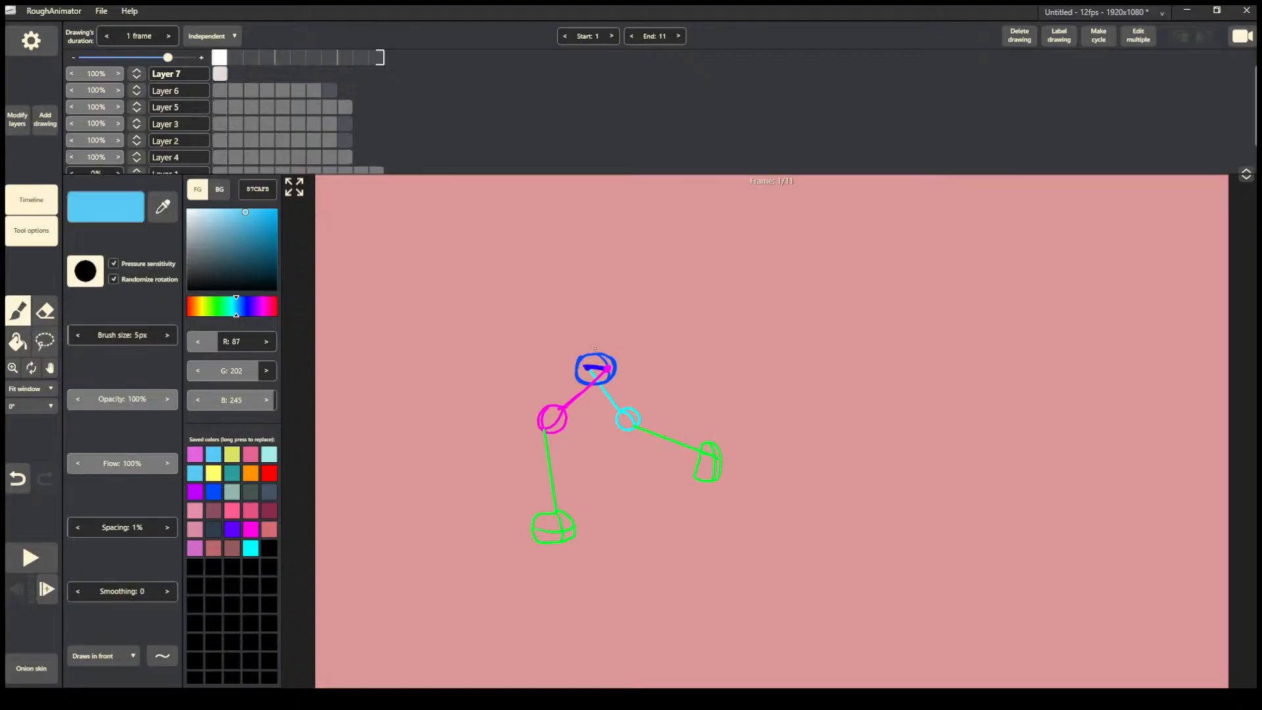
mouse_move(583, 347)
left_mouse_down()
mouse_move(565, 280)
mouse_move(588, 240)
mouse_move(625, 234)
mouse_move(640, 261)
mouse_move(635, 307)
mouse_move(611, 345)
left_mouse_up()
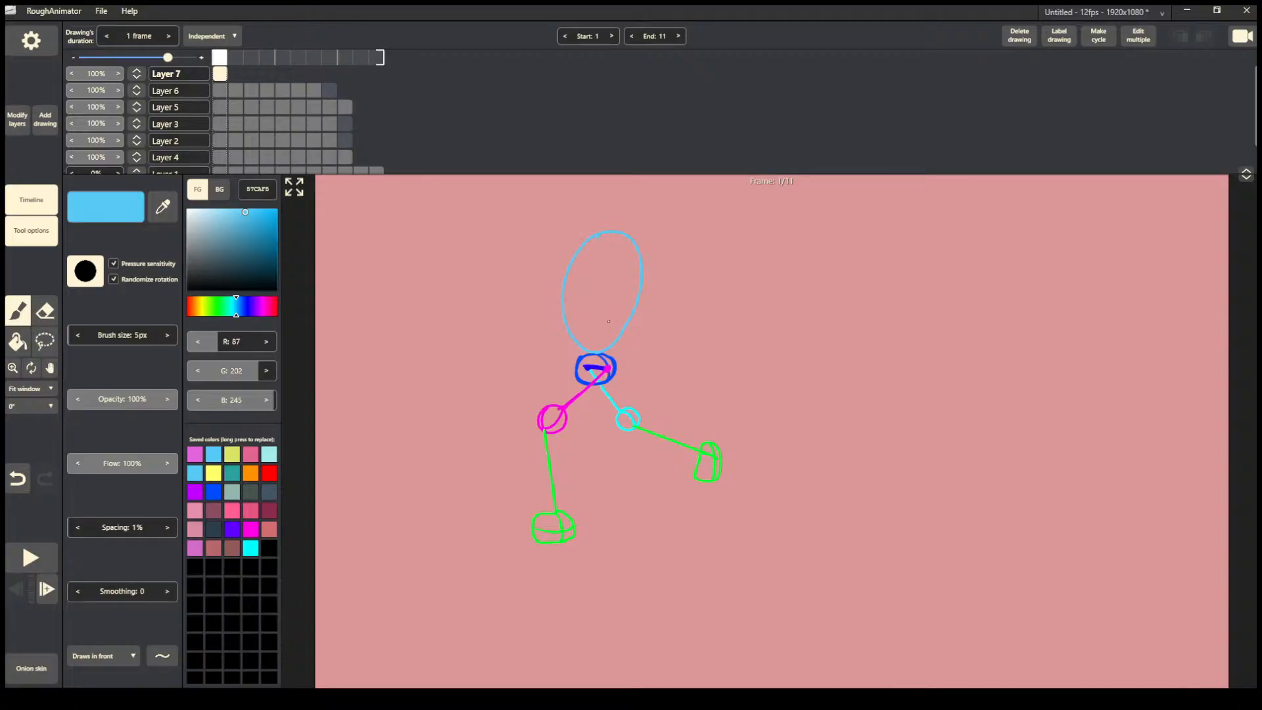
key("ctrl+z")
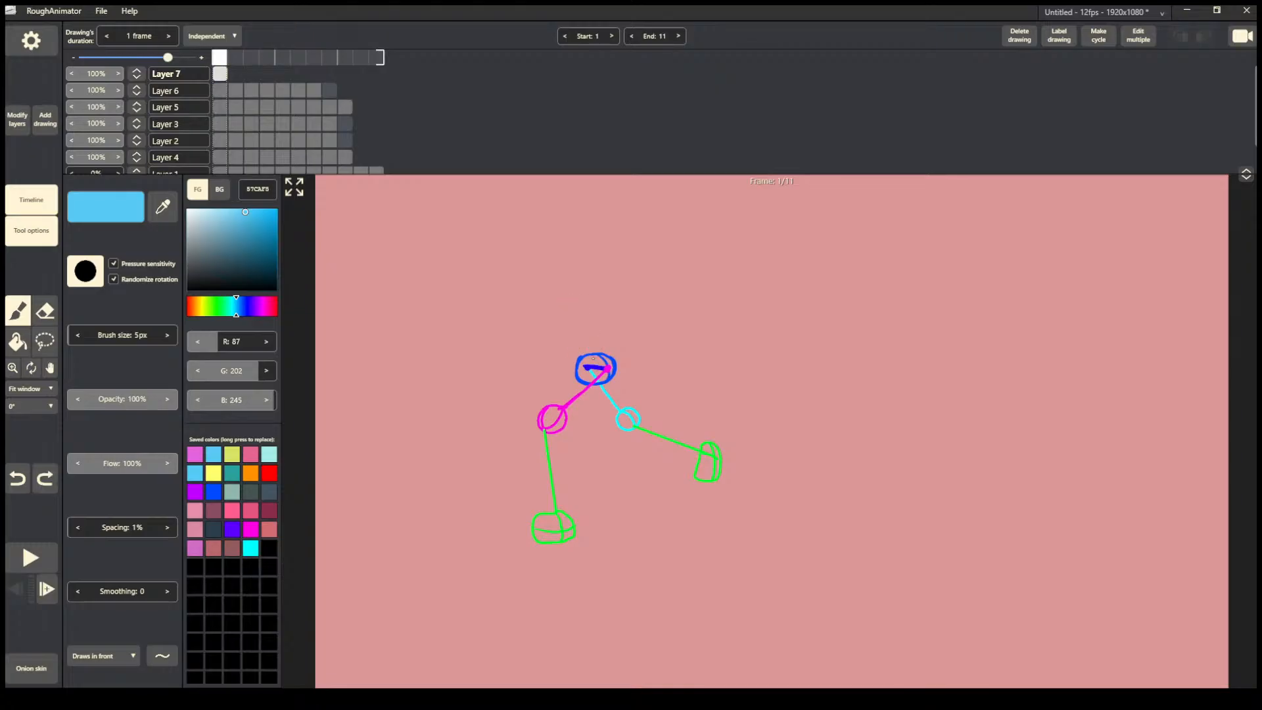
mouse_move(571, 334)
left_mouse_down()
mouse_move(568, 257)
mouse_move(591, 227)
mouse_move(618, 222)
mouse_move(648, 262)
mouse_move(627, 327)
left_mouse_up()
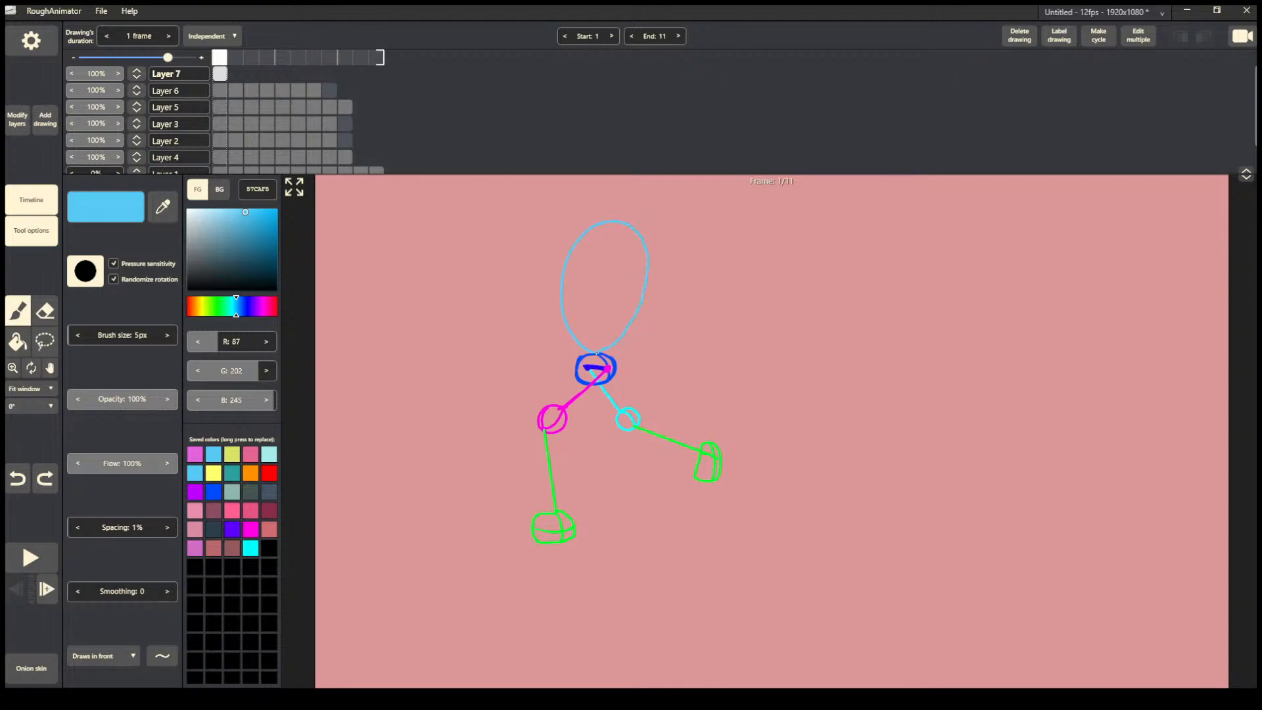
Redraw the light-blue torso above the hips as a curved bean shape and add a curved centre line inside it.
key("ctrl+z")
mouse_move(605, 344)
left_mouse_down()
mouse_move(625, 263)
mouse_move(601, 223)
mouse_move(571, 231)
mouse_move(560, 284)
mouse_move(584, 349)
mouse_move(563, 282)
mouse_move(580, 235)
mouse_move(608, 211)
mouse_move(634, 215)
mouse_move(642, 242)
mouse_move(598, 355)
mouse_move(568, 343)
mouse_move(557, 315)
mouse_move(575, 242)
mouse_move(595, 225)
mouse_move(634, 230)
mouse_move(636, 274)
mouse_move(598, 354)
left_mouse_up()
key("ctrl+z")
key("ctrl+z")
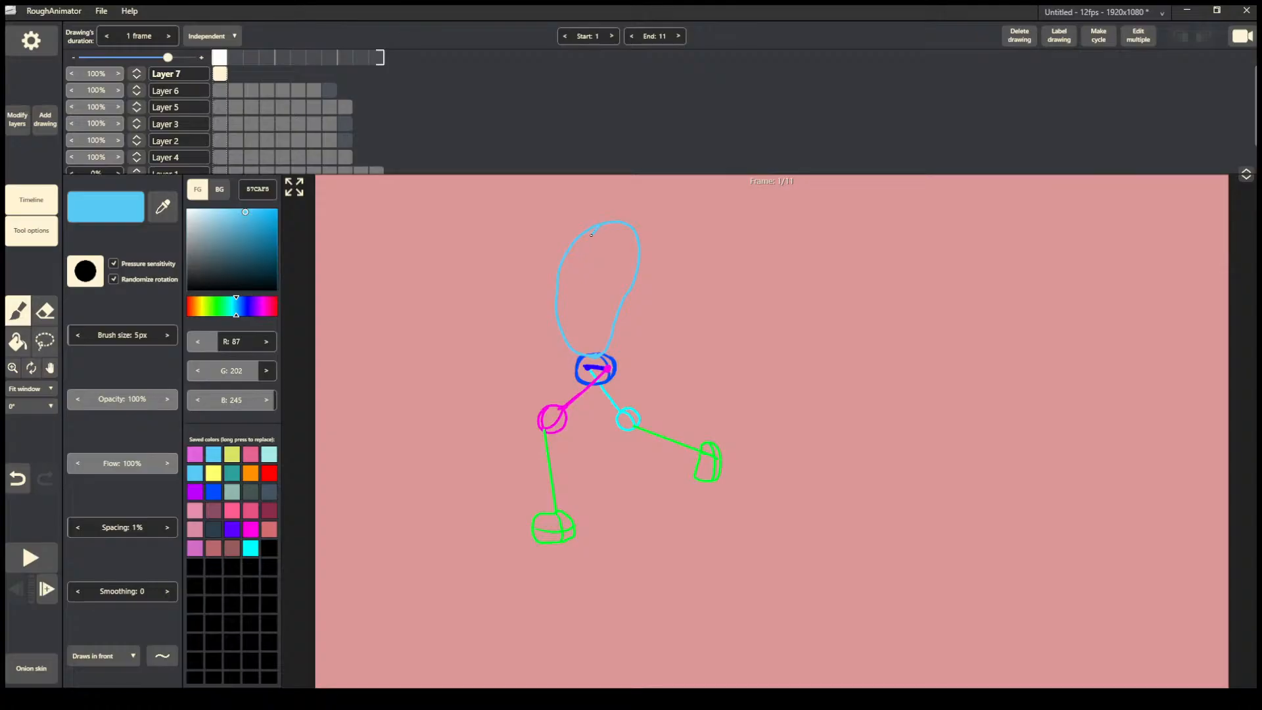
left_click_drag(580, 262, 579, 341)
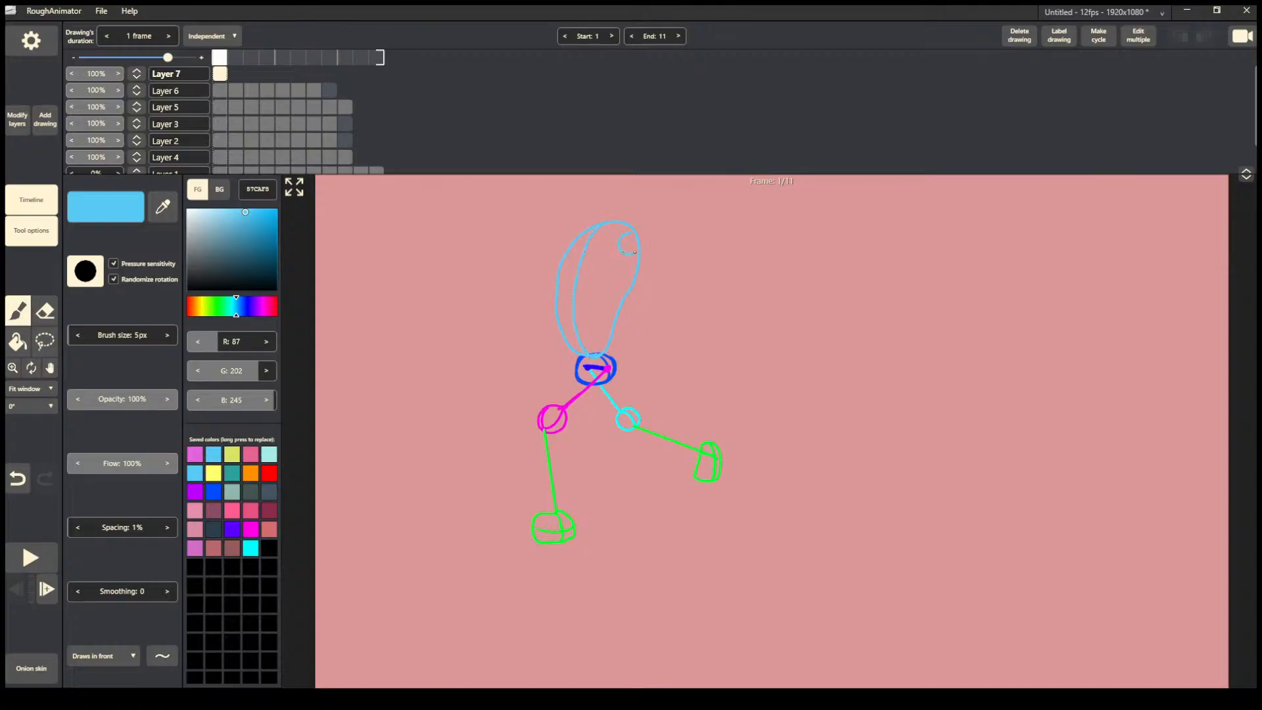
key("ctrl+z")
Add a new layer and draw a small light-green shoulder circle at the torso's upper right.
left_click(31, 199)
left_click(31, 197)
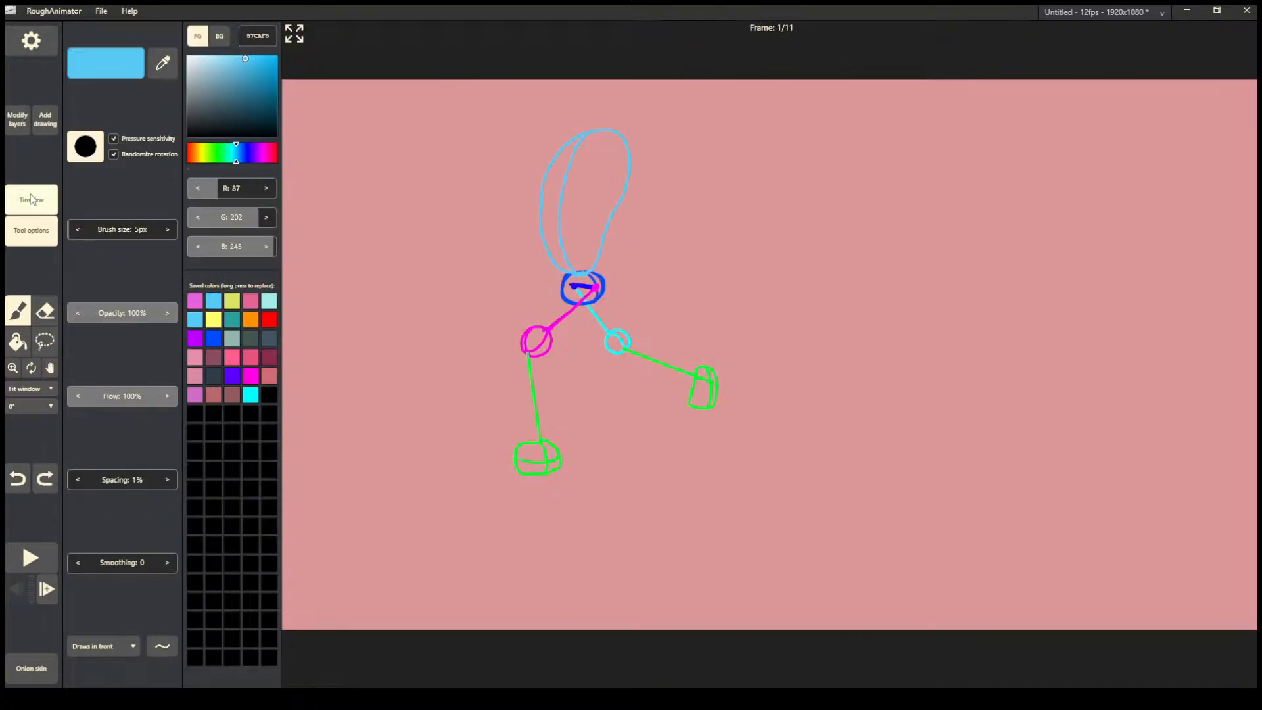
left_click(21, 126)
left_click(29, 154)
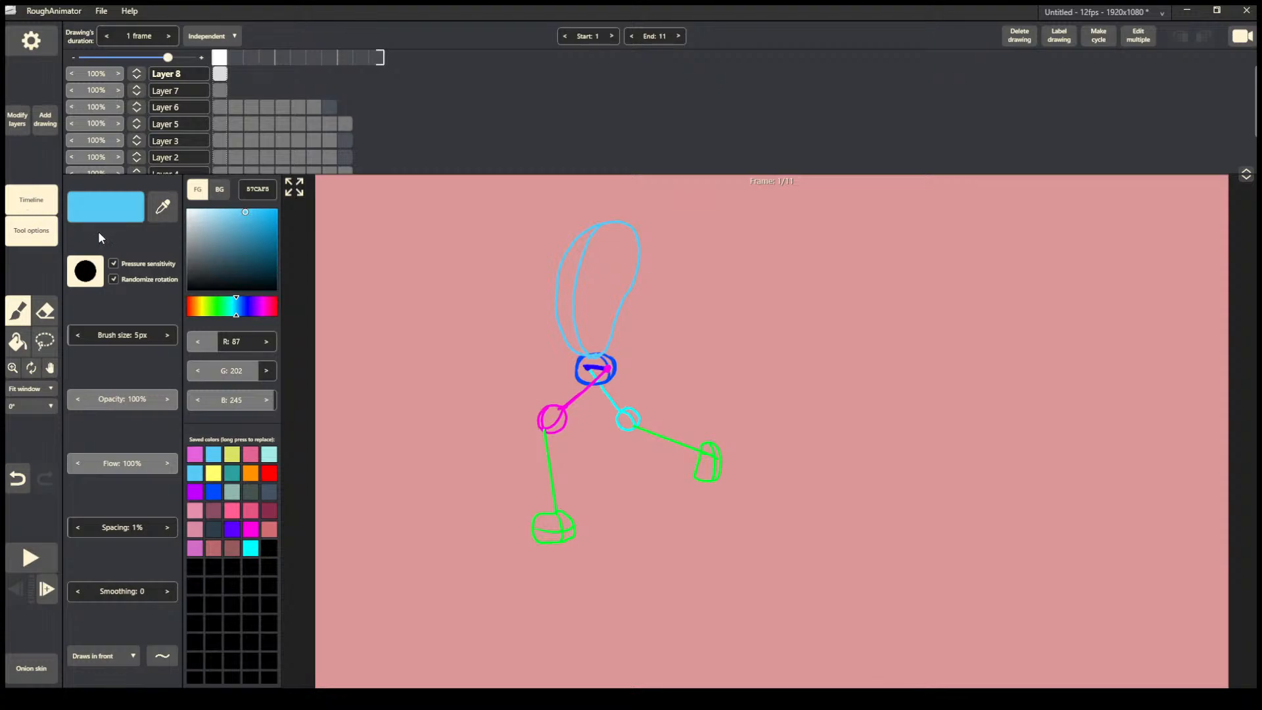
left_click_drag(227, 304, 207, 308)
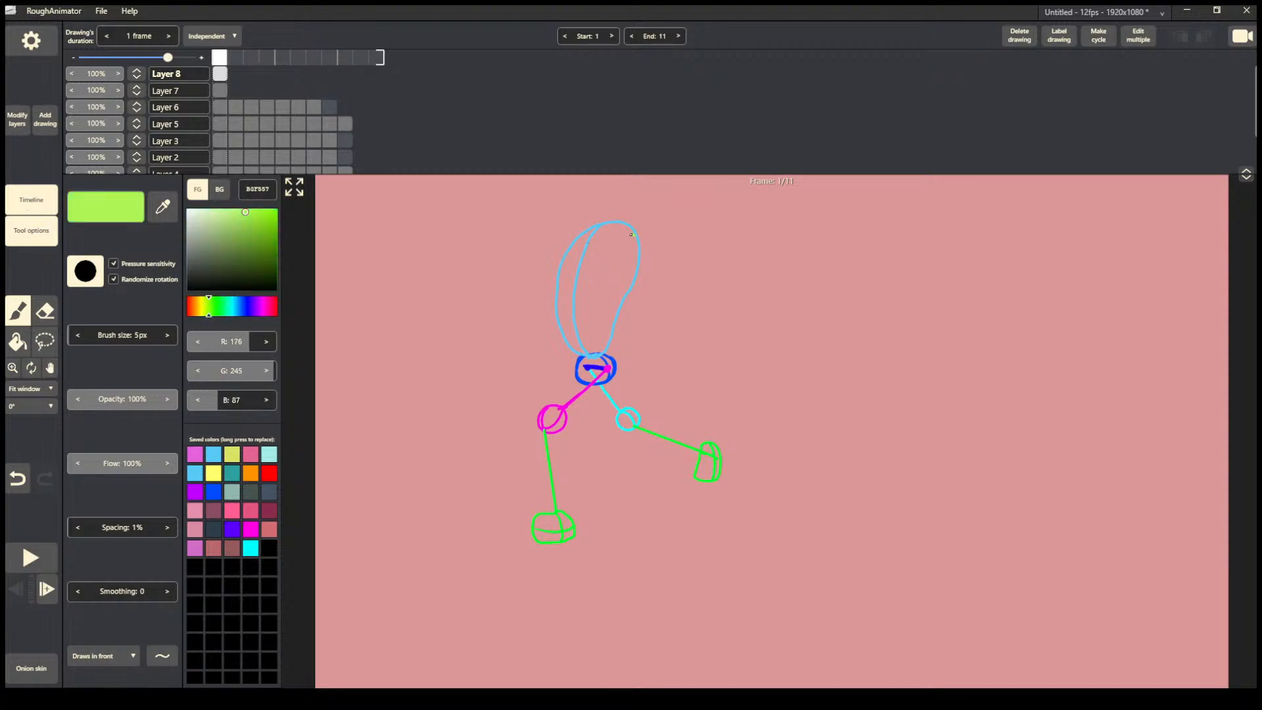
mouse_move(631, 234)
left_mouse_down()
mouse_move(620, 259)
mouse_move(642, 251)
mouse_move(638, 237)
left_mouse_up()
Add another layer and draw the first curved thumb stroke of a hand in violet from the right shoulder circle.
left_click(25, 147)
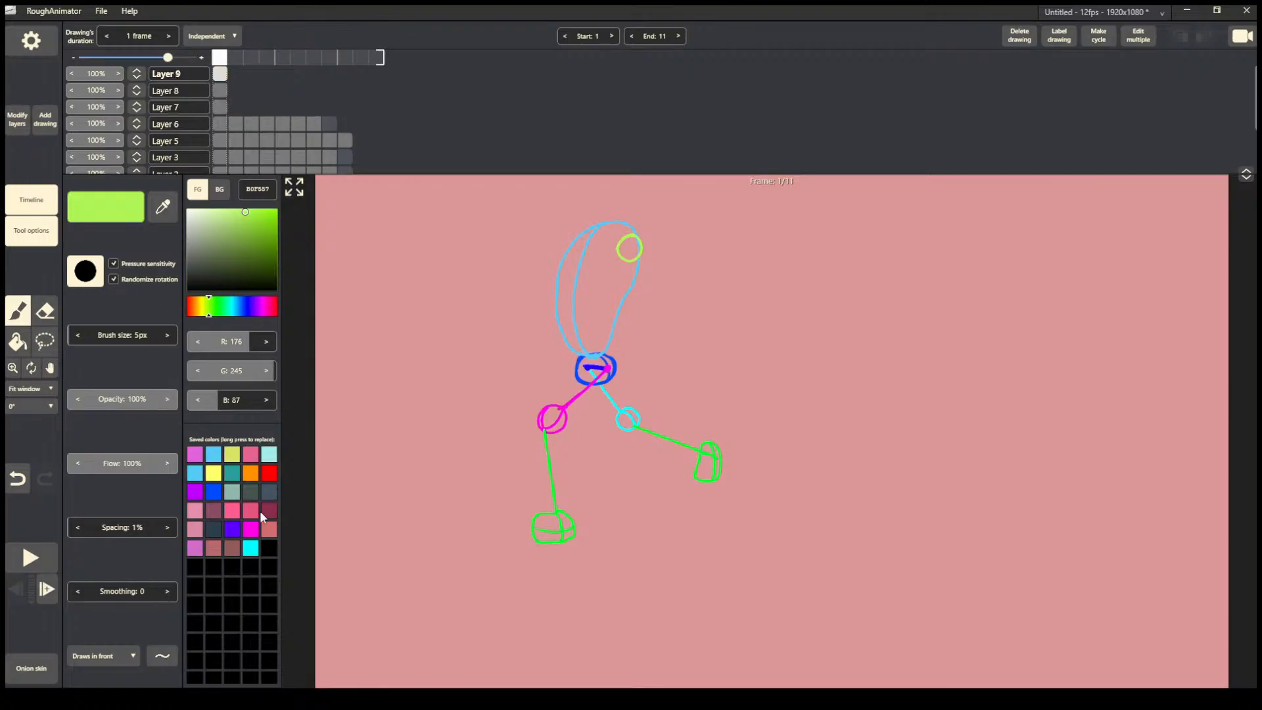
left_click(233, 530)
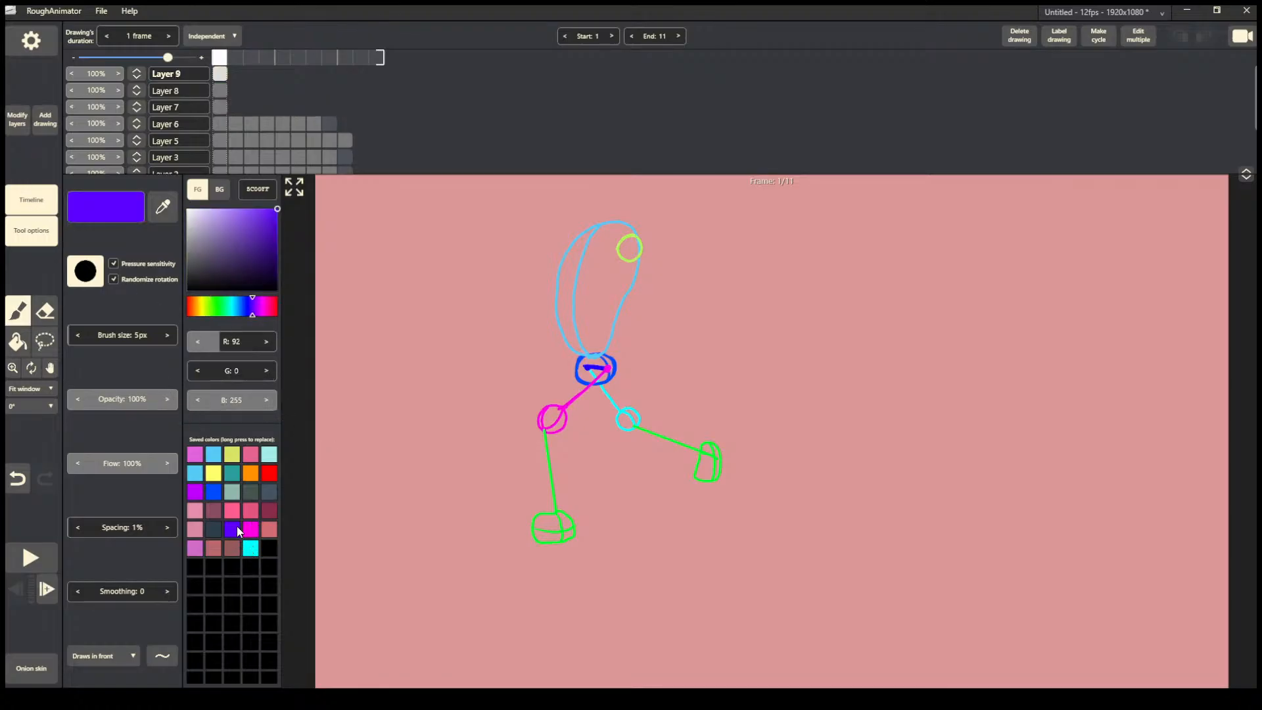
mouse_move(637, 246)
left_mouse_down()
mouse_move(672, 239)
mouse_move(703, 257)
mouse_move(689, 268)
mouse_move(640, 251)
left_mouse_up()
key("ctrl+z")
mouse_move(635, 244)
left_mouse_down()
mouse_move(651, 222)
mouse_move(670, 250)
left_mouse_up()
key("ctrl+z")
key("ctrl+z")
key("ctrl+z")
left_click_drag(634, 238, 673, 234)
key("ctrl+z")
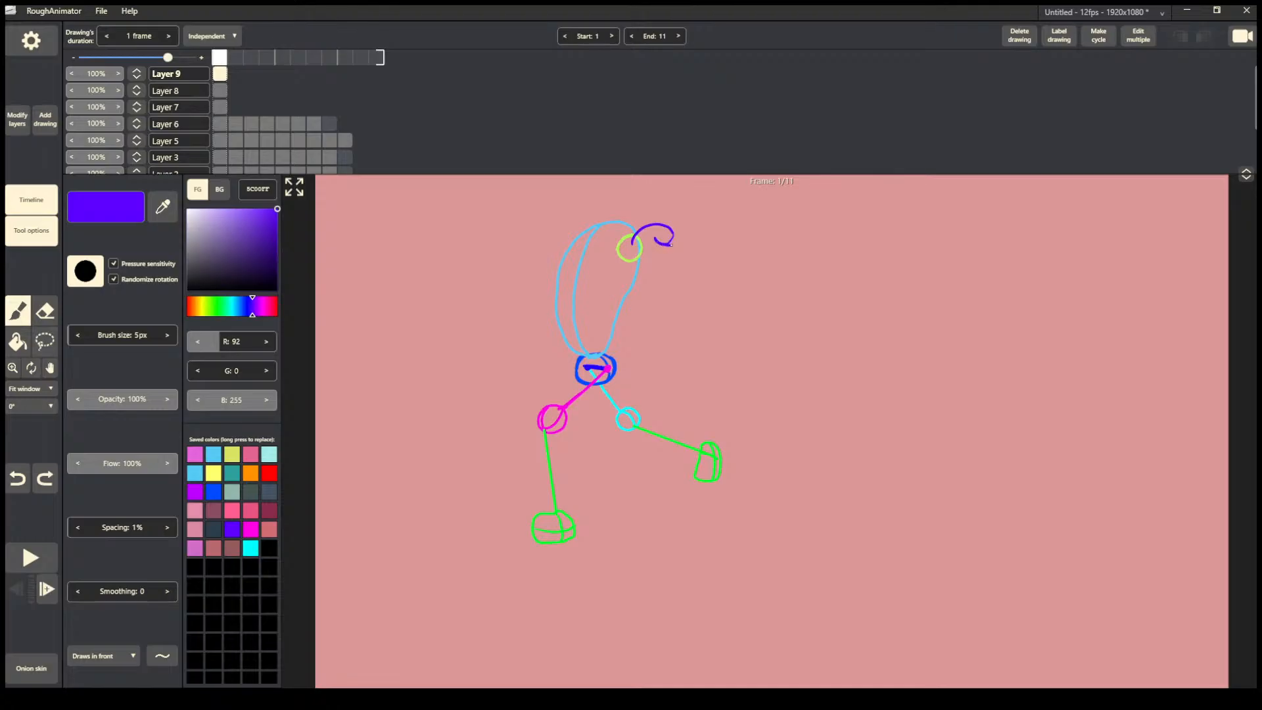
Draw the violet hand's curled fingers, palm outline and two raised fingers.
key("ctrl+z")
key("ctrl+z")
mouse_move(671, 231)
left_mouse_down()
mouse_move(666, 264)
mouse_move(656, 274)
mouse_move(686, 257)
left_mouse_up()
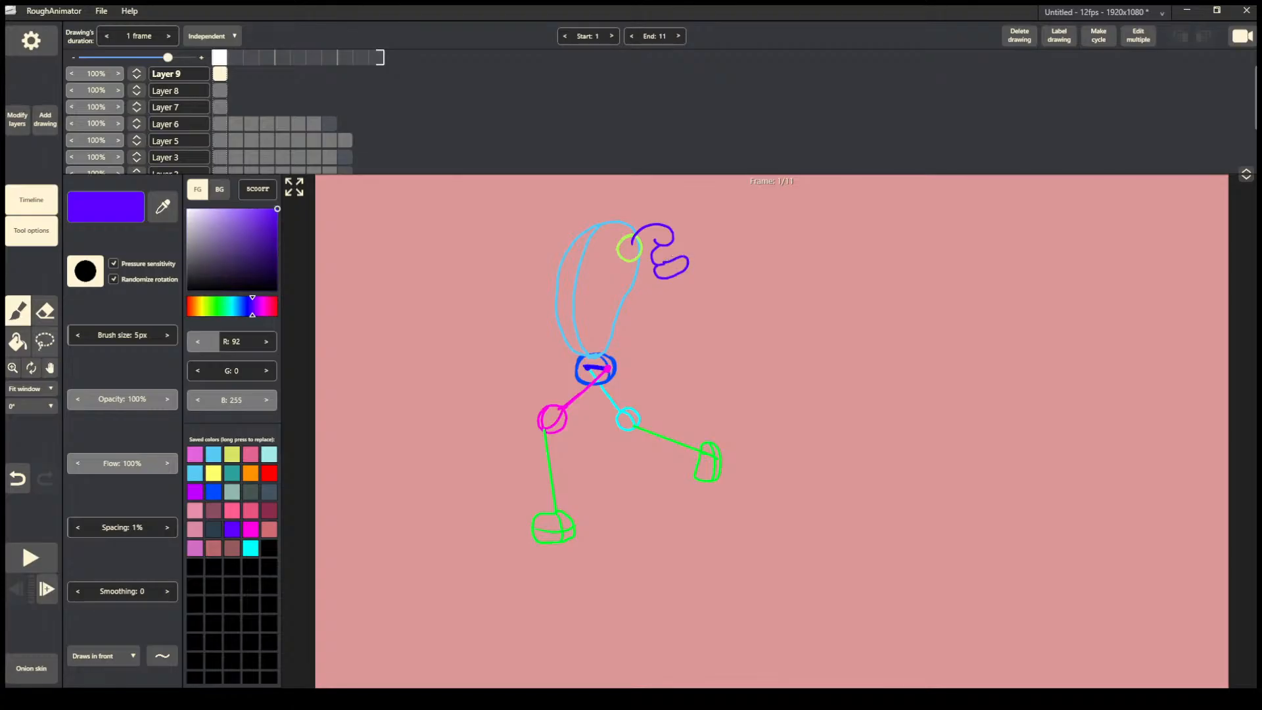
mouse_move(685, 255)
left_mouse_down()
mouse_move(649, 219)
mouse_move(664, 191)
mouse_move(673, 219)
mouse_move(692, 201)
mouse_move(678, 236)
left_mouse_up()
left_click_drag(633, 266, 642, 272)
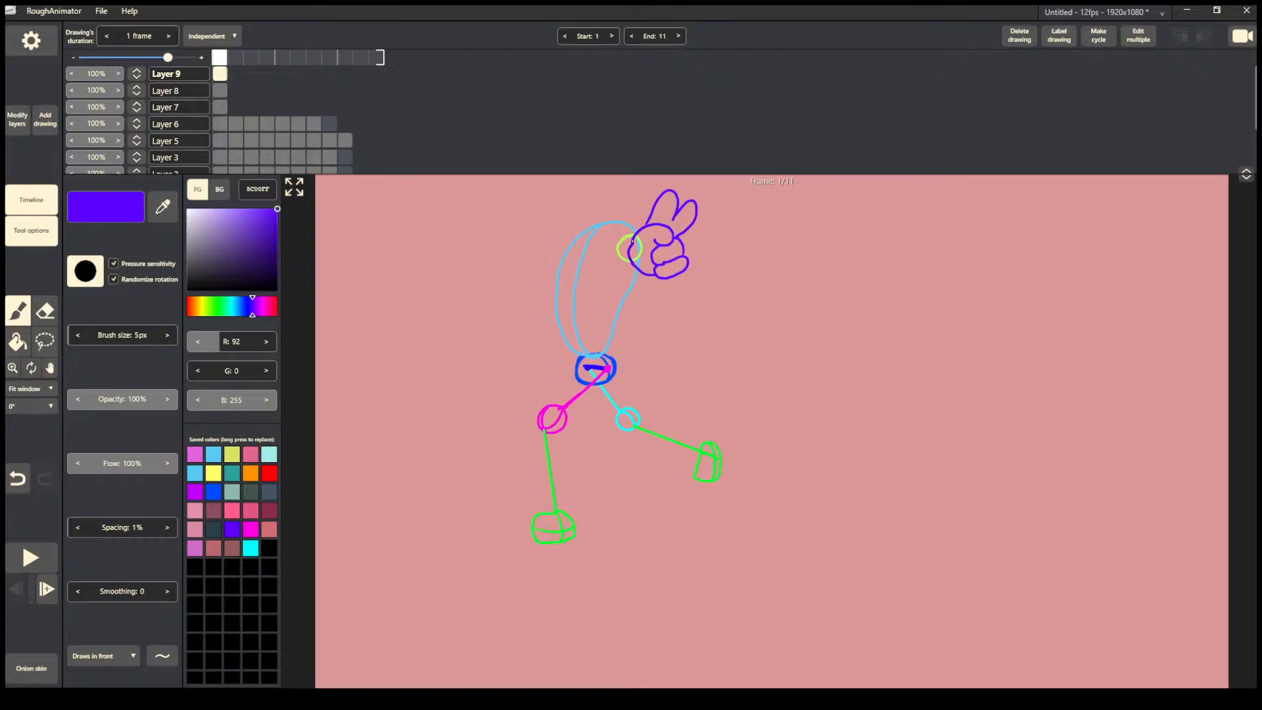
key("ctrl+z")
key("ctrl+y")
Erase the hand's second raised finger, redraw it shorter, and add small ovals to the two curled fingers.
left_click(48, 309)
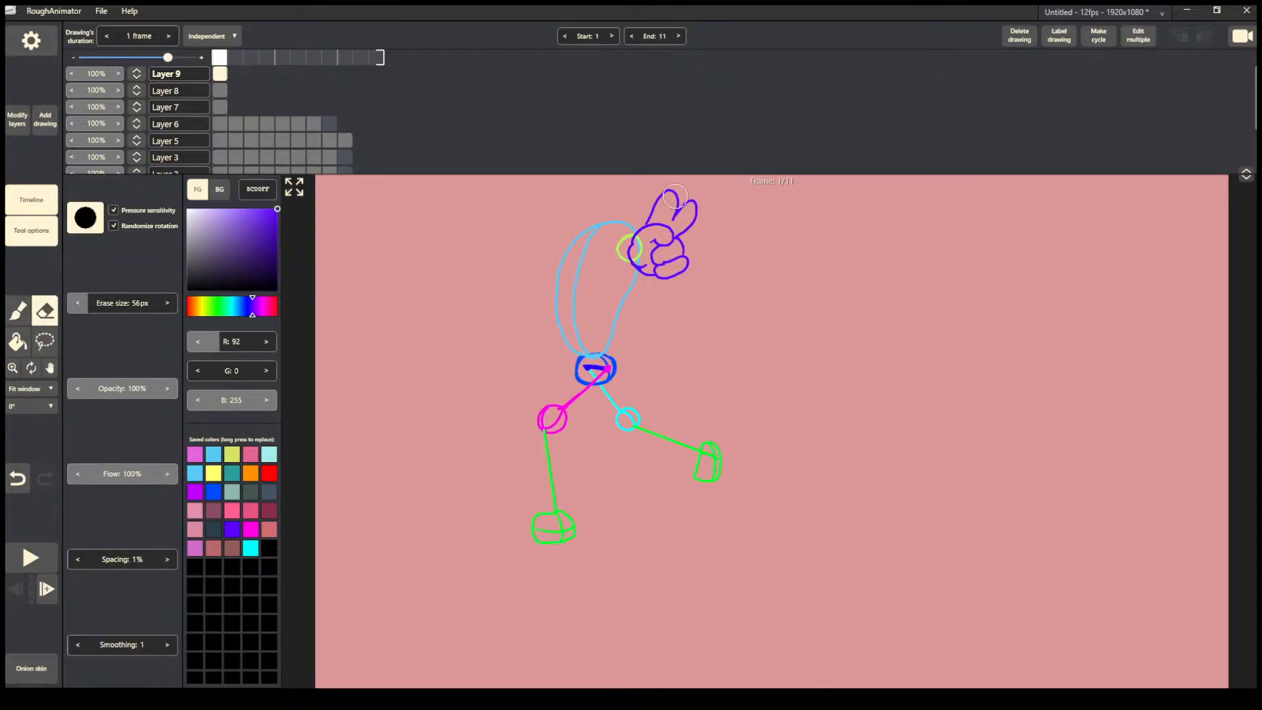
mouse_move(702, 201)
left_mouse_down()
mouse_move(694, 222)
mouse_move(684, 215)
mouse_move(701, 221)
left_mouse_up()
left_click(19, 310)
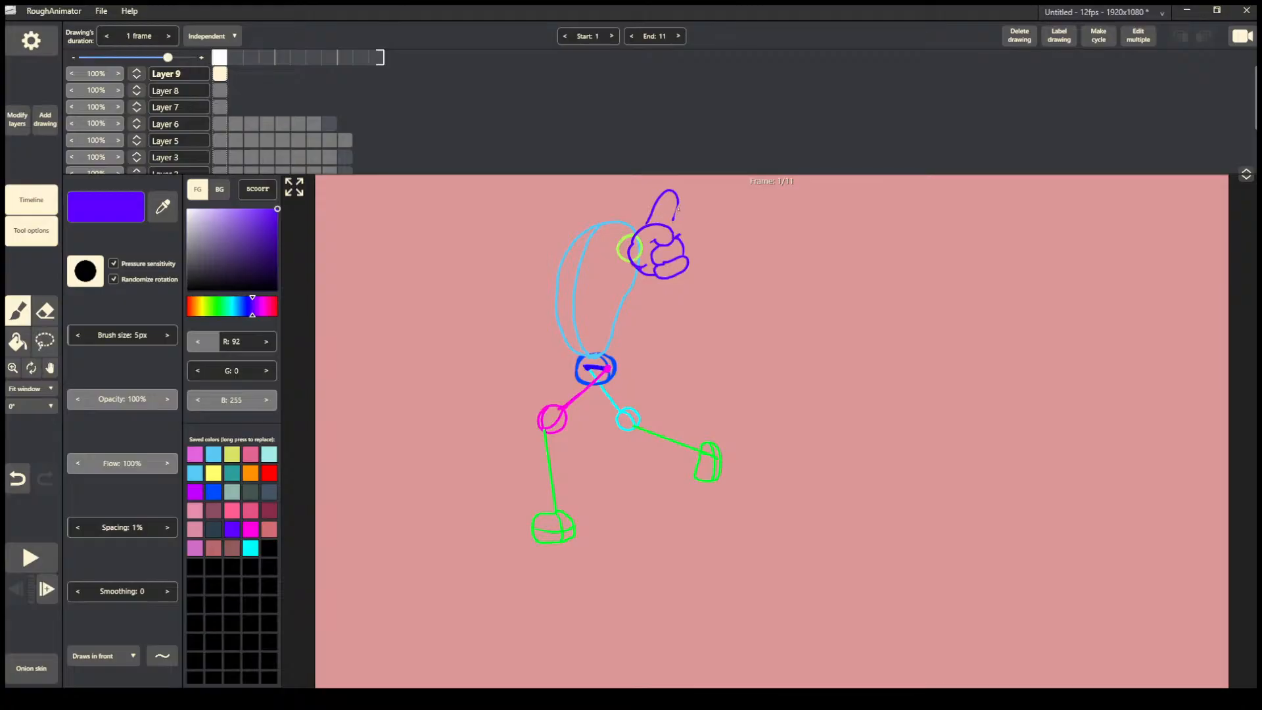
mouse_move(677, 203)
left_mouse_down()
mouse_move(674, 220)
mouse_move(691, 217)
mouse_move(688, 205)
mouse_move(694, 222)
mouse_move(670, 270)
left_mouse_up()
key("ctrl+z")
key("ctrl+z")
left_click_drag(669, 241, 655, 239)
key("ctrl+z")
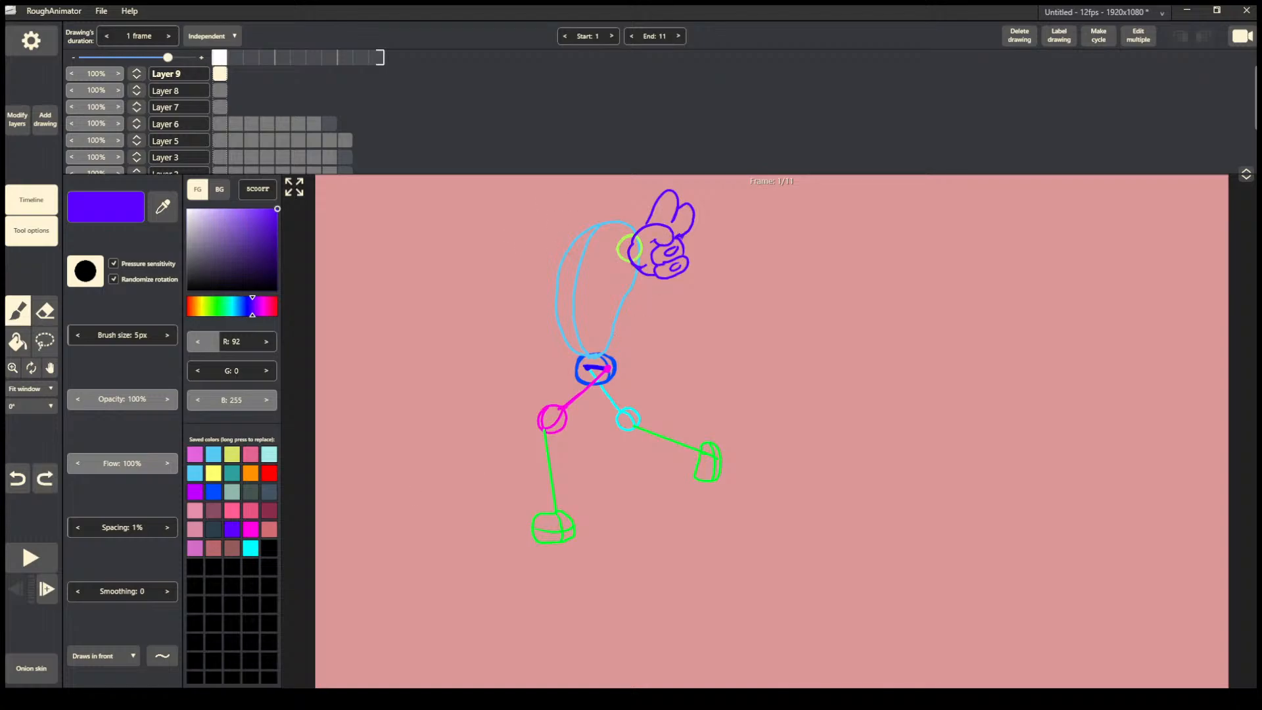
left_click_drag(573, 241, 538, 239)
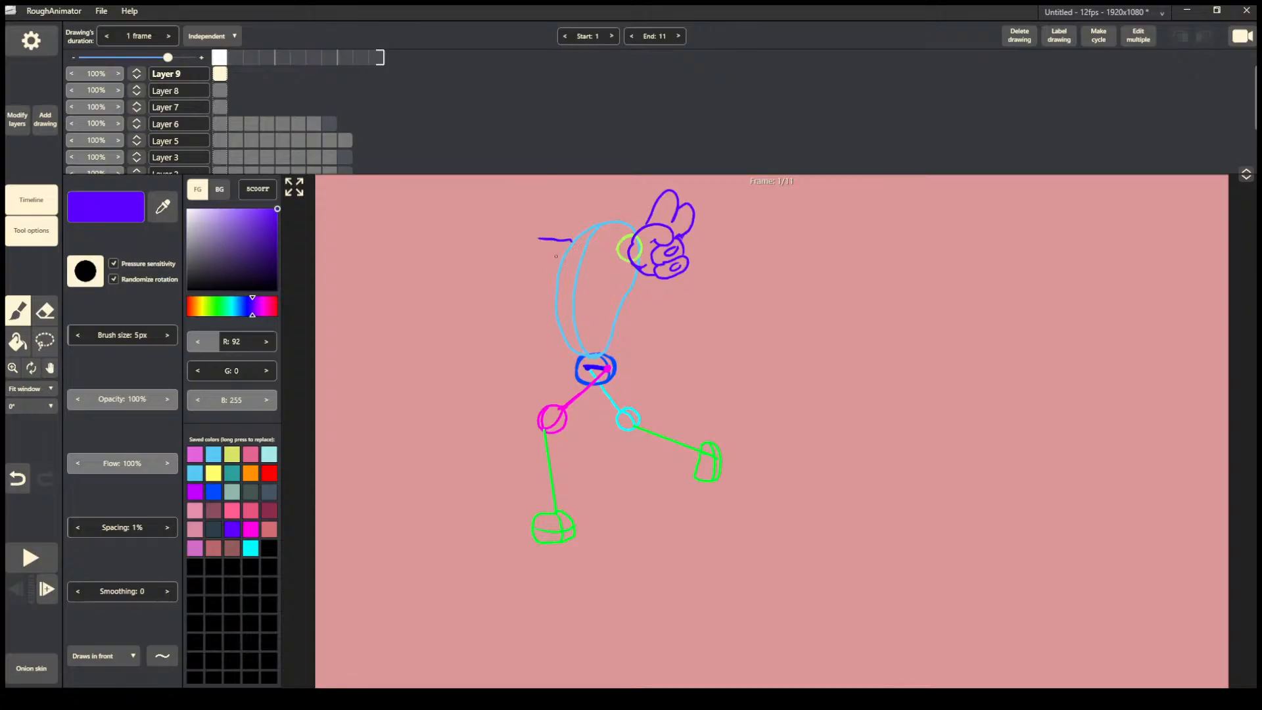
key("ctrl+z")
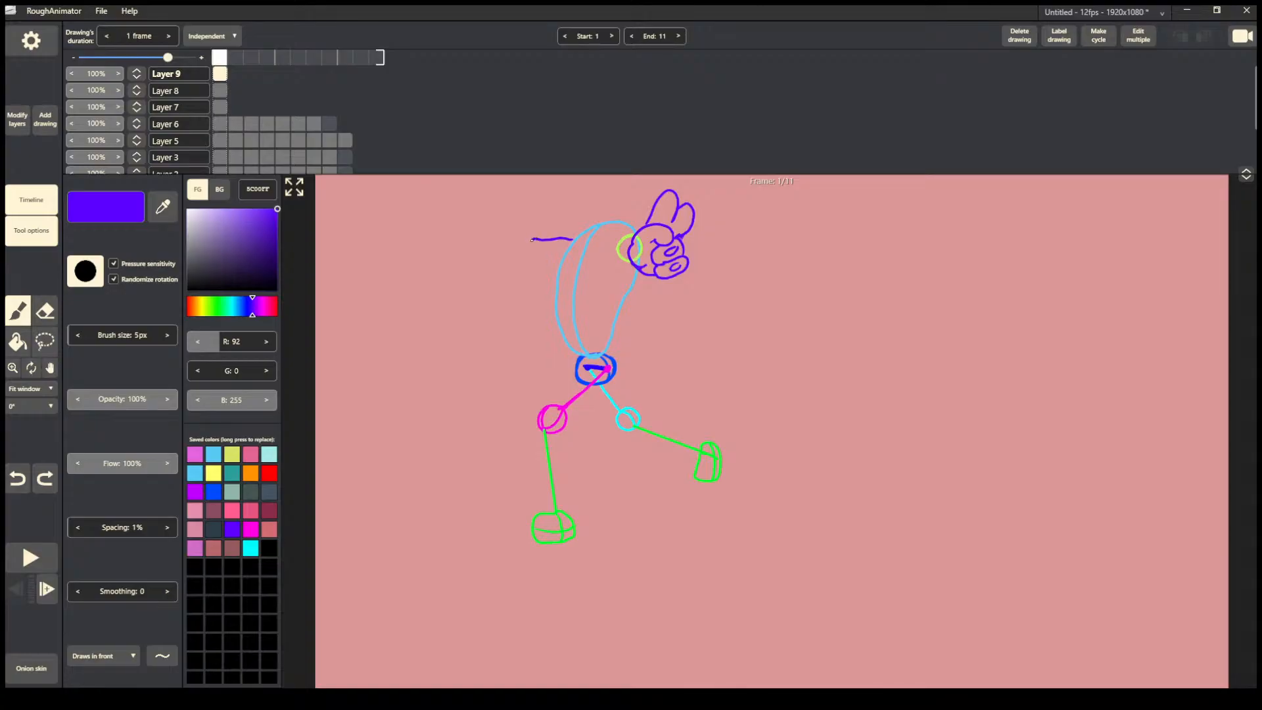
mouse_move(531, 240)
left_mouse_down()
mouse_move(554, 250)
mouse_move(539, 258)
mouse_move(566, 258)
left_mouse_up()
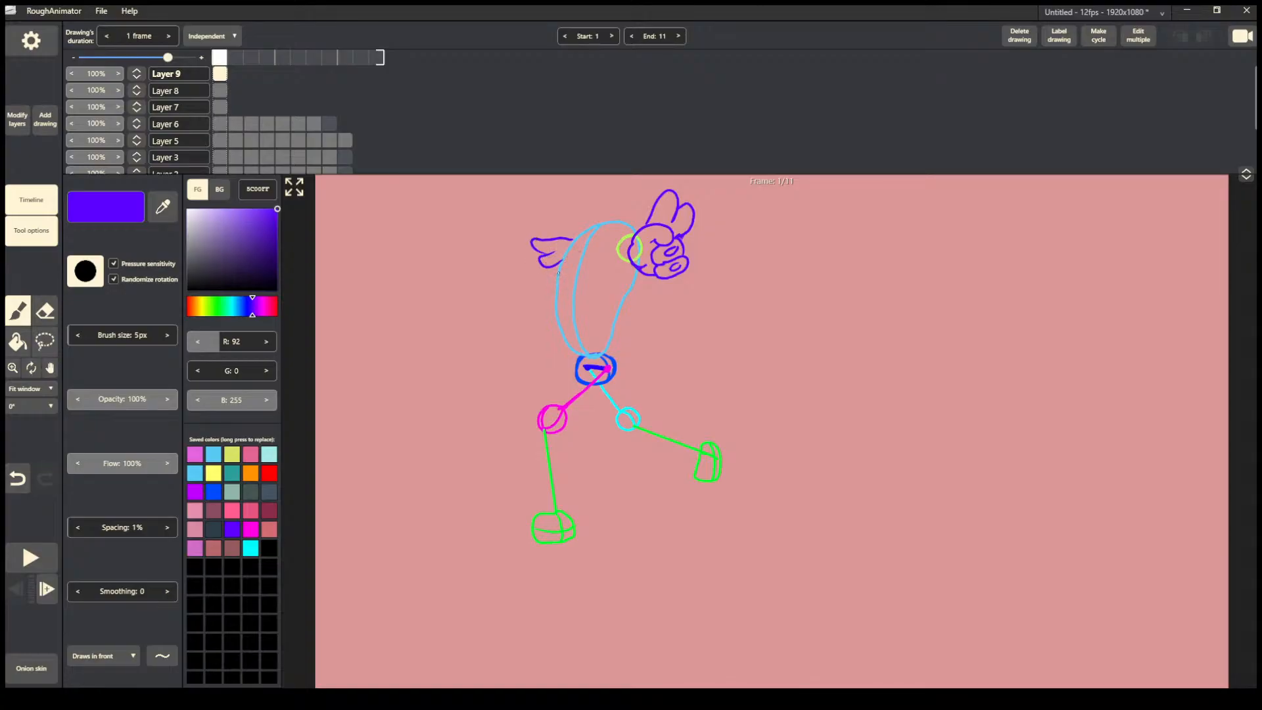
key("ctrl+z")
key("ctrl+z")
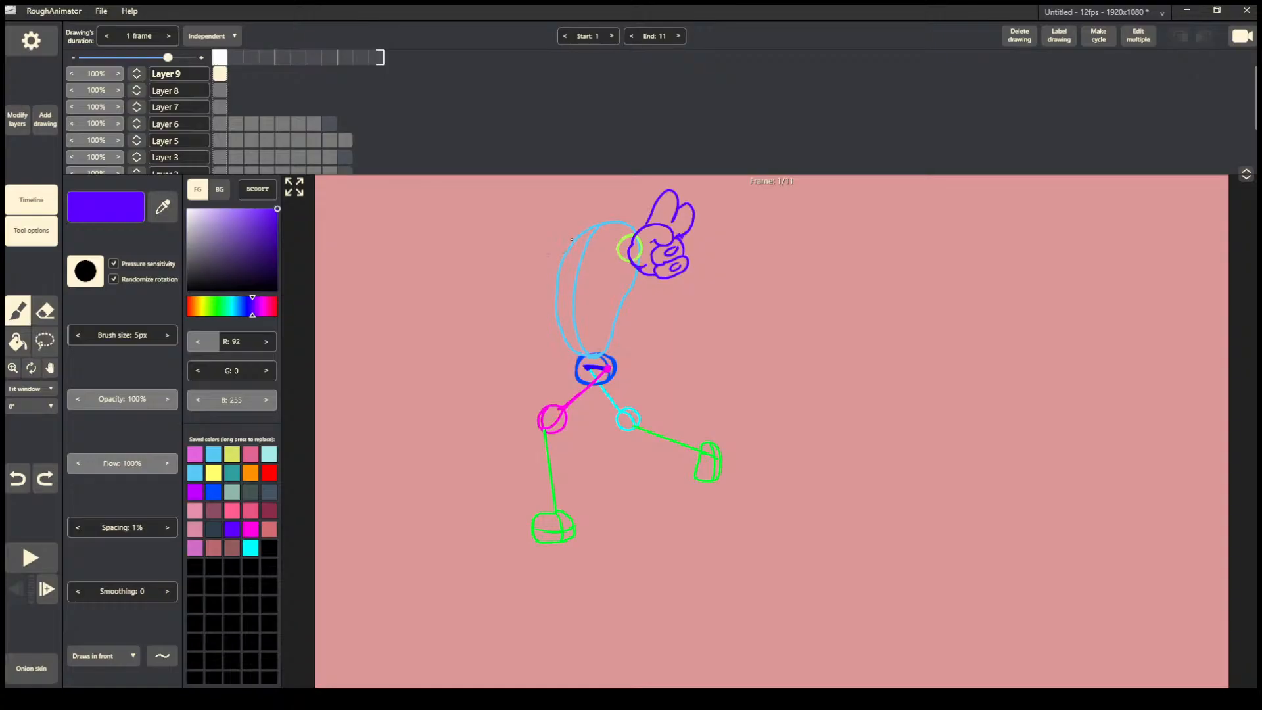
left_click_drag(548, 248, 558, 257)
key("ctrl+z")
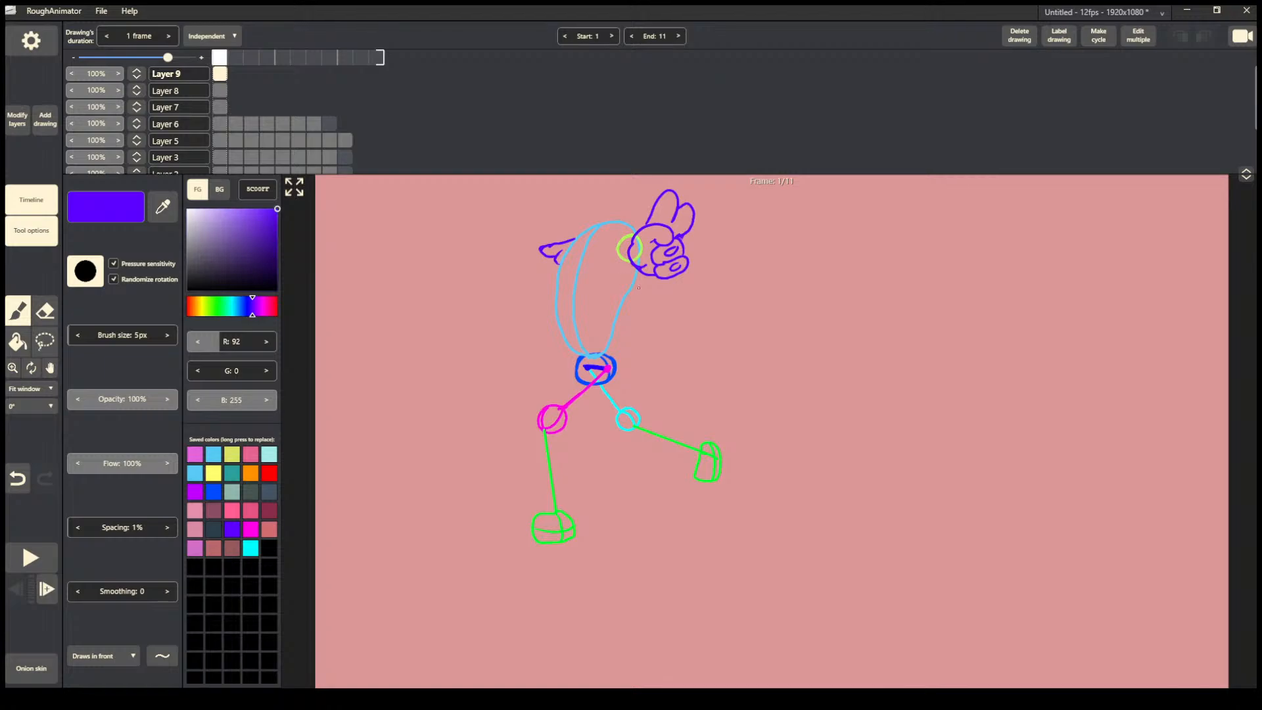
key("ctrl+z")
key("ctrl+z")
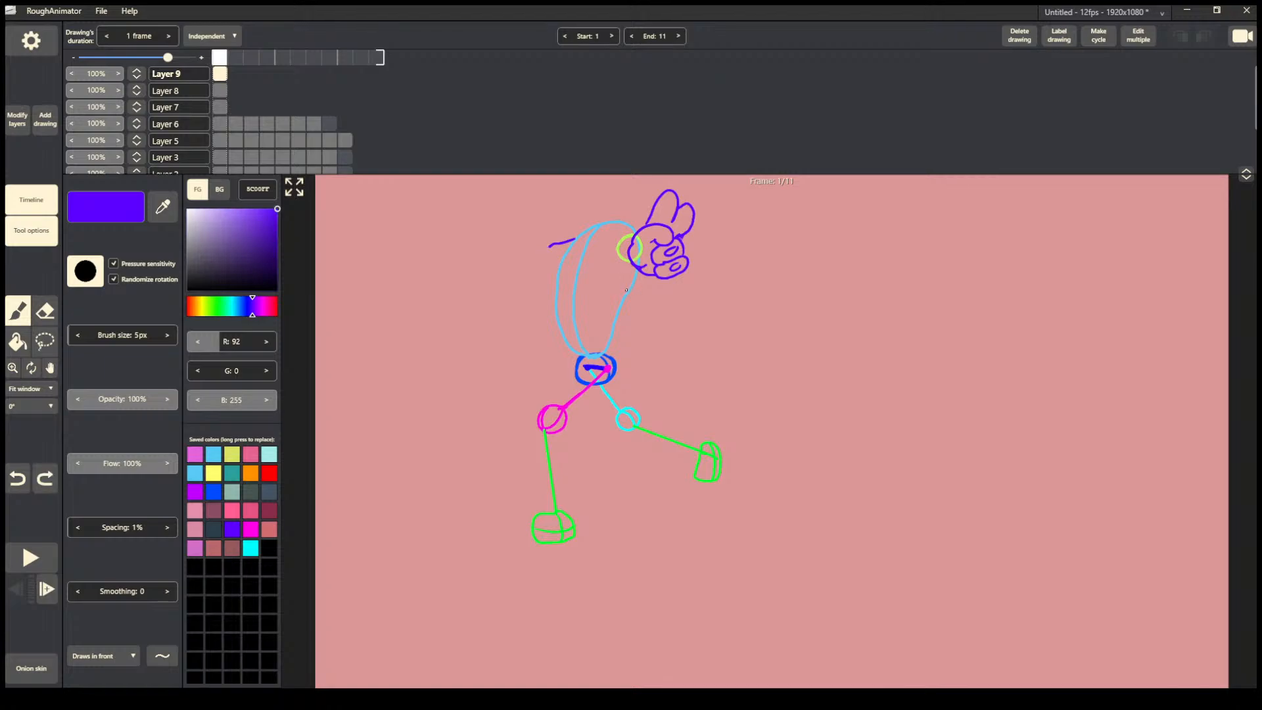
key("ctrl+z")
key("ctrl+y")
key("ctrl+y")
key("ctrl+z")
key("ctrl+z")
mouse_move(590, 197)
left_mouse_down()
mouse_move(558, 209)
mouse_move(549, 232)
left_mouse_up()
key("ctrl+z")
mouse_move(580, 229)
left_mouse_down()
mouse_move(534, 242)
mouse_move(559, 241)
mouse_move(562, 257)
left_mouse_up()
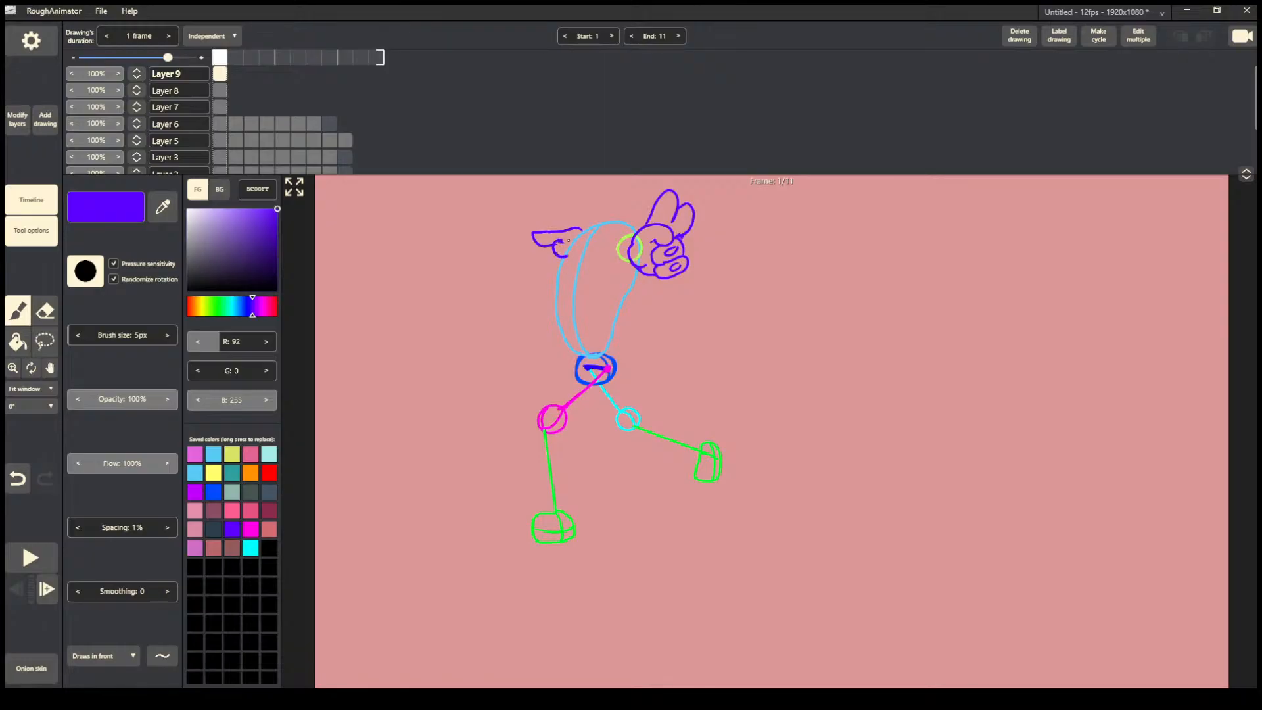
key("ctrl+z")
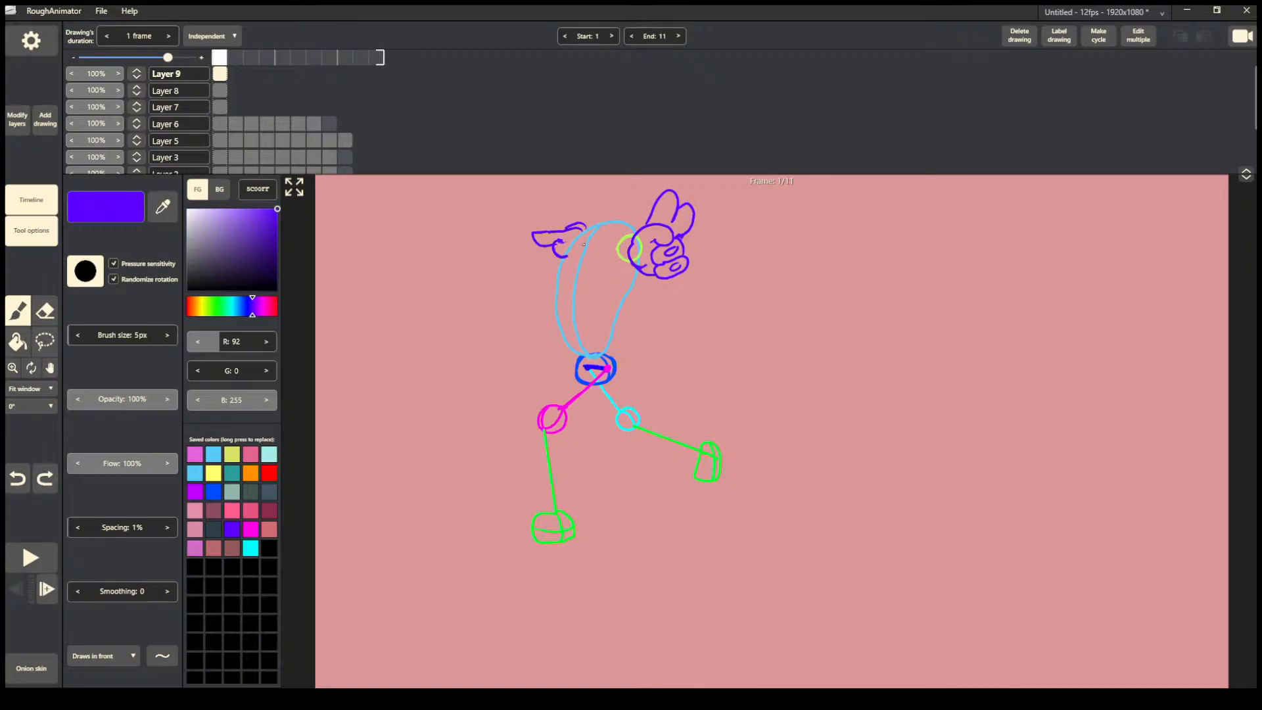
key("ctrl+z")
mouse_move(576, 248)
left_mouse_down()
mouse_move(592, 259)
mouse_move(562, 268)
mouse_move(591, 253)
mouse_move(583, 236)
left_mouse_up()
key("ctrl+z")
key("ctrl+z")
left_click(572, 247)
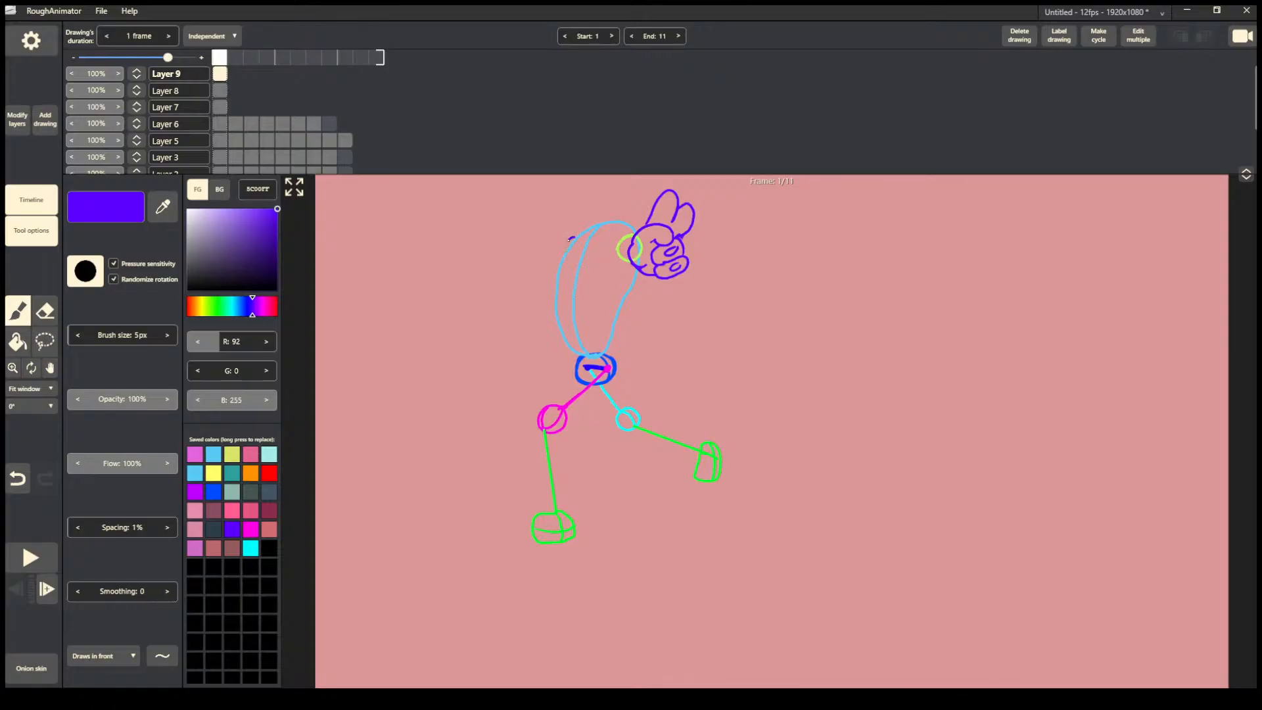
left_click_drag(567, 246, 563, 254)
key("ctrl+z")
key("ctrl+z")
On Layer 7, draw a bright cyan contour from the right shoulder down the torso to the hips.
left_click(219, 90)
left_click(219, 107)
left_click(252, 547)
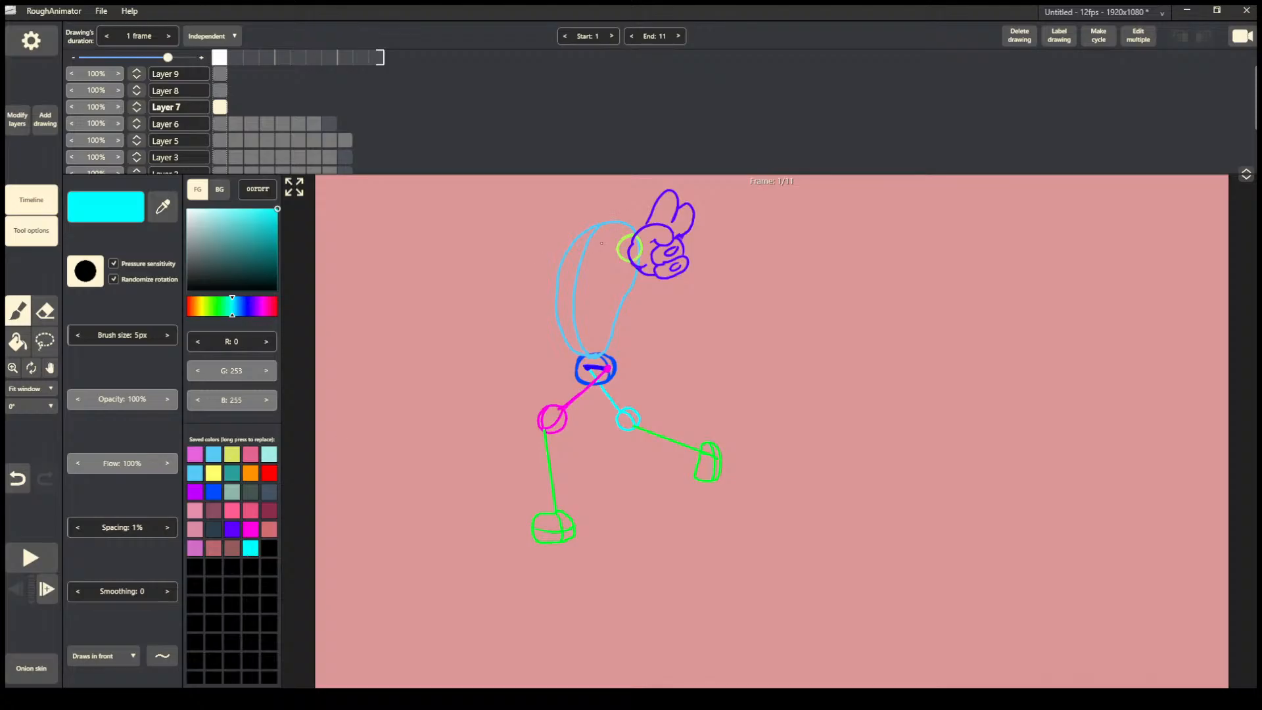
left_click_drag(626, 227, 619, 229)
mouse_move(603, 291)
left_mouse_down()
mouse_move(601, 349)
mouse_move(616, 234)
left_mouse_up()
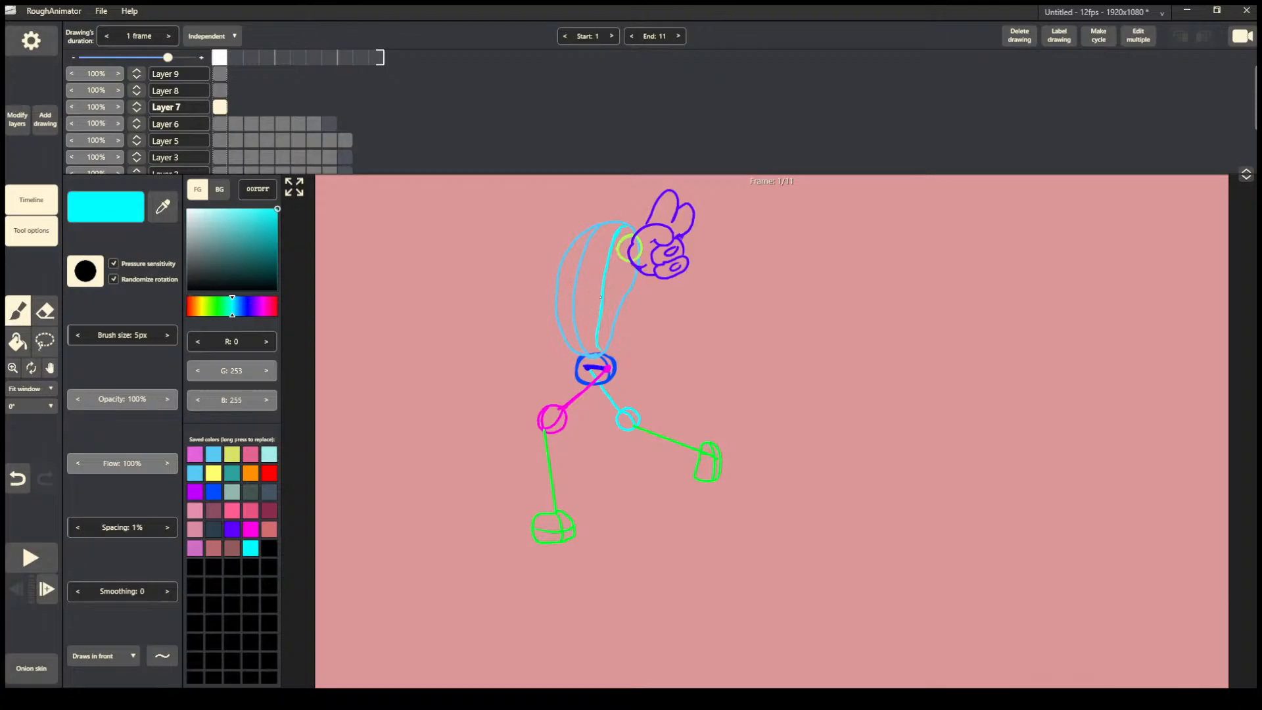
key("ctrl+z")
Draw a cyan cross-contour around the middle of the torso and reinforce the lines along its right side.
mouse_move(607, 260)
left_mouse_down()
mouse_move(600, 311)
mouse_move(589, 280)
mouse_move(580, 286)
mouse_move(617, 296)
mouse_move(568, 286)
left_mouse_up()
left_click_drag(618, 277, 603, 346)
key("ctrl+z")
left_click_drag(619, 274, 611, 318)
left_click_drag(621, 231, 616, 243)
On Layer 8, duplicate the light-green shoulder circle and place the copy on the torso's upper left edge.
left_click(219, 90)
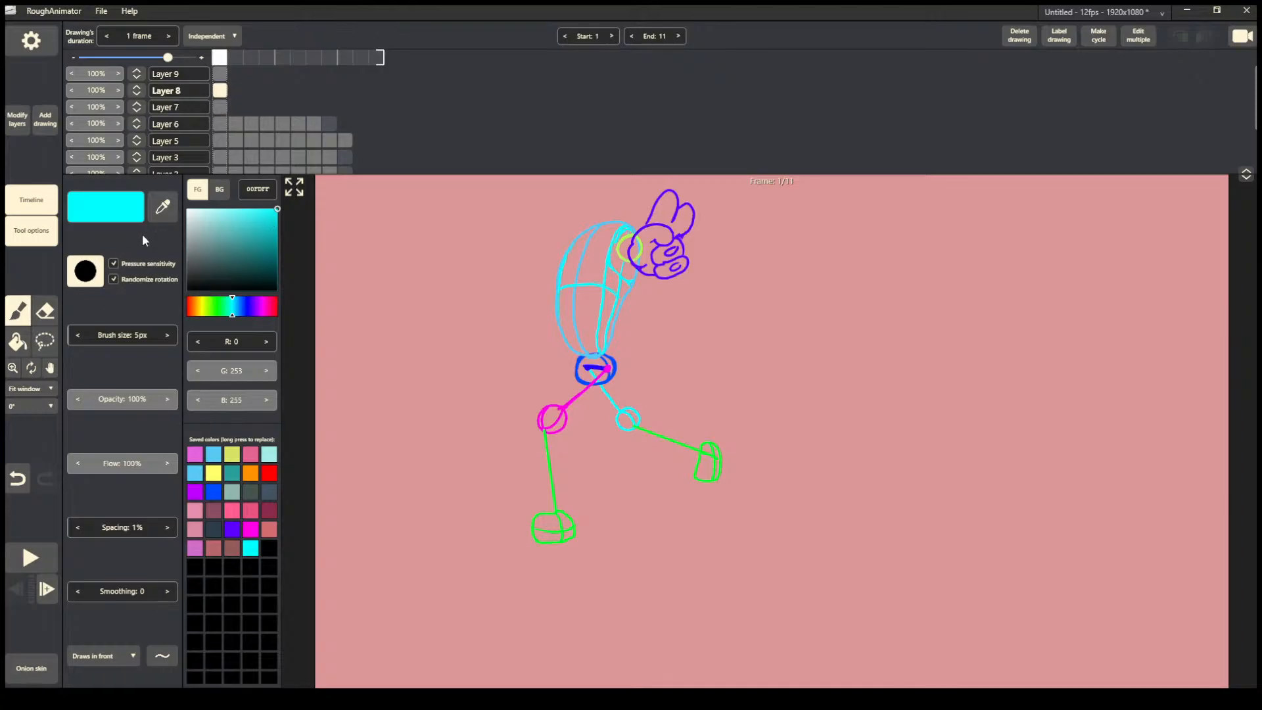
left_click(621, 244)
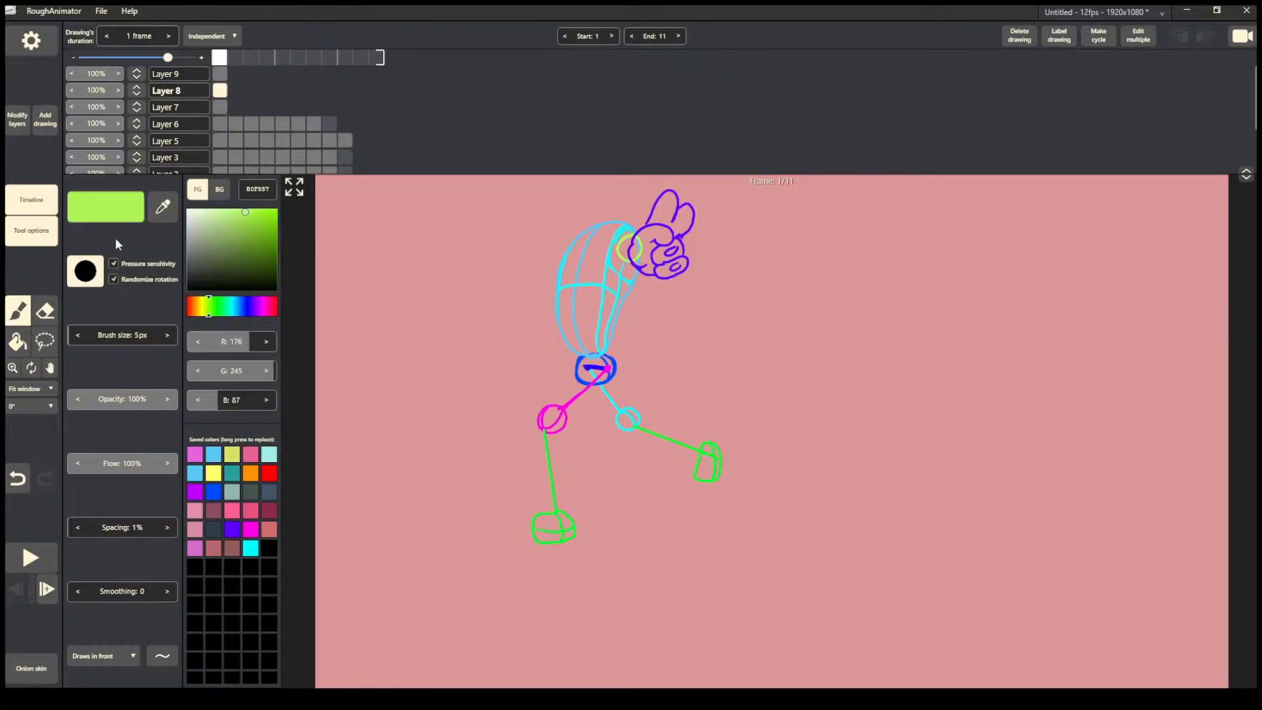
mouse_move(570, 247)
left_mouse_down()
mouse_move(562, 255)
mouse_move(582, 262)
mouse_move(567, 247)
left_mouse_up()
key("ctrl+z")
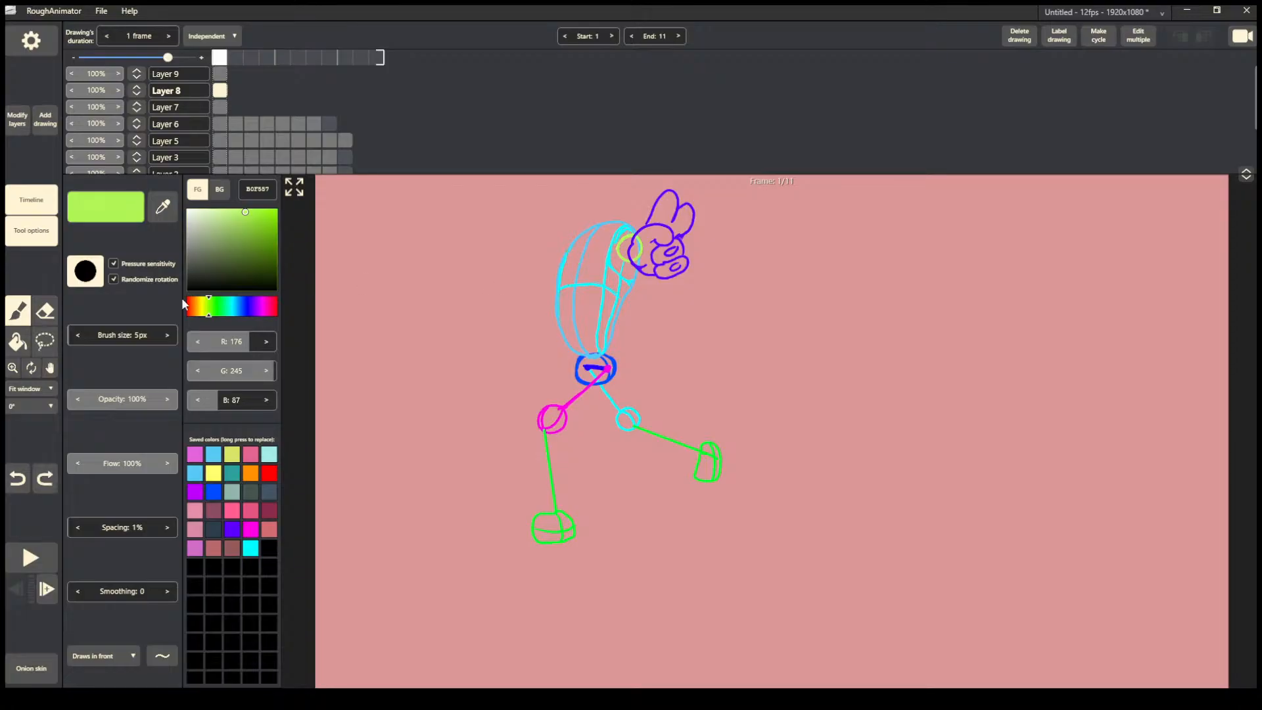
left_click(44, 345)
mouse_move(643, 225)
left_mouse_down()
mouse_move(654, 290)
mouse_move(632, 265)
mouse_move(595, 274)
mouse_move(603, 236)
left_mouse_up()
left_click(595, 350)
left_click(624, 324)
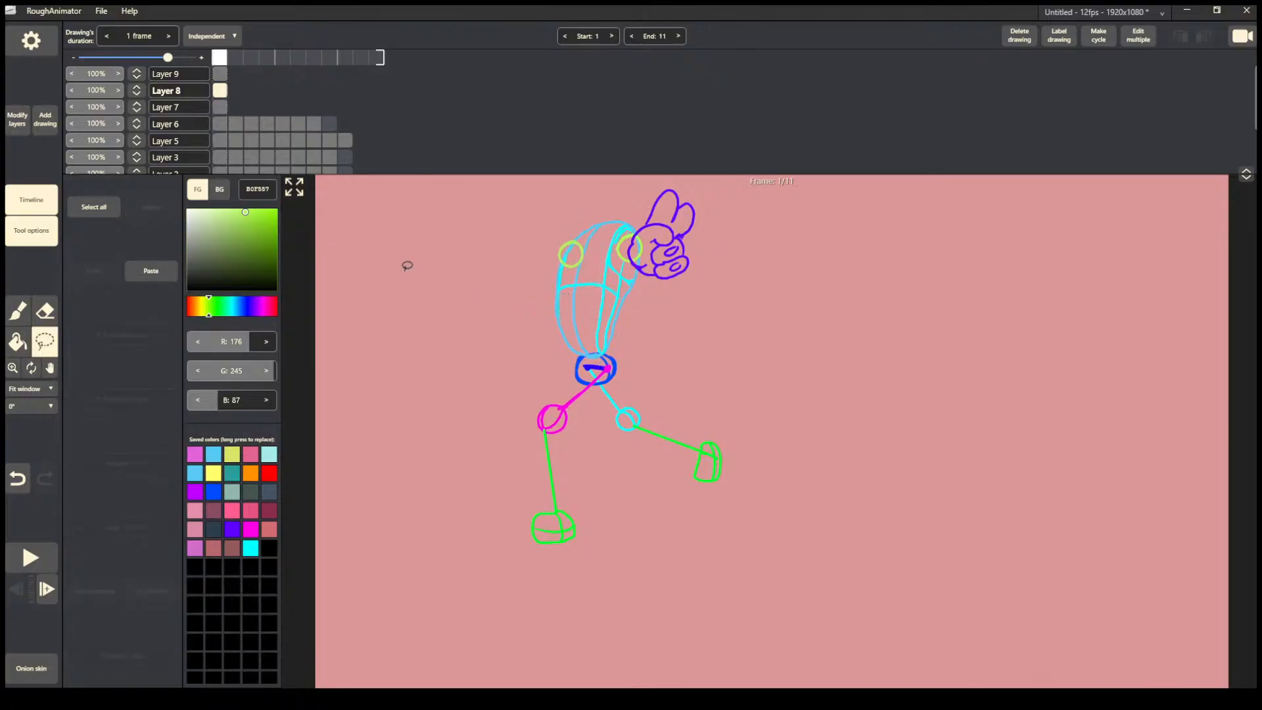
On Layer 9, sample the existing hand's violet and draw a small second hand beside the left shoulder circle.
left_click(219, 74)
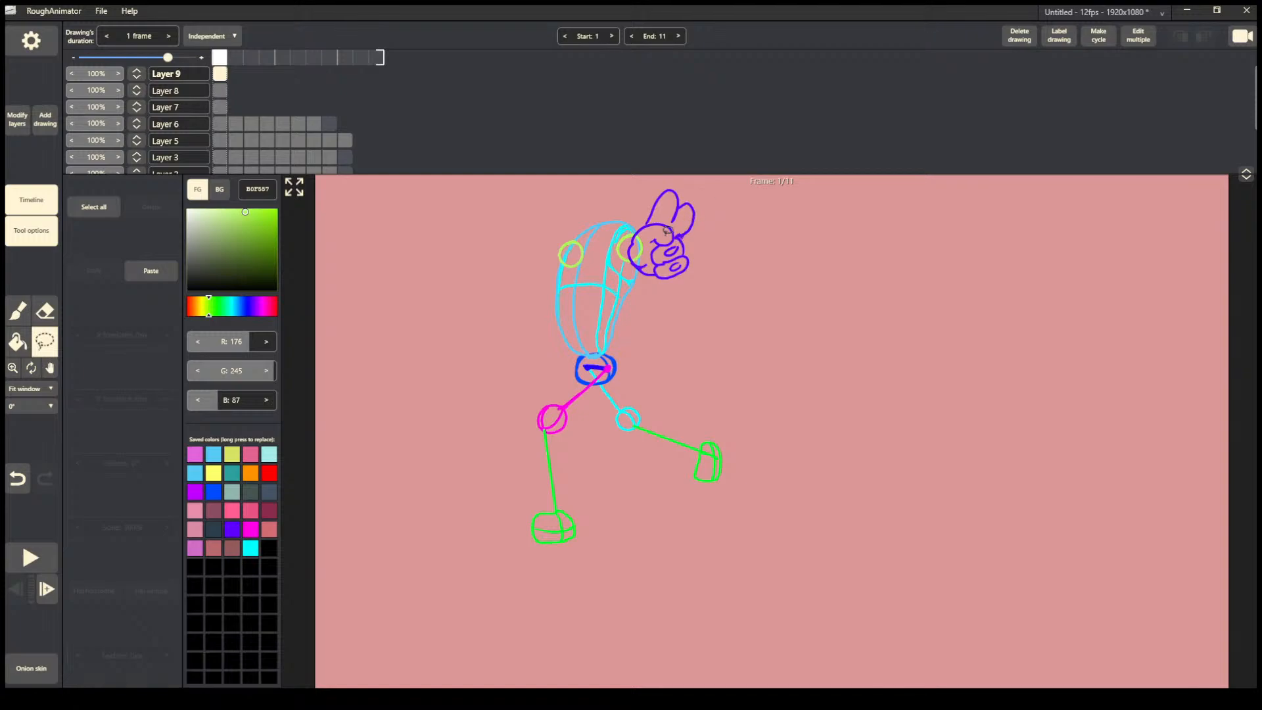
left_click(19, 316)
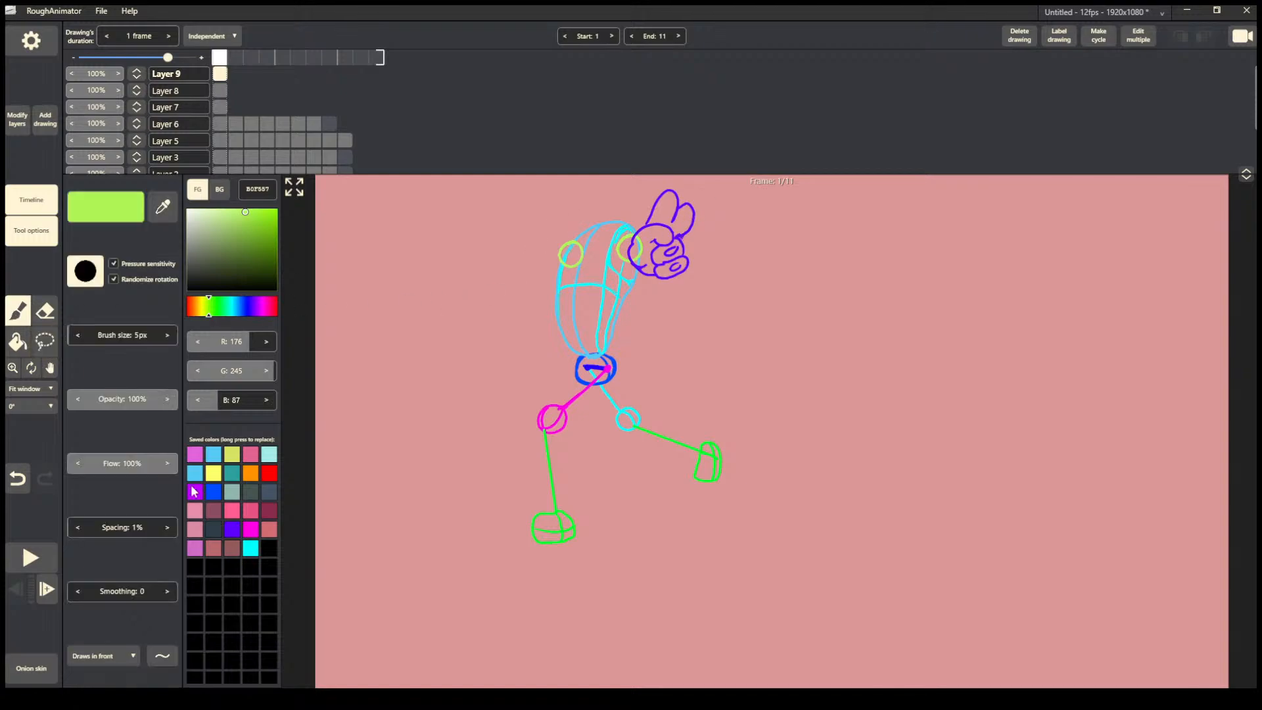
left_click(163, 207)
left_click(685, 228)
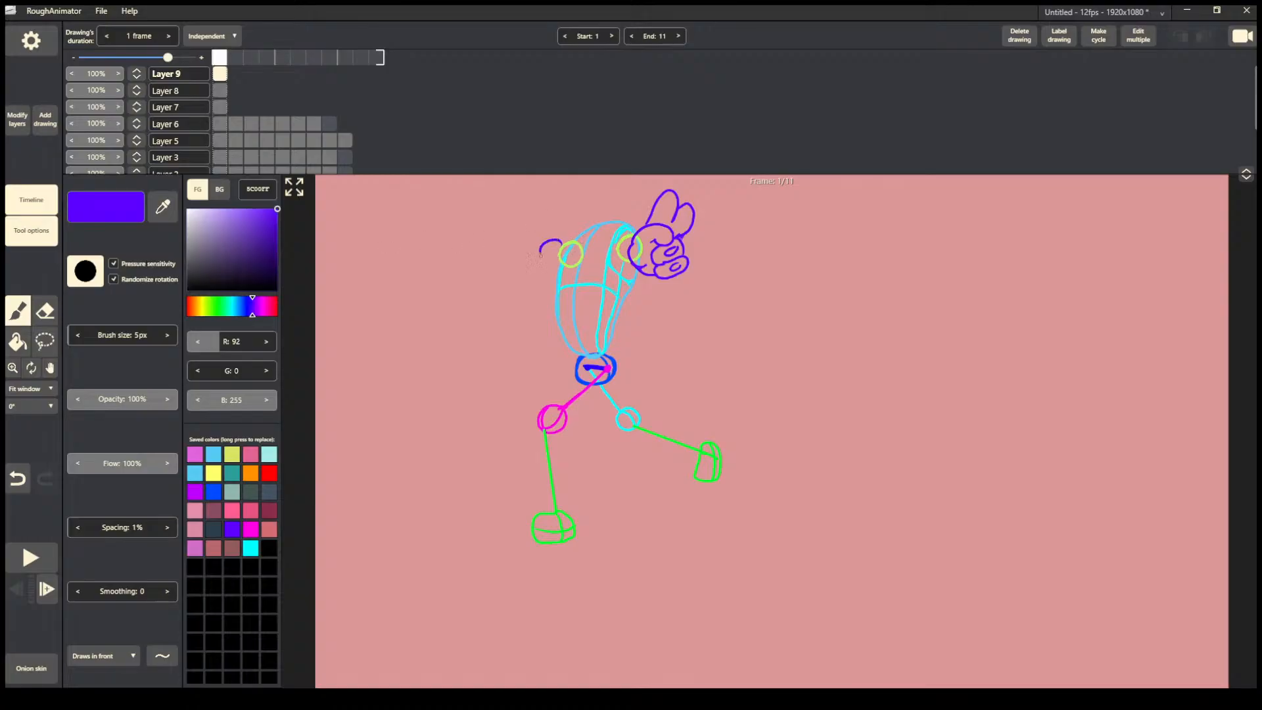
key("ctrl+z")
left_click(567, 241)
mouse_move(568, 240)
left_mouse_down()
mouse_move(537, 254)
mouse_move(554, 262)
left_mouse_up()
mouse_move(571, 244)
left_mouse_down()
mouse_move(563, 257)
mouse_move(610, 279)
mouse_move(510, 231)
mouse_move(505, 259)
left_mouse_up()
Scale the small violet hand beside the left shoulder circle to about 123% and shift it slightly against the circle.
left_click(45, 341)
left_click_drag(587, 286, 587, 288)
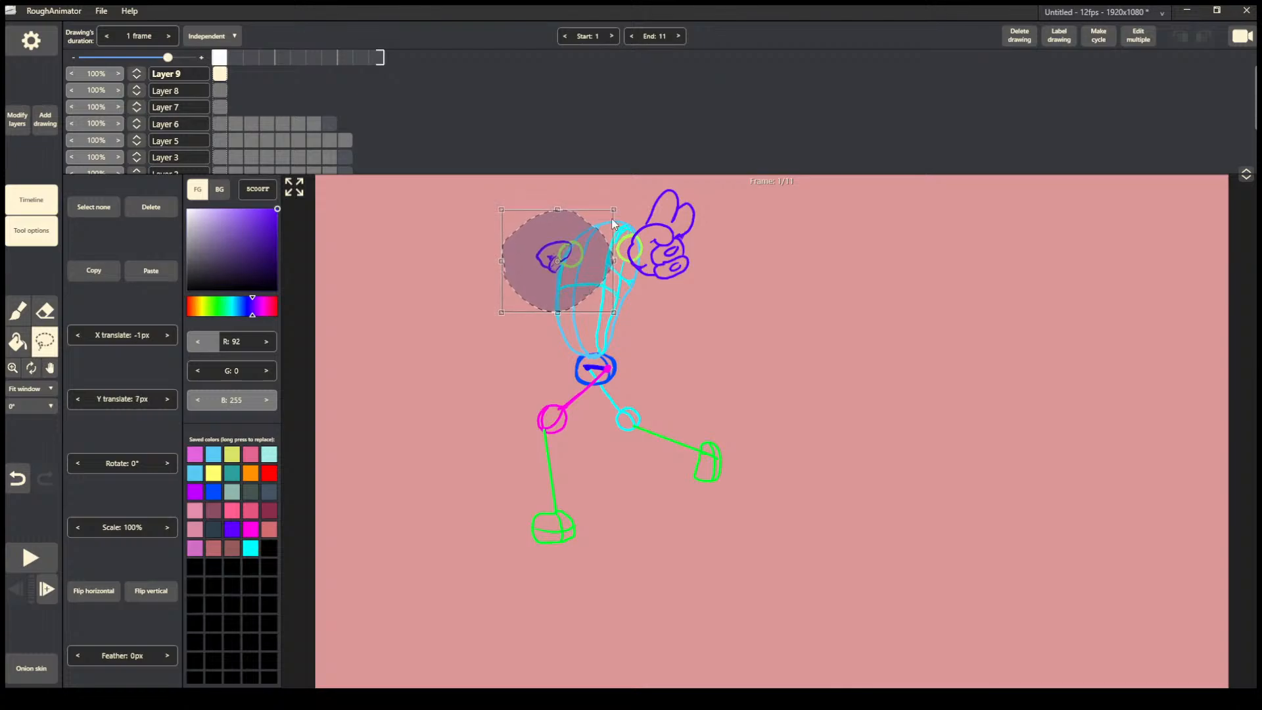
left_click_drag(615, 208, 624, 208)
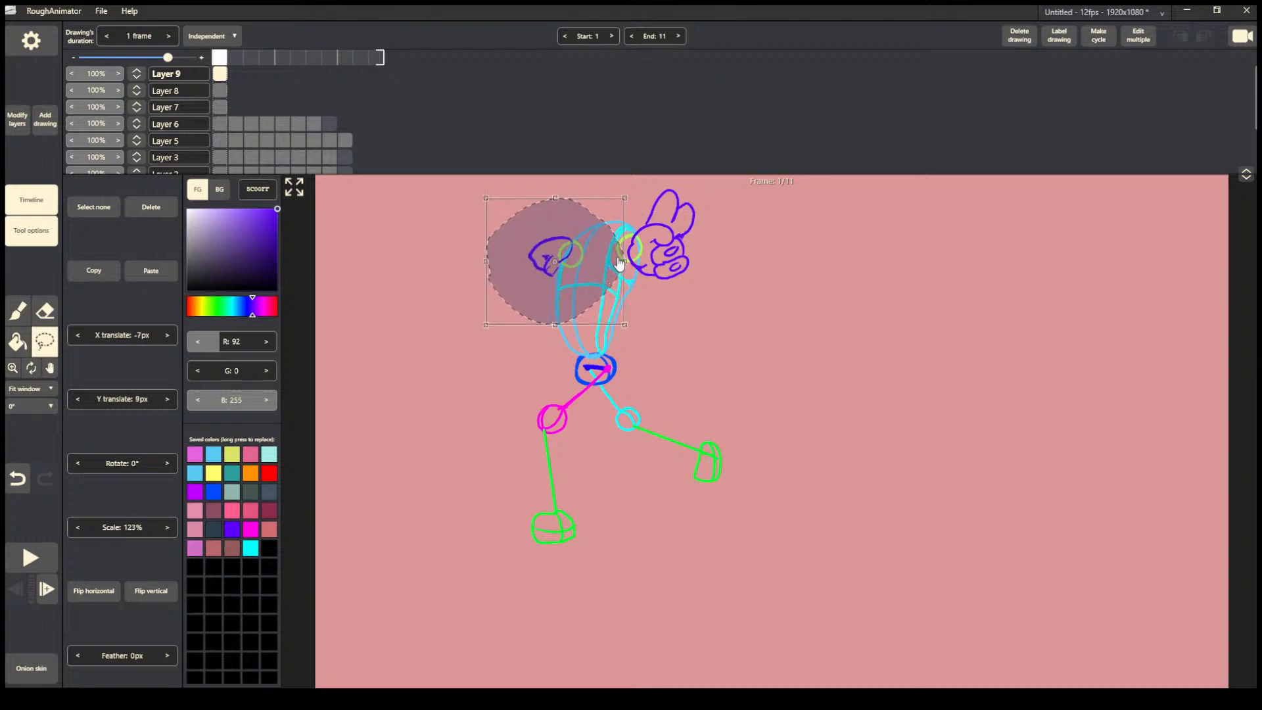
left_click(642, 337)
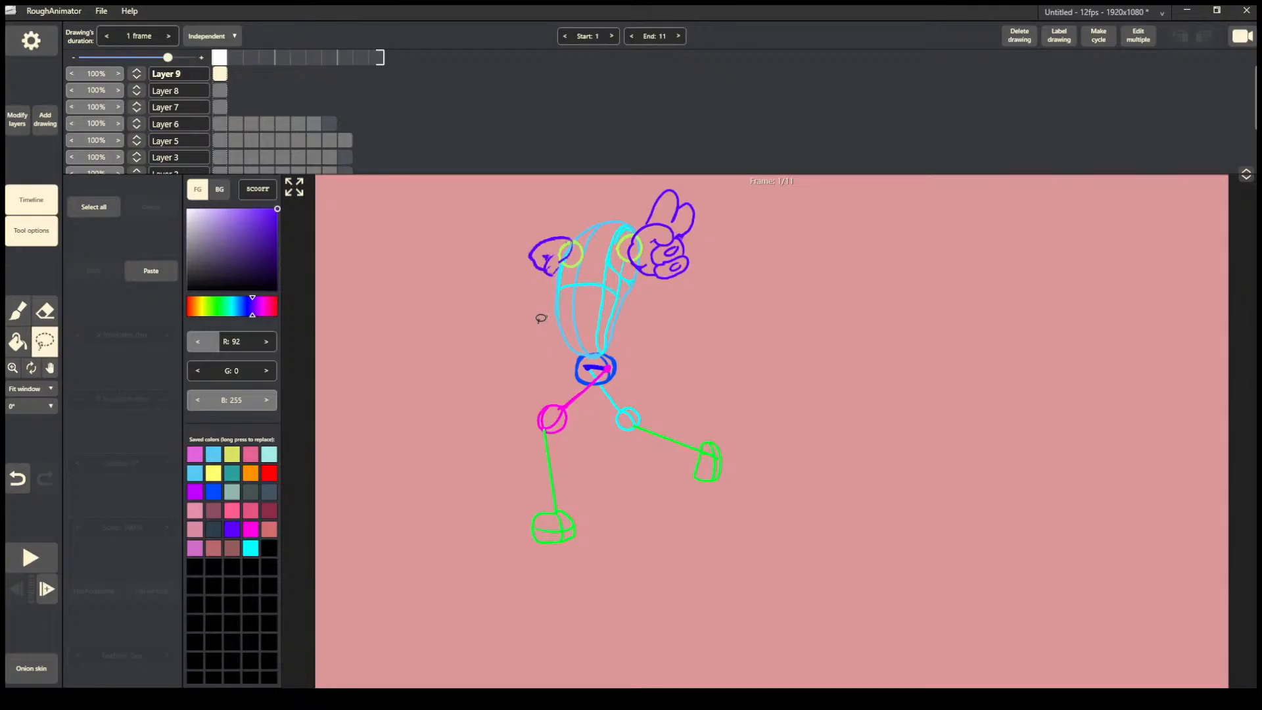
mouse_move(540, 319)
left_mouse_down()
mouse_move(572, 231)
mouse_move(526, 320)
left_mouse_up()
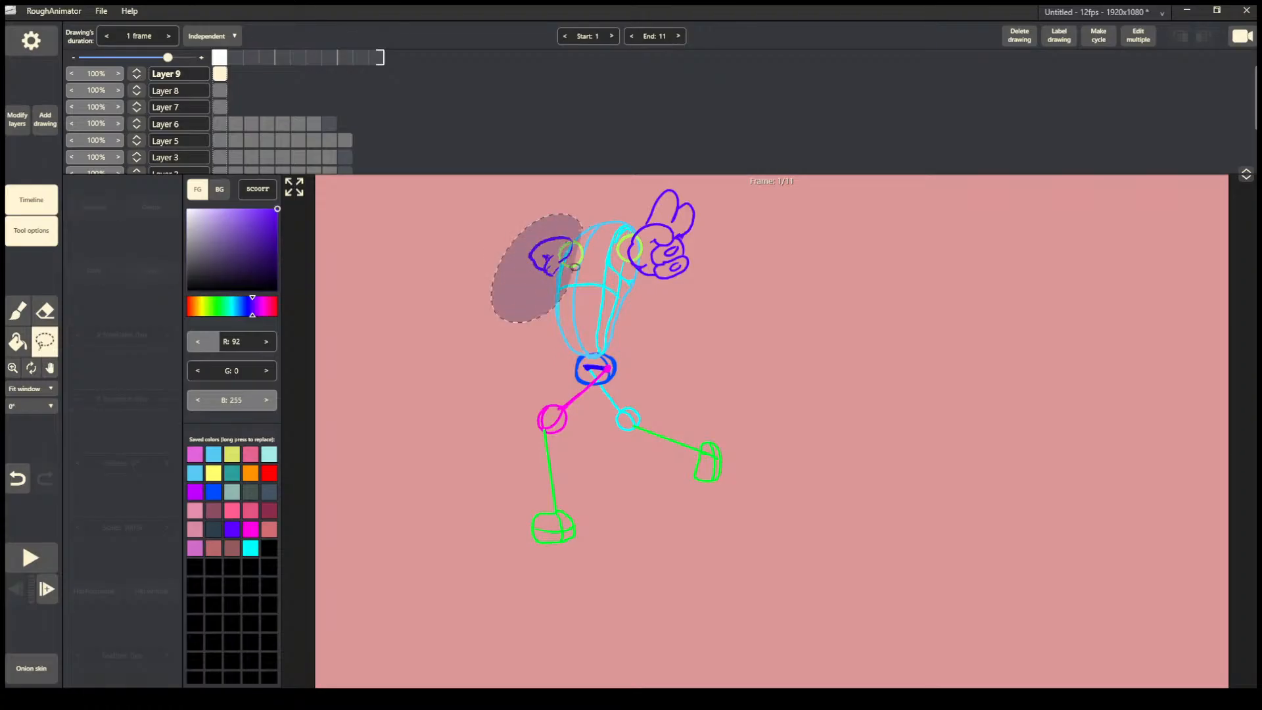
key("Delete")
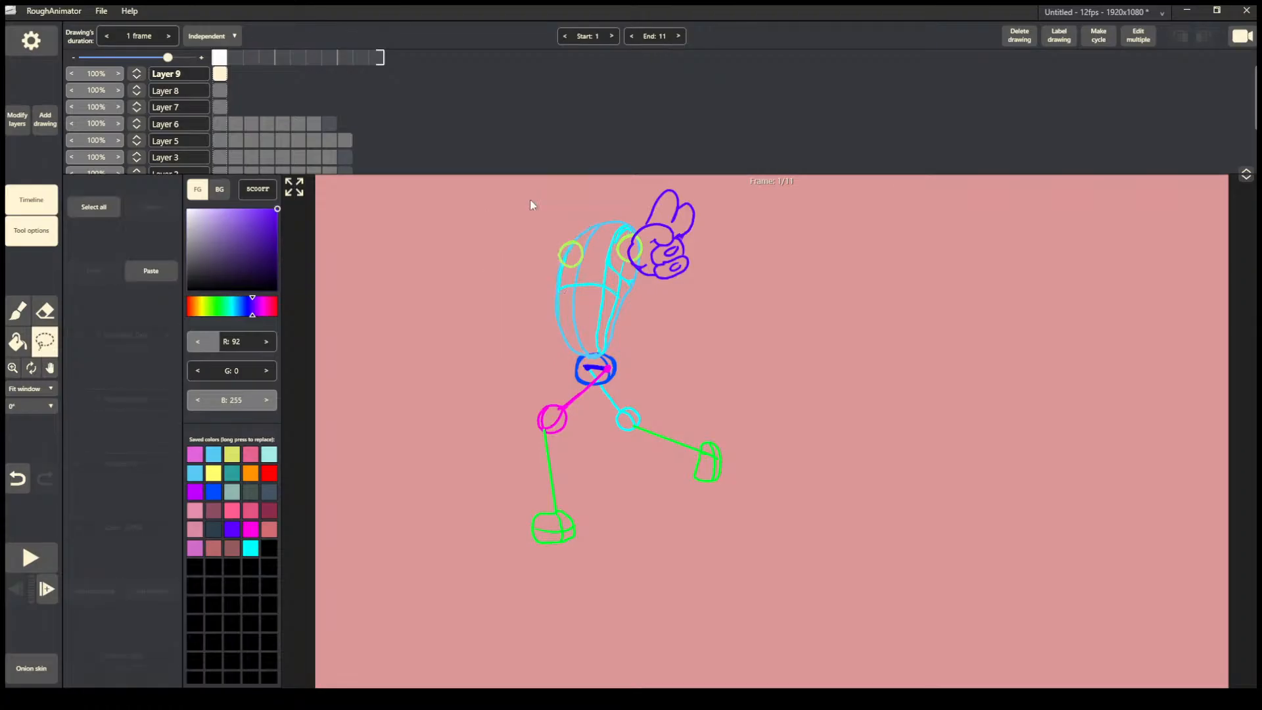
key("ctrl+z")
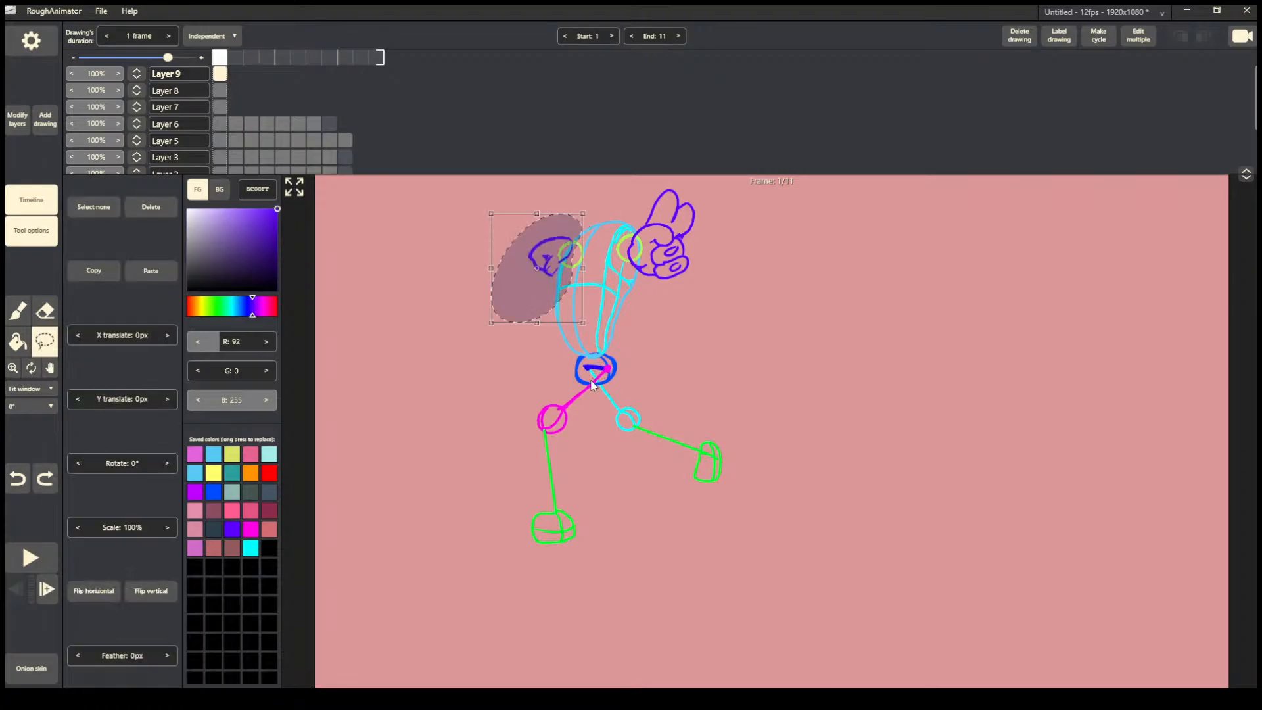
left_click(517, 382)
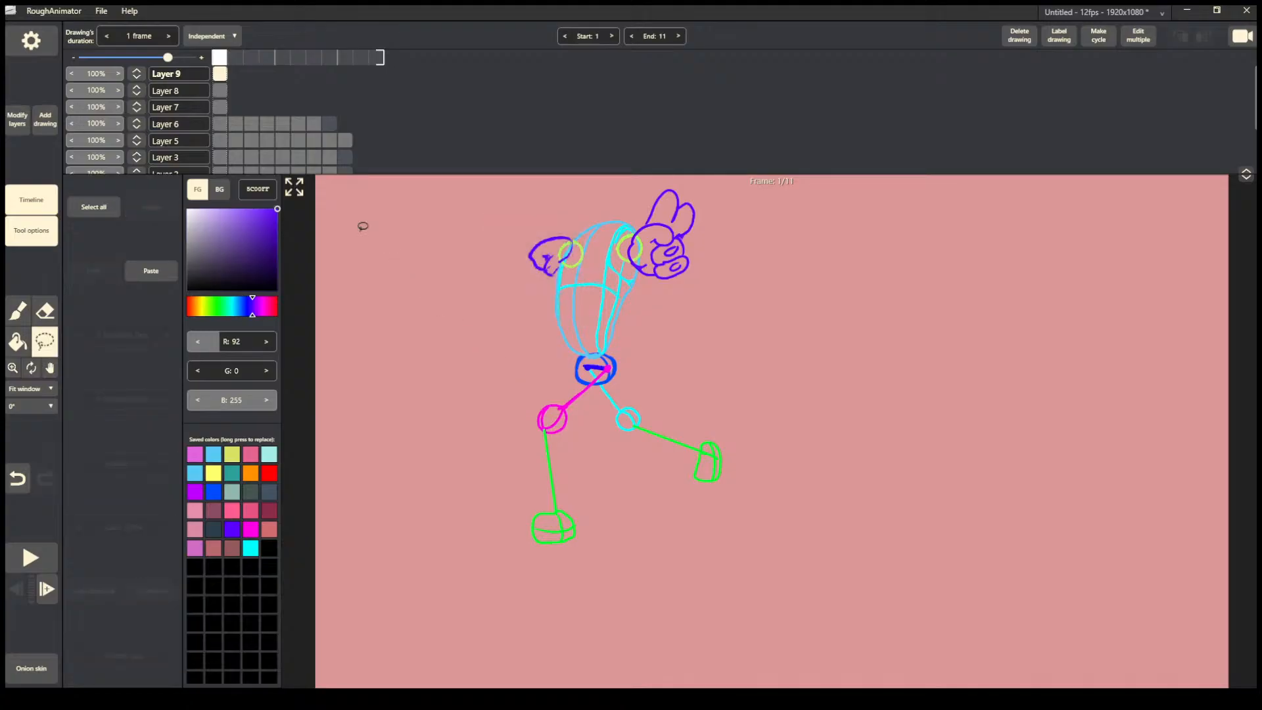
Copy the cyan torso from frame 1 of Layer 7 to frame 2 and place it above the blue hips.
key("Right")
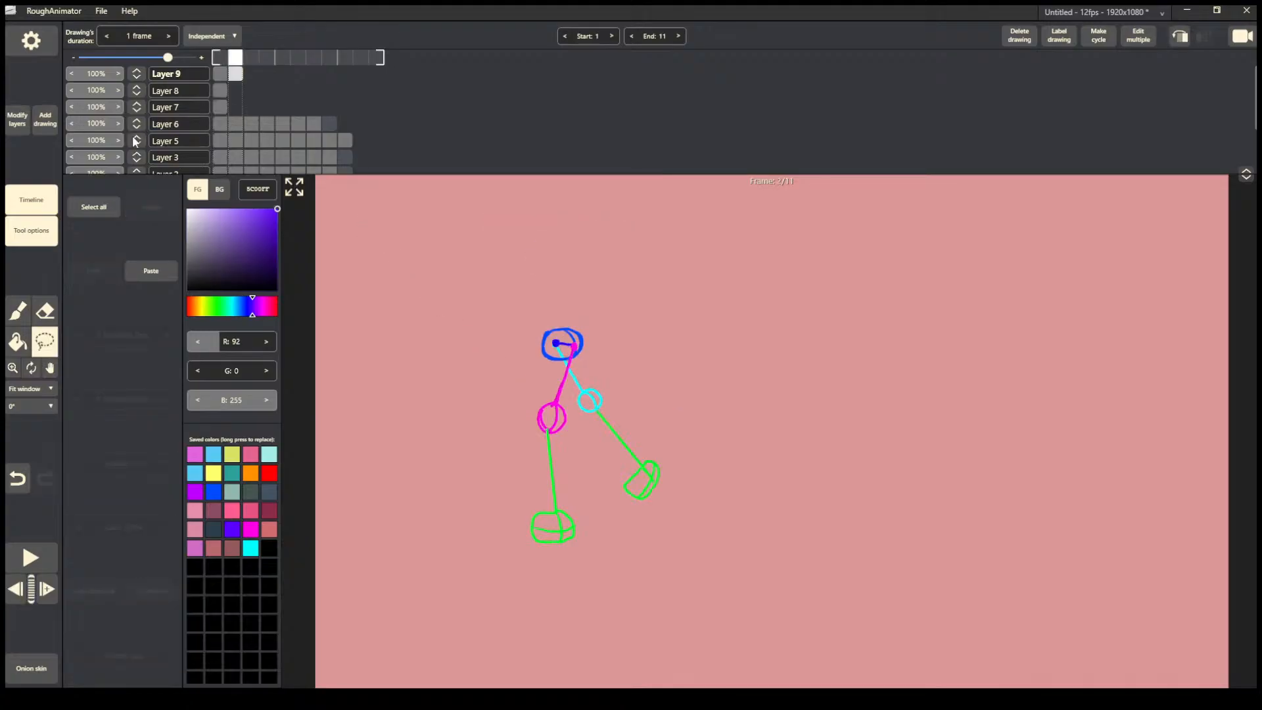
left_click(220, 69)
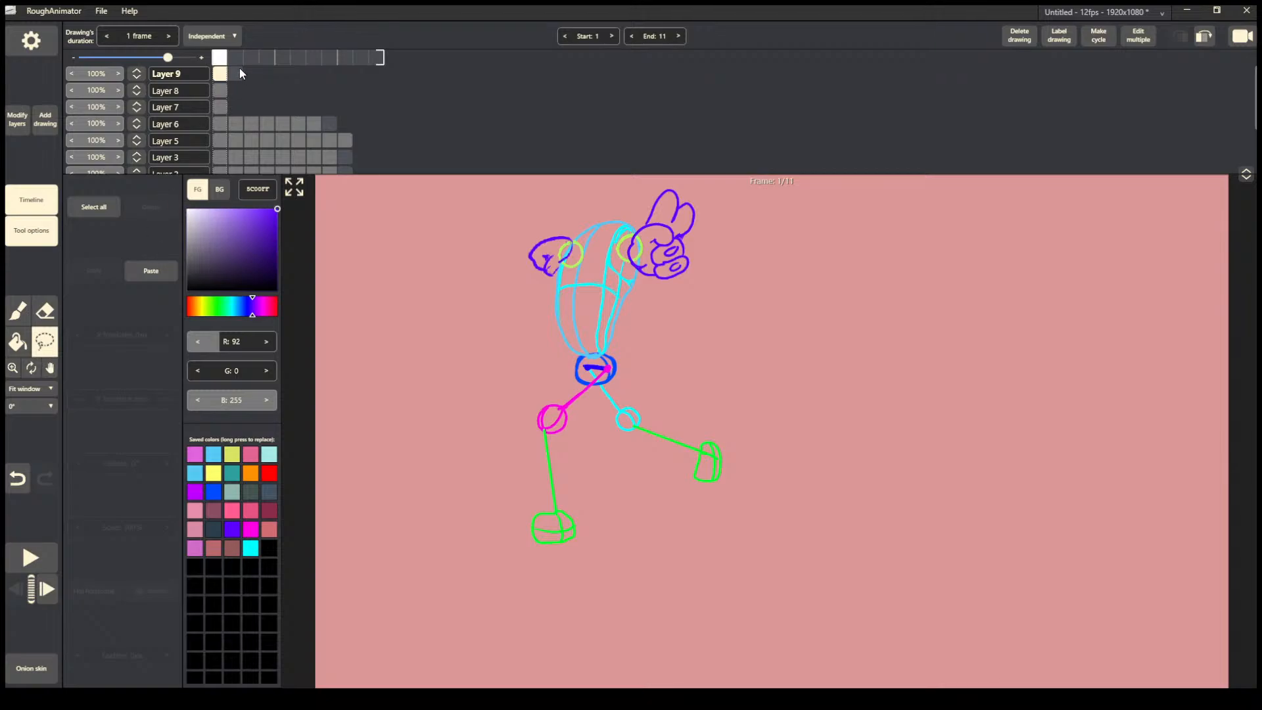
left_click(219, 90)
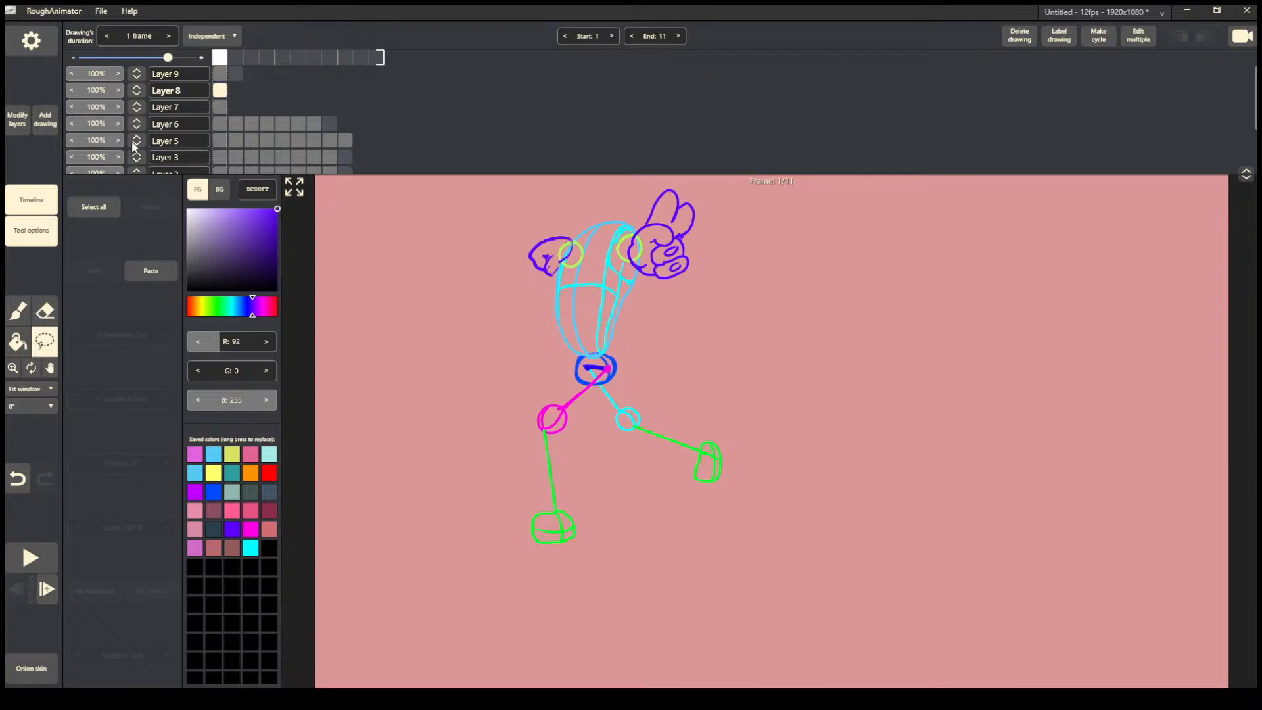
left_click(220, 106)
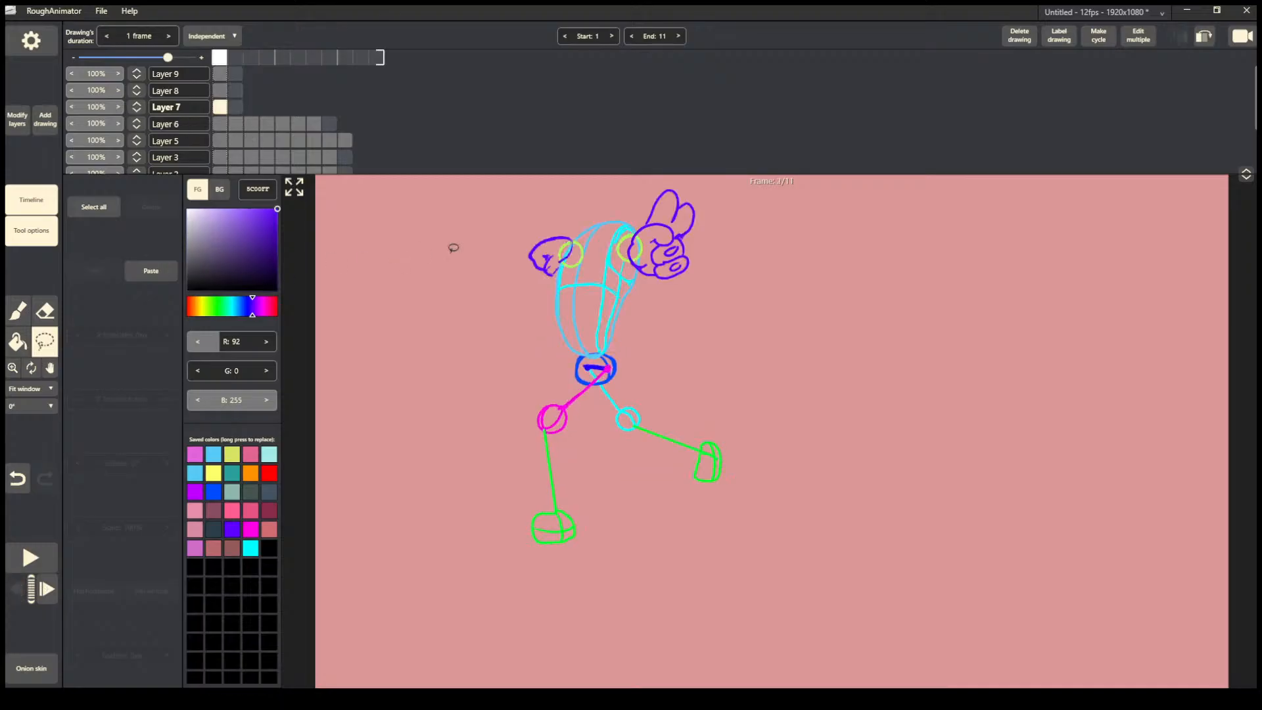
left_click_drag(735, 200, 688, 343)
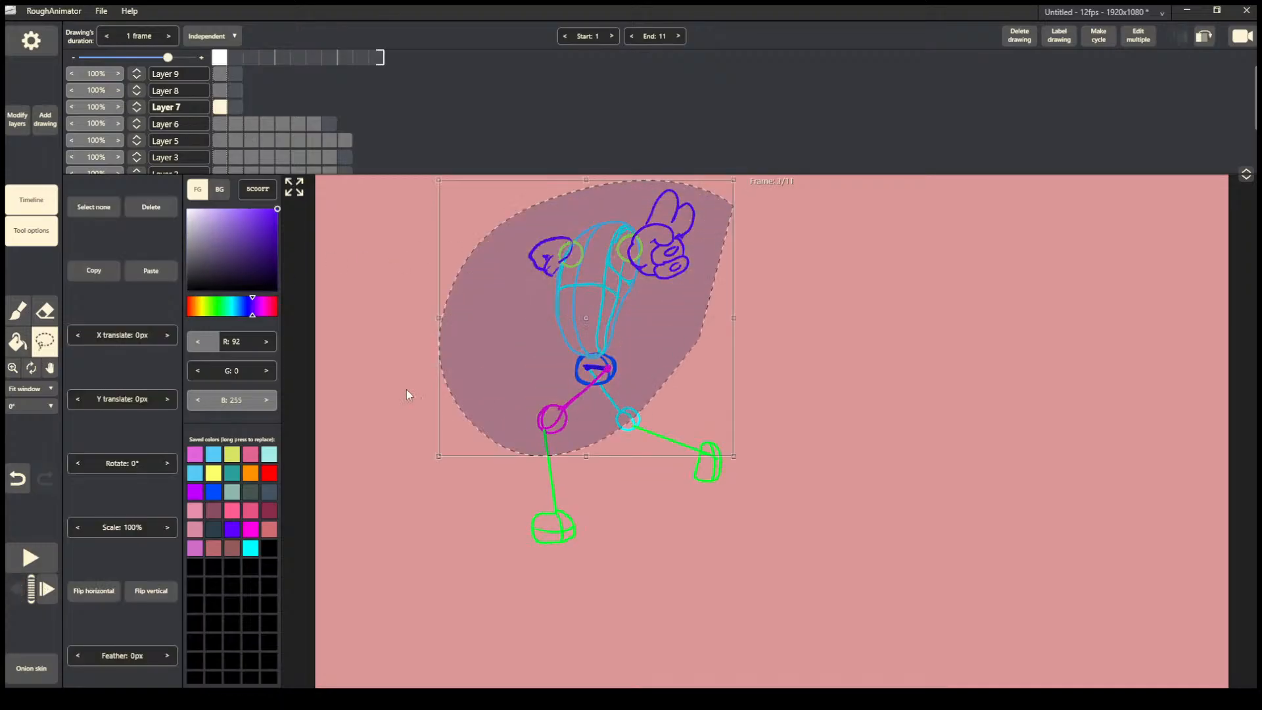
key("ctrl+c")
left_click(235, 107)
key("ctrl+v")
left_click_drag(624, 334, 606, 301)
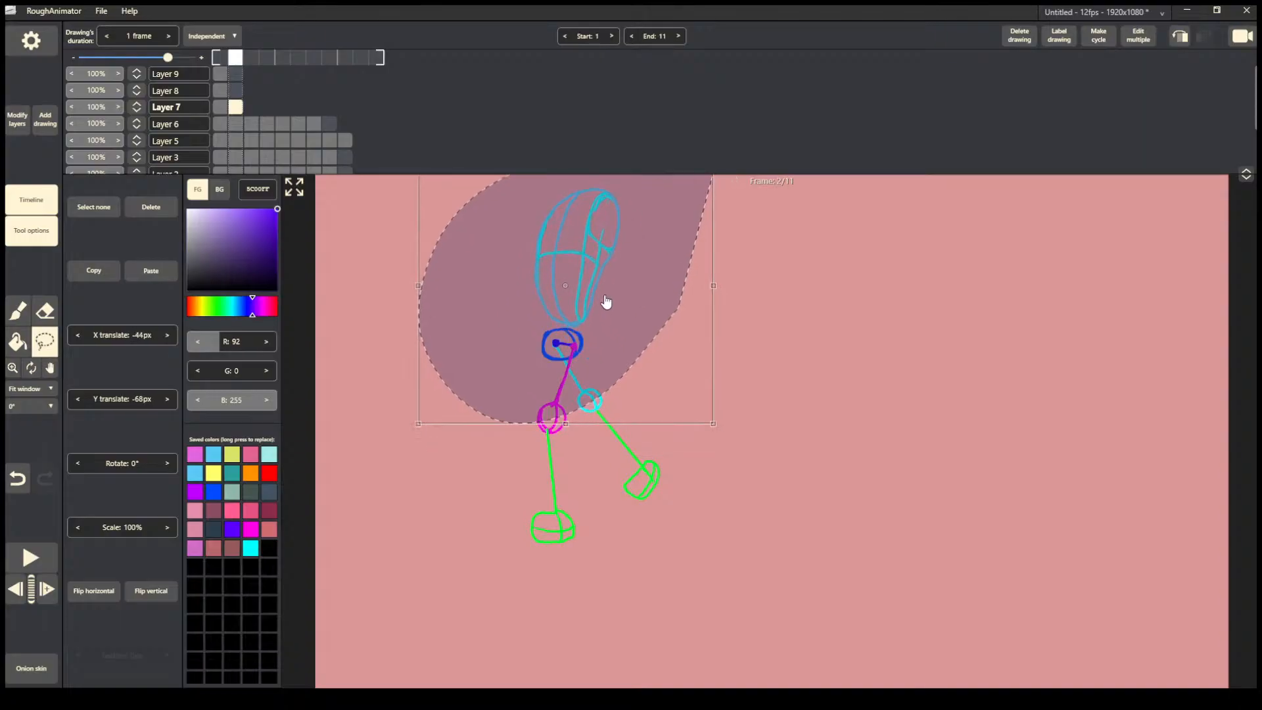
left_click(640, 367)
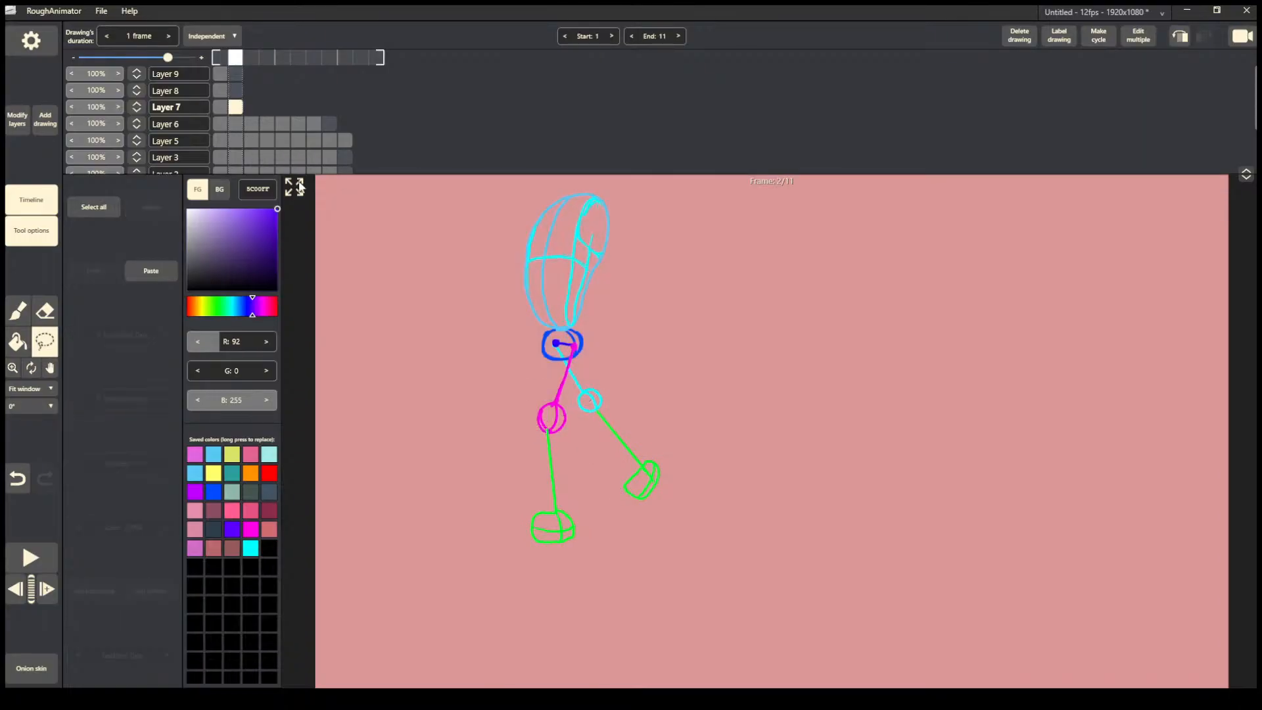
Shift the pasted torso on frame 2 slightly down so its lower end meets the hips.
left_click_drag(651, 179, 643, 184)
left_click_drag(609, 327, 606, 333)
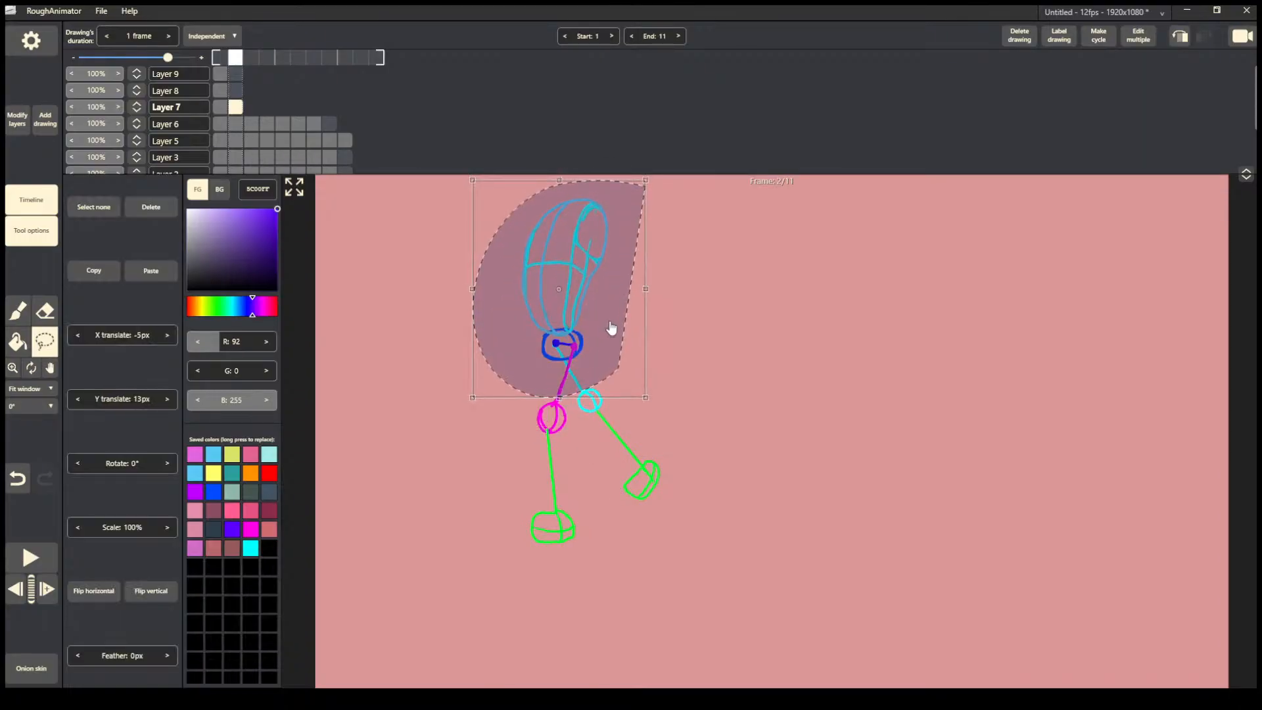
left_click(663, 361)
Copy both light-green shoulder circles from frame 1 of Layer 8 to frame 2 and align them with the torso's upper edges.
left_click(219, 90)
mouse_move(656, 231)
left_mouse_down()
mouse_move(541, 315)
mouse_move(575, 330)
left_mouse_up()
left_click(347, 202)
left_click(236, 90)
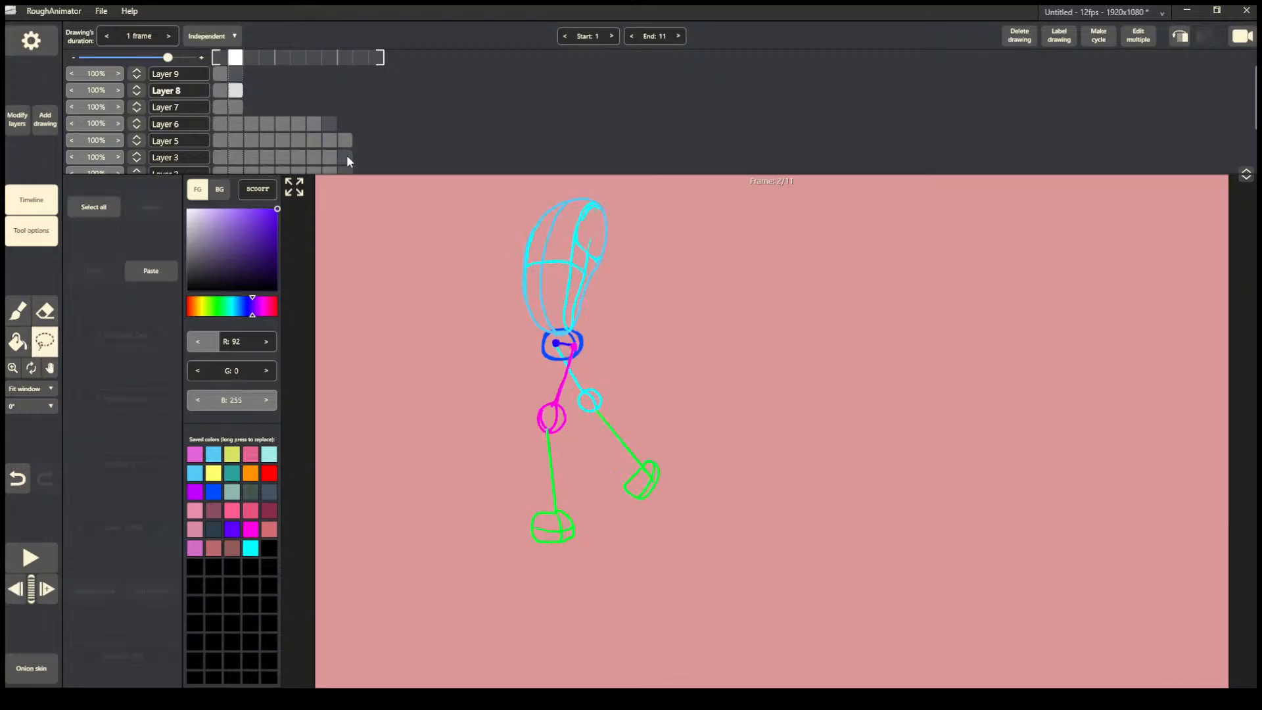
key("ctrl+v")
left_click_drag(601, 288, 590, 283)
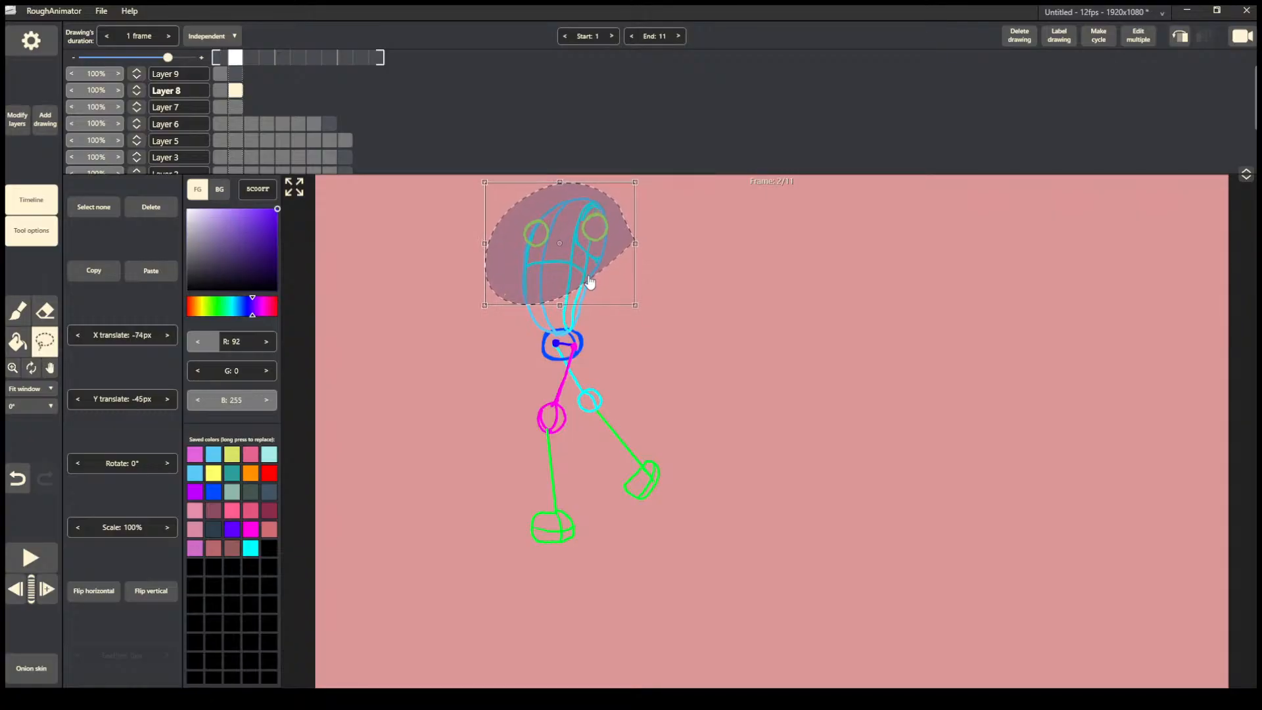
left_click(610, 364)
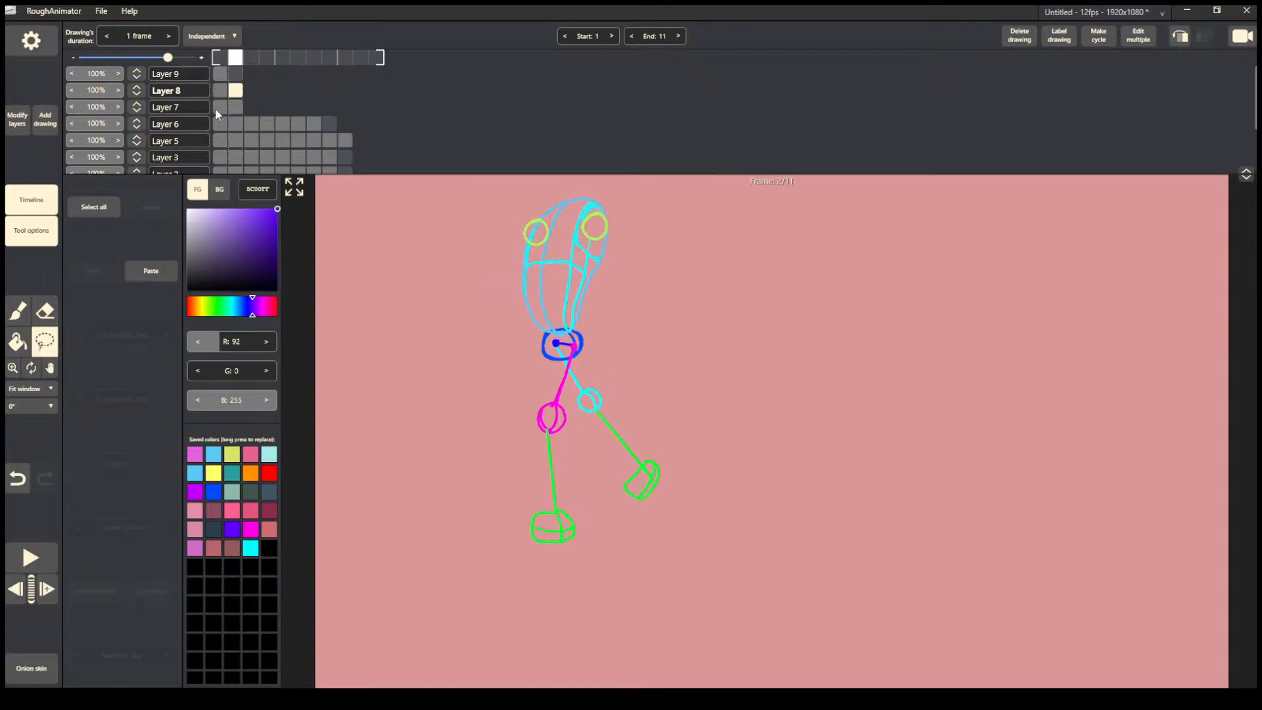
Copy both violet hands from frame 1 of Layer 9 to frame 2, placing them at the shoulder circles with onion skin on.
left_click(220, 74)
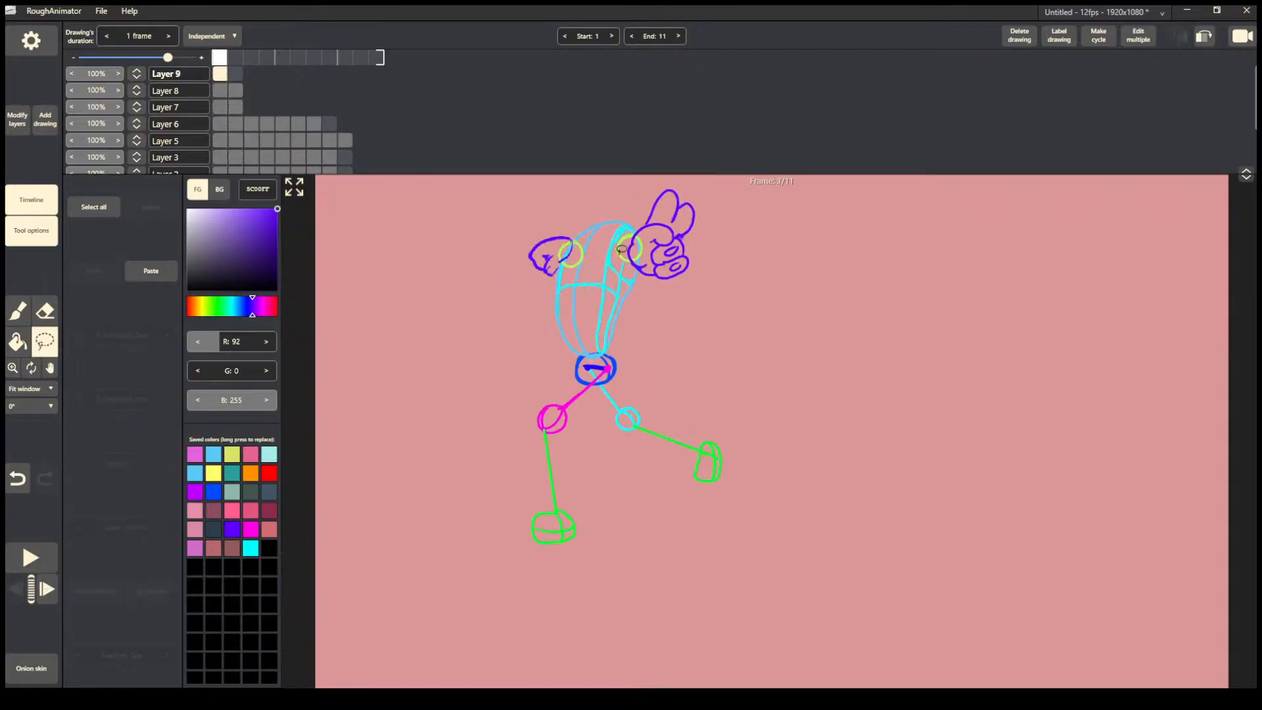
mouse_move(772, 213)
left_mouse_down()
mouse_move(485, 182)
mouse_move(654, 359)
left_mouse_up()
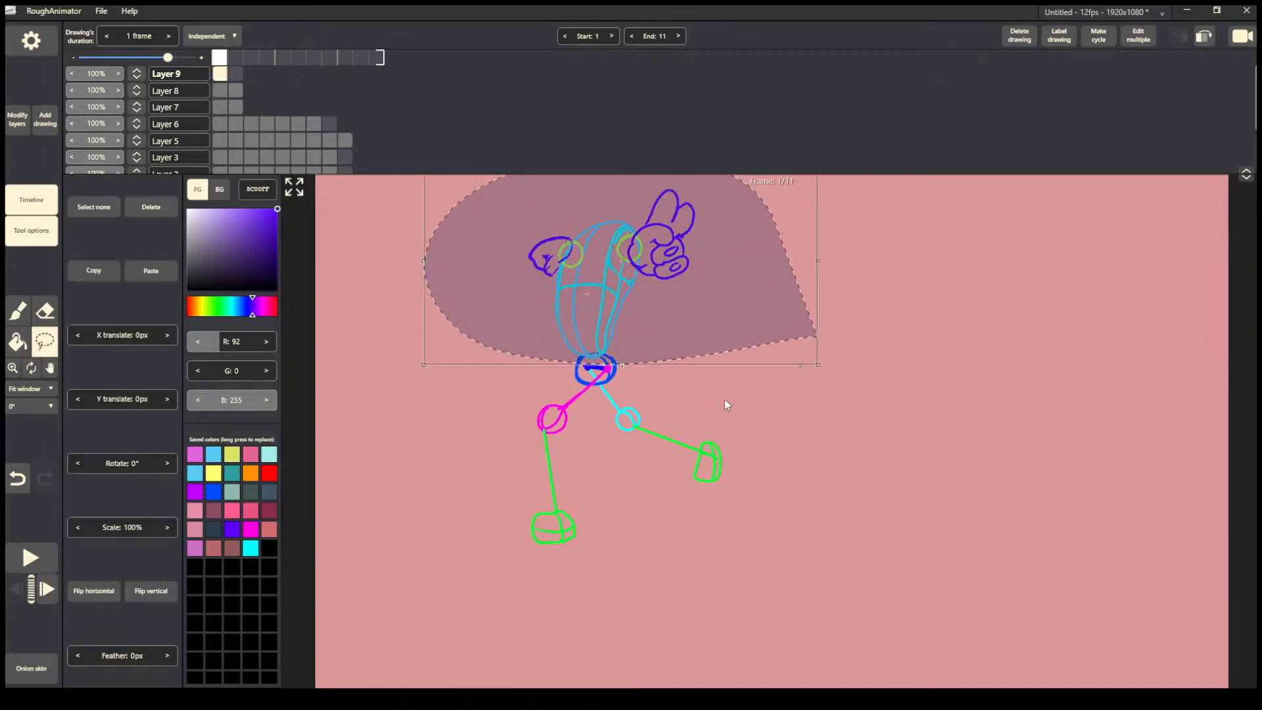
left_click(346, 211)
left_click(238, 76)
mouse_move(526, 306)
left_mouse_down()
mouse_move(662, 295)
mouse_move(623, 263)
mouse_move(623, 274)
left_mouse_up()
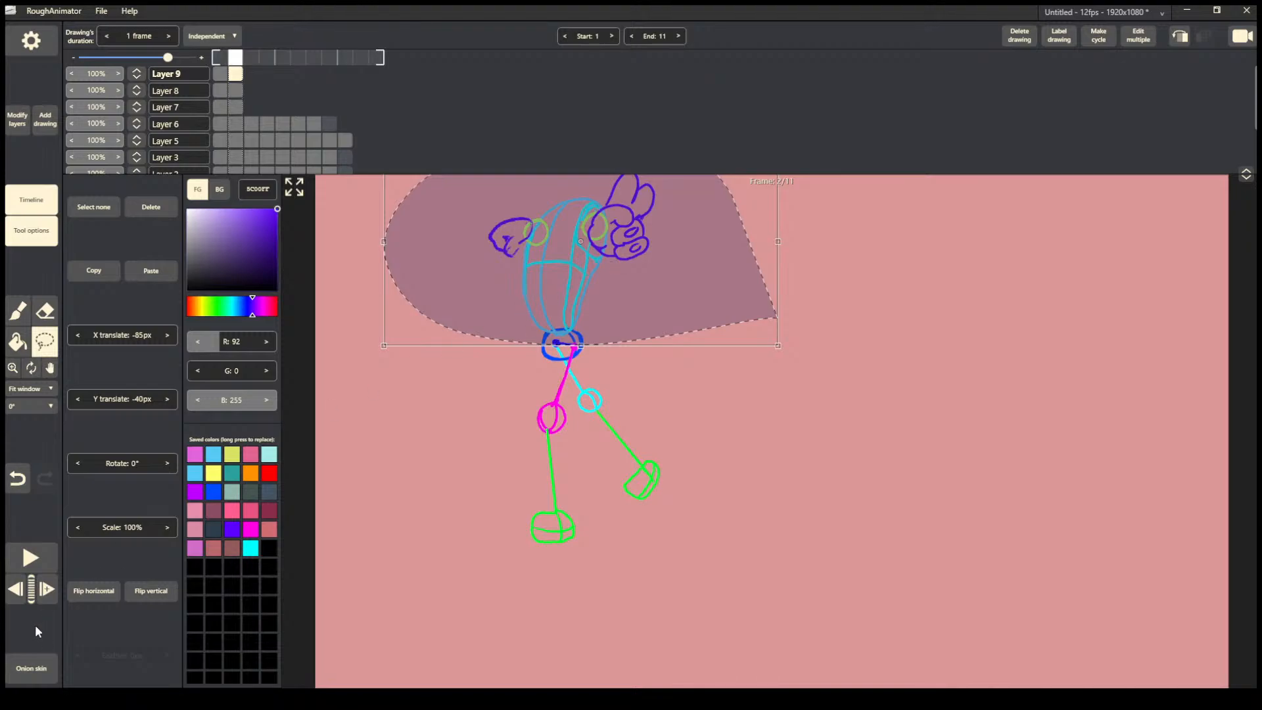
left_click(47, 663)
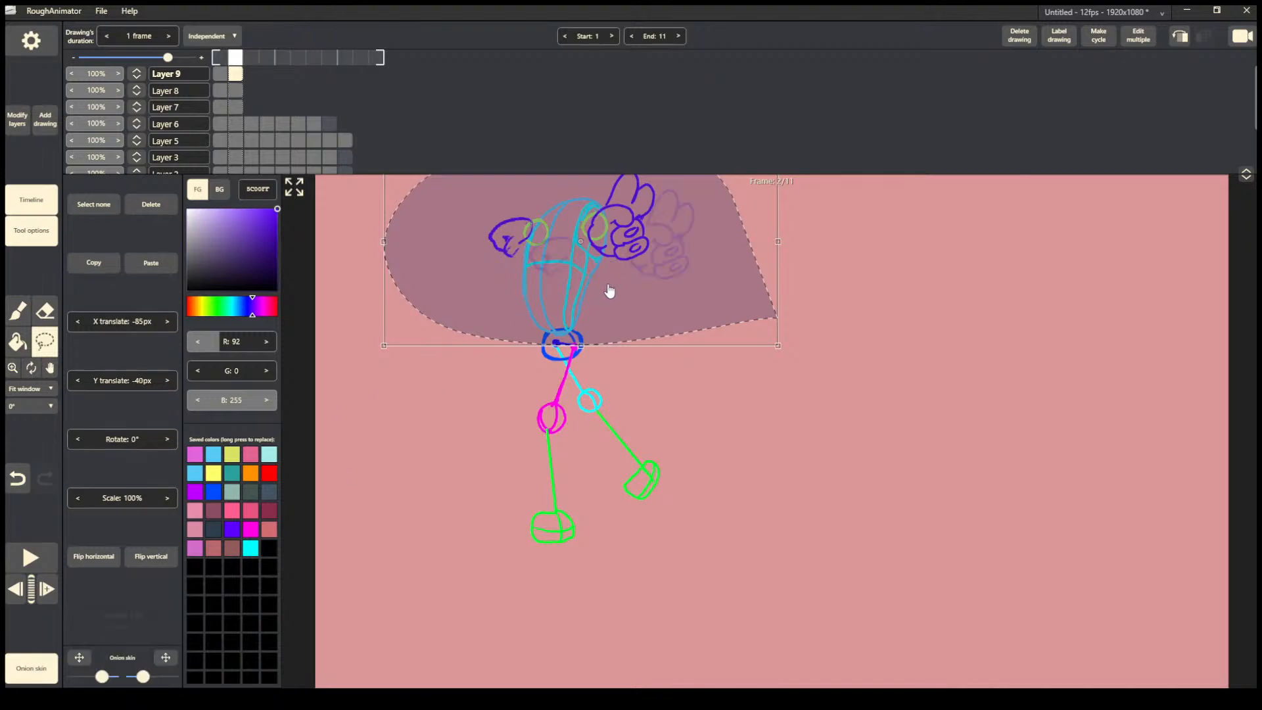
left_click_drag(602, 286, 606, 286)
left_click(489, 405)
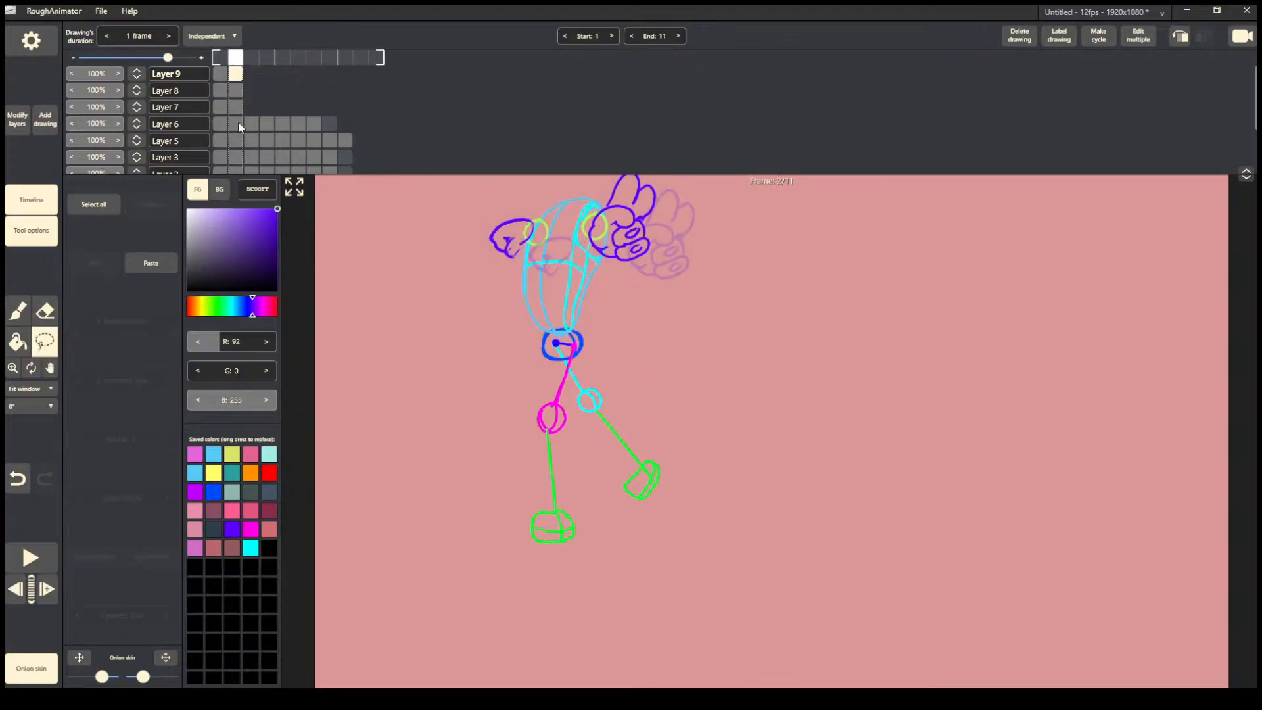
Nudge both hands on frame 2 of Layer 9 about 7 px right and 4 px up.
left_click(222, 76)
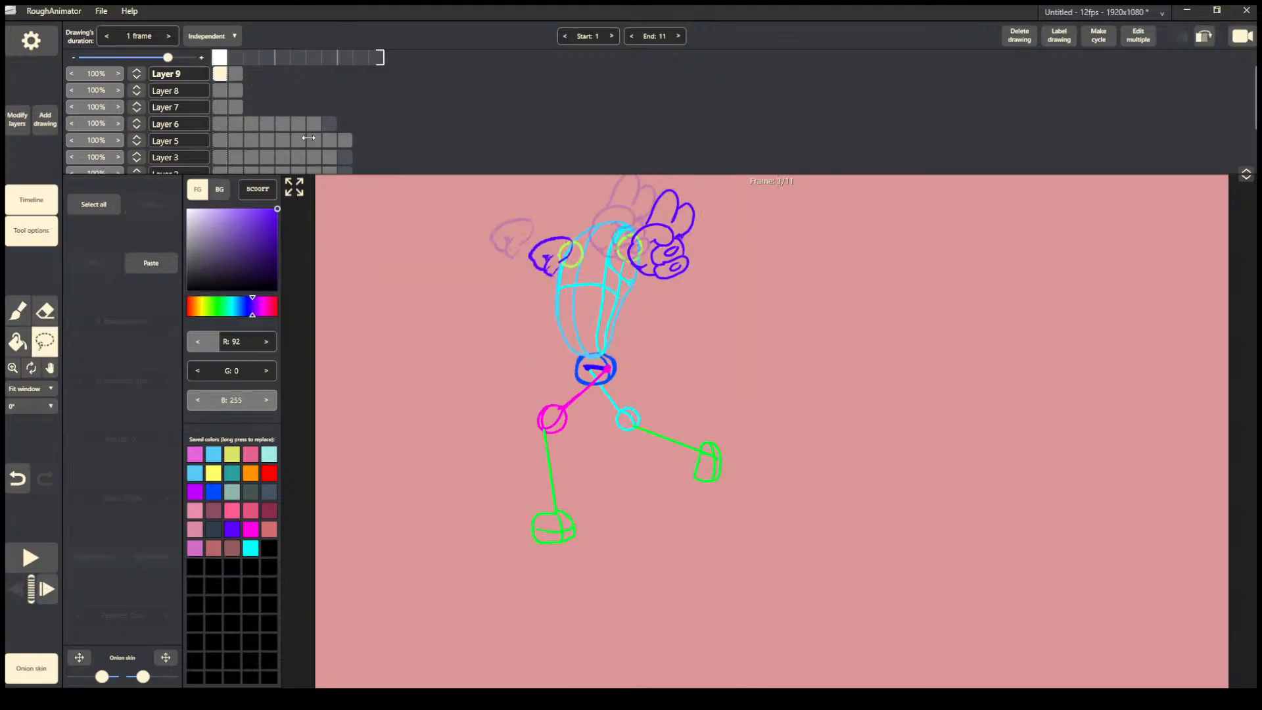
left_click(231, 76)
mouse_move(671, 190)
left_mouse_down()
mouse_move(616, 260)
mouse_move(668, 197)
mouse_move(651, 178)
mouse_move(429, 231)
mouse_move(787, 270)
left_mouse_up()
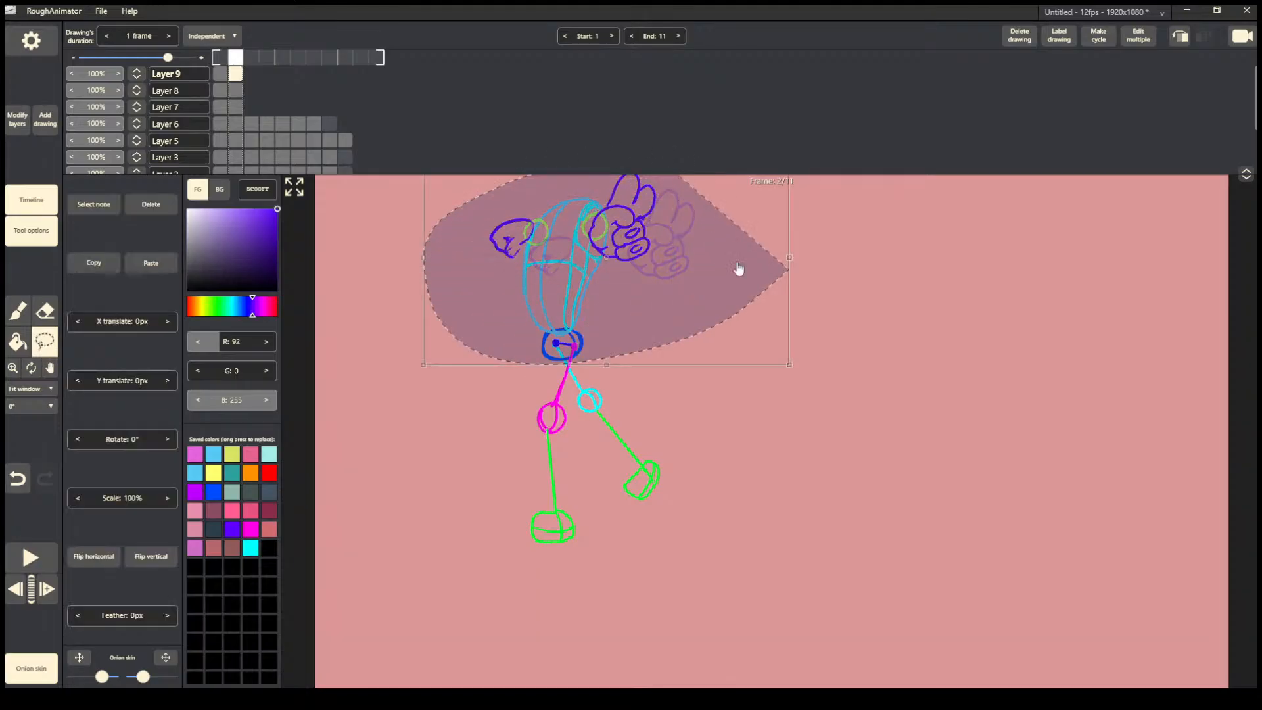
left_click_drag(666, 302, 671, 299)
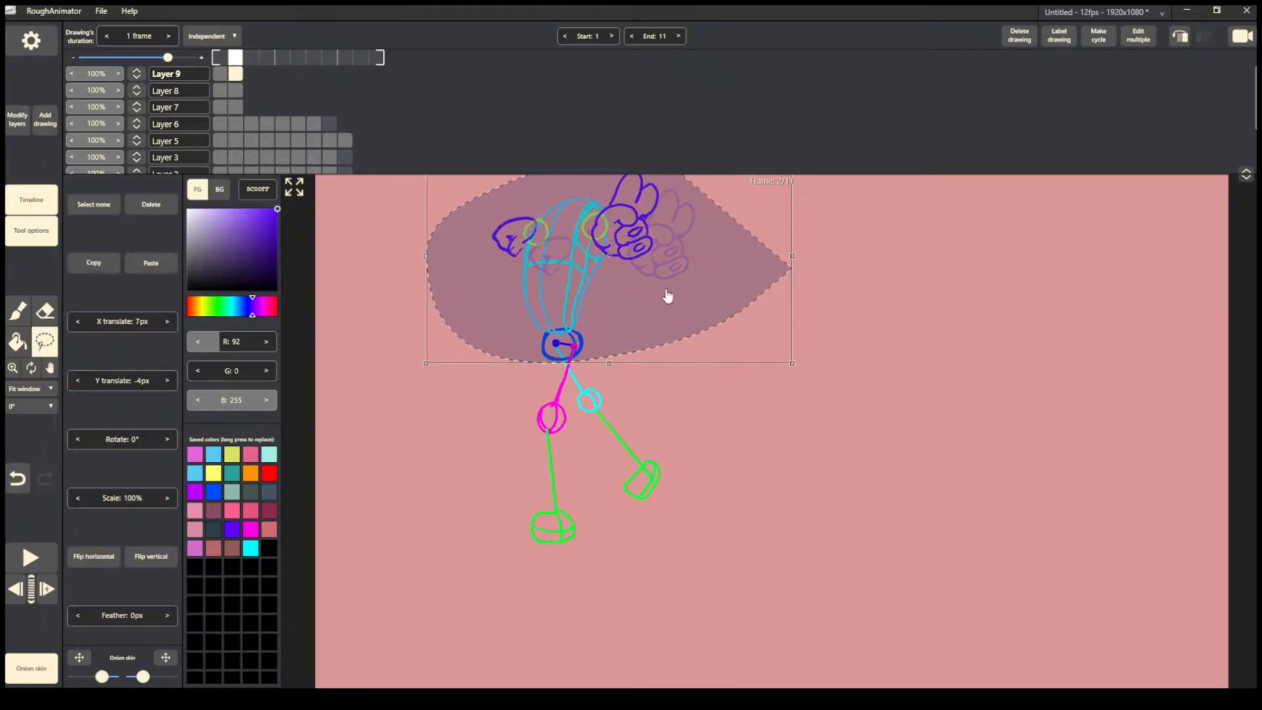
left_click(654, 463)
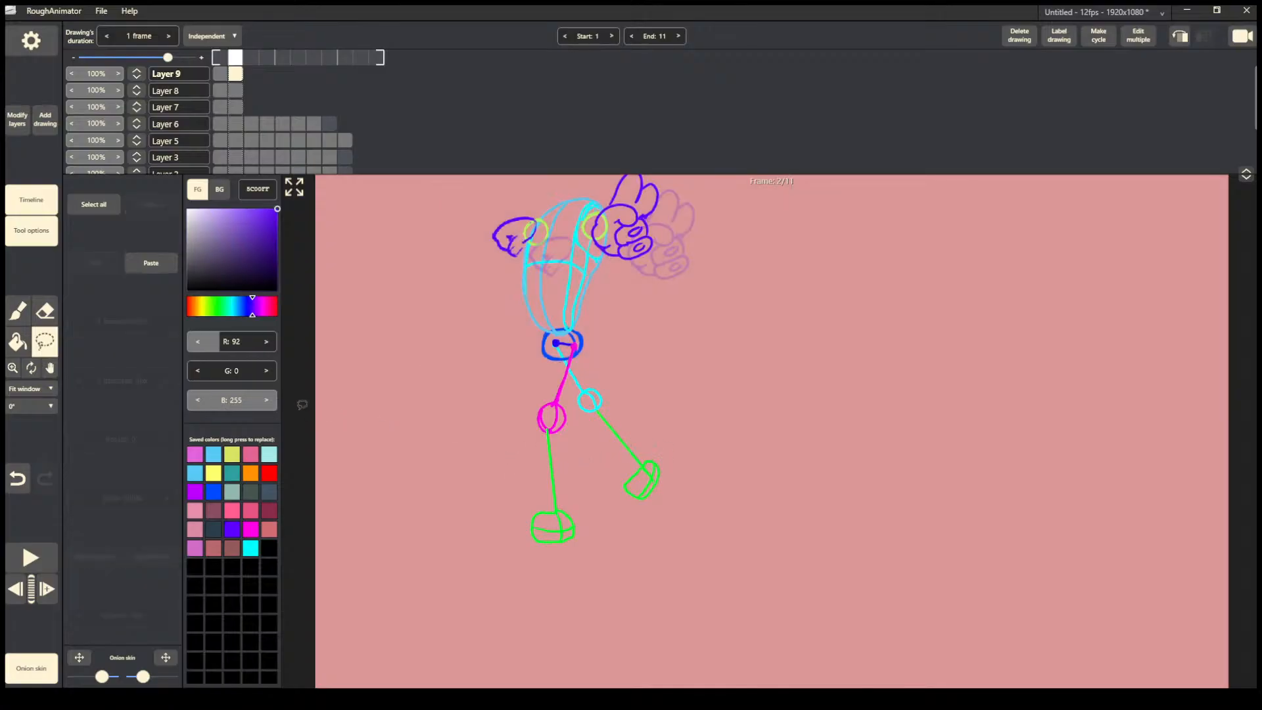
Flip between frames 1 and 2 on Layer 9 to compare the hand positions.
left_click(18, 311)
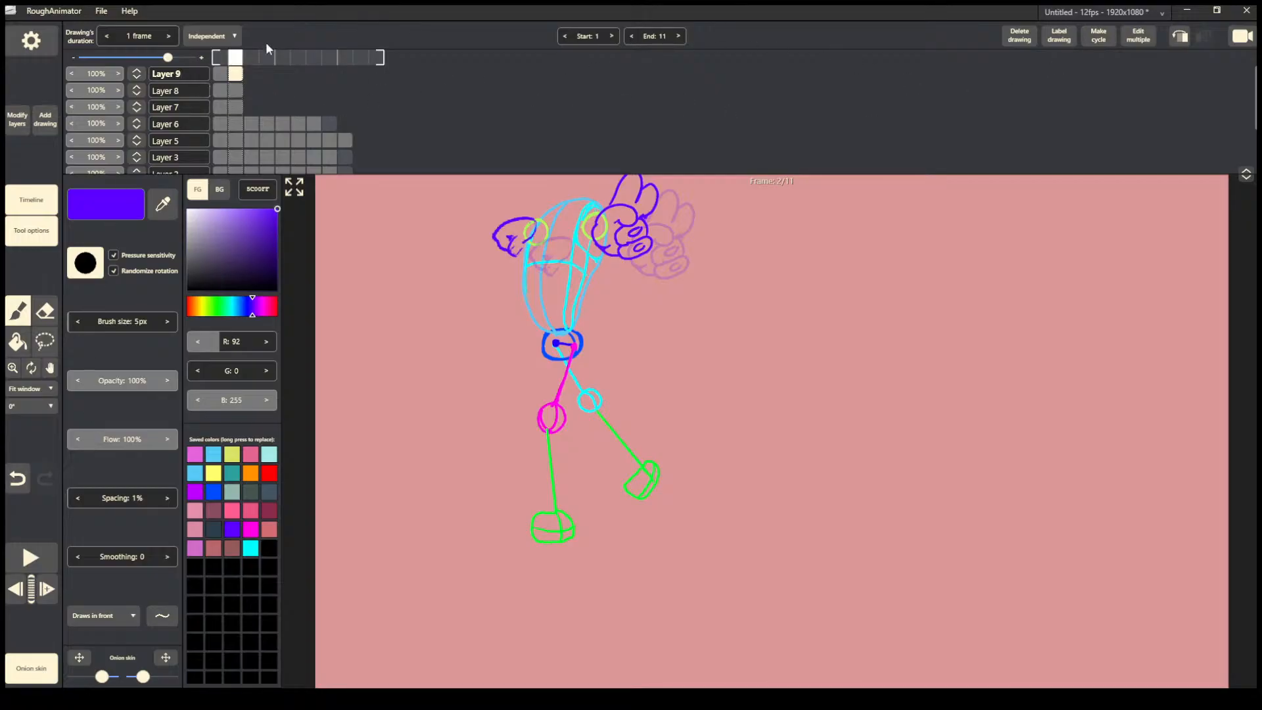
left_click(219, 75)
left_click(235, 75)
left_click(219, 73)
left_click(236, 75)
left_click(221, 74)
left_click(238, 74)
key("Right")
key("Left")
Copy both violet hands from frame 2 of Layer 9 to frame 3.
left_click(44, 341)
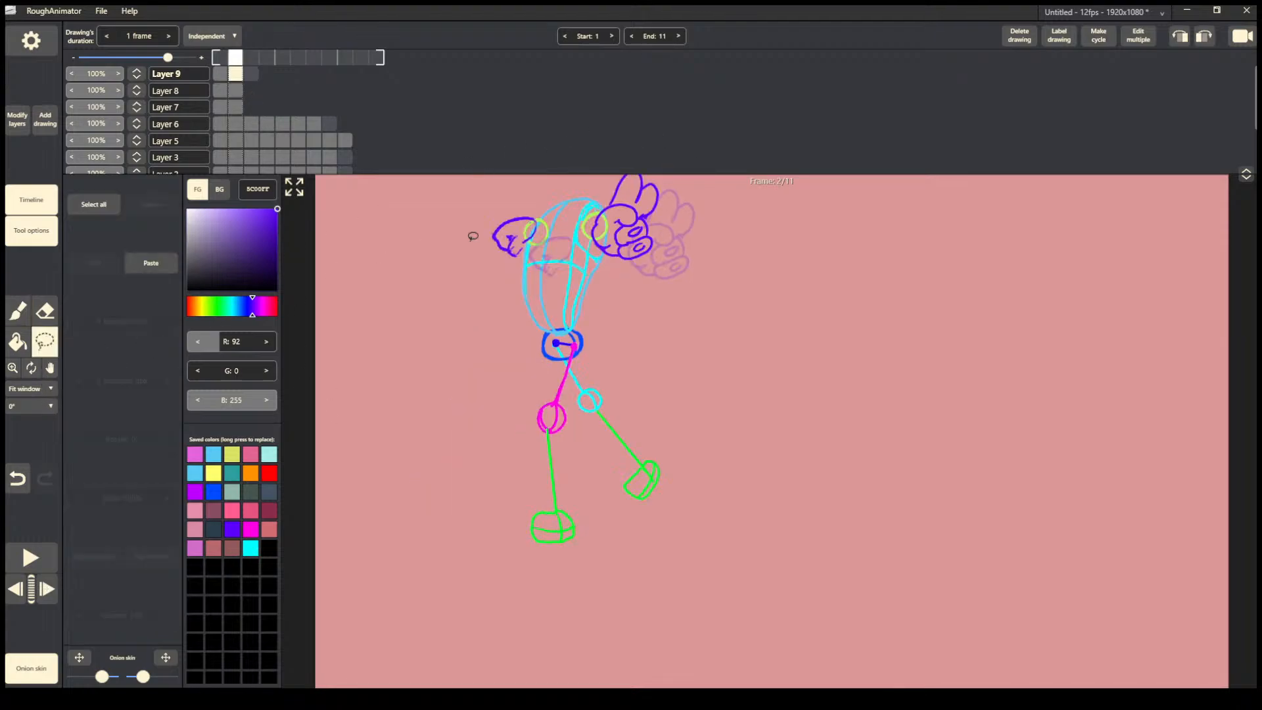
mouse_move(725, 254)
left_mouse_down()
mouse_move(651, 176)
mouse_move(690, 303)
left_mouse_up()
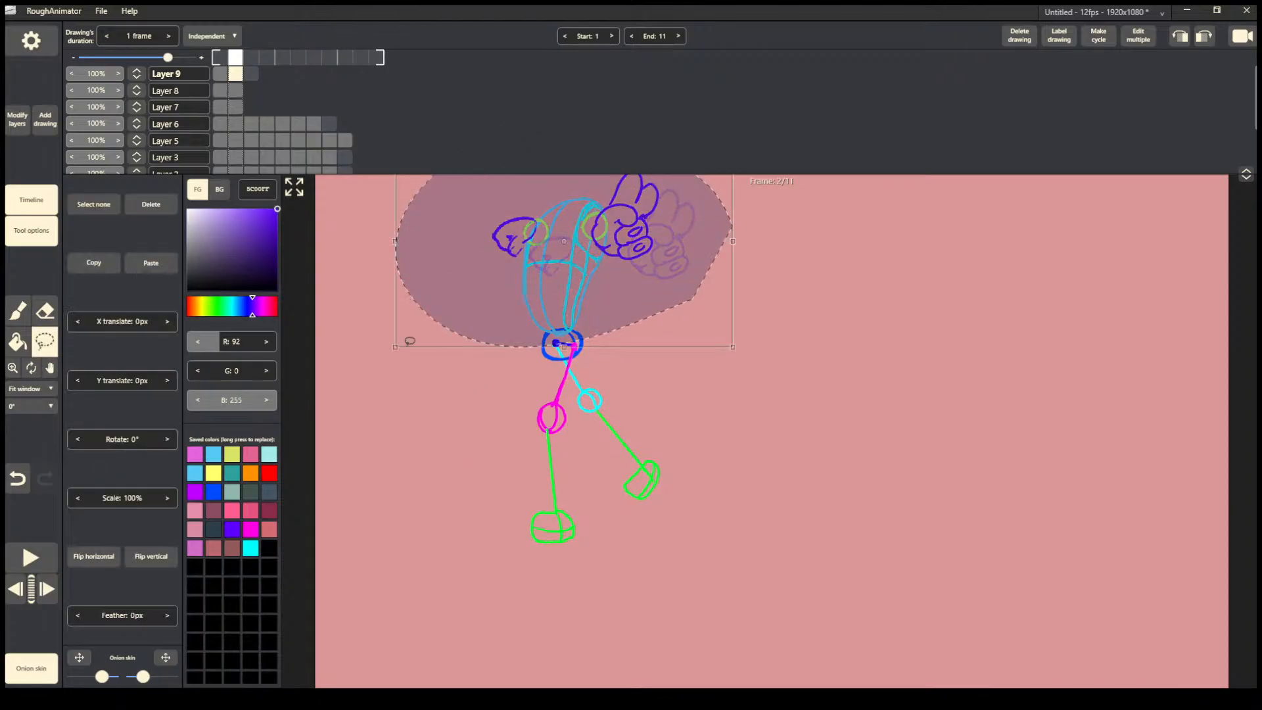
key("Right")
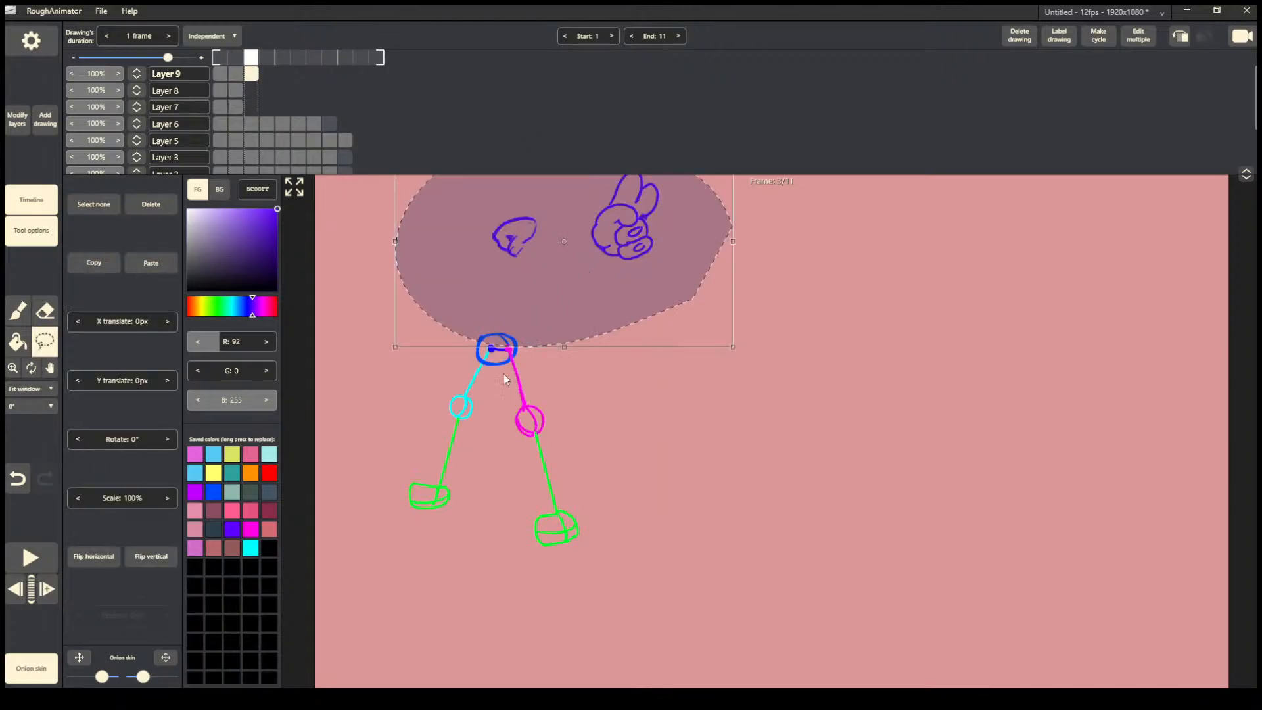
left_click(461, 354)
left_click(236, 90)
mouse_move(642, 188)
left_mouse_down()
mouse_move(473, 276)
mouse_move(695, 221)
left_mouse_up()
key("ctrl+v")
key("ctrl+z")
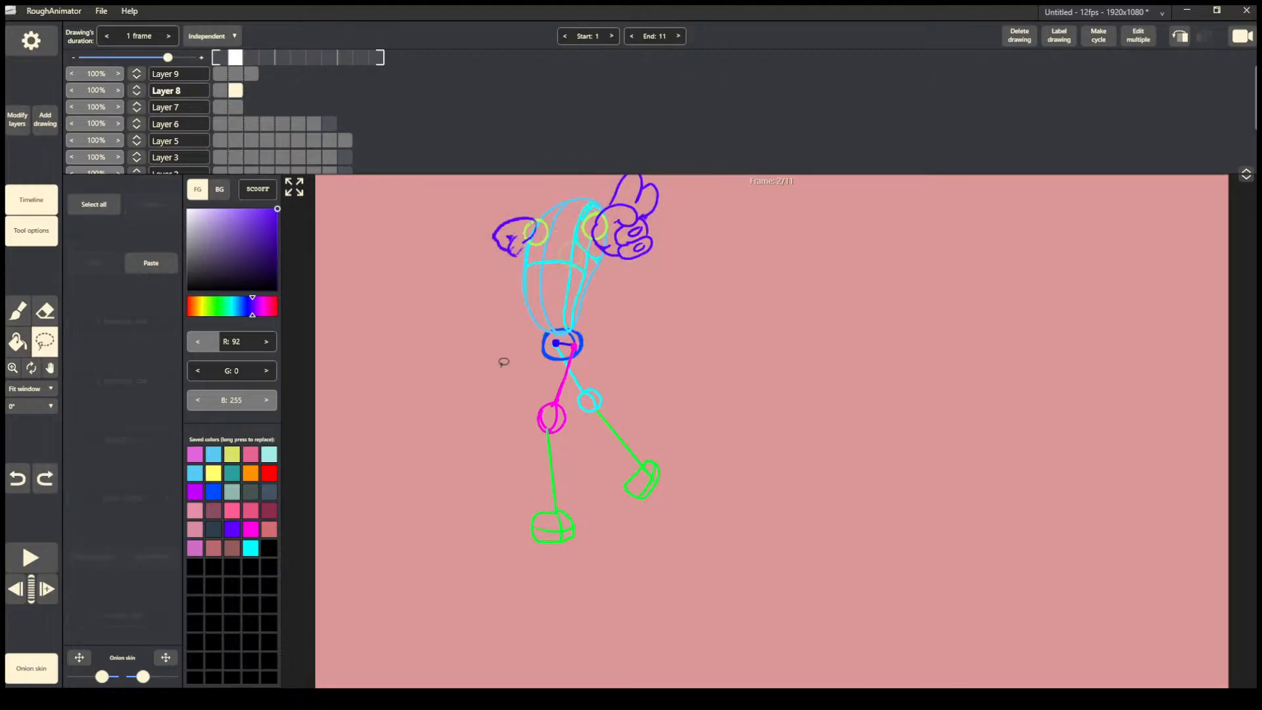
Copy the two light-green shoulder circles from frame 2 of Layer 8 to frame 3.
left_click_drag(625, 206, 617, 287)
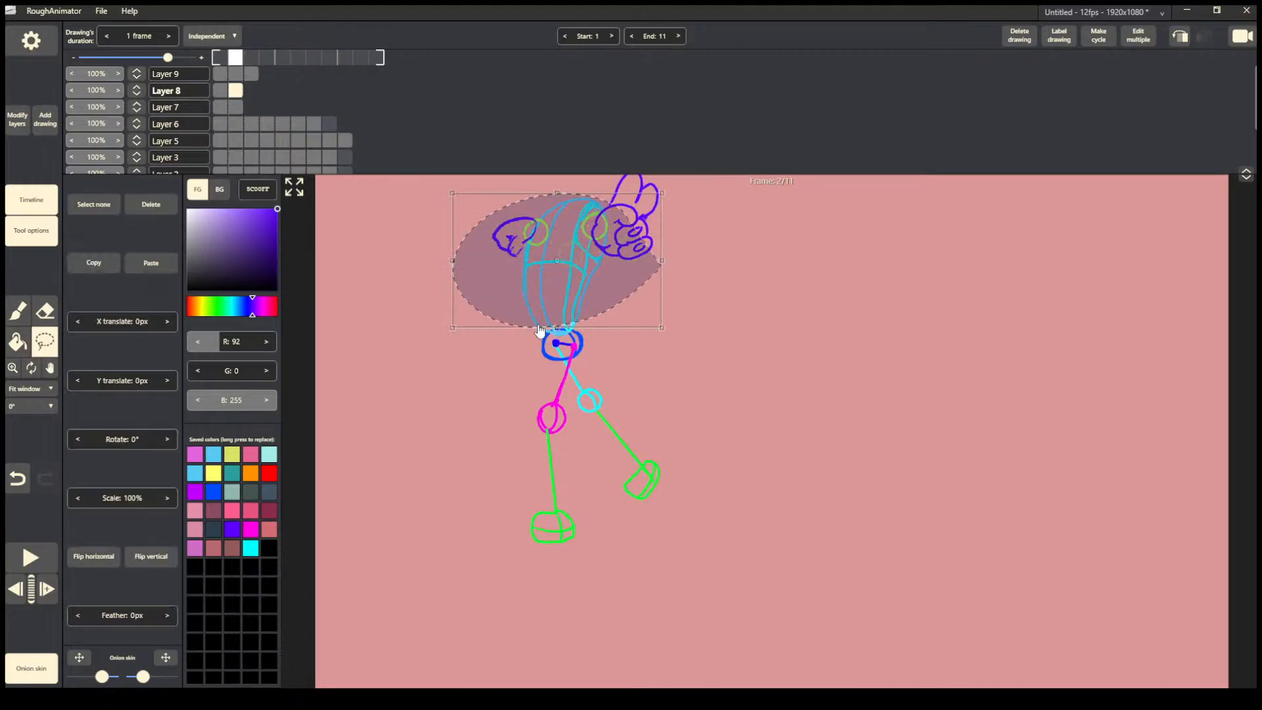
left_click(393, 332)
left_click(250, 91)
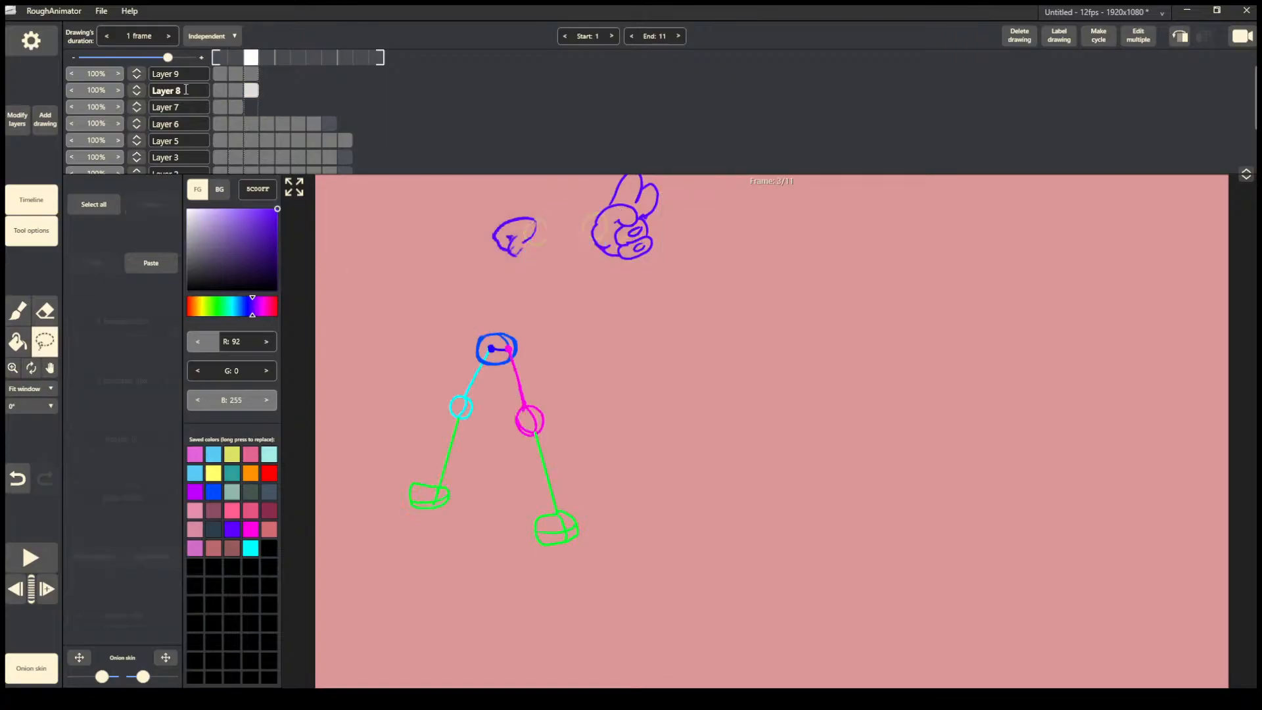
left_click_drag(454, 263, 660, 260)
left_click(412, 426)
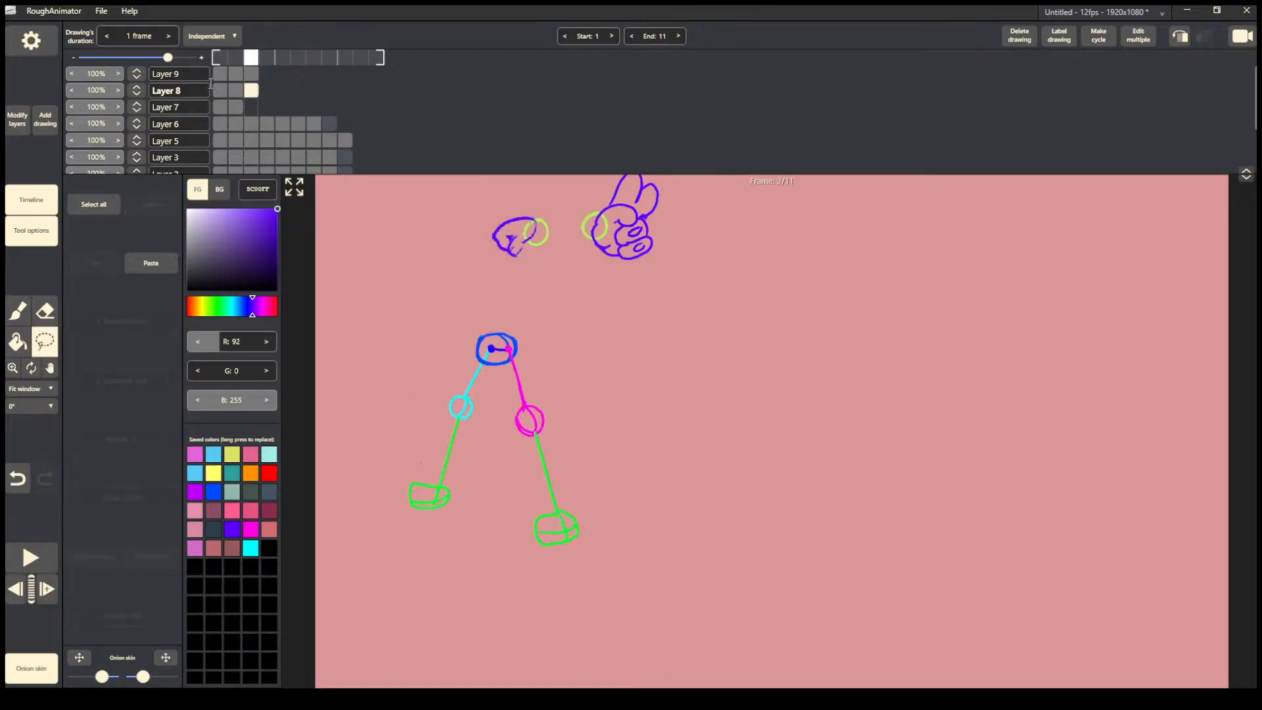
Copy the cyan torso from frame 2 of Layer 7 to frame 3 and shift it left above the blue hips.
left_click(235, 107)
mouse_move(627, 178)
left_mouse_down()
mouse_move(501, 355)
mouse_move(690, 289)
left_mouse_up()
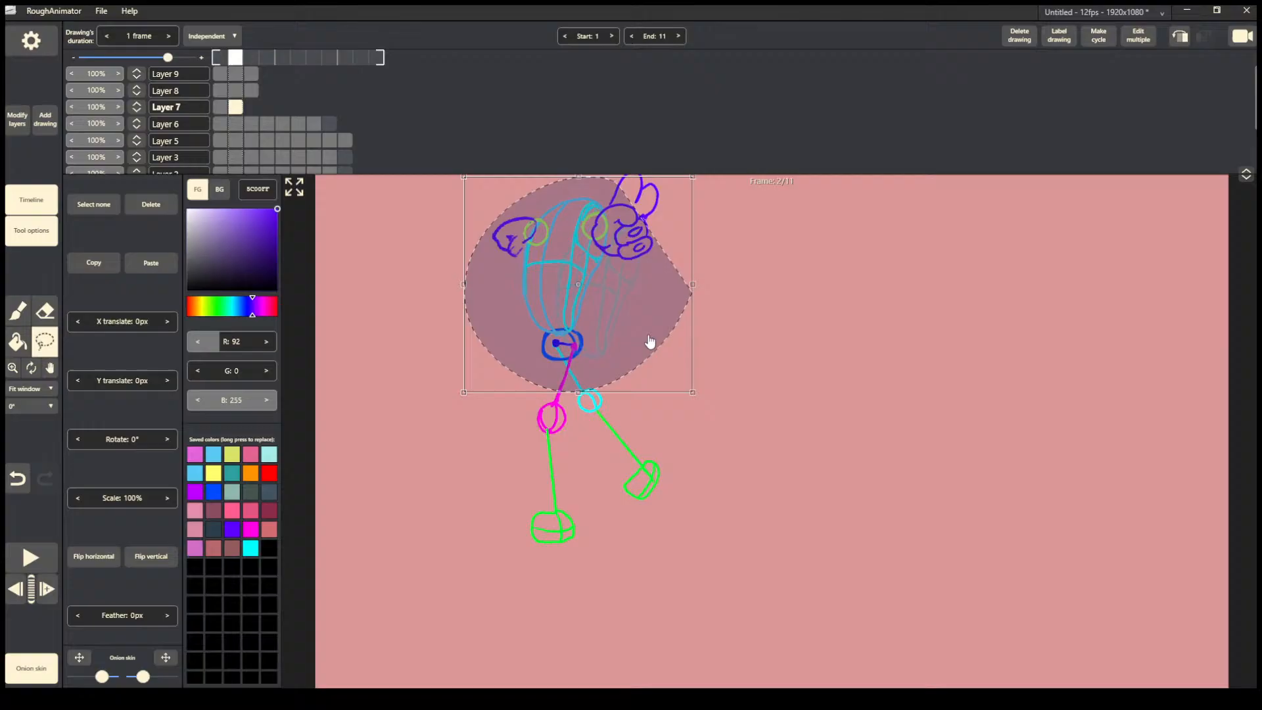
left_click(459, 477)
key("Right")
left_click_drag(631, 181, 687, 290)
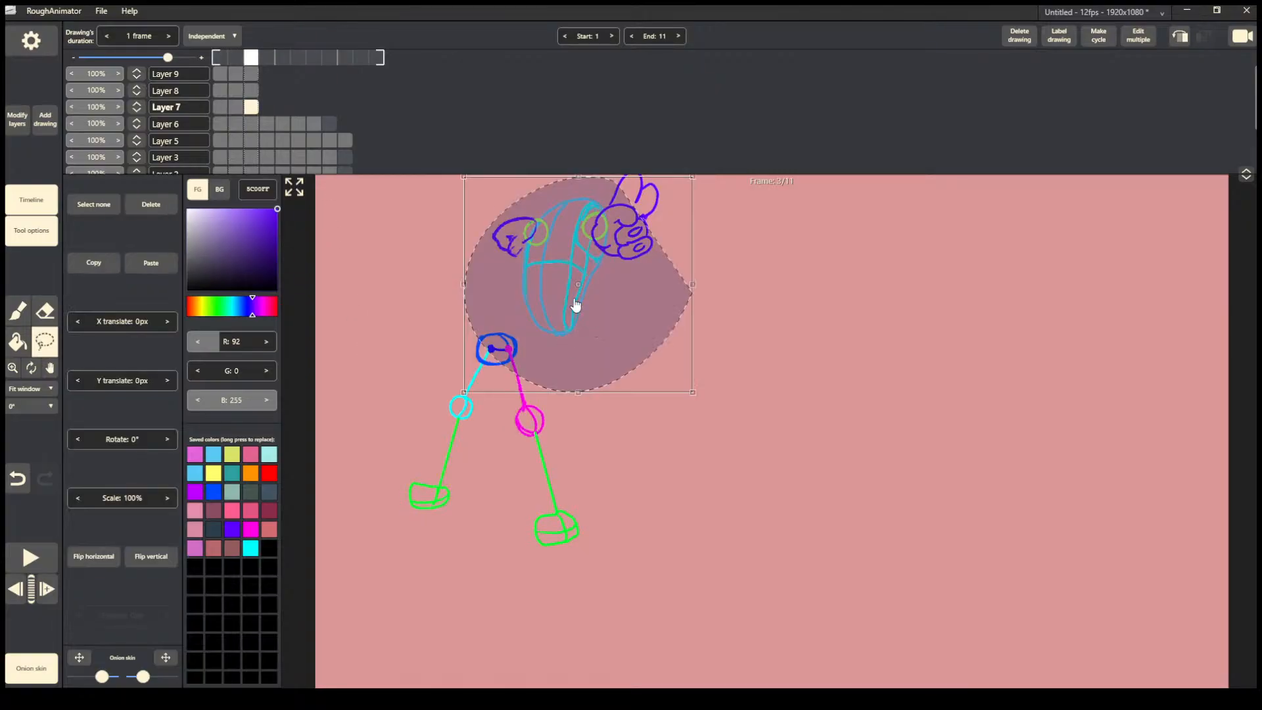
left_click_drag(546, 301, 485, 302)
left_click(533, 408)
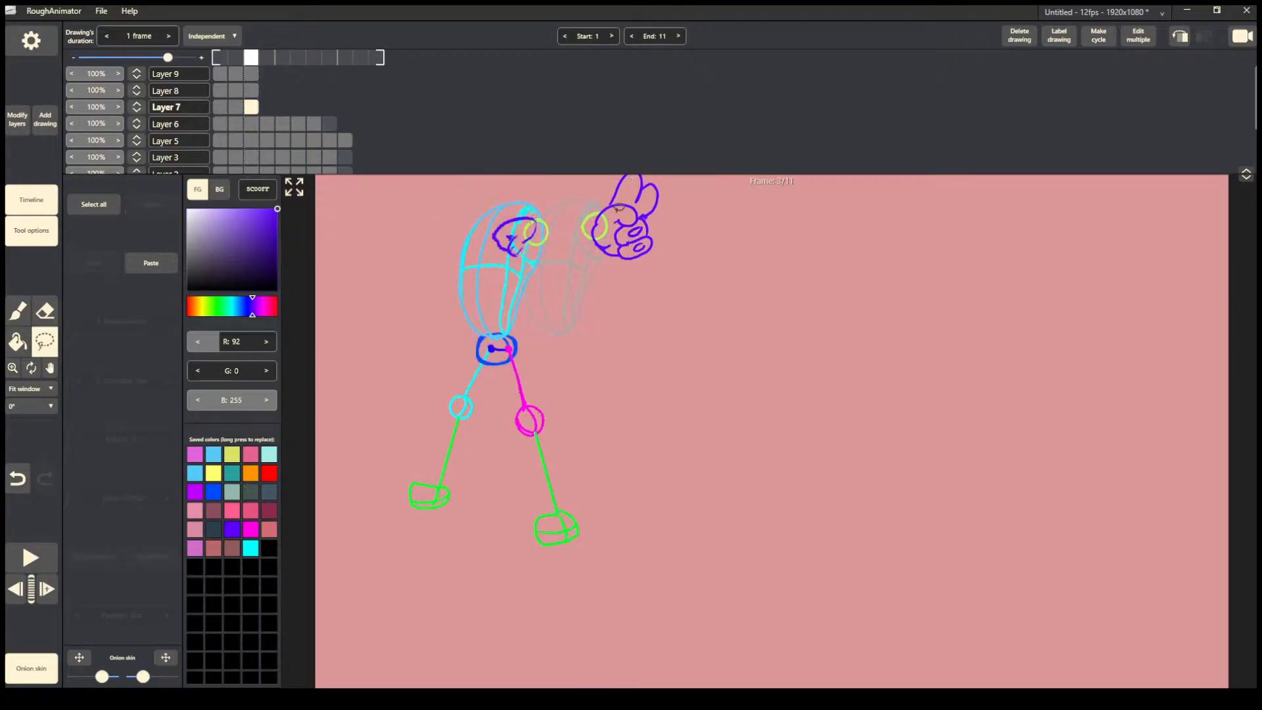
Move both light-green shoulder circles on frame 3 of Layer 8 about 133 px left and 10 px down onto the torso.
left_click(251, 90)
mouse_move(617, 200)
left_mouse_down()
mouse_move(472, 266)
mouse_move(628, 200)
left_mouse_up()
left_click_drag(624, 258, 539, 268)
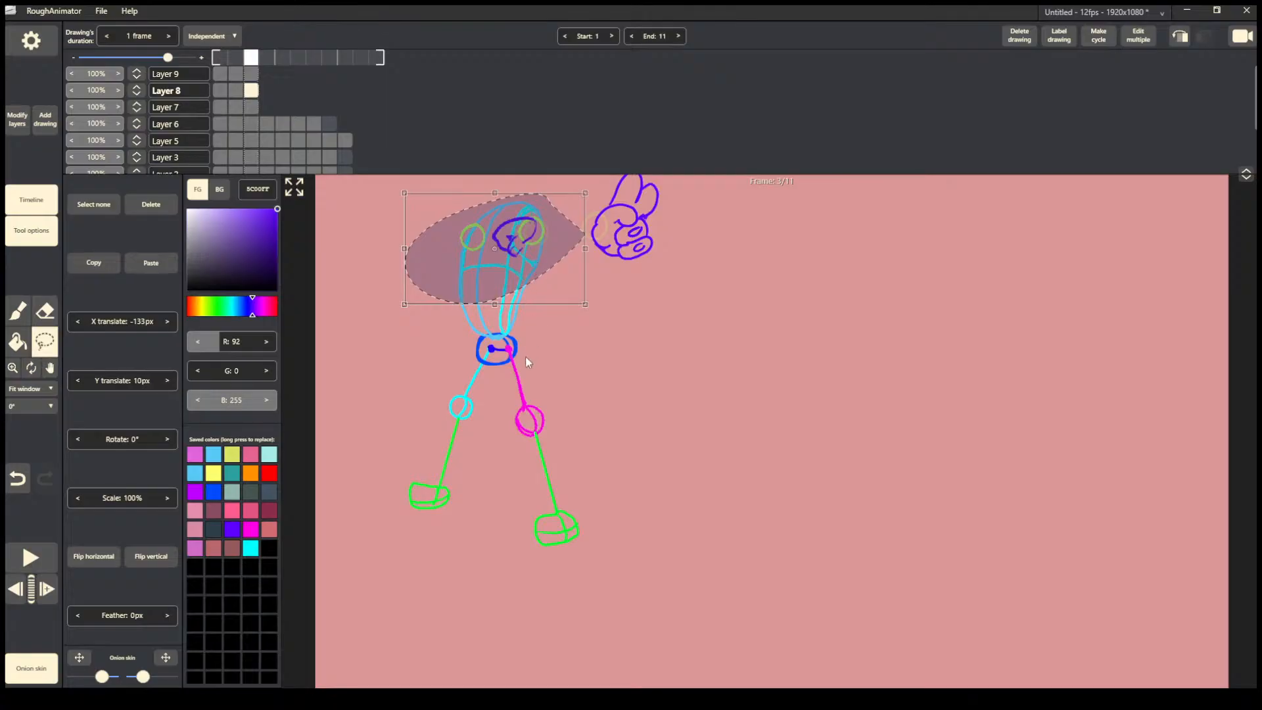
left_click(552, 295)
Move both violet hands on frame 3 of Layer 9 about 128 px left and 10 px down beside the shoulders.
left_click(252, 75)
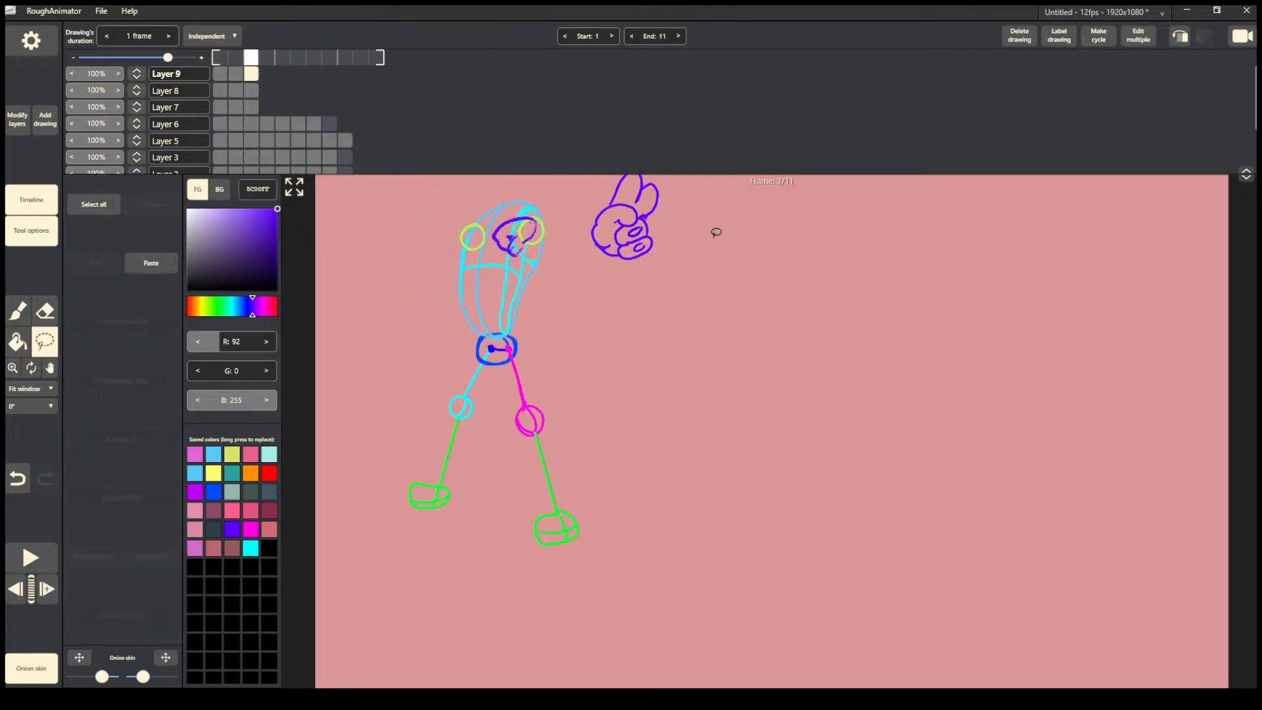
mouse_move(713, 231)
left_mouse_down()
mouse_move(464, 368)
mouse_move(714, 335)
left_mouse_up()
left_click_drag(659, 279, 572, 285)
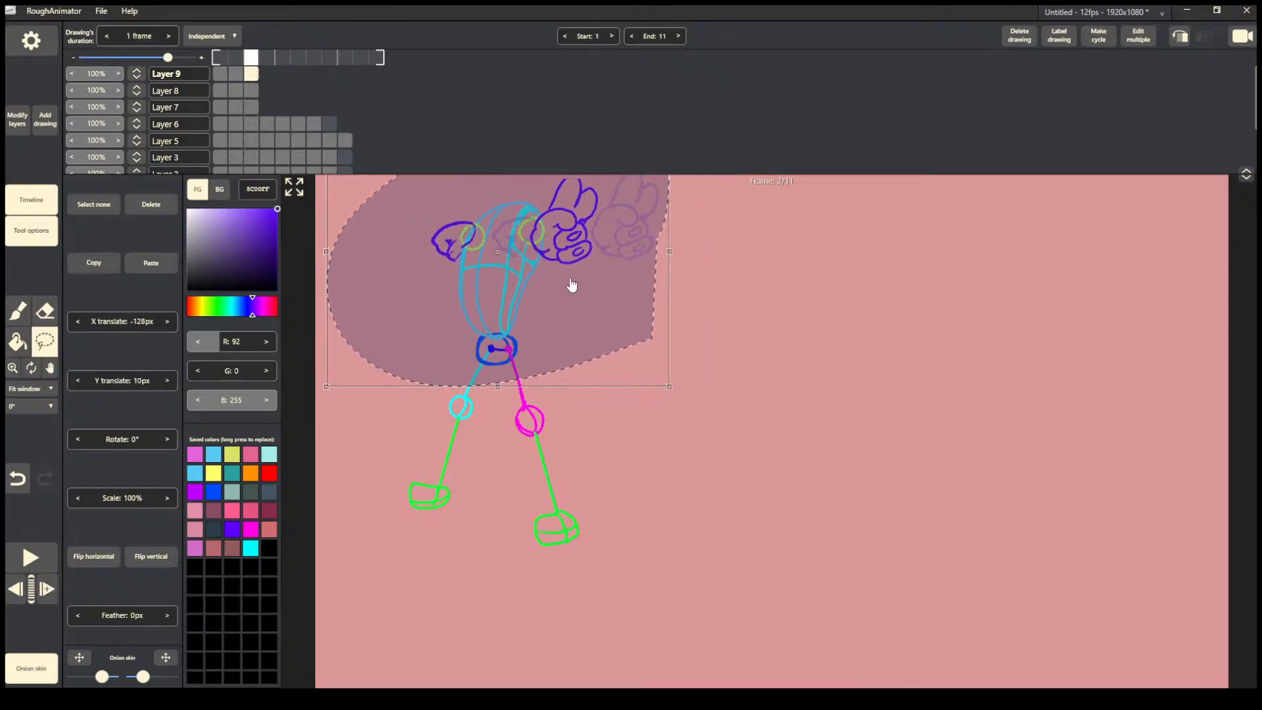
left_click(549, 419)
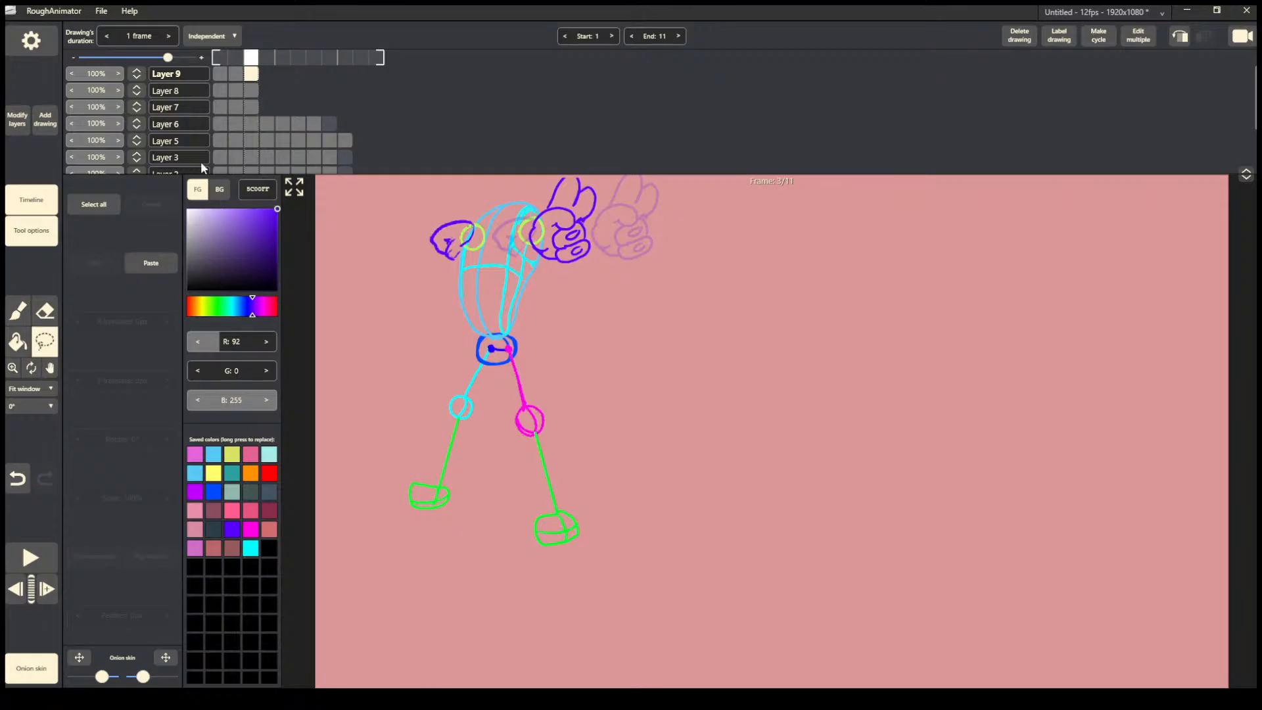
Copy the torso from frame 3 of Layer 7 to frame 4, offset about 28 px left and 9 px down.
left_click(251, 107)
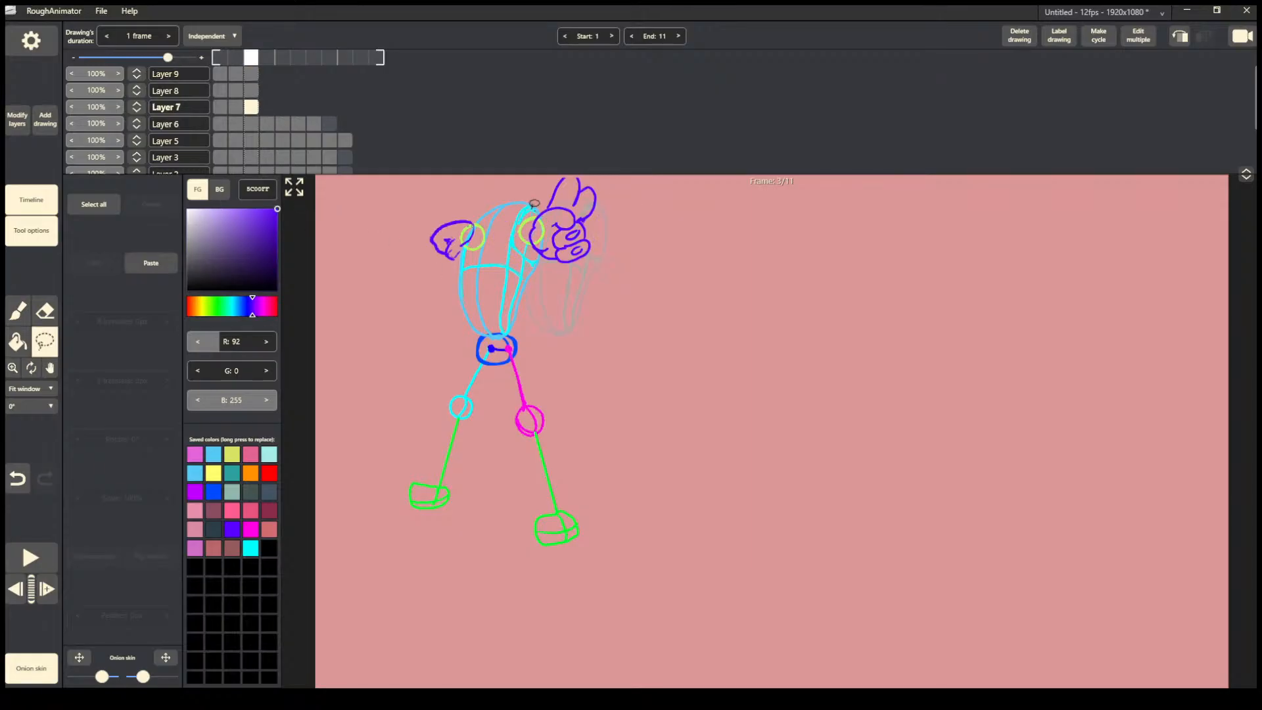
mouse_move(519, 192)
left_mouse_down()
mouse_move(622, 257)
mouse_move(523, 189)
left_mouse_up()
left_click(434, 456)
key("Right")
left_click_drag(519, 188, 526, 183)
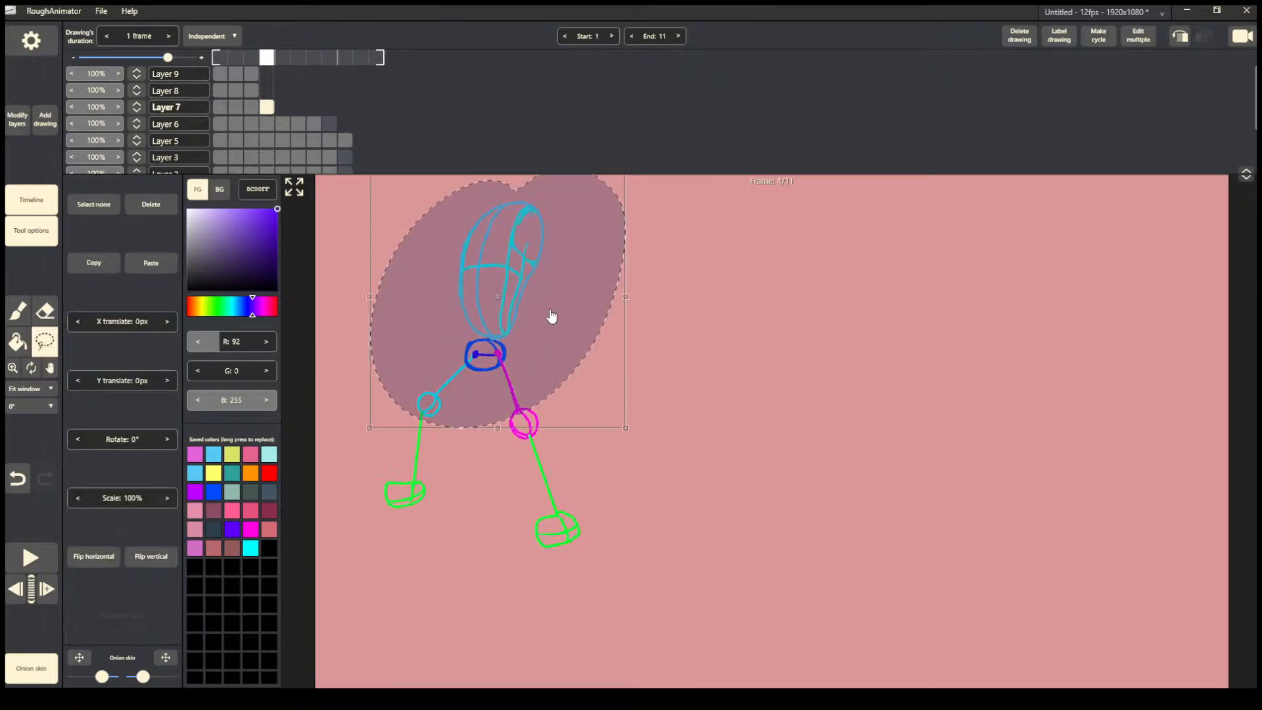
left_click_drag(557, 309, 545, 313)
left_click(513, 450)
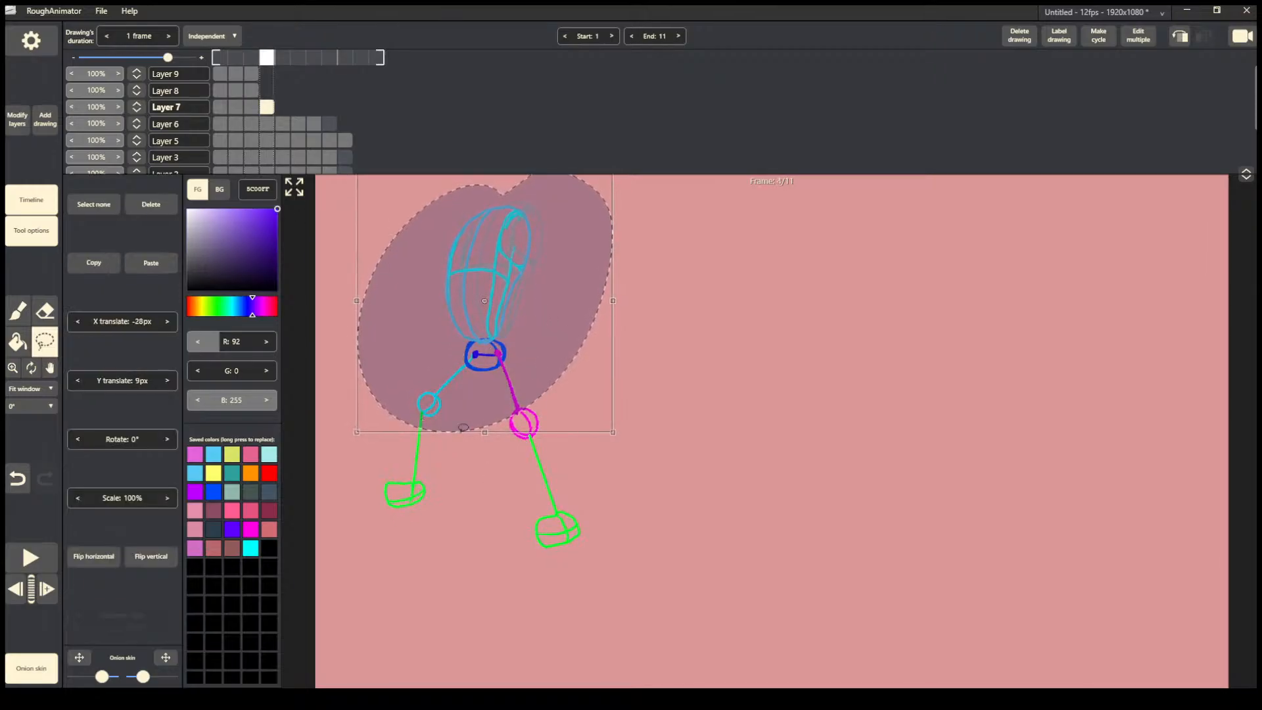
Copy the shoulder circles from frame 3 of Layer 8 to frame 4, offset about 24 px left and 4 px down.
left_click(254, 90)
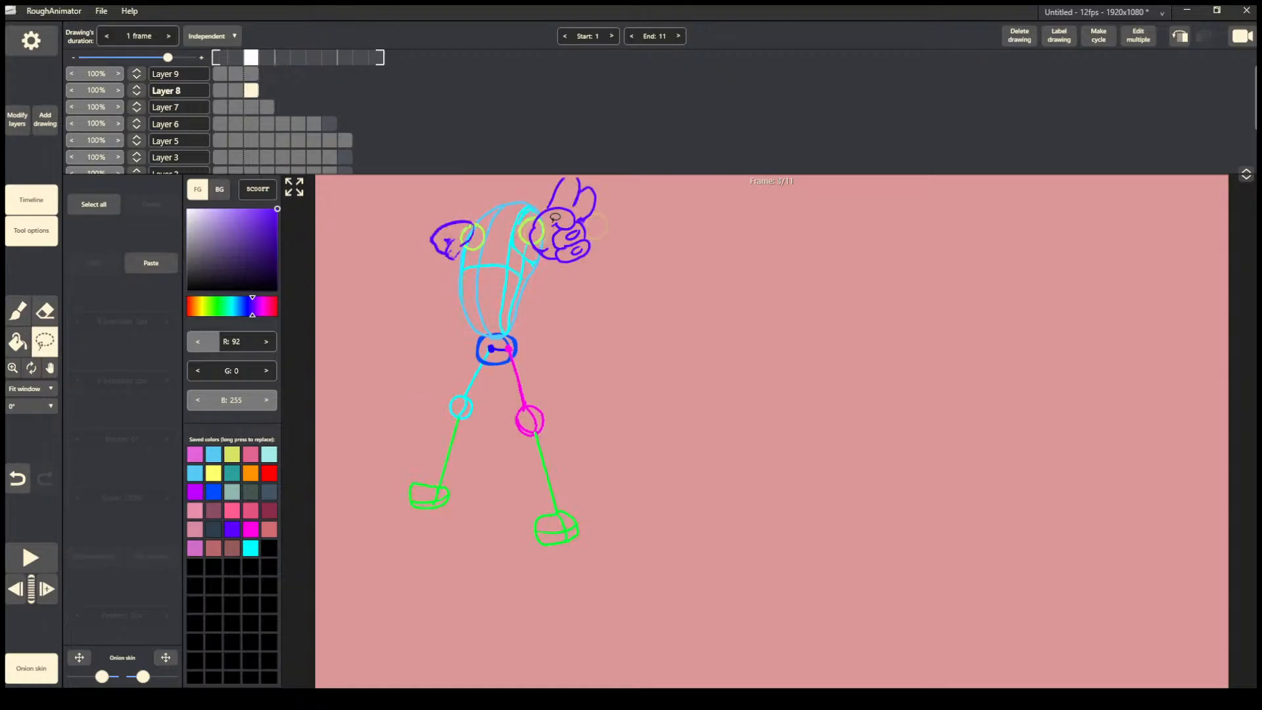
left_click_drag(546, 218, 392, 276)
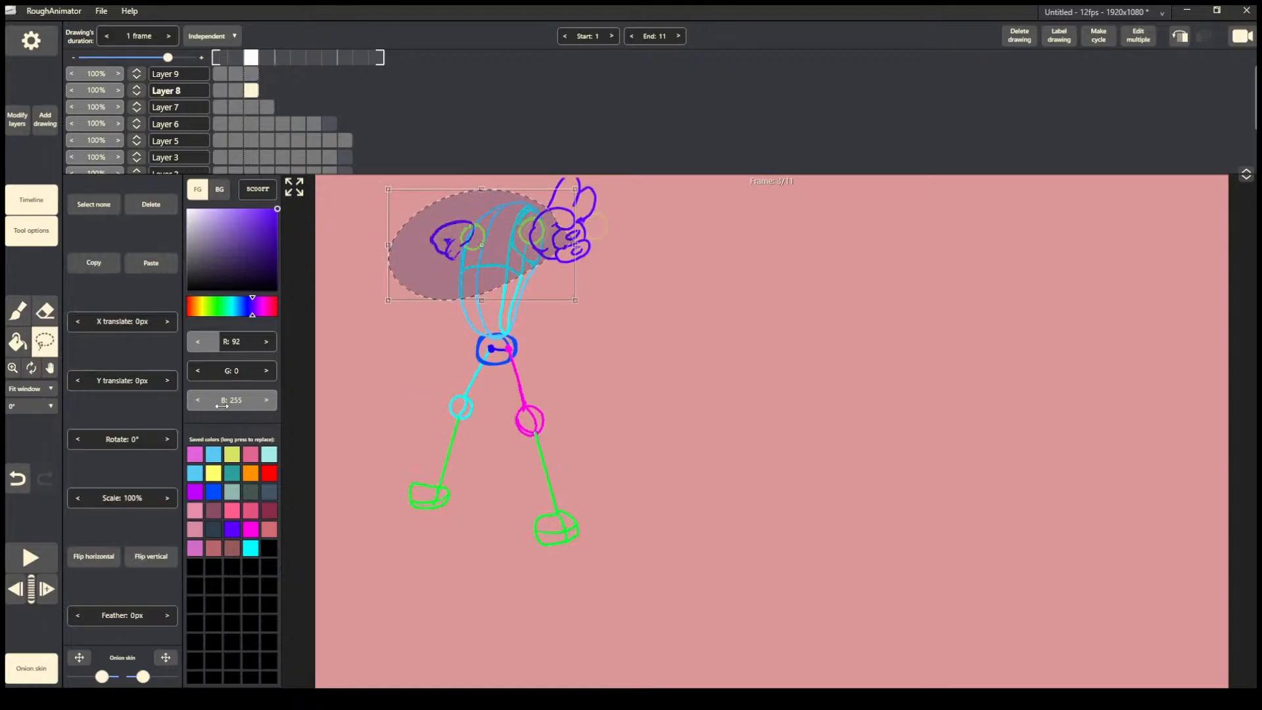
left_click(303, 410)
key("Right")
key("ctrl+v")
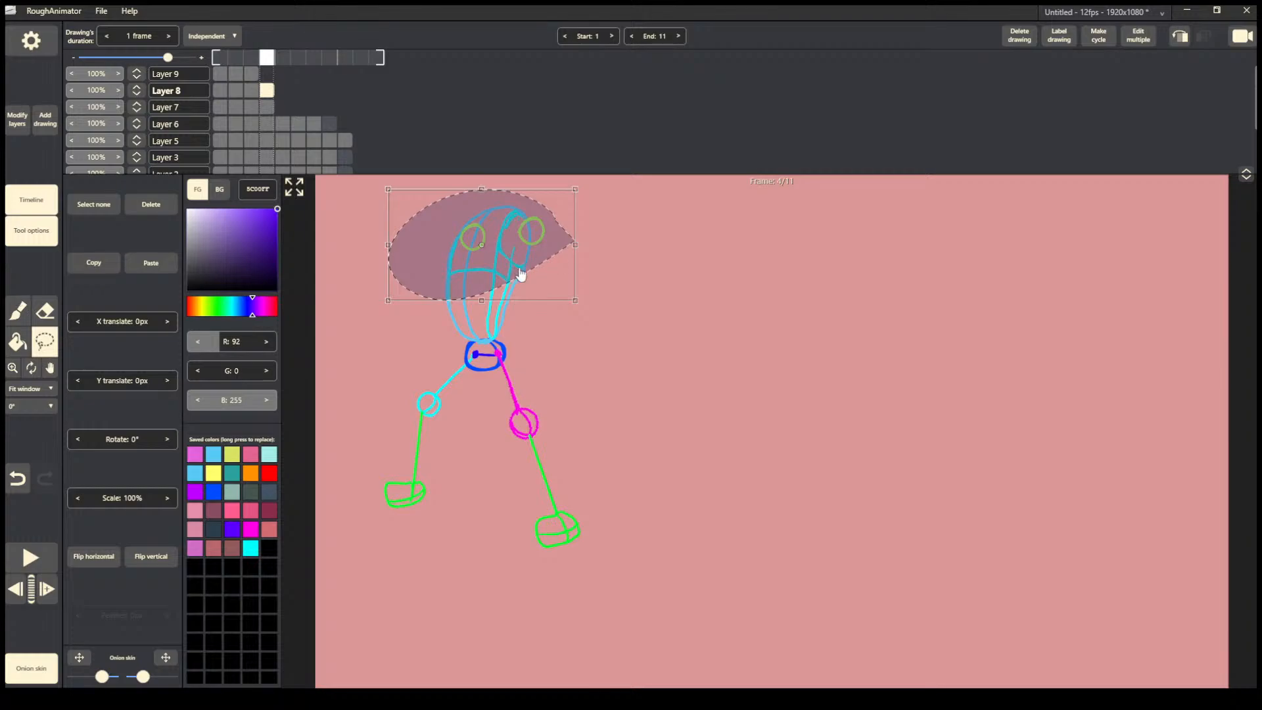
left_click_drag(520, 274, 535, 248)
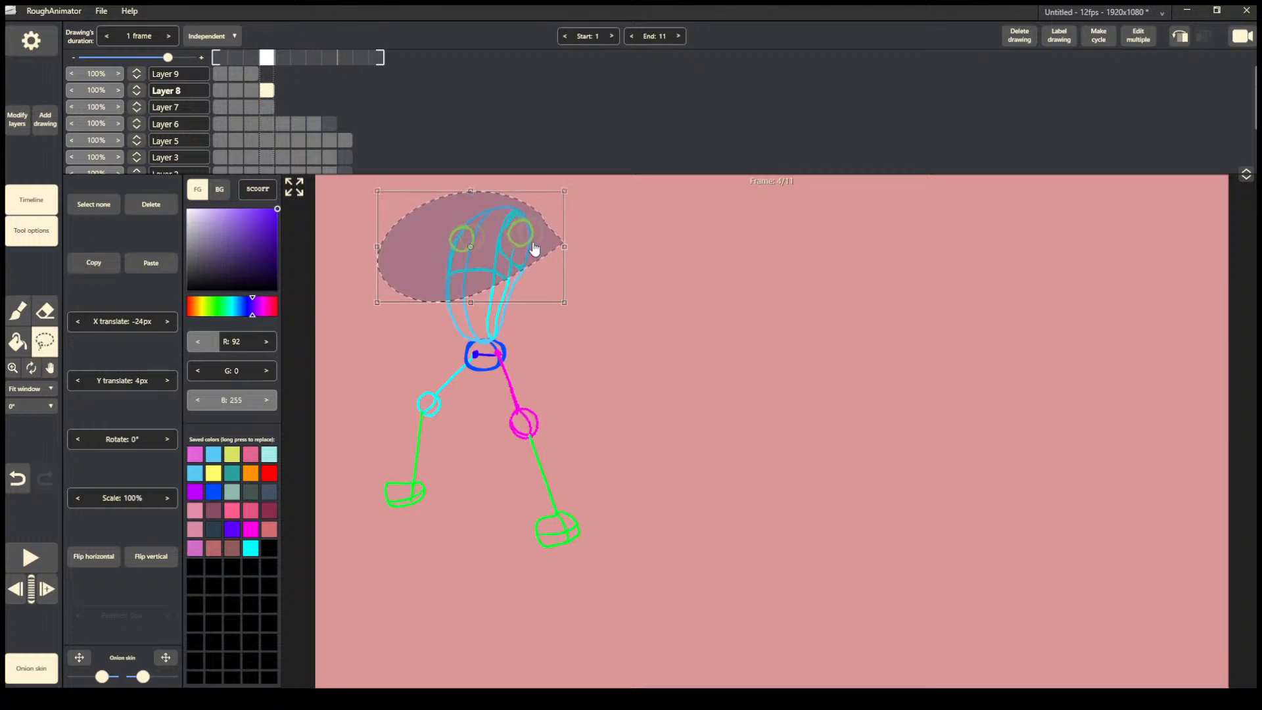
left_click(522, 380)
Copy both violet hands from frame 3 of Layer 9 to frame 4 and shift them slightly left to follow the shoulders.
left_click(252, 74)
mouse_move(657, 202)
left_mouse_down()
mouse_move(358, 247)
mouse_move(631, 381)
left_mouse_up()
left_click(312, 211)
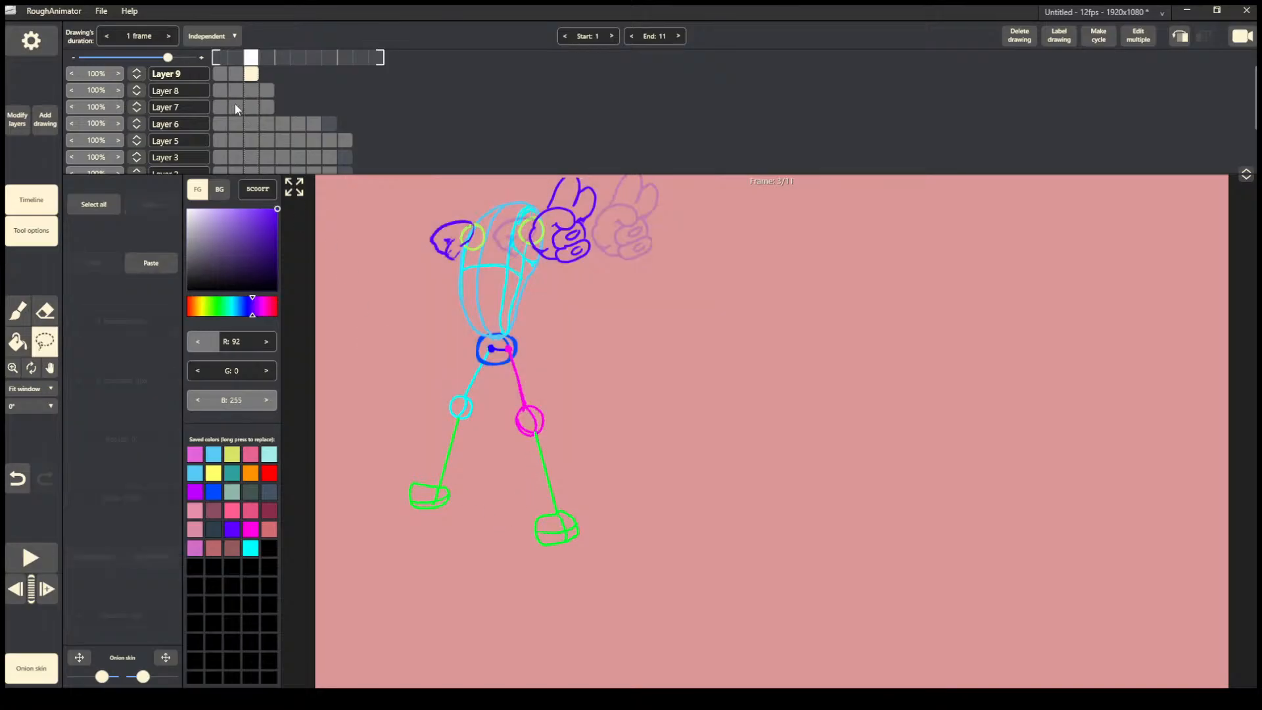
left_click(18, 311)
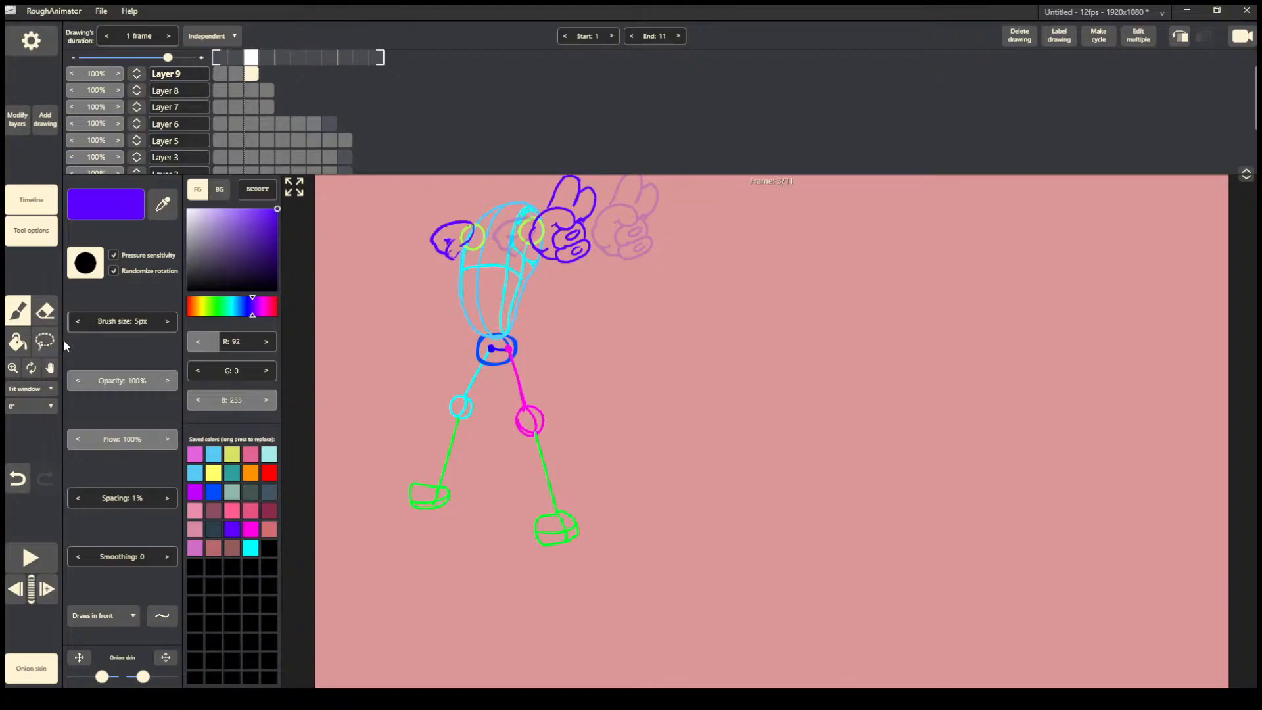
left_click(45, 341)
mouse_move(664, 290)
left_mouse_down()
mouse_move(657, 197)
mouse_move(555, 361)
left_mouse_up()
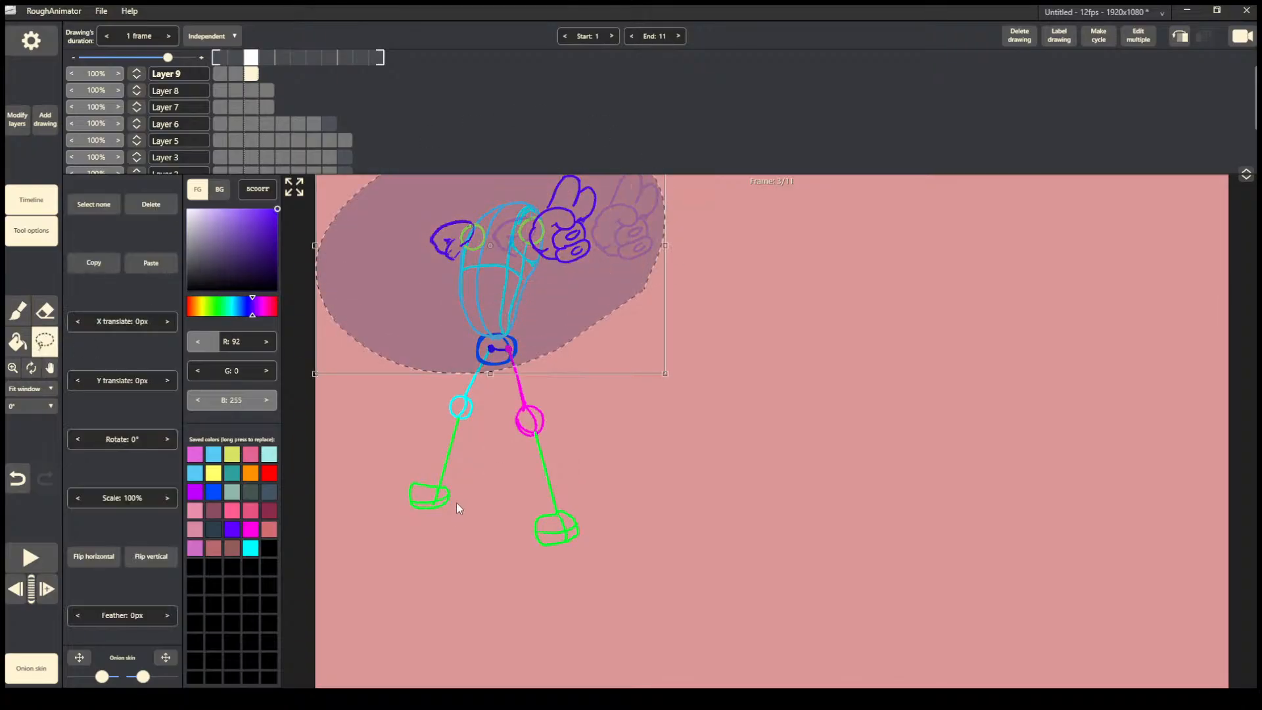
key("Right")
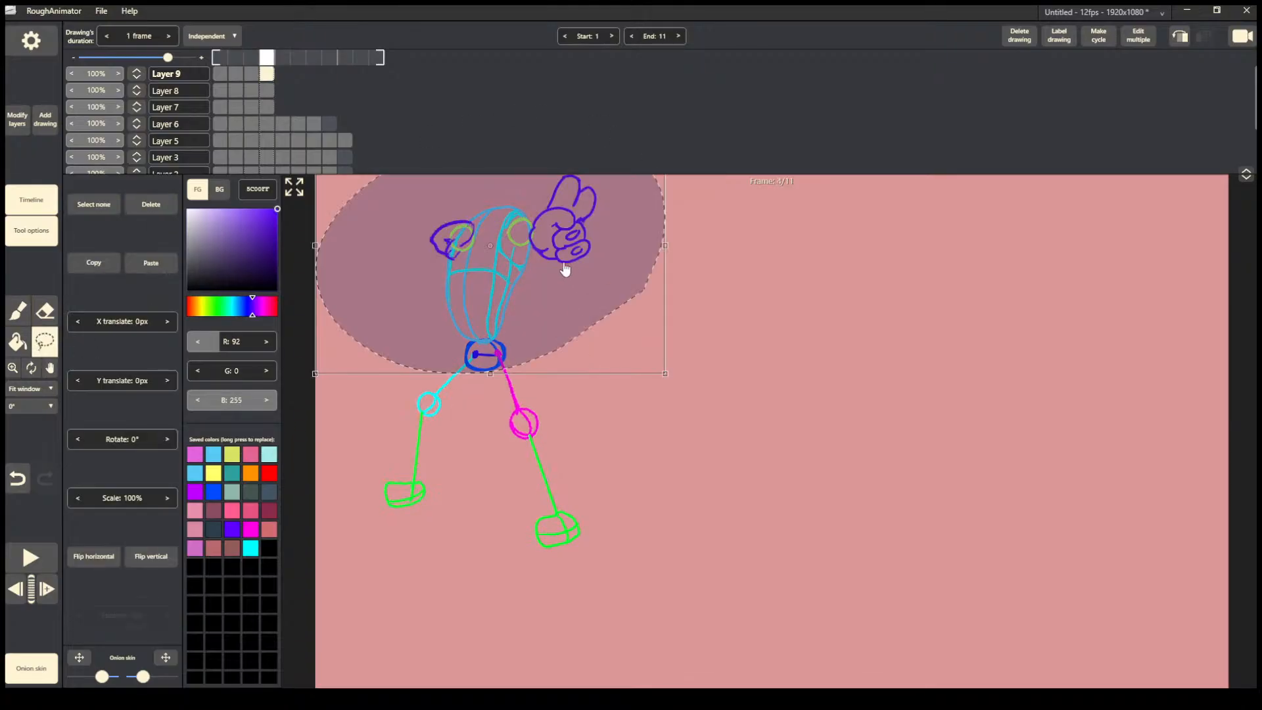
left_click_drag(581, 267, 564, 265)
left_click(539, 438)
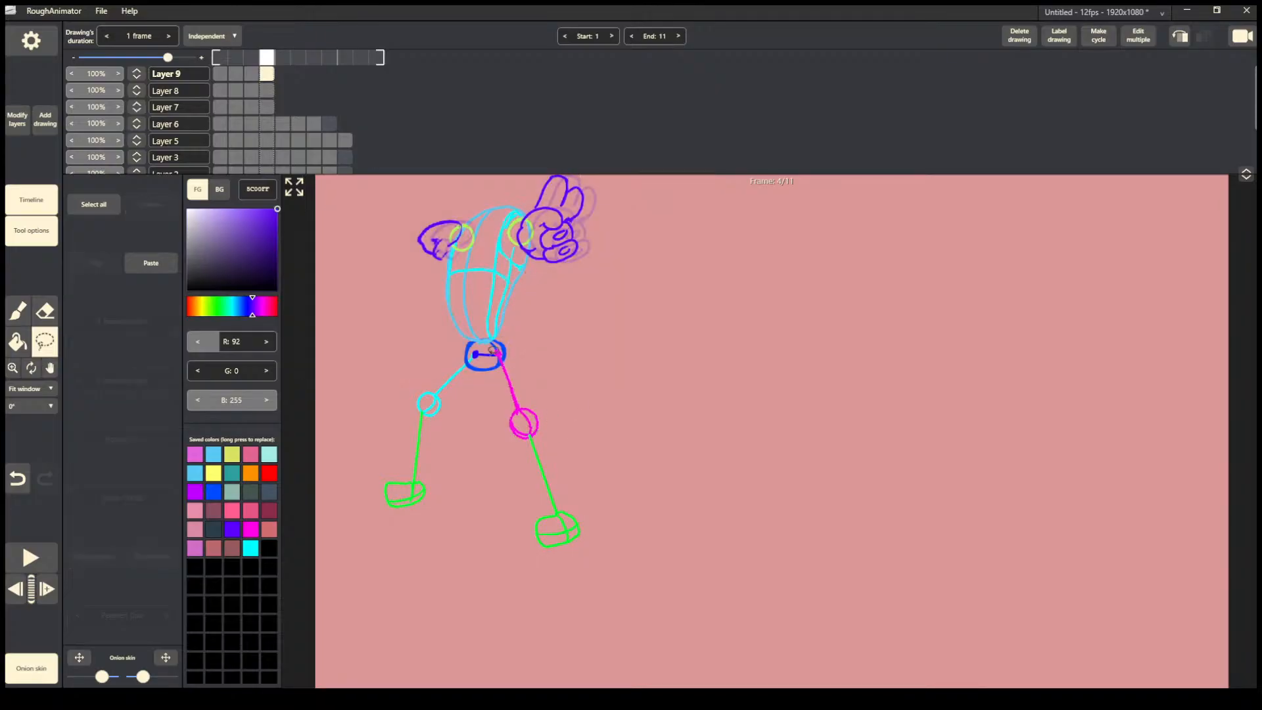
Copy the torso from frame 4 of Layer 7 to a new drawing on frame 5, offset about 51 px left and 23 px down.
left_click(263, 107)
left_click_drag(393, 257, 401, 245)
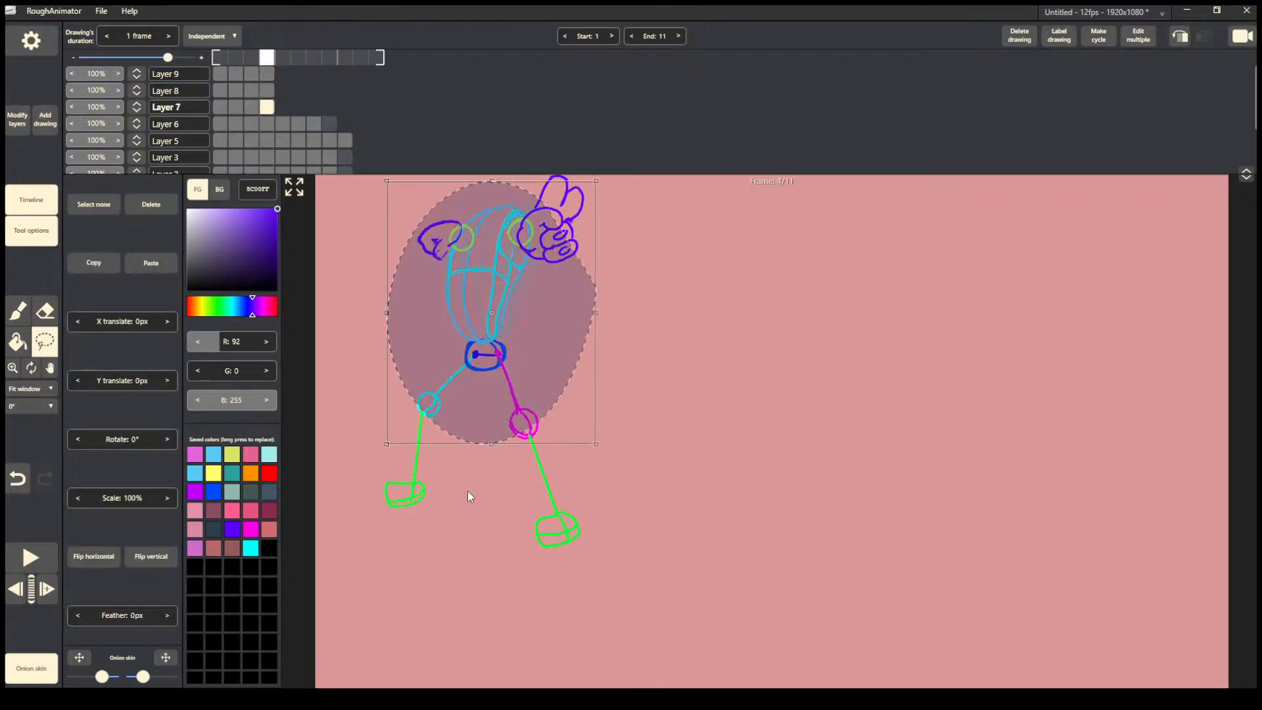
left_click(433, 546)
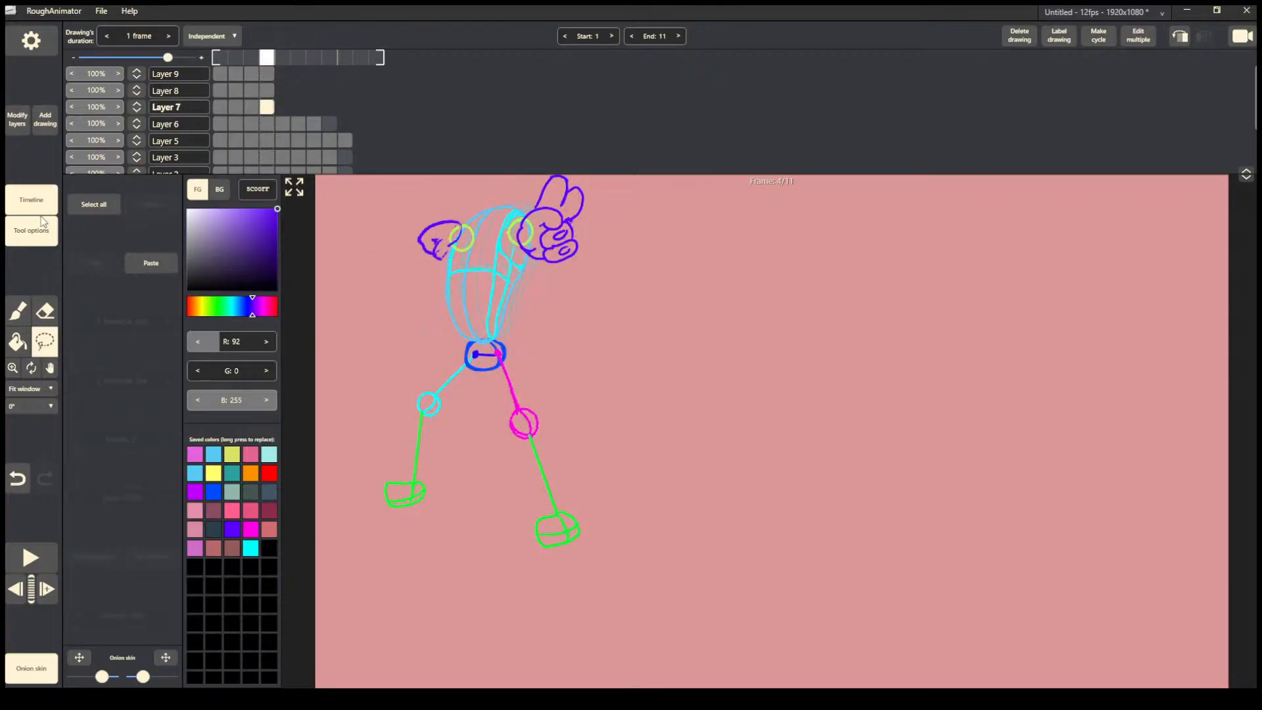
left_click(45, 120)
left_click(150, 263)
mouse_move(528, 315)
left_mouse_down()
mouse_move(505, 323)
mouse_move(513, 339)
left_mouse_up()
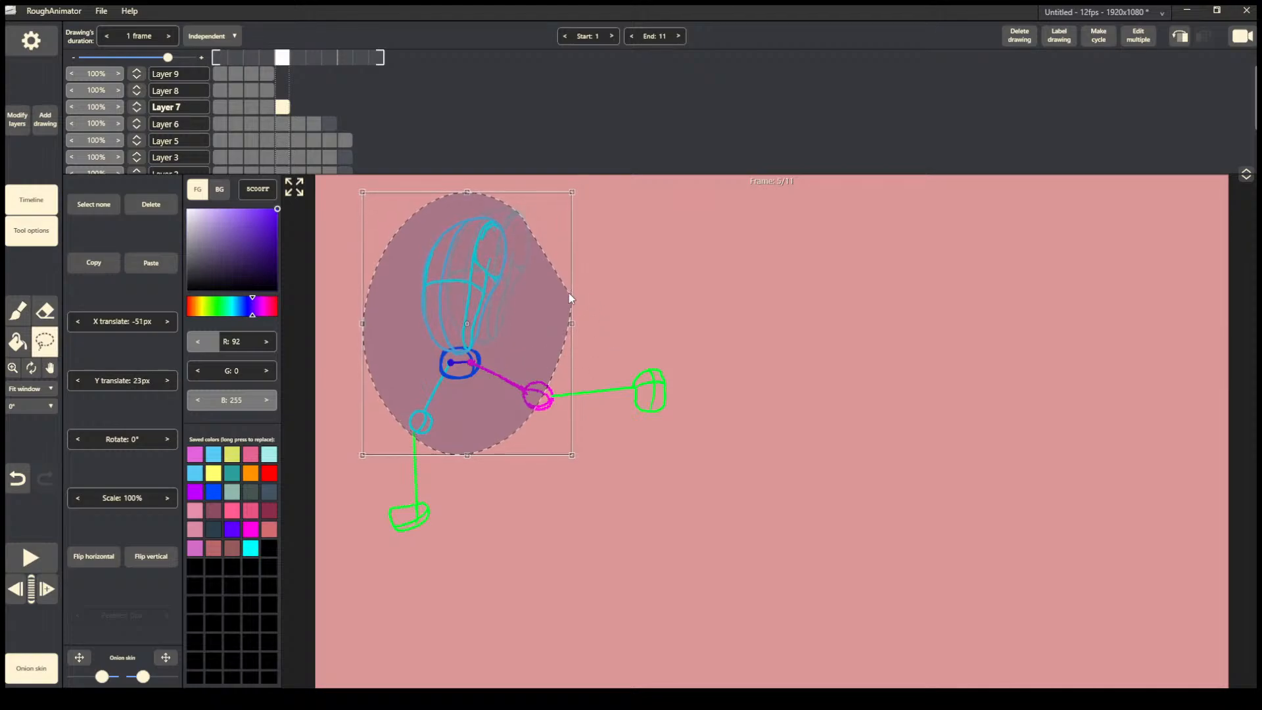
left_click(572, 299)
Copy the shoulder circles from frame 4 of Layer 8 to frame 5, offset about 57 px left and 28 px down.
left_click(266, 90)
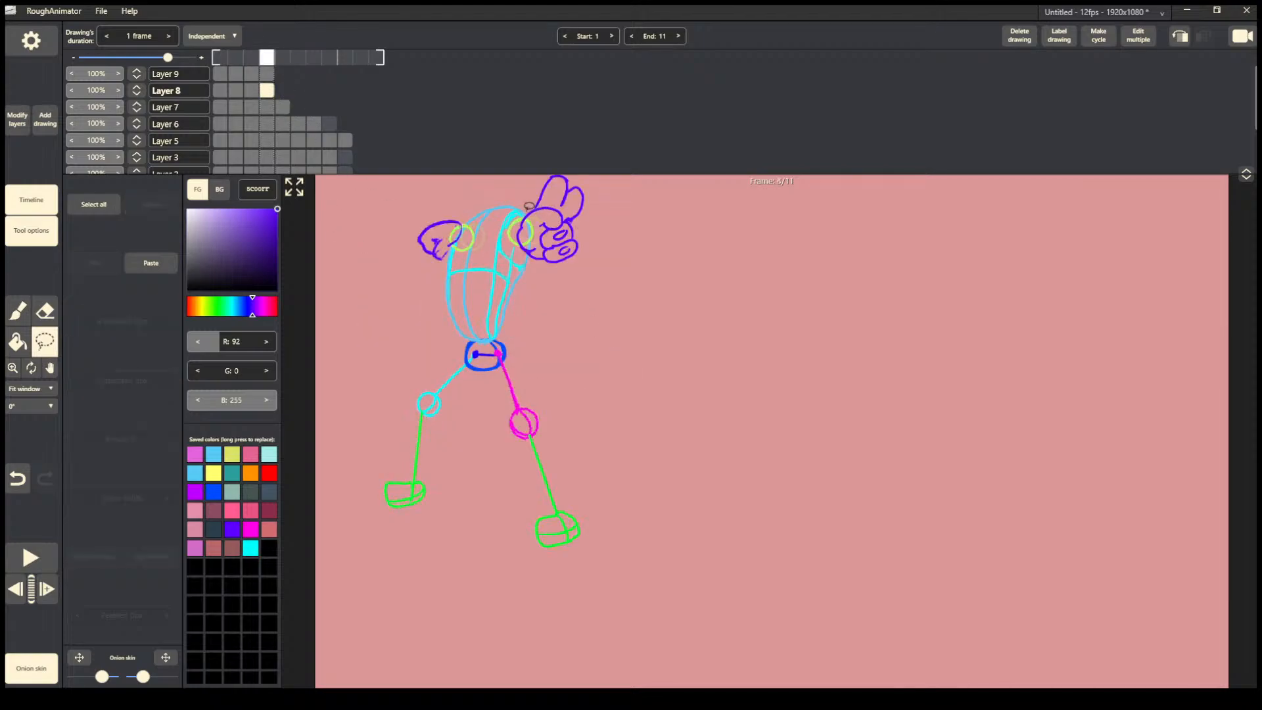
mouse_move(554, 210)
left_mouse_down()
mouse_move(414, 217)
mouse_move(502, 297)
left_mouse_up()
left_click(409, 384)
key("Right")
left_click_drag(404, 282, 411, 292)
mouse_move(509, 245)
left_mouse_down()
mouse_move(479, 259)
mouse_move(497, 254)
left_mouse_up()
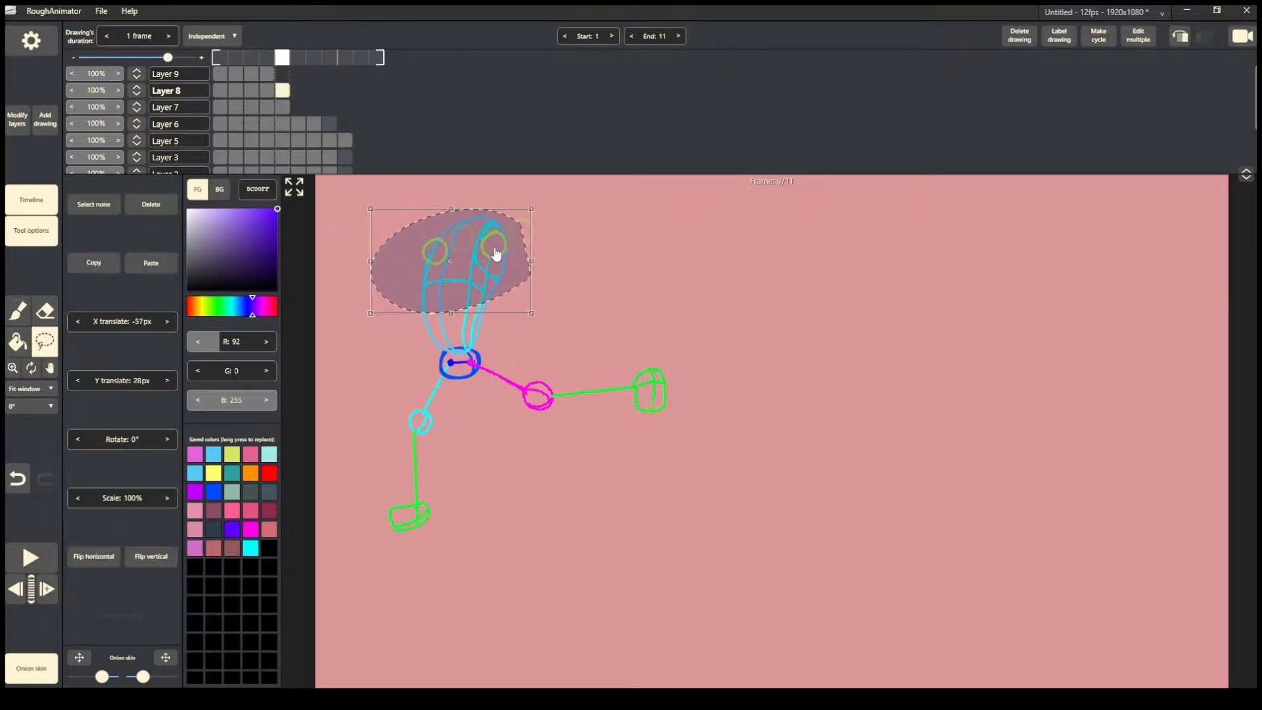
left_click(475, 393)
Copy both violet hands from frame 4 of Layer 9 to frame 5, offset about 57 px left and 35 px down.
left_click(270, 79)
mouse_move(641, 216)
left_mouse_down()
mouse_move(556, 168)
mouse_move(690, 328)
left_mouse_up()
left_click(426, 499)
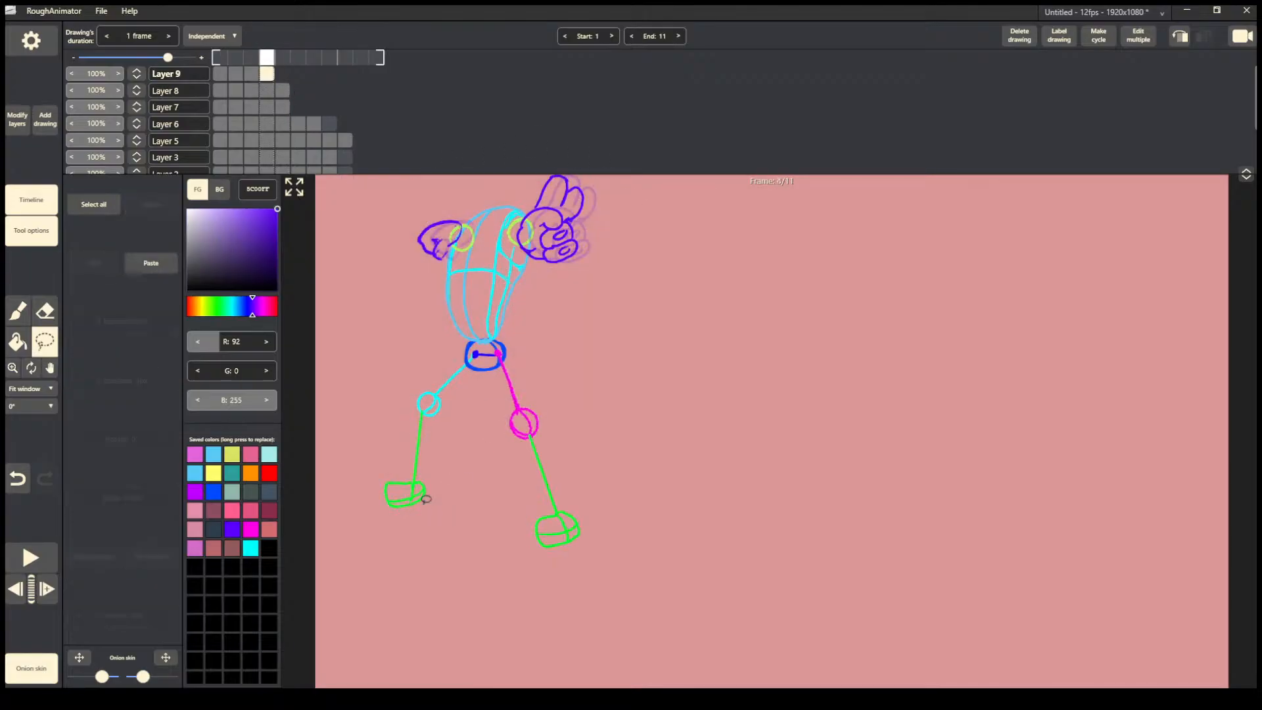
key("Right")
key("ctrl+v")
left_click_drag(562, 272, 539, 286)
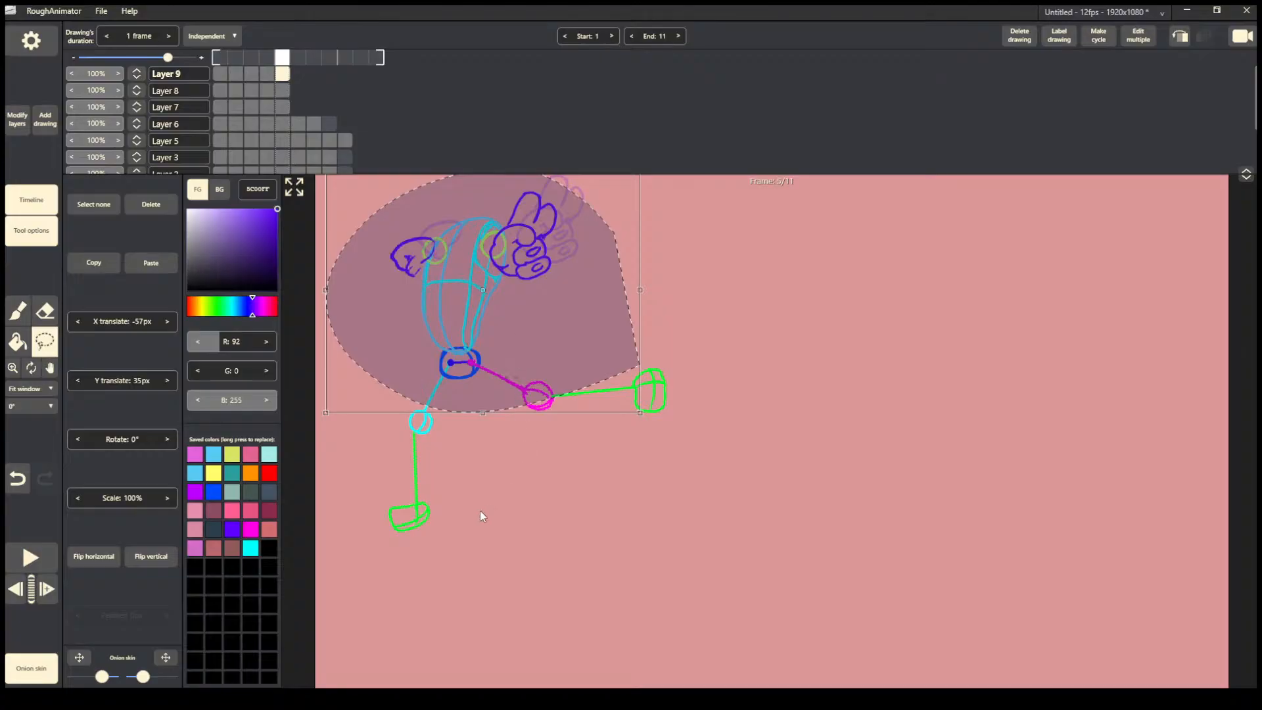
left_click(443, 511)
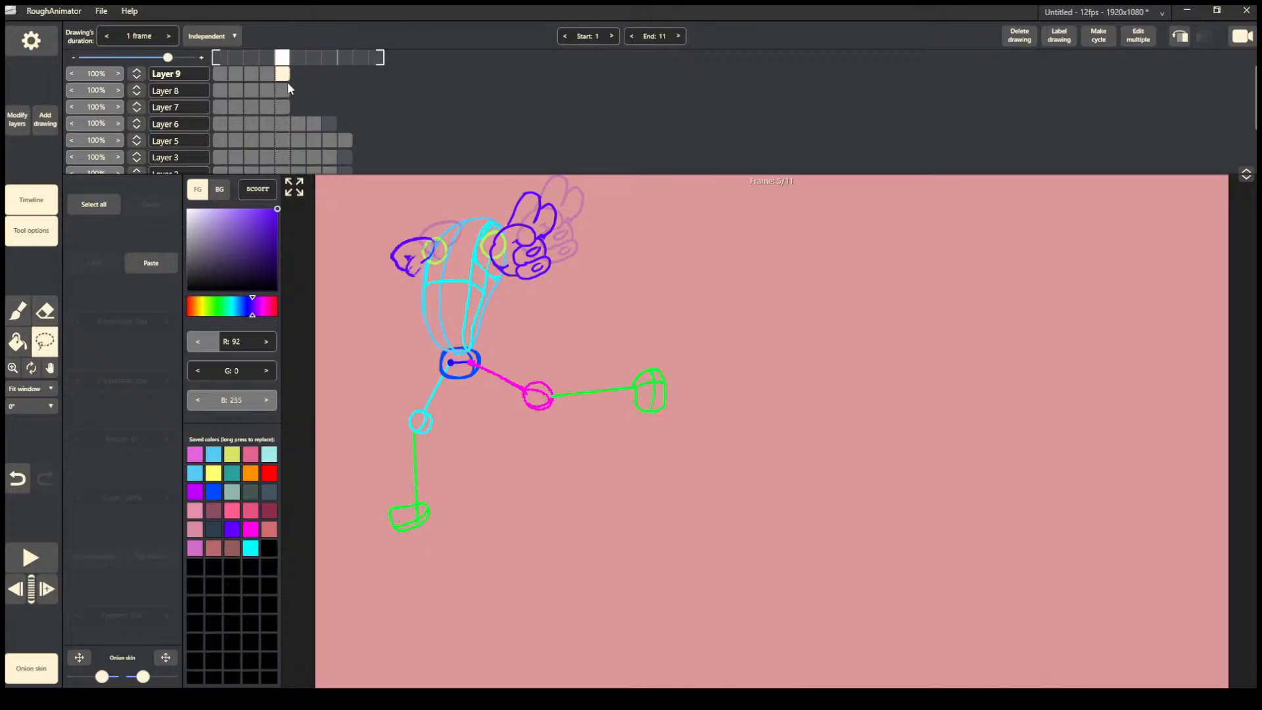
Copy the torso from frame 5 of Layer 7 to frame 6, offset about 58 px left and 19 px up.
left_click(274, 108)
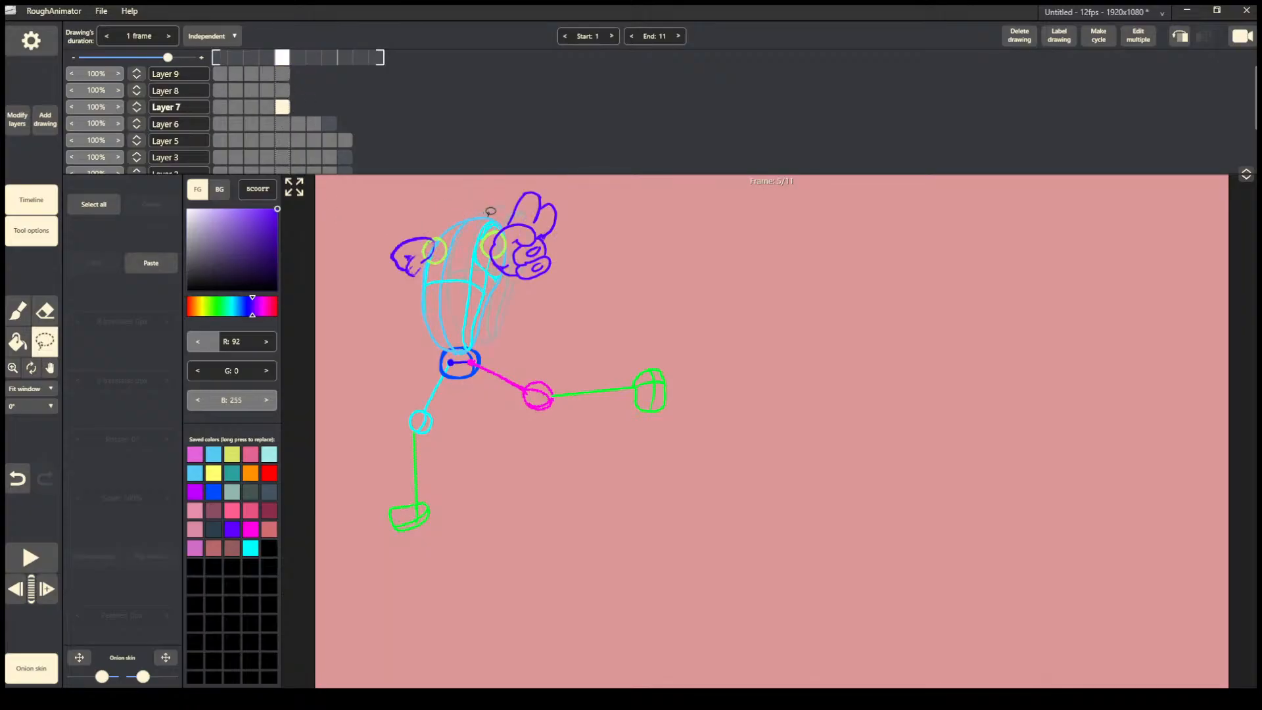
mouse_move(511, 197)
left_mouse_down()
mouse_move(354, 313)
mouse_move(619, 276)
left_mouse_up()
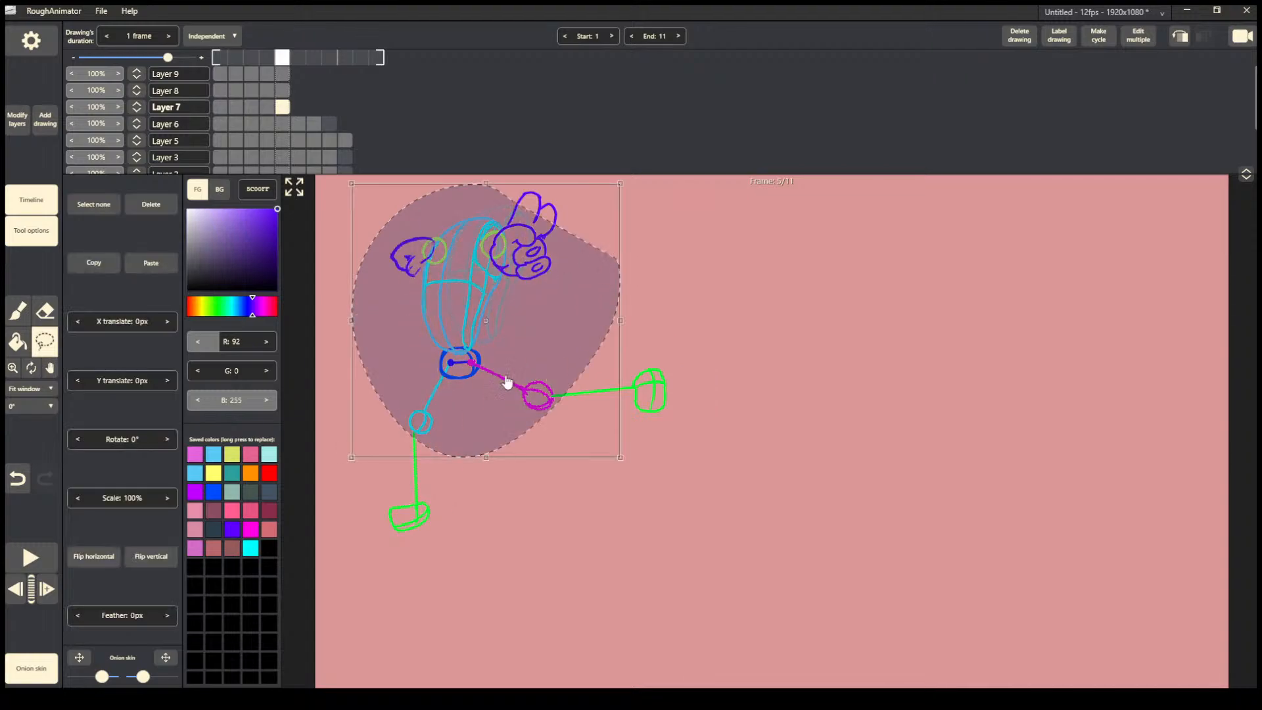
left_click(431, 528)
key("Right")
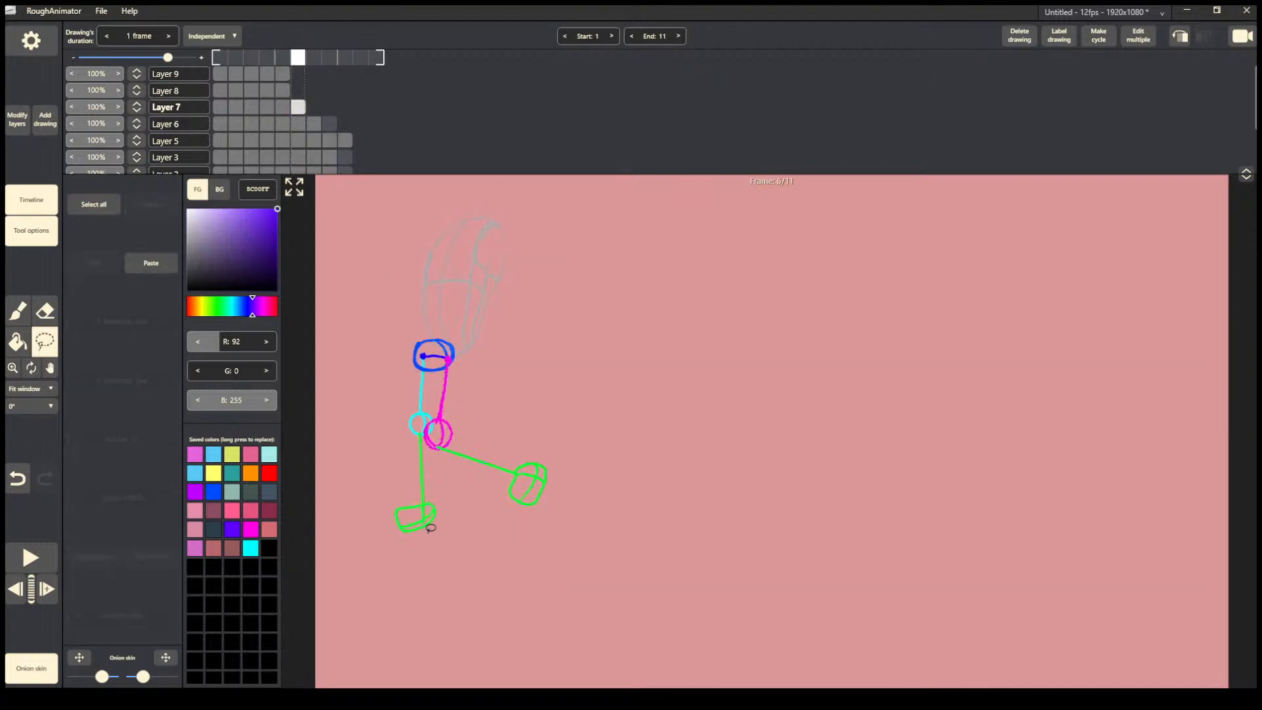
key("ctrl+v")
left_click_drag(477, 277, 465, 281)
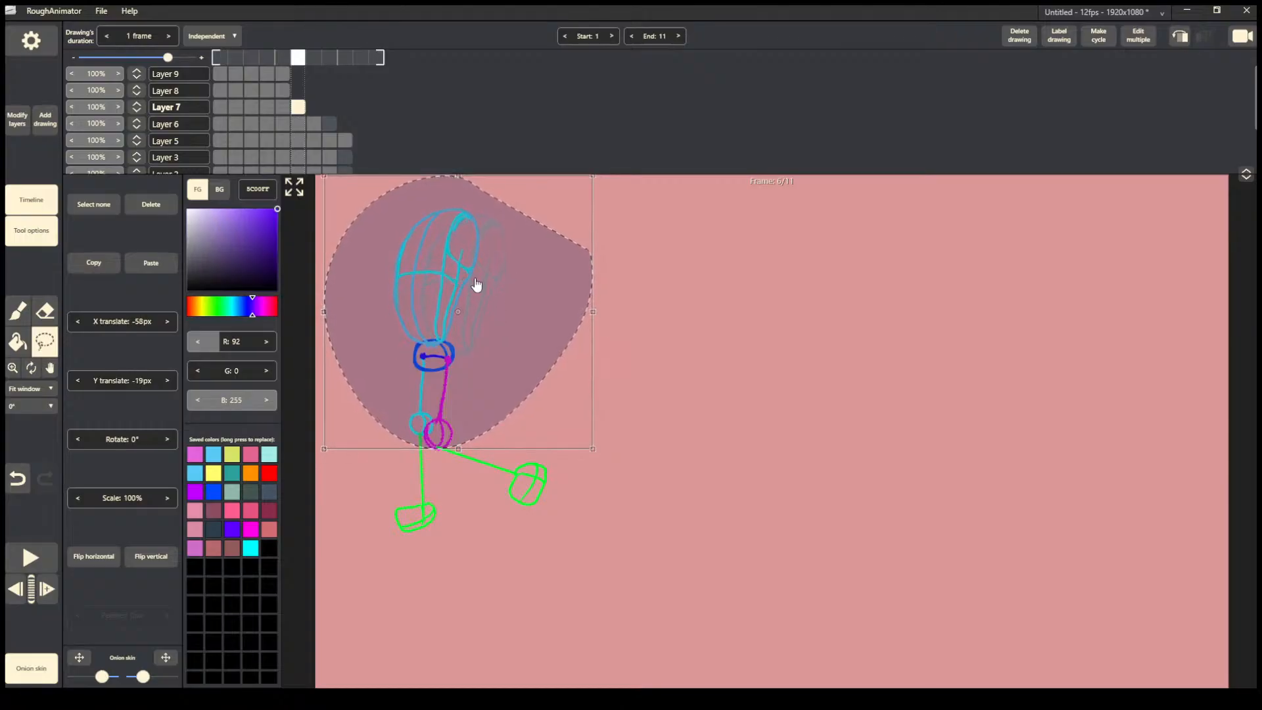
left_click(618, 377)
Copy the shoulder circles from frame 5 of Layer 8 to frame 6, offset about 58 px left and 18 px up.
left_click(282, 90)
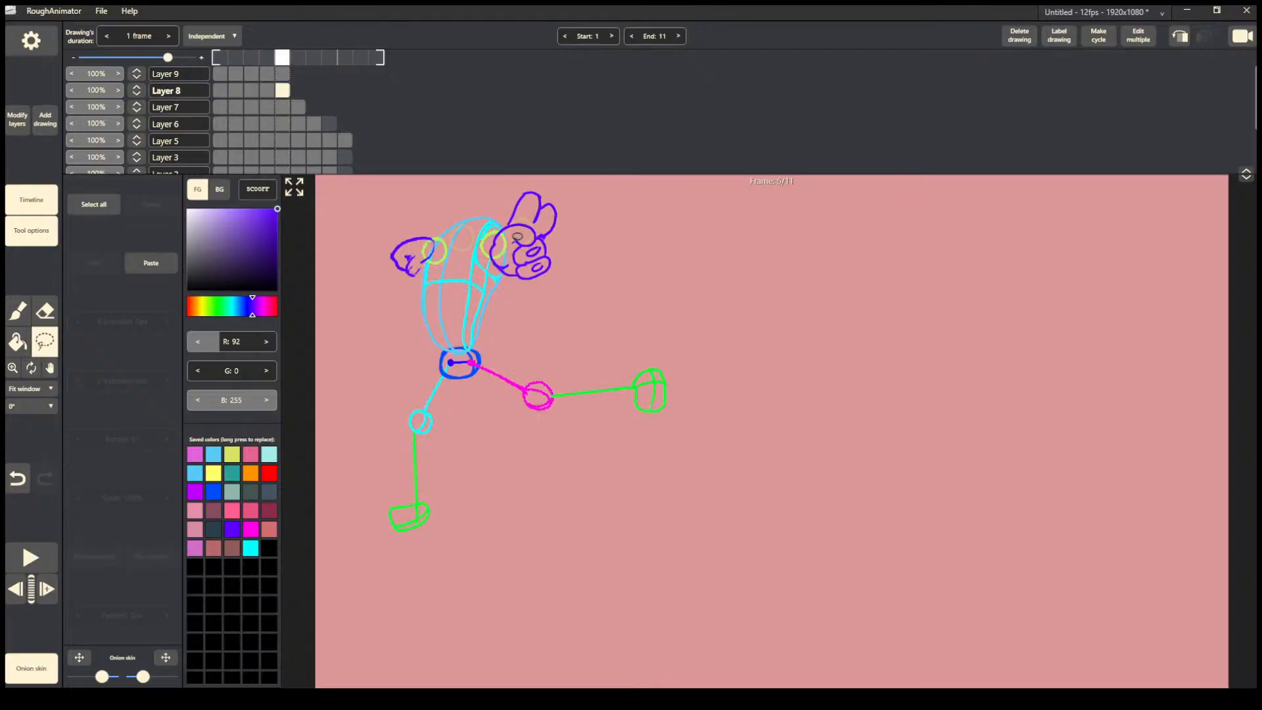
mouse_move(470, 318)
left_mouse_down()
mouse_move(519, 221)
mouse_move(474, 322)
mouse_move(502, 305)
mouse_move(481, 273)
left_mouse_up()
left_click(437, 488)
key("Right")
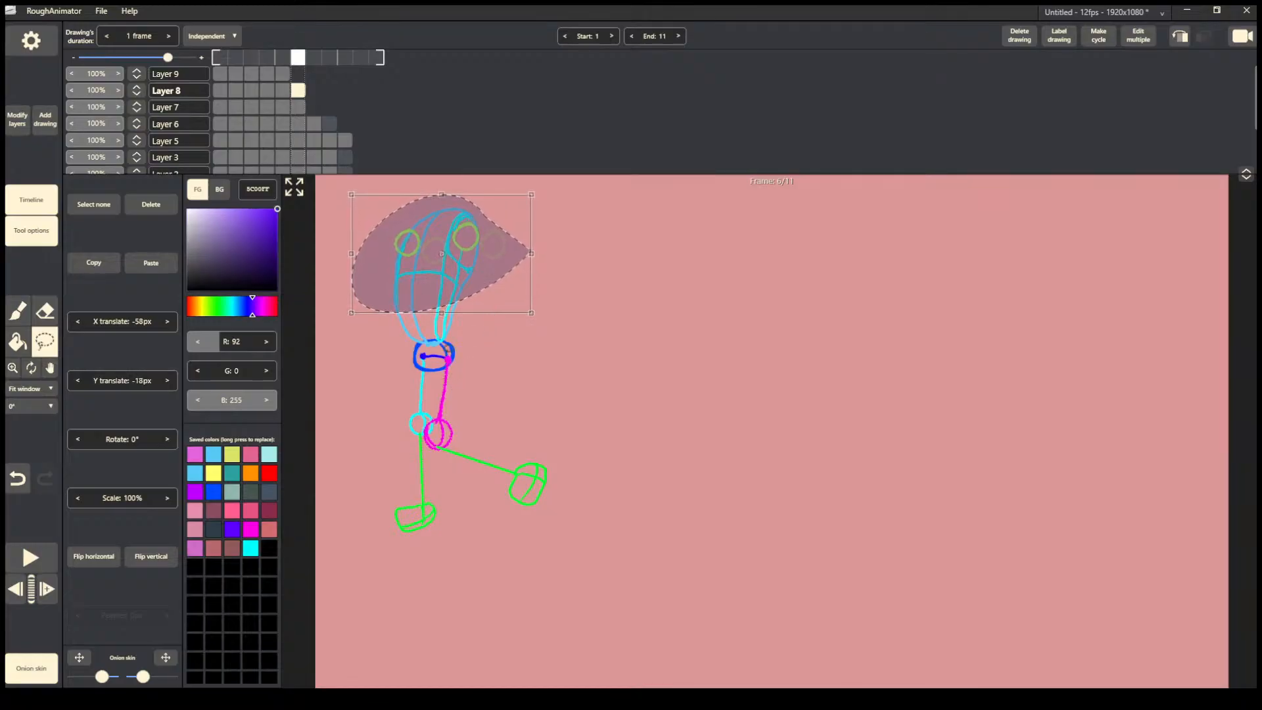
left_click(448, 351)
Copy both violet hands from frame 5 of Layer 9 to frame 6, offset about 57 px left and 18 px up.
left_click(283, 88)
left_click(283, 74)
mouse_move(599, 181)
left_mouse_down()
mouse_move(395, 345)
mouse_move(668, 273)
left_mouse_up()
left_click(389, 438)
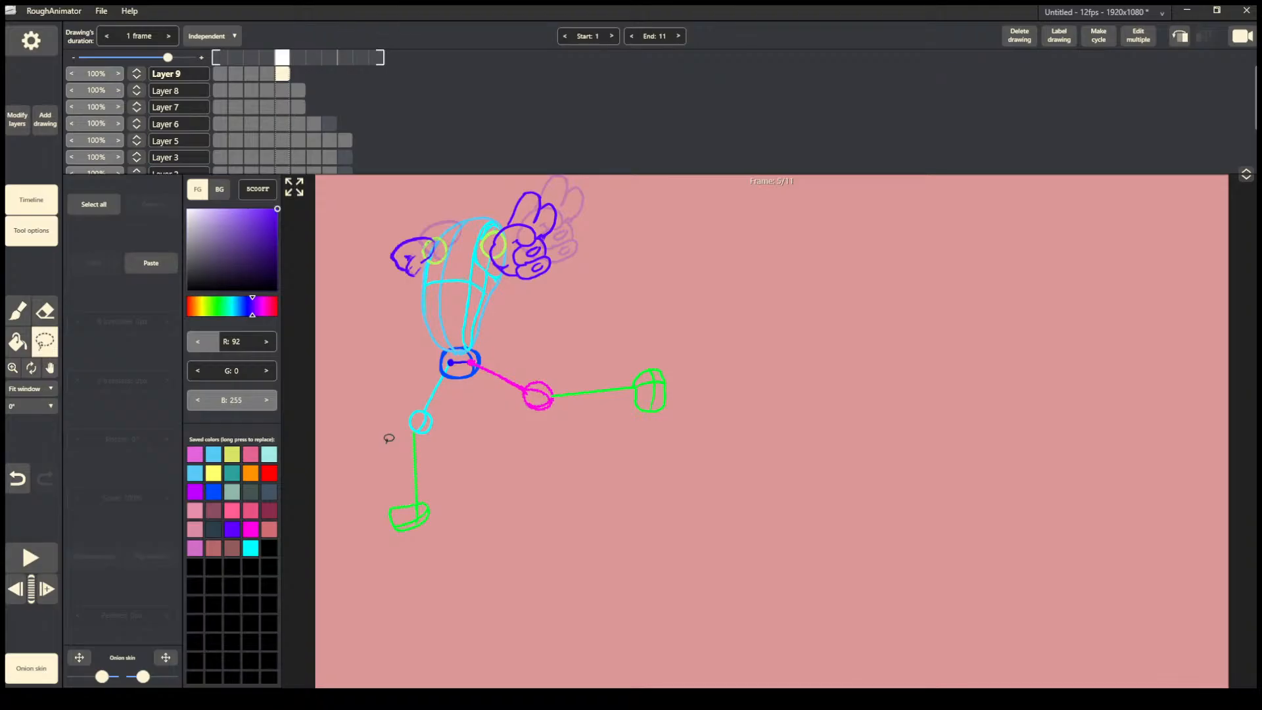
key("Right")
key("ctrl+v")
mouse_move(571, 294)
left_mouse_down()
mouse_move(532, 281)
mouse_move(543, 287)
left_mouse_up()
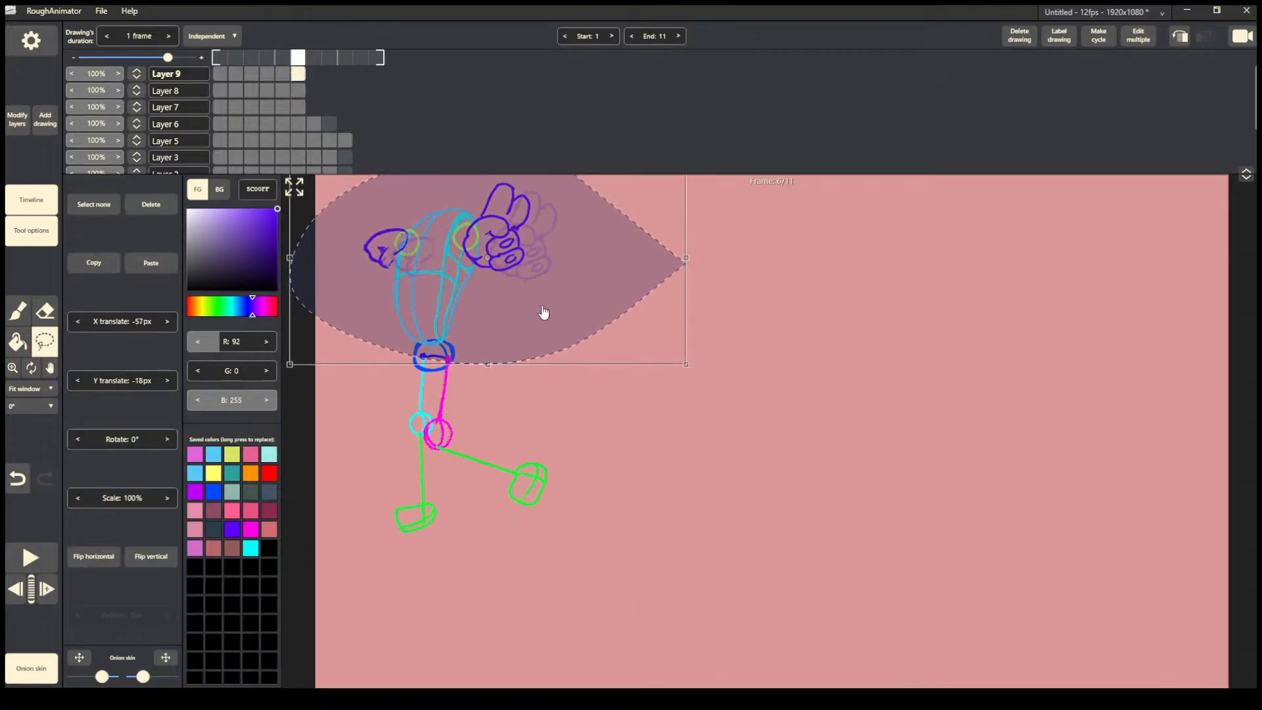
Copy the torso from frame 6 of Layer 7 to frame 7, offset about 96 px left and 8 px down.
left_click(447, 415)
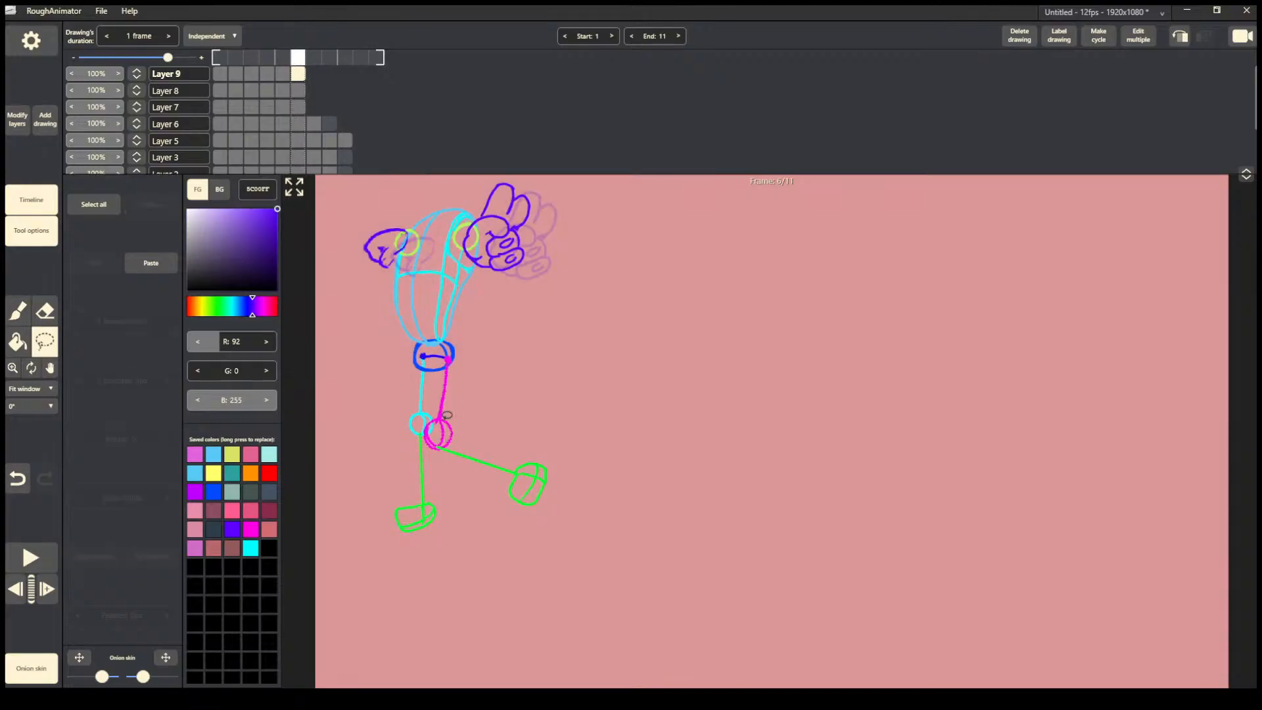
left_click(298, 107)
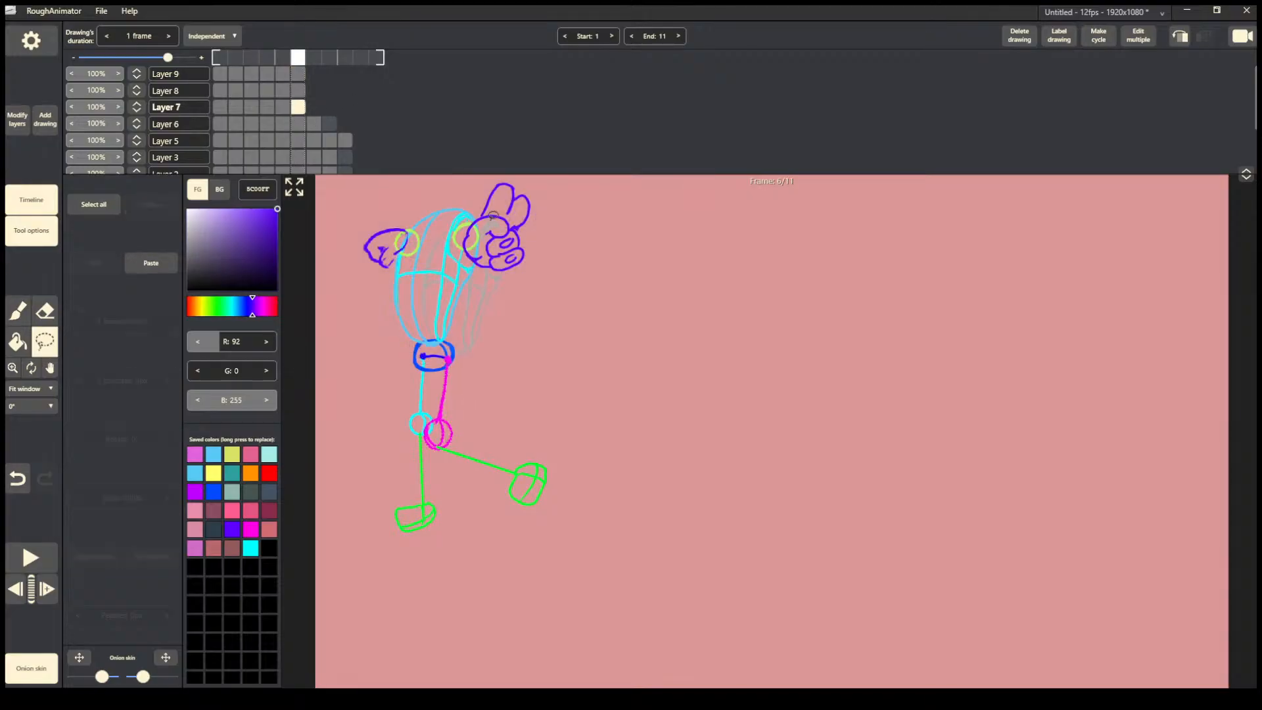
mouse_move(401, 461)
left_mouse_down()
mouse_move(460, 176)
mouse_move(399, 464)
mouse_move(368, 463)
left_mouse_up()
left_click(358, 553)
key("Right")
mouse_move(484, 310)
left_mouse_down()
mouse_move(436, 327)
mouse_move(438, 312)
left_mouse_up()
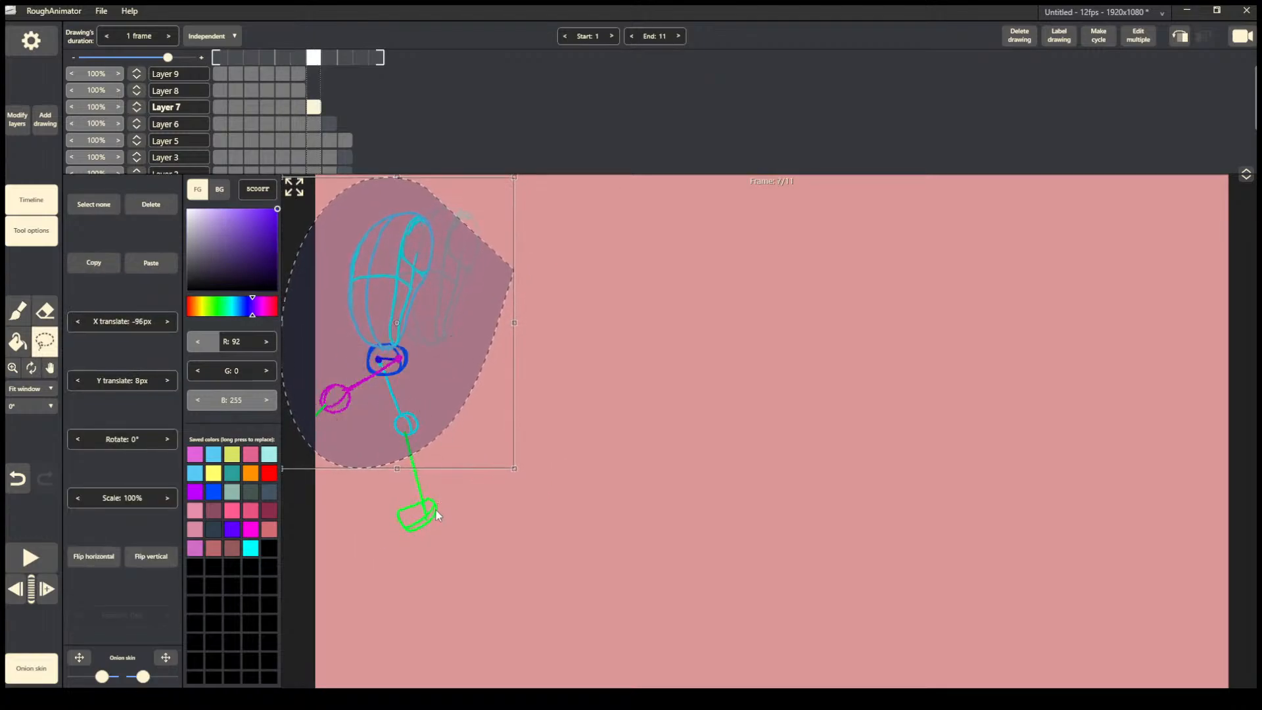
left_click(435, 514)
Copy both shoulder circles from frame 6 of Layer 8 to frame 7, moved left onto the upper torso.
left_click(299, 91)
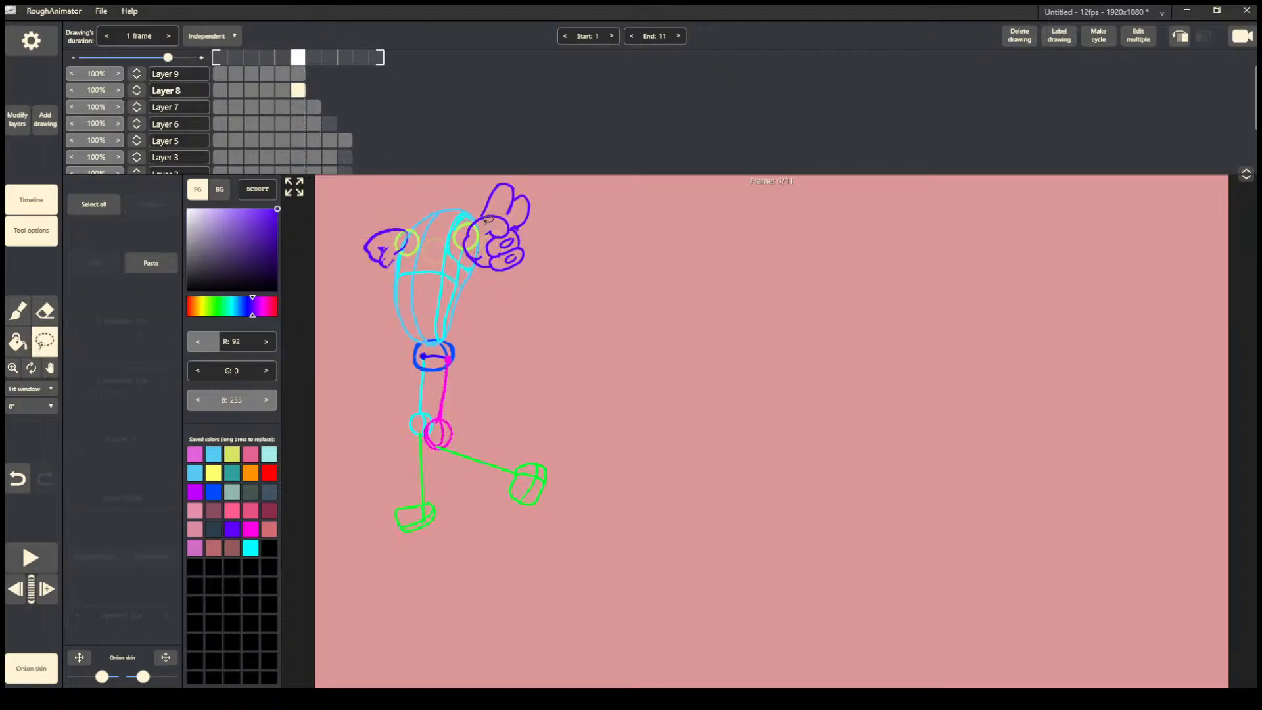
left_click_drag(488, 219, 473, 272)
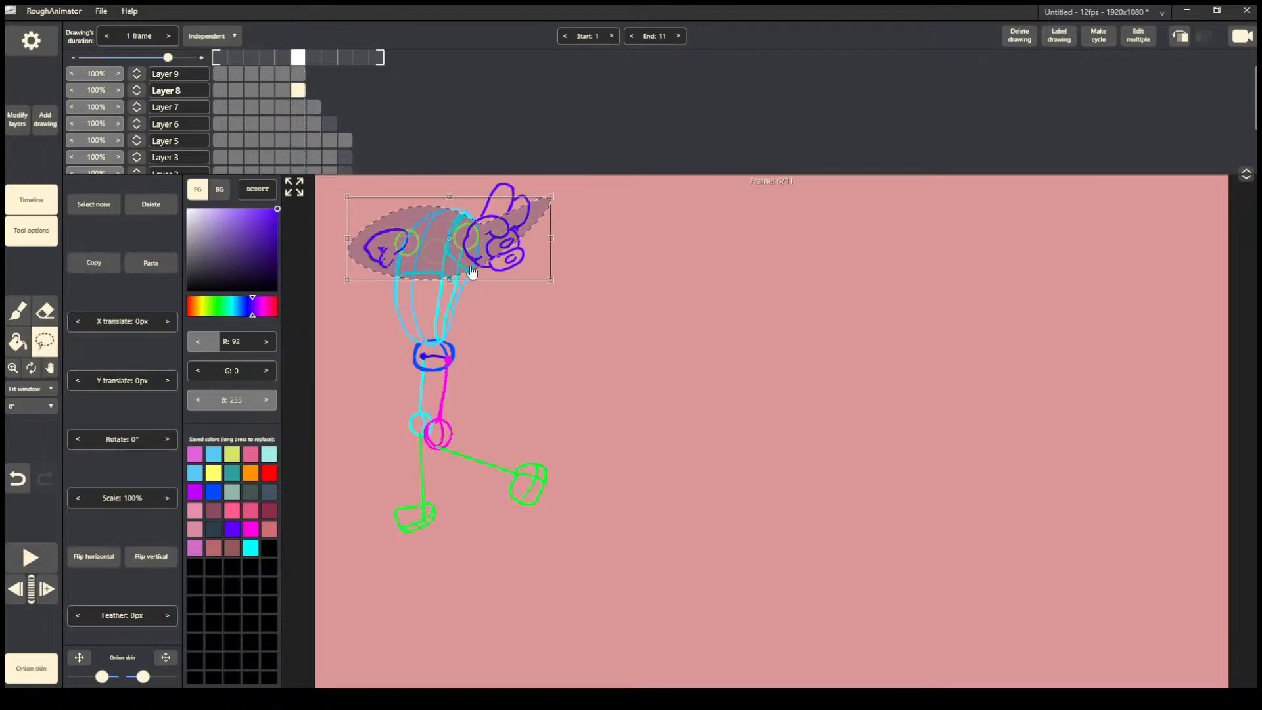
left_click(363, 528)
left_click(44, 119)
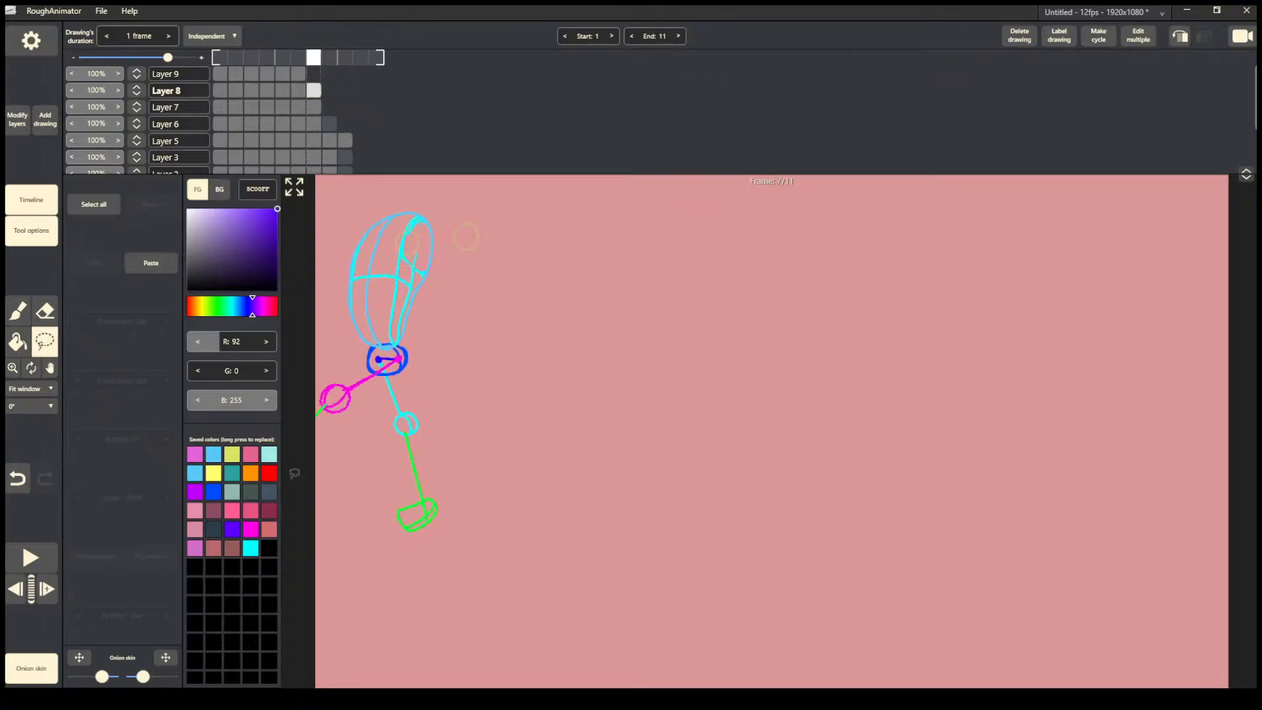
key("ctrl+v")
left_click_drag(475, 240, 431, 243)
left_click(421, 408)
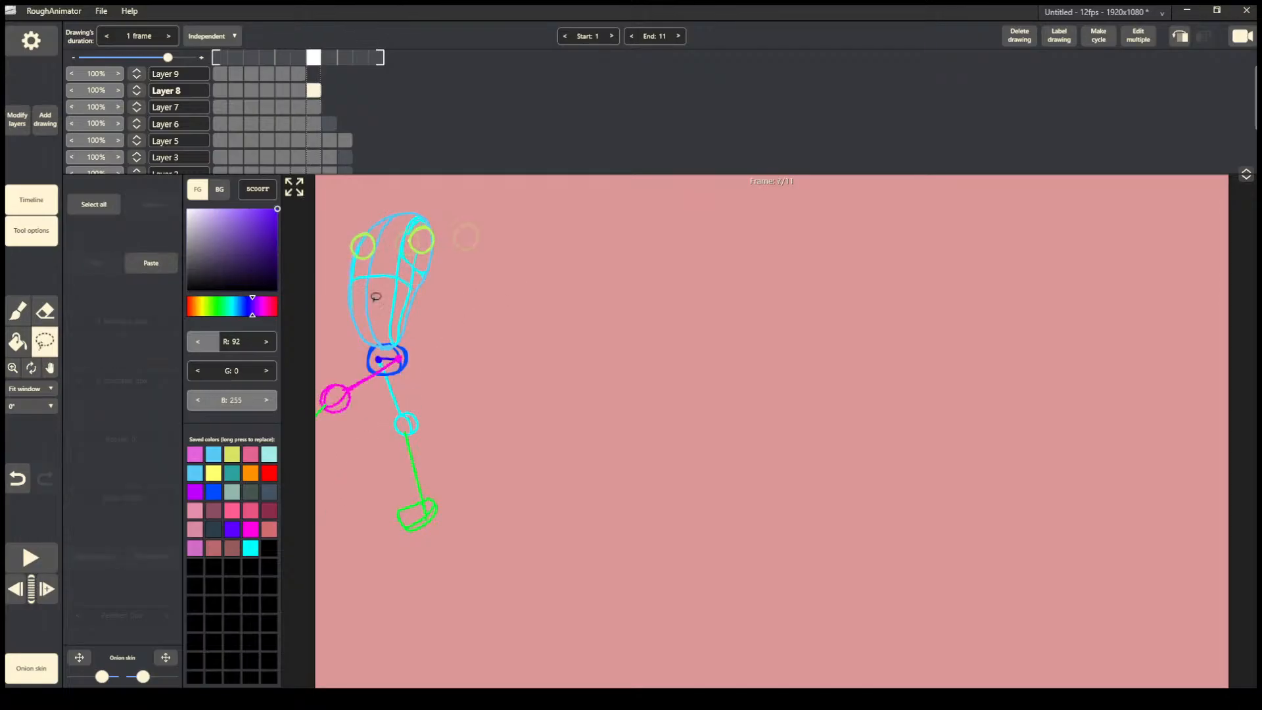
Copy both violet hands from frame 6 of Layer 9 to frame 7, offset about 90 px left with no vertical shift.
left_click(297, 75)
mouse_move(552, 172)
left_mouse_down()
mouse_move(595, 336)
mouse_move(582, 190)
left_mouse_up()
left_click(368, 409)
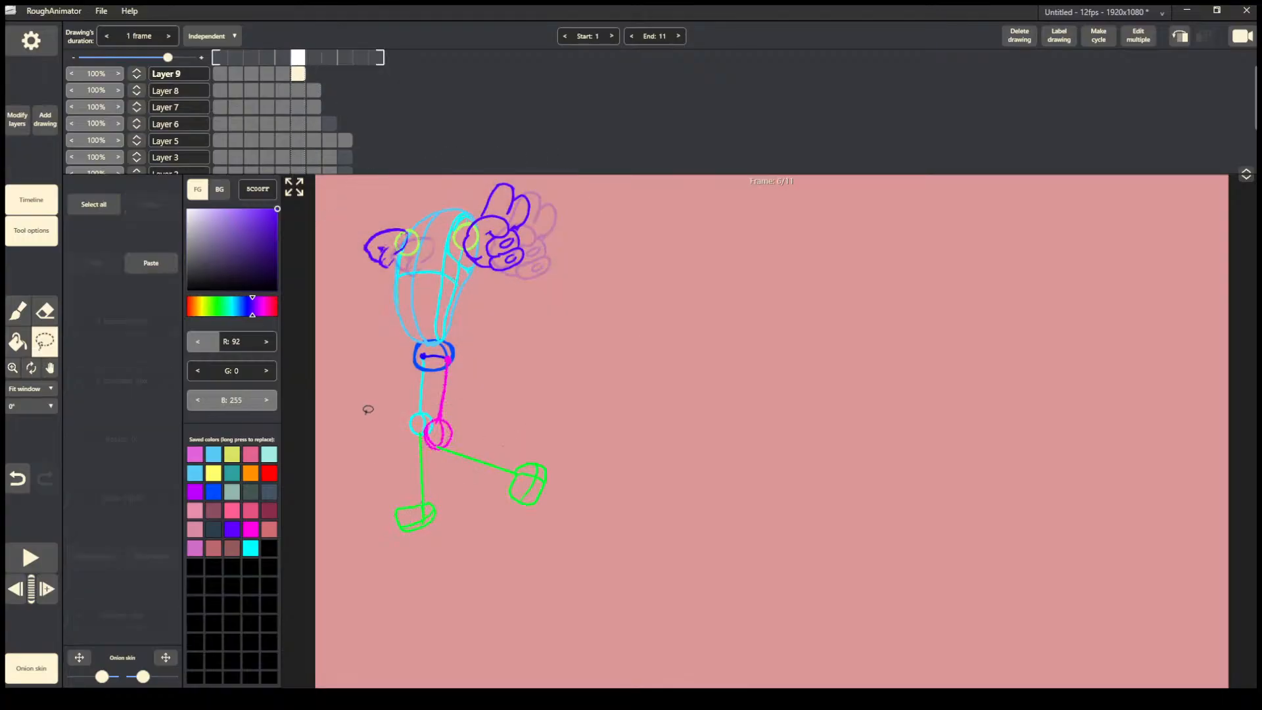
key("Right")
key("ctrl+v")
mouse_move(539, 297)
left_mouse_down()
mouse_move(476, 298)
mouse_move(497, 297)
left_mouse_up()
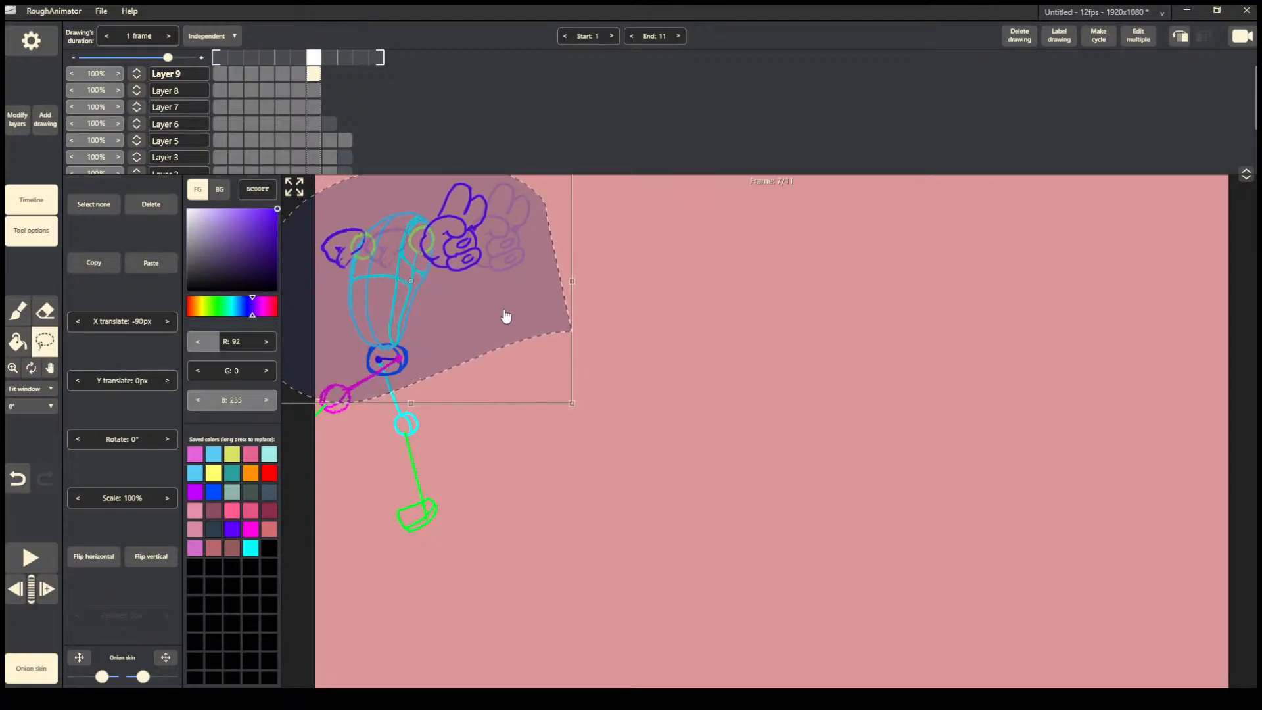
left_click(474, 439)
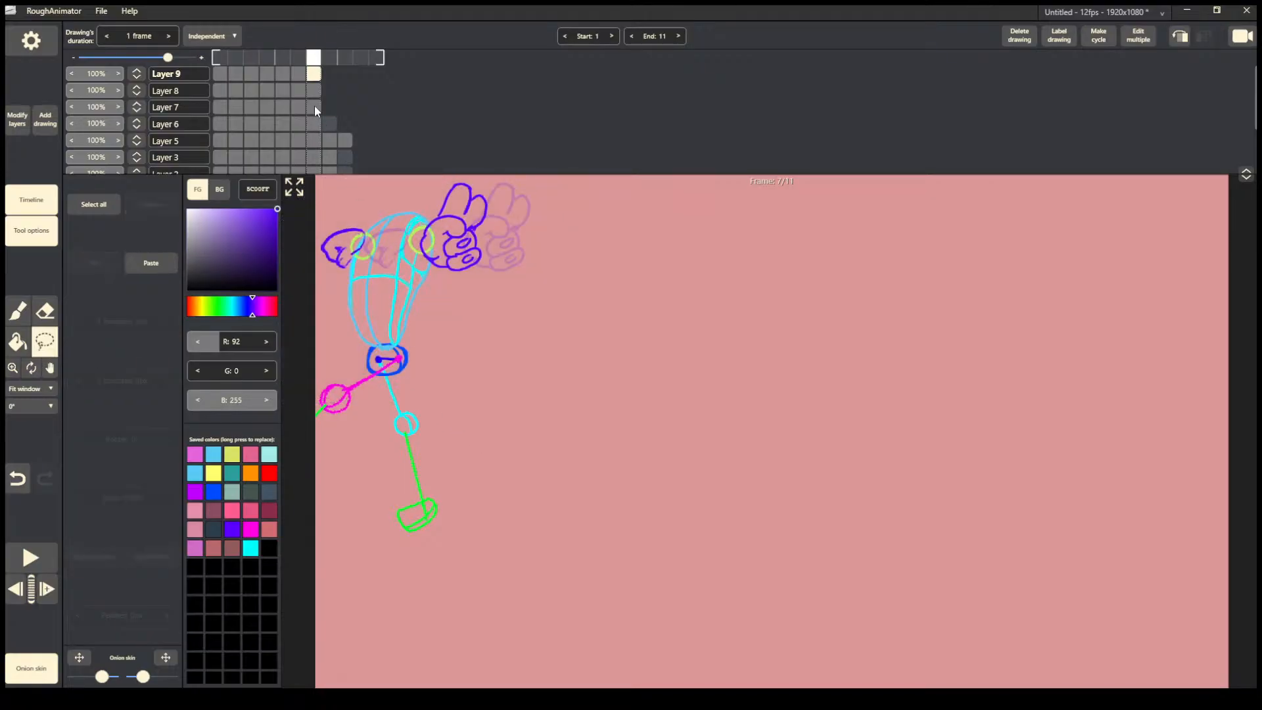
Copy the torso from frame 7 of Layer 7 to frame 8, offset about 122 px left and 12 px up.
left_click(314, 106)
mouse_move(421, 187)
left_mouse_down()
mouse_move(503, 249)
mouse_move(427, 190)
left_mouse_up()
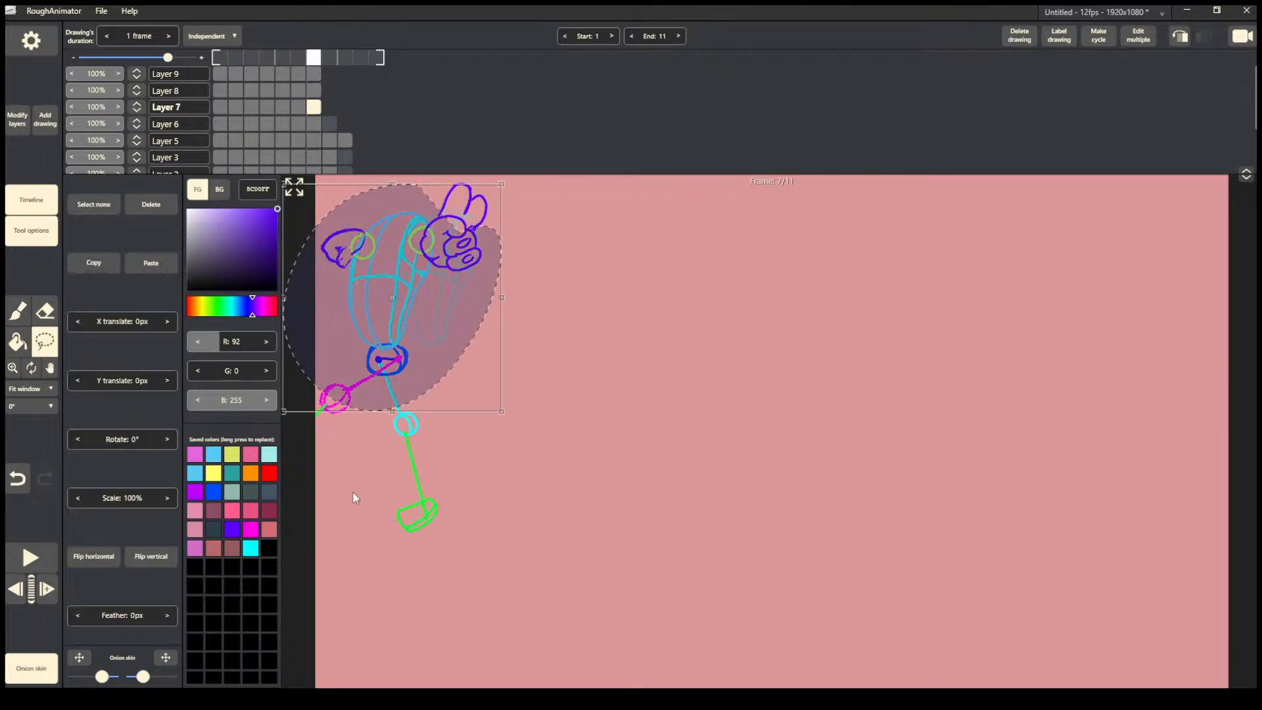
left_click(384, 522)
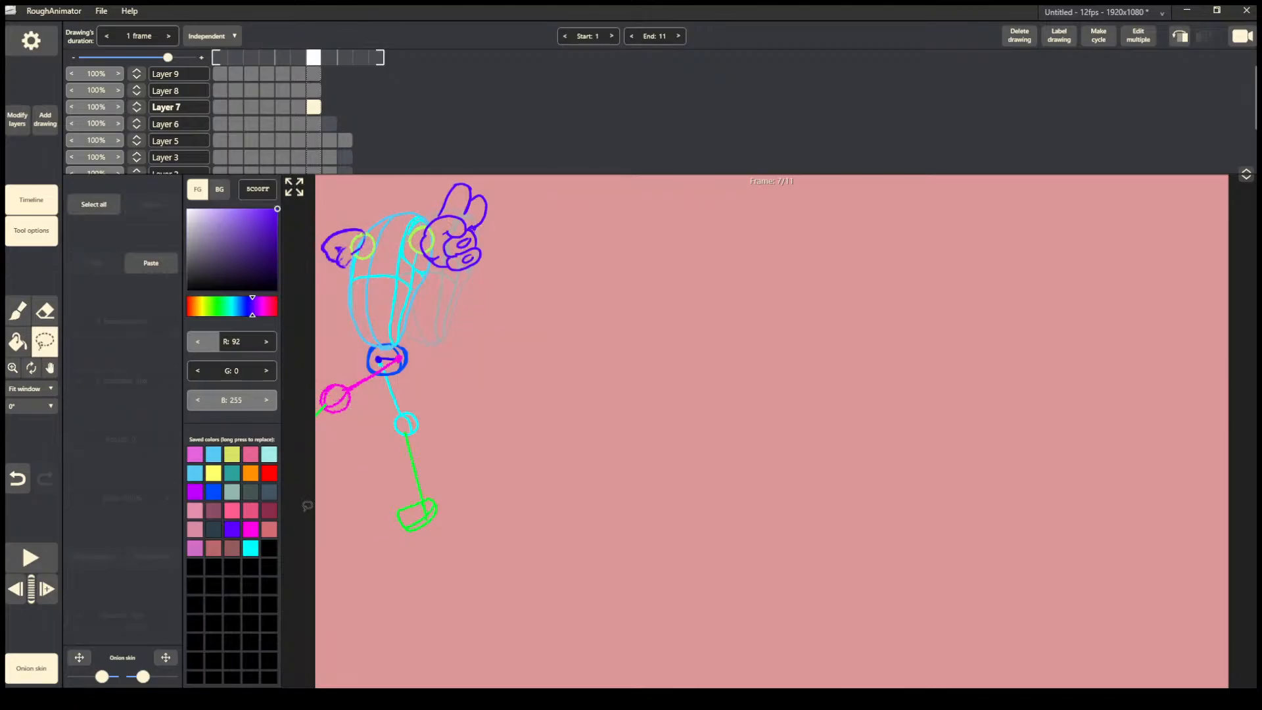
key("Right")
mouse_move(368, 184)
left_mouse_down()
mouse_move(463, 340)
mouse_move(388, 321)
left_mouse_up()
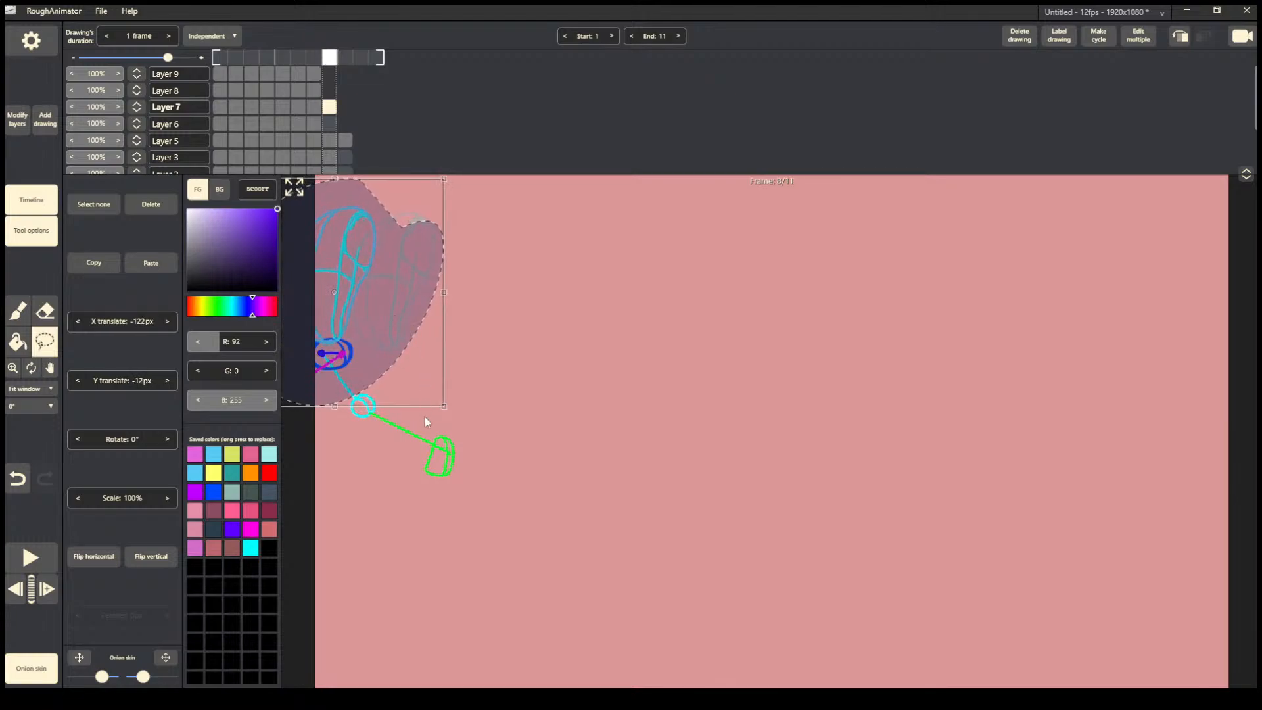
left_click(429, 474)
Copy the shoulder circles from frame 7 of Layer 8 to frame 8, moved left and slightly up onto the torso.
key("Left")
key("Left")
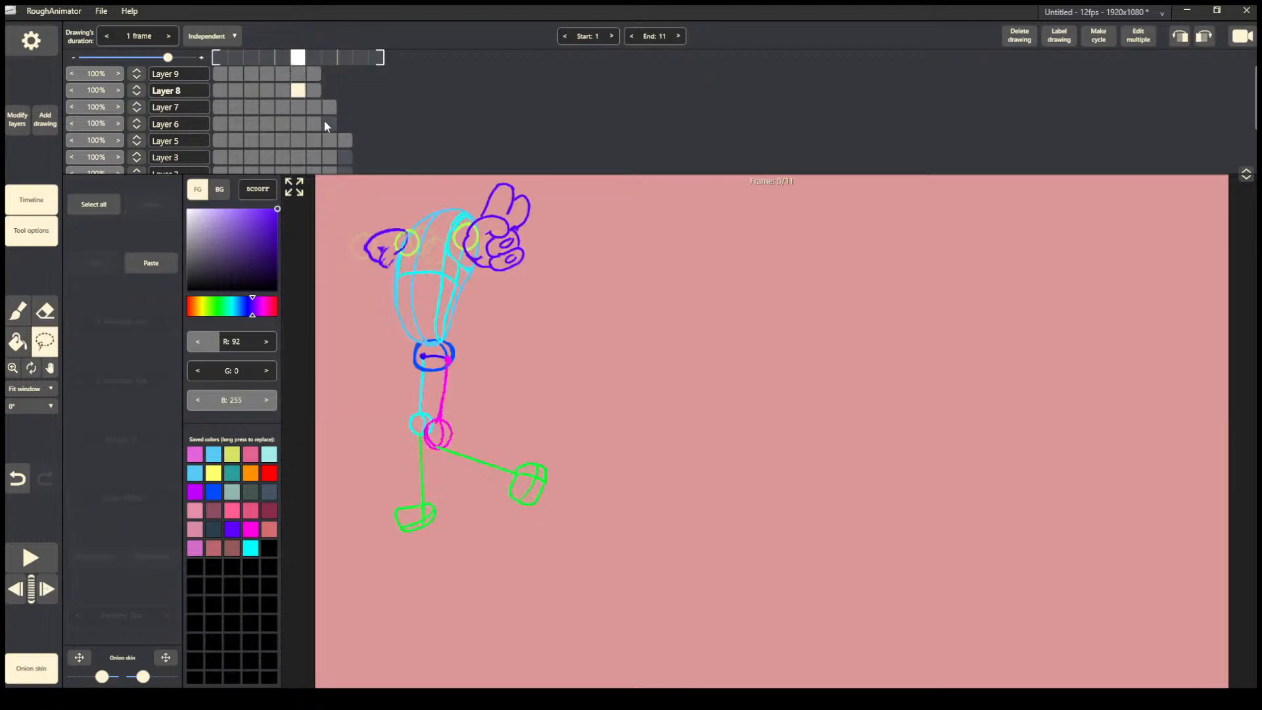
left_click(314, 90)
mouse_move(358, 315)
left_mouse_down()
mouse_move(454, 203)
mouse_move(400, 335)
left_mouse_up()
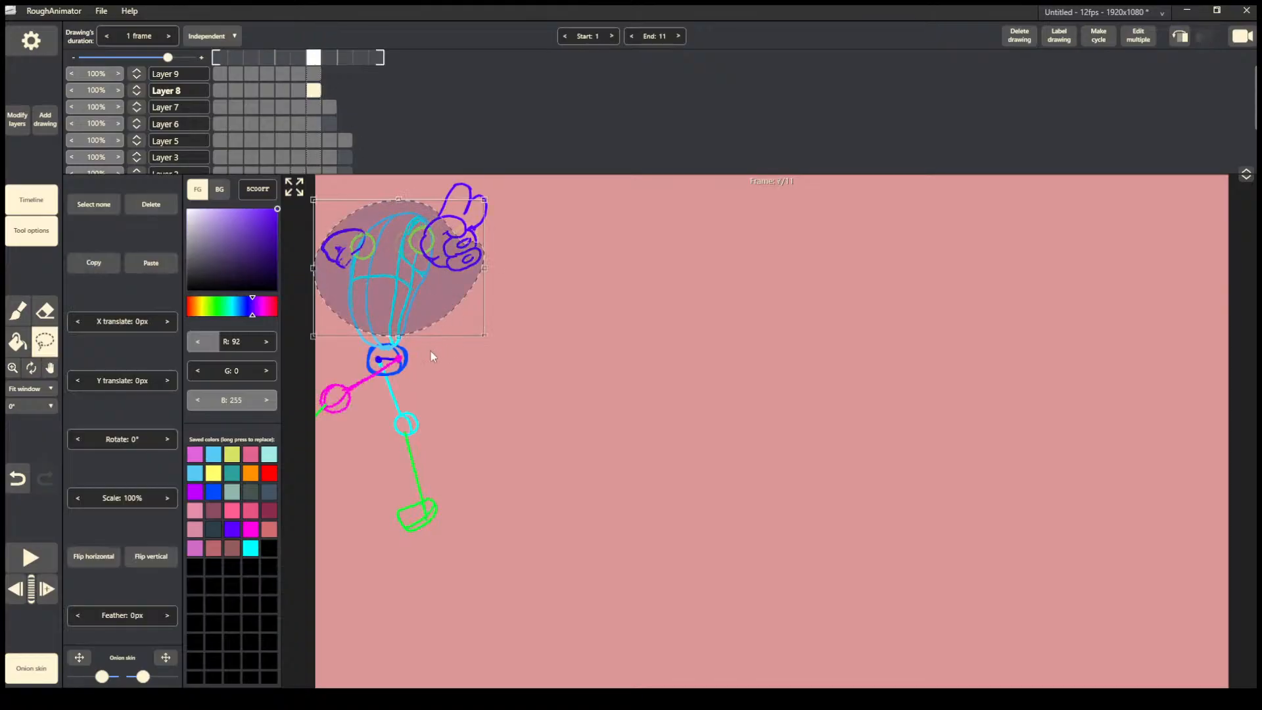
left_click(405, 389)
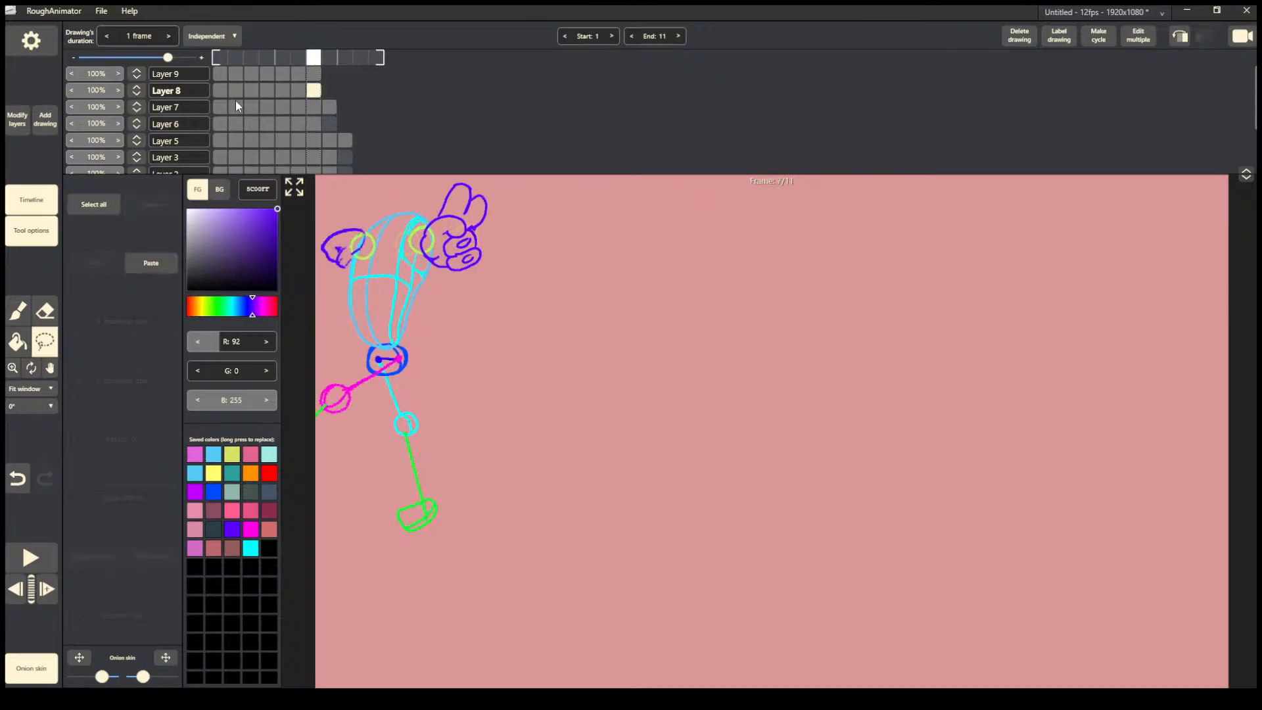
key("Right")
key("ctrl+v")
left_click_drag(421, 324, 362, 318)
left_click(417, 339)
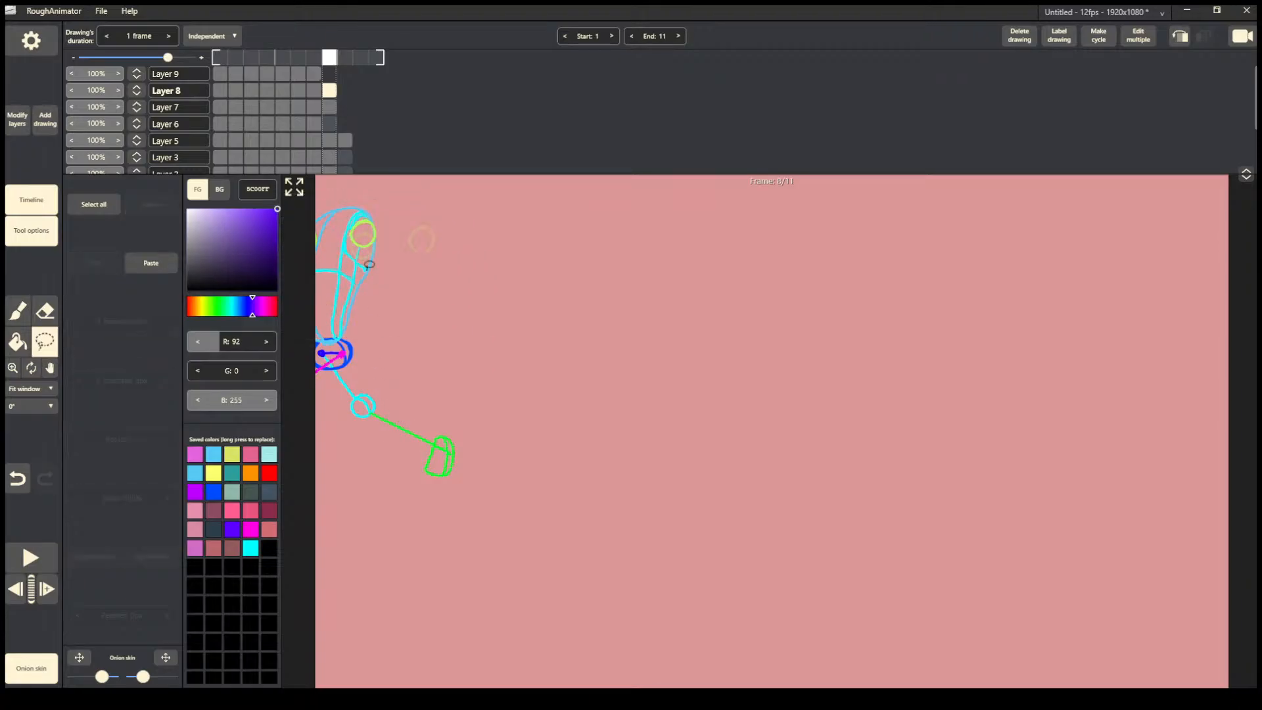
Copy both violet hands from frame 7 of Layer 9 to frame 8, offset about 136 px left and 23 px up.
left_click(313, 79)
left_click_drag(543, 209, 566, 283)
left_click(345, 210)
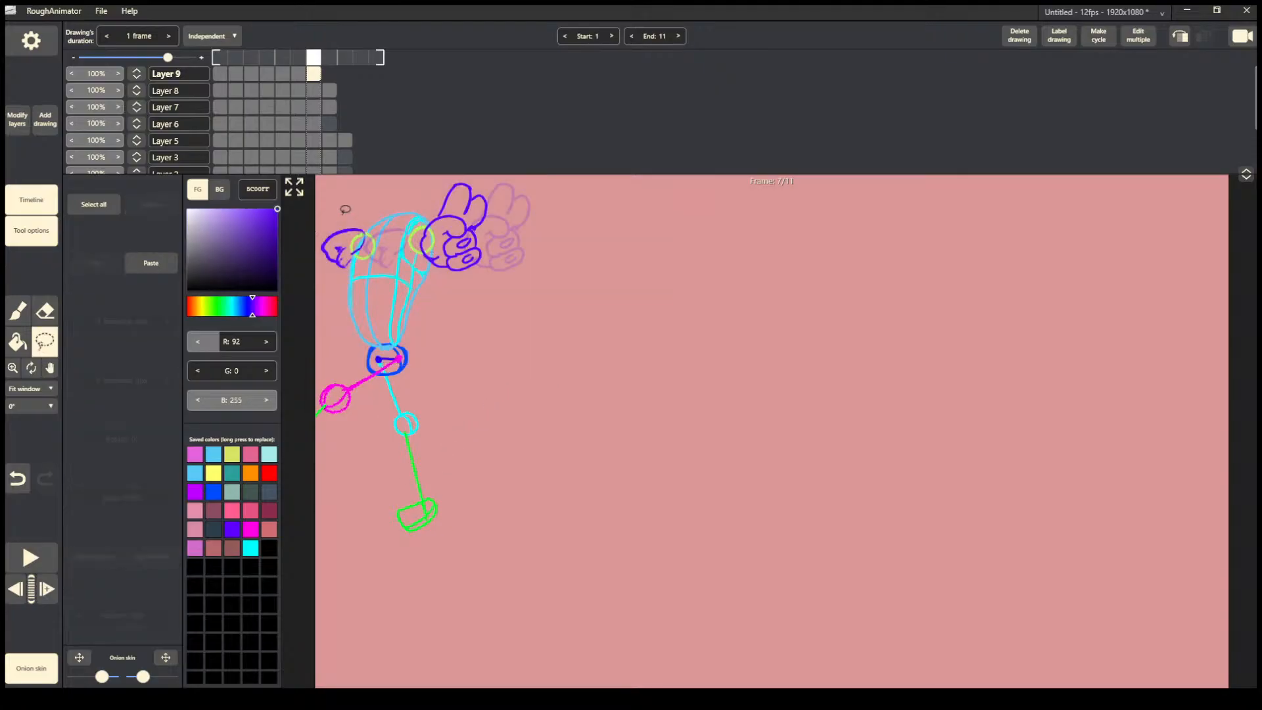
left_click(329, 74)
left_click_drag(473, 176, 315, 355)
left_click_drag(491, 285, 425, 272)
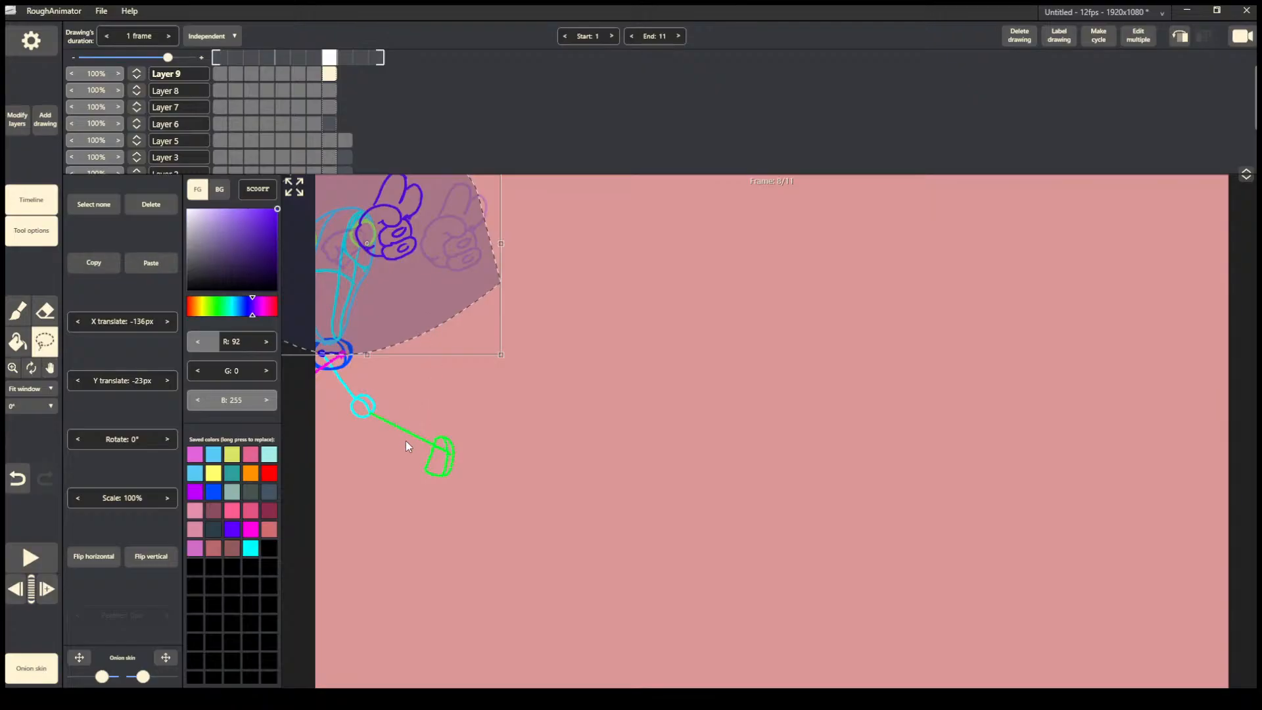
left_click(405, 440)
left_click(328, 107)
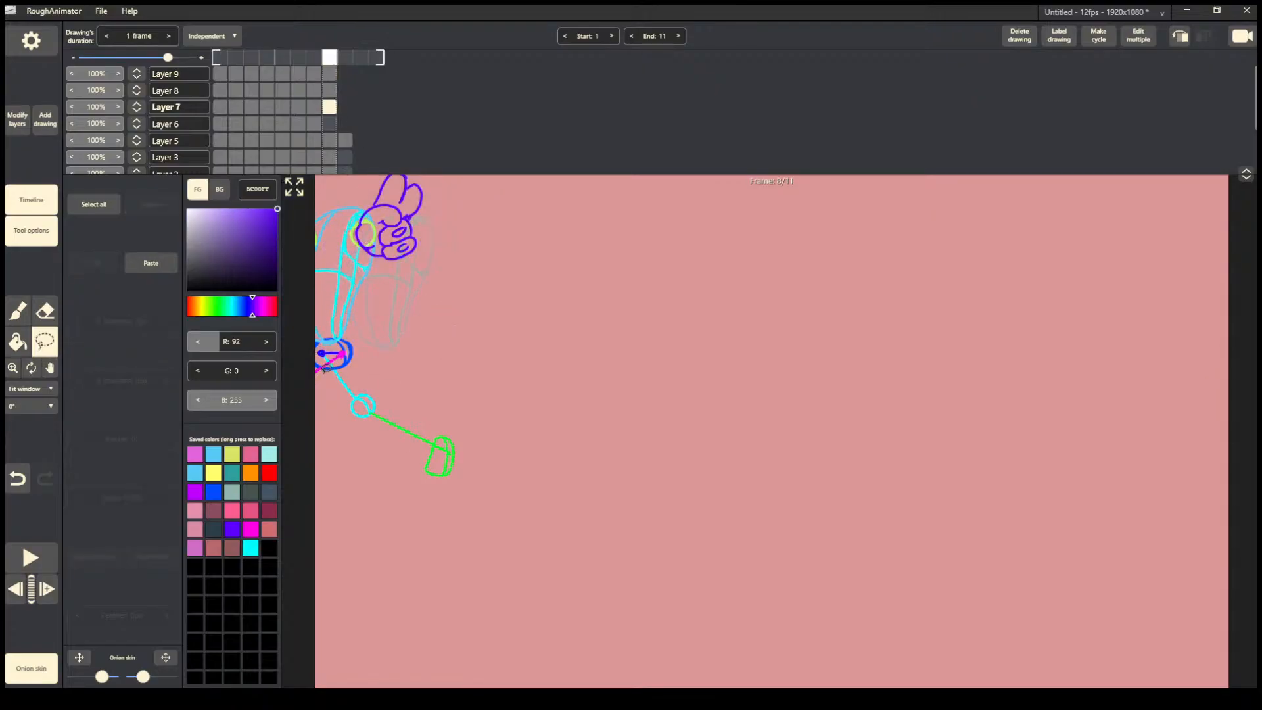
mouse_move(326, 368)
left_mouse_down()
mouse_move(358, 135)
mouse_move(254, 297)
mouse_move(283, 372)
left_mouse_up()
left_click(356, 461)
left_click(315, 107)
left_click_drag(428, 203, 456, 296)
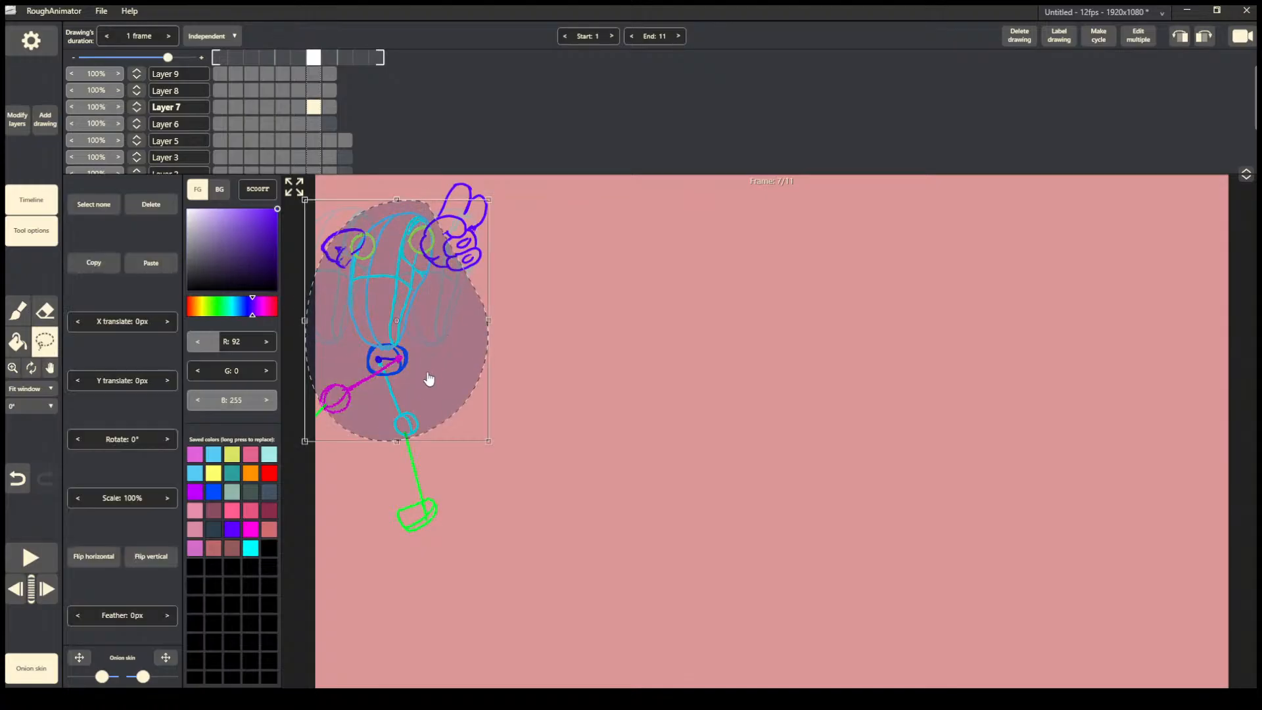
left_click(329, 467)
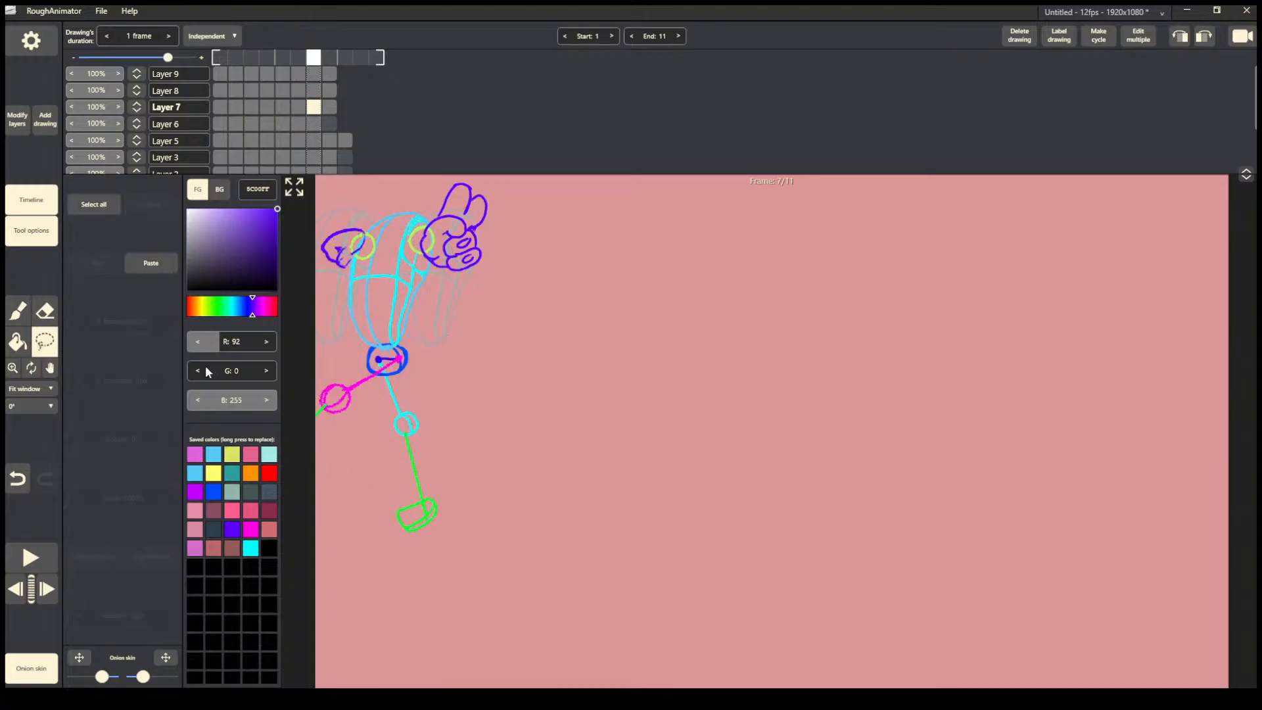
key("Right")
key("Right")
left_click_drag(463, 382, 459, 386)
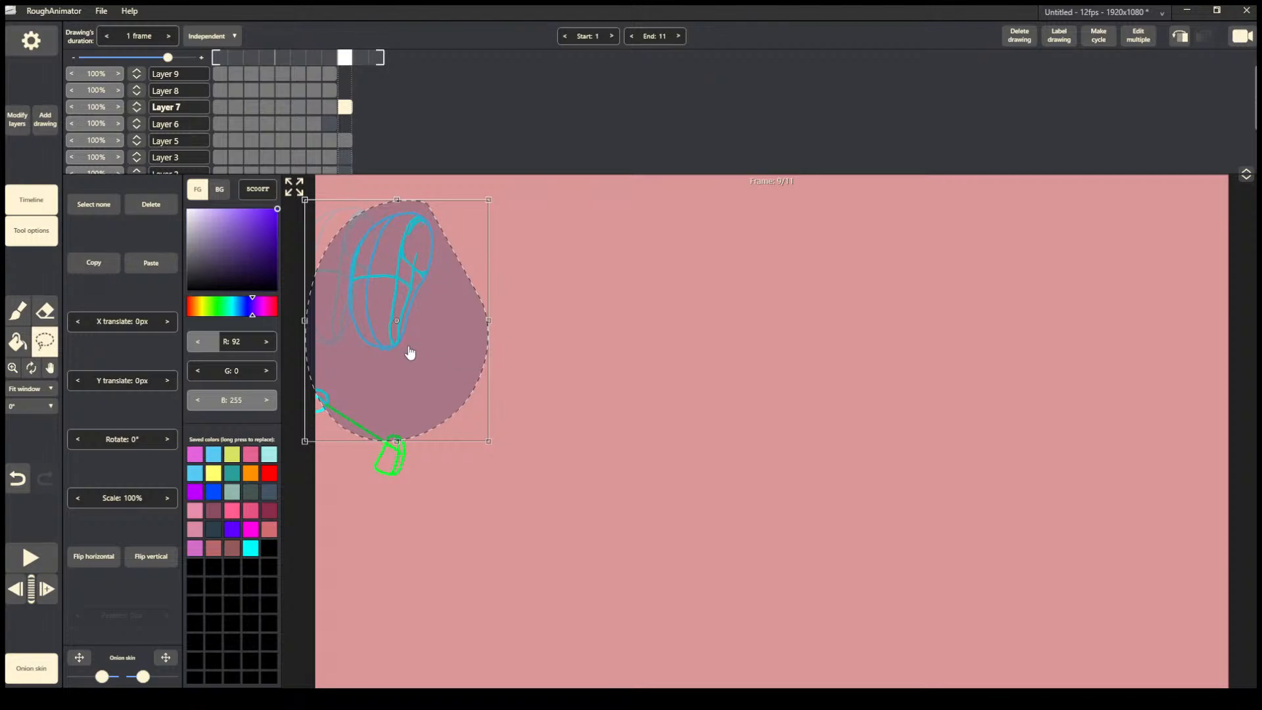
key("Delete")
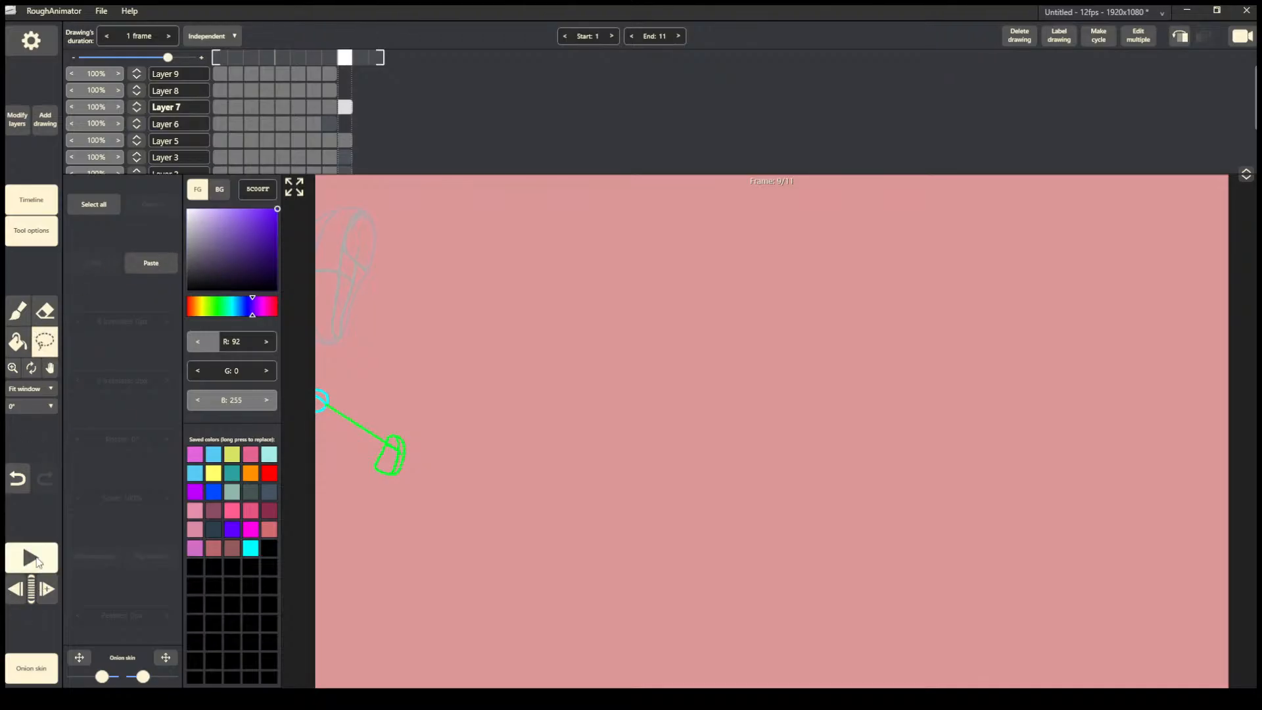
Play back the animation to review the upper-body motion, and return to frame 1 of Layer 9.
left_click(42, 552)
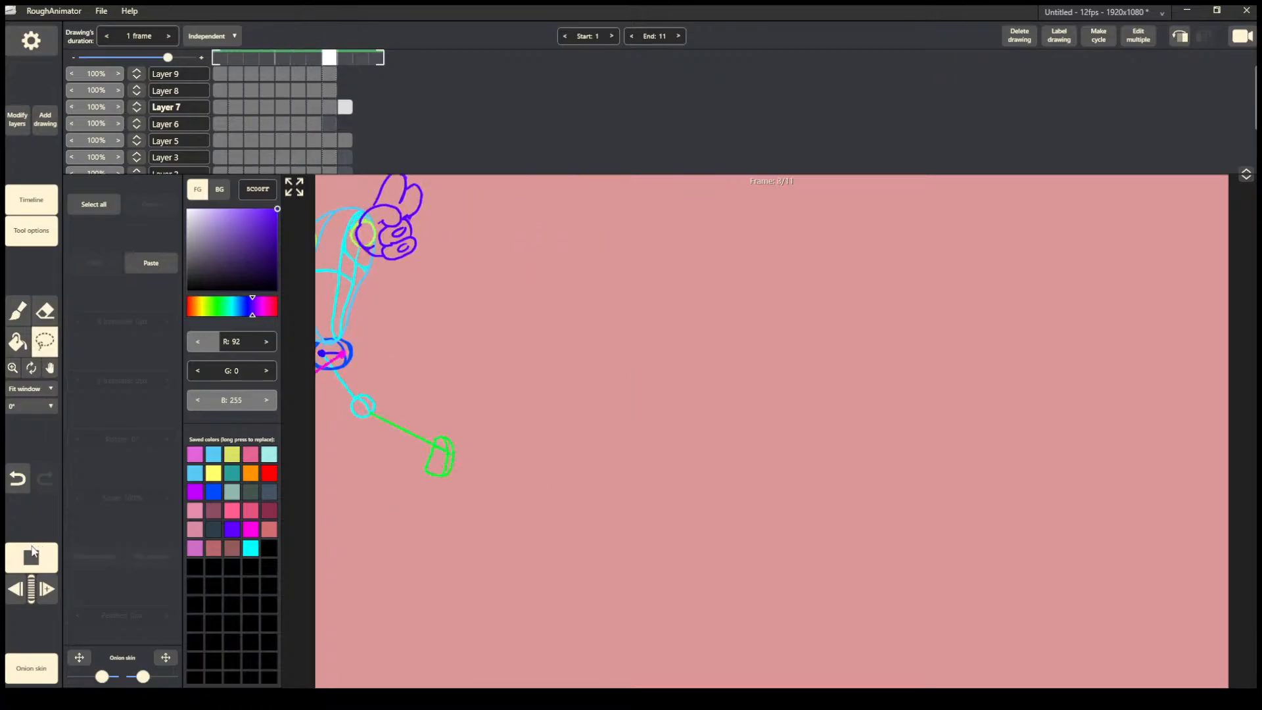
left_click(33, 552)
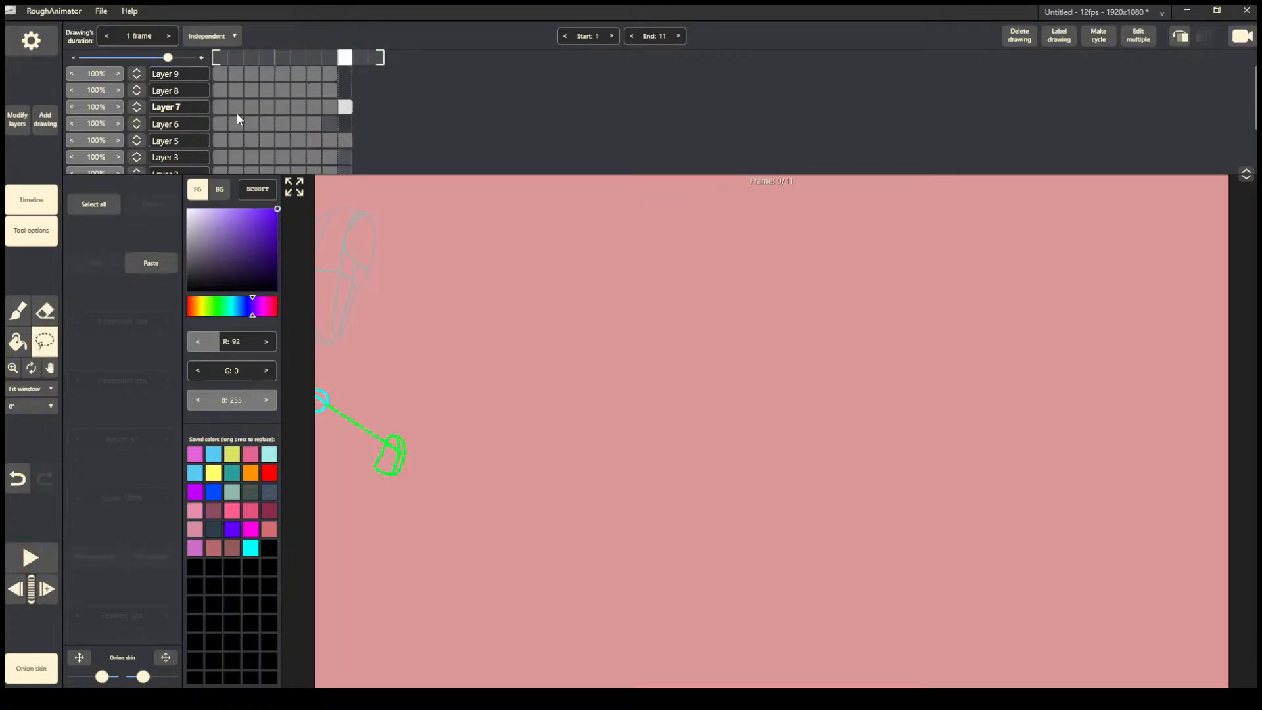
left_click(220, 106)
left_click(220, 74)
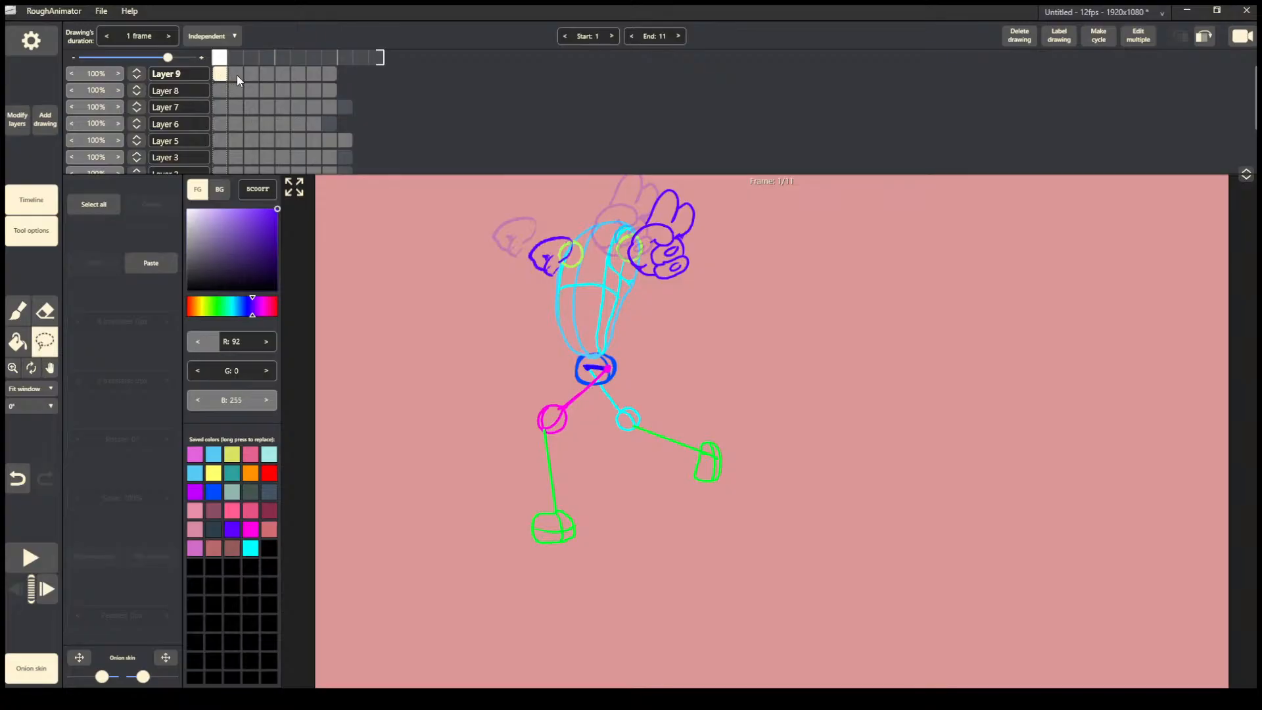
Nudge both violet hands on frame 2 of Layer 9 about 5 px down.
left_click(237, 74)
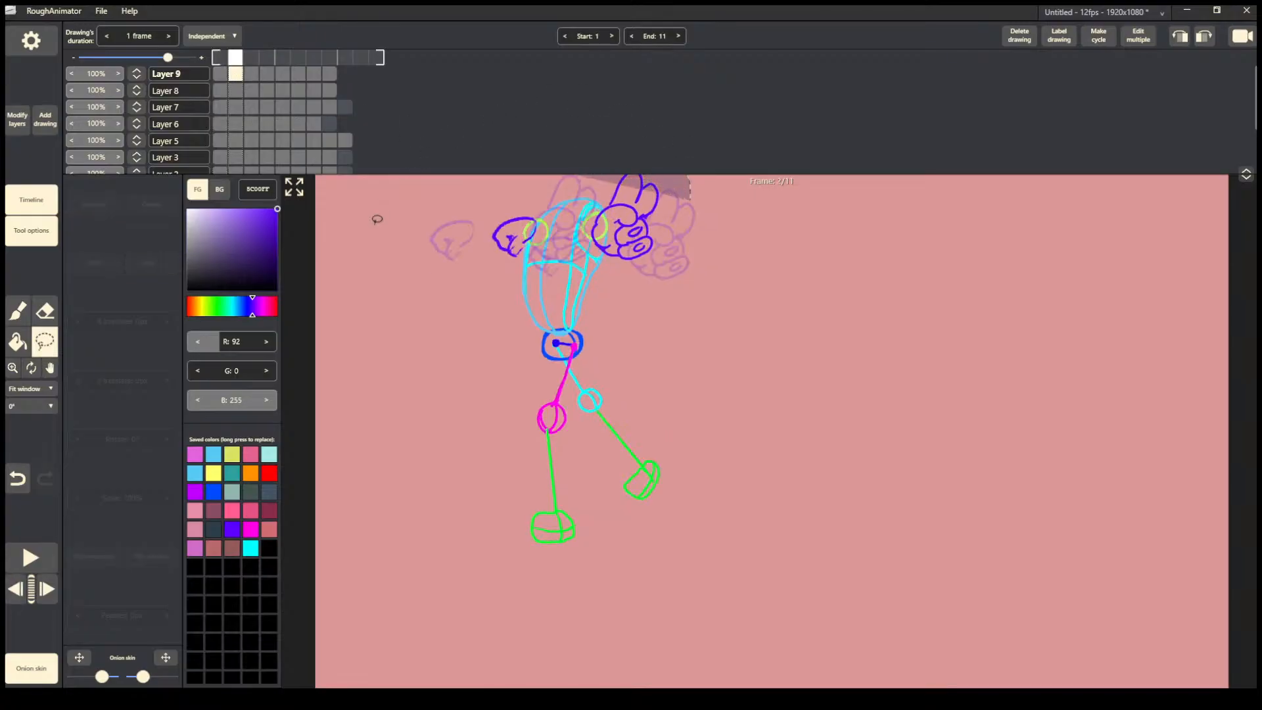
mouse_move(377, 219)
left_mouse_down()
mouse_move(690, 355)
mouse_move(690, 181)
left_mouse_up()
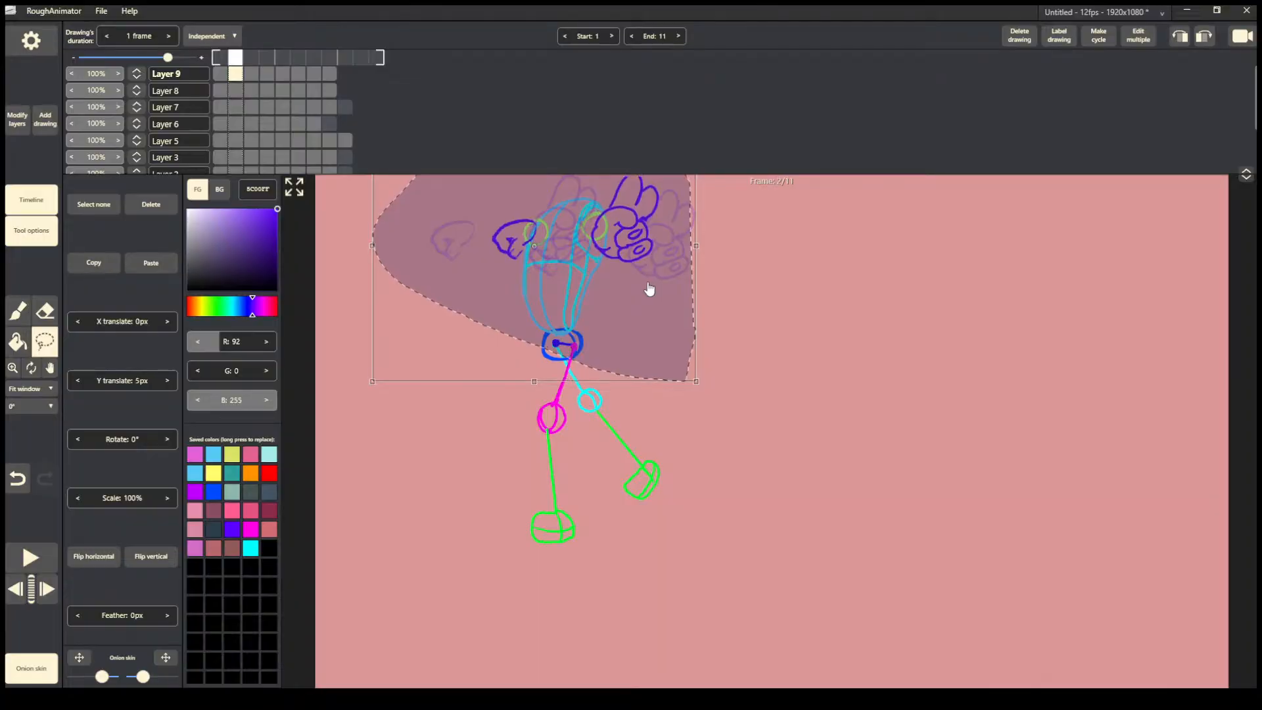
left_click_drag(649, 289, 647, 291)
left_click(759, 283)
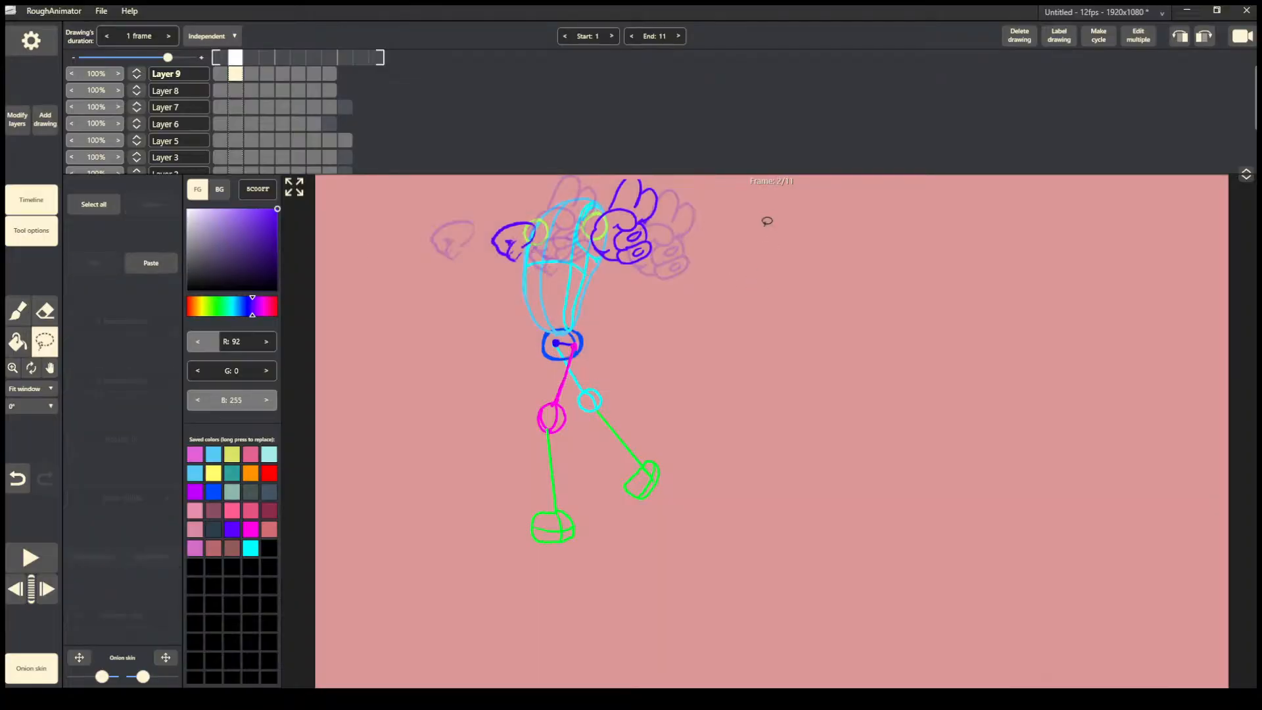
left_click(46, 310)
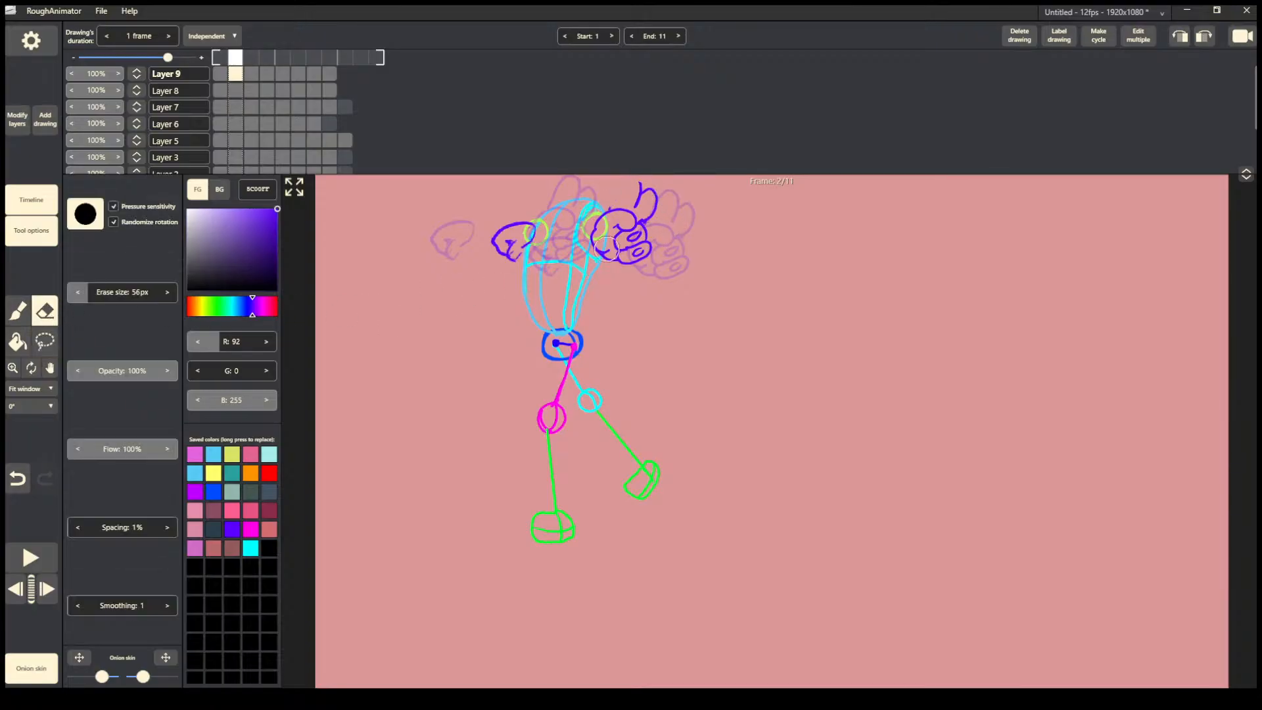
mouse_move(601, 226)
left_mouse_down()
mouse_move(638, 275)
mouse_move(646, 247)
mouse_move(621, 234)
left_mouse_up()
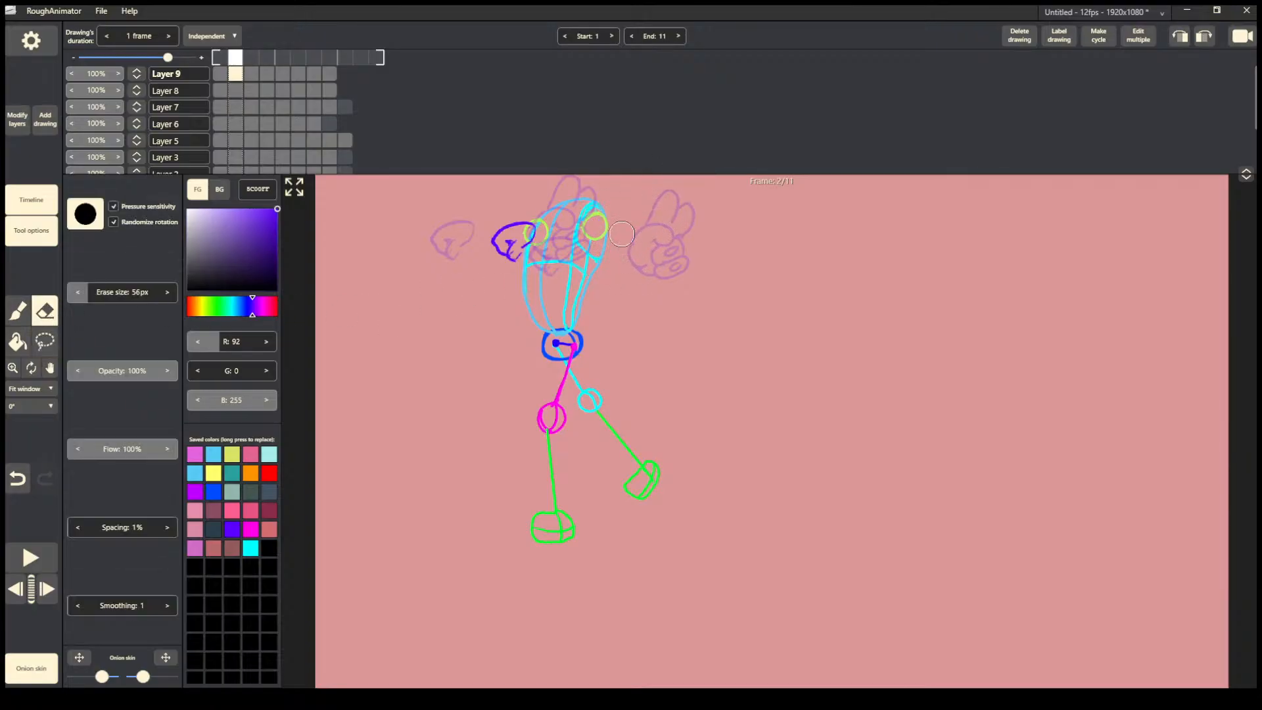
left_click(22, 309)
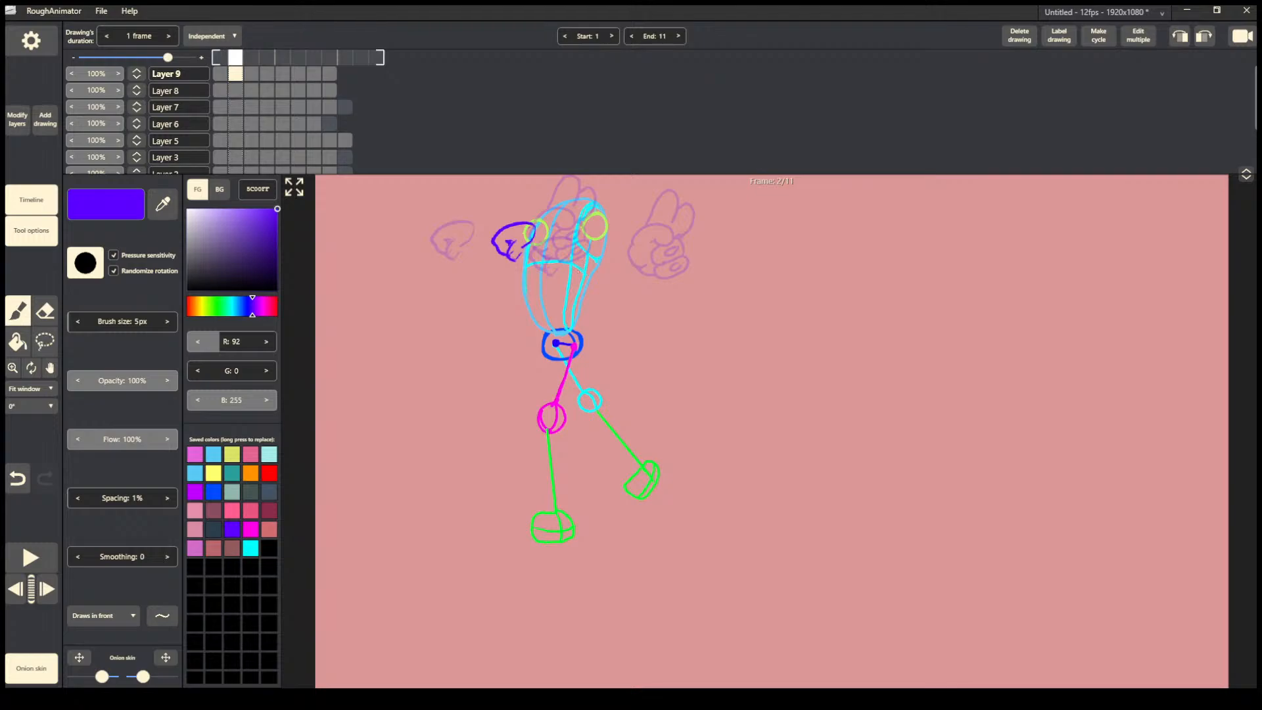
key("ctrl+z")
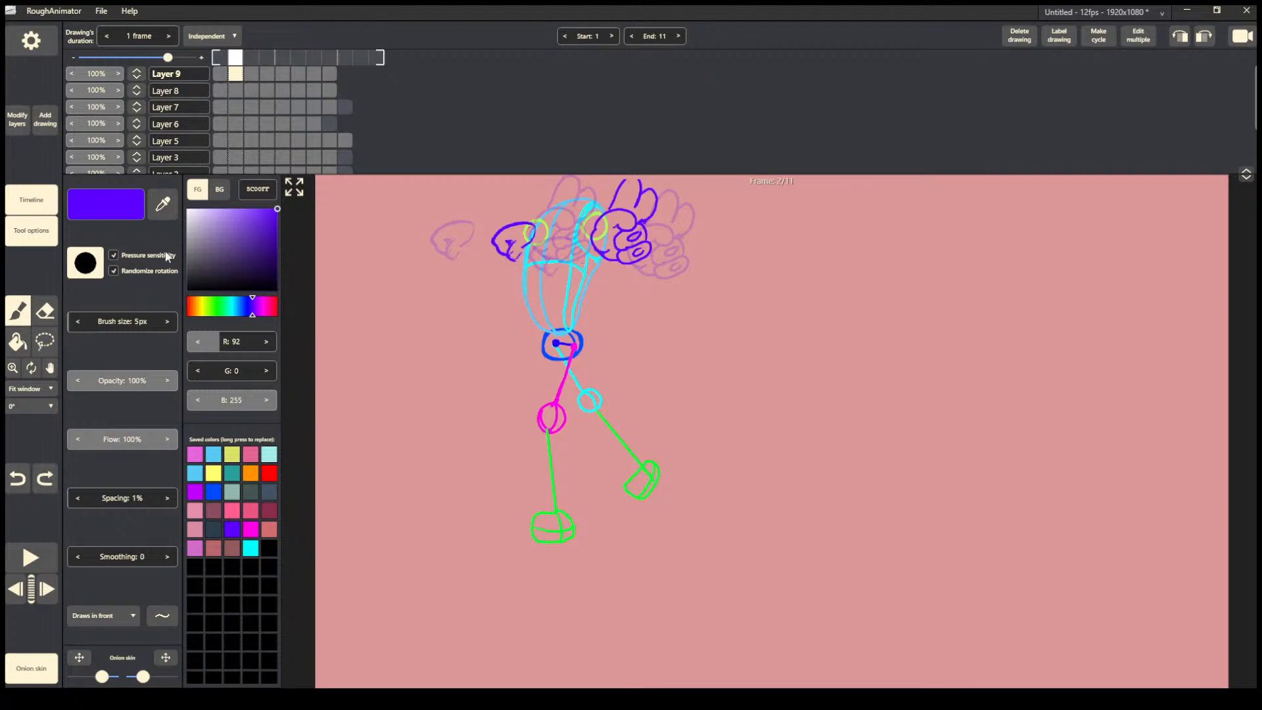
Place a copy of both violet hands on the empty canvas about 706 px right and 59 px down on frame 2 of Layer 9.
left_click(45, 341)
mouse_move(677, 319)
left_mouse_down()
mouse_move(718, 270)
mouse_move(651, 325)
left_mouse_up()
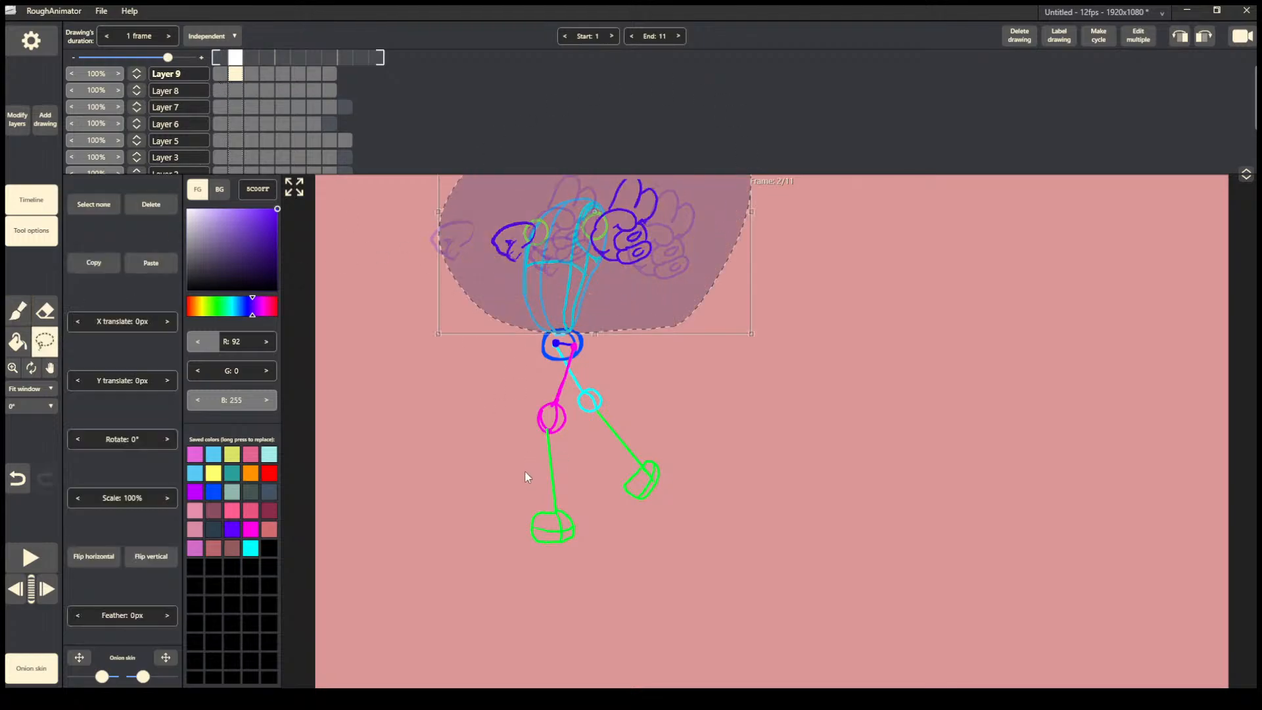
left_click_drag(616, 229, 951, 260)
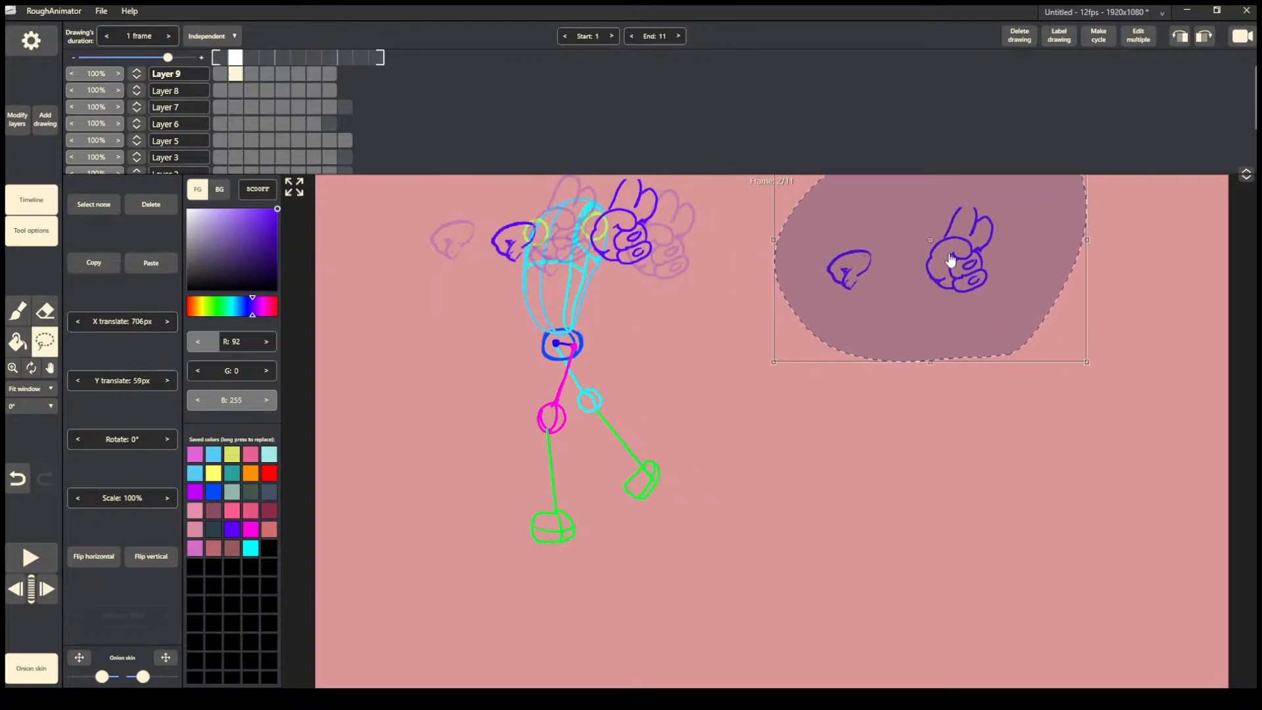
left_click(585, 391)
Erase the violet hand beside the character's right-hand-side shoulder circle on frame 2 and redraw it freehand as a drooping hand.
left_click(44, 311)
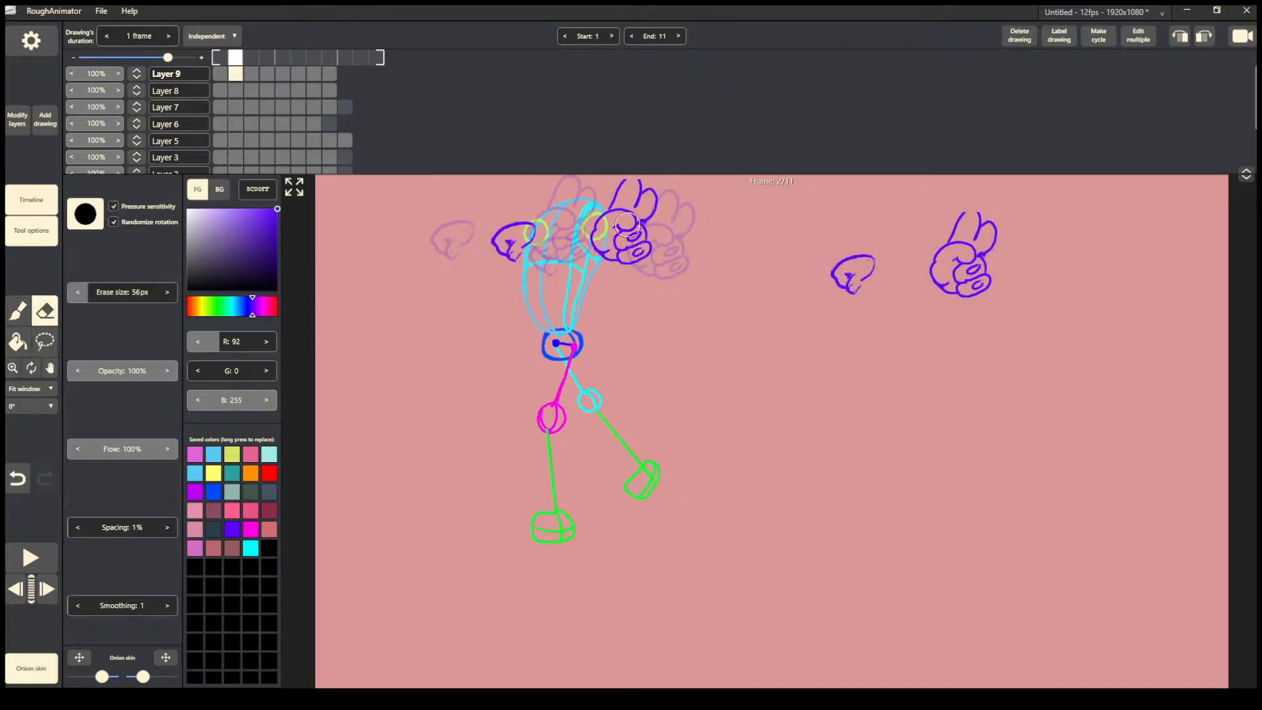
mouse_move(647, 191)
left_mouse_down()
mouse_move(614, 197)
mouse_move(628, 233)
left_mouse_up()
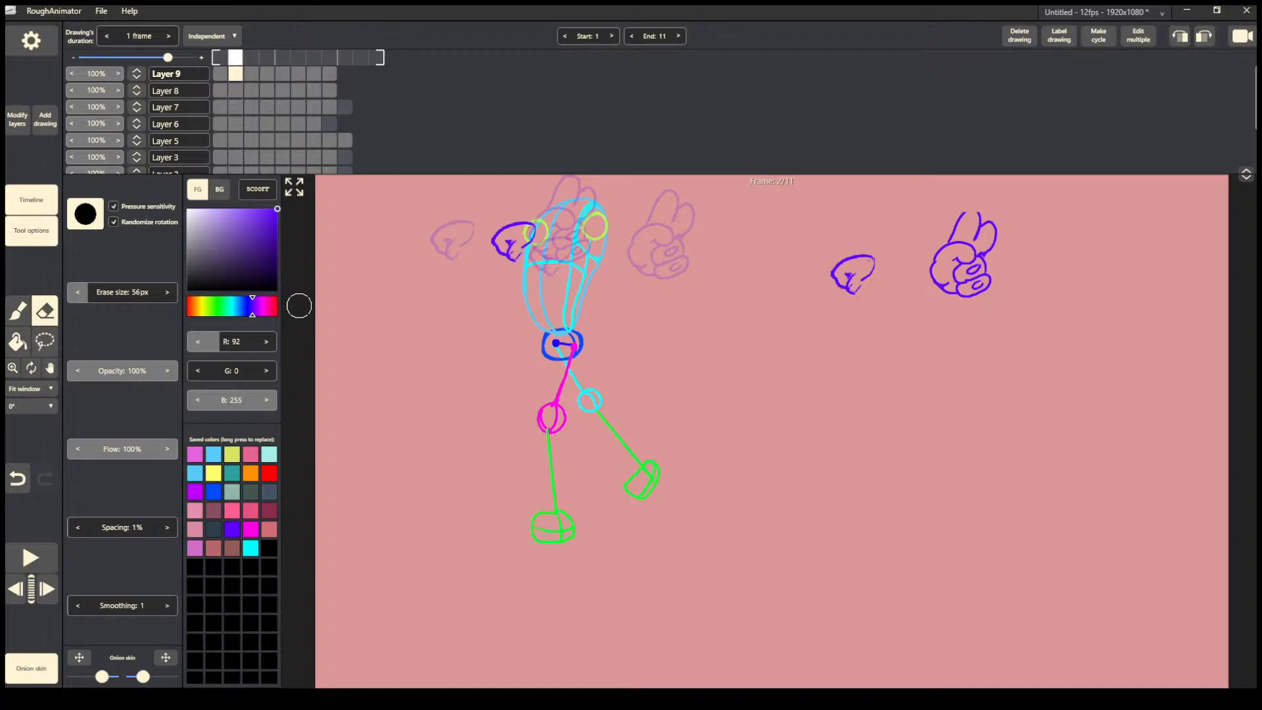
left_click(17, 311)
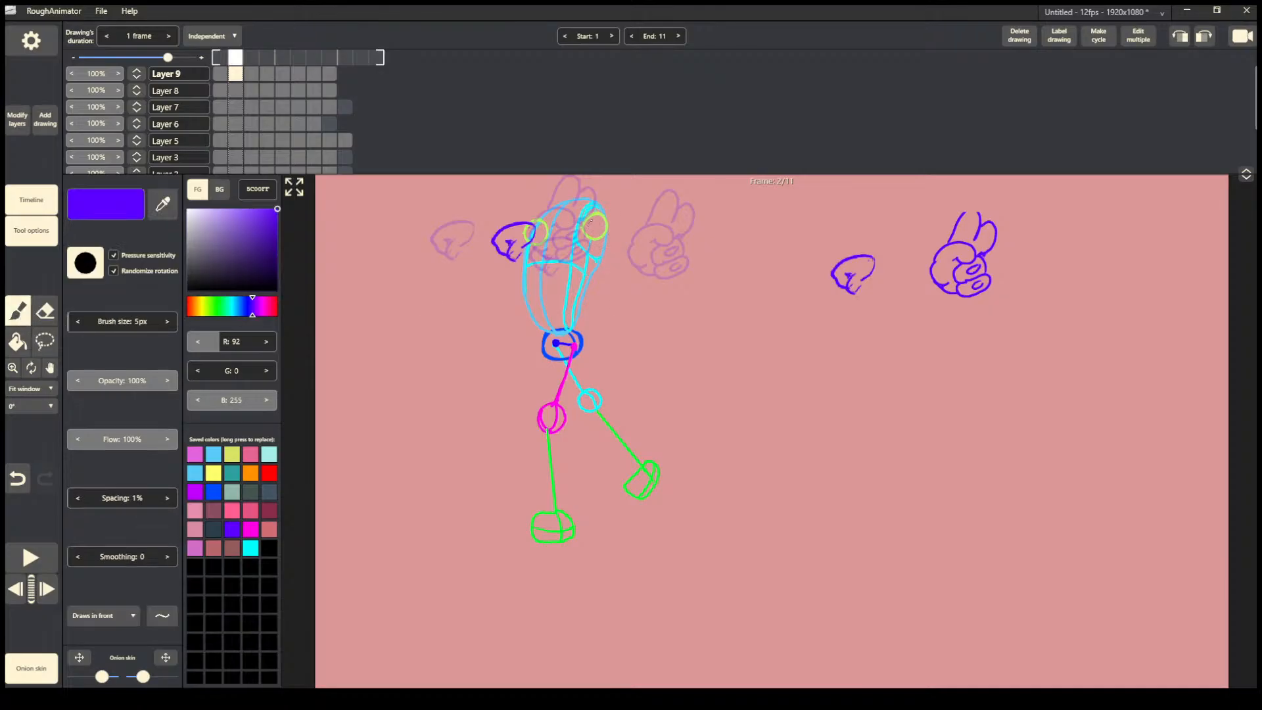
mouse_move(591, 220)
left_mouse_down()
mouse_move(595, 242)
mouse_move(614, 219)
mouse_move(637, 238)
mouse_move(640, 259)
mouse_move(617, 244)
mouse_move(634, 265)
mouse_move(619, 247)
mouse_move(632, 263)
mouse_move(644, 255)
mouse_move(604, 217)
left_mouse_up()
key("ctrl+z")
key("ctrl+z")
key("ctrl+y")
key("ctrl+z")
key("z")
key("b")
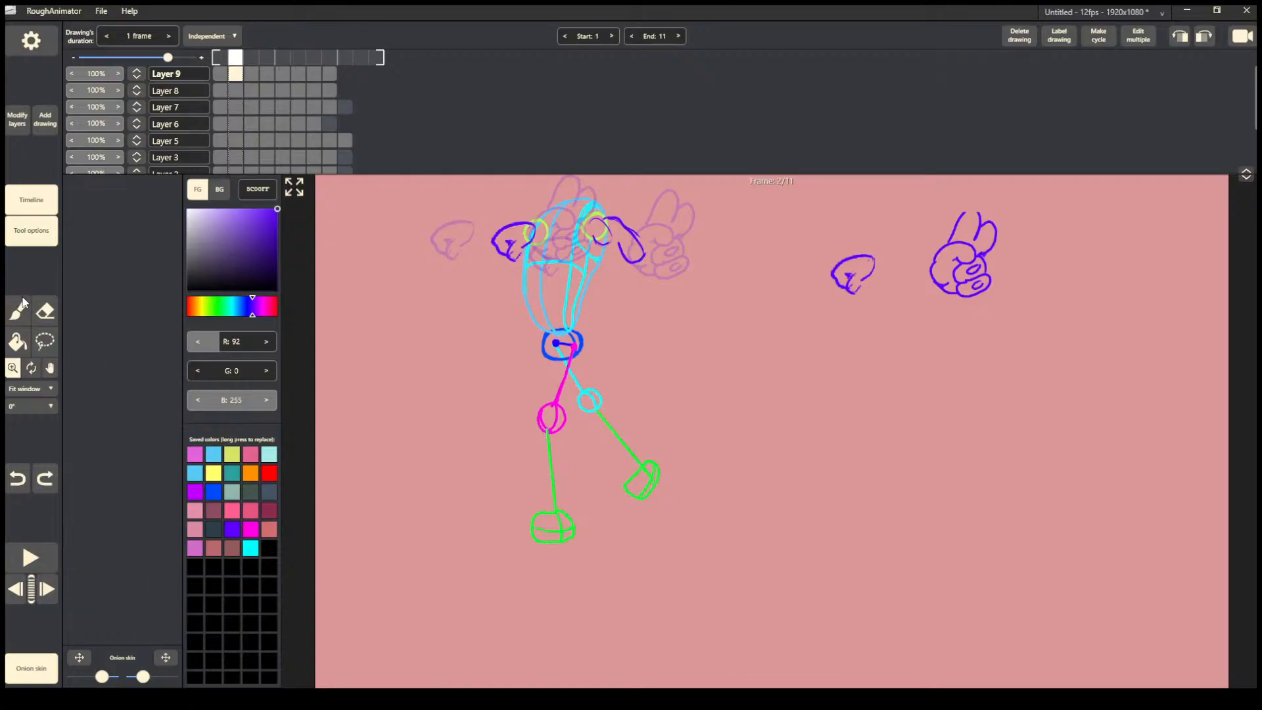
left_click_drag(596, 238, 625, 265)
key("ctrl+z")
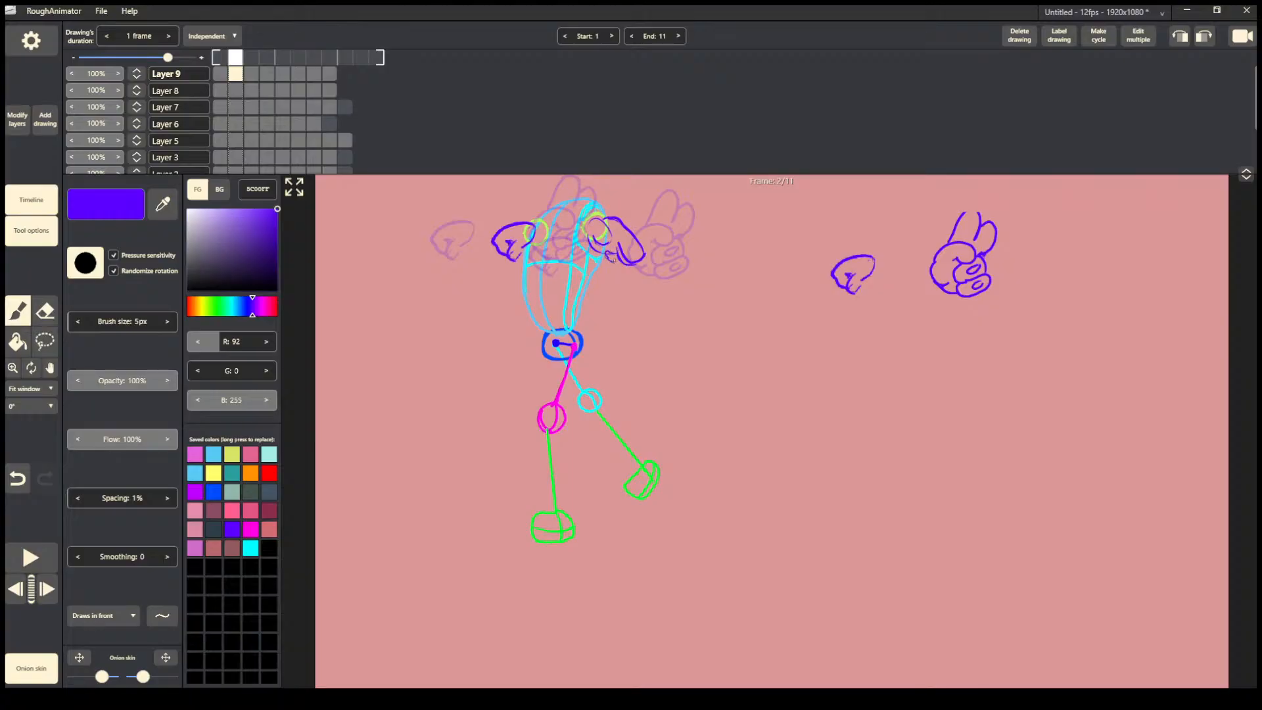
key("ctrl+z")
left_click_drag(609, 252, 612, 260)
Rotate and shift the left violet hand slightly on frame 2 of Layer 9.
left_click(45, 341)
mouse_move(543, 217)
left_mouse_down()
mouse_move(502, 284)
mouse_move(460, 304)
left_mouse_up()
left_click_drag(527, 260, 532, 264)
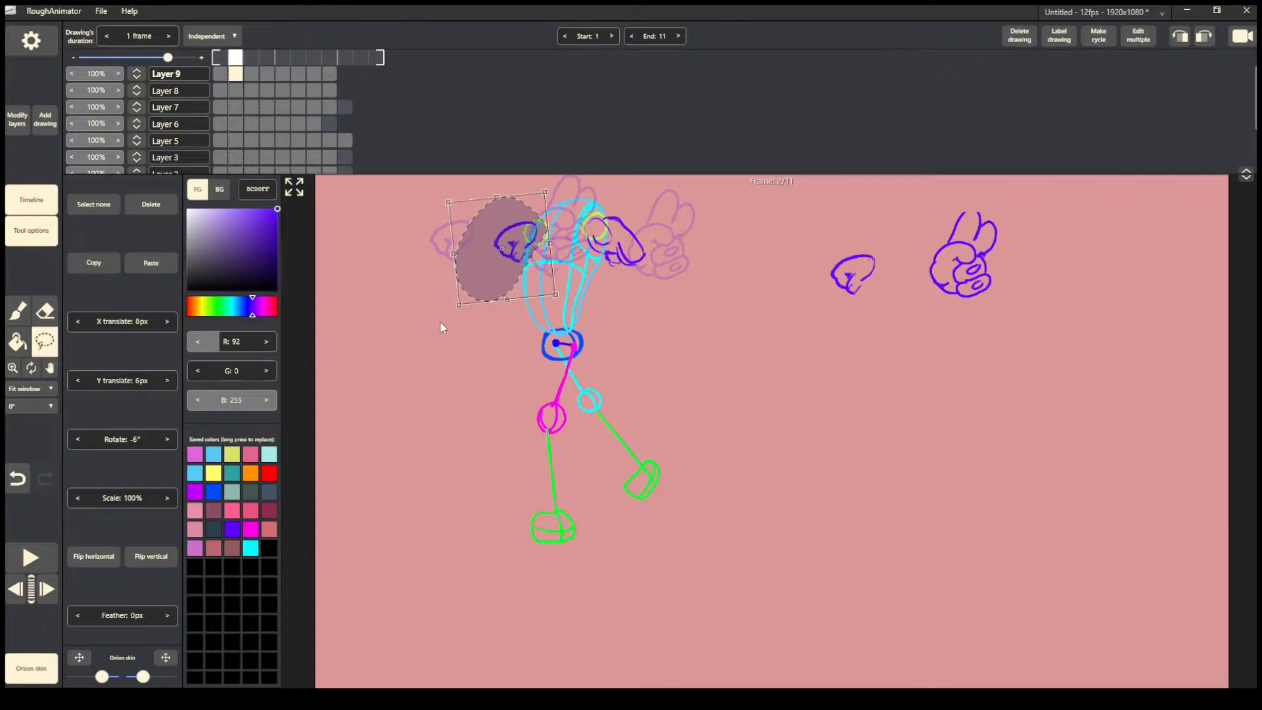
left_click_drag(440, 321, 455, 341)
left_click(453, 342)
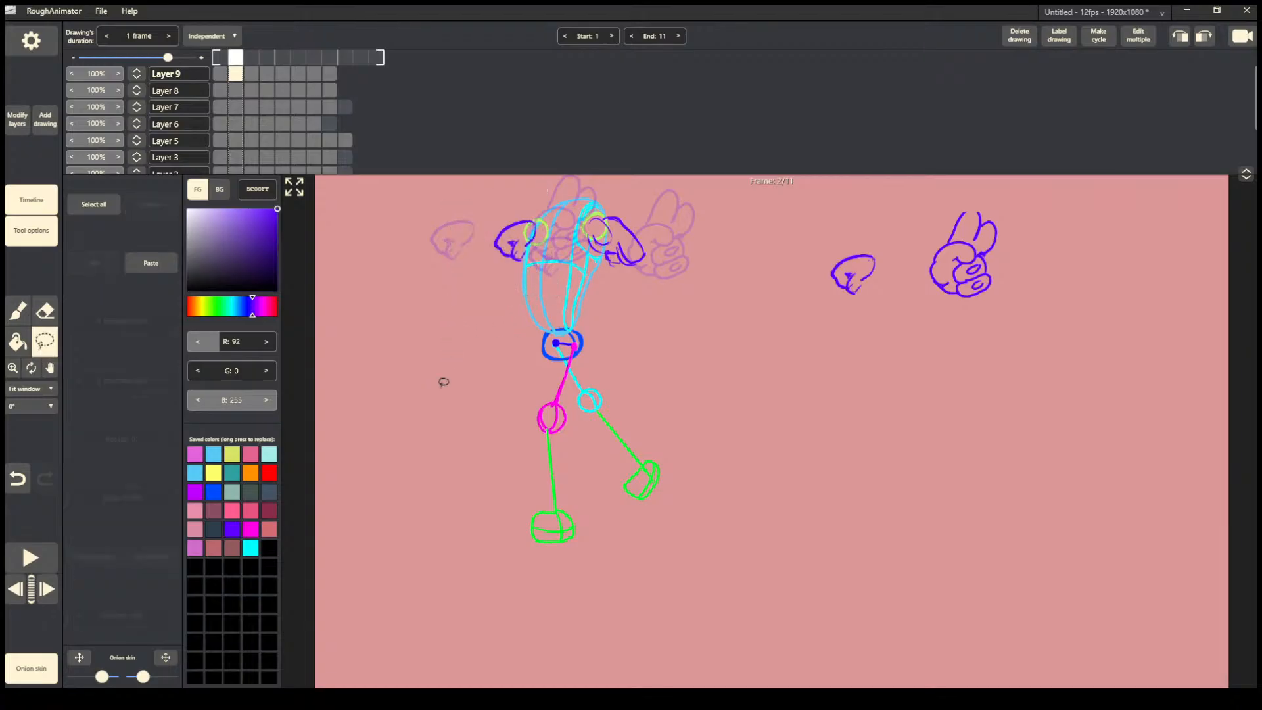
Try adding finger strokes to the redrawn violet hand on frame 2, comparing it with the hands on frames 1 and 3.
key("b")
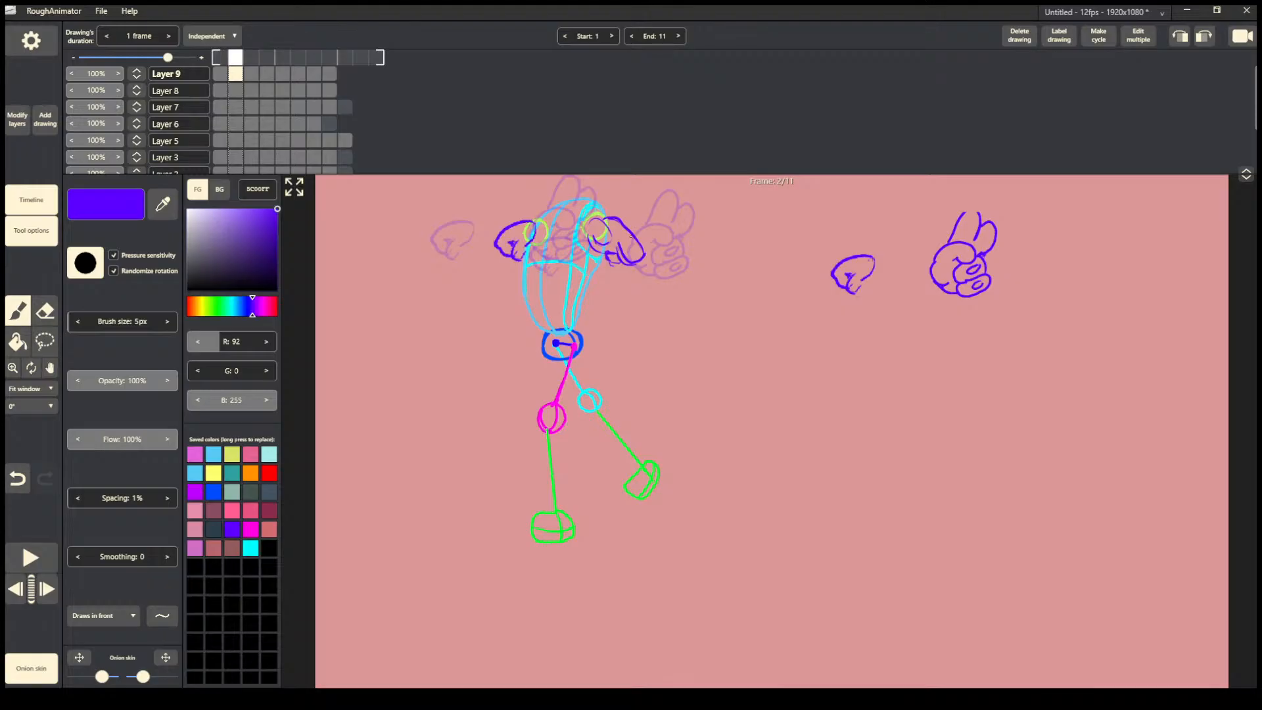
left_click_drag(629, 228, 645, 239)
key("ctrl+z")
key("ctrl+y")
key("Left")
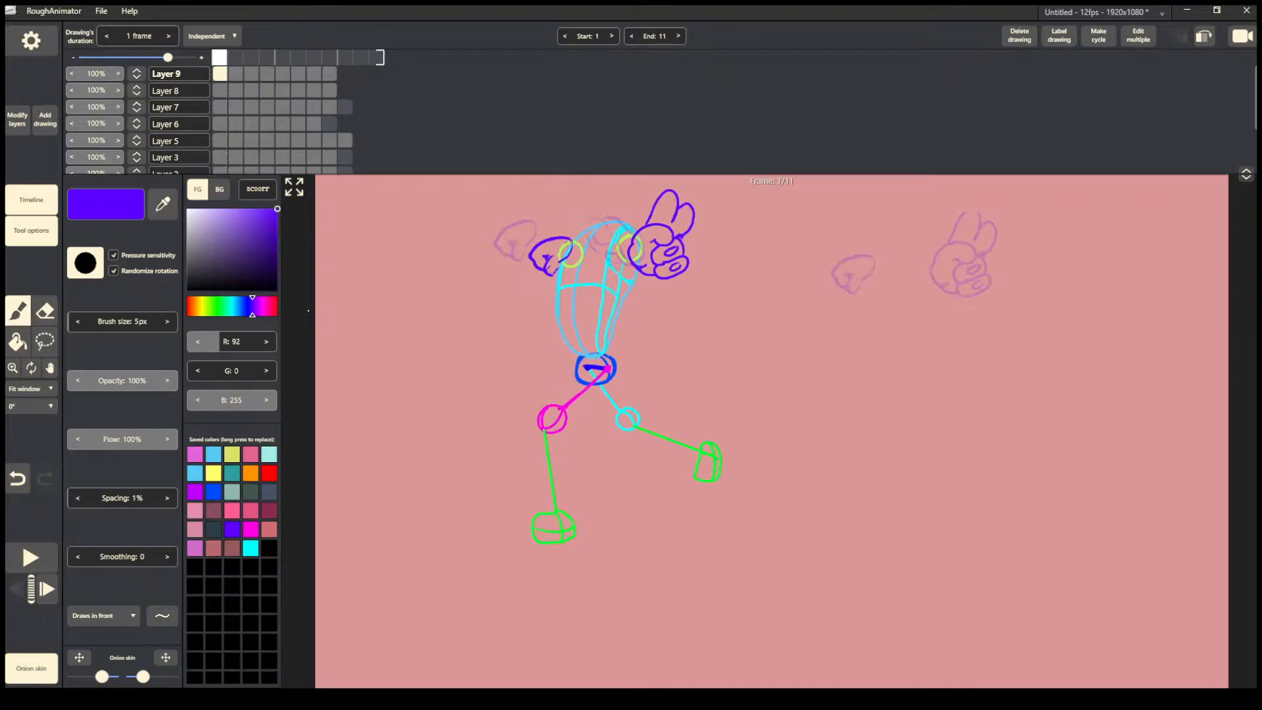
key("Right")
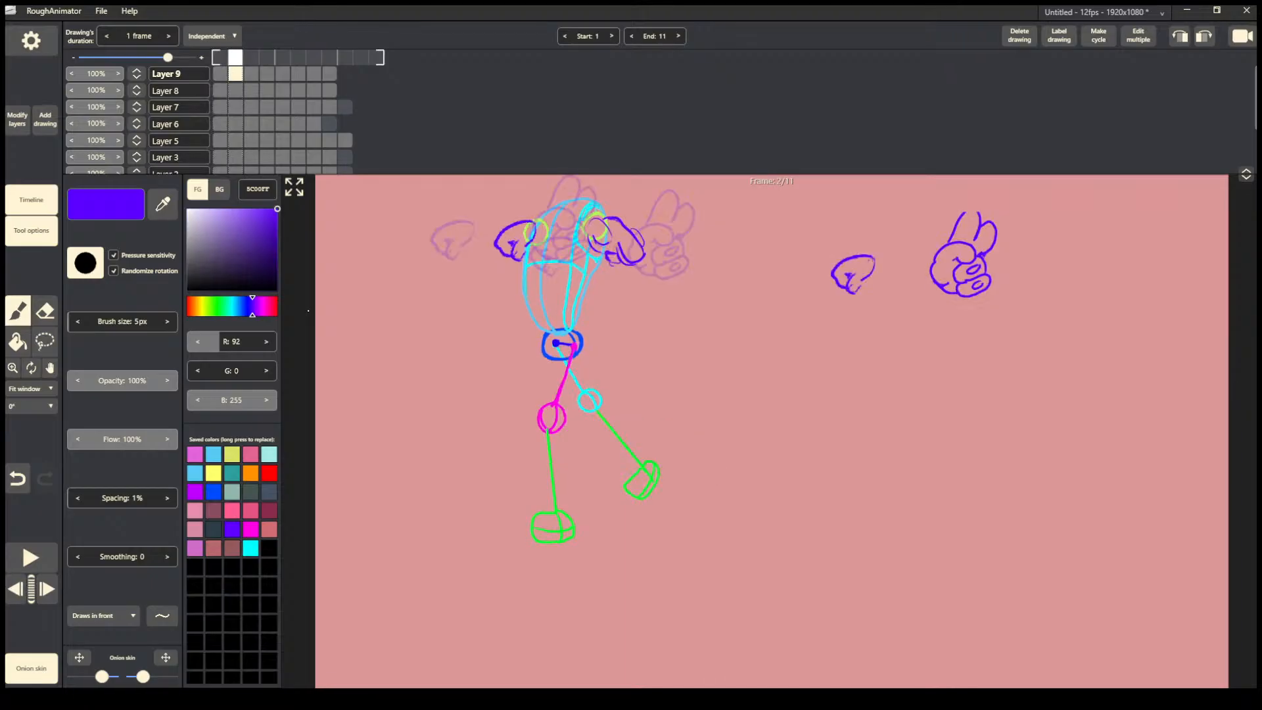
key("Right")
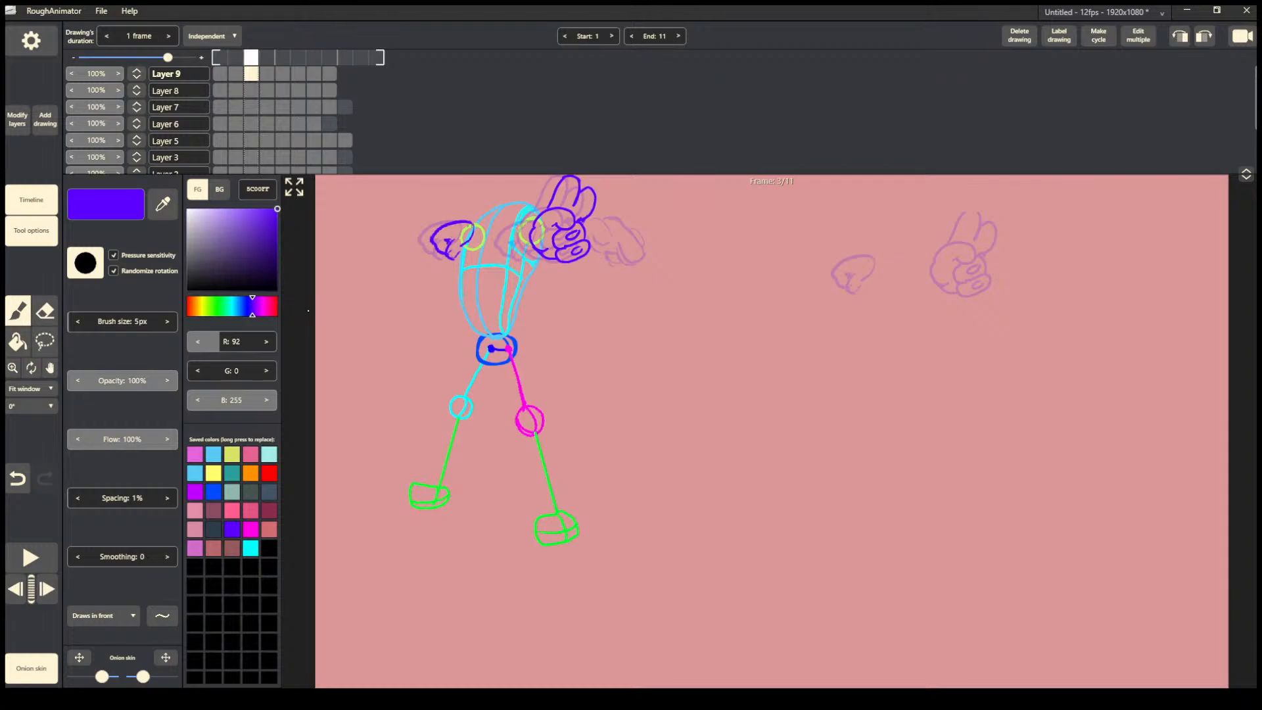
key("Left")
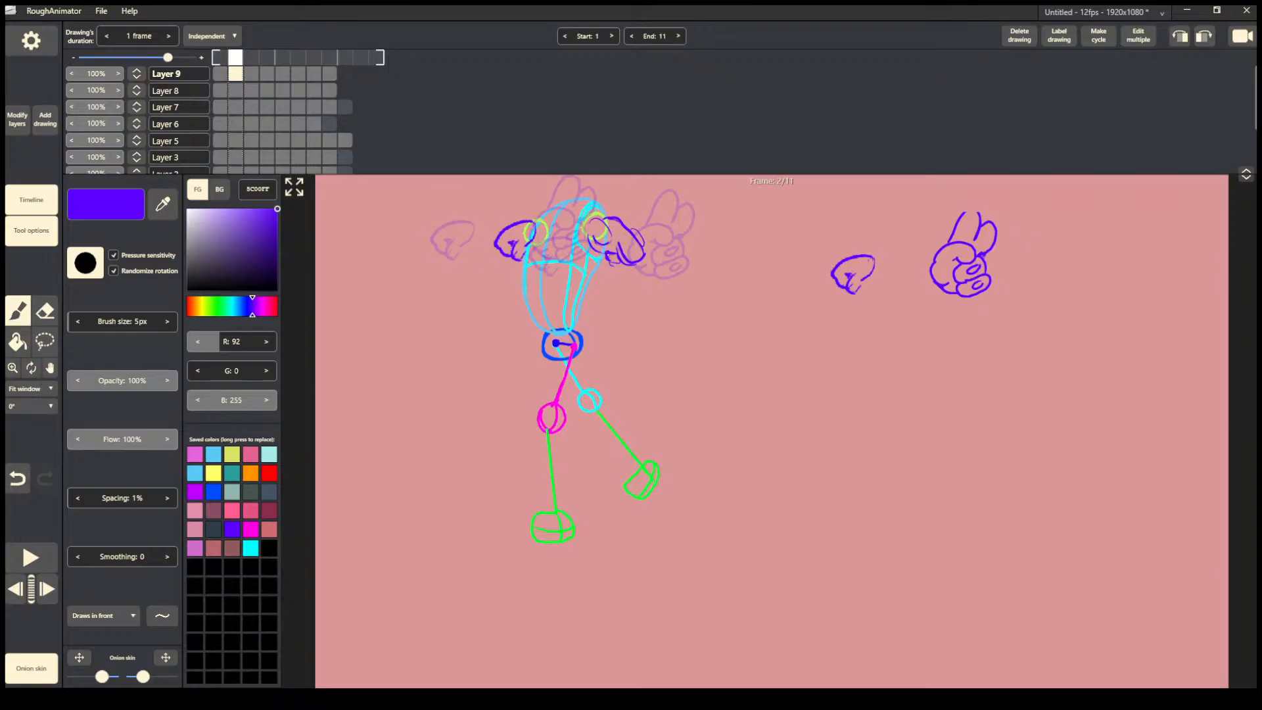
left_click_drag(606, 248, 621, 267)
key("ctrl+z")
Erase the large two-fingered violet hand on frame 3 of Layer 9 and redraw it smaller over the adjacent shoulder circle.
left_click(251, 74)
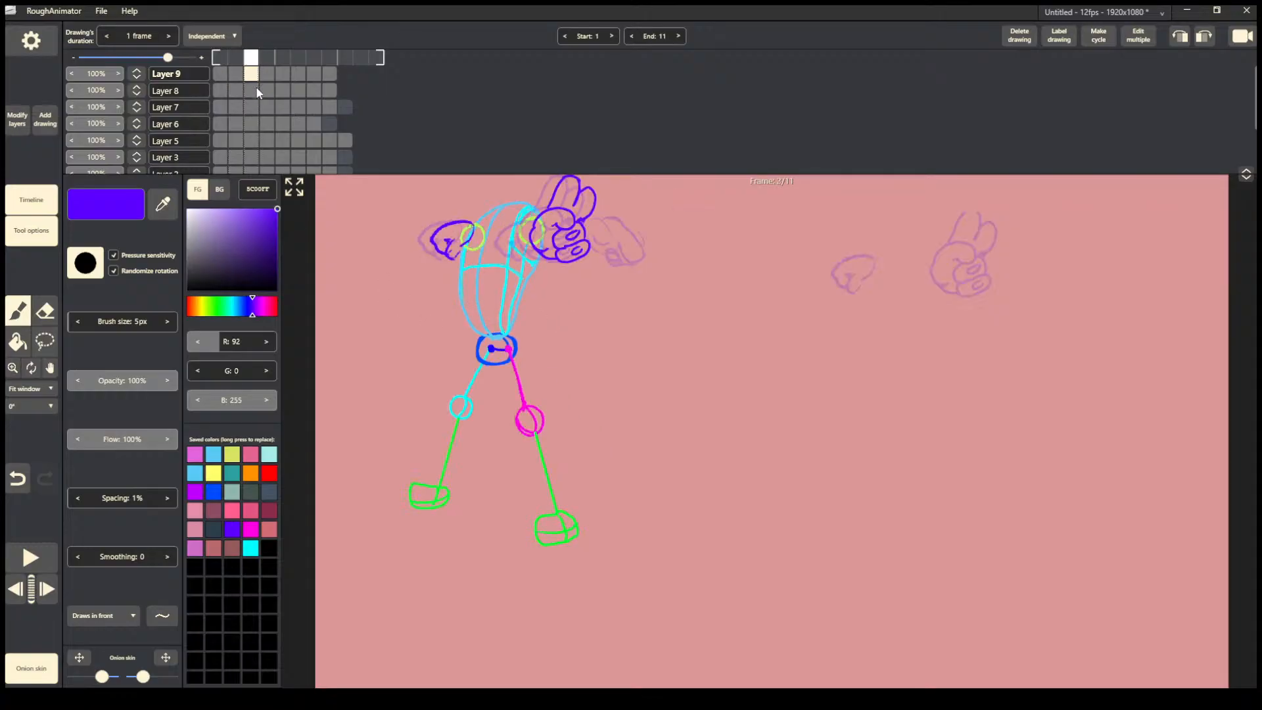
left_click(44, 311)
mouse_move(609, 227)
left_mouse_down()
mouse_move(581, 198)
mouse_move(531, 218)
left_mouse_up()
left_click(18, 311)
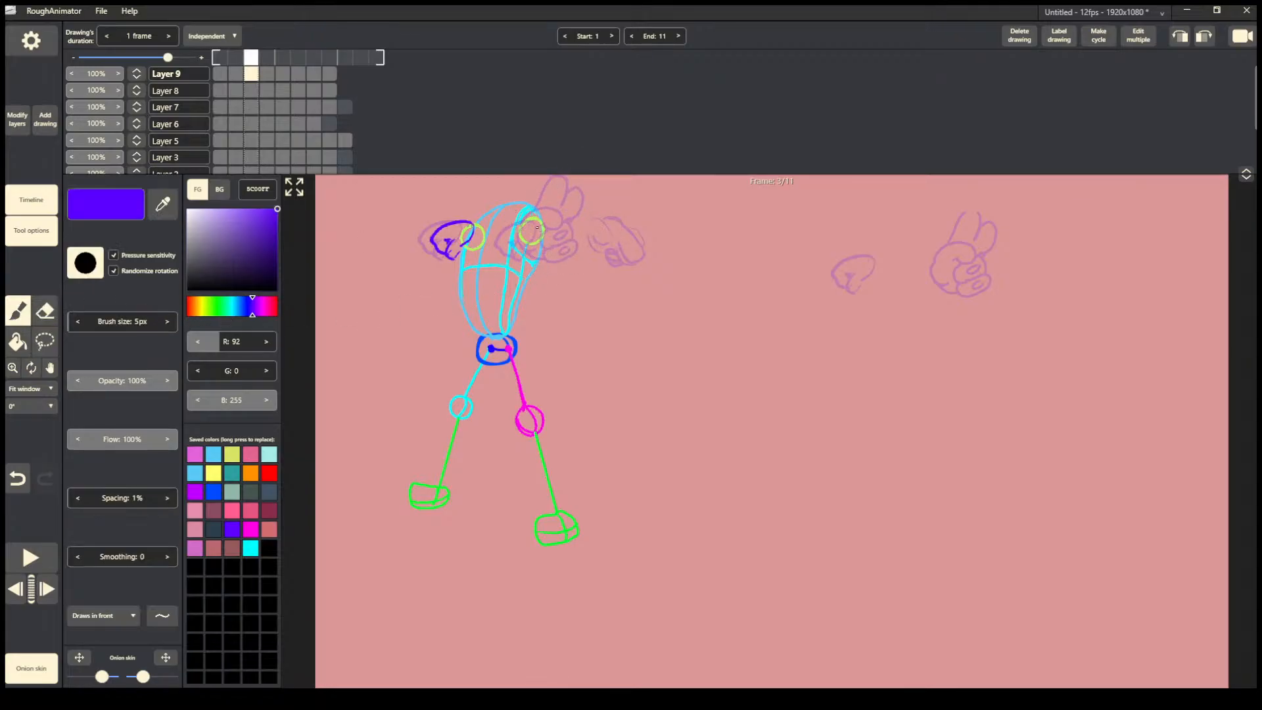
mouse_move(534, 221)
left_mouse_down()
mouse_move(553, 202)
mouse_move(567, 209)
mouse_move(560, 218)
mouse_move(577, 222)
mouse_move(561, 234)
left_mouse_up()
mouse_move(575, 230)
left_mouse_down()
mouse_move(554, 254)
mouse_move(580, 226)
left_mouse_up()
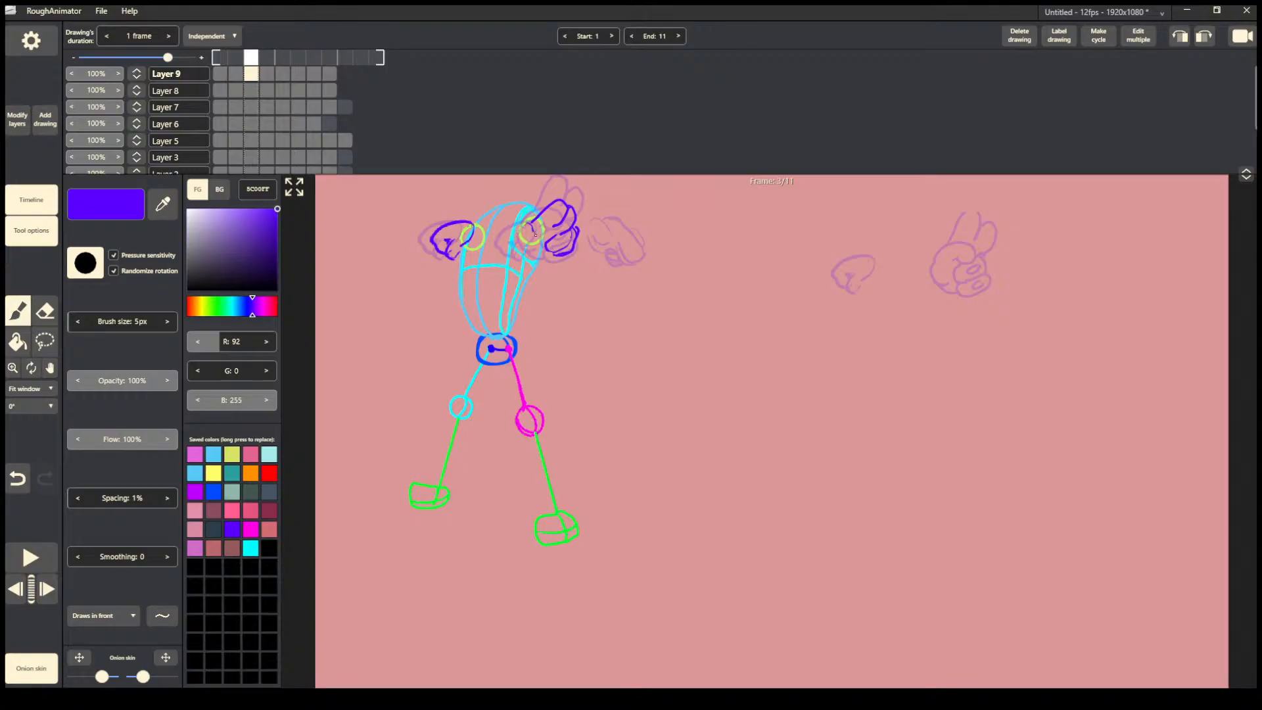
key("ctrl+z")
left_click_drag(532, 218, 523, 242)
mouse_move(533, 224)
left_mouse_down()
mouse_move(533, 247)
mouse_move(523, 239)
mouse_move(577, 230)
left_mouse_up()
Step through the frames of Layer 9 and play back the animation to review the redrawn hands.
key("Left")
key("Right")
key("Right")
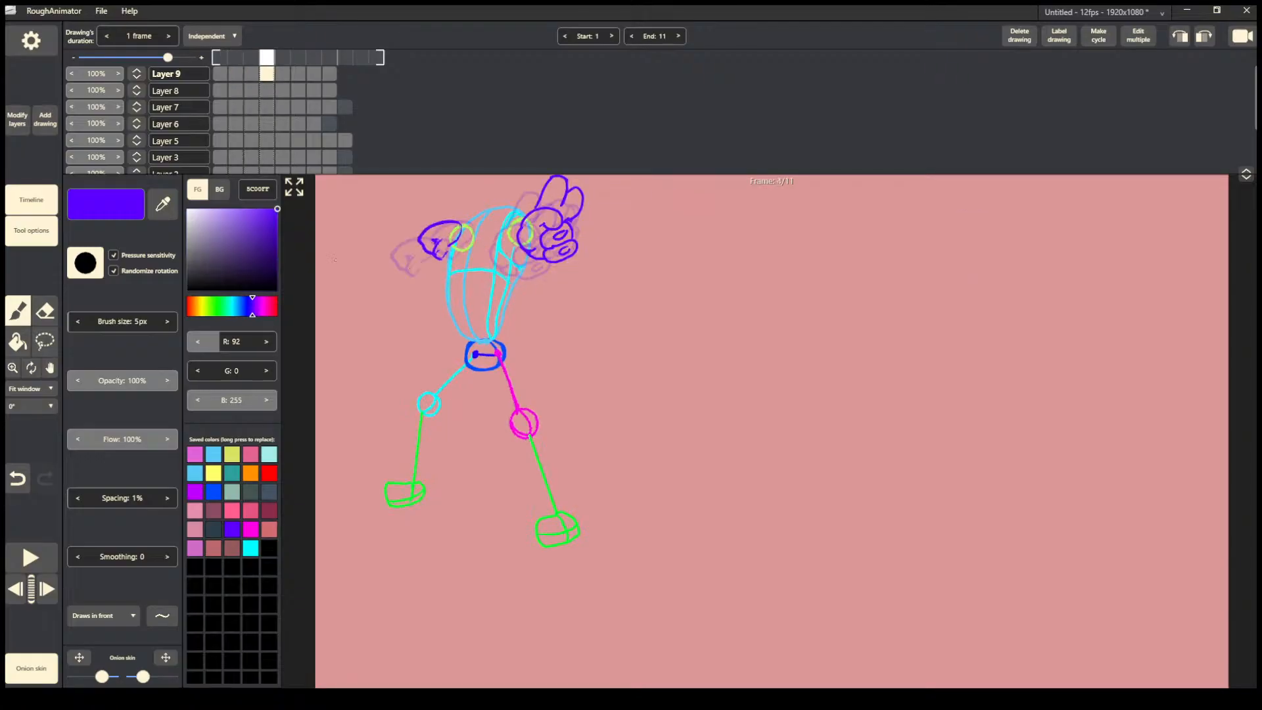
key("Right")
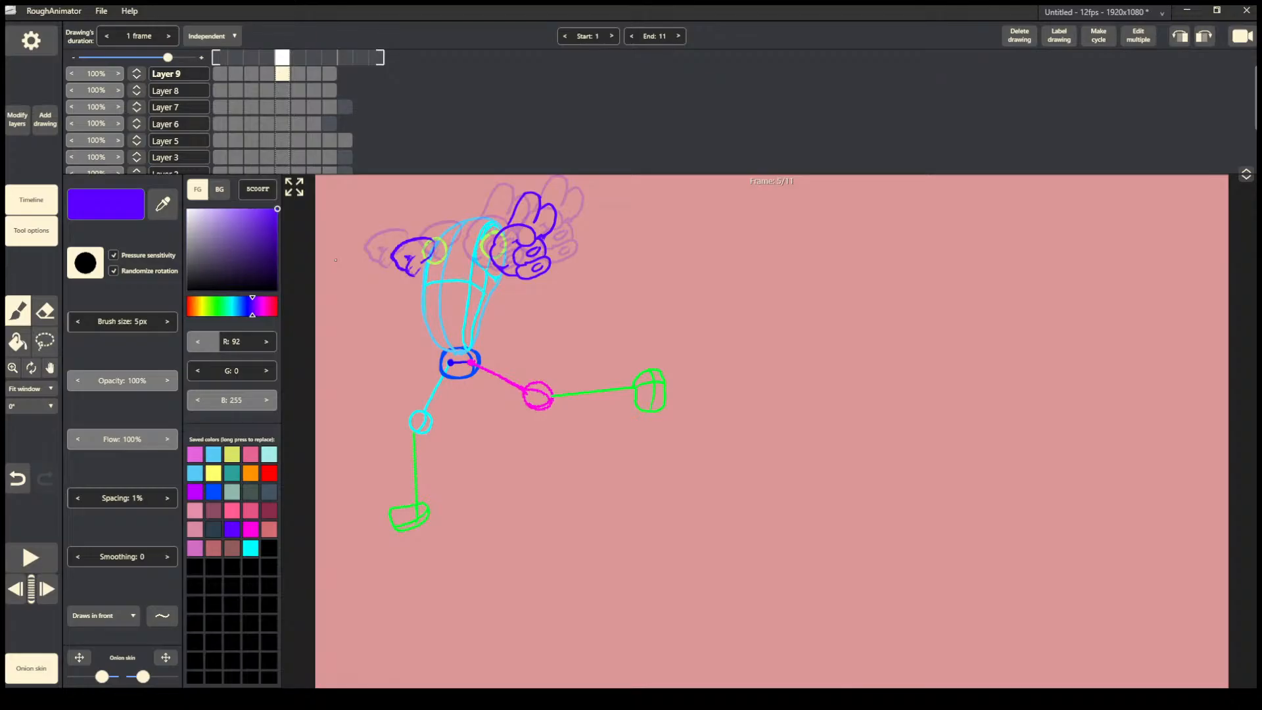
key("Right")
key("Right")
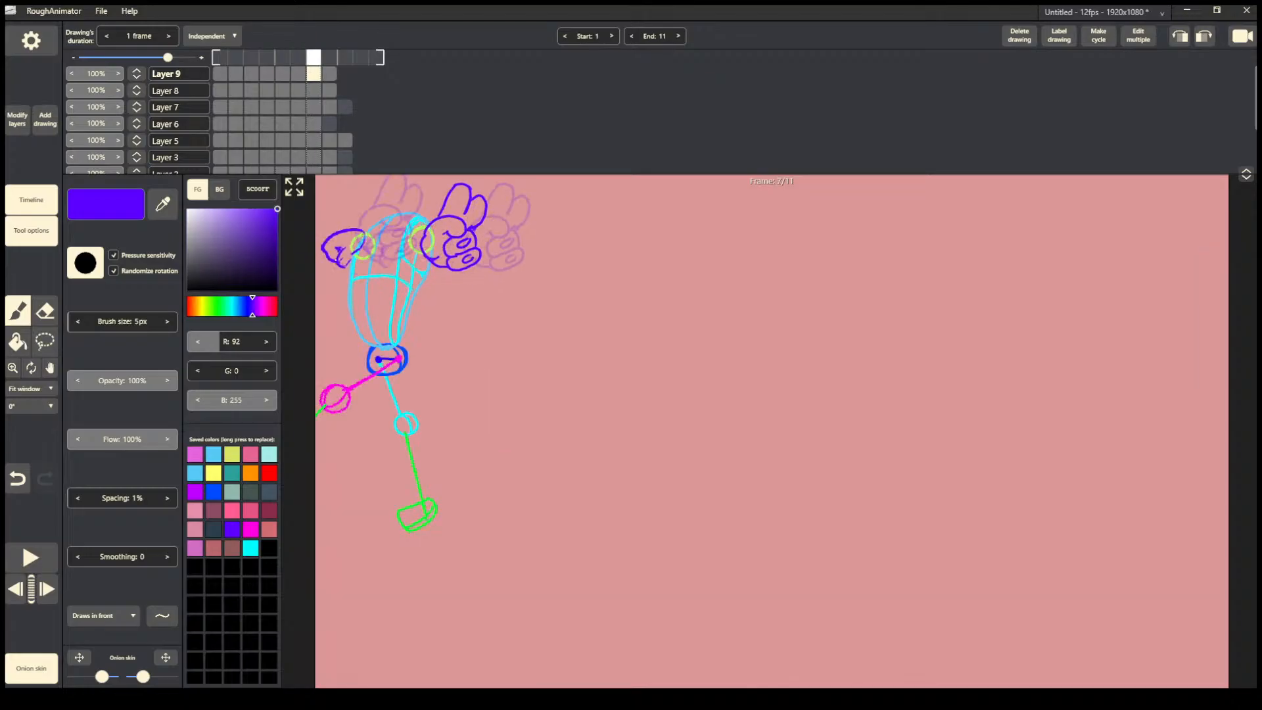
key("Right")
left_click(31, 557)
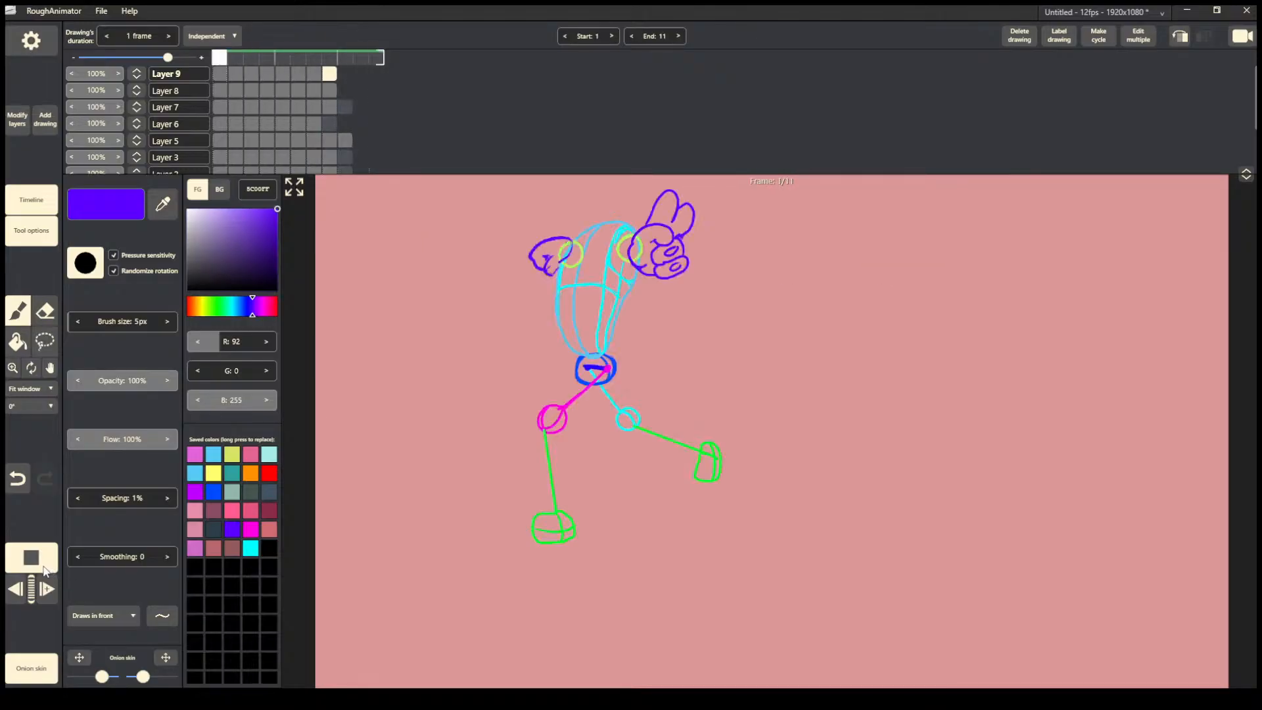
left_click(51, 569)
Undo the copied, erased and redrawn violet hands on frames 3 and 2 of Layer 9, back to the original two hands.
key("ctrl+z")
key("ctrl+z")
key("ctrl+z")
key("ctrl+z")
key("ctrl+z")
key("ctrl+z")
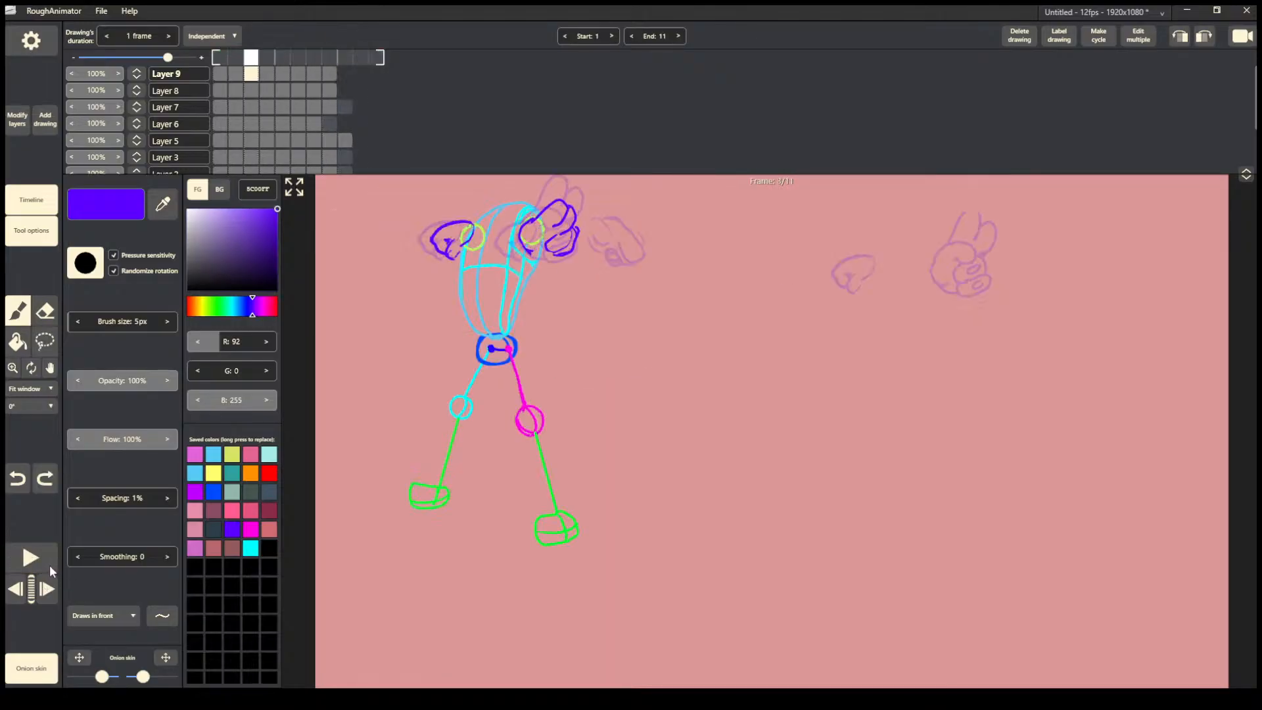
key("ctrl+z")
key("ctrl+z")
key("ctrl+z")
key("ctrl+z")
key("ctrl+z")
key("ctrl+z")
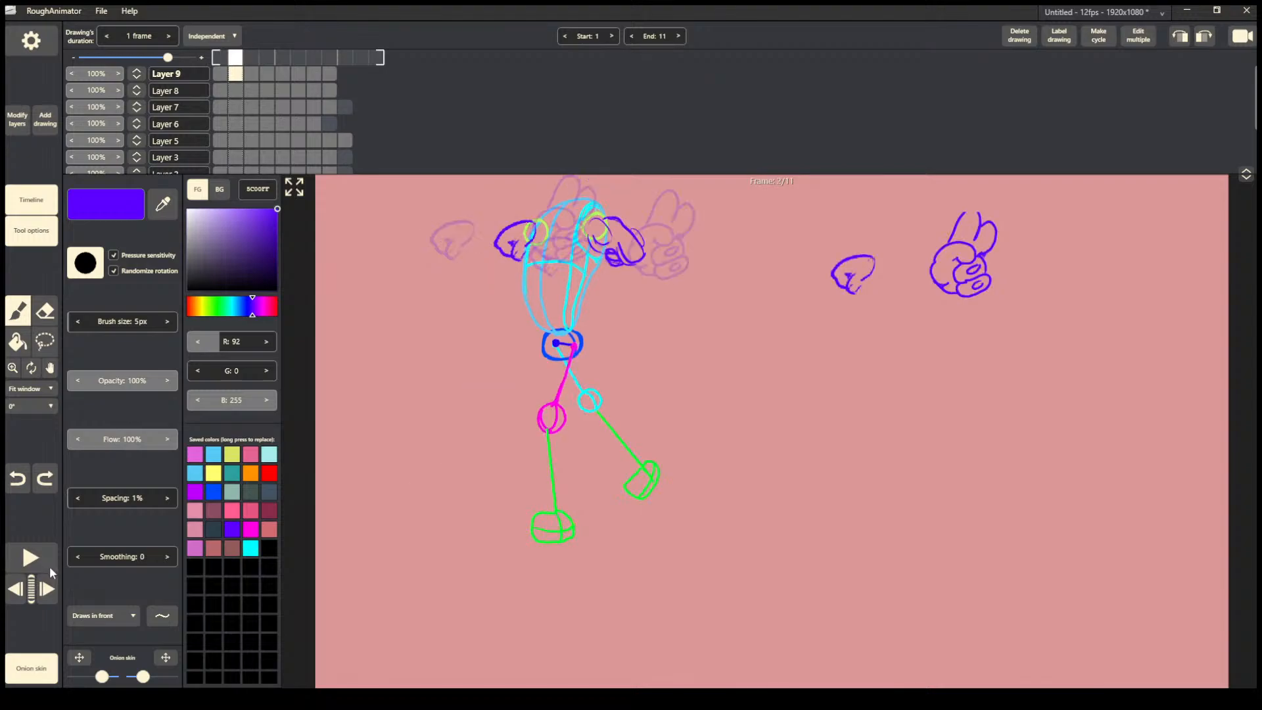
key("ctrl+z")
key("ctrl+z")
key("ctrl+z")
key("ctrl+z")
key("l")
left_click_drag(499, 194, 498, 197)
left_click(434, 440)
key("ctrl+z")
key("ctrl+z")
key("ctrl+z")
key("ctrl+z")
key("ctrl+z")
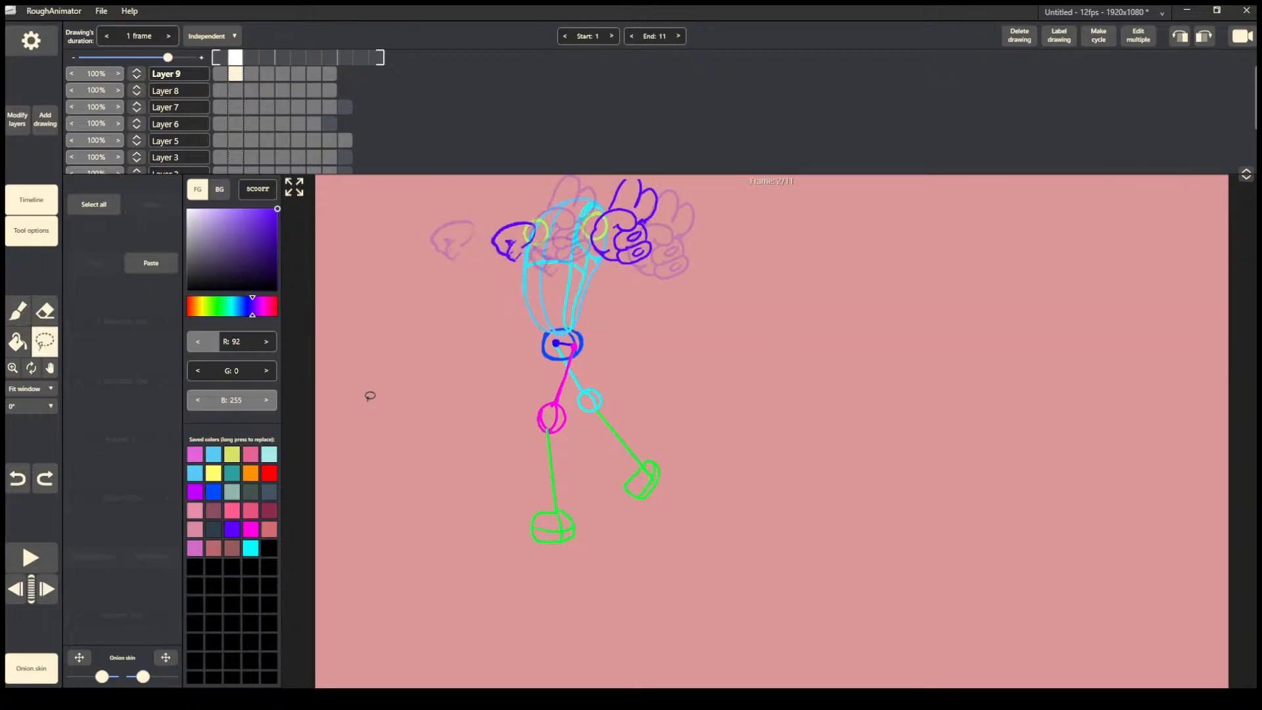
Play back the whole animation repeatedly to review the character's motion with the original hands.
left_click(50, 556)
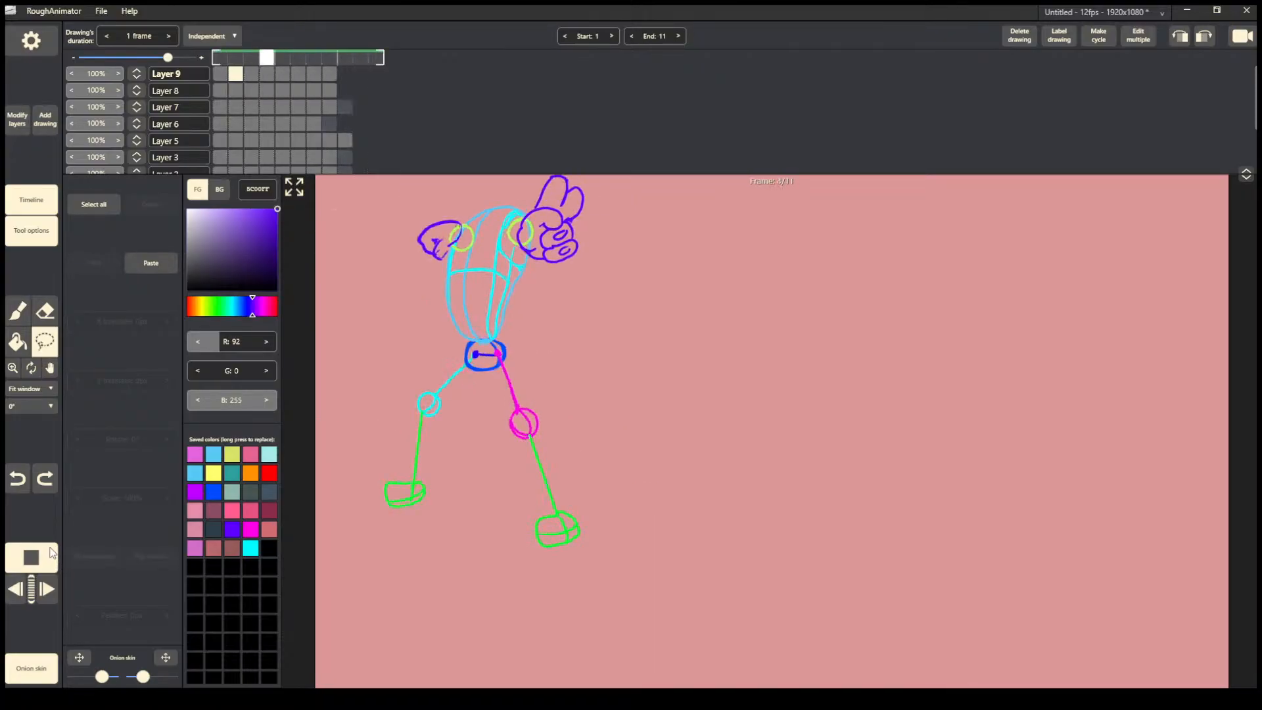
left_click(52, 554)
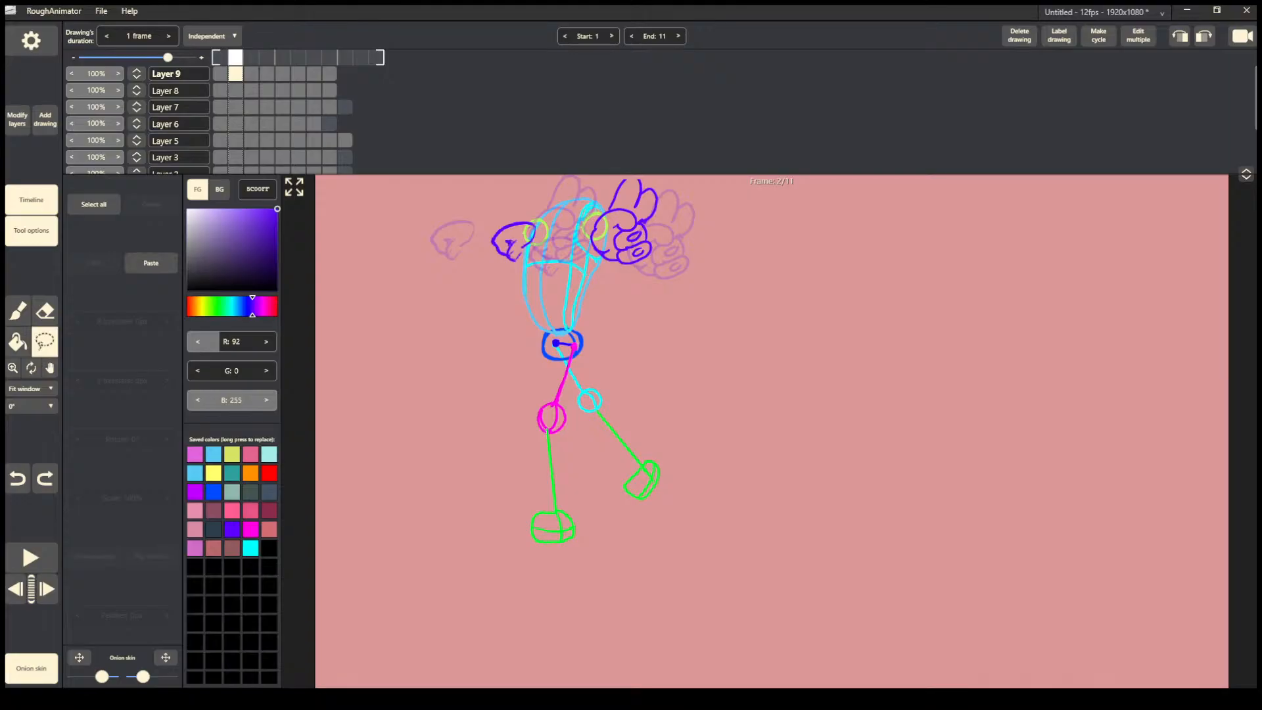
left_click(44, 564)
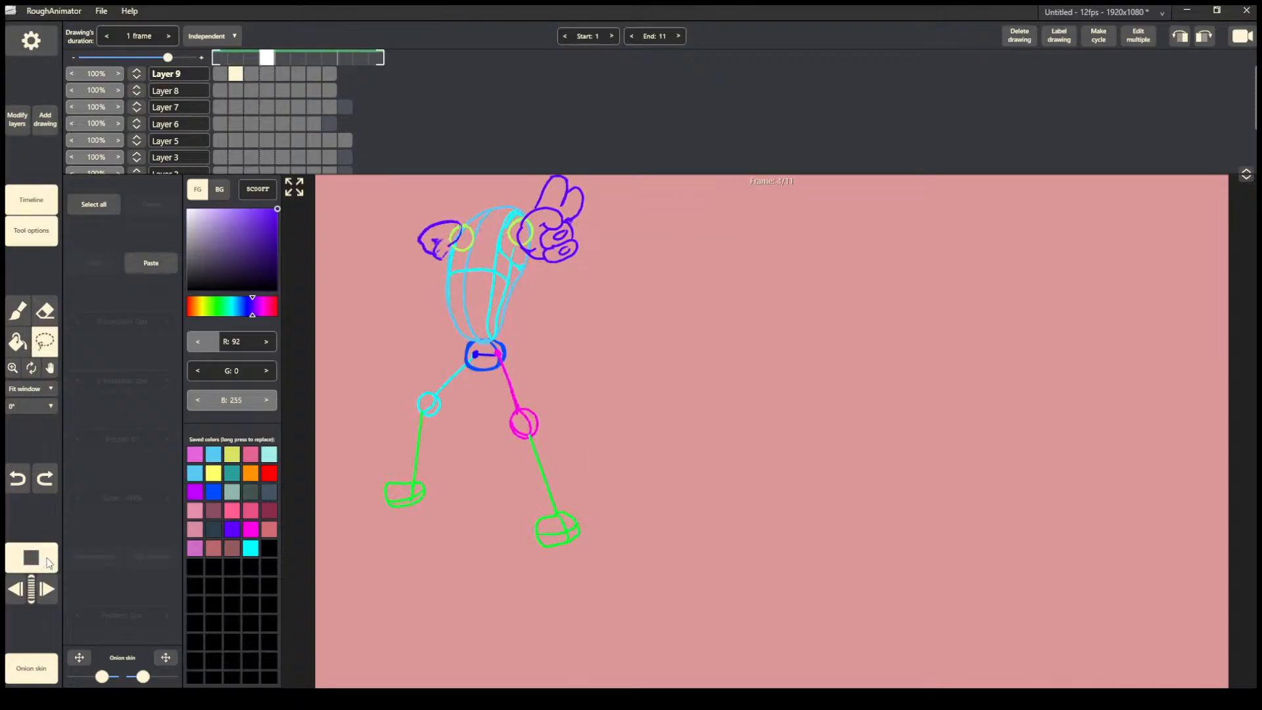
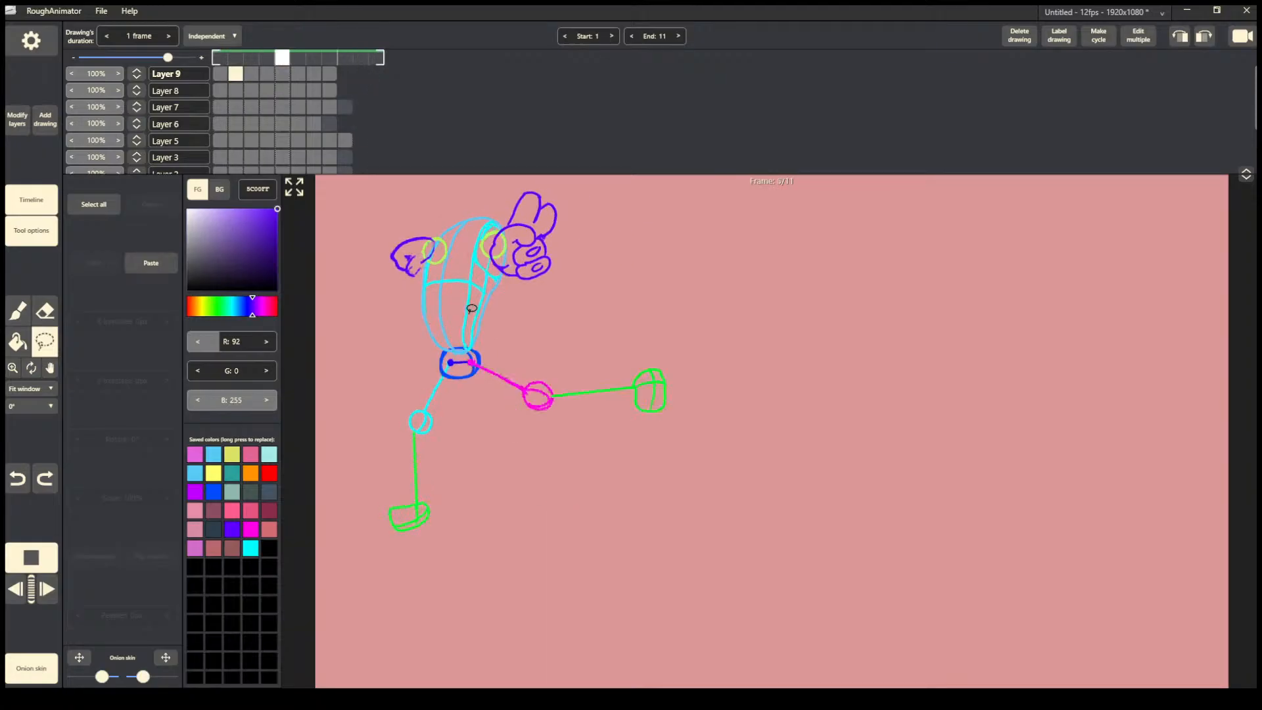
Add Layer 10 above Layer 9, and lower the opacity of Layers 9 and 8 to 17%, Layer 7 to 19% and Layer 6 to 20%.
left_click(18, 310)
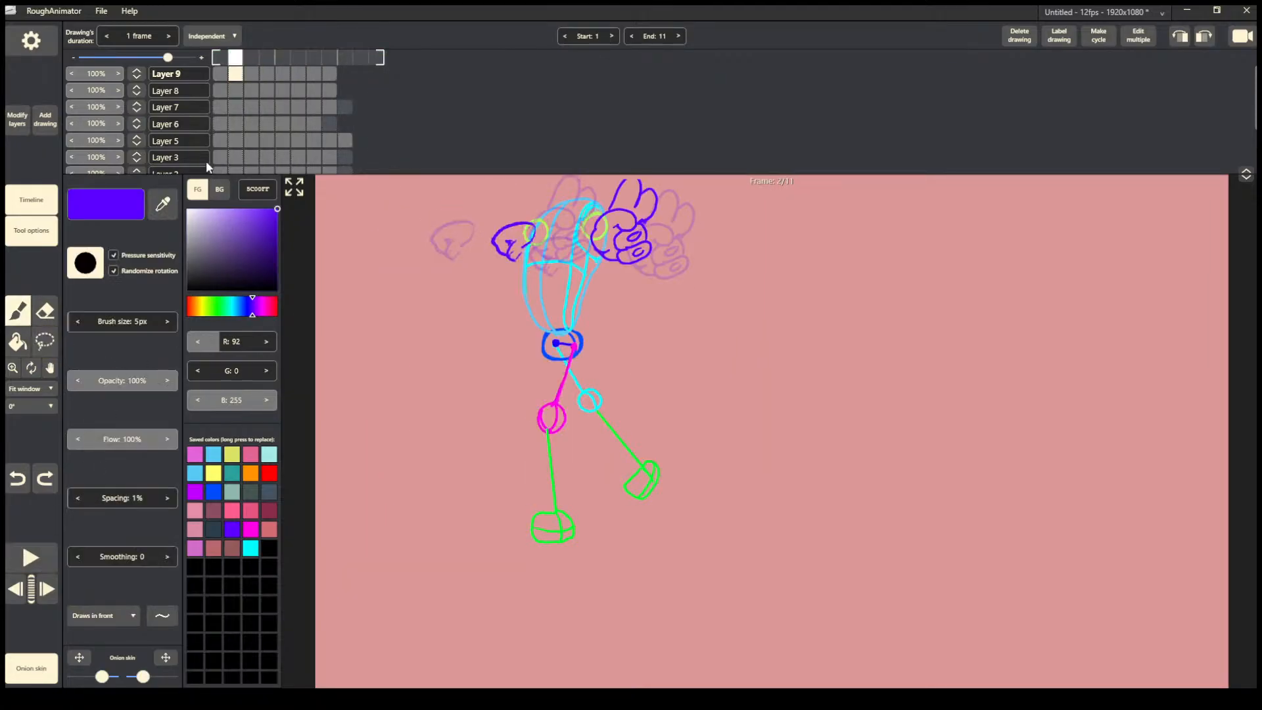
left_click(219, 74)
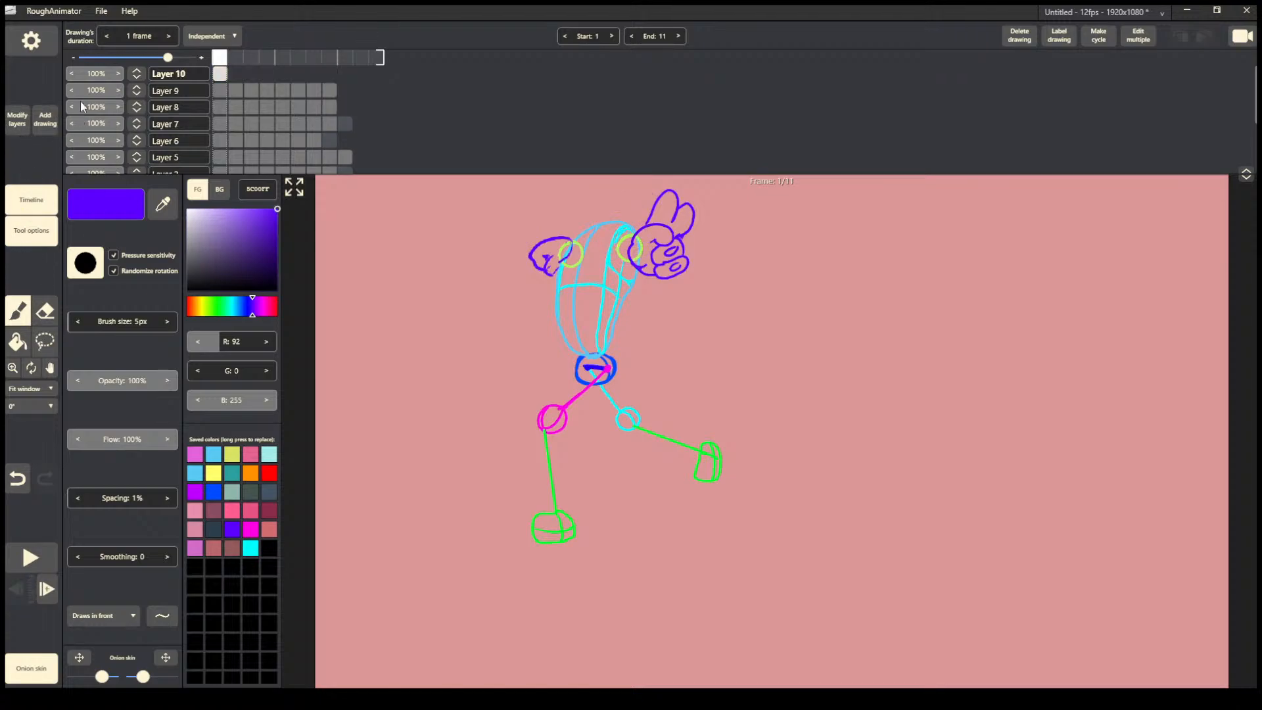
mouse_move(82, 95)
left_mouse_down()
mouse_move(42, 95)
mouse_move(37, 128)
left_mouse_up()
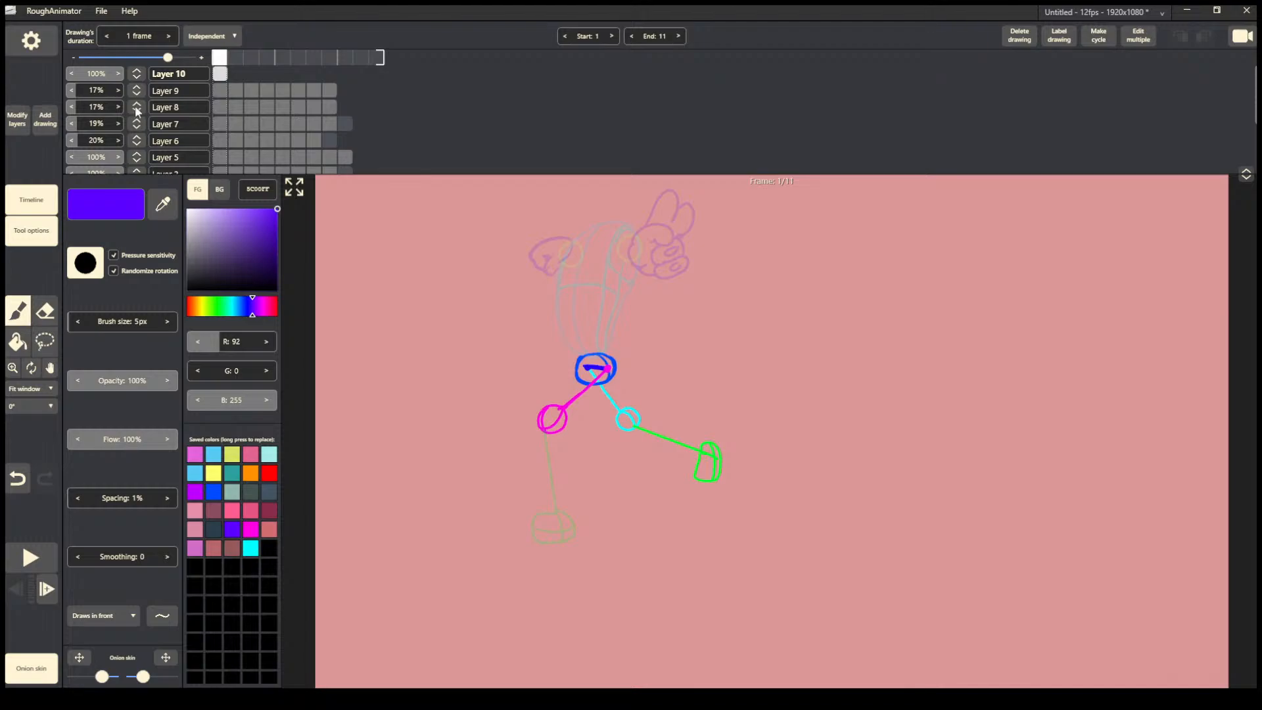
Lower the opacity of Layer 5 to 20%, Layer 3 to 28% and Layer 2 to 36%.
mouse_move(105, 157)
left_mouse_down()
mouse_move(24, 171)
mouse_move(37, 168)
left_mouse_up()
left_click_drag(1257, 59, 1258, 143)
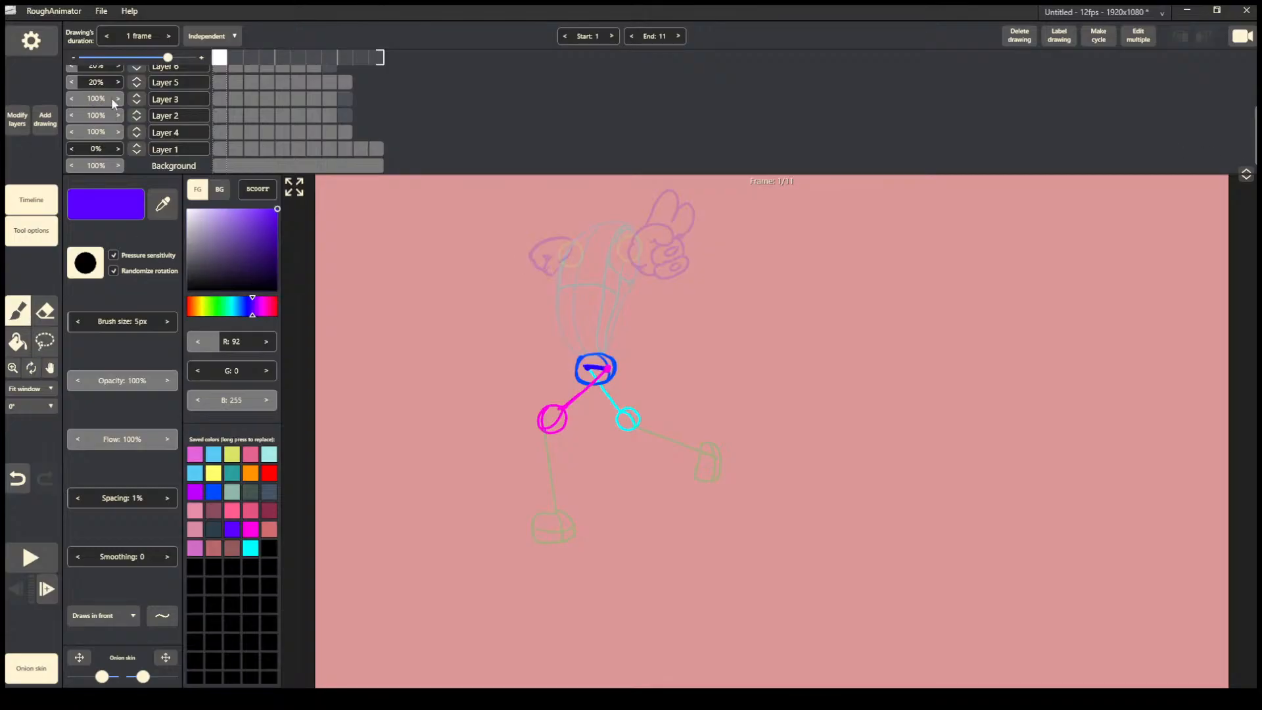
mouse_move(112, 98)
left_mouse_down()
mouse_move(32, 92)
mouse_move(69, 107)
mouse_move(54, 112)
left_mouse_up()
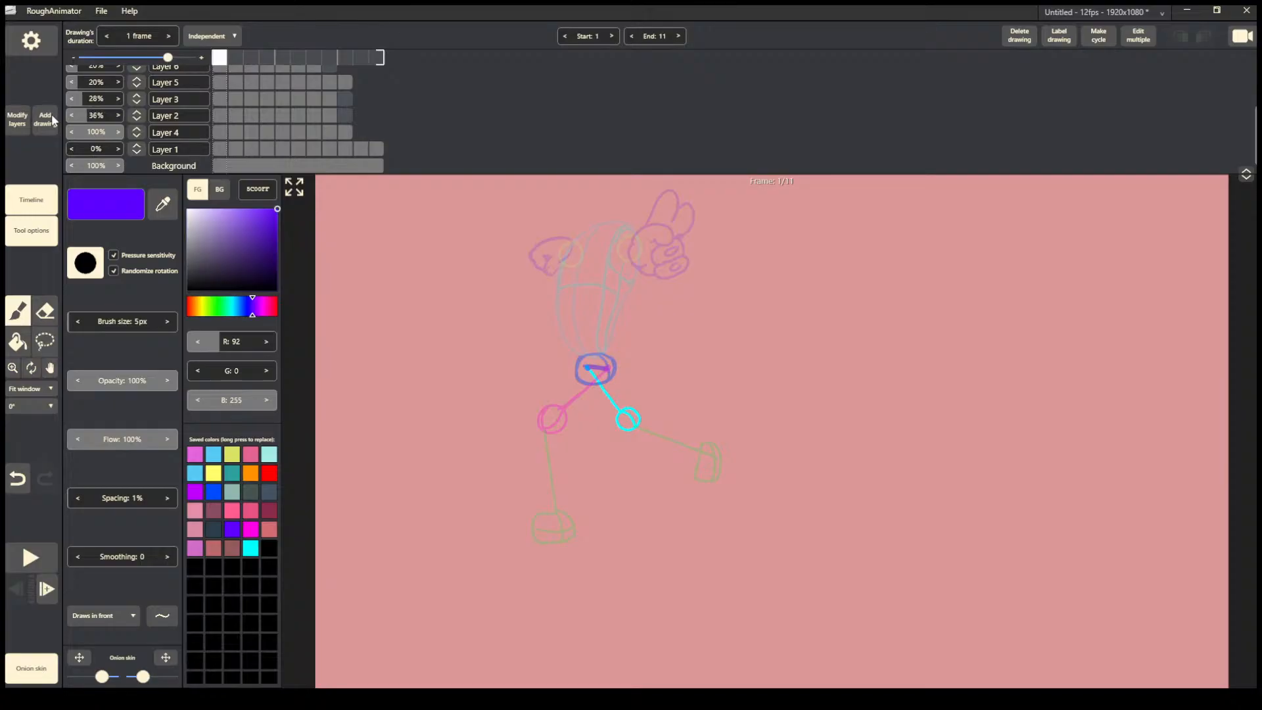
scroll(327, 88, "up", 3)
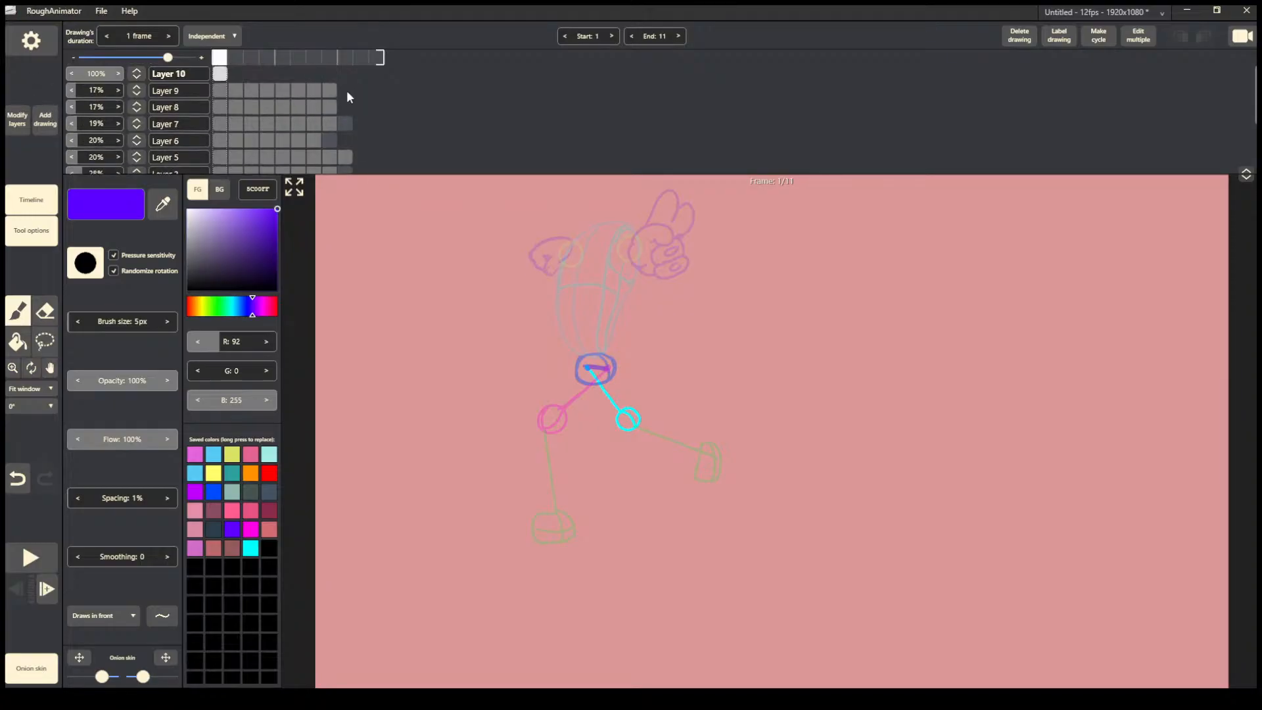
left_click(15, 367)
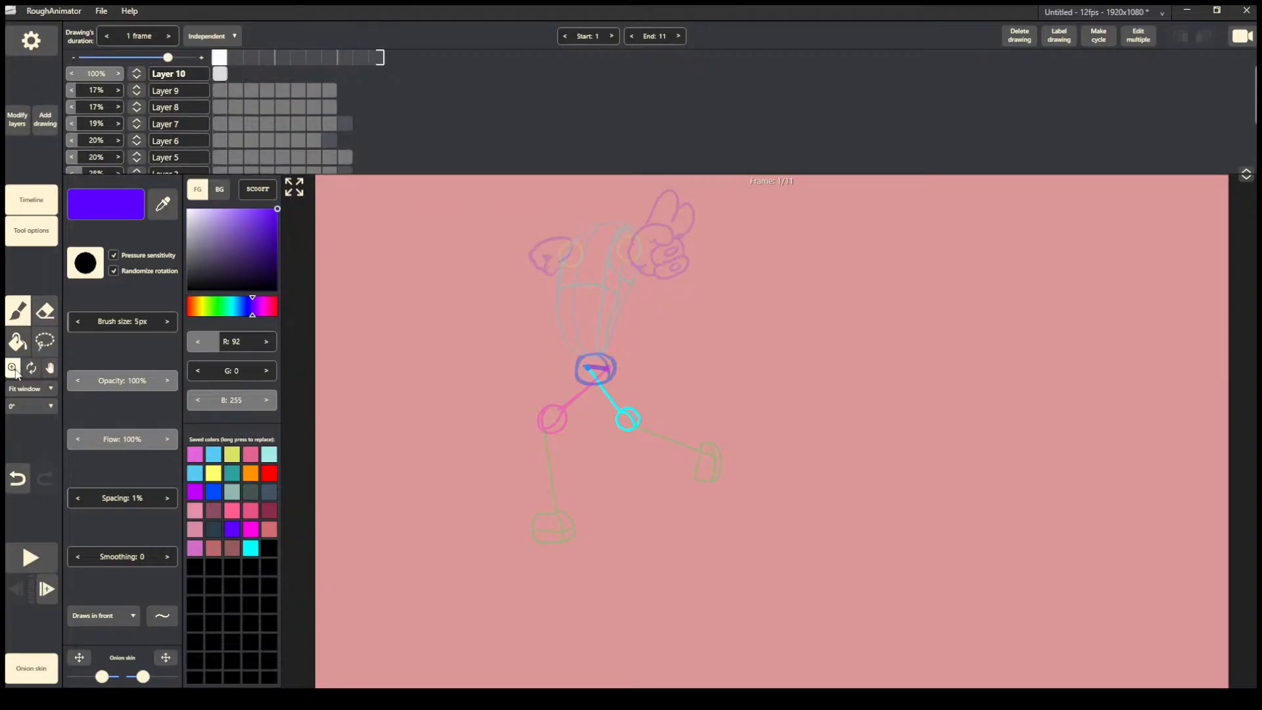
Try a violet torso edge with a small eye and mouth on frame 1 of Layer 10.
left_click(676, 206)
left_click(691, 192)
left_click(17, 310)
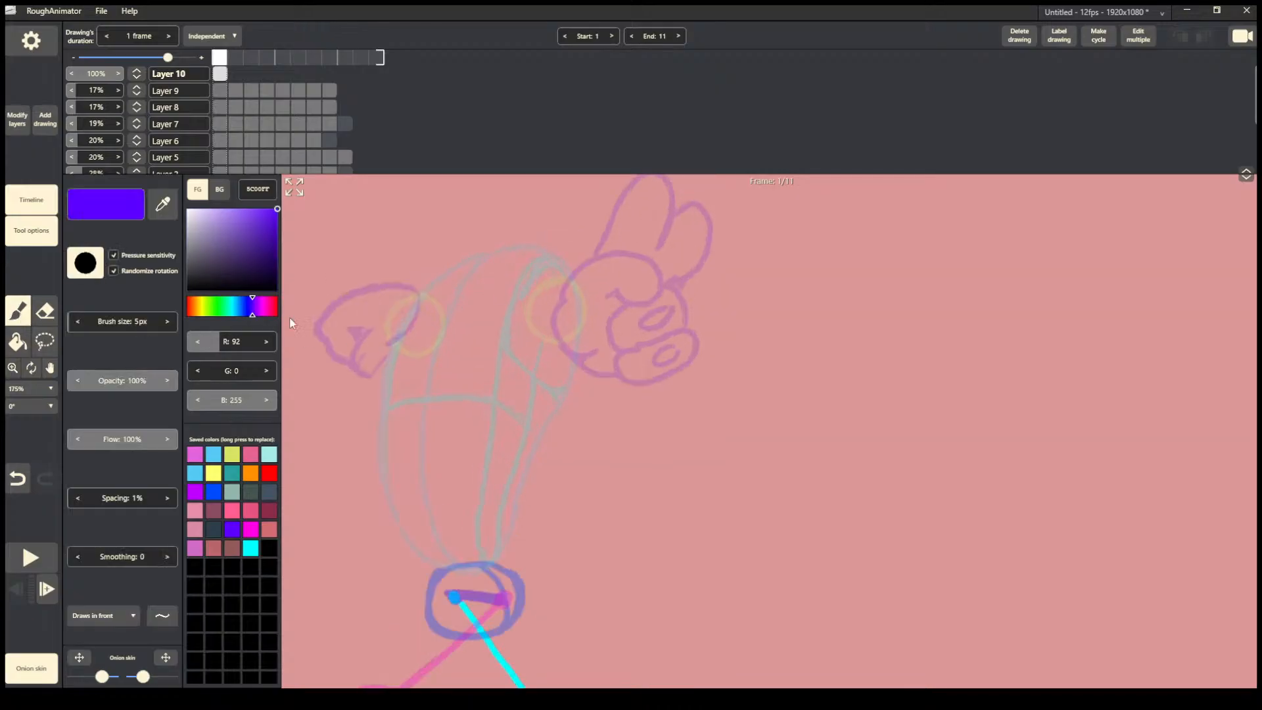
mouse_move(402, 245)
left_mouse_down()
mouse_move(452, 232)
mouse_move(481, 261)
mouse_move(452, 355)
left_mouse_up()
key("ctrl+z")
mouse_move(390, 349)
left_mouse_down()
mouse_move(388, 511)
mouse_move(431, 586)
mouse_move(366, 465)
mouse_move(369, 401)
mouse_move(412, 307)
left_mouse_up()
key("ctrl+z")
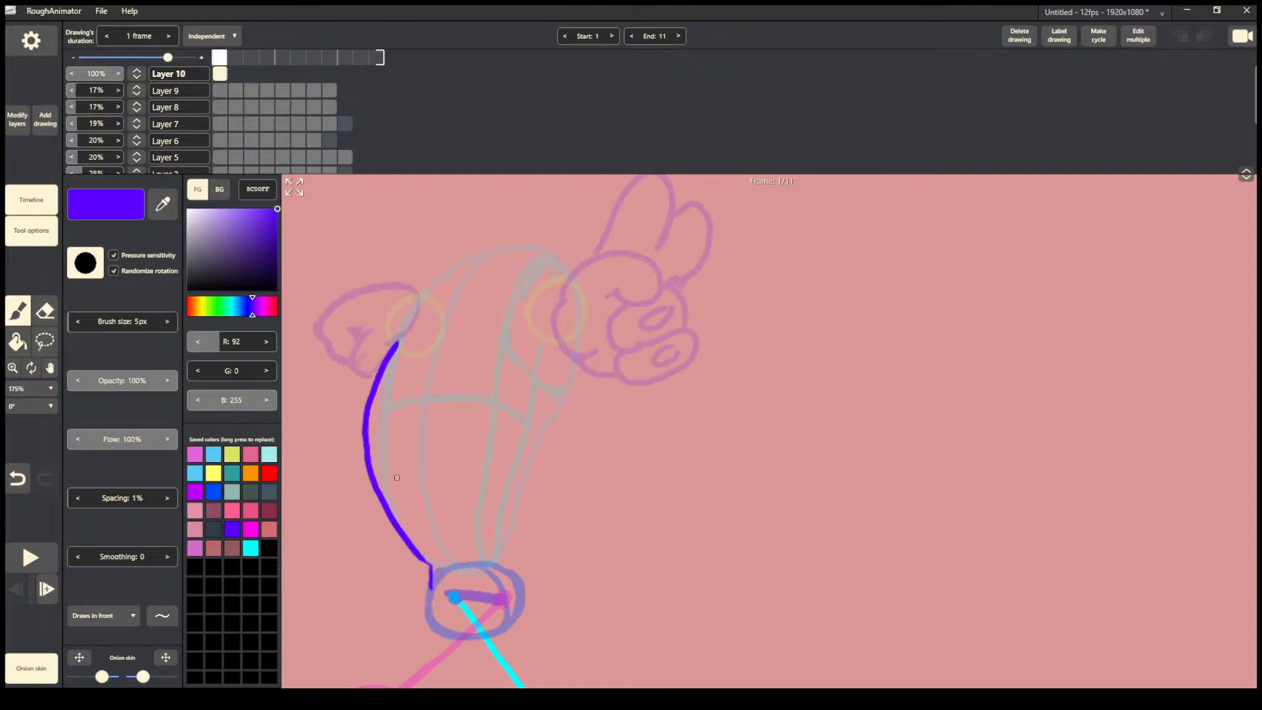
mouse_move(382, 437)
left_mouse_down()
mouse_move(449, 472)
mouse_move(390, 454)
mouse_move(393, 476)
mouse_move(428, 496)
left_mouse_up()
left_click_drag(453, 481, 457, 480)
mouse_move(436, 368)
left_mouse_down()
mouse_move(475, 377)
mouse_move(456, 385)
left_mouse_up()
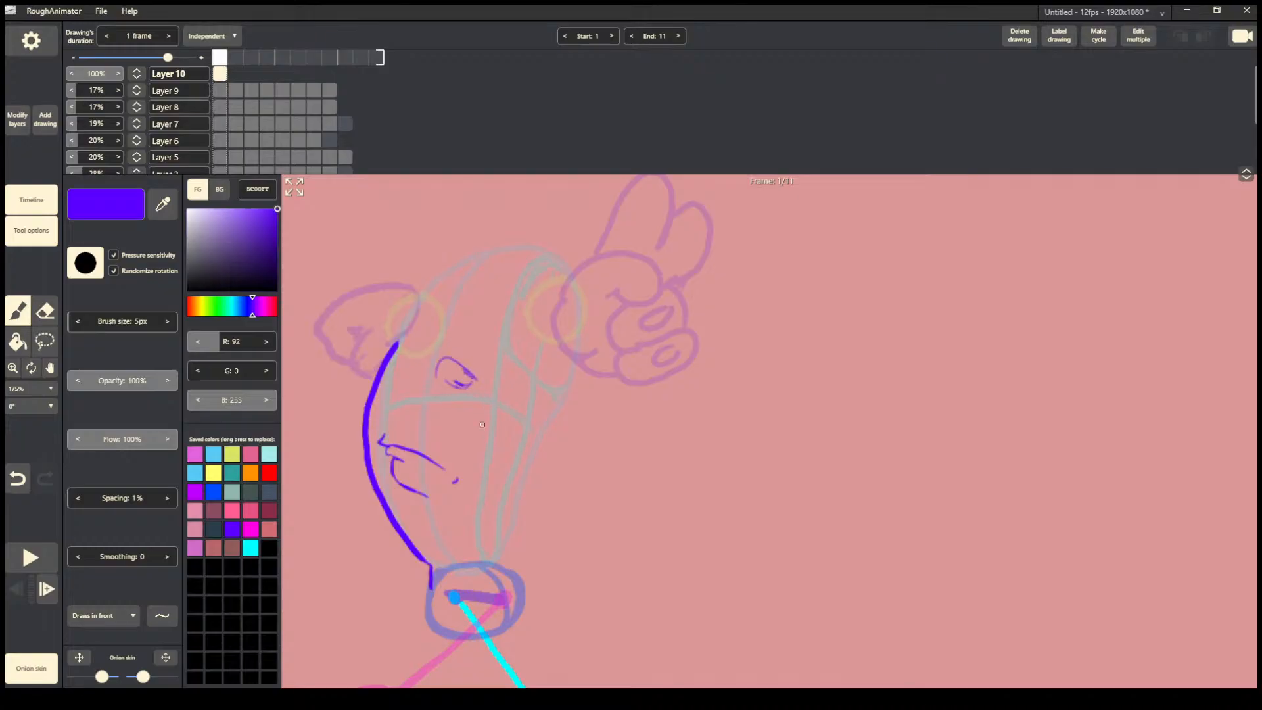
Undo the trial eye and mouth strokes inside the torso, keeping the torso's outer edge.
key("Right")
key("Right")
key("Right")
key("Left")
key("ctrl+z")
key("ctrl+z")
key("ctrl+z")
key("ctrl+z")
mouse_move(443, 368)
left_mouse_down()
mouse_move(478, 389)
mouse_move(439, 369)
mouse_move(468, 383)
mouse_move(454, 393)
left_mouse_up()
key("ctrl+z")
key("ctrl+z")
key("ctrl+z")
key("ctrl+z")
key("ctrl+z")
key("ctrl+z")
key("ctrl+z")
key("ctrl+z")
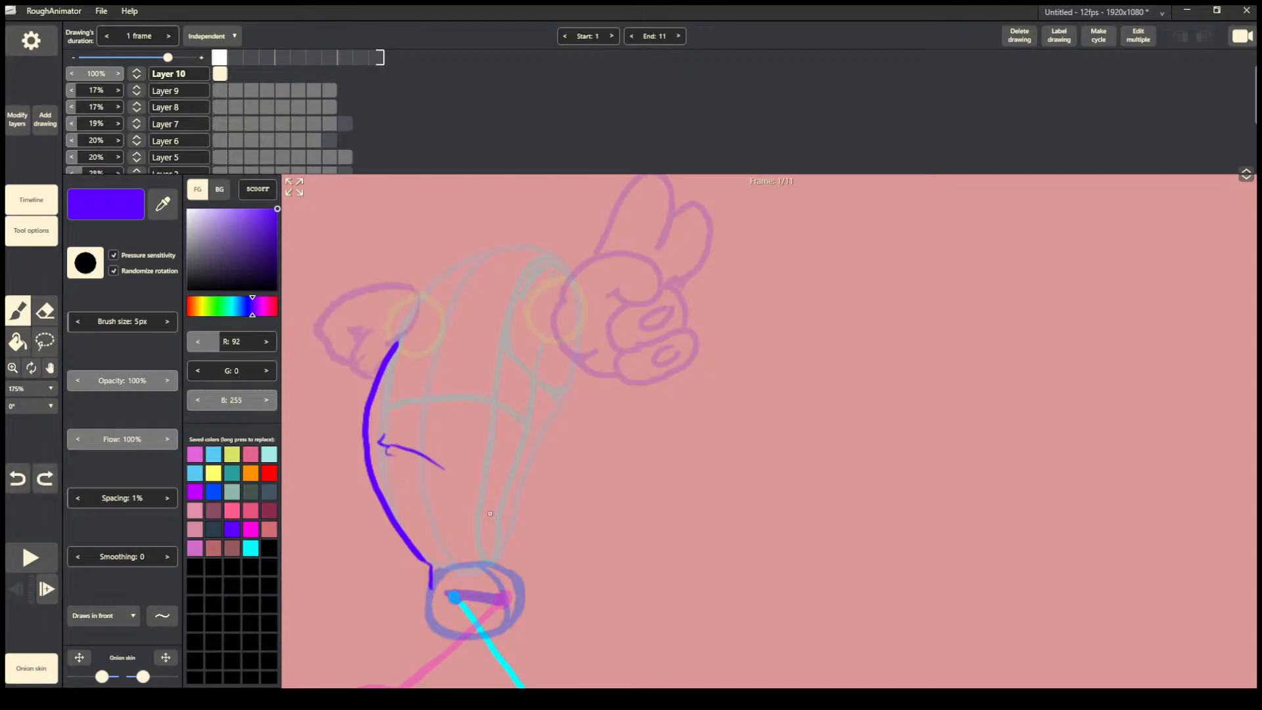
key("ctrl+z")
key("ctrl+z")
Try a wavy mouth line across the middle of the torso and undo it.
mouse_move(387, 413)
left_mouse_down()
mouse_move(372, 433)
mouse_move(453, 424)
left_mouse_up()
key("ctrl+z")
key("ctrl+z")
mouse_move(376, 434)
left_mouse_down()
mouse_move(478, 402)
mouse_move(478, 438)
mouse_move(401, 472)
left_mouse_up()
key("ctrl+z")
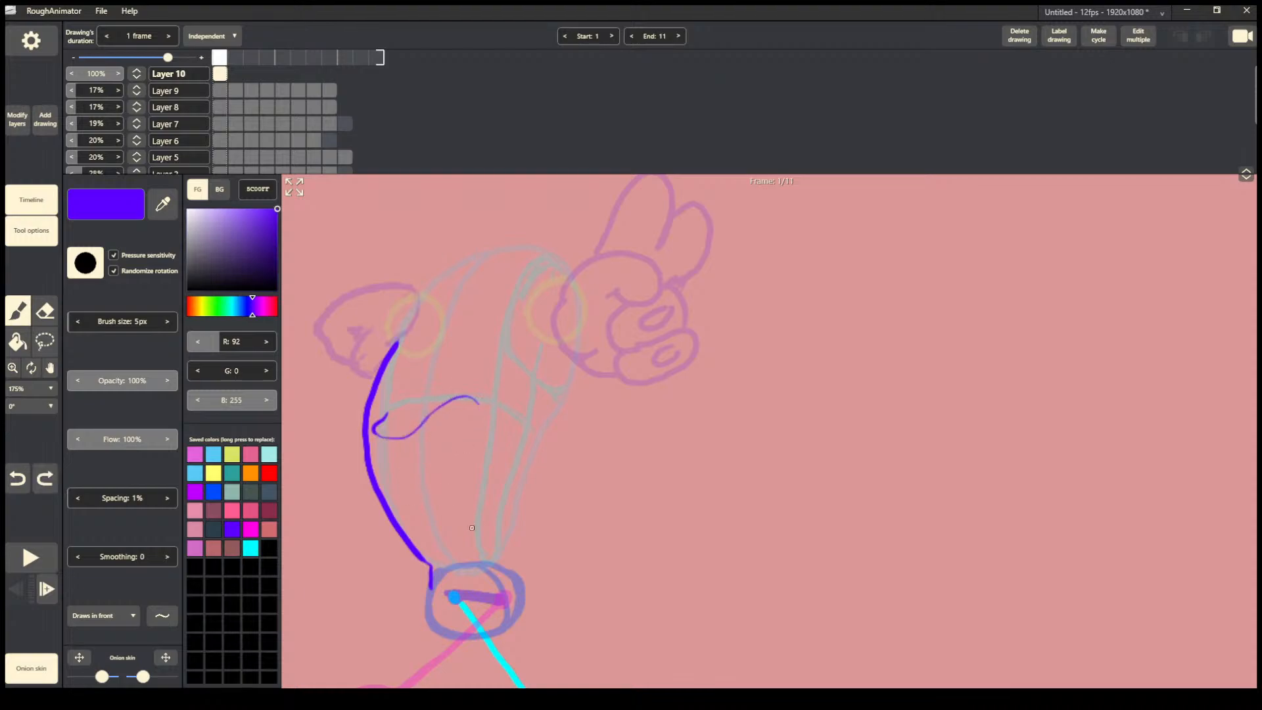
key("ctrl+z")
key("ctrl+z")
key("ctrl+z")
Try the torso's upper contour up to the raised hand with a small shoulder curve, and undo all strokes on Layer 10.
mouse_move(397, 347)
left_mouse_down()
mouse_move(421, 284)
mouse_move(451, 257)
mouse_move(516, 244)
mouse_move(569, 272)
left_mouse_up()
key("ctrl+z")
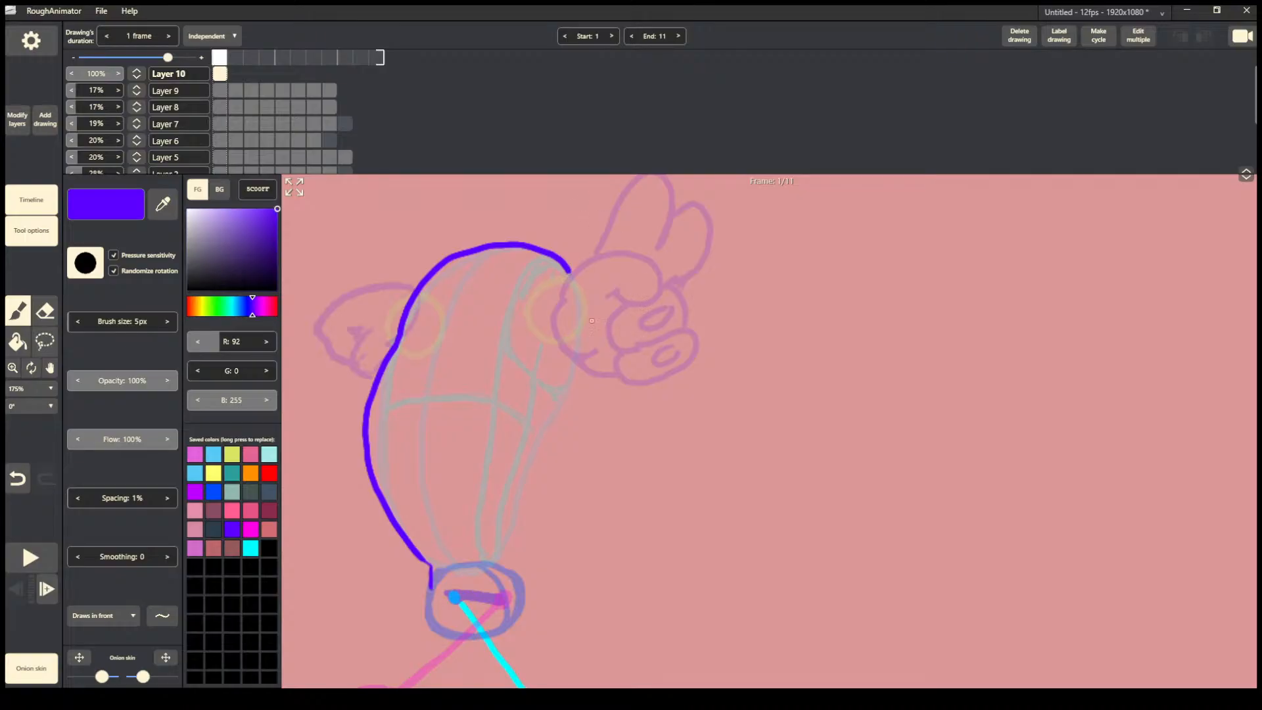
left_click_drag(522, 324, 559, 344)
left_click_drag(569, 276, 574, 266)
key("ctrl+z")
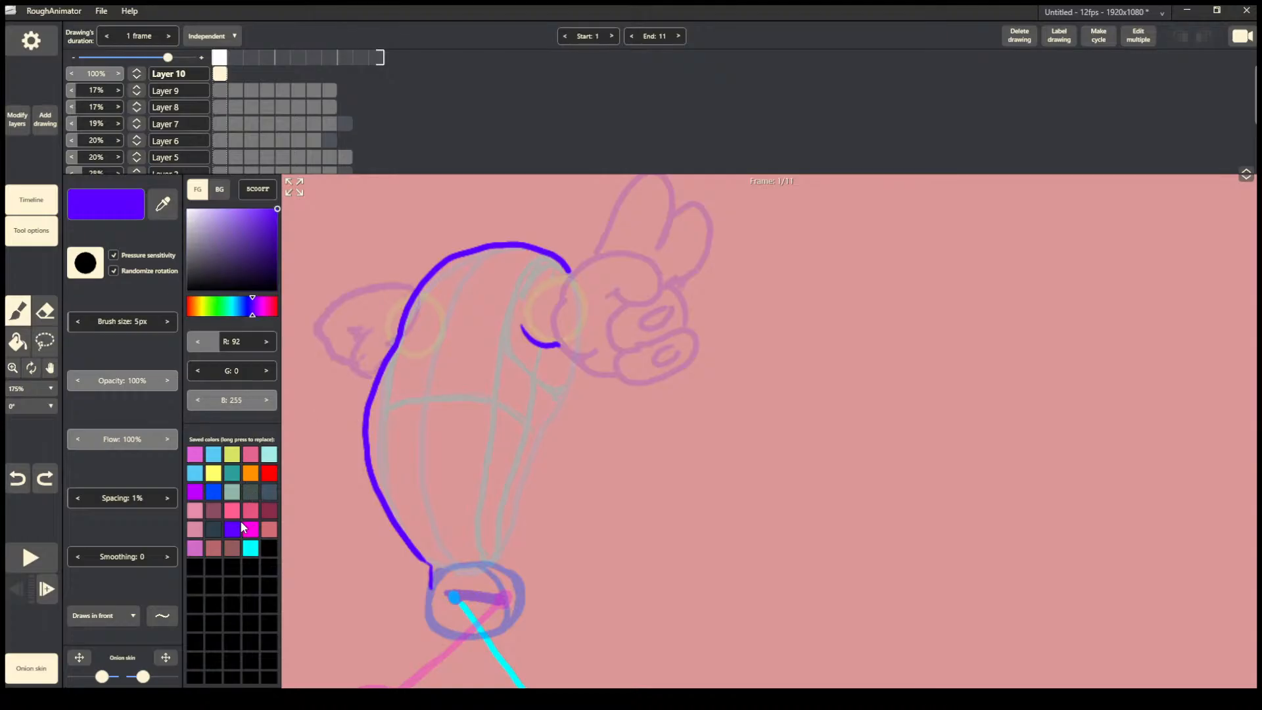
key("ctrl+z")
key("ctrl+z")
key("ctrl+z")
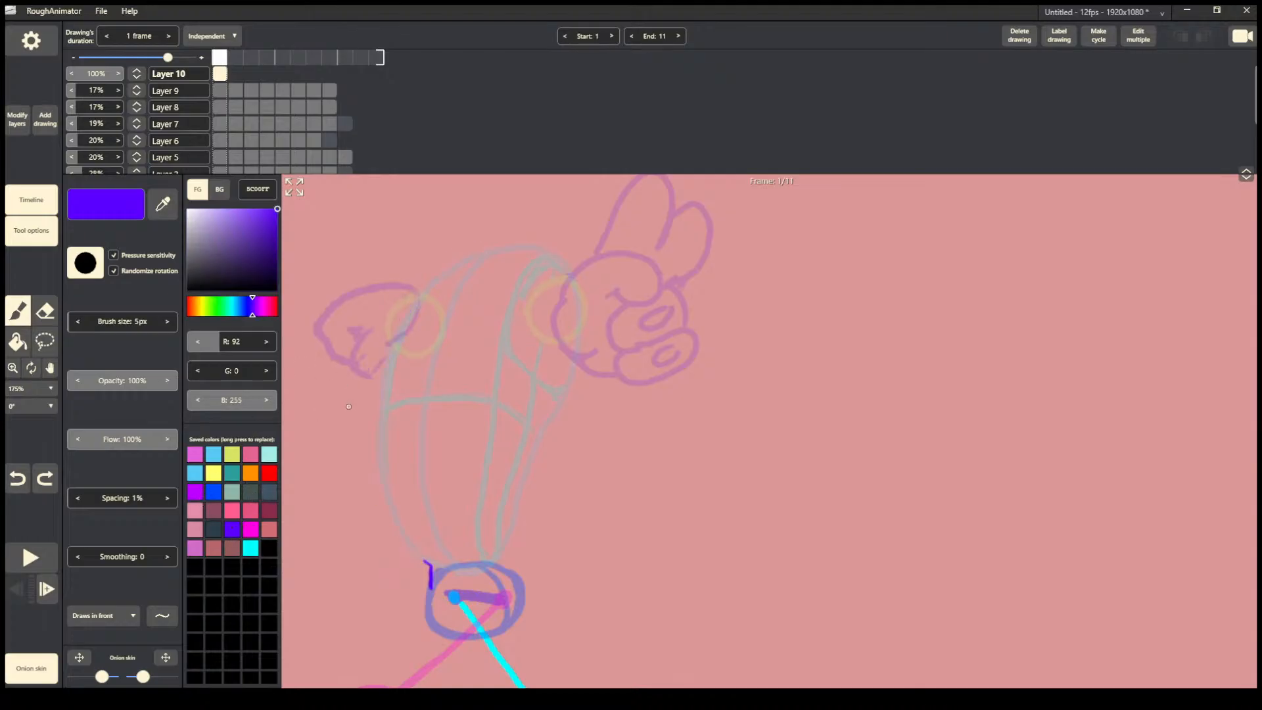
key("ctrl+z")
Set the opacity of Layer 9, which holds the violet hands, to 37%.
left_click_drag(102, 92, 238, 77)
left_click_drag(541, 231, 556, 261)
key("ctrl+z")
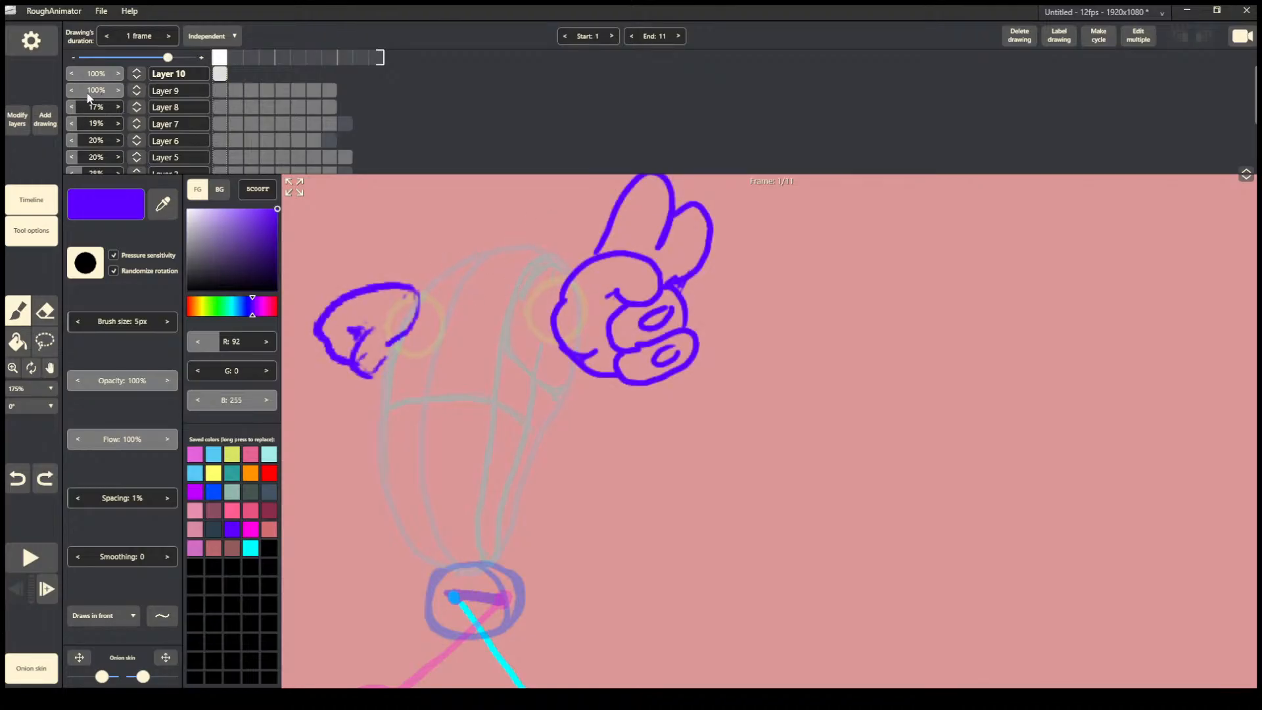
mouse_move(92, 91)
left_mouse_down()
mouse_move(61, 92)
mouse_move(8, 145)
left_mouse_up()
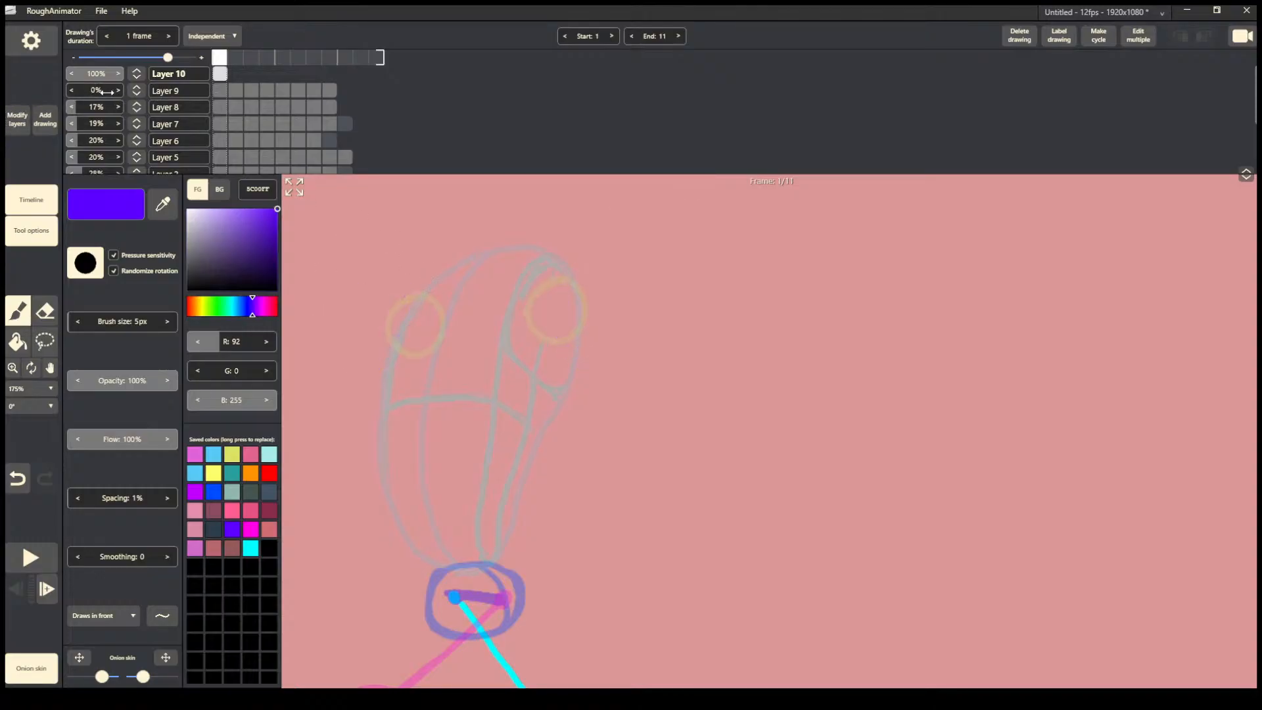
left_click_drag(117, 89, 135, 93)
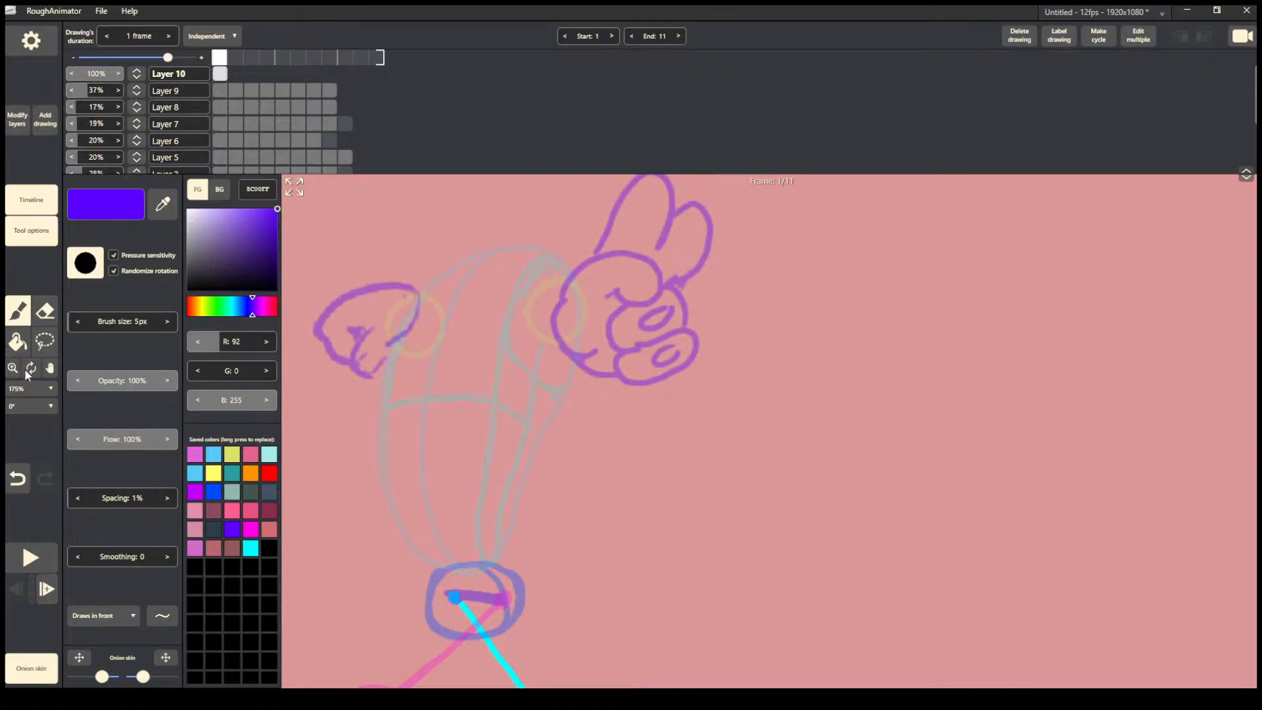
Try a shoulder line between the hands and a torso side edge on Layer 10, and remove both.
left_click_drag(430, 571, 433, 626)
key("ctrl+z")
mouse_move(413, 288)
left_mouse_down()
mouse_move(476, 248)
mouse_move(555, 242)
left_mouse_up()
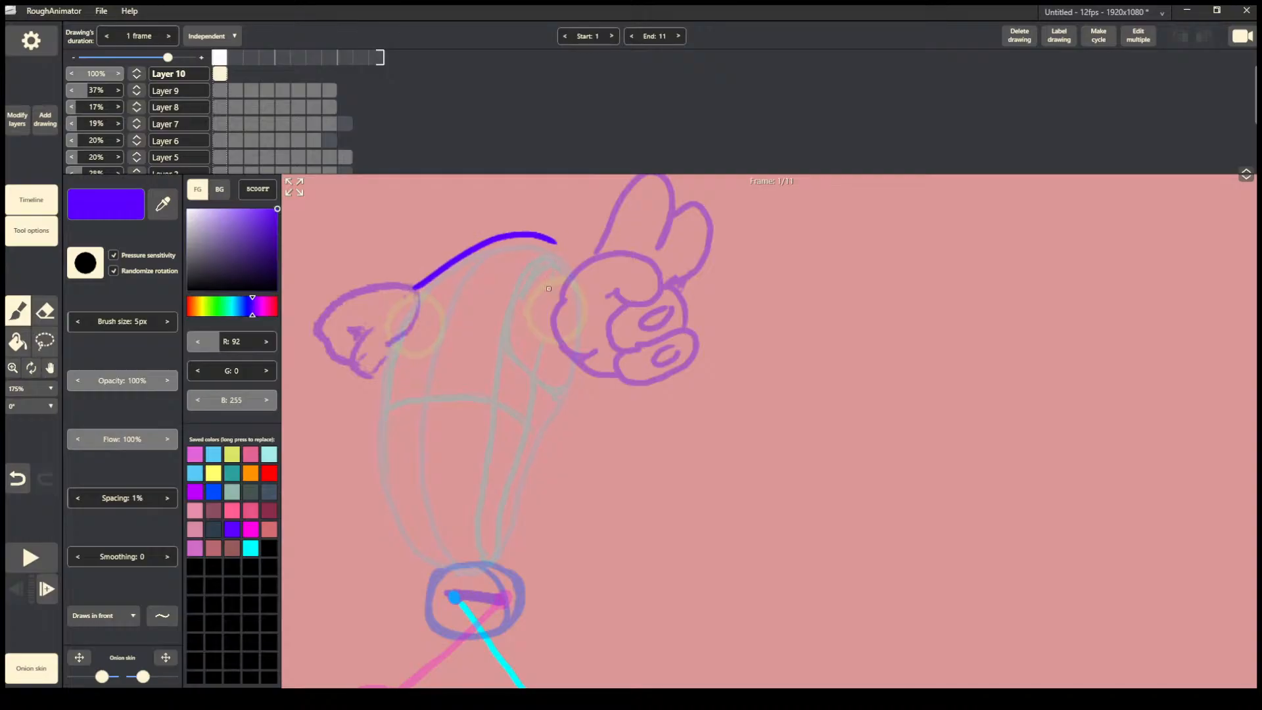
key("ctrl+z")
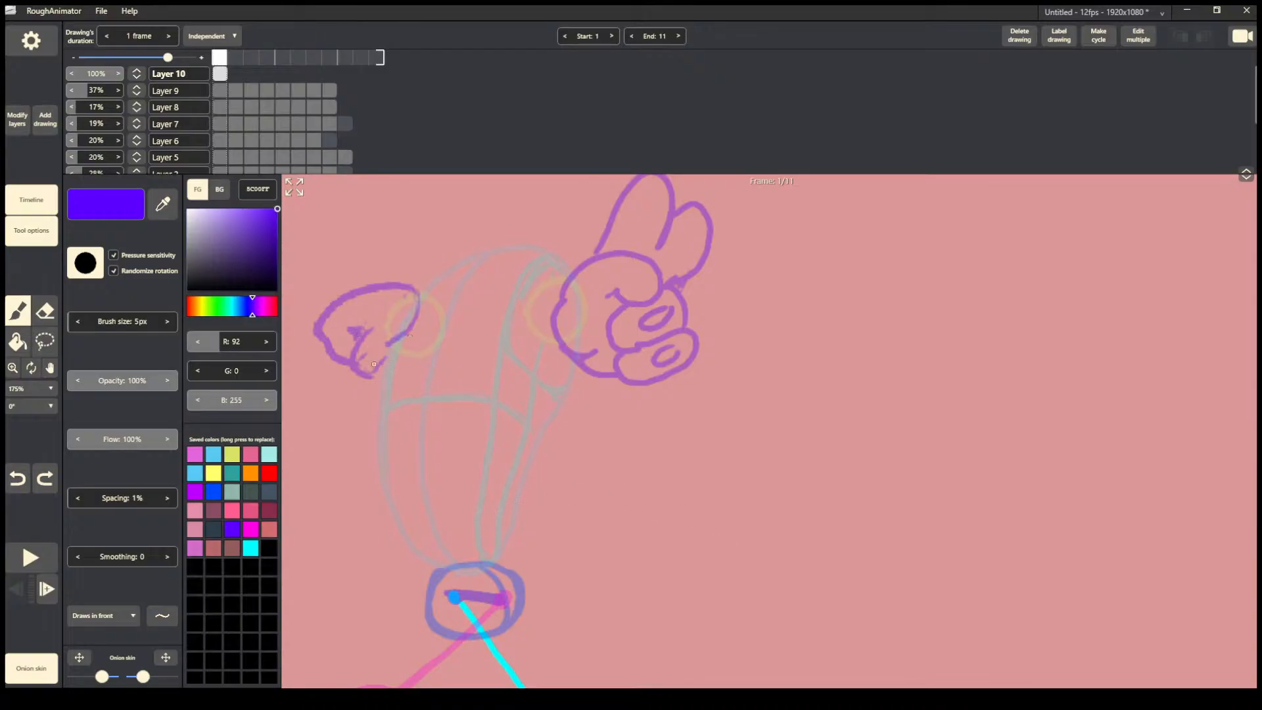
left_click_drag(386, 347, 397, 451)
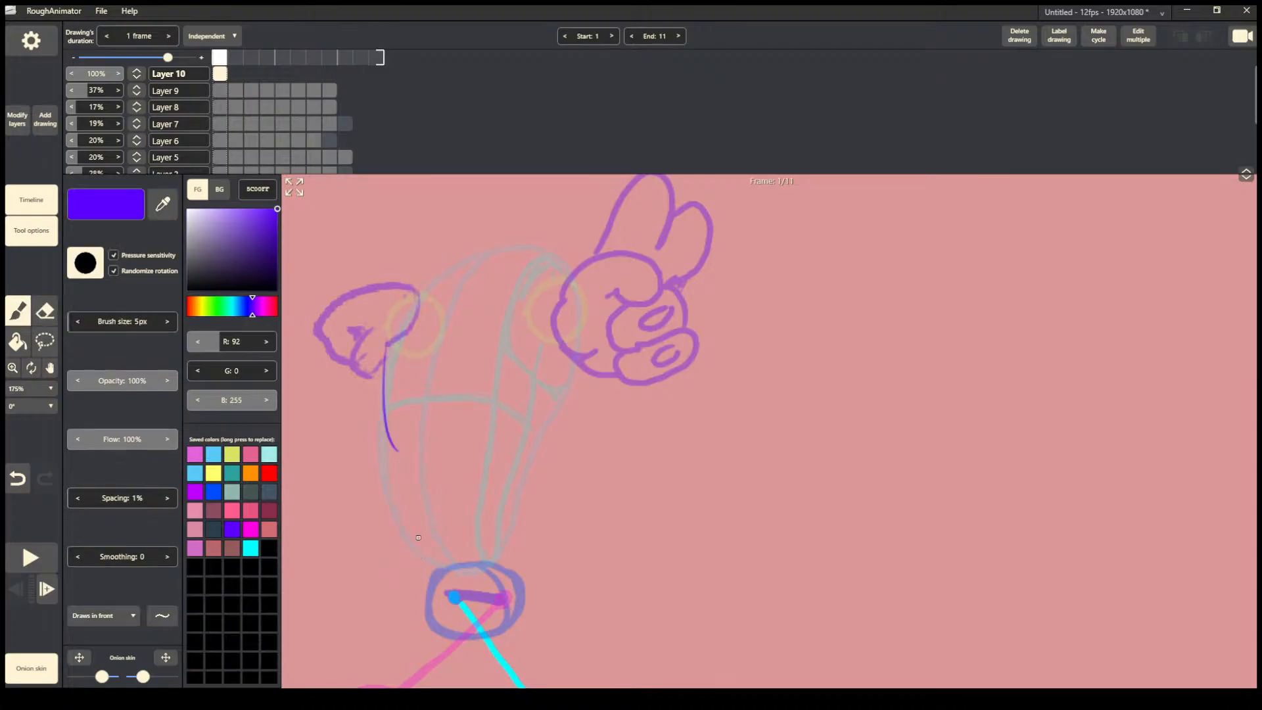
key("e")
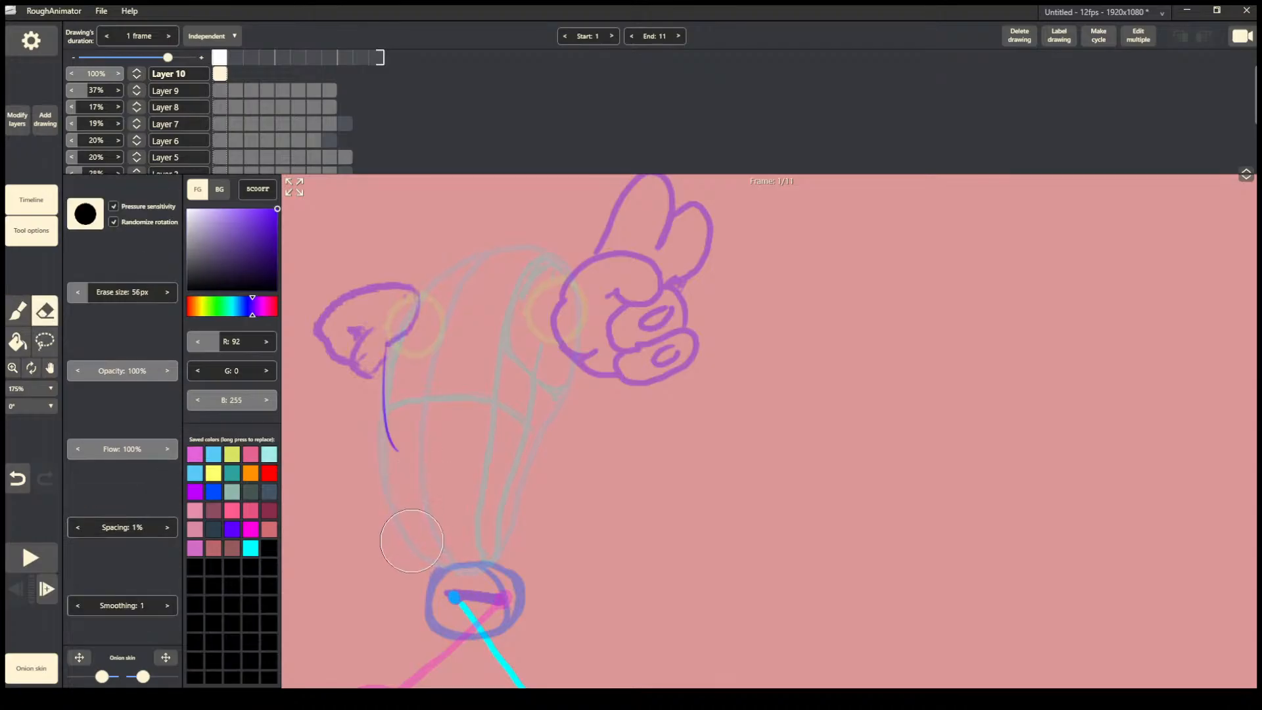
left_click_drag(387, 349, 396, 448)
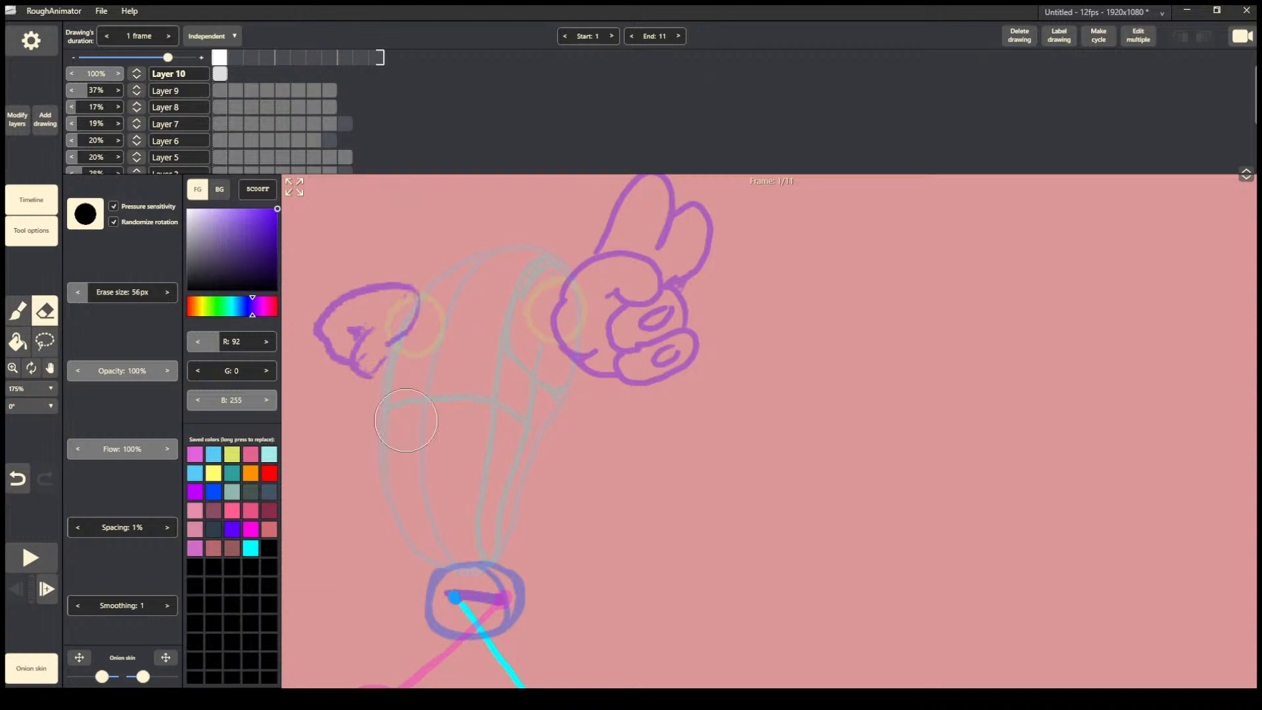
Try the torso's top curve from the smaller hand to the raised hand with the brush, and undo it.
left_click(16, 319)
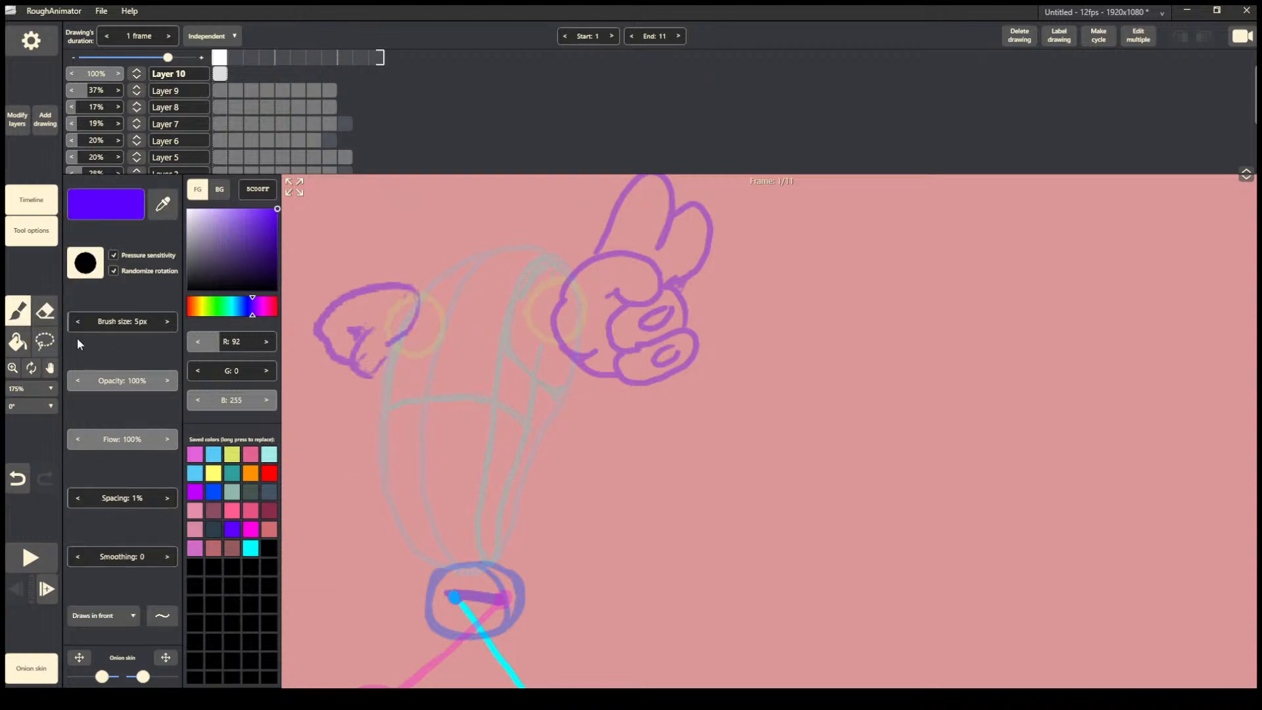
left_click_drag(427, 336, 462, 476)
key("ctrl+z")
mouse_move(421, 290)
left_mouse_down()
mouse_move(470, 245)
mouse_move(544, 232)
mouse_move(558, 255)
mouse_move(477, 250)
mouse_move(425, 289)
left_mouse_up()
key("ctrl+z")
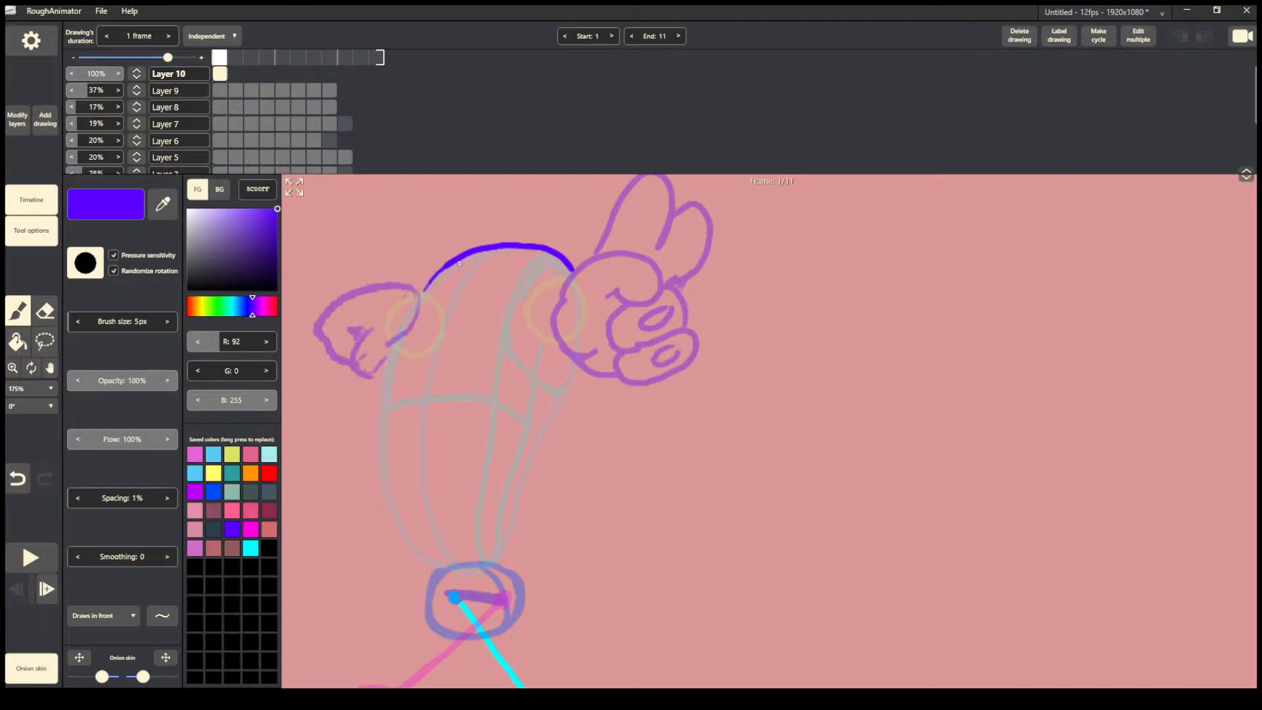
key("ctrl+z")
key("ctrl+z")
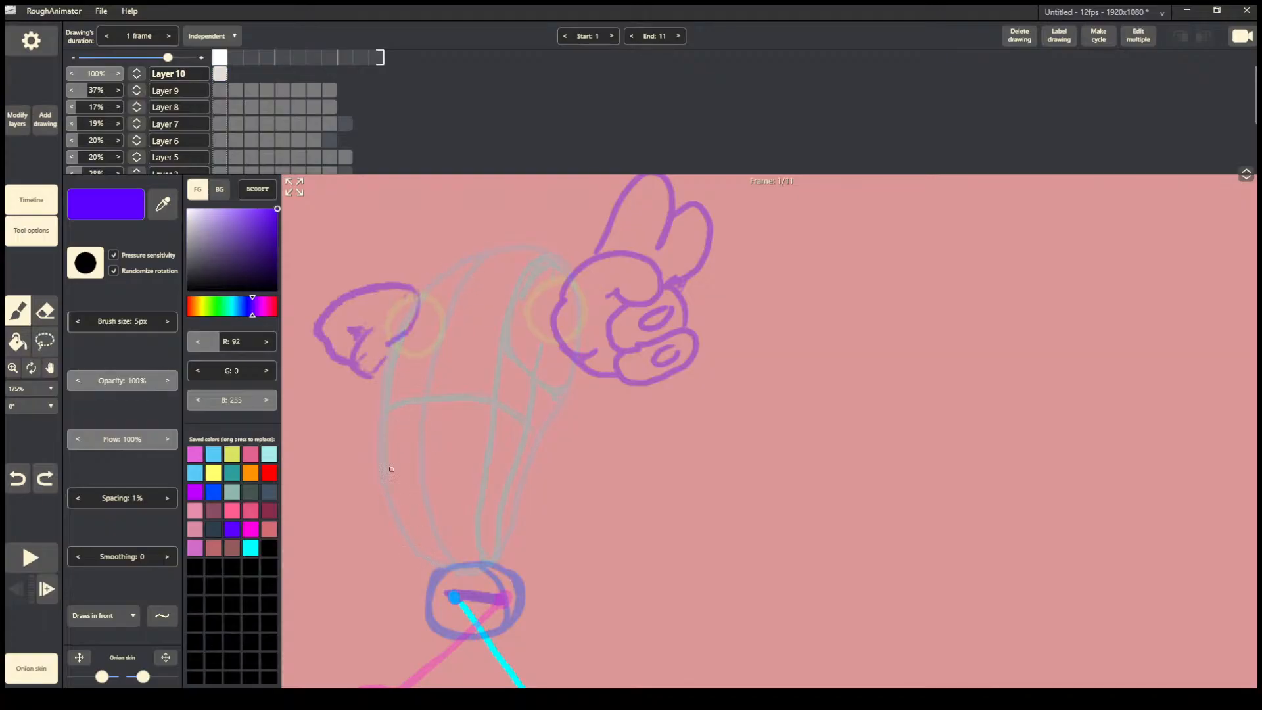
Try a wavy muzzle shape and a slanted oval over the torso's side, and undo them.
mouse_move(393, 409)
left_mouse_down()
mouse_move(378, 403)
mouse_move(401, 401)
mouse_move(362, 415)
mouse_move(310, 403)
mouse_move(366, 453)
mouse_move(445, 429)
left_mouse_up()
key("ctrl+z")
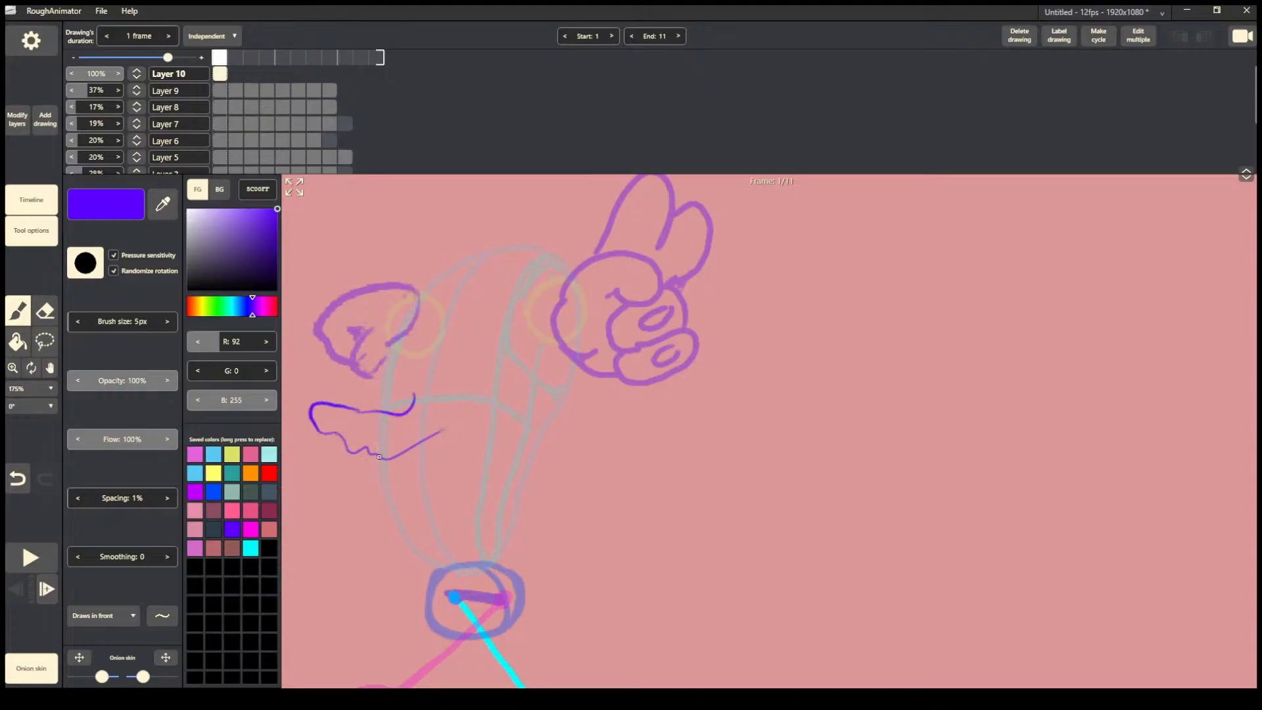
mouse_move(361, 452)
left_mouse_down()
mouse_move(370, 503)
mouse_move(477, 464)
left_mouse_up()
mouse_move(434, 379)
left_mouse_down()
mouse_move(476, 380)
mouse_move(460, 366)
left_mouse_up()
key("ctrl+z")
key("ctrl+z")
key("ctrl+z")
key("ctrl+z")
key("ctrl+z")
left_click_drag(387, 385, 394, 463)
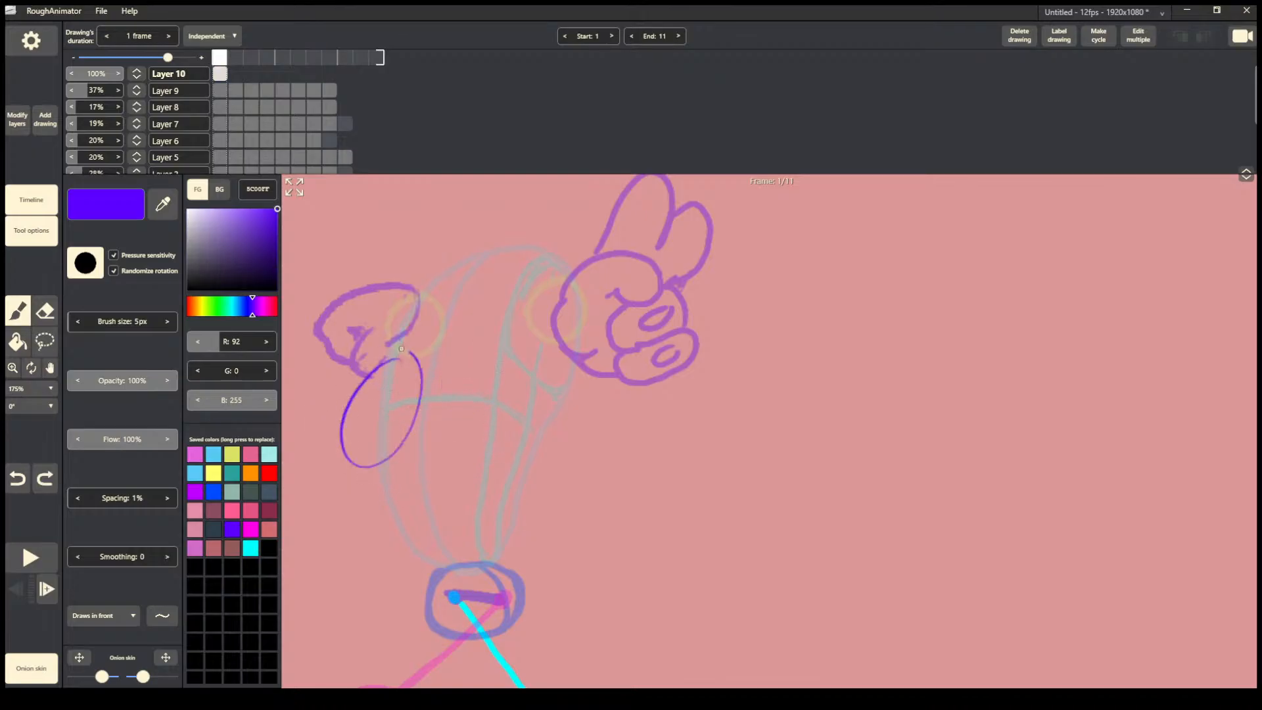
key("ctrl+z")
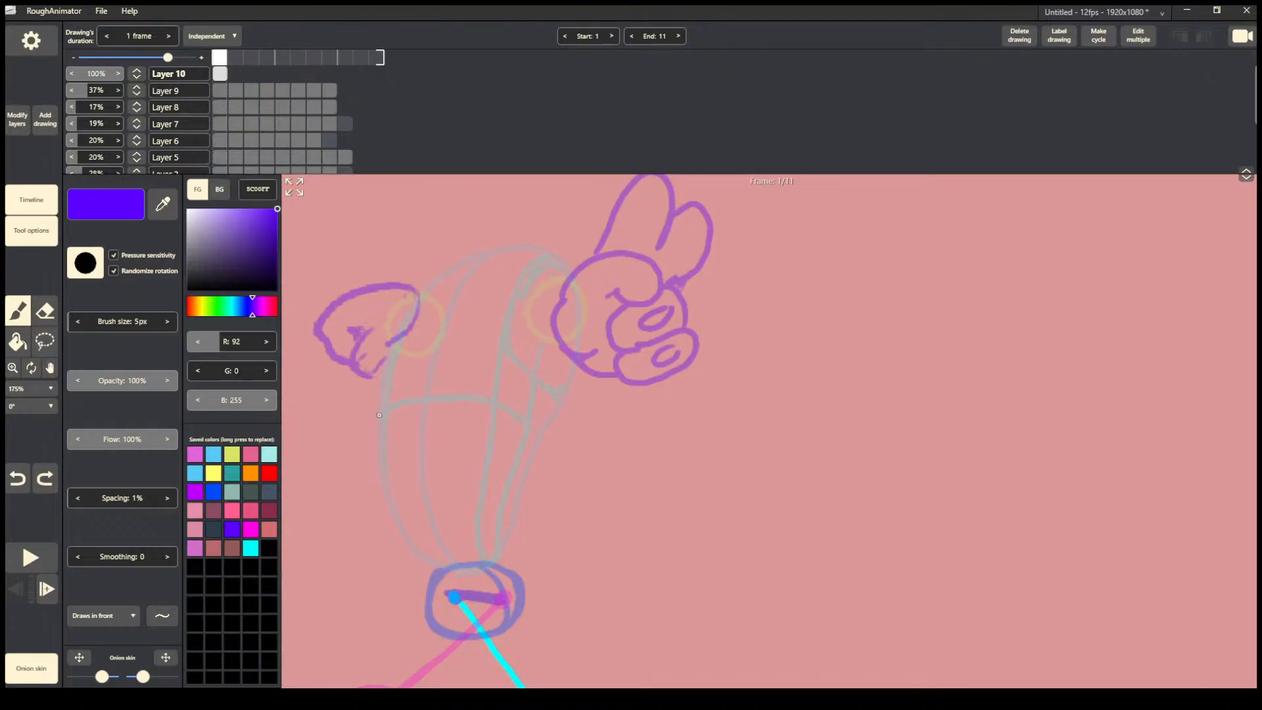
Sketch a cartoon face over the torso with two rounded cheeks, a nose, two eyes, a lower lip and whisker dots.
mouse_move(381, 412)
left_mouse_down()
mouse_move(338, 471)
mouse_move(414, 466)
mouse_move(489, 497)
mouse_move(530, 449)
left_mouse_up()
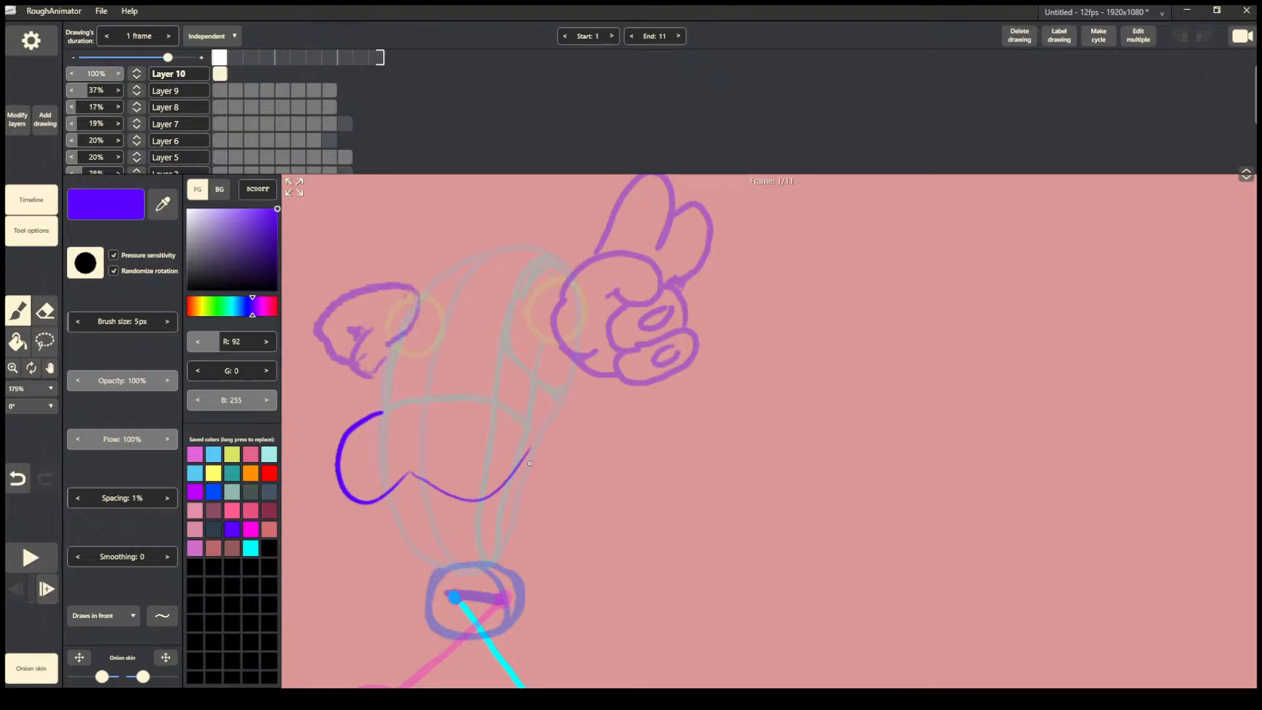
key("ctrl+z")
mouse_move(409, 472)
left_mouse_down()
mouse_move(432, 487)
mouse_move(519, 433)
mouse_move(476, 406)
left_mouse_up()
left_click_drag(382, 413, 483, 405)
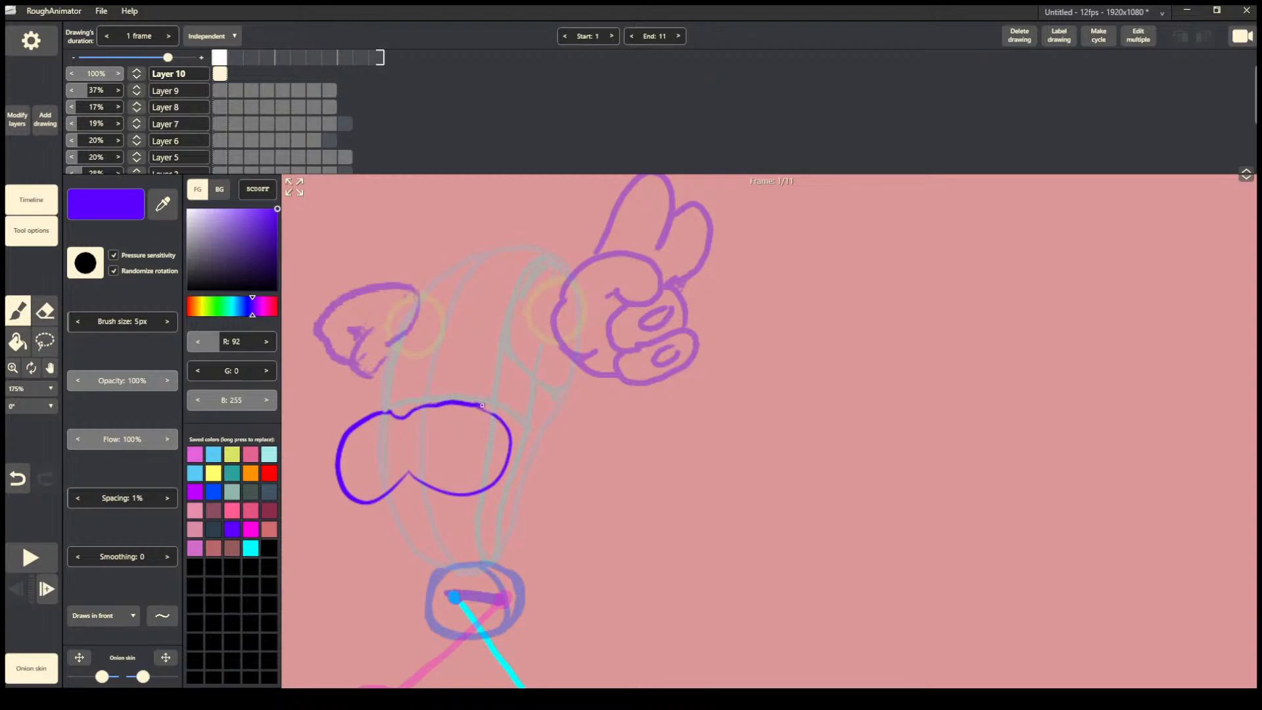
mouse_move(396, 414)
left_mouse_down()
mouse_move(404, 398)
mouse_move(413, 414)
mouse_move(390, 401)
mouse_move(413, 408)
mouse_move(446, 358)
mouse_move(472, 401)
left_mouse_up()
key("ctrl+z")
mouse_move(387, 413)
left_mouse_down()
mouse_move(370, 380)
mouse_move(347, 404)
mouse_move(353, 426)
left_mouse_up()
mouse_move(384, 498)
left_mouse_down()
mouse_move(408, 521)
mouse_move(444, 499)
mouse_move(402, 437)
mouse_move(403, 409)
left_mouse_up()
left_click_drag(477, 448, 472, 449)
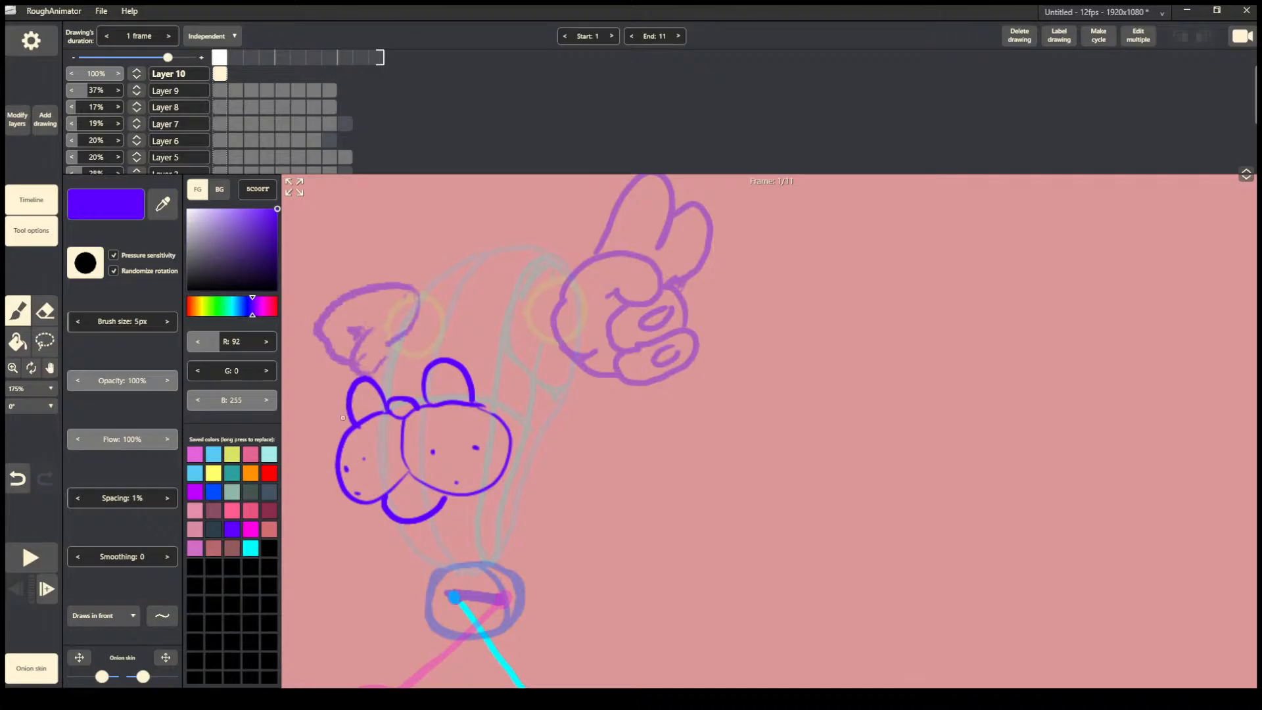
Try body contours around the cartoon face up to the raised hand, and undo the side and chin strokes.
mouse_move(342, 417)
left_mouse_down()
mouse_move(341, 385)
mouse_move(428, 277)
mouse_move(480, 247)
mouse_move(523, 245)
left_mouse_up()
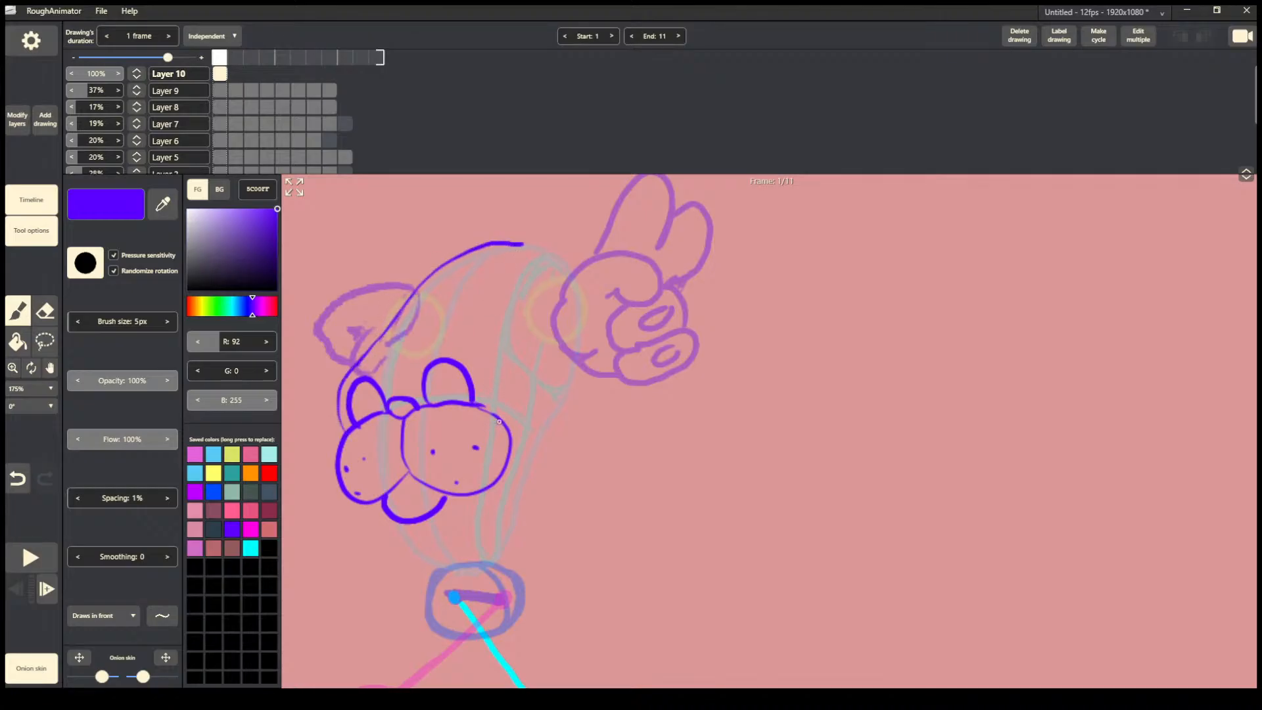
key("ctrl+z")
mouse_move(511, 455)
left_mouse_down()
mouse_move(528, 477)
mouse_move(577, 366)
left_mouse_up()
mouse_move(438, 510)
left_mouse_down()
mouse_move(522, 452)
mouse_move(494, 490)
left_mouse_up()
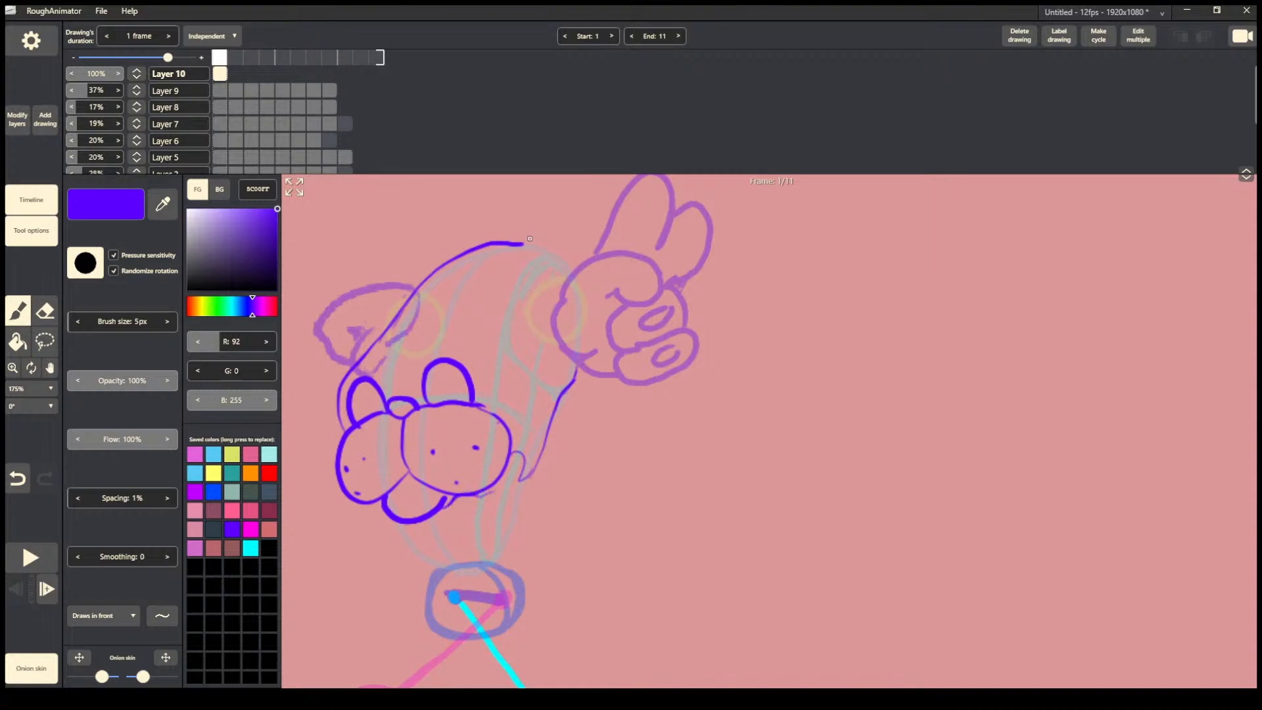
key("ctrl+z")
left_click_drag(451, 506, 519, 489)
key("ctrl+z")
key("ctrl+z")
key("ctrl+z")
key("ctrl+z")
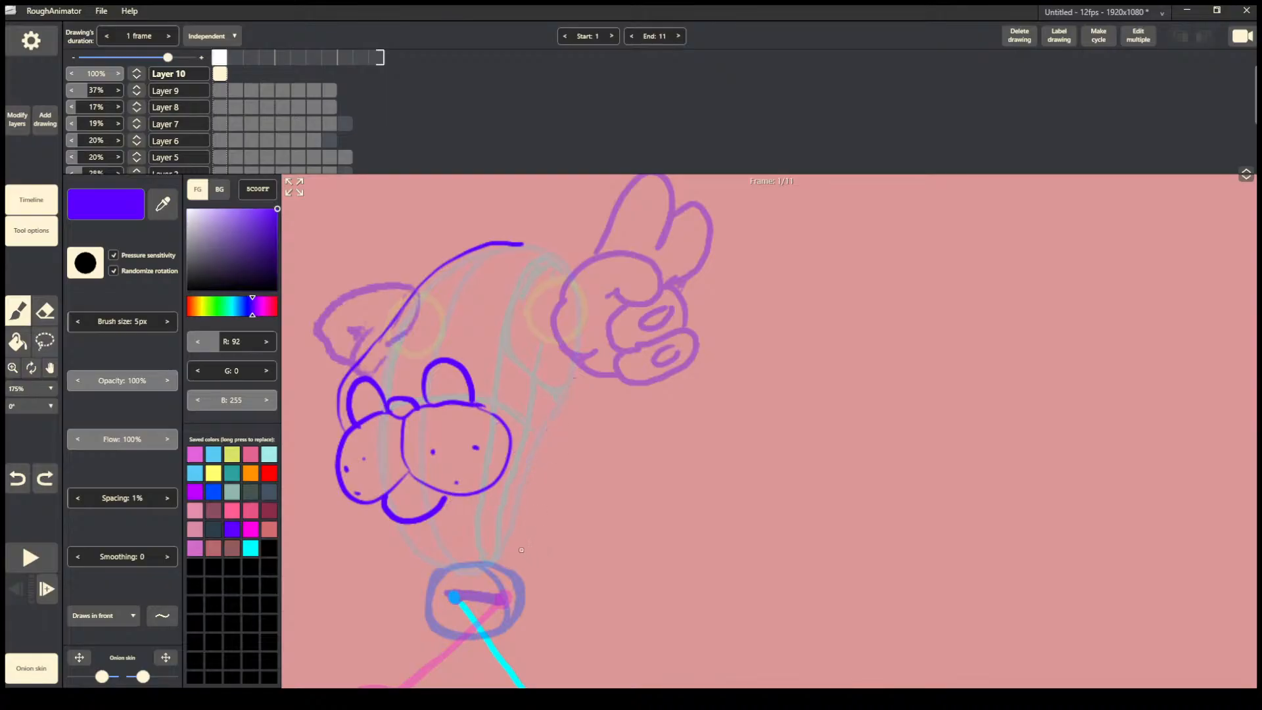
Undo the whole cartoon face and the remaining body contour, leaving the Layer 10 drawing empty.
mouse_move(410, 311)
left_mouse_down()
mouse_move(391, 282)
mouse_move(416, 259)
left_mouse_up()
key("ctrl+z")
key("ctrl+z")
key("ctrl+z")
key("ctrl+z")
key("ctrl+z")
key("ctrl+z")
key("ctrl+z")
key("ctrl+z")
key("ctrl+z")
key("ctrl+z")
key("ctrl+z")
key("ctrl+z")
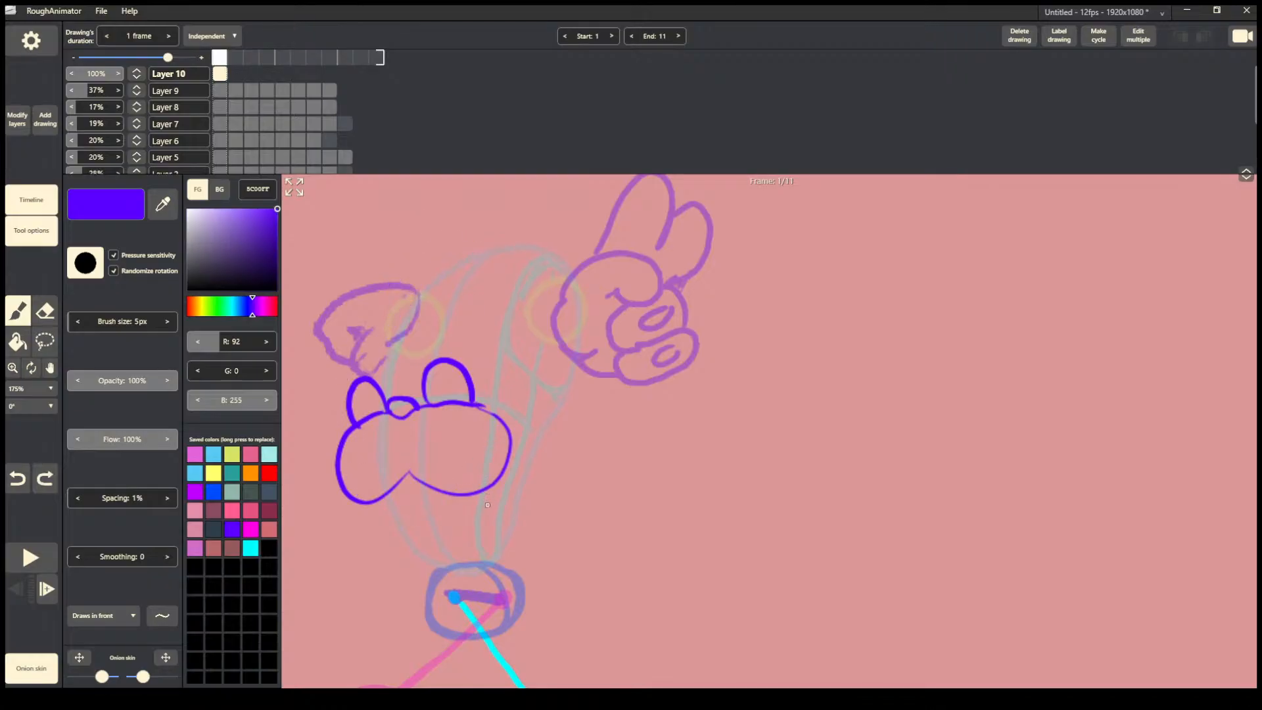
key("ctrl+z")
key("ctrl+z")
key("ctrl+z")
key("ctrl+z")
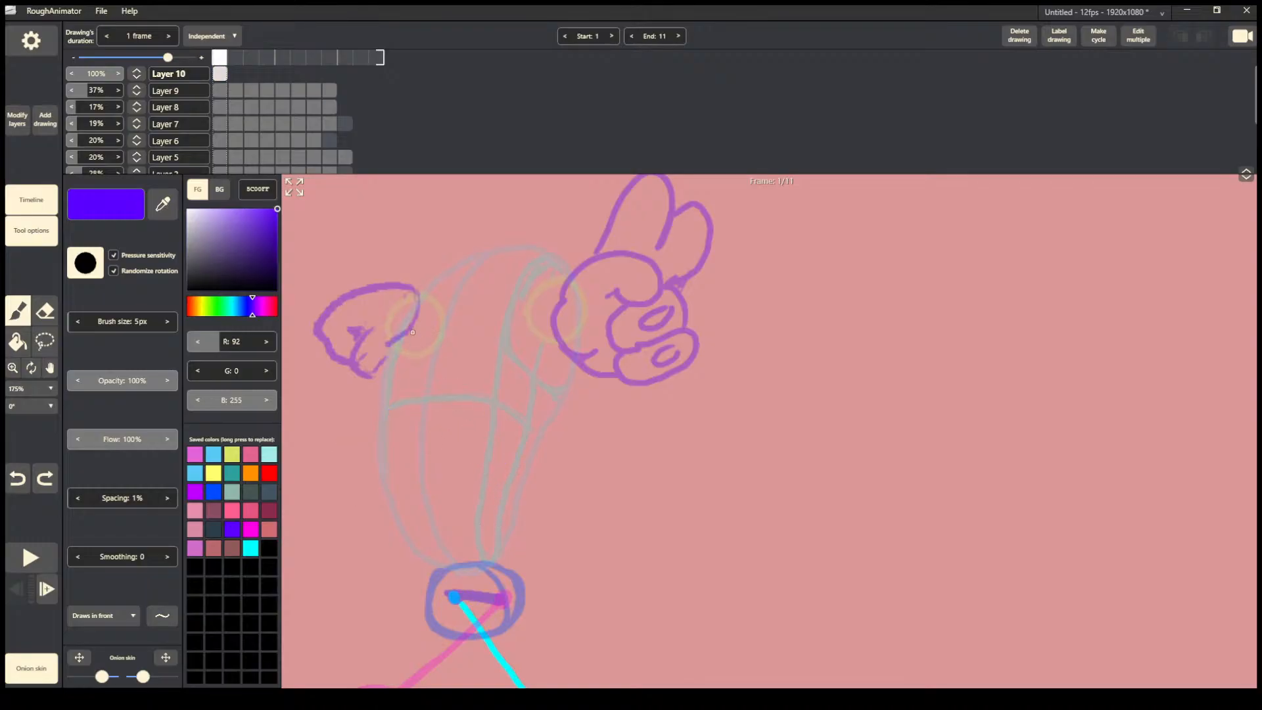
Draw the closed violet outline of a tall, wide-open mouth over the torso on frame 1 of Layer 10.
mouse_move(411, 329)
left_mouse_down()
mouse_move(382, 473)
mouse_move(471, 491)
mouse_move(447, 486)
mouse_move(476, 489)
mouse_move(497, 463)
mouse_move(489, 382)
mouse_move(508, 322)
left_mouse_up()
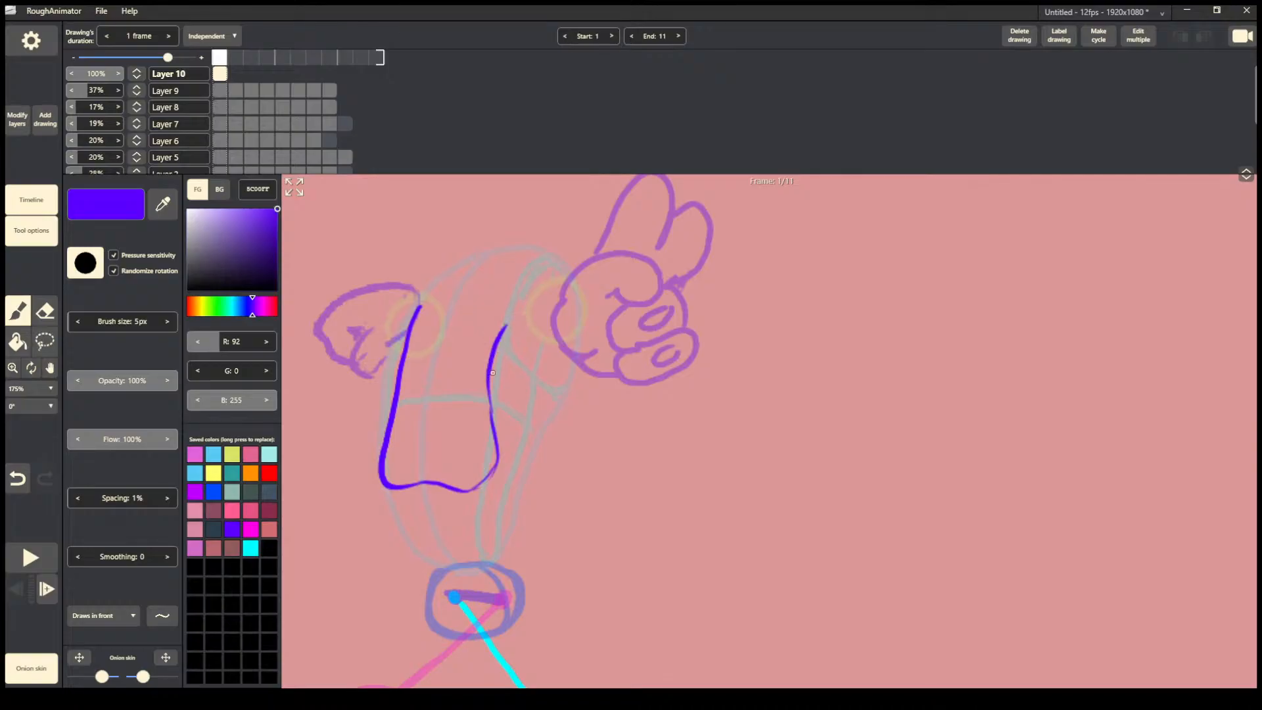
key("ctrl+z")
mouse_move(492, 415)
left_mouse_down()
mouse_move(497, 301)
mouse_move(487, 287)
mouse_move(445, 290)
mouse_move(419, 308)
mouse_move(459, 286)
left_mouse_up()
key("ctrl+z")
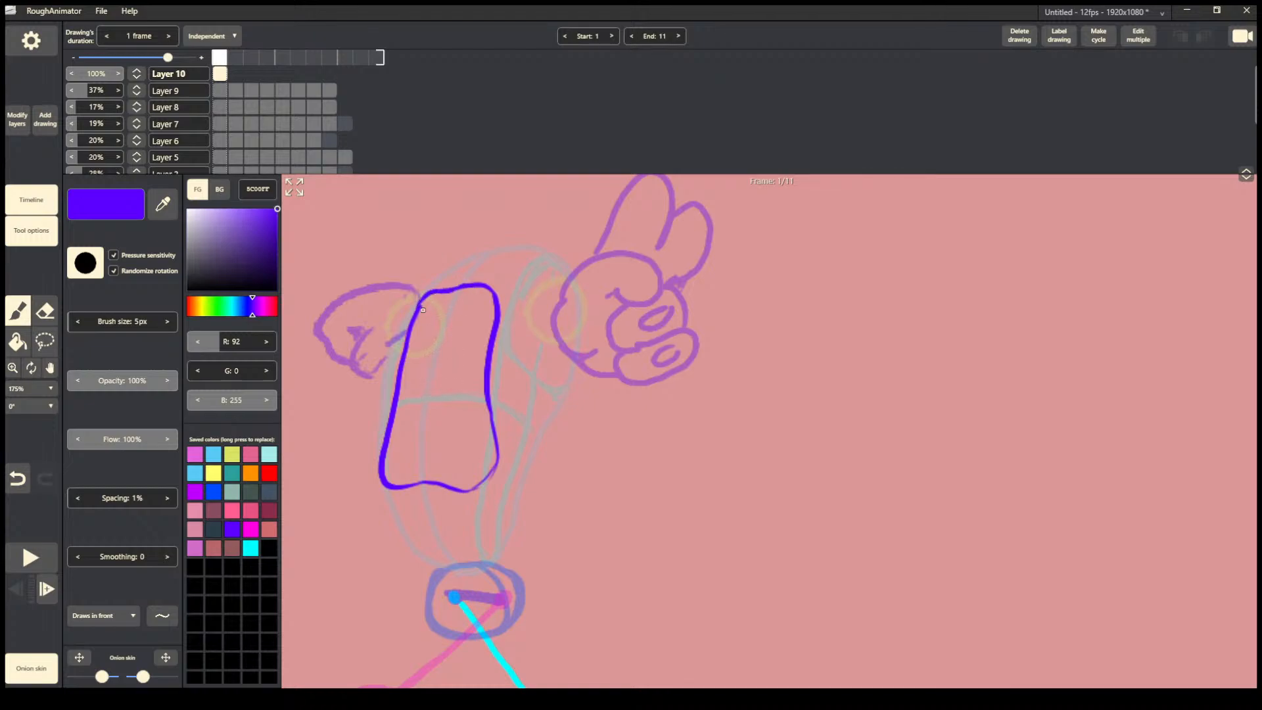
Draw a row of rounded upper teeth and a row of smaller lower teeth inside the open mouth.
mouse_move(429, 297)
left_mouse_down()
mouse_move(446, 315)
mouse_move(490, 294)
left_mouse_up()
key("ctrl+z")
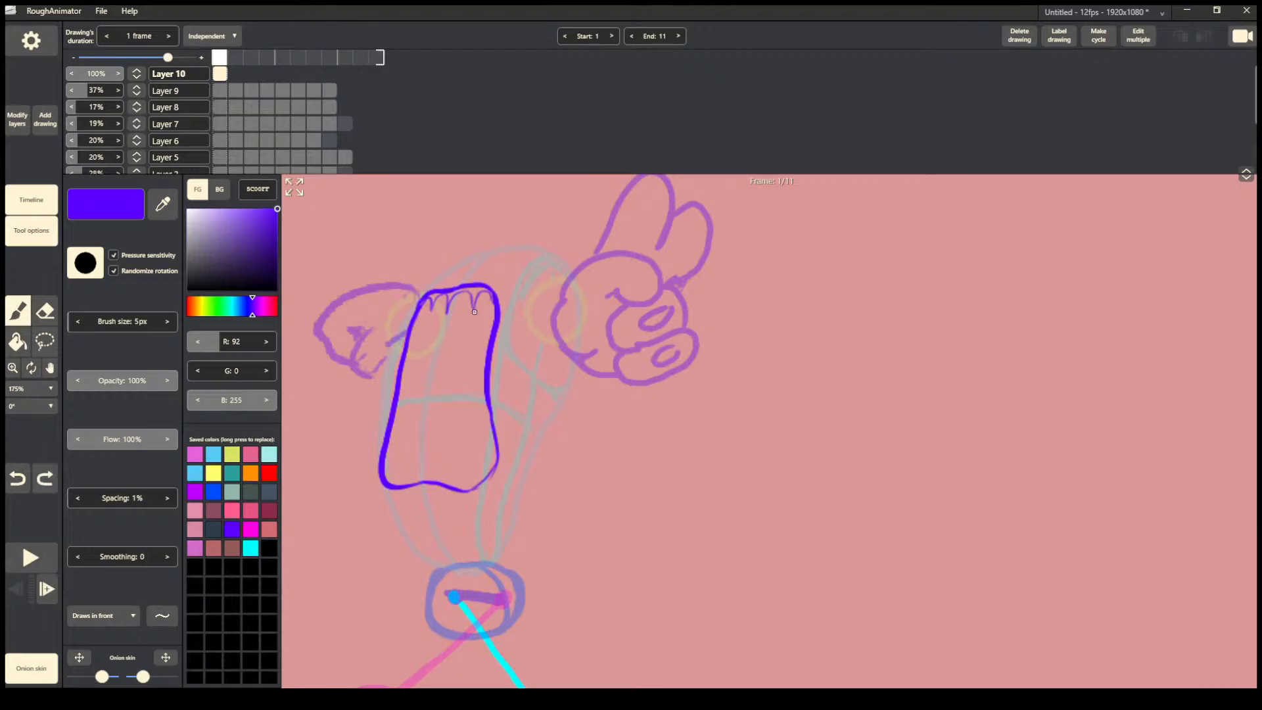
mouse_move(473, 330)
left_mouse_down()
mouse_move(446, 320)
mouse_move(457, 337)
mouse_move(478, 329)
mouse_move(431, 309)
mouse_move(434, 336)
left_mouse_up()
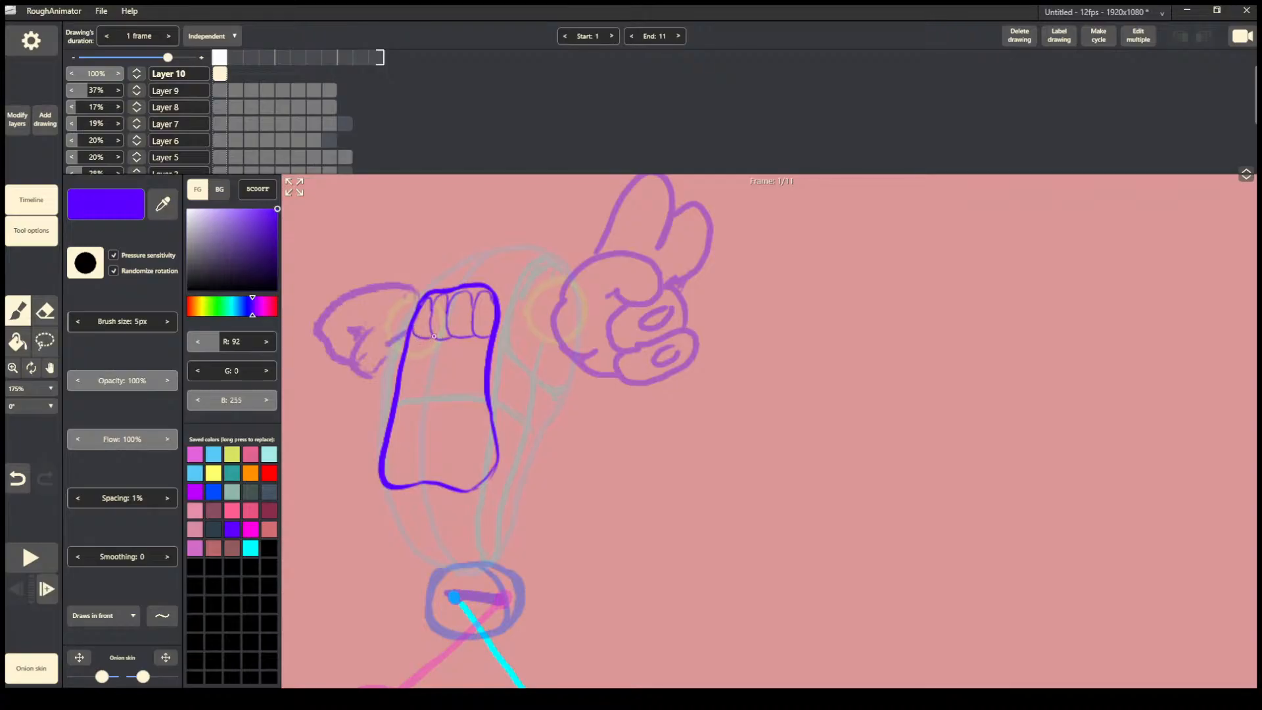
mouse_move(388, 485)
left_mouse_down()
mouse_move(406, 465)
mouse_move(424, 458)
mouse_move(469, 466)
mouse_move(474, 486)
mouse_move(467, 459)
mouse_move(496, 458)
left_mouse_up()
key("ctrl+z")
left_click_drag(400, 467, 409, 462)
key("ctrl+z")
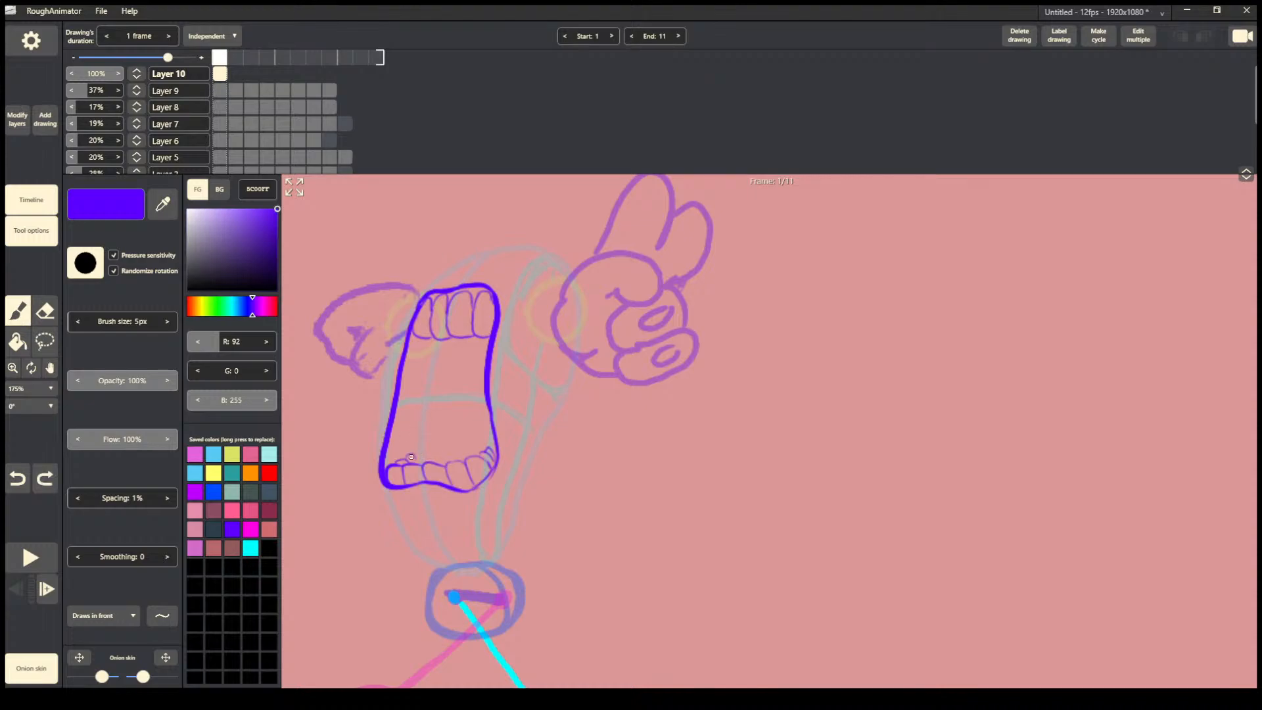
Draw a raised tongue above the lower teeth and add thin shading lines to the back of the mouth.
mouse_move(412, 462)
left_mouse_down()
mouse_move(481, 423)
mouse_move(477, 441)
mouse_move(402, 430)
mouse_move(406, 406)
mouse_move(436, 384)
mouse_move(479, 387)
mouse_move(432, 381)
mouse_move(399, 415)
mouse_move(439, 444)
mouse_move(411, 438)
mouse_move(436, 446)
mouse_move(418, 434)
mouse_move(435, 443)
mouse_move(418, 432)
mouse_move(418, 402)
mouse_move(447, 383)
mouse_move(424, 391)
mouse_move(418, 427)
mouse_move(418, 412)
mouse_move(476, 429)
left_mouse_up()
key("ctrl+z")
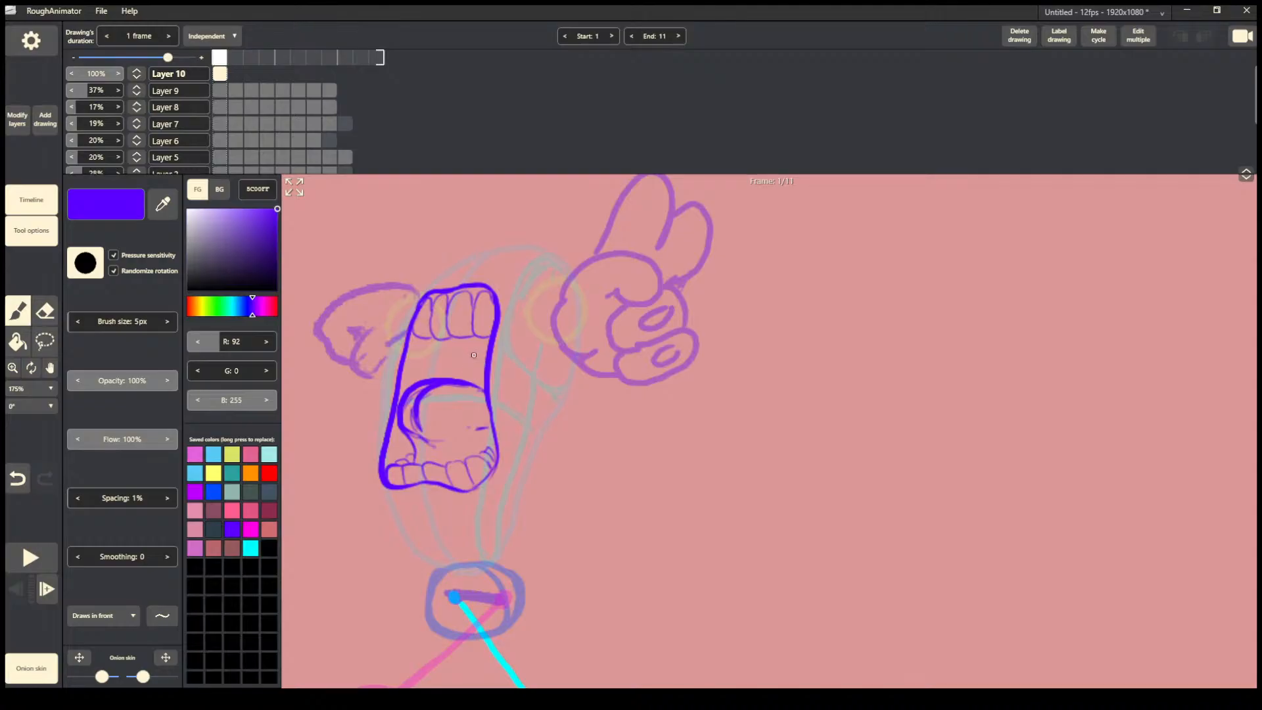
mouse_move(448, 340)
left_mouse_down()
mouse_move(441, 365)
mouse_move(462, 338)
mouse_move(451, 375)
mouse_move(469, 345)
mouse_move(464, 380)
left_mouse_up()
Add two small round eyes and outline the head's top and the body's mouth-side contour down toward the waist.
mouse_move(498, 274)
left_mouse_down()
mouse_move(516, 259)
mouse_move(510, 278)
mouse_move(434, 270)
mouse_move(448, 280)
mouse_move(493, 247)
mouse_move(542, 239)
mouse_move(569, 255)
left_mouse_up()
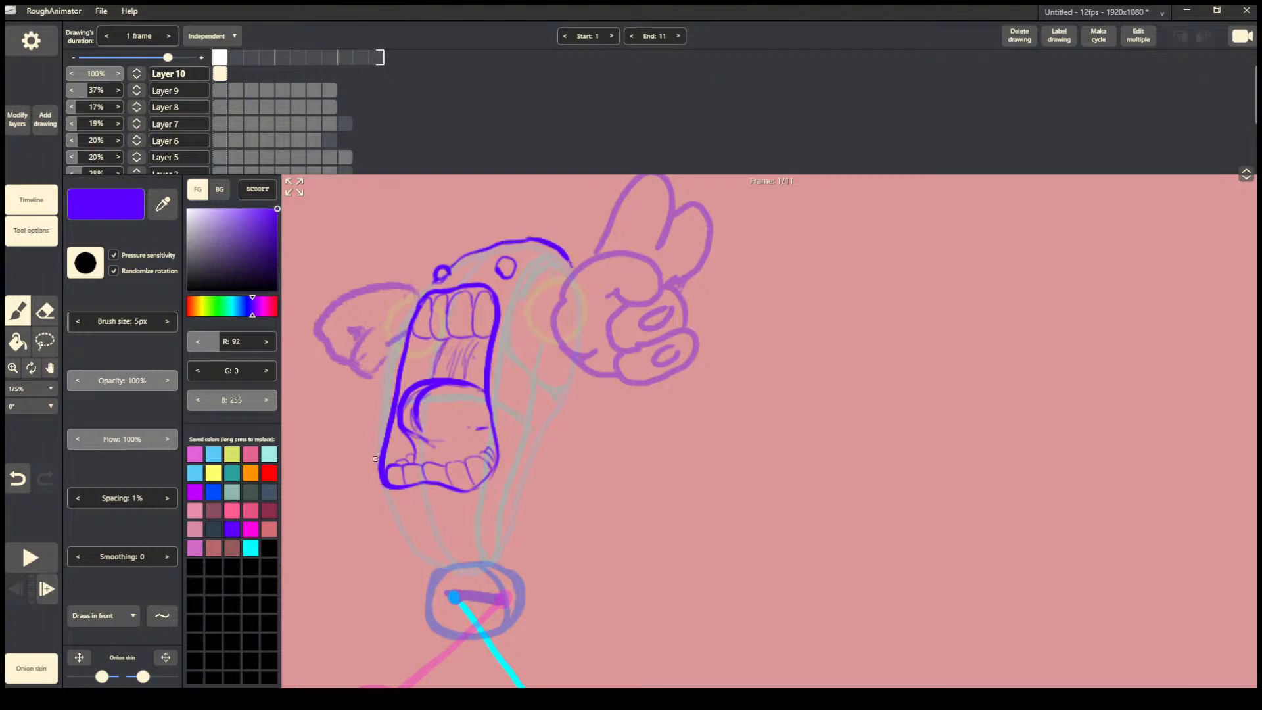
mouse_move(375, 458)
left_mouse_down()
mouse_move(409, 557)
mouse_move(372, 484)
mouse_move(385, 503)
mouse_move(374, 424)
mouse_move(393, 340)
mouse_move(424, 293)
left_mouse_up()
left_click_drag(398, 339, 429, 278)
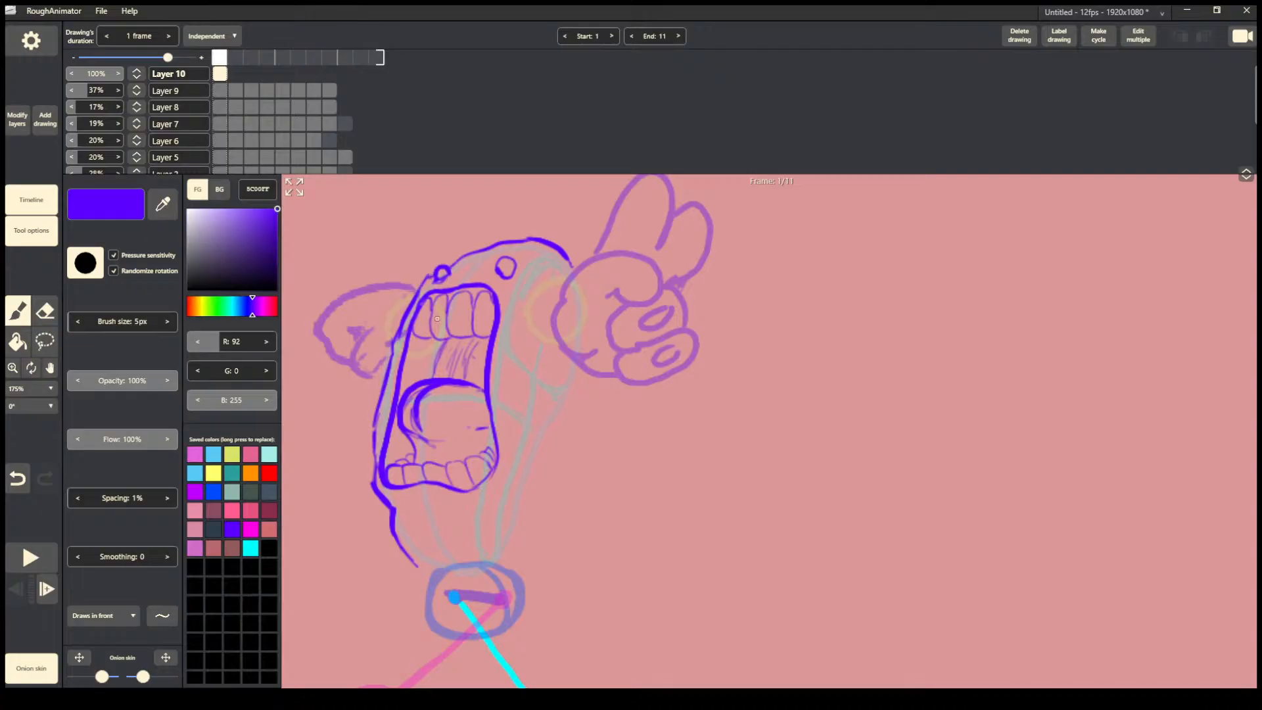
Outline the larger raised hand over its rough, with wrist, thumb and two folded fingers with nails.
mouse_move(556, 281)
left_mouse_down()
mouse_move(570, 271)
mouse_move(543, 289)
left_mouse_up()
mouse_move(534, 344)
left_mouse_down()
mouse_move(598, 346)
mouse_move(571, 353)
mouse_move(553, 322)
mouse_move(608, 250)
mouse_move(627, 247)
mouse_move(664, 275)
mouse_move(645, 301)
mouse_move(601, 299)
mouse_move(611, 337)
mouse_move(629, 347)
left_mouse_up()
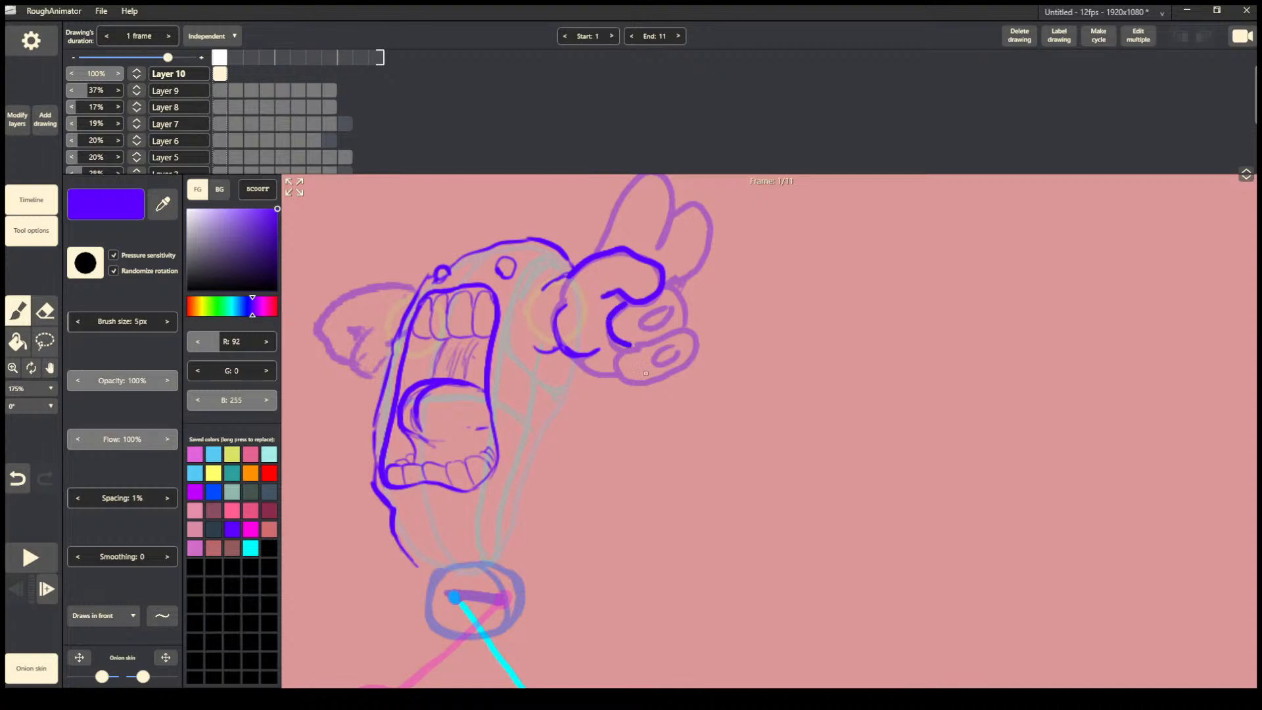
key("ctrl+z")
mouse_move(623, 303)
left_mouse_down()
mouse_move(607, 332)
mouse_move(615, 353)
mouse_move(633, 349)
left_mouse_up()
mouse_move(668, 285)
left_mouse_down()
mouse_move(690, 299)
mouse_move(691, 325)
mouse_move(656, 350)
mouse_move(687, 330)
mouse_move(656, 307)
mouse_move(632, 328)
mouse_move(669, 328)
mouse_move(670, 303)
mouse_move(701, 359)
mouse_move(643, 390)
mouse_move(614, 367)
mouse_move(622, 388)
mouse_move(614, 363)
mouse_move(624, 385)
mouse_move(656, 388)
mouse_move(687, 367)
mouse_move(687, 332)
mouse_move(696, 355)
mouse_move(677, 371)
mouse_move(628, 385)
mouse_move(616, 361)
mouse_move(672, 343)
mouse_move(641, 365)
mouse_move(670, 363)
mouse_move(684, 343)
left_mouse_up()
key("ctrl+z")
key("ctrl+z")
key("ctrl+z")
key("ctrl+z")
key("ctrl+z")
key("ctrl+z")
key("ctrl+z")
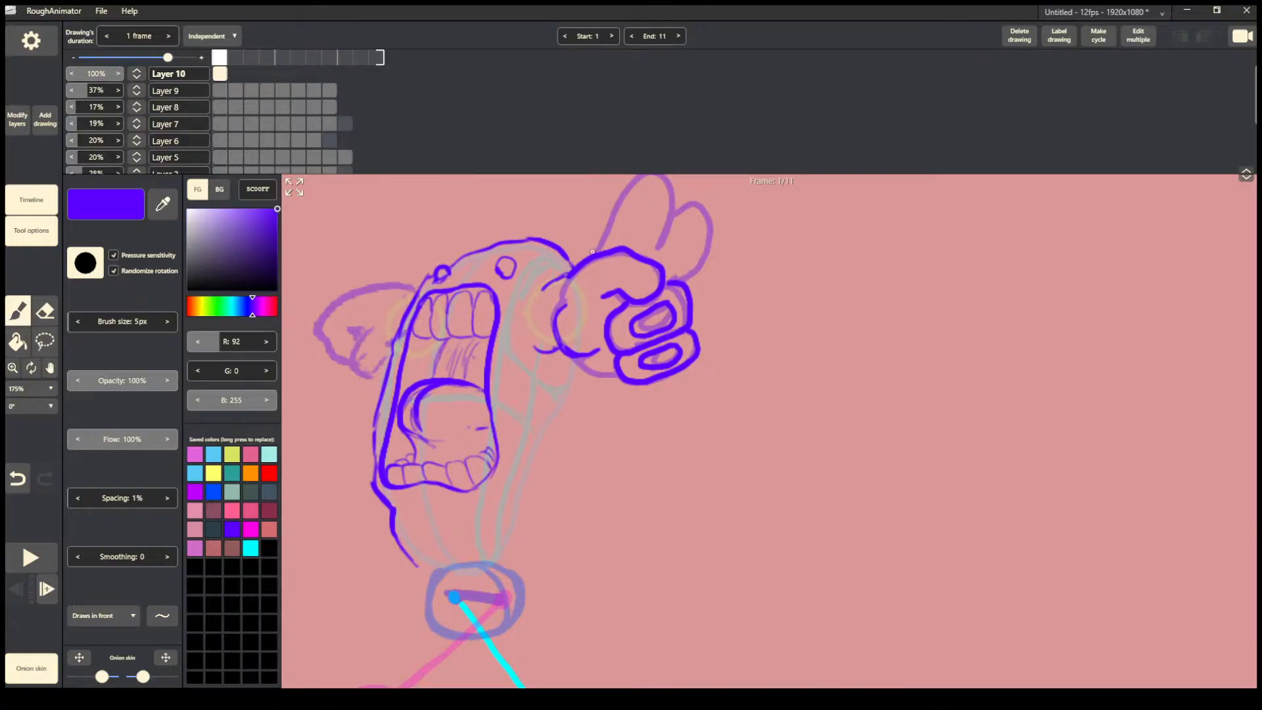
Try outlining the two upright fingers above the folded ones, and undo the second finger's strokes.
mouse_move(593, 252)
left_mouse_down()
mouse_move(632, 206)
mouse_move(609, 222)
mouse_move(623, 201)
left_mouse_up()
key("ctrl+z")
key("ctrl+z")
mouse_move(594, 251)
left_mouse_down()
mouse_move(626, 189)
mouse_move(672, 193)
mouse_move(675, 226)
mouse_move(682, 206)
mouse_move(677, 217)
mouse_move(709, 204)
mouse_move(720, 220)
mouse_move(690, 289)
left_mouse_up()
key("ctrl+z")
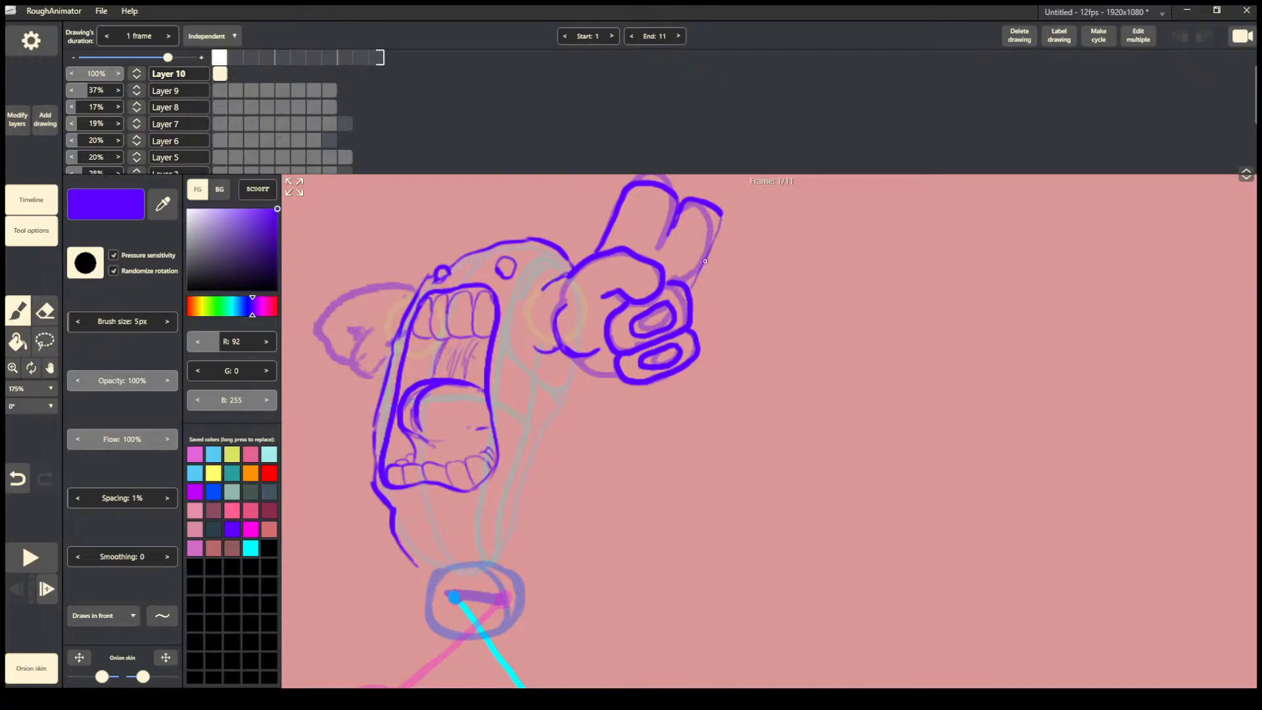
key("ctrl+z")
key("ctrl+z")
key("ctrl+z")
key("ctrl+z")
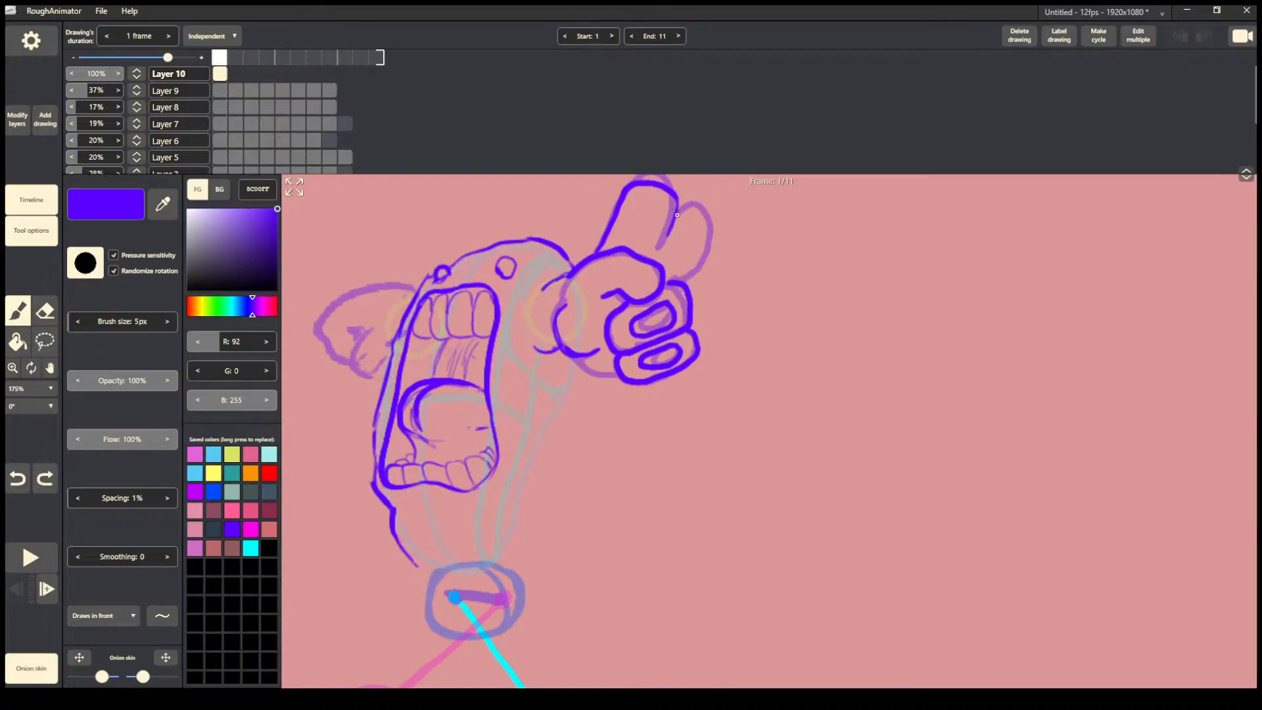
Try a rounder second upright finger, and undo all upright-finger strokes along with the lowest fingernail.
mouse_move(673, 224)
left_mouse_down()
mouse_move(713, 236)
mouse_move(688, 311)
mouse_move(688, 286)
mouse_move(674, 284)
mouse_move(709, 230)
left_mouse_up()
key("ctrl+z")
key("ctrl+z")
key("ctrl+z")
key("ctrl+z")
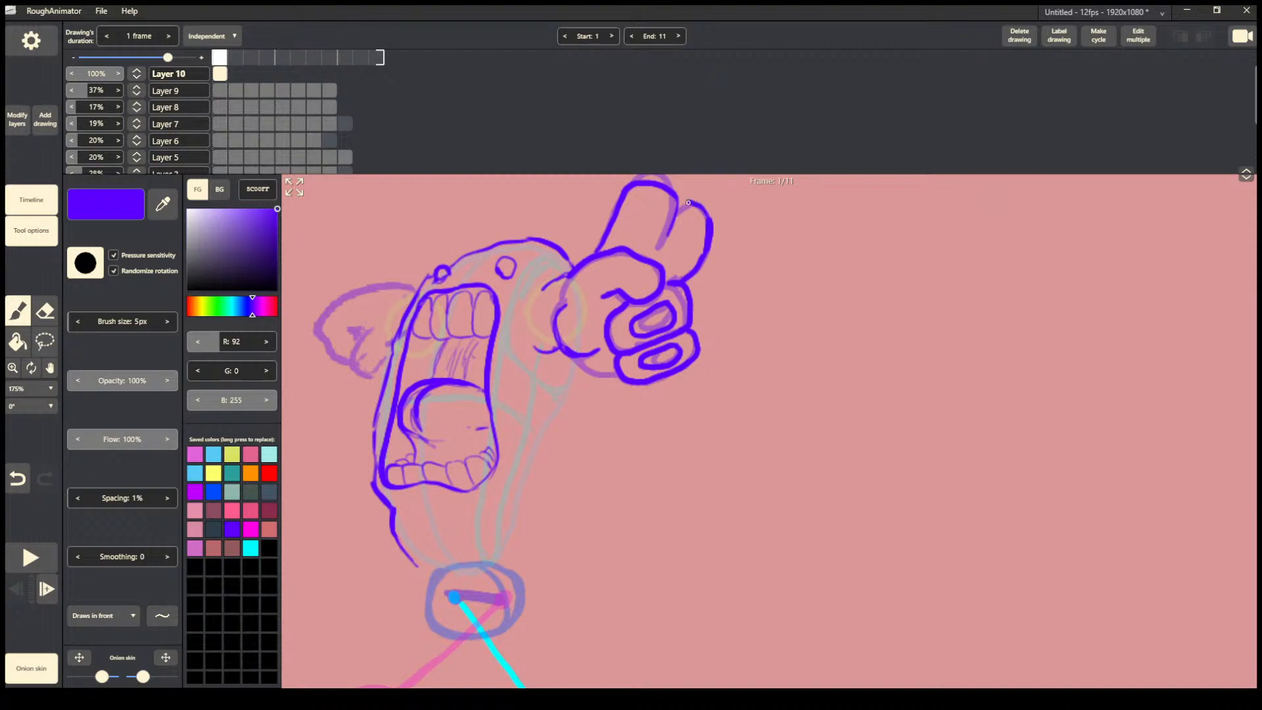
key("ctrl+z")
key("ctrl+z")
key("ctrl+z")
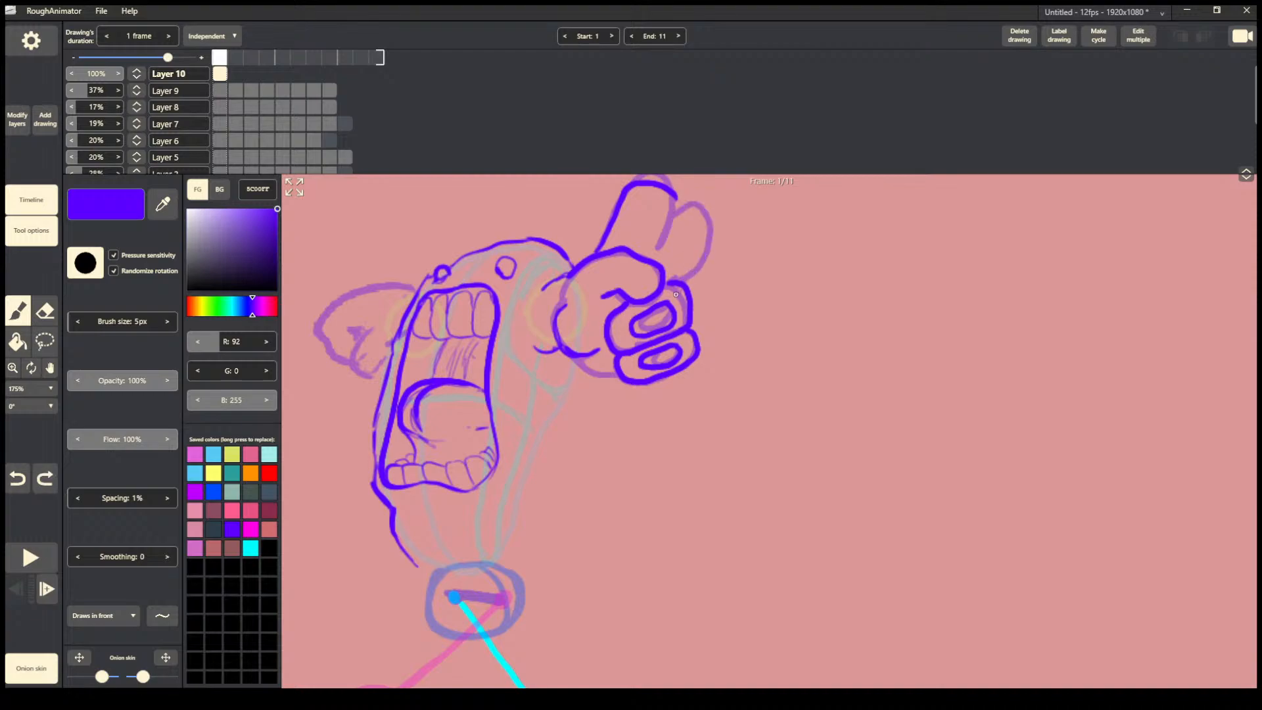
key("ctrl+z")
key("ctrl+z")
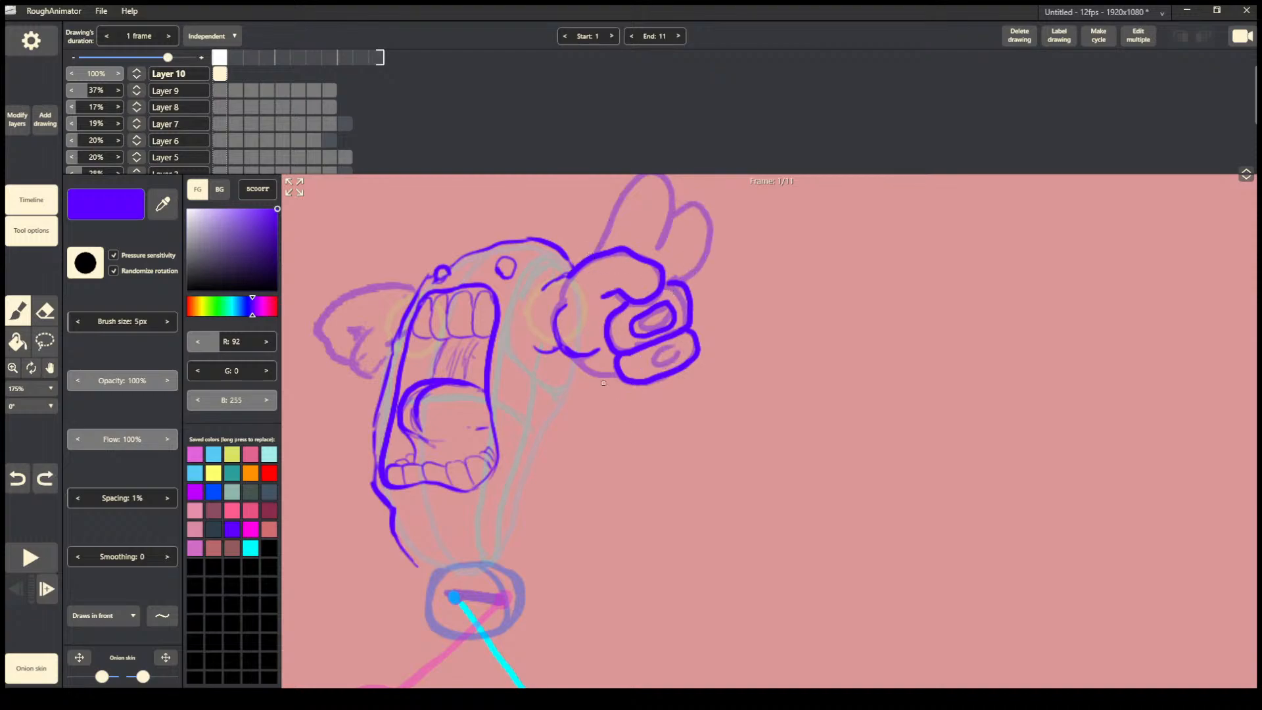
Finish the larger hand with the palm's lower edge, the lowest fingernail and the two upright fingers.
left_click_drag(578, 359, 619, 379)
mouse_move(668, 345)
left_mouse_down()
mouse_move(652, 367)
mouse_move(681, 363)
mouse_move(677, 345)
left_mouse_up()
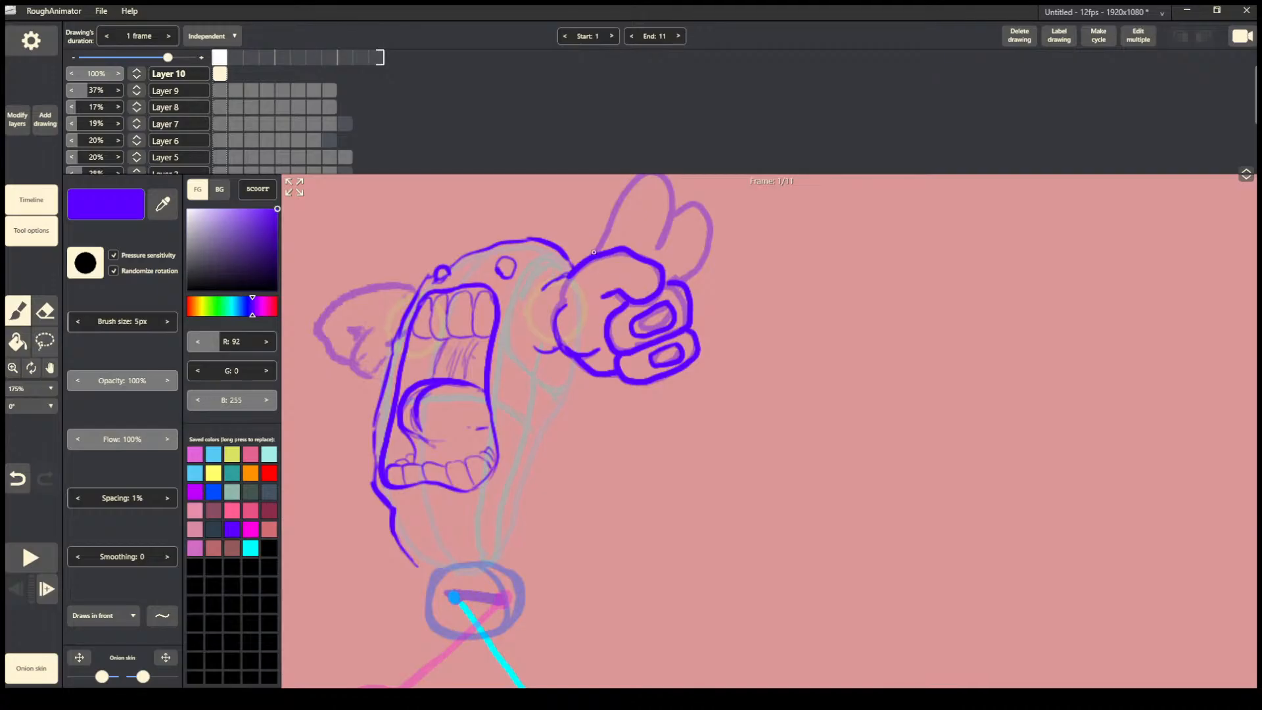
mouse_move(594, 252)
left_mouse_down()
mouse_move(651, 185)
mouse_move(684, 192)
mouse_move(680, 228)
mouse_move(662, 245)
mouse_move(713, 232)
mouse_move(708, 258)
mouse_move(682, 276)
mouse_move(711, 245)
mouse_move(687, 206)
left_mouse_up()
key("ctrl+z")
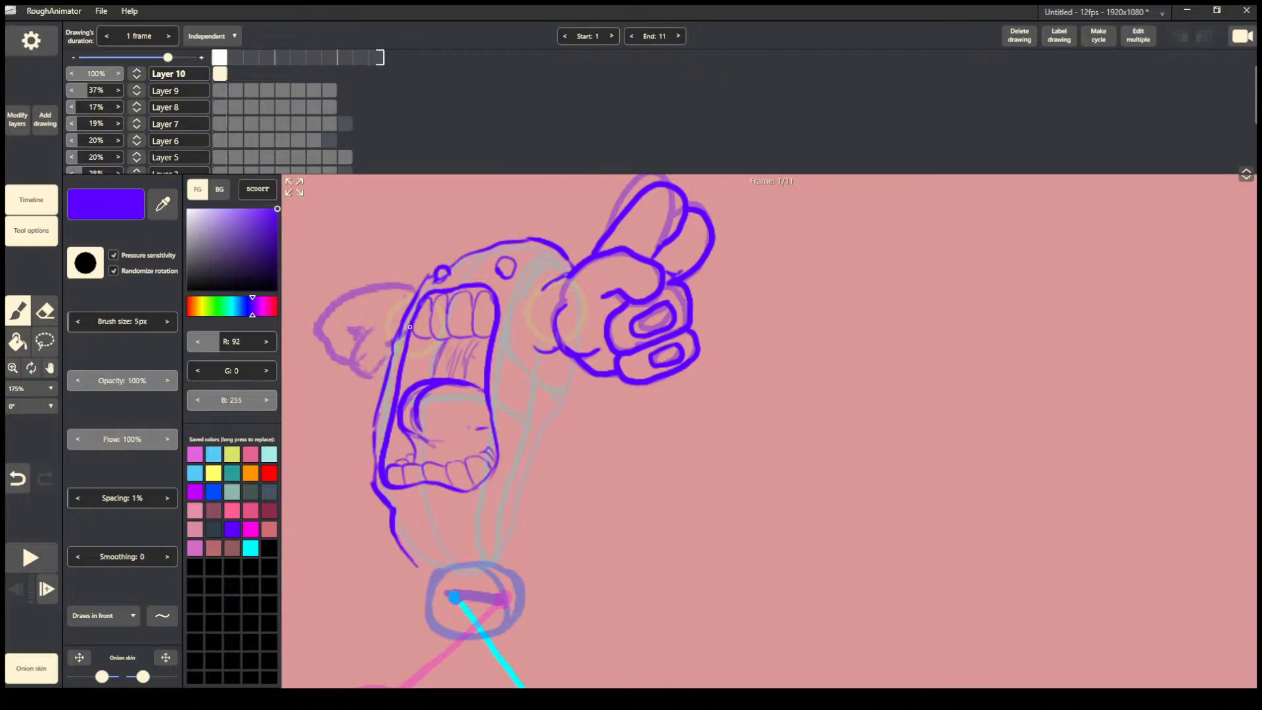
Extend both torso contours down to the hips and outline the smaller hand behind the mouth.
left_click_drag(432, 278, 391, 340)
left_click_drag(412, 571, 429, 582)
left_click_drag(503, 553, 584, 371)
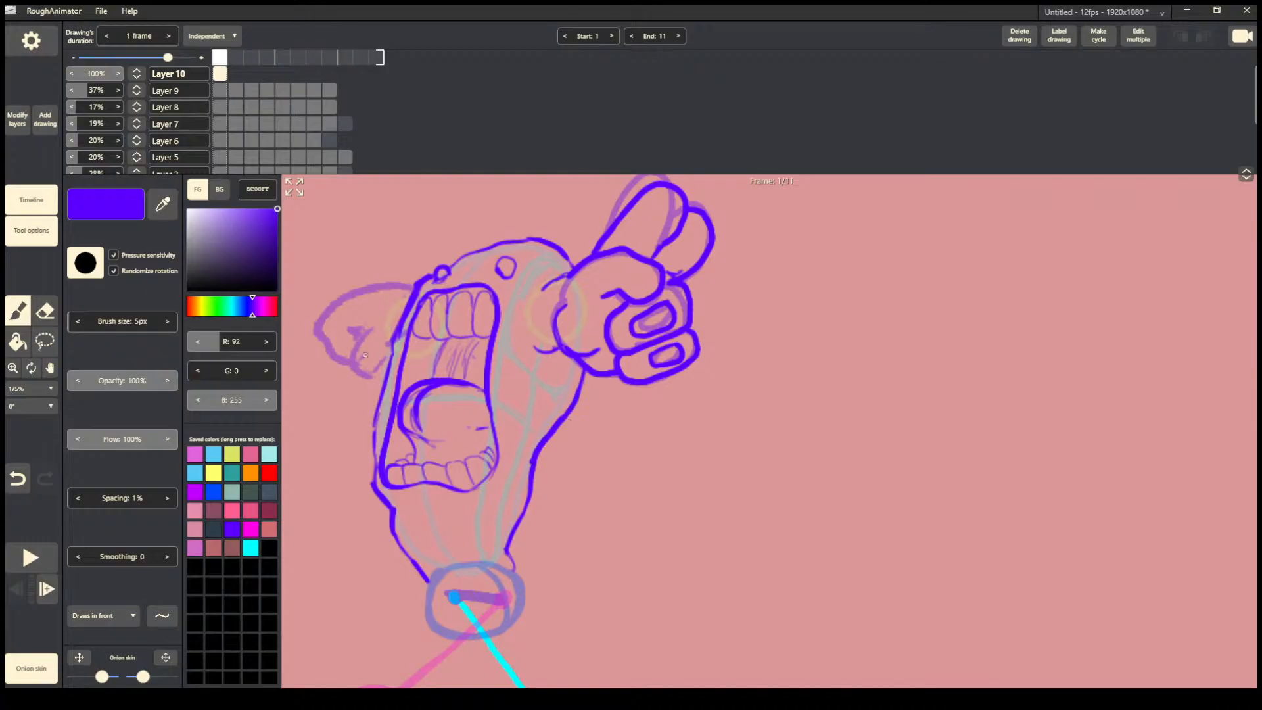
mouse_move(353, 345)
left_mouse_down()
mouse_move(359, 369)
mouse_move(395, 348)
mouse_move(355, 330)
left_mouse_up()
mouse_move(414, 286)
left_mouse_down()
mouse_move(315, 318)
mouse_move(315, 332)
mouse_move(339, 337)
mouse_move(350, 362)
left_mouse_up()
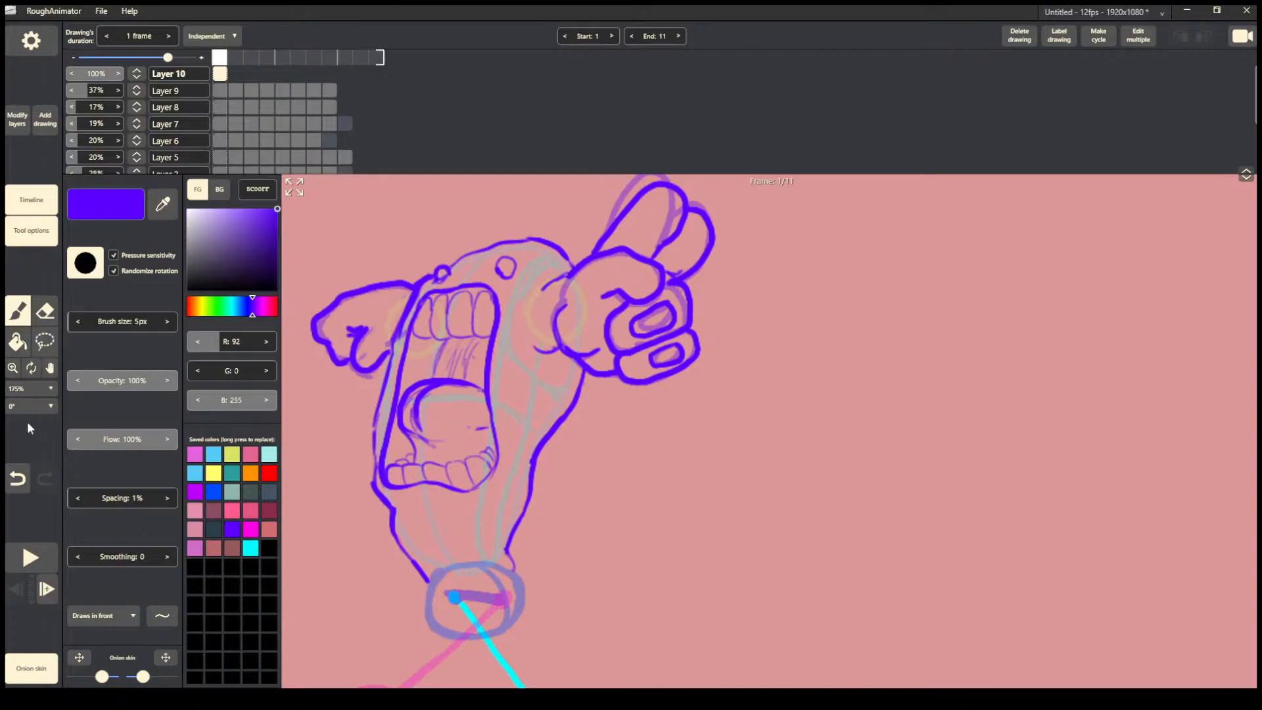
Outline the thigh and calf of the outstretched leg around the cyan knee guide.
left_click(50, 368)
mouse_move(499, 500)
left_mouse_down()
mouse_move(491, 471)
mouse_move(542, 270)
mouse_move(585, 225)
left_mouse_up()
left_click(18, 311)
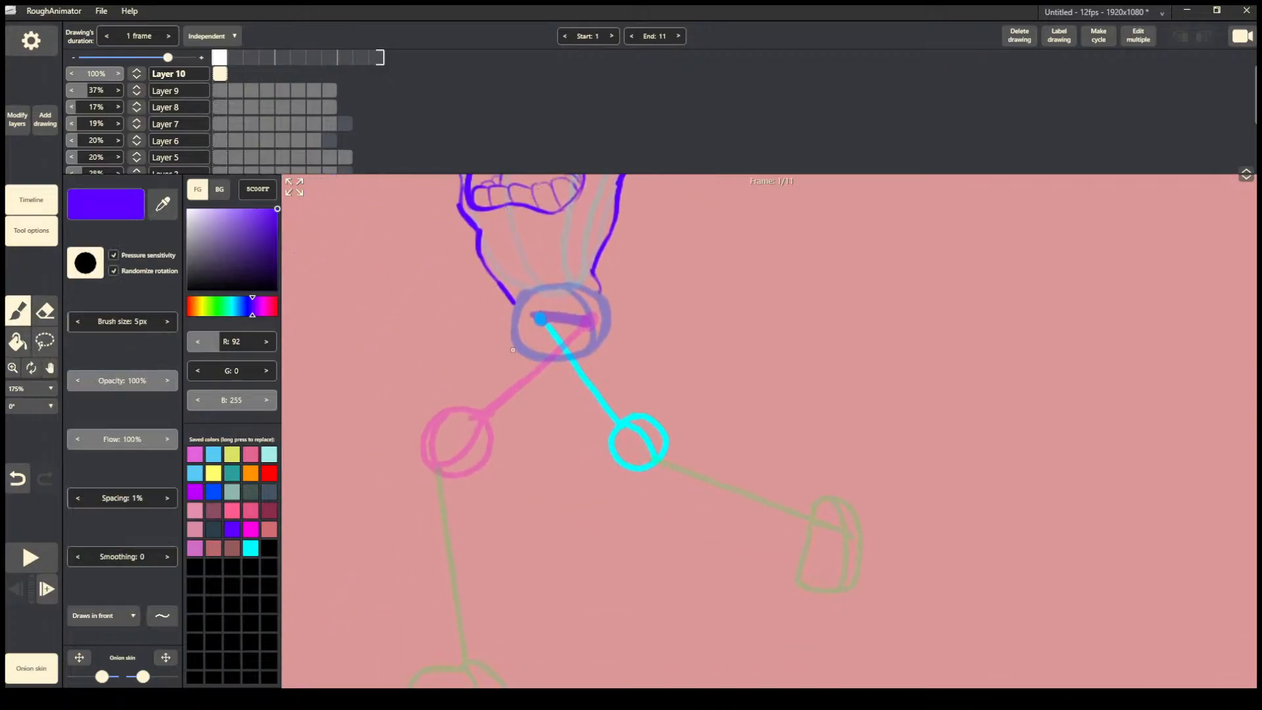
mouse_move(510, 342)
left_mouse_down()
mouse_move(521, 393)
mouse_move(551, 433)
mouse_move(649, 495)
left_mouse_up()
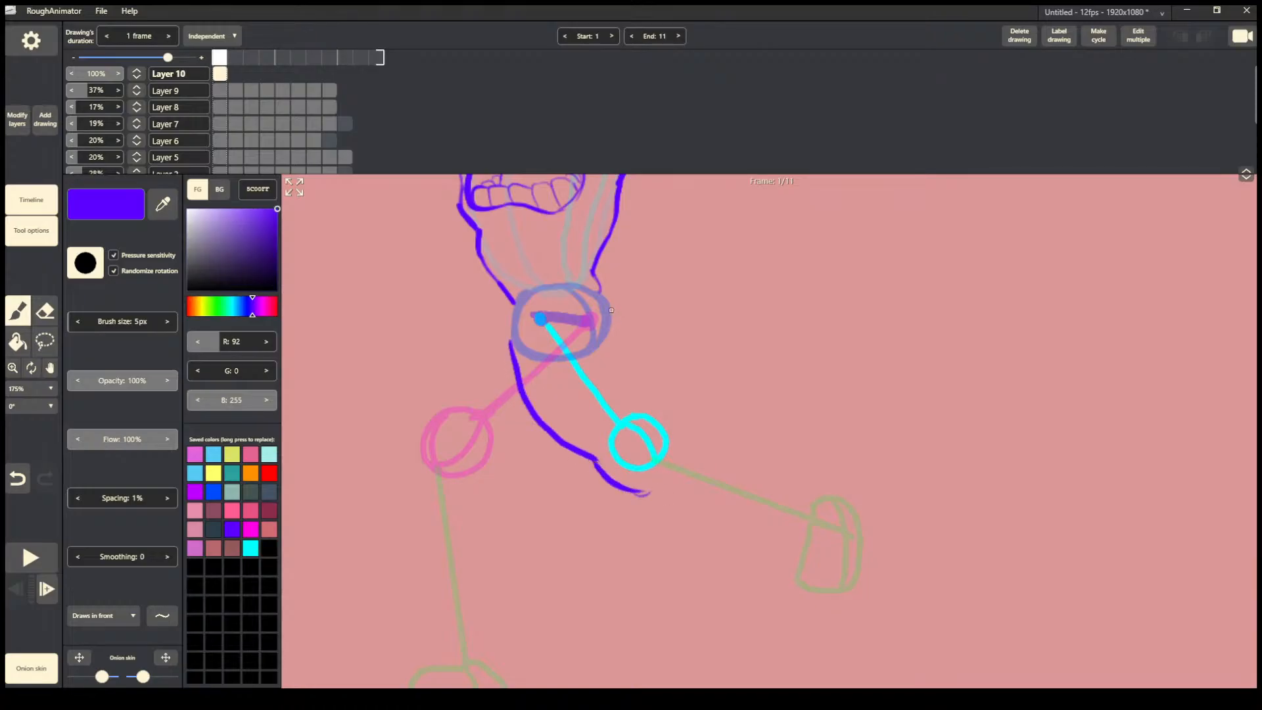
mouse_move(601, 297)
left_mouse_down()
mouse_move(617, 349)
mouse_move(664, 409)
mouse_move(706, 395)
mouse_move(782, 460)
left_mouse_up()
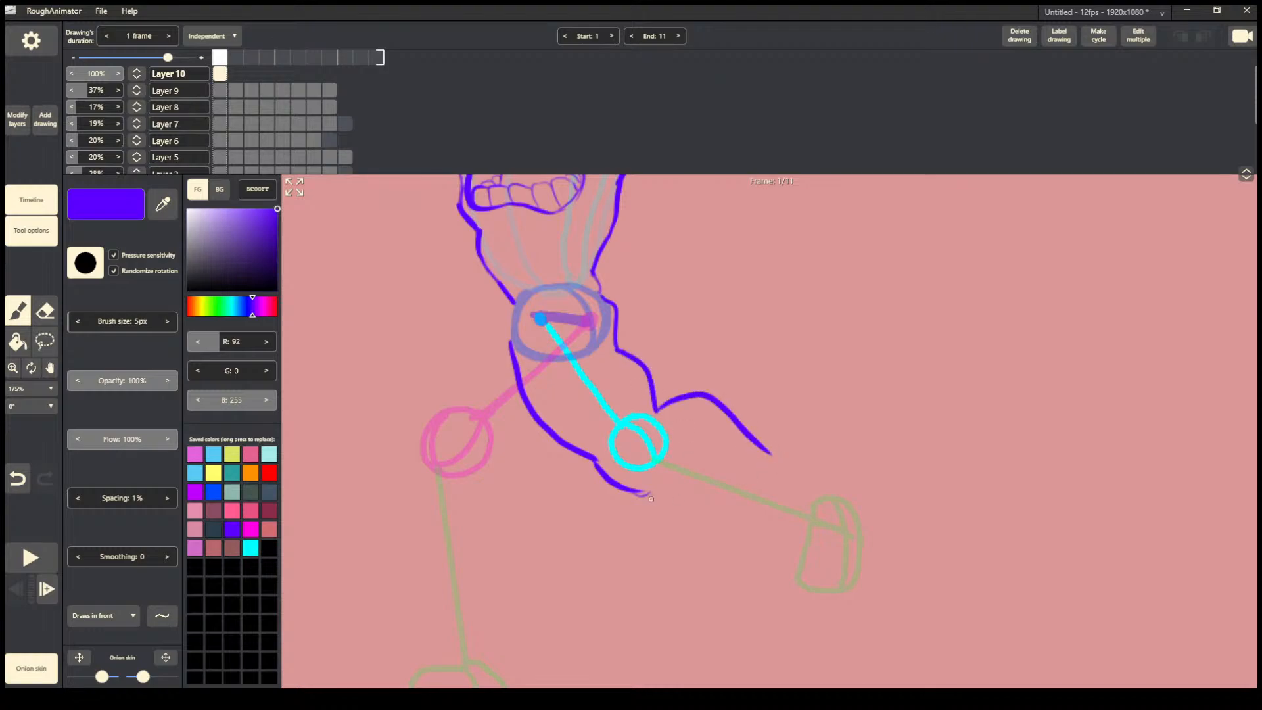
left_click_drag(648, 495, 796, 543)
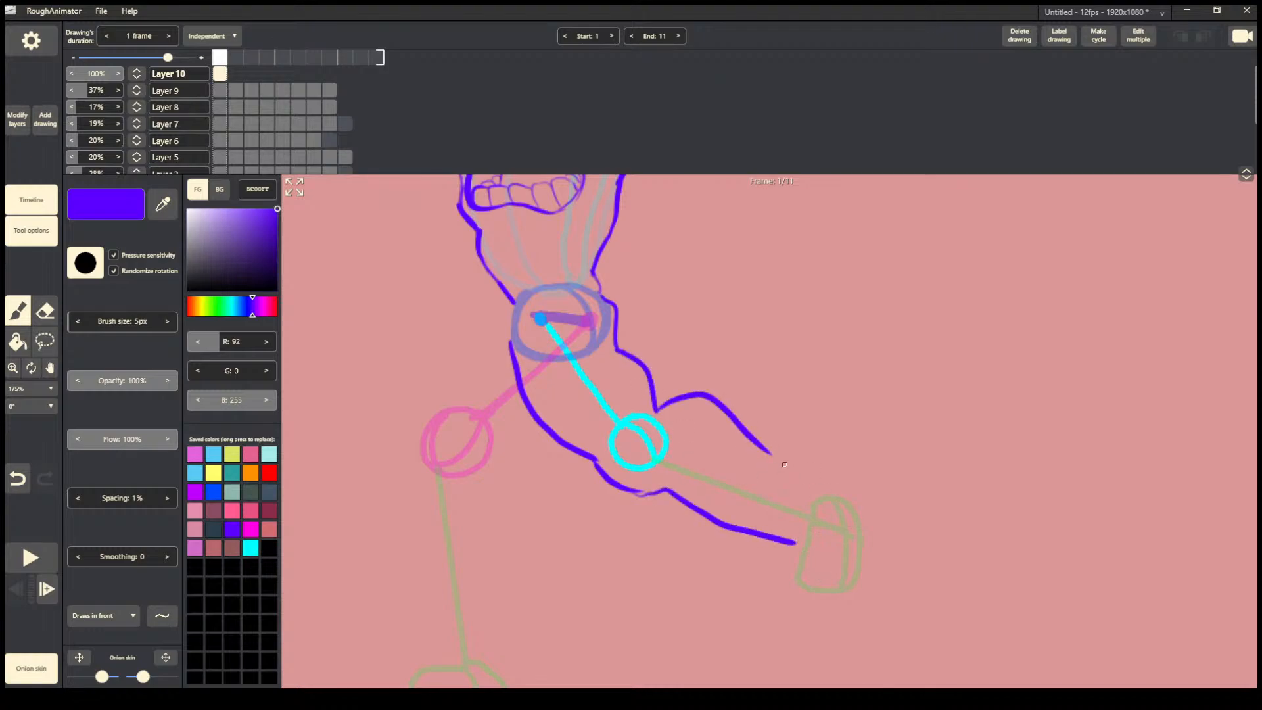
Close the outstretched leg with an ankle and rounded foot, and touch up the gaps in its calf and knee lines.
left_click_drag(772, 455, 825, 502)
mouse_move(797, 543)
left_mouse_down()
mouse_move(823, 533)
mouse_move(844, 498)
mouse_move(863, 531)
mouse_move(848, 595)
left_mouse_up()
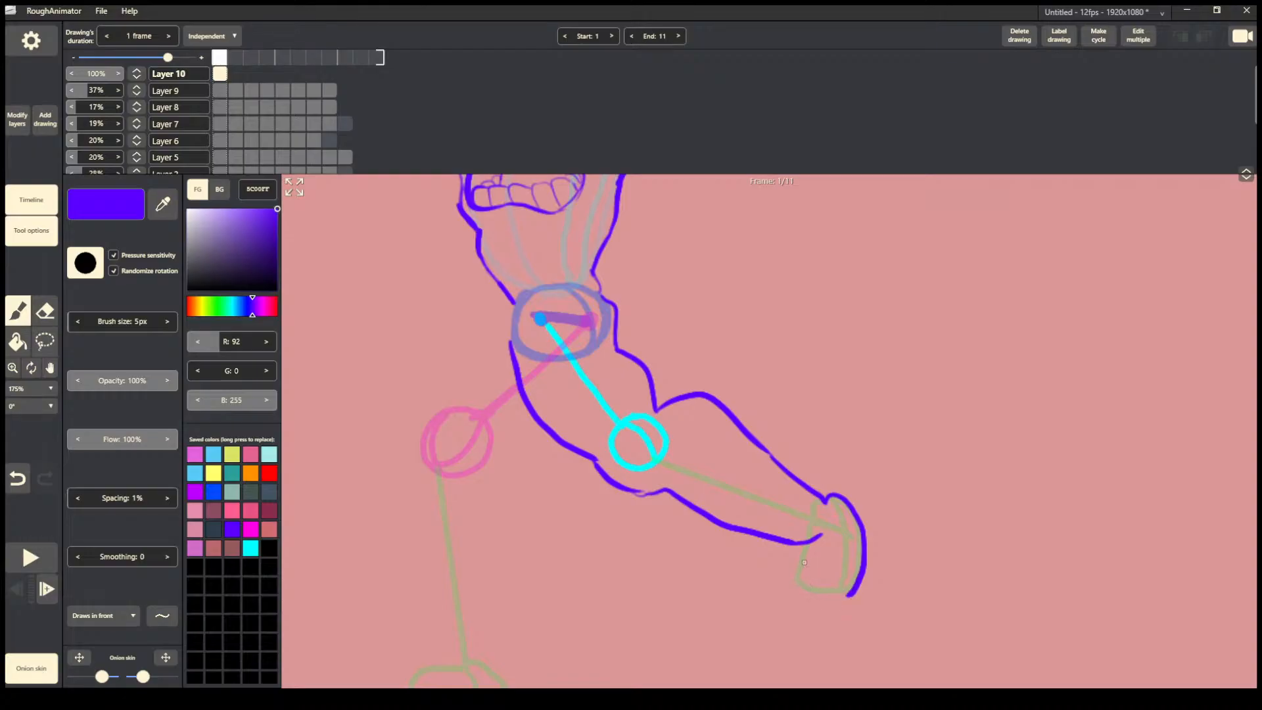
mouse_move(806, 546)
left_mouse_down()
mouse_move(803, 586)
mouse_move(851, 599)
mouse_move(816, 561)
mouse_move(813, 579)
mouse_move(822, 534)
mouse_move(822, 570)
left_mouse_up()
key("ctrl+z")
key("ctrl+z")
key("ctrl+z")
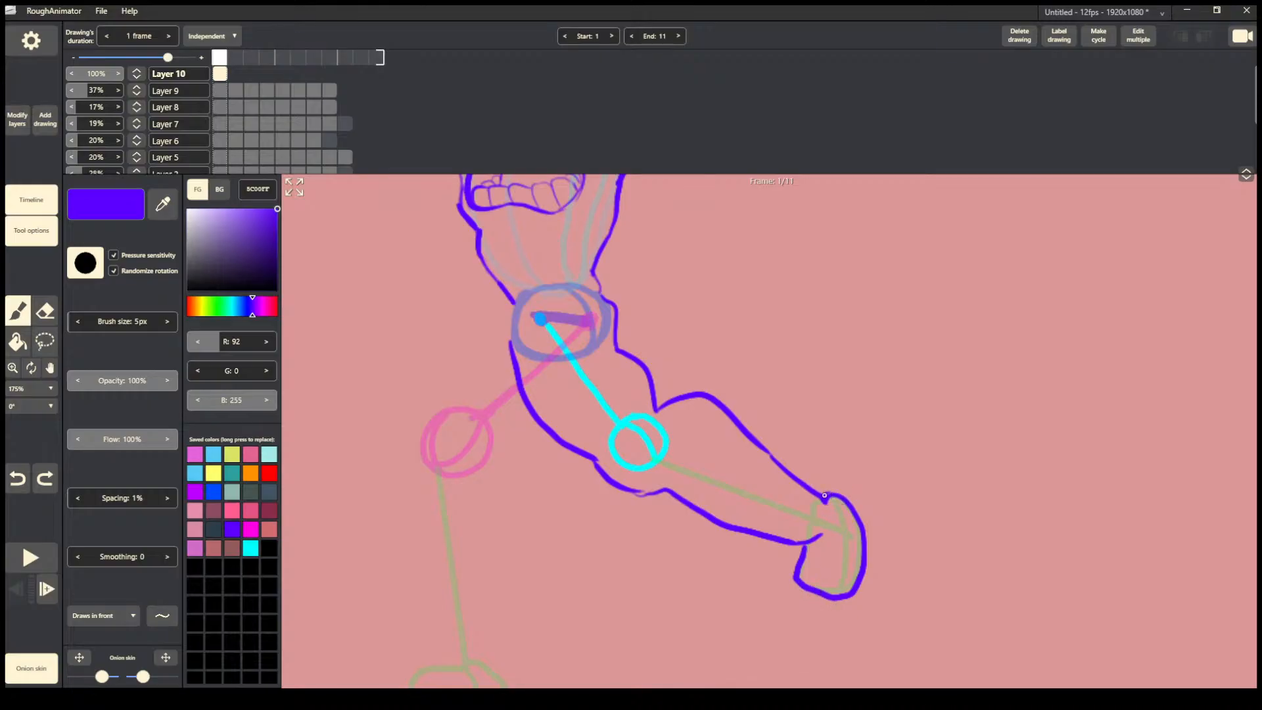
left_click_drag(829, 495, 832, 493)
left_click_drag(769, 456, 786, 456)
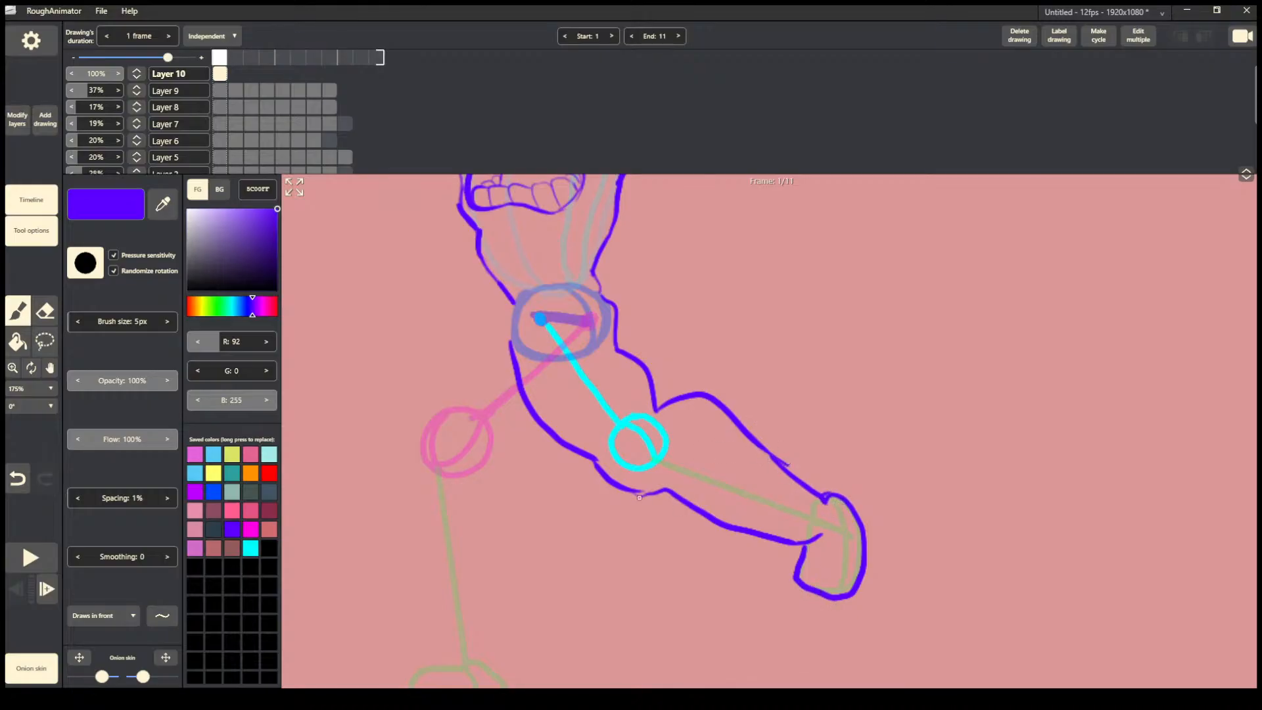
left_click_drag(636, 492, 654, 494)
Outline both sides of the standing leg's thigh from the hip toward the pink knee guide.
left_click_drag(507, 300, 445, 394)
mouse_move(502, 447)
left_mouse_down()
mouse_move(529, 420)
mouse_move(475, 459)
left_mouse_up()
key("ctrl+z")
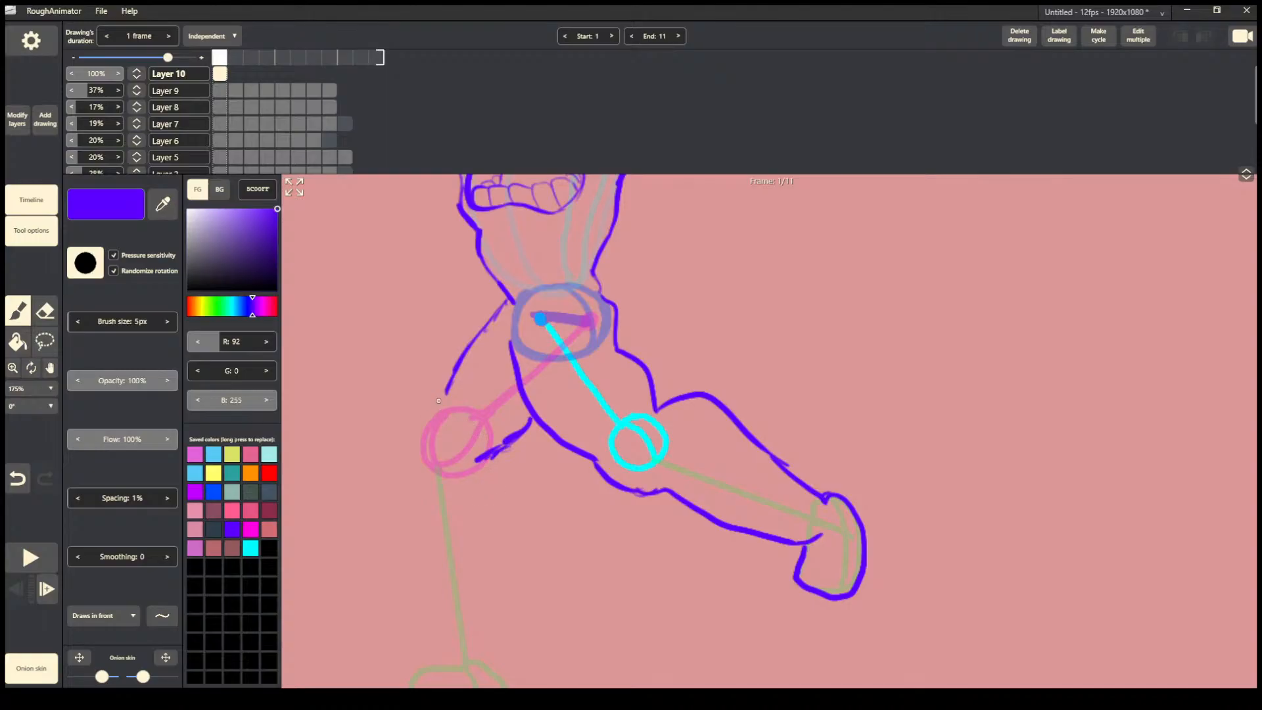
Outline the standing leg's knee, shin, calf and foot over the rough guides.
mouse_move(439, 400)
left_mouse_down()
mouse_move(417, 452)
mouse_move(439, 400)
mouse_move(418, 470)
left_mouse_up()
left_click(50, 368)
mouse_move(403, 538)
left_mouse_down()
mouse_move(378, 399)
mouse_move(437, 309)
mouse_move(446, 319)
left_mouse_up()
left_click(19, 312)
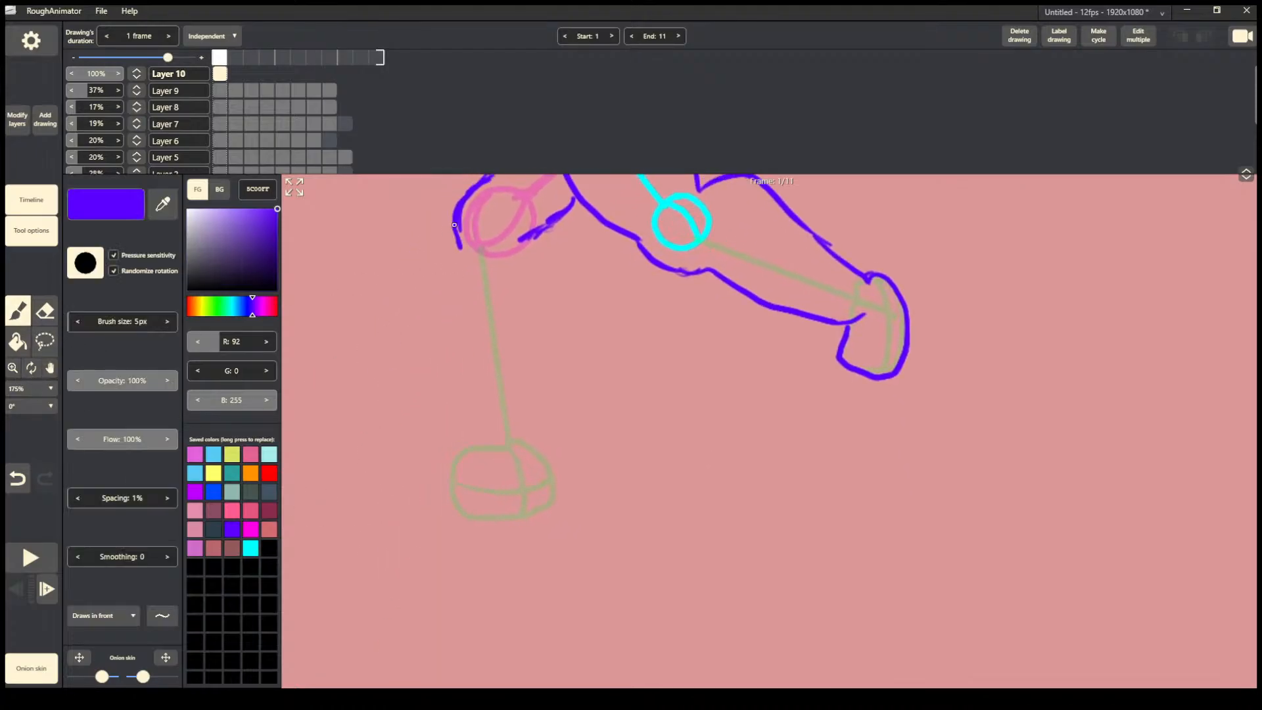
left_click_drag(457, 228, 499, 456)
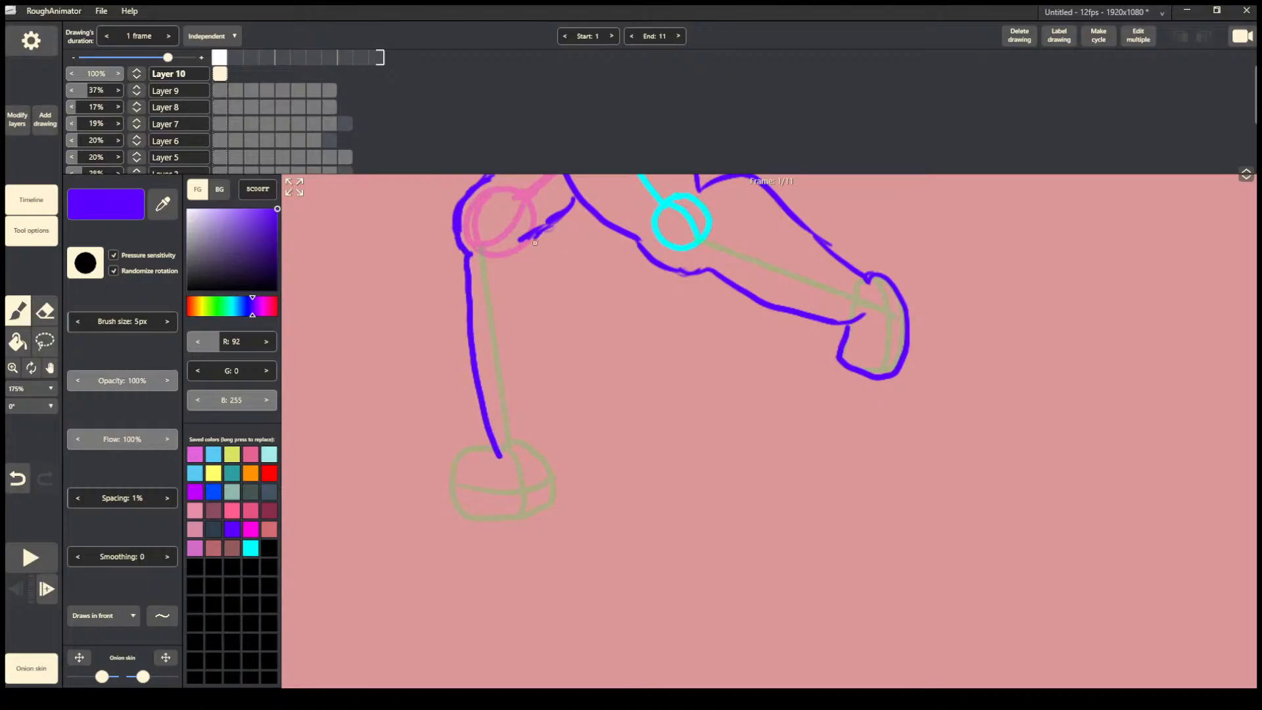
mouse_move(533, 243)
left_mouse_down()
mouse_move(561, 263)
mouse_move(556, 330)
mouse_move(561, 288)
mouse_move(534, 457)
mouse_move(482, 454)
mouse_move(457, 481)
mouse_move(483, 467)
mouse_move(467, 450)
mouse_move(450, 484)
mouse_move(462, 506)
mouse_move(510, 515)
mouse_move(560, 492)
mouse_move(540, 454)
mouse_move(555, 496)
left_mouse_up()
key("ctrl+z")
key("ctrl+z")
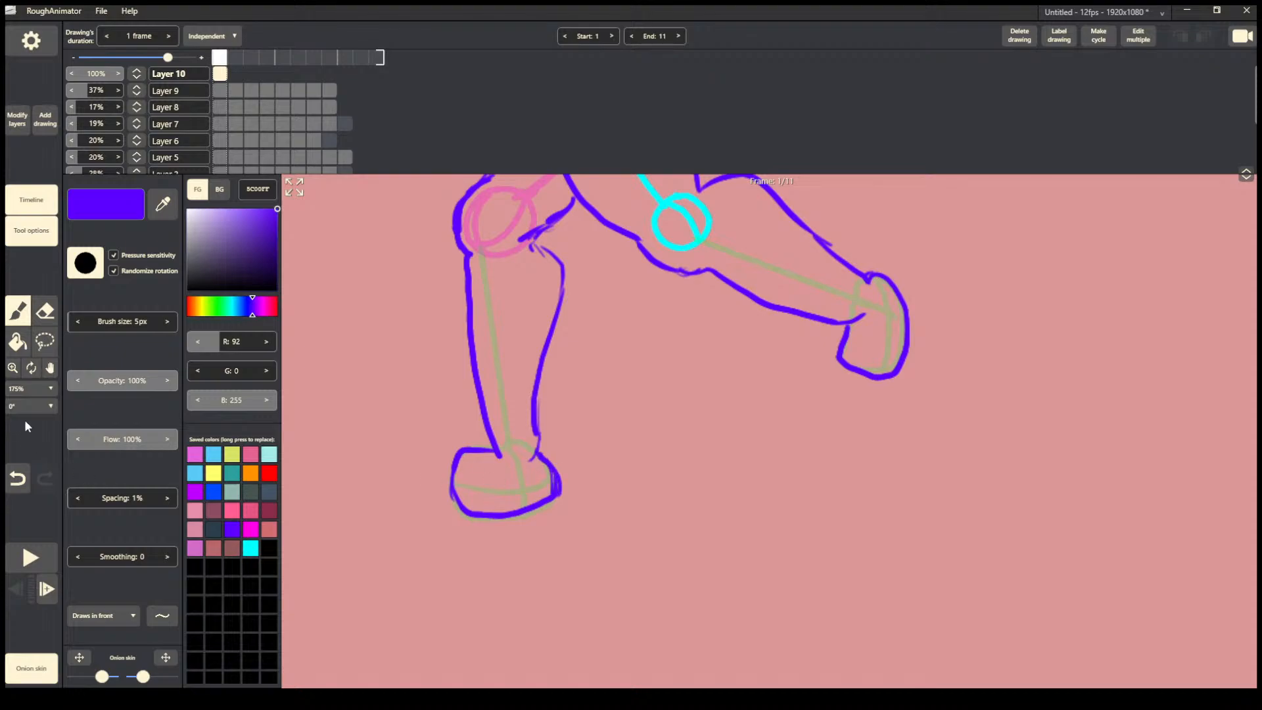
Fit the canvas to the window and compare the finished pose on frame 1 with the rough on frame 2.
mouse_move(670, 229)
left_mouse_down()
mouse_move(655, 250)
mouse_move(637, 401)
left_mouse_up()
key("ctrl+z")
left_click(50, 368)
left_click_drag(648, 217, 603, 524)
left_click_drag(578, 439, 578, 512)
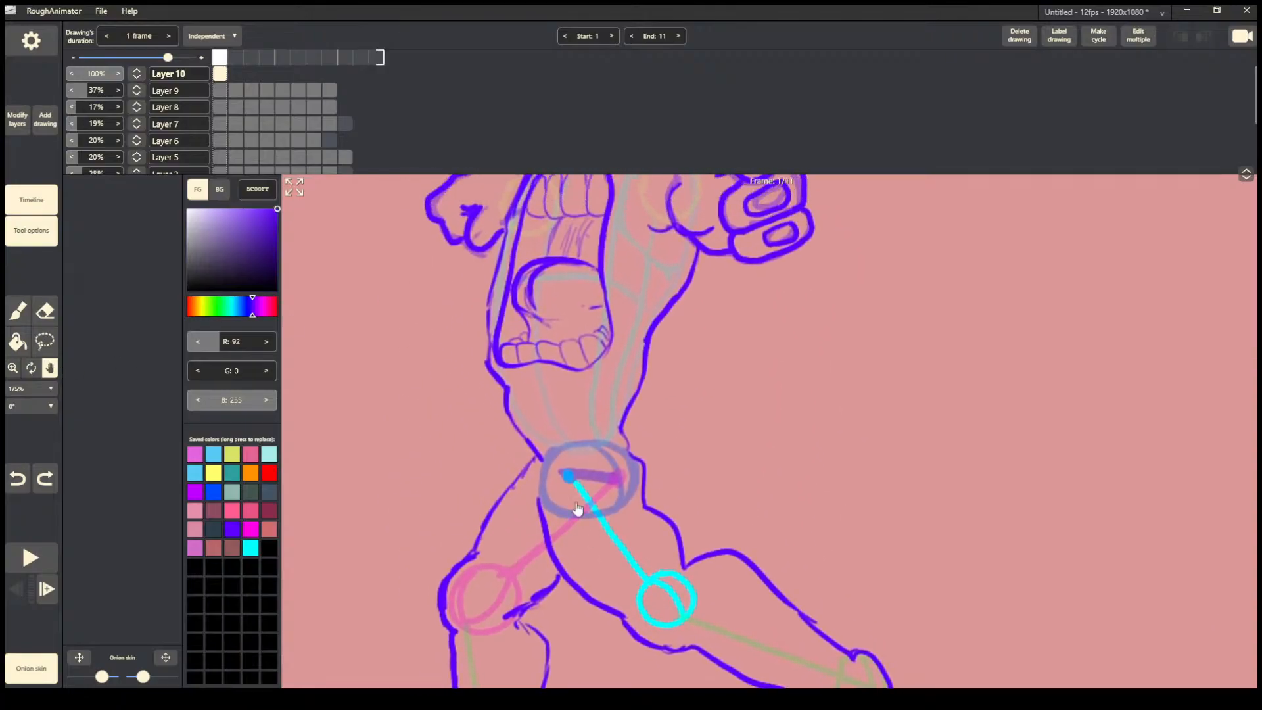
left_click_drag(591, 325, 576, 249)
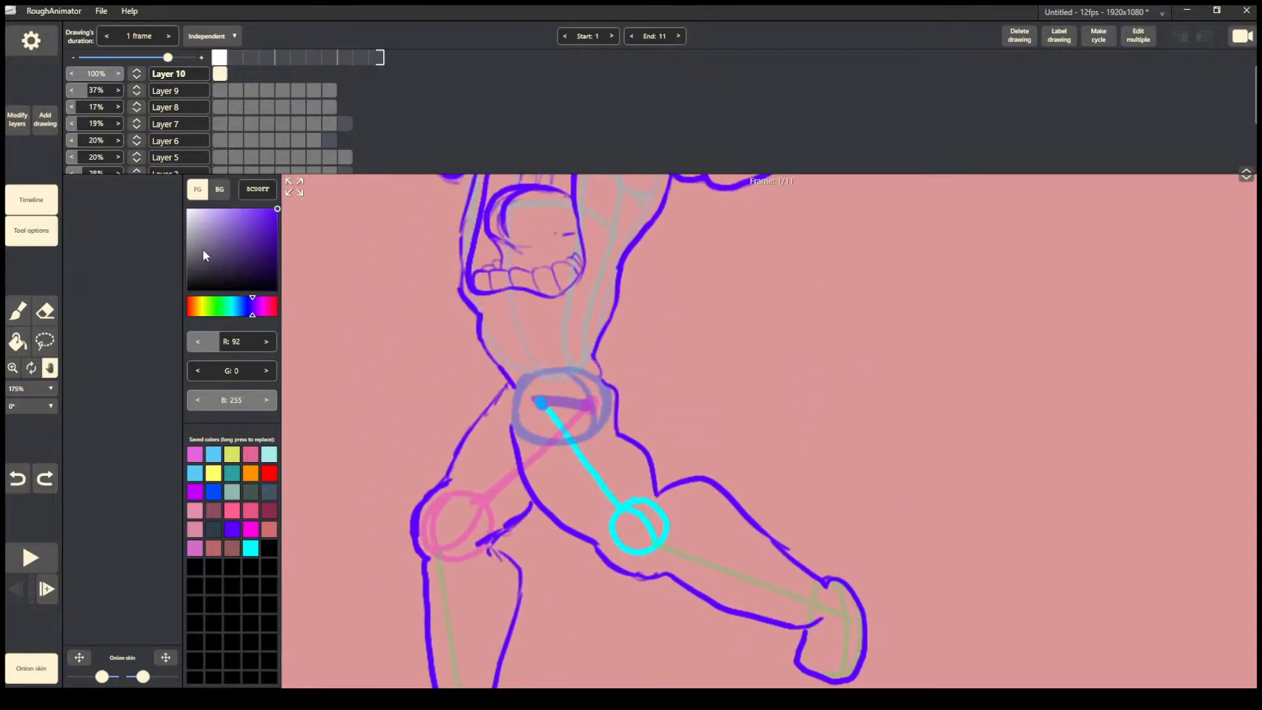
left_click(29, 388)
left_click(31, 405)
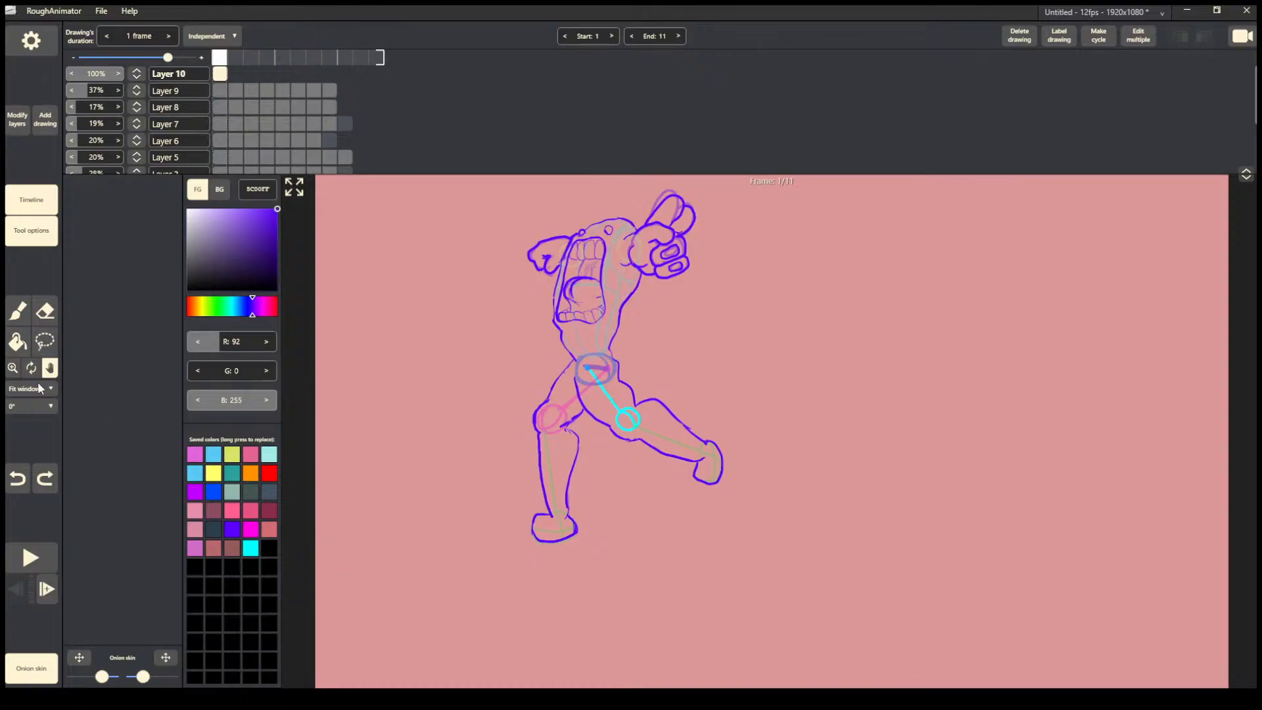
left_click(18, 311)
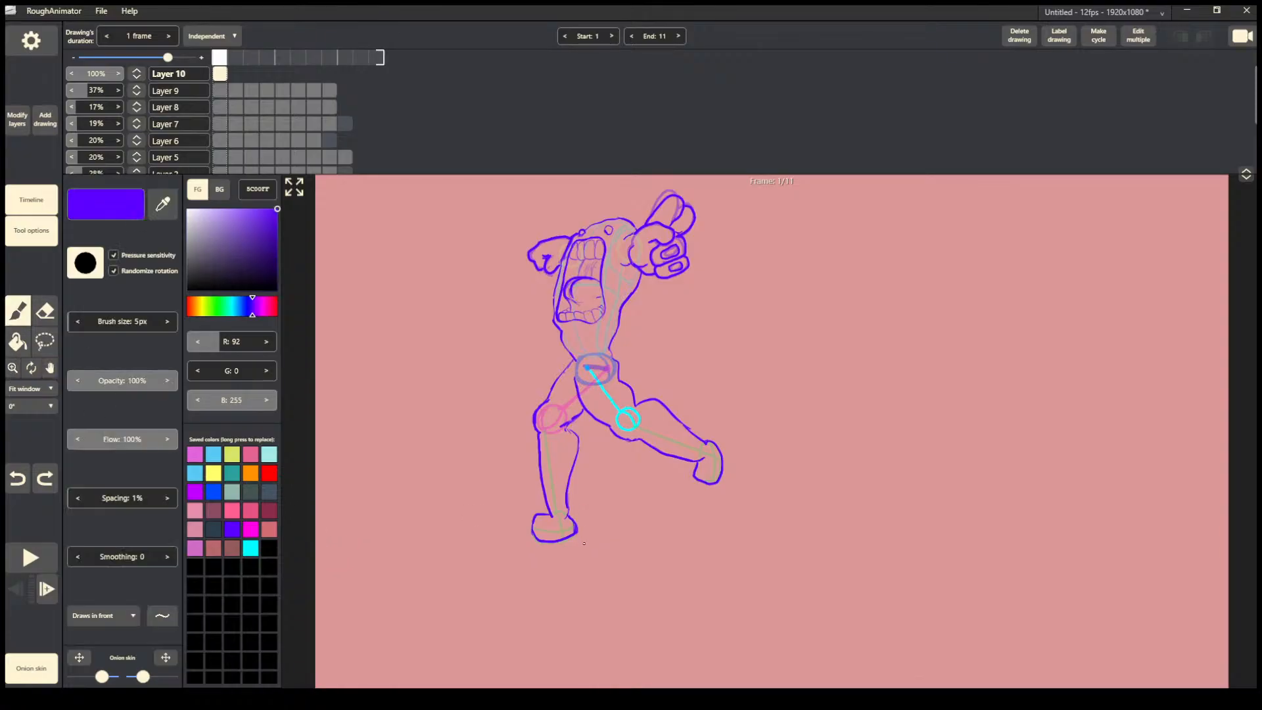
key("Right")
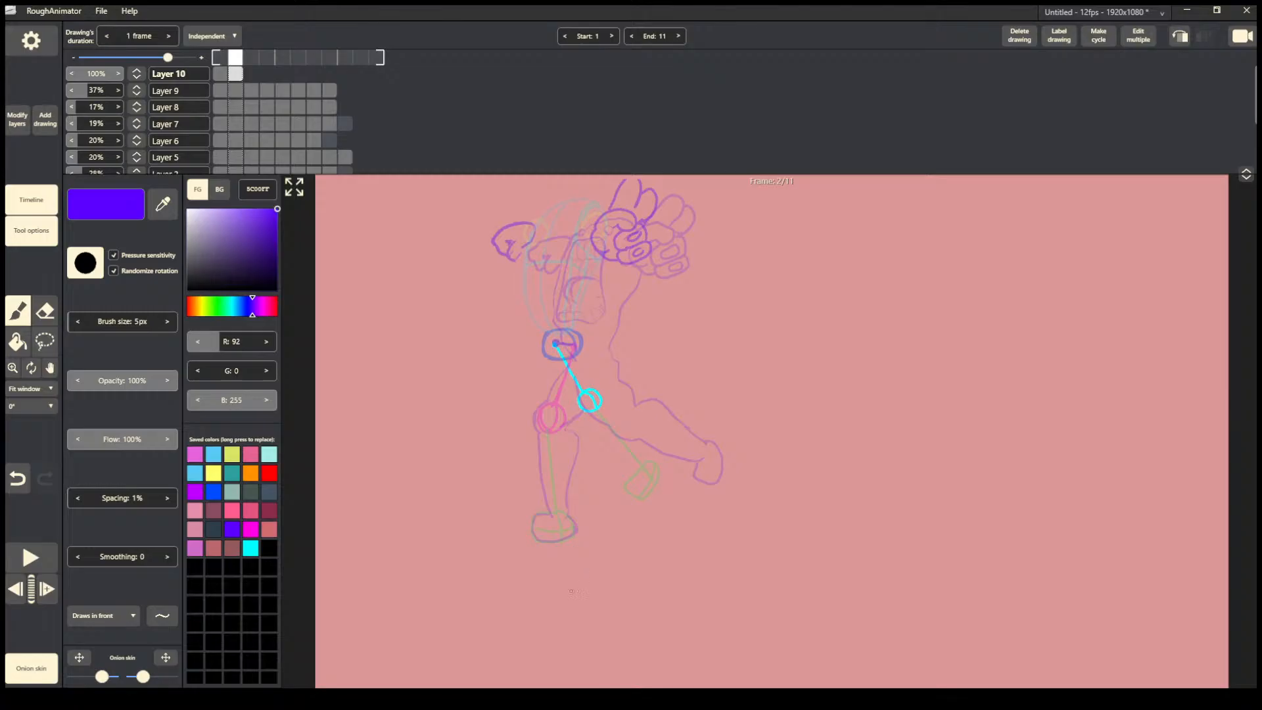
key("Left")
Undo the standing leg's foot, lower leg and knee strokes on frame 1, keeping its thigh lines.
key("ctrl+z")
key("ctrl+z")
key("ctrl+z")
key("ctrl+z")
key("ctrl+z")
key("ctrl+z")
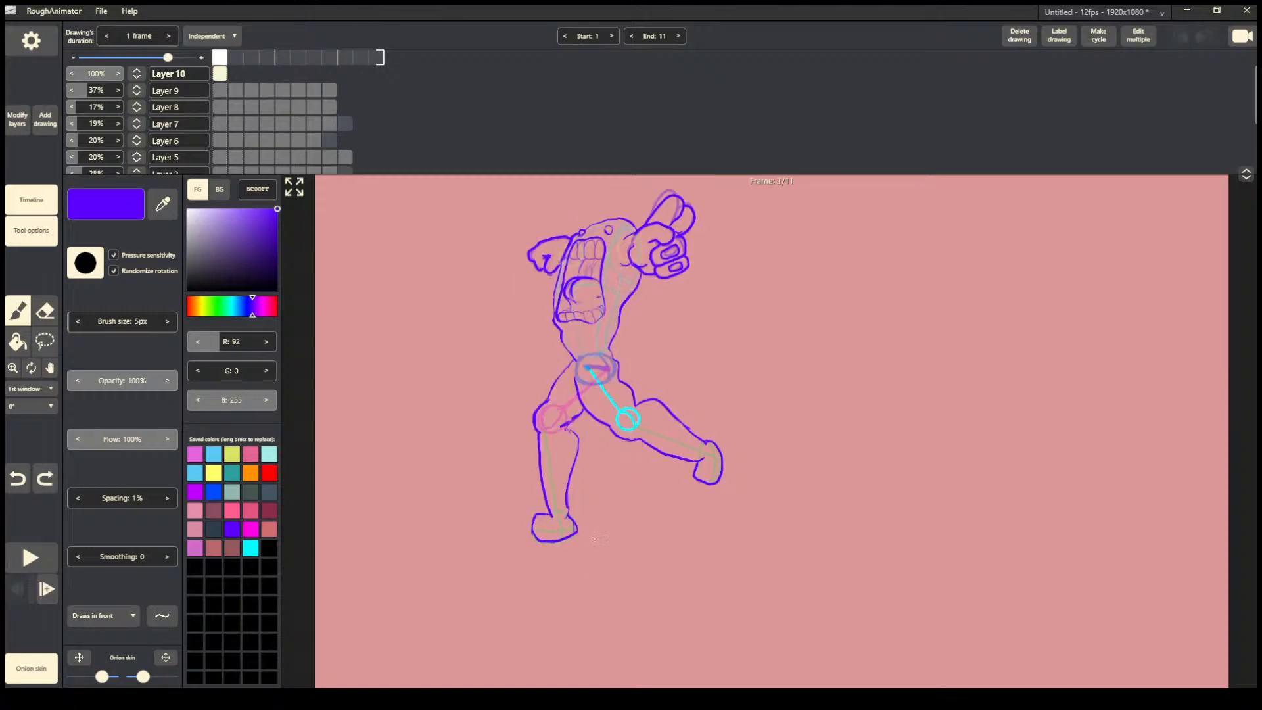
key("ctrl+z")
key("ctrl+z")
key("ctrl+z")
key("ctrl+z")
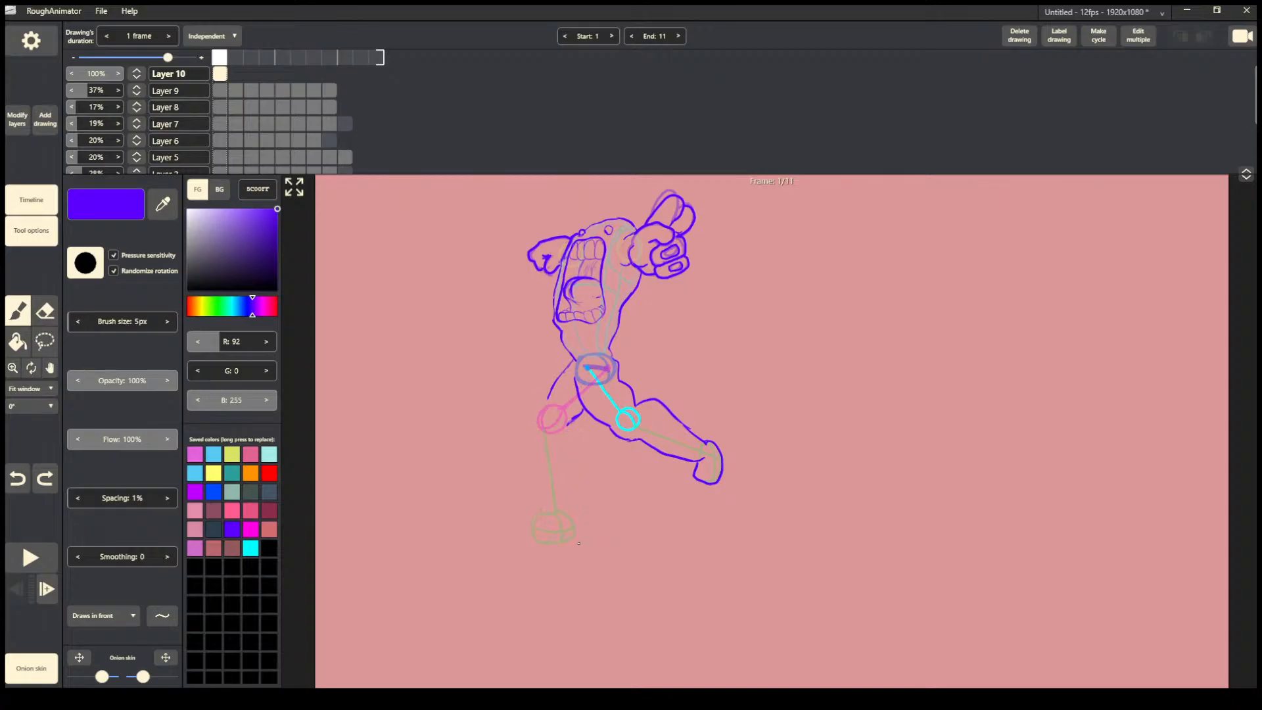
Undo the remaining strokes of both legs and erase the lower ends of the torso outline around the hip guide.
key("ctrl+z")
key("ctrl+z")
key("ctrl+z")
key("ctrl+z")
key("ctrl+z")
key("ctrl+z")
key("ctrl+z")
key("ctrl+z")
key("ctrl+z")
key("ctrl+z")
key("ctrl+z")
key("ctrl+z")
key("ctrl+z")
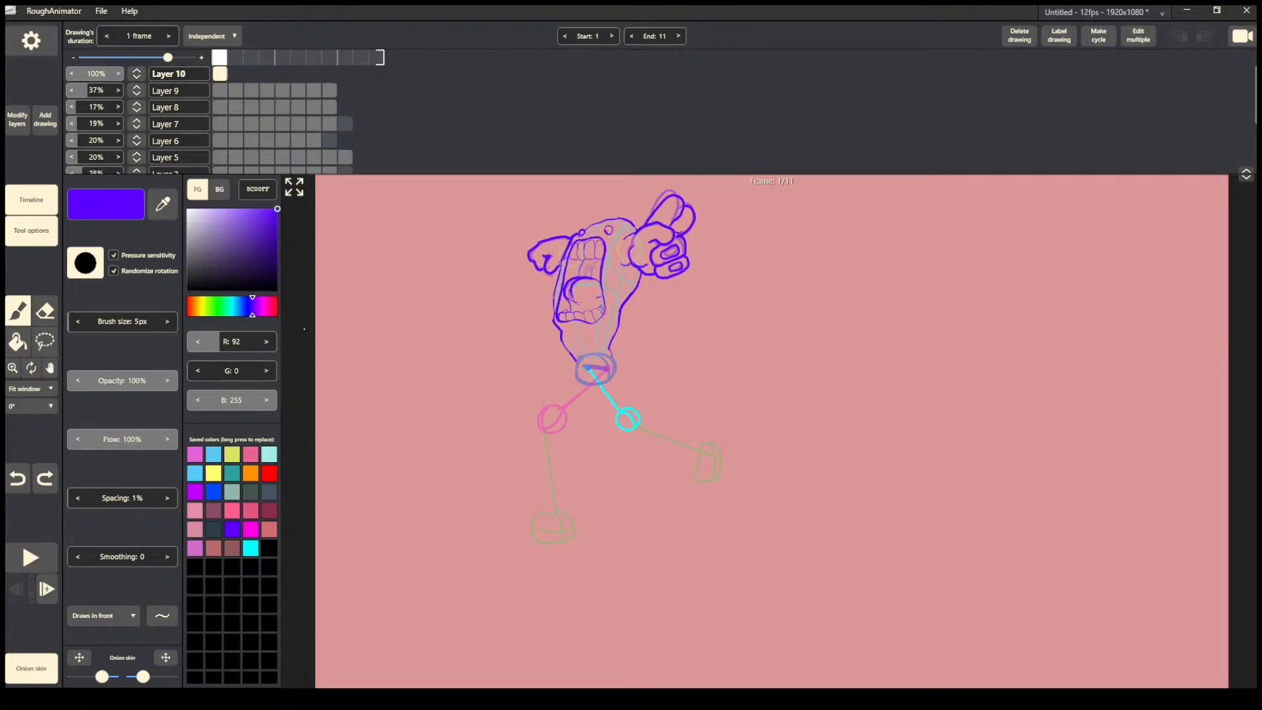
left_click(54, 307)
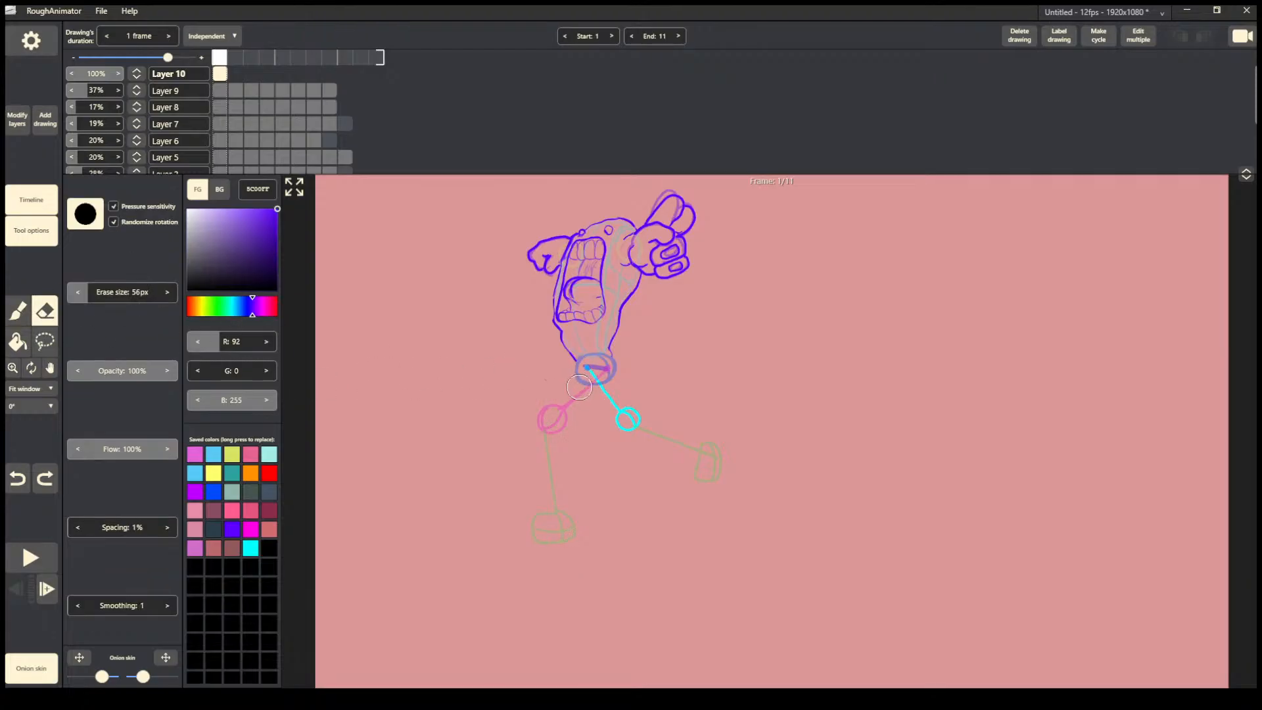
left_click_drag(615, 372, 605, 360)
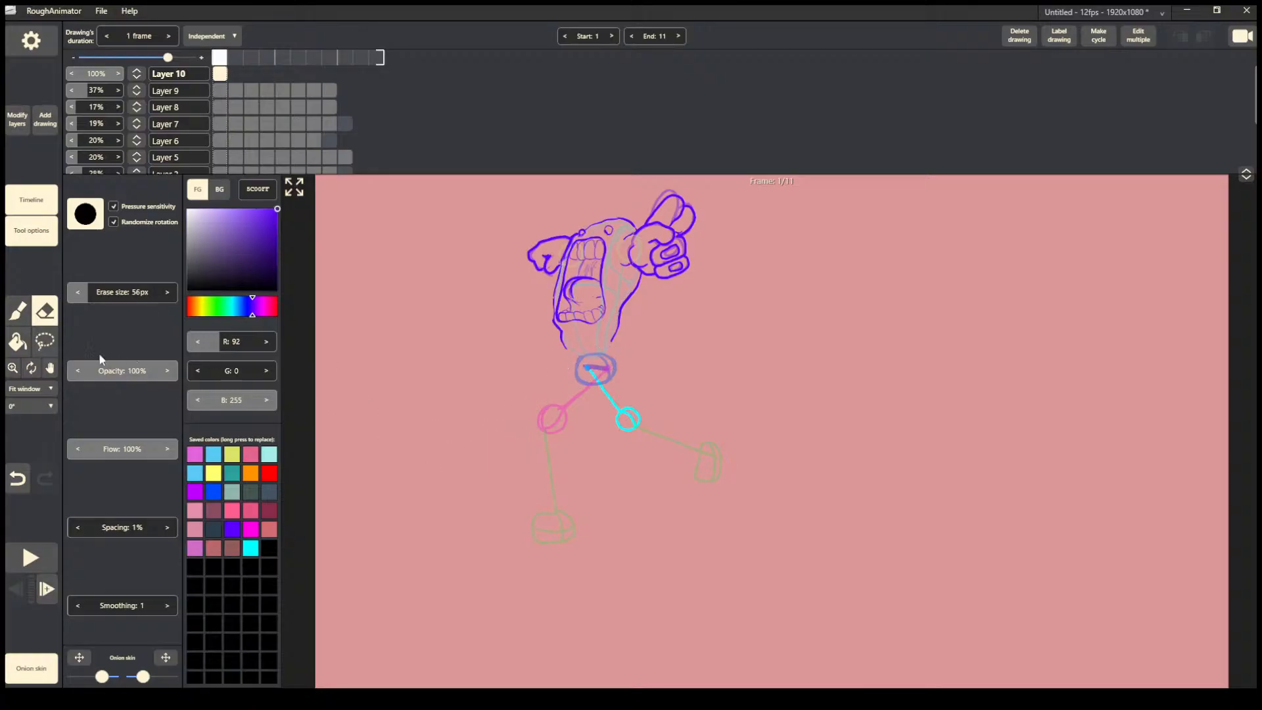
left_click(18, 310)
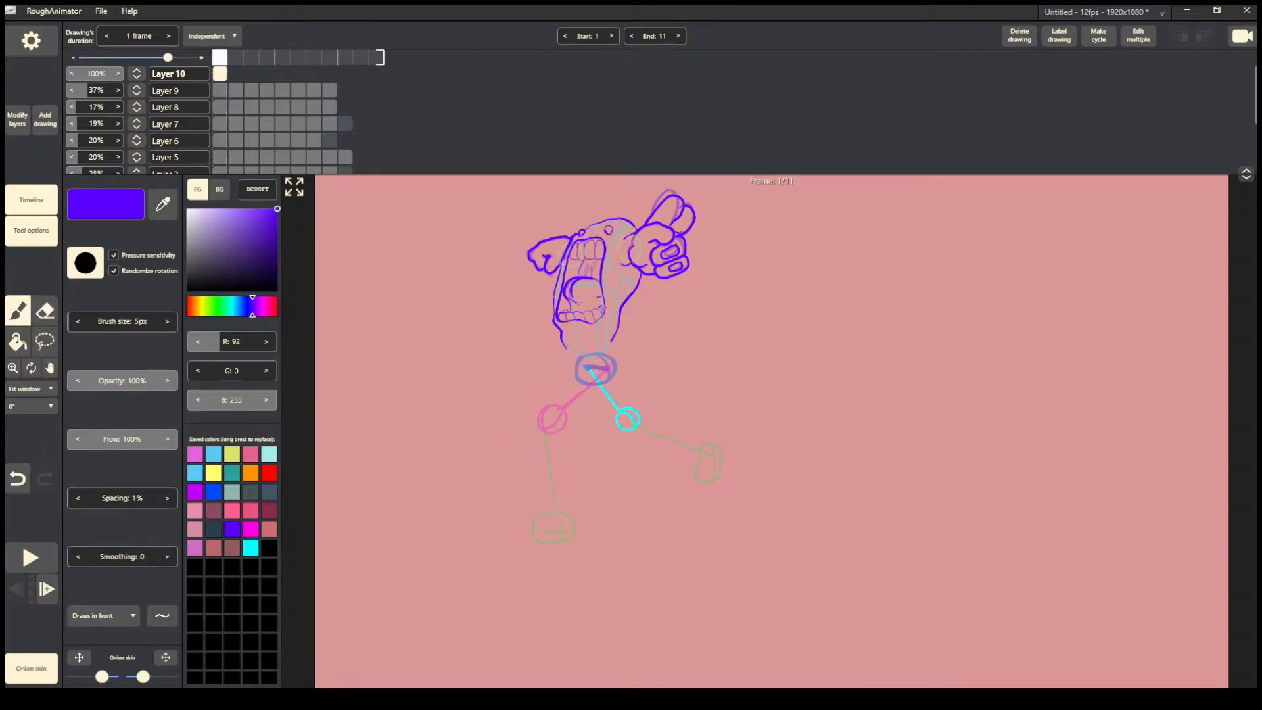
mouse_move(576, 354)
left_mouse_down()
mouse_move(618, 348)
mouse_move(619, 369)
mouse_move(569, 360)
left_mouse_up()
key("ctrl+z")
key("ctrl+z")
left_click_drag(566, 350, 580, 387)
key("ctrl+z")
Outline the front of the standing leg's thigh with the brush, from the hip guide to the pink knee guide.
left_click(13, 367)
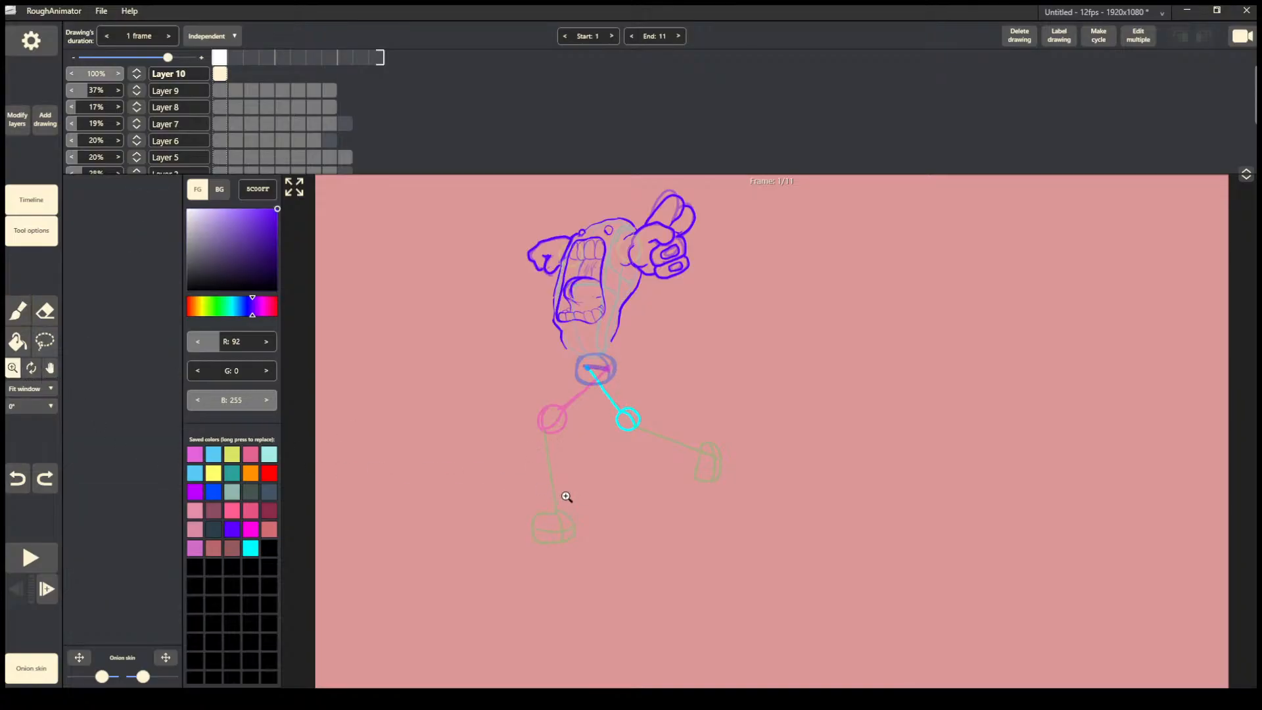
left_click(576, 476)
left_click(18, 311)
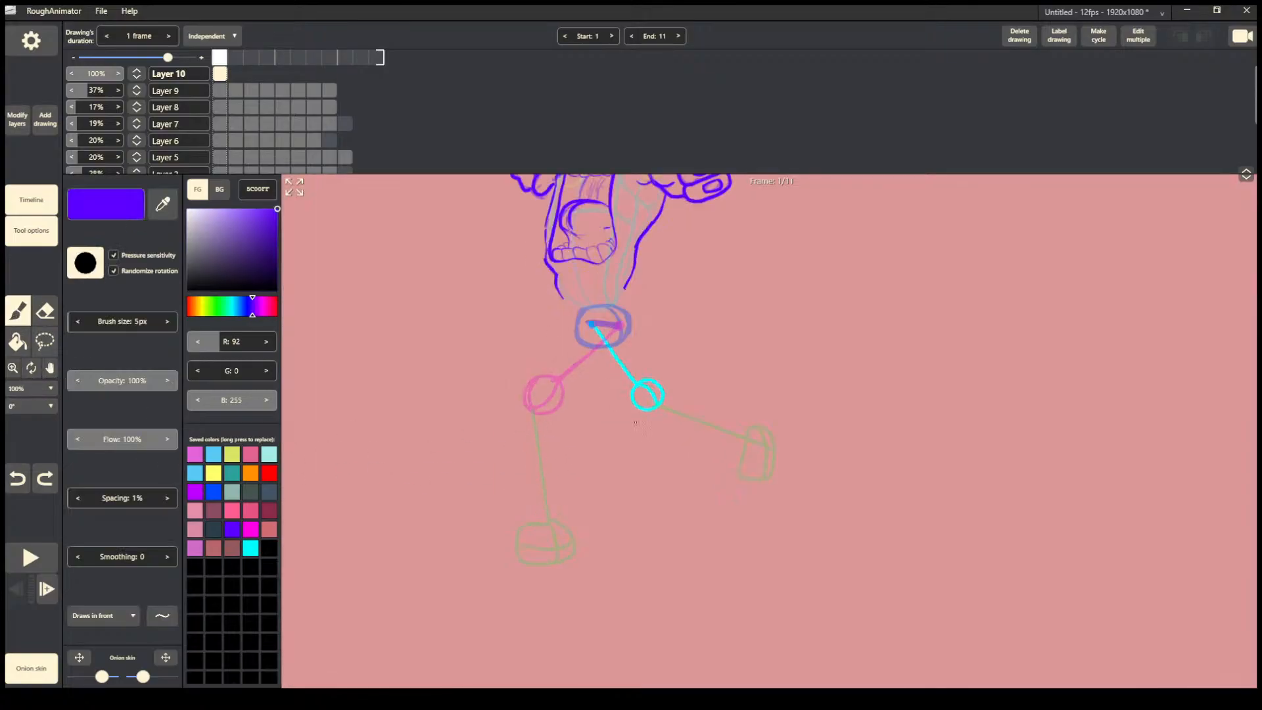
mouse_move(562, 297)
left_mouse_down()
mouse_move(566, 349)
mouse_move(588, 362)
left_mouse_up()
key("ctrl+z")
left_click_drag(563, 298, 584, 339)
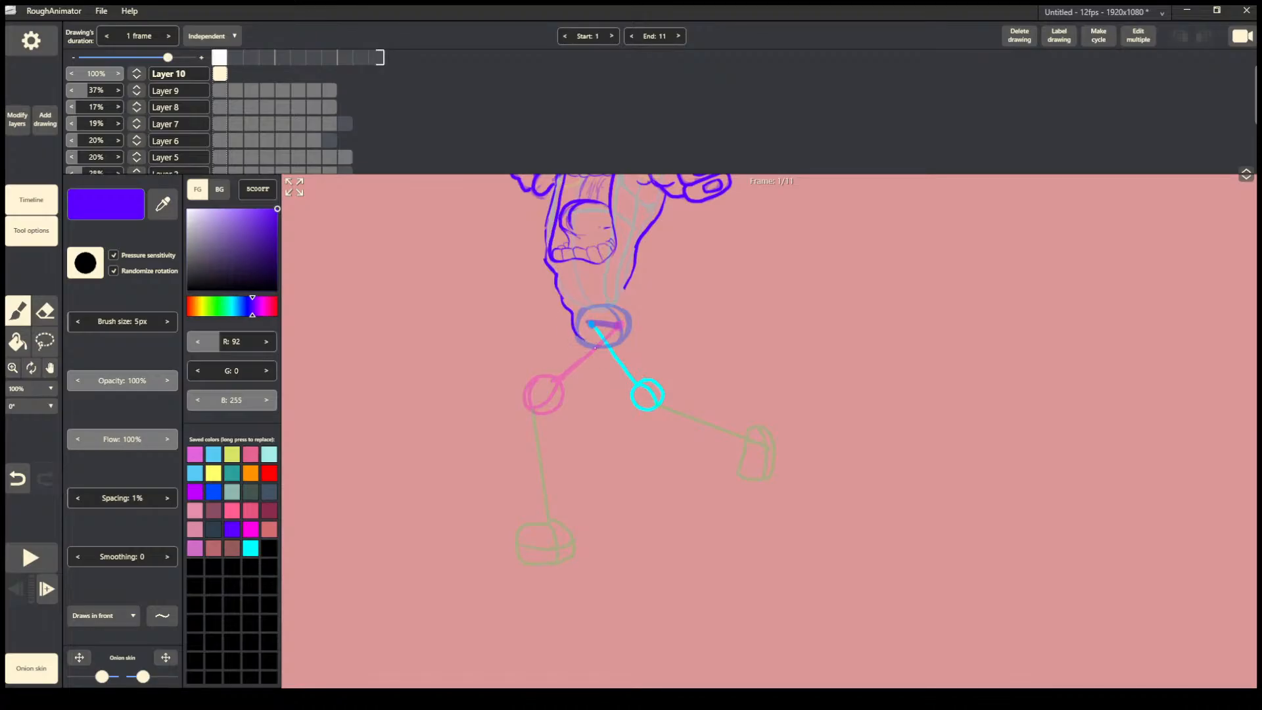
key("ctrl+z")
mouse_move(562, 297)
left_mouse_down()
mouse_move(586, 356)
mouse_move(566, 339)
mouse_move(542, 371)
mouse_move(610, 375)
mouse_move(653, 339)
left_mouse_up()
key("ctrl+z")
key("ctrl+z")
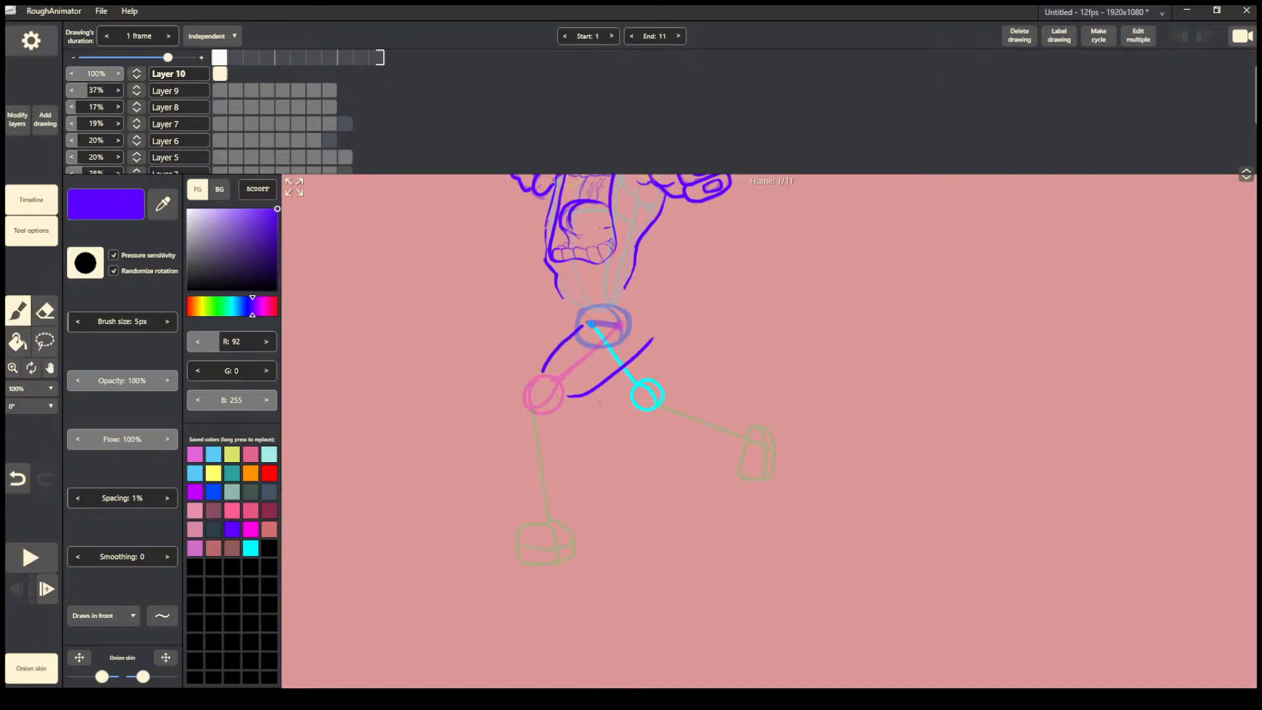
Redraw the underside of the standing leg's thigh and curve the hip line up into the back of the torso.
key("ctrl+z")
left_click_drag(568, 395, 589, 388)
mouse_move(614, 360)
left_mouse_down()
mouse_move(643, 312)
mouse_move(638, 334)
mouse_move(623, 307)
mouse_move(637, 328)
mouse_move(621, 305)
left_mouse_up()
key("ctrl+z")
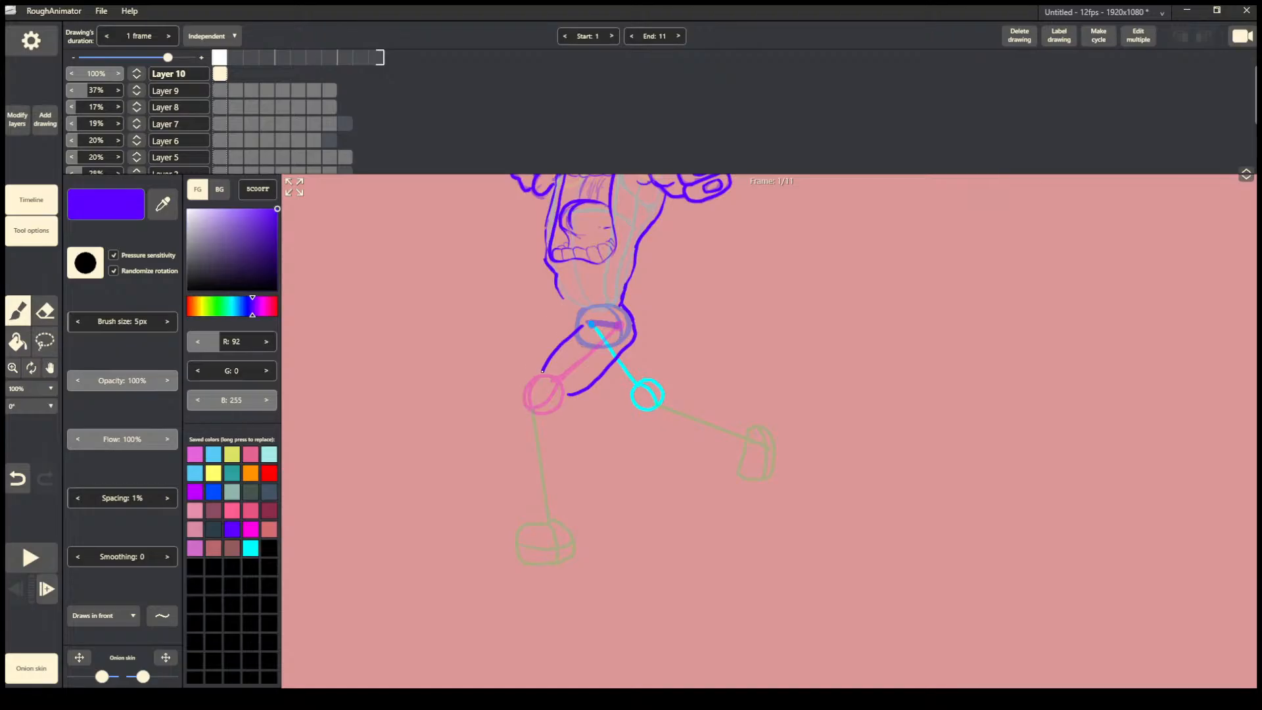
Outline the standing leg's knee, shin and calf, and close the foot around its green guide.
mouse_move(543, 372)
left_mouse_down()
mouse_move(518, 404)
mouse_move(540, 519)
left_mouse_up()
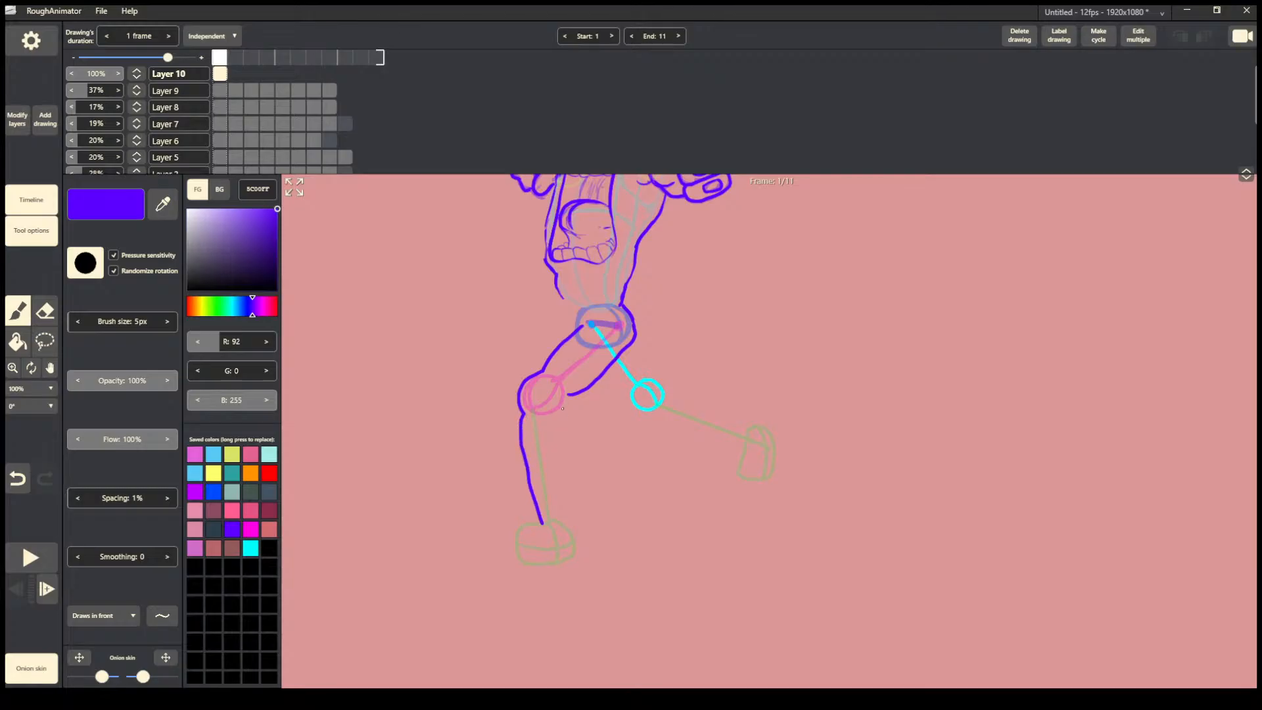
left_click_drag(568, 395, 559, 526)
key("ctrl+z")
key("ctrl+z")
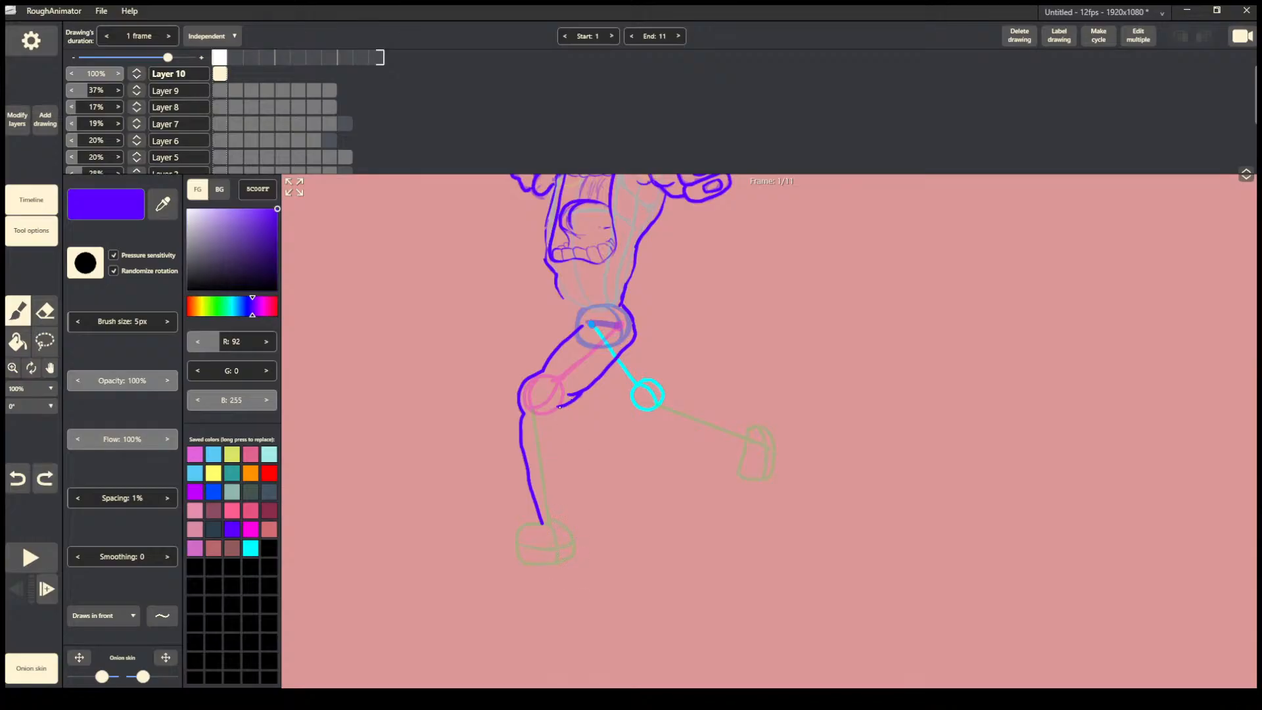
mouse_move(559, 407)
left_mouse_down()
mouse_move(572, 419)
mouse_move(559, 496)
mouse_move(570, 526)
mouse_move(528, 524)
mouse_move(515, 540)
mouse_move(527, 561)
mouse_move(569, 551)
mouse_move(569, 527)
mouse_move(575, 545)
mouse_move(562, 562)
mouse_move(538, 558)
mouse_move(576, 539)
mouse_move(569, 560)
mouse_move(548, 566)
mouse_move(516, 556)
mouse_move(519, 533)
mouse_move(549, 523)
left_mouse_up()
key("ctrl+z")
key("ctrl+z")
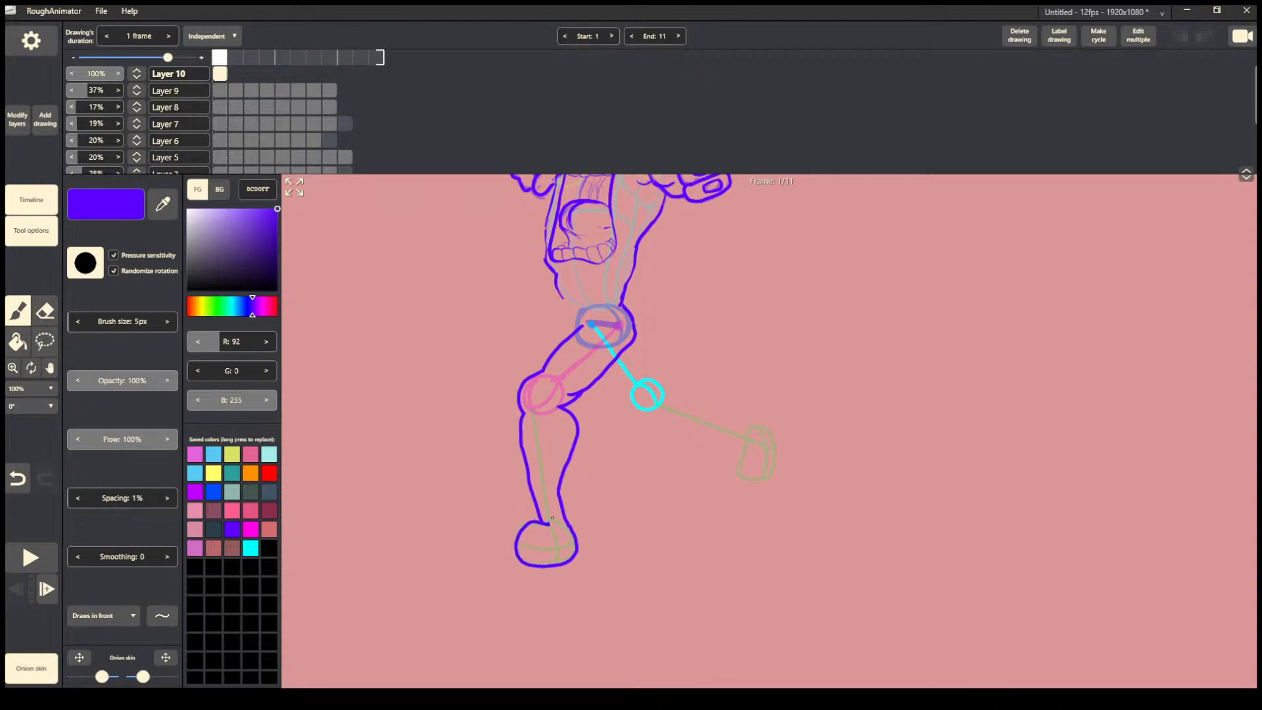
Erase the stray line behind the standing leg's knee and draw the front waist line down to the hip.
left_click(45, 311)
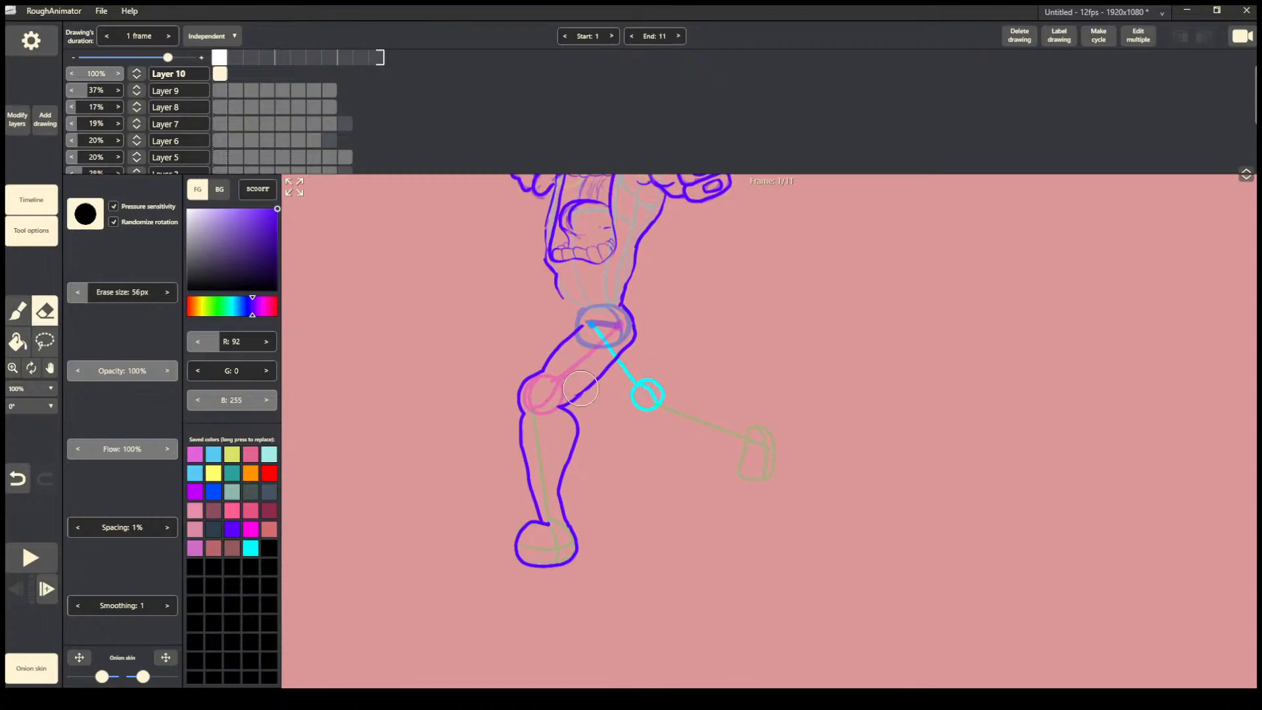
left_click(18, 309)
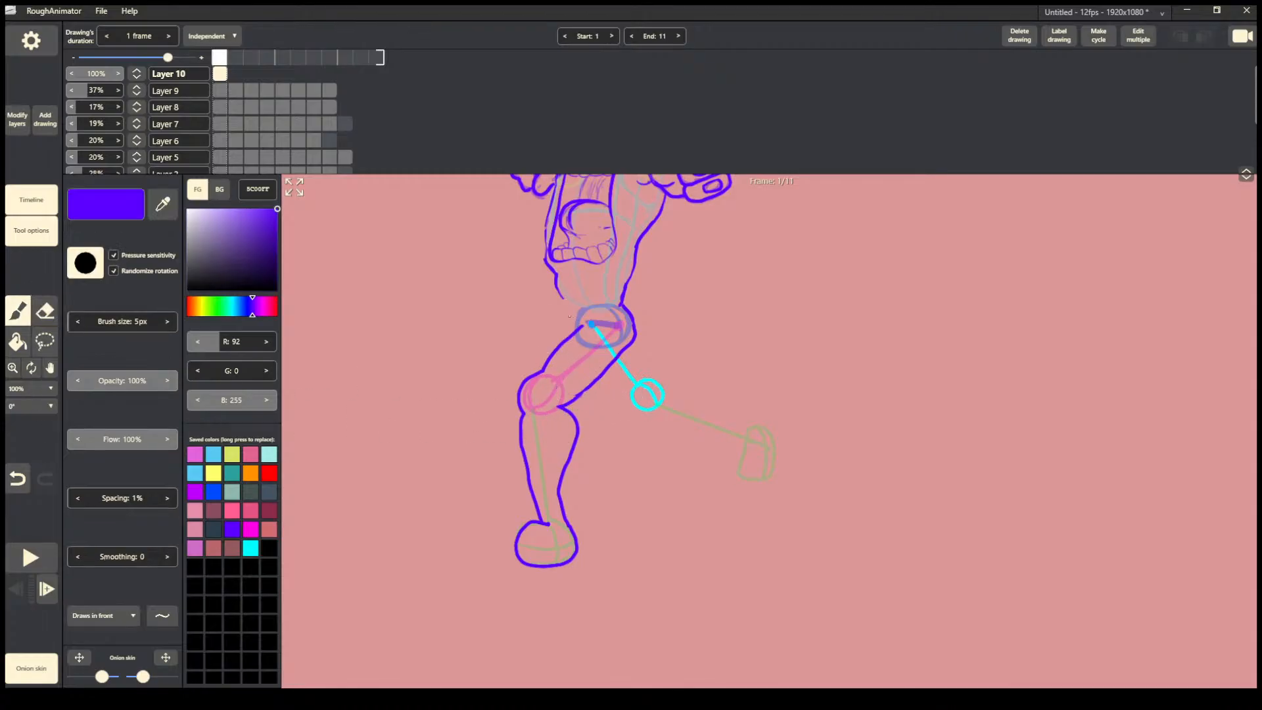
left_click_drag(563, 296, 574, 334)
Outline the trailing leg's thigh, knee, lower leg and foot over the cyan and green guides.
left_click_drag(605, 377, 654, 416)
key("ctrl+z")
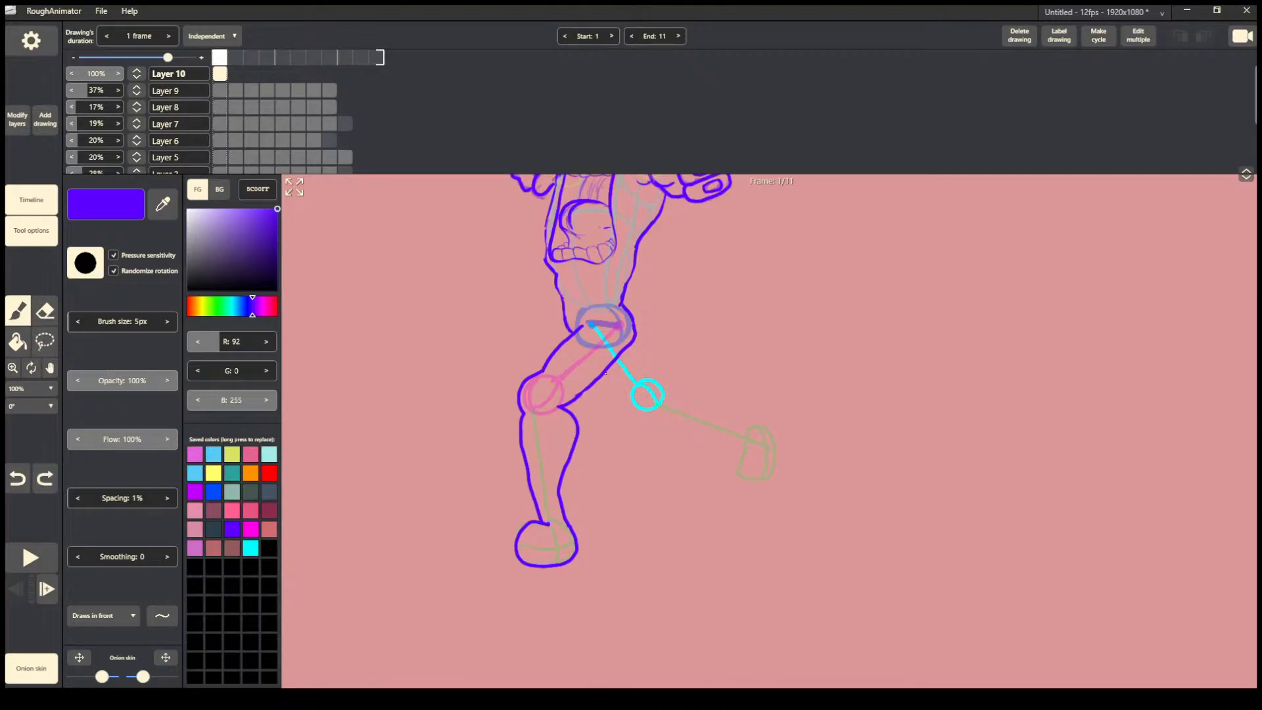
mouse_move(605, 371)
left_mouse_down()
mouse_move(647, 410)
mouse_move(730, 441)
left_mouse_up()
key("ctrl+z")
left_click_drag(647, 409, 753, 439)
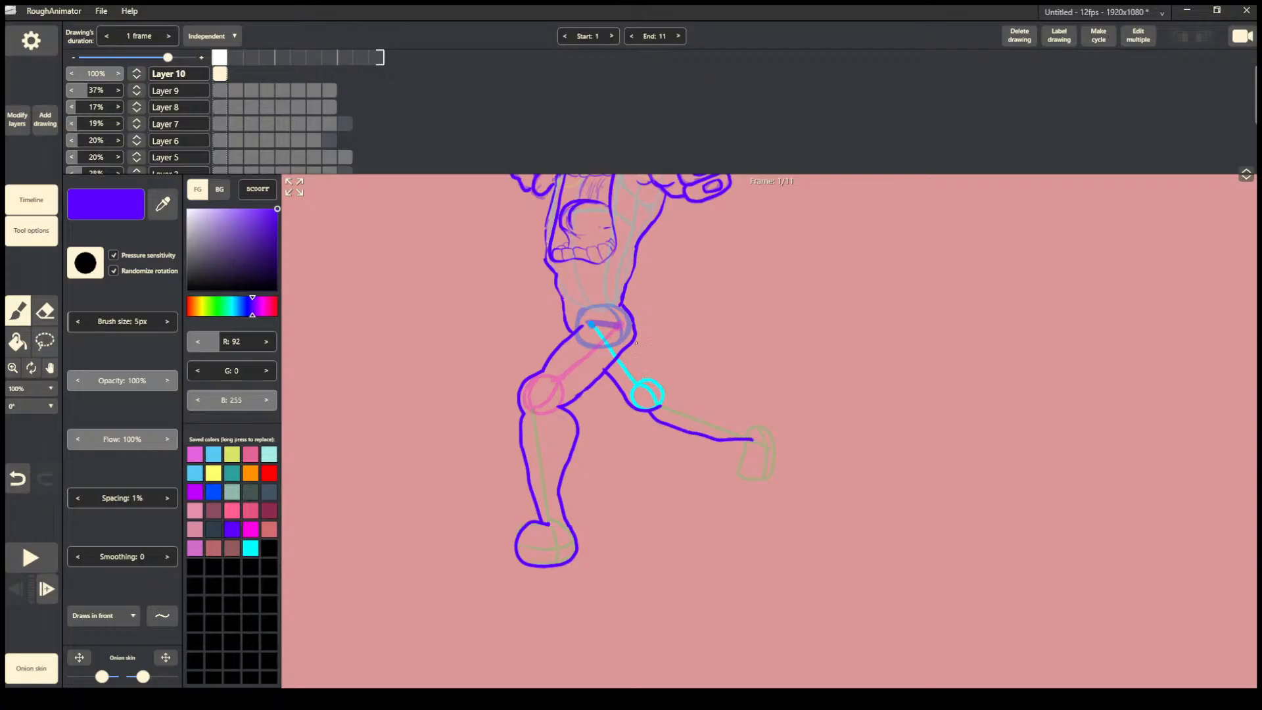
mouse_move(636, 340)
left_mouse_down()
mouse_move(664, 376)
mouse_move(763, 432)
mouse_move(771, 468)
mouse_move(753, 481)
mouse_move(744, 444)
left_mouse_up()
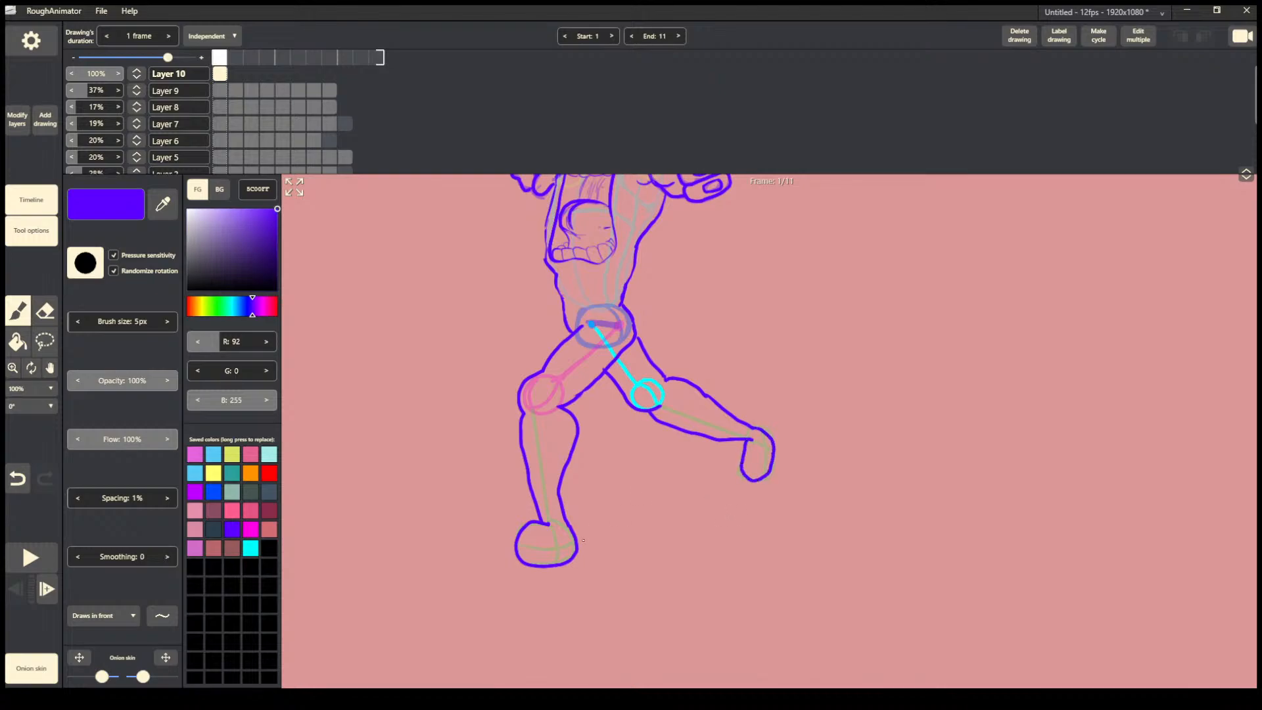
Review the whole outlined figure, step through the rough poses on the following frames, and return to frame 1.
left_click(49, 367)
left_click_drag(551, 324, 518, 428)
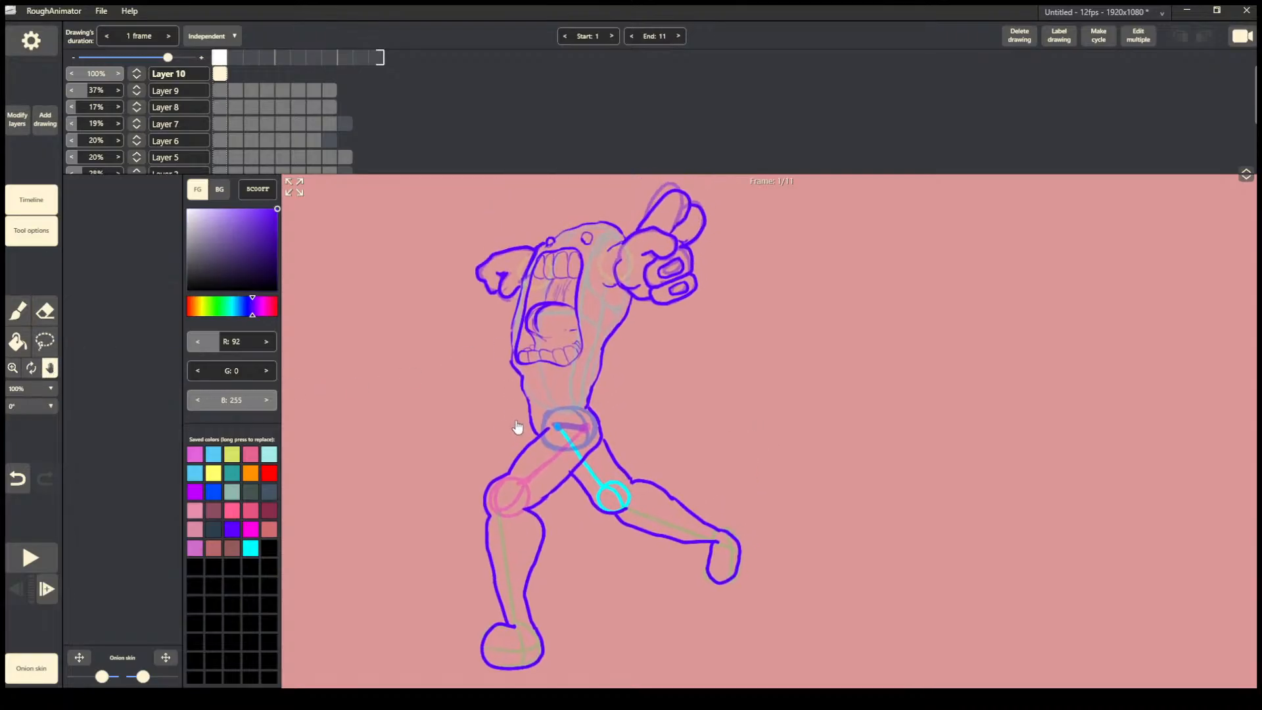
left_click(26, 315)
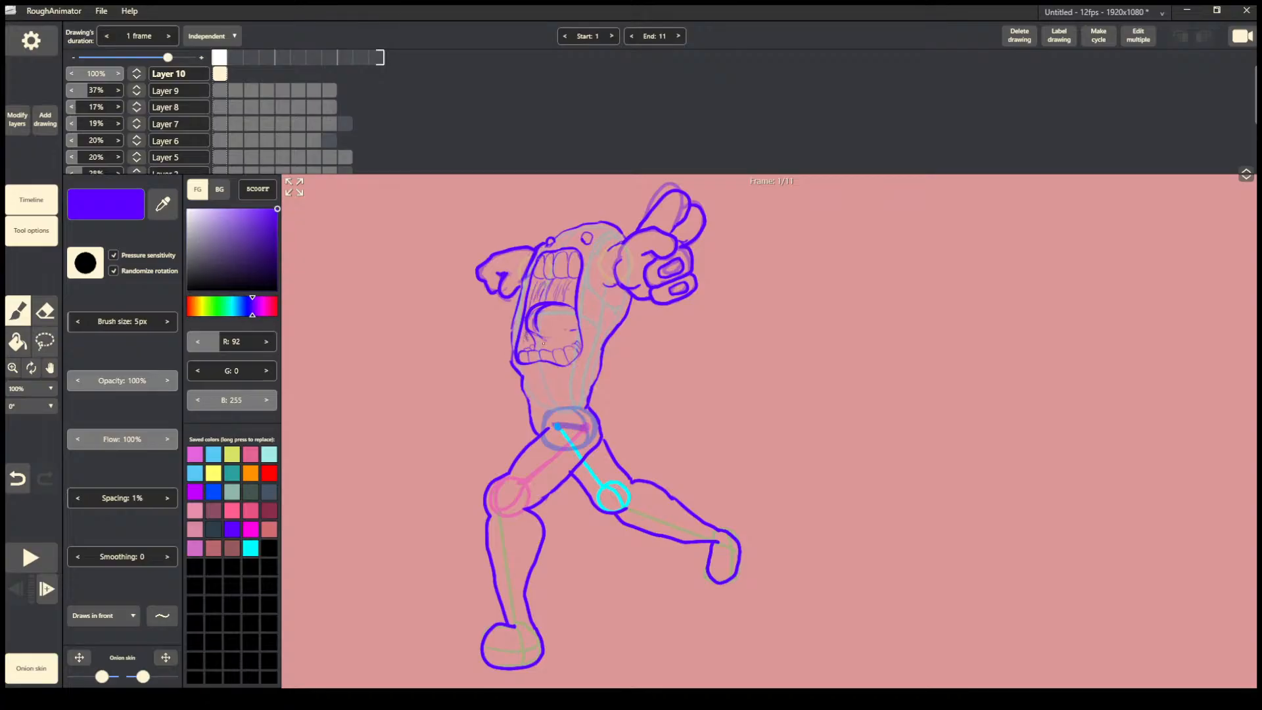
left_click(49, 368)
mouse_move(479, 479)
left_mouse_down()
mouse_move(448, 410)
mouse_move(468, 428)
left_mouse_up()
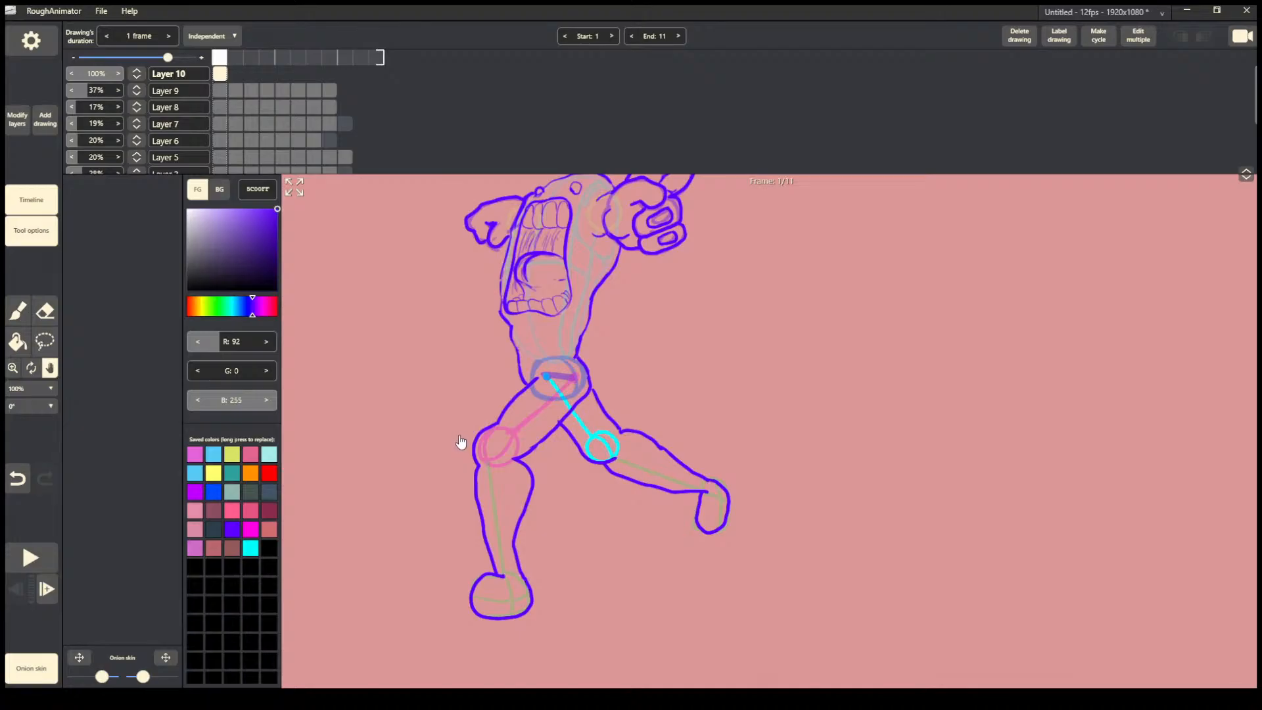
key("Right")
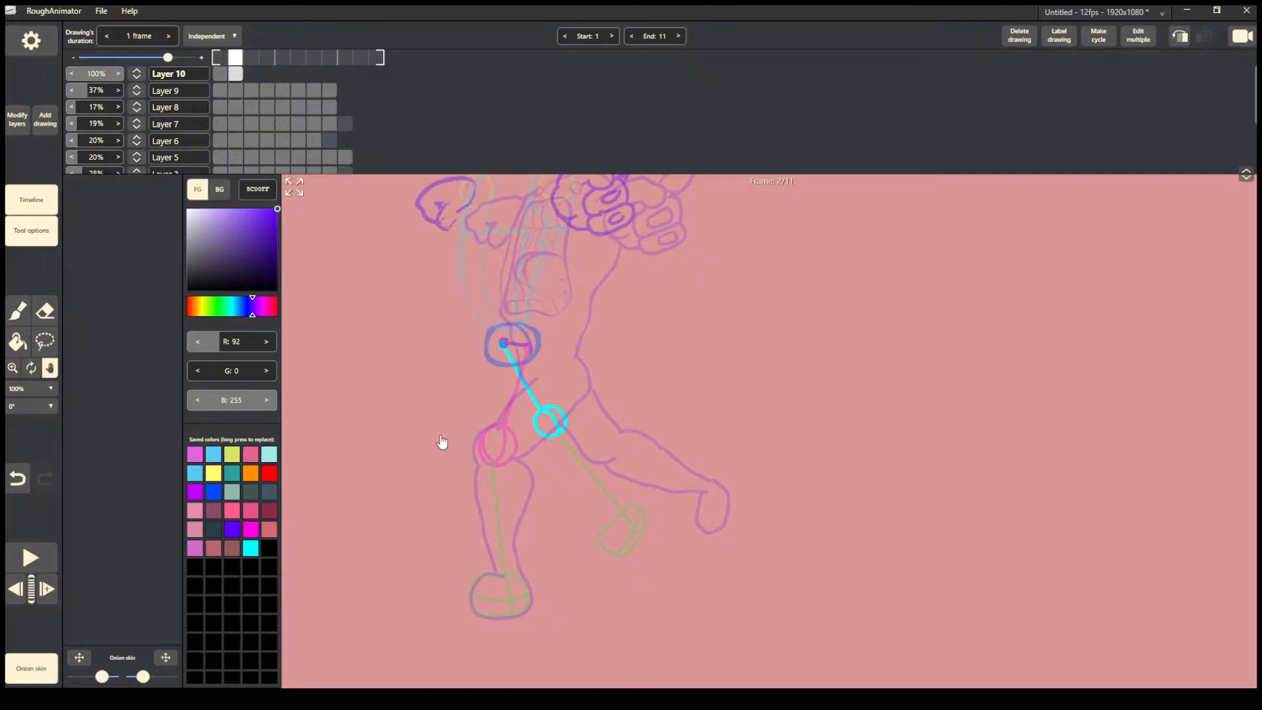
key("Right")
key("Right")
key("Right")
key("Right")
key("Right")
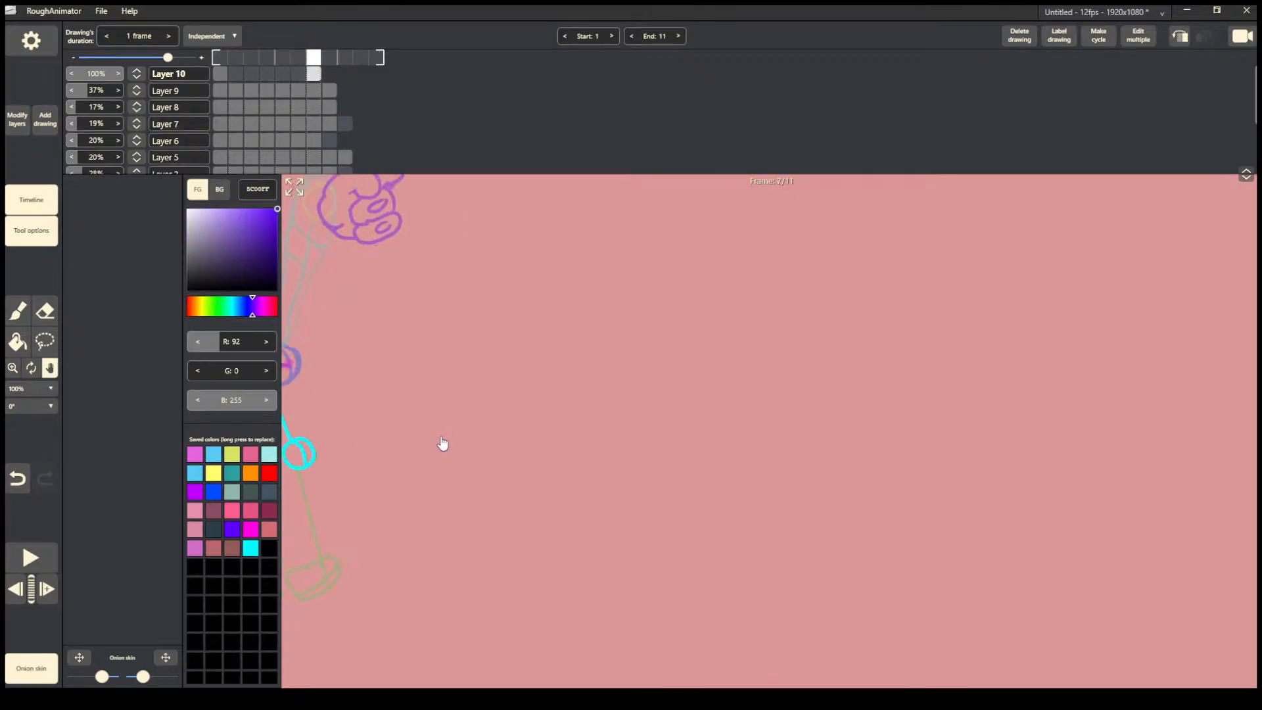
key("Right")
key("Right")
left_click(220, 72)
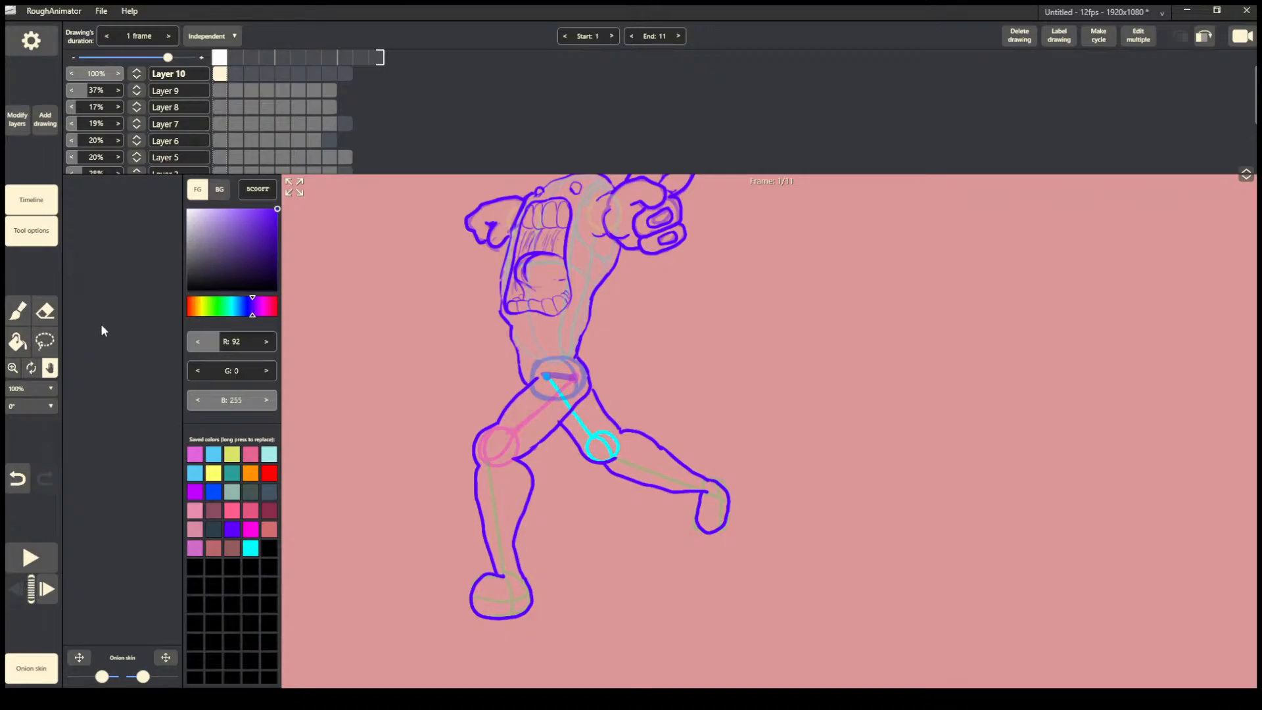
left_click(29, 389)
left_click(30, 407)
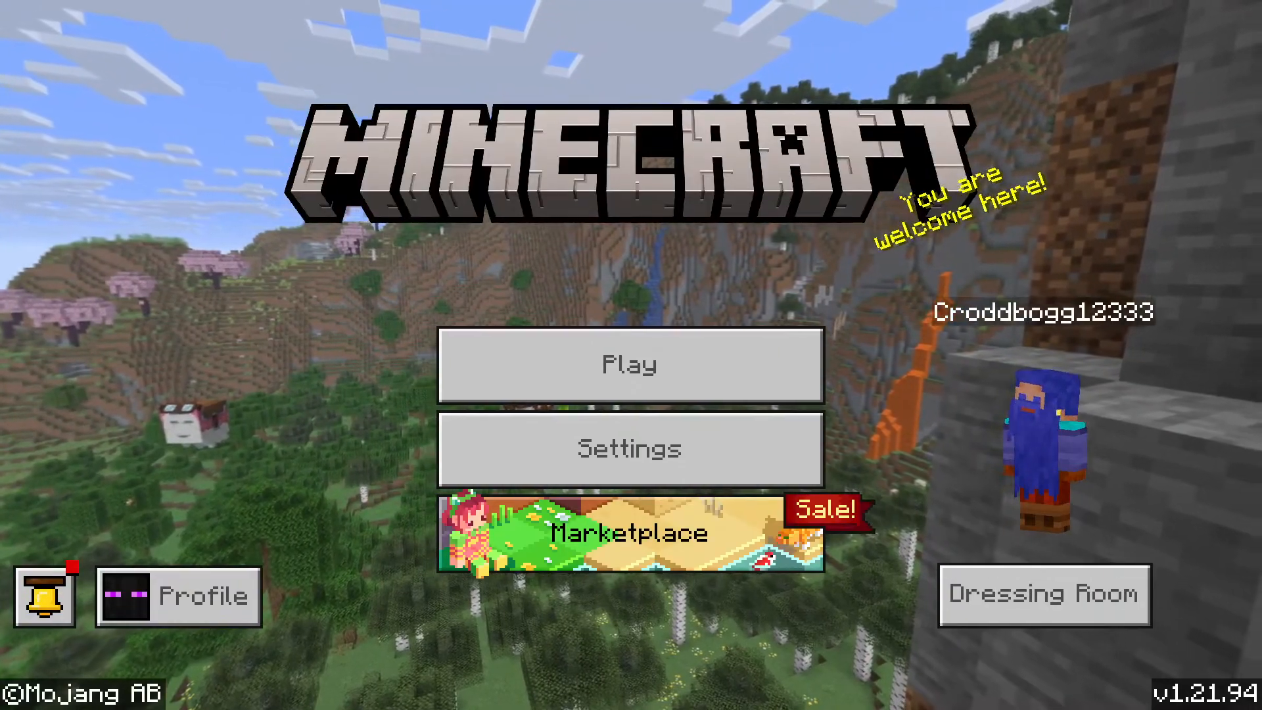
Switch to Minecraft, start creating a new world and open its resource pack settings.
key("Return")
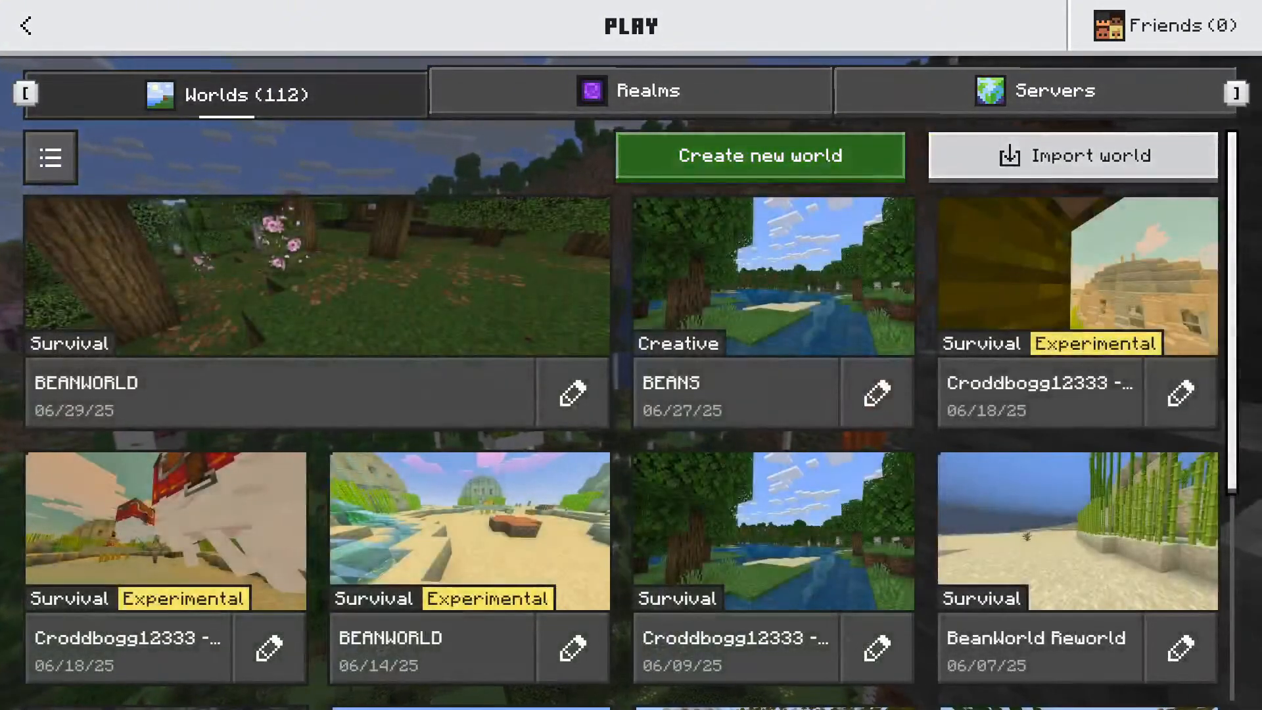
key("Return")
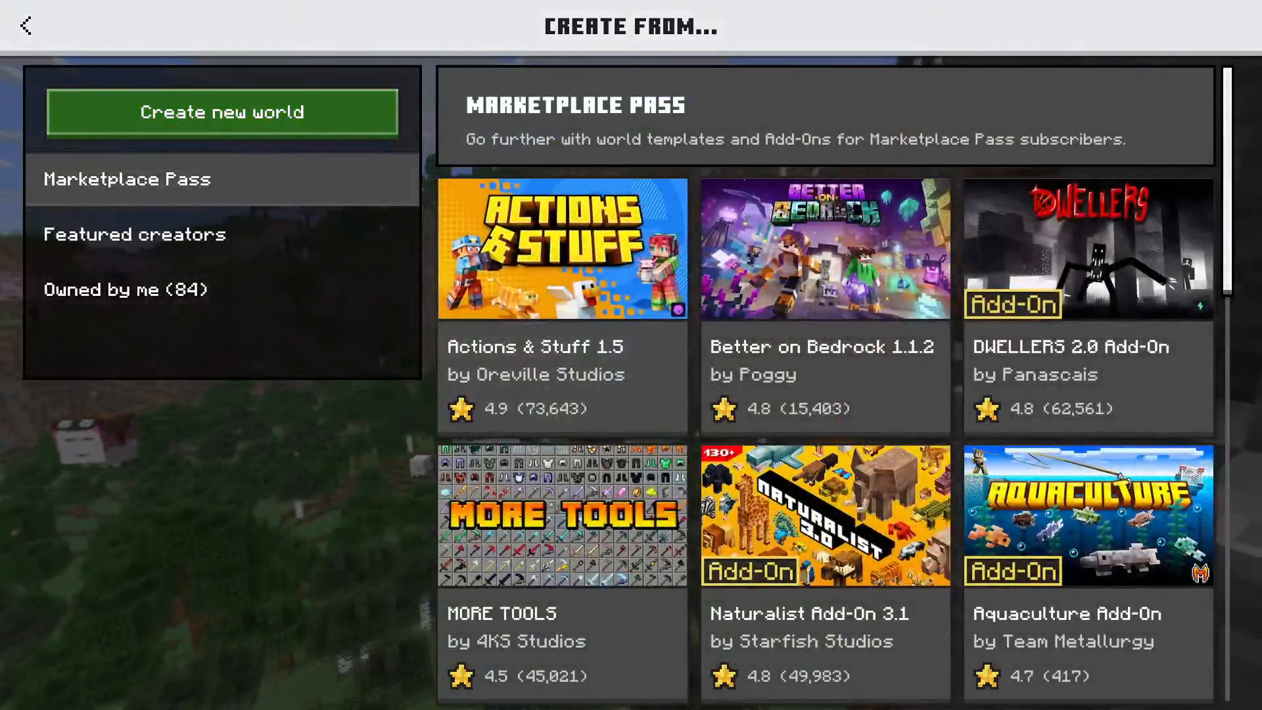
key("Return")
key("Down")
key("Down")
key("Down")
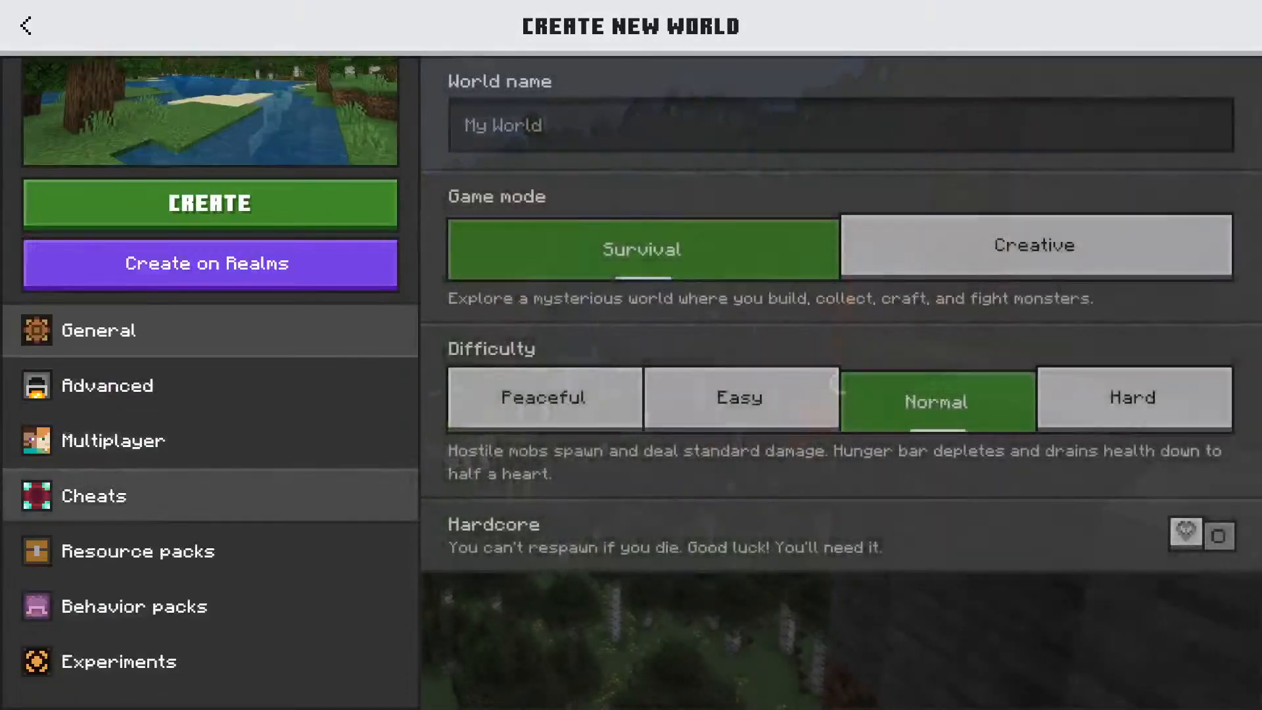
key("Down")
key("Down")
key("Return")
key("Down")
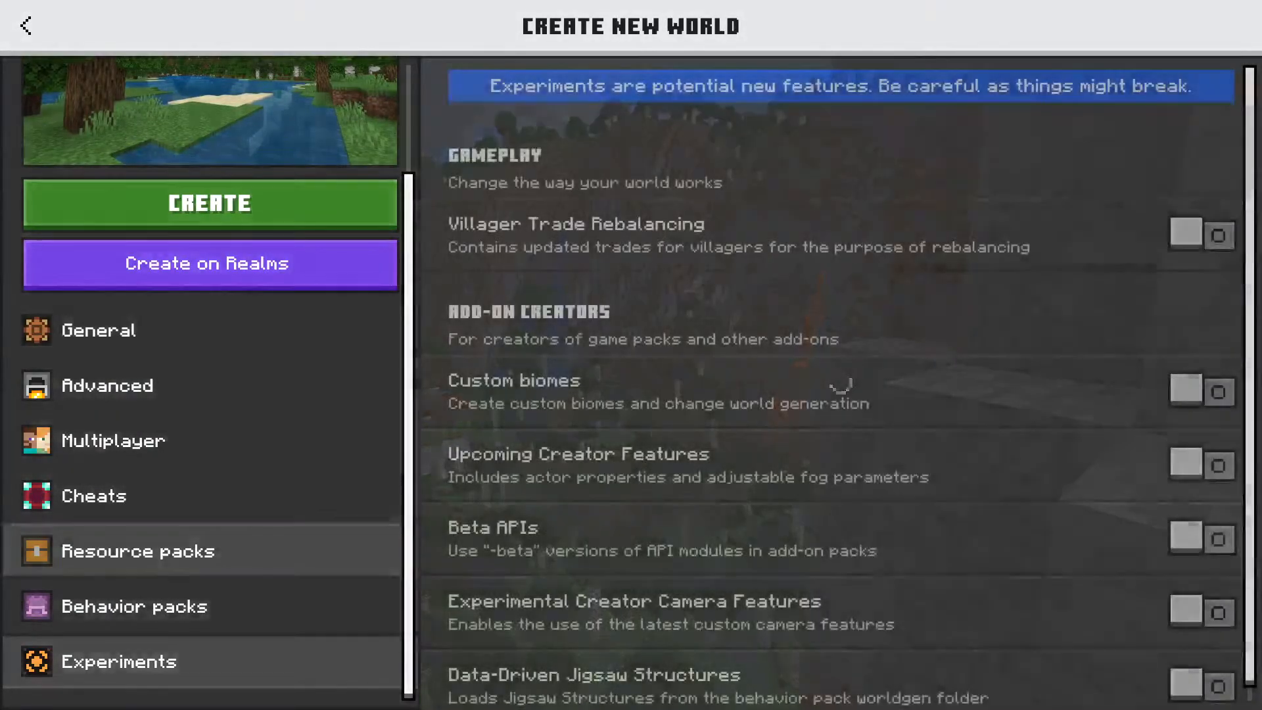
key("Up")
key("Up")
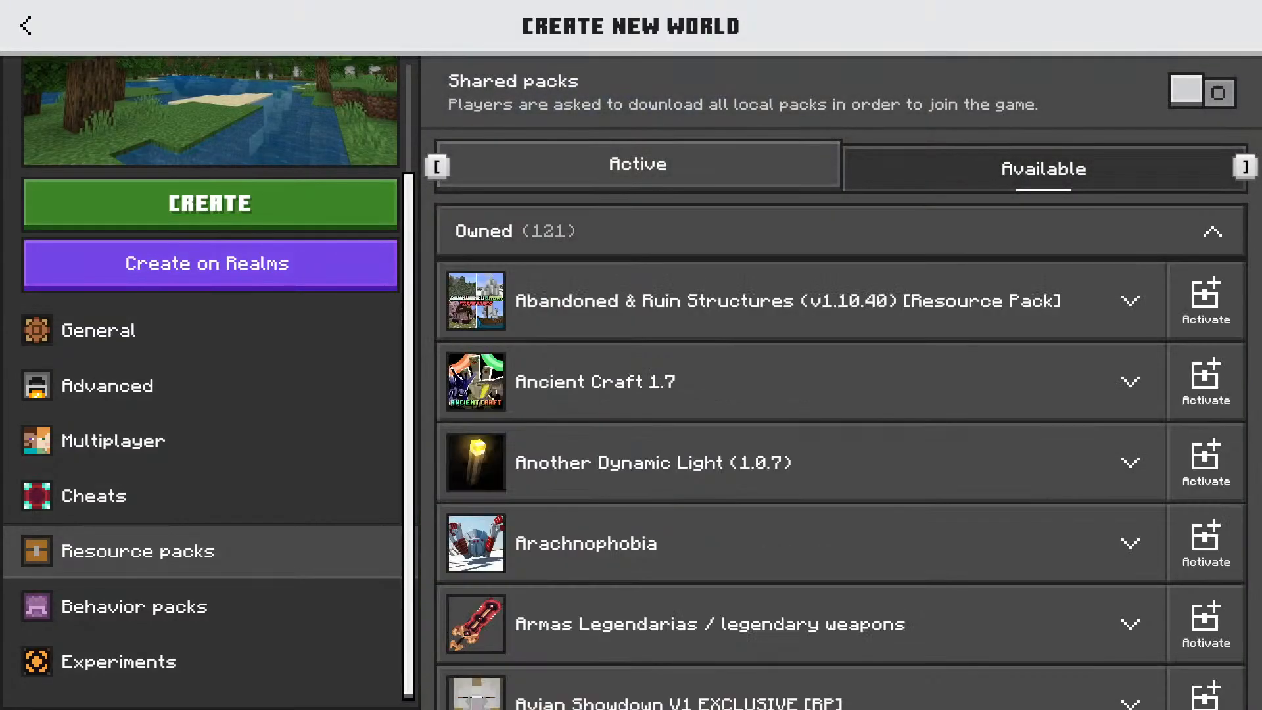
Activate the Wanderlust resource pack from the Marketplace Pass packs and check the new world's active packs.
key("Return")
key("Down")
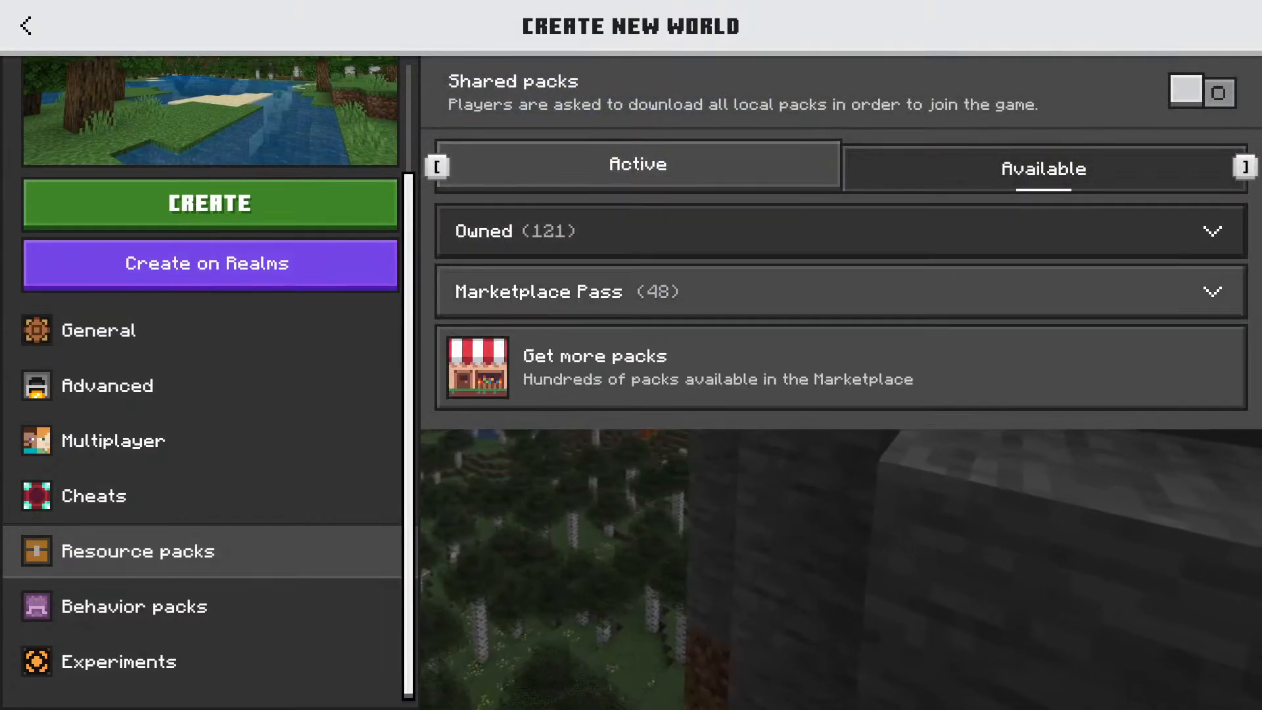
key("Return")
key("Down")
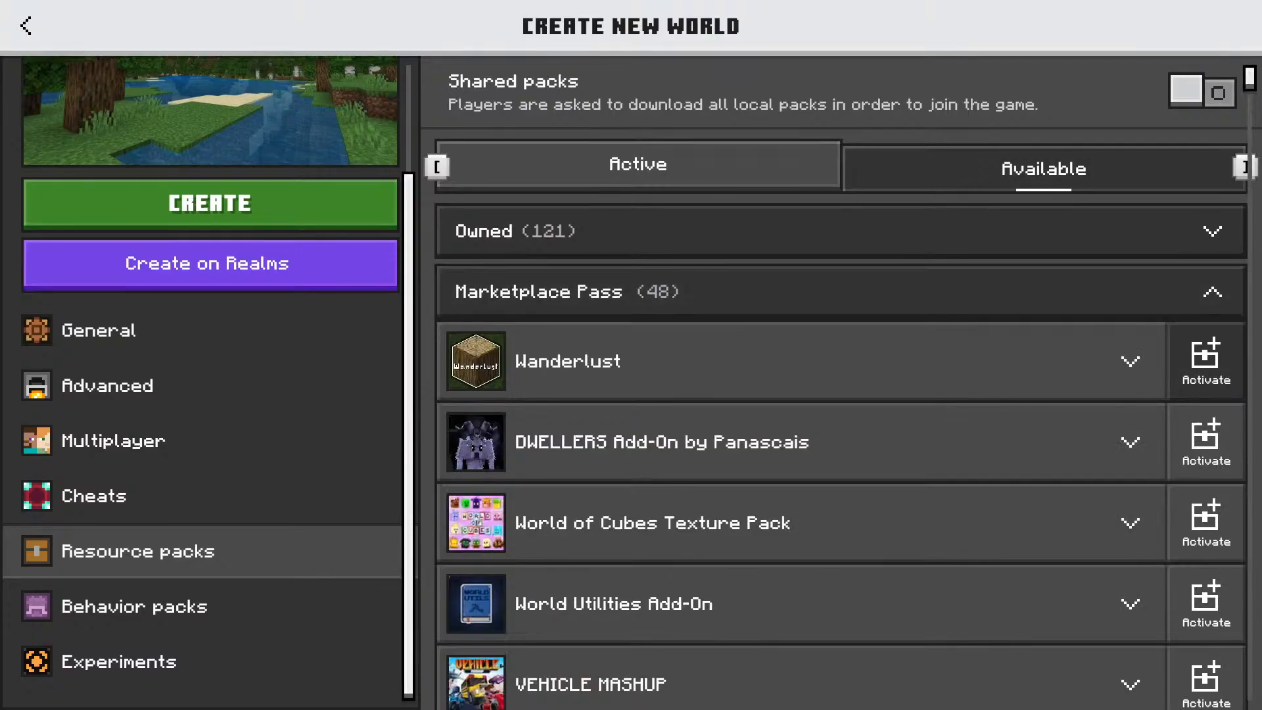
key("Return")
left_click(841, 292)
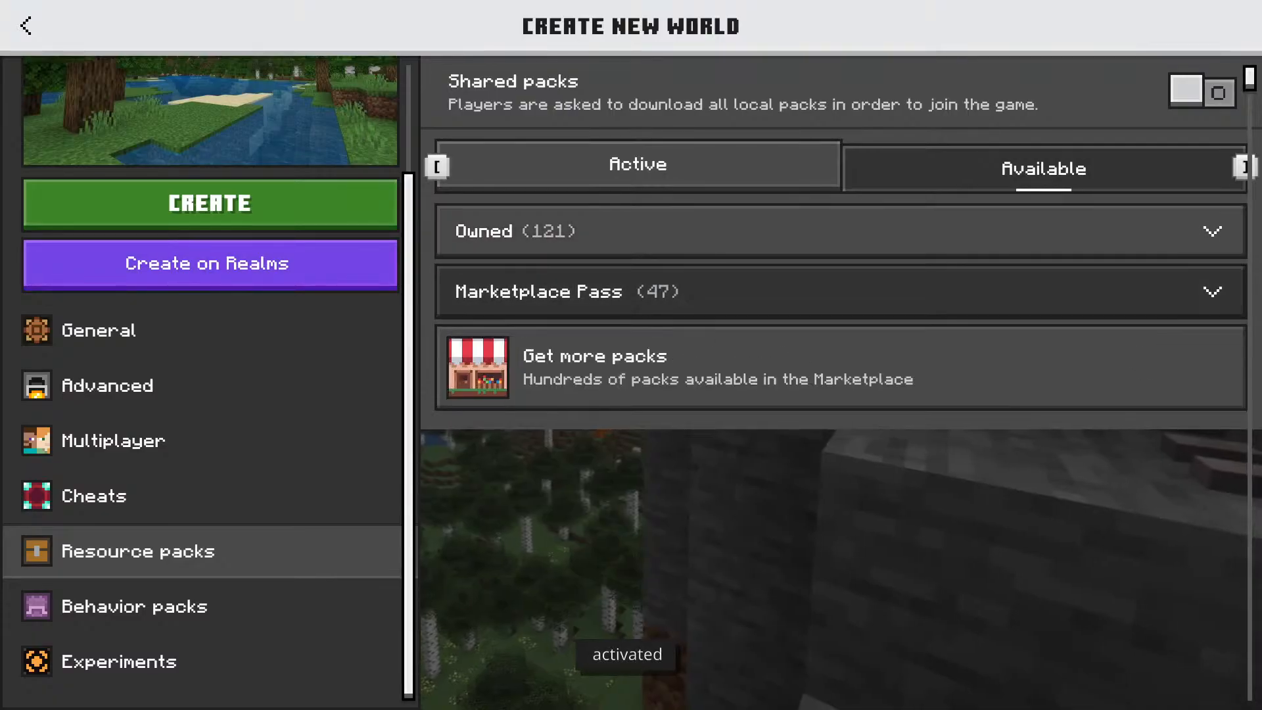
left_click(637, 165)
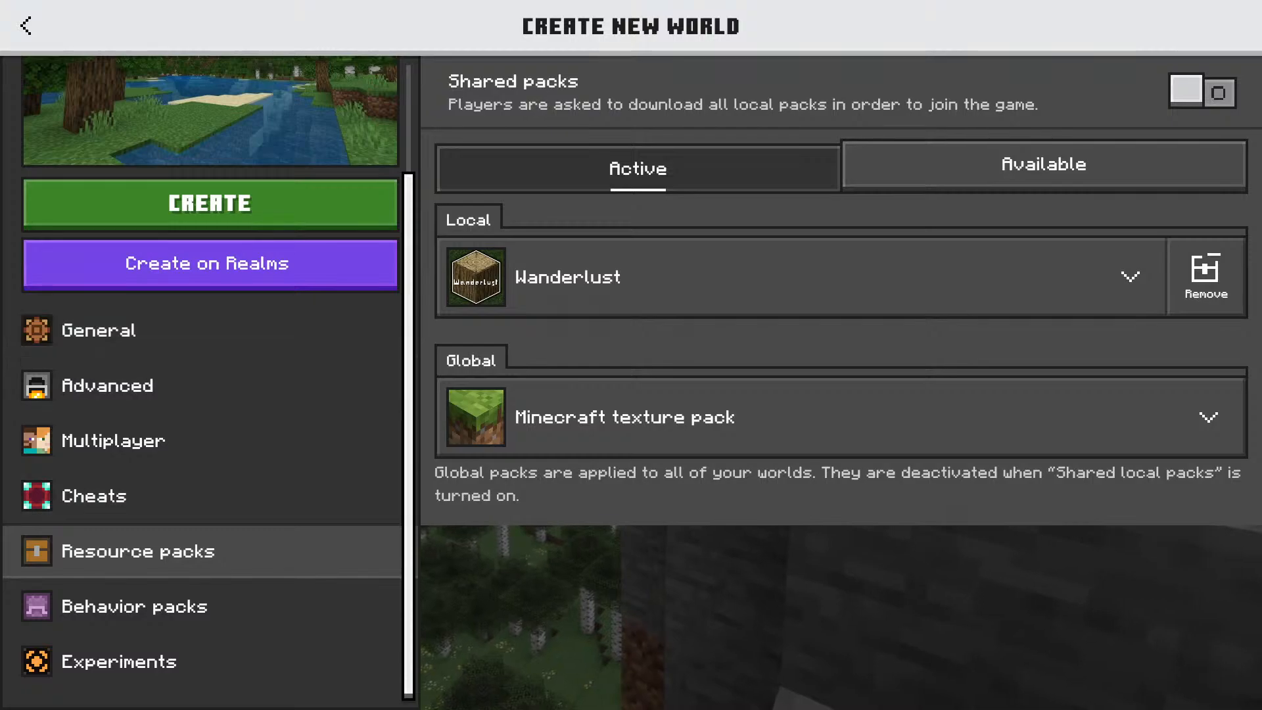
Turn on the starting map, bonus chest and show coordinates options in the new world's advanced settings.
key("Up")
key("Up")
key("Return")
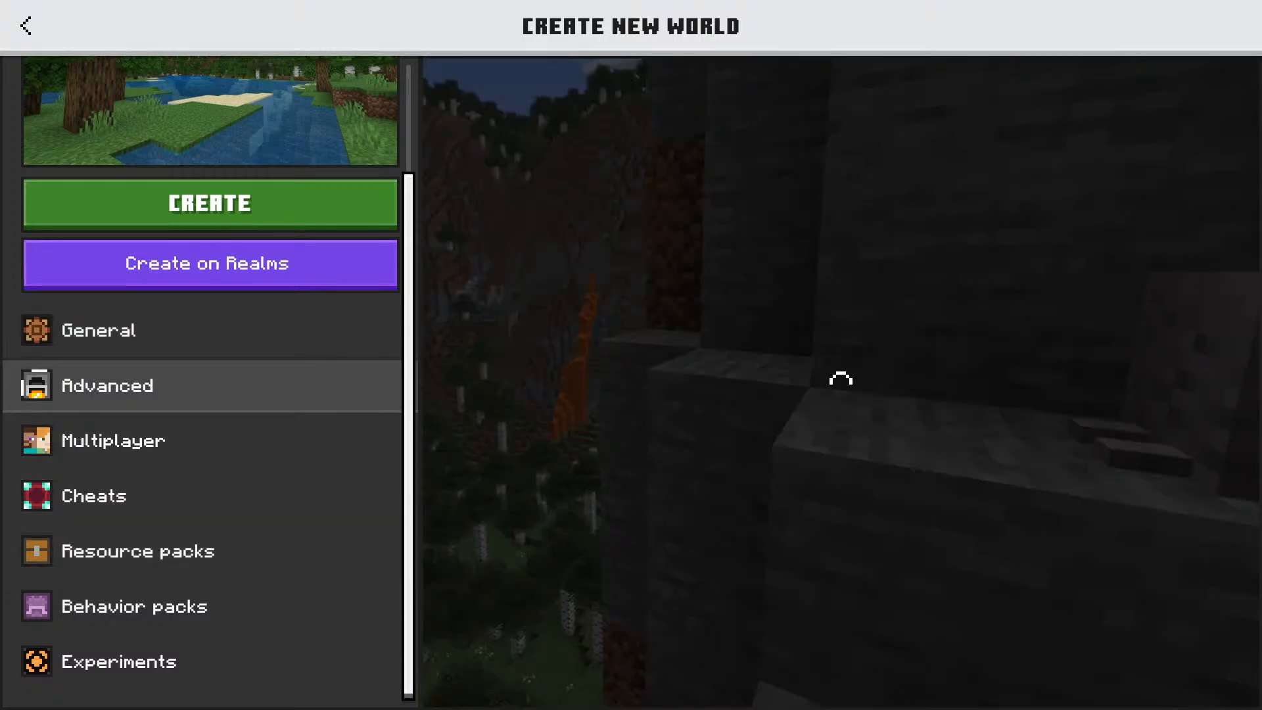
scroll(835, 381, "down", 1)
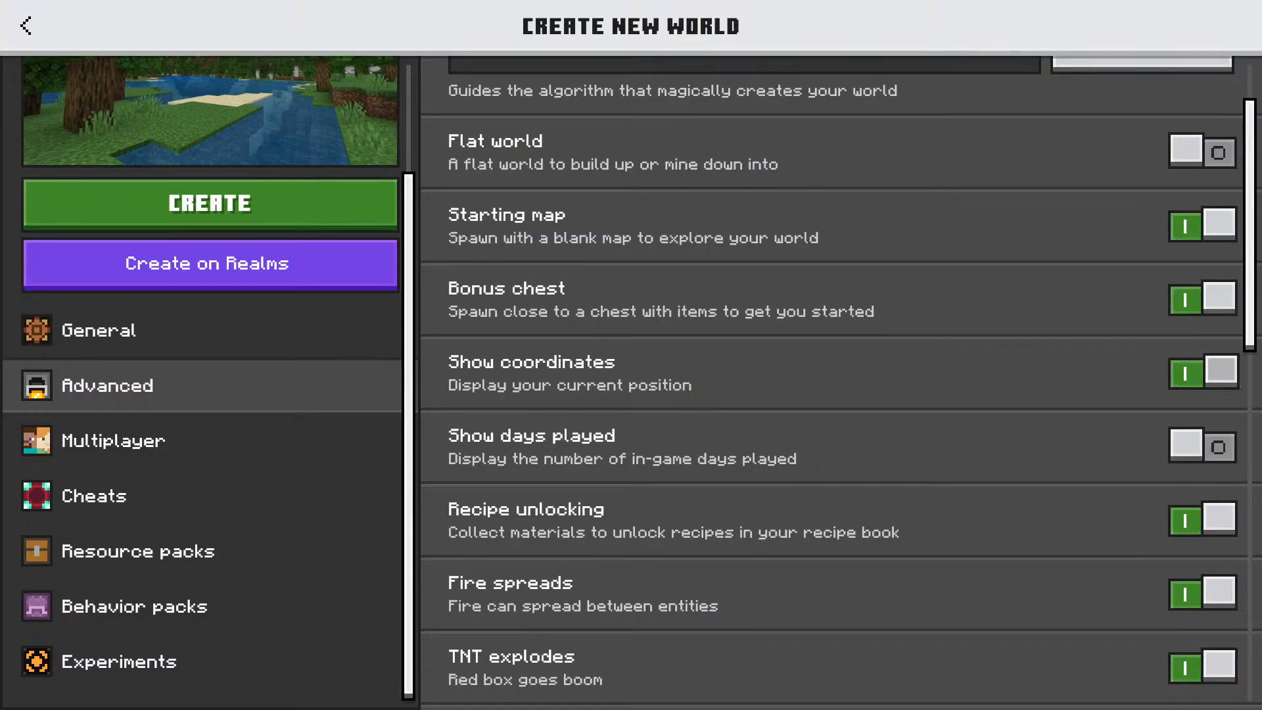
Turn on show days played and immediate respawn, and set the required sleeping players to One.
scroll(834, 381, "down", 5)
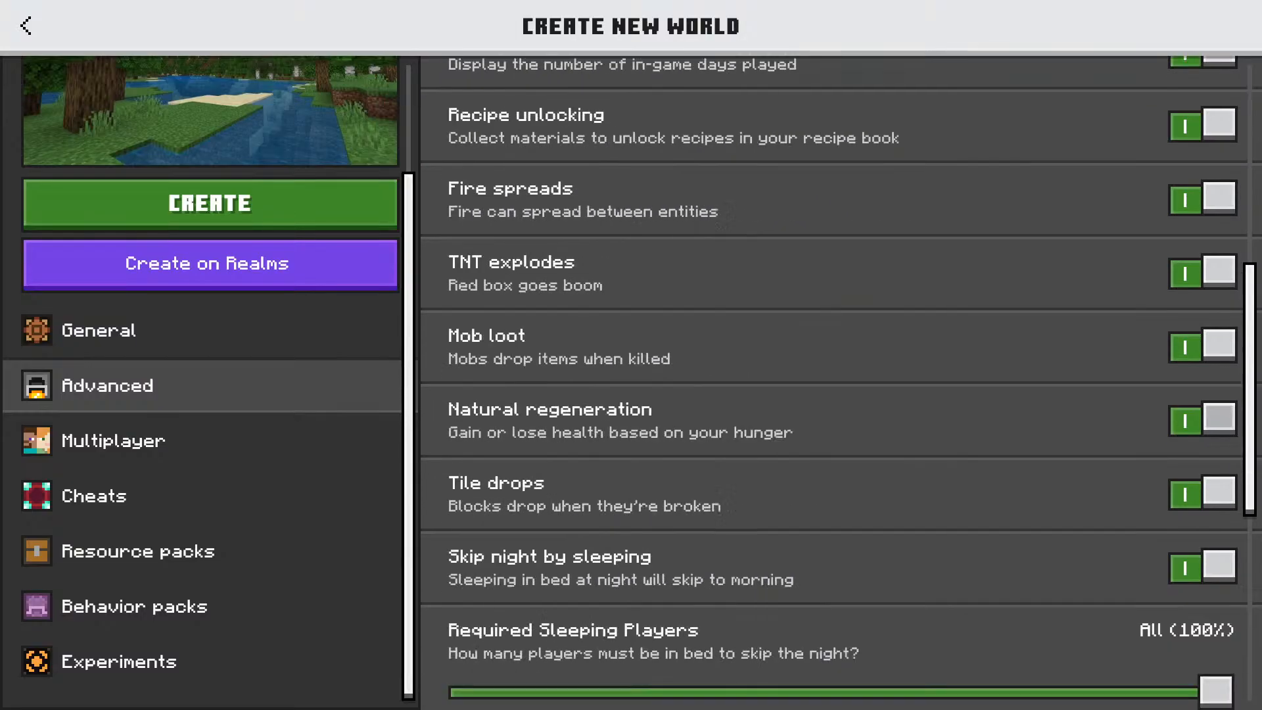
scroll(835, 381, "down", 3)
left_click_drag(1216, 455, 467, 455)
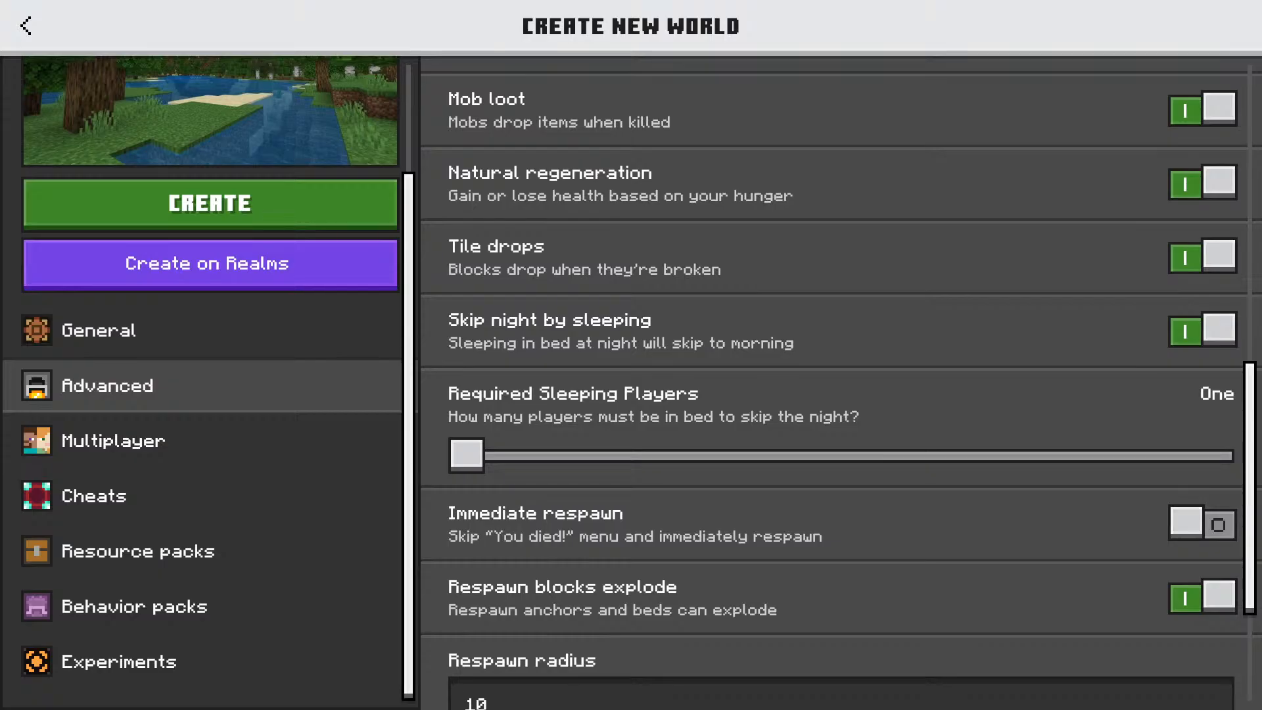
scroll(835, 381, "down", 3)
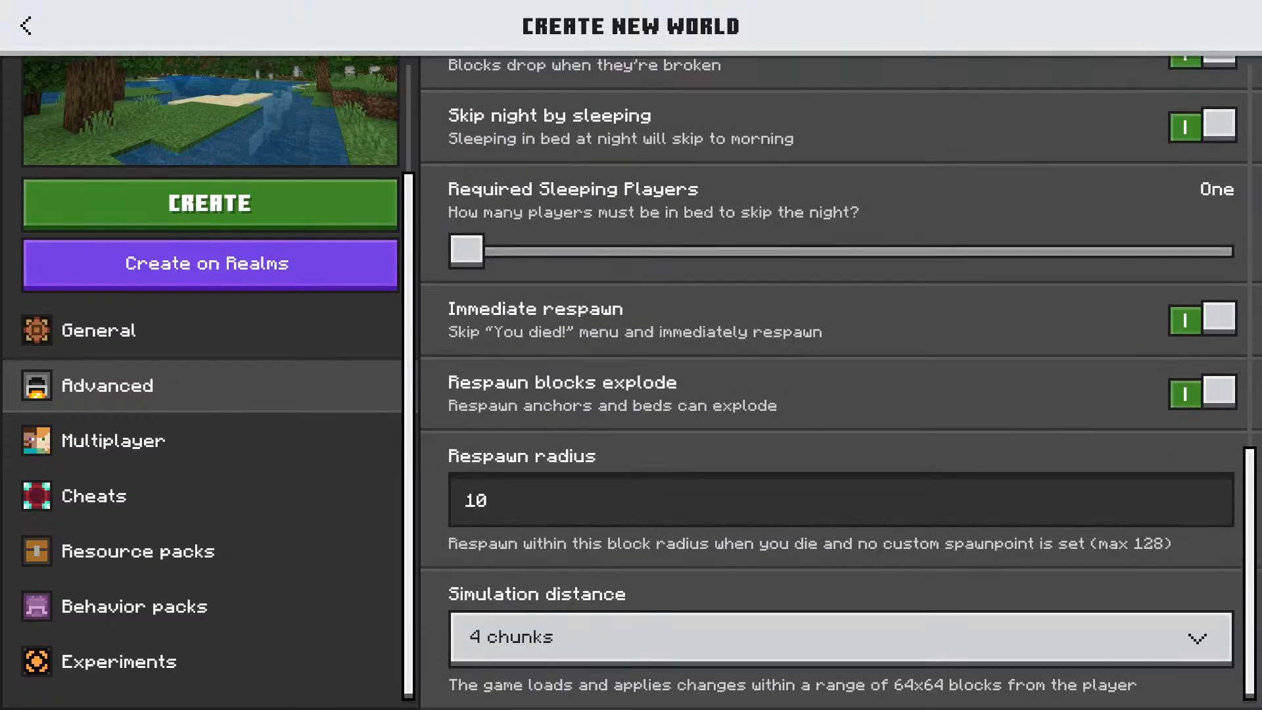
Name the new world SURVIVE ON STREAM and recheck its advanced settings.
left_click(98, 330)
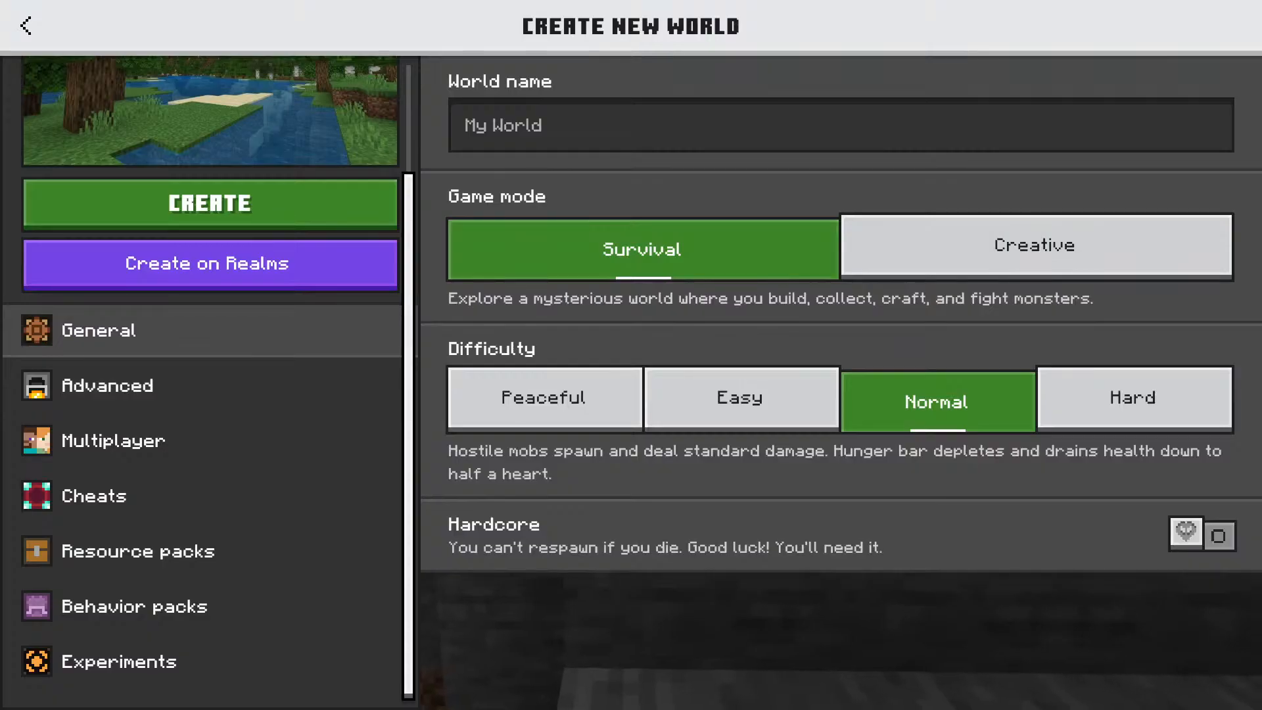
scroll(211, 375, "up", 2)
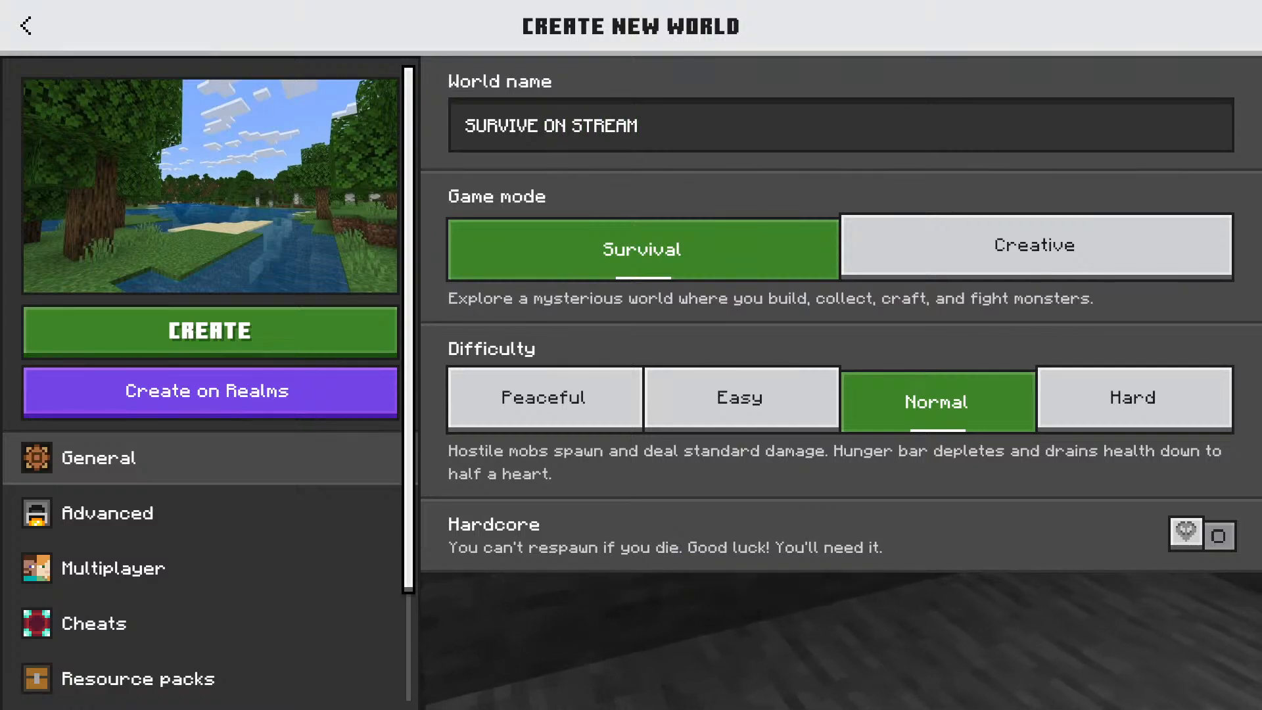
key("Down")
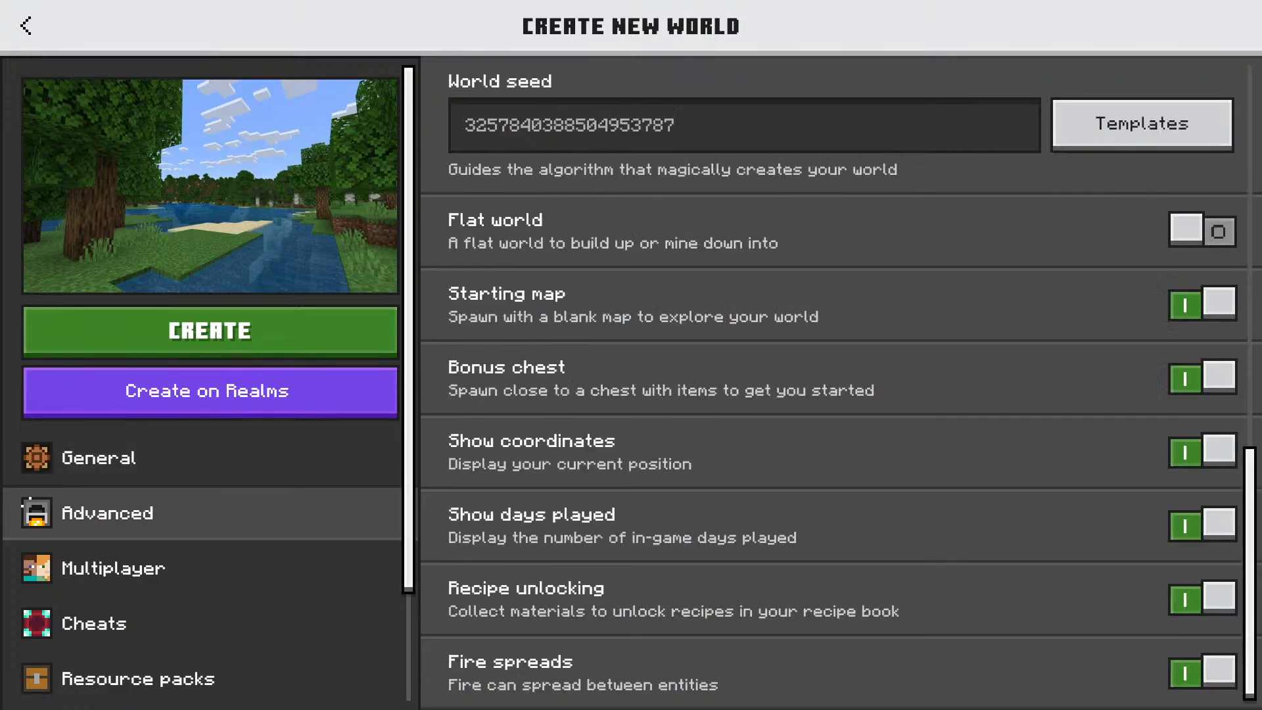
key("Up")
key("Up")
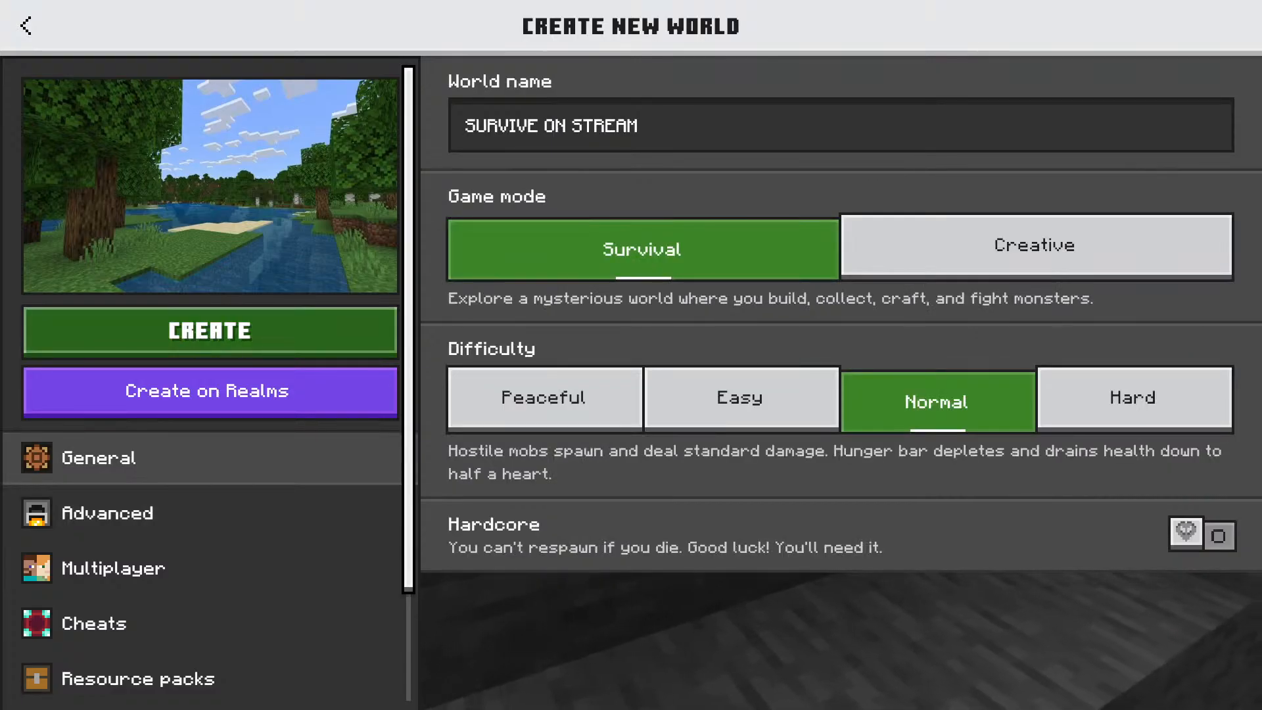
Set the world's difficulty to Hard and create the world.
key("Right")
key("Right")
key("Right")
key("Right")
key("Return")
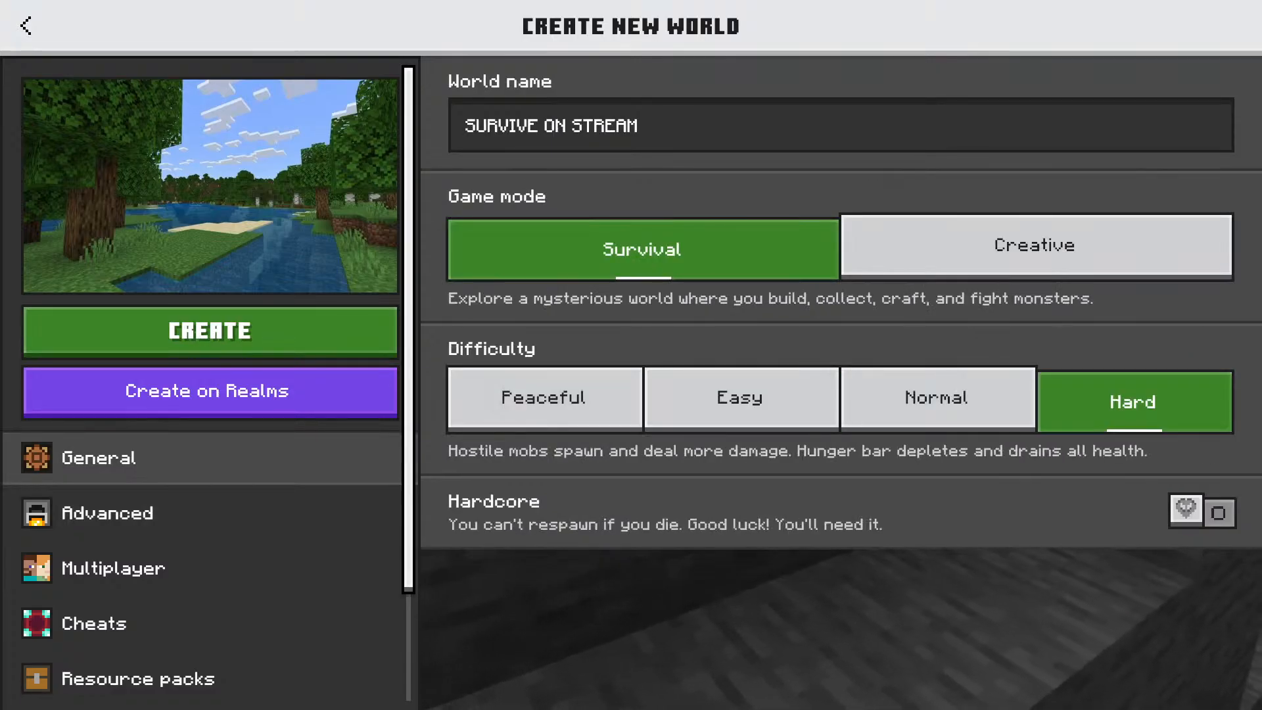
key("Return")
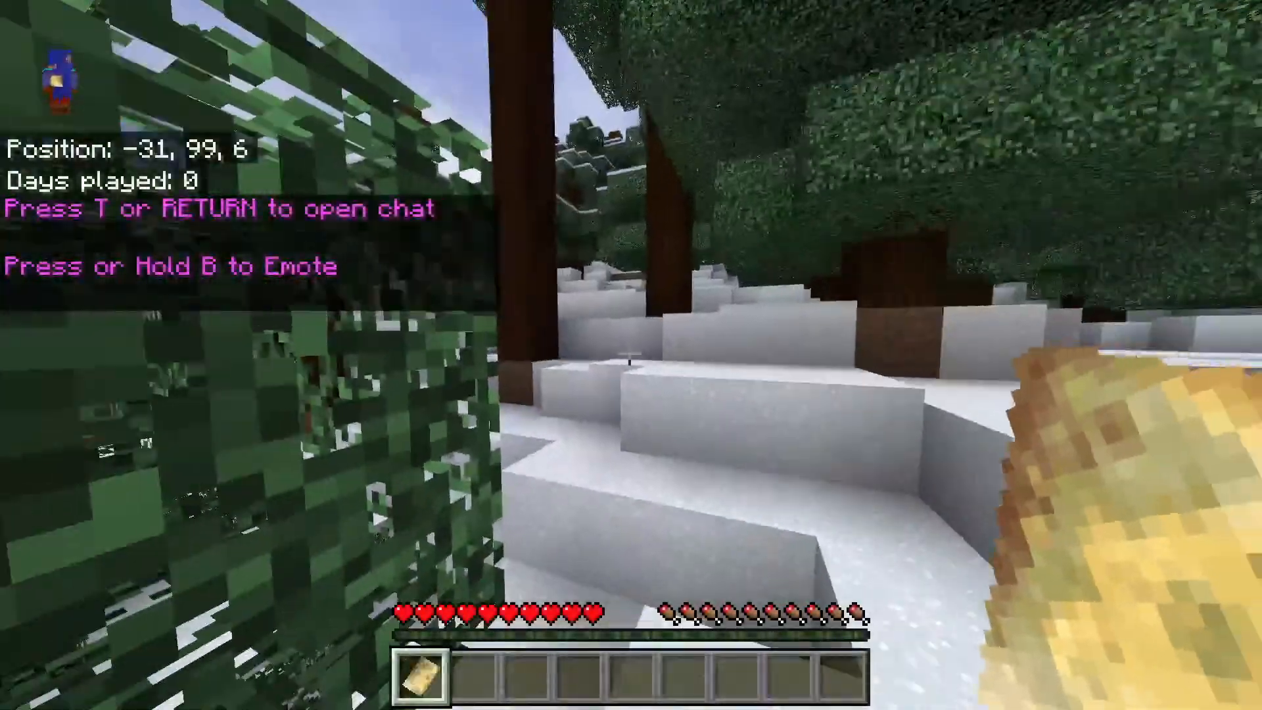
Walk through the snow to the bonus chest between the torches and open it.
key("w")
left_click(630, 354)
key("w")
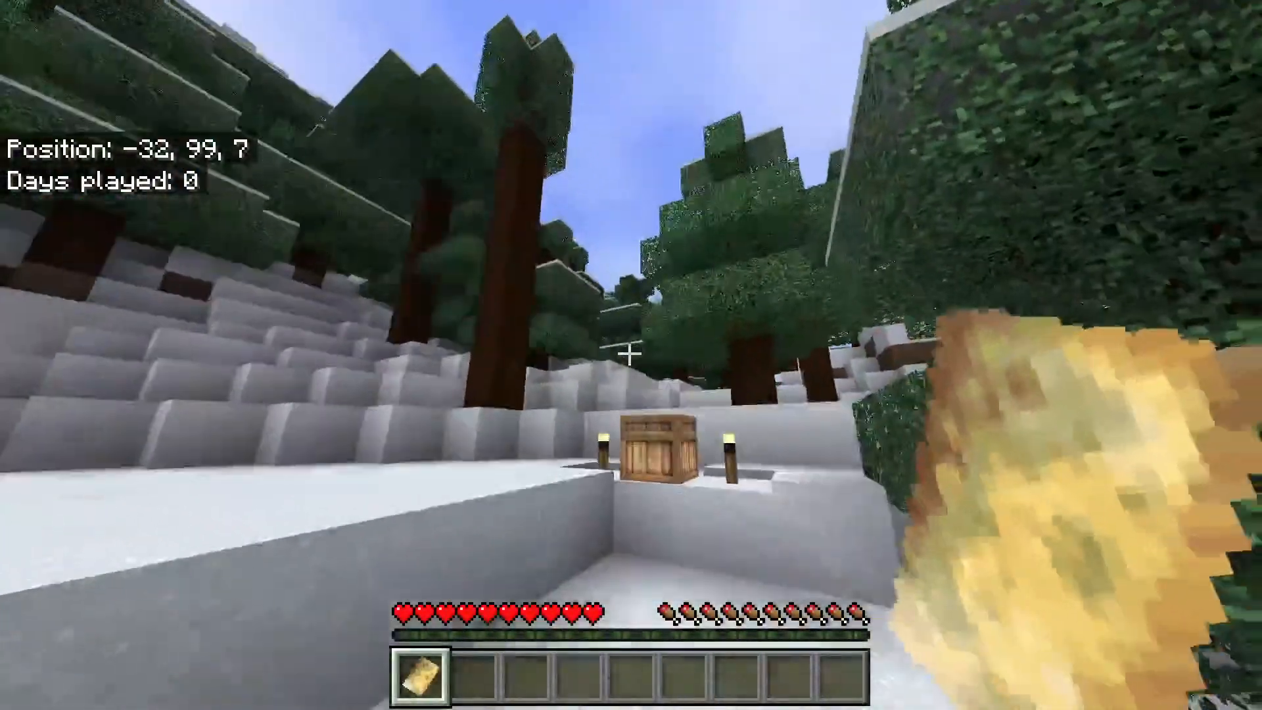
key("w")
right_click(630, 354)
Put the chest's bread in the first hotbar slot and the map in the last one.
double_click(584, 268)
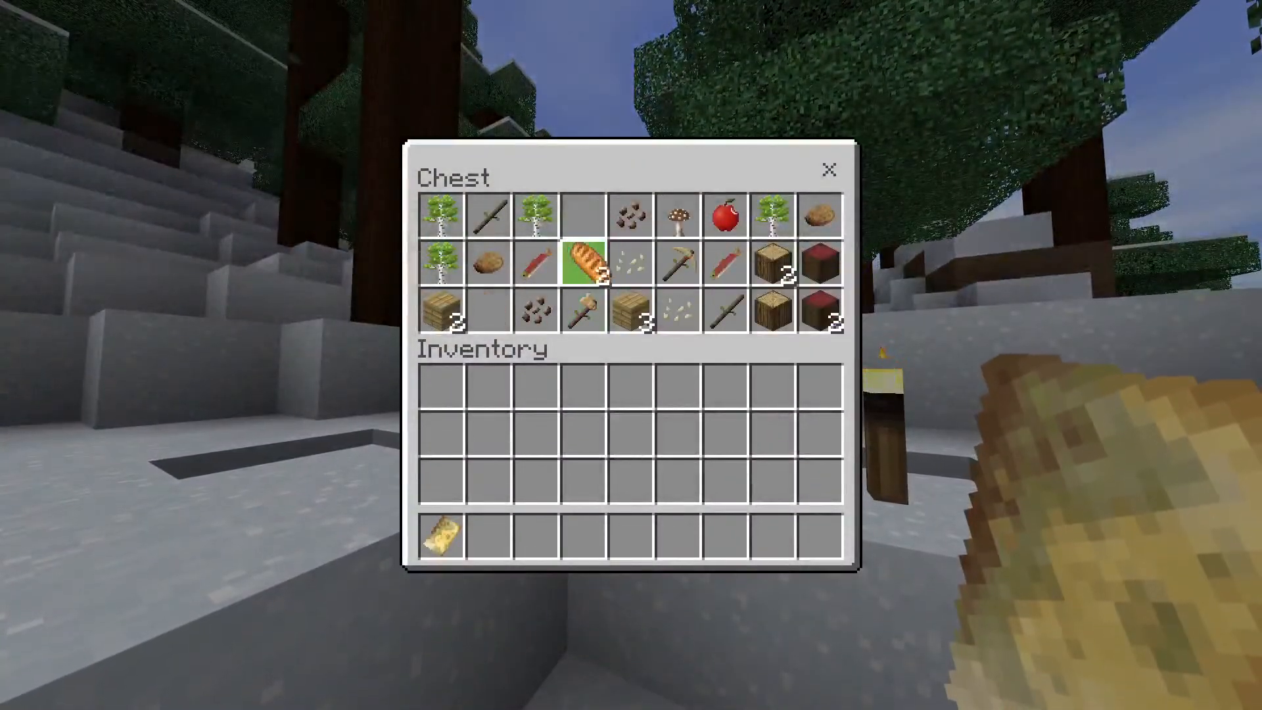
left_click(439, 525)
left_click(820, 536)
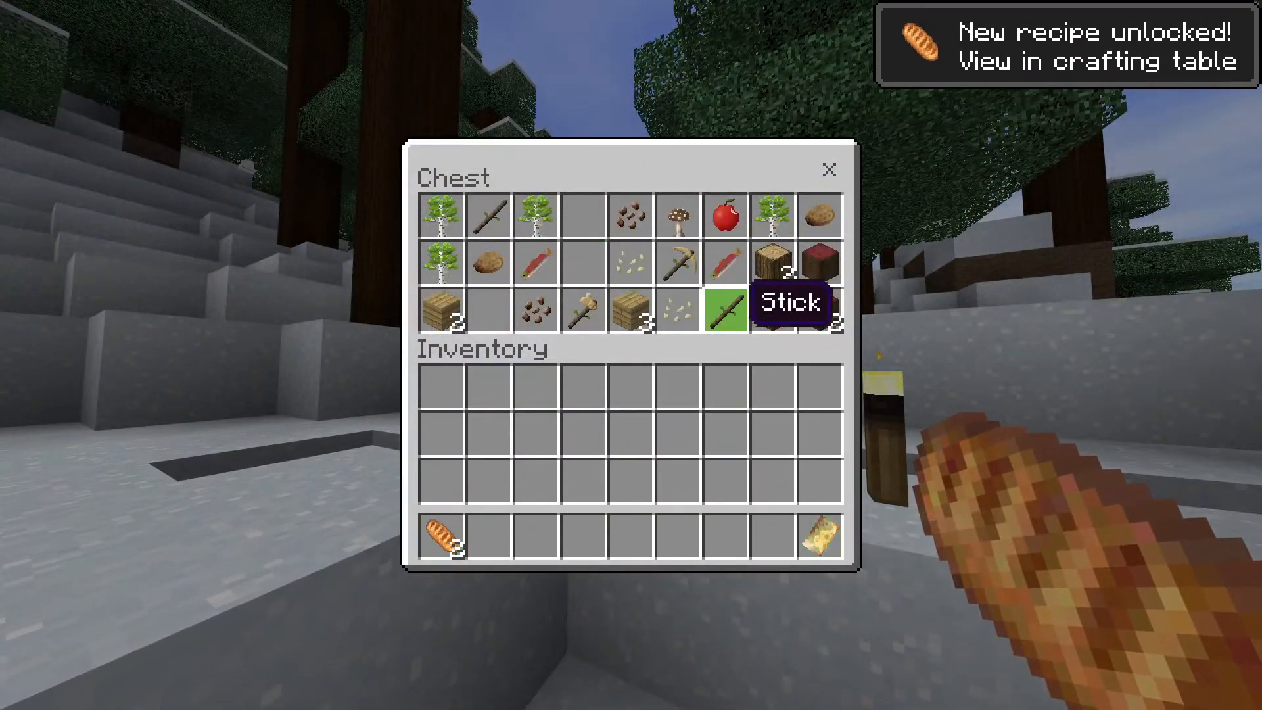
Take the sticks, the brown seeds and the four saplings from the chest into the inventory.
left_click(726, 309, "shift")
left_click(545, 312, "shift")
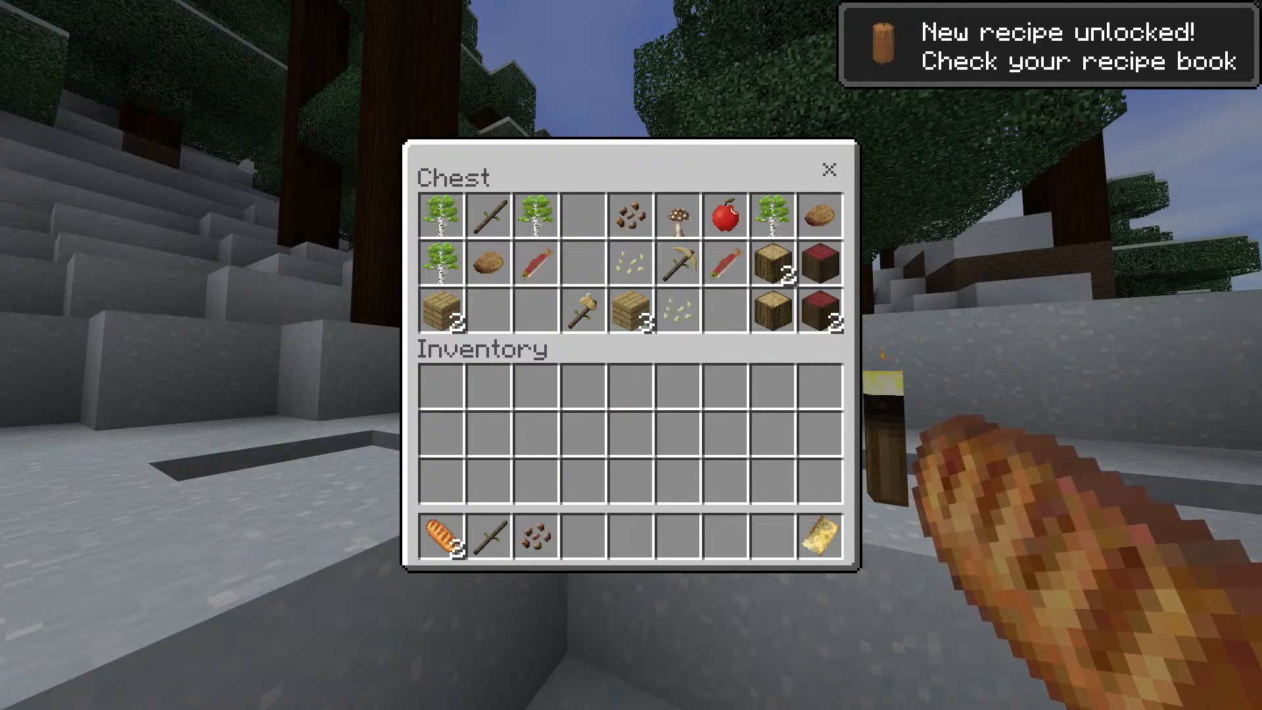
double_click(441, 262)
left_click(489, 386)
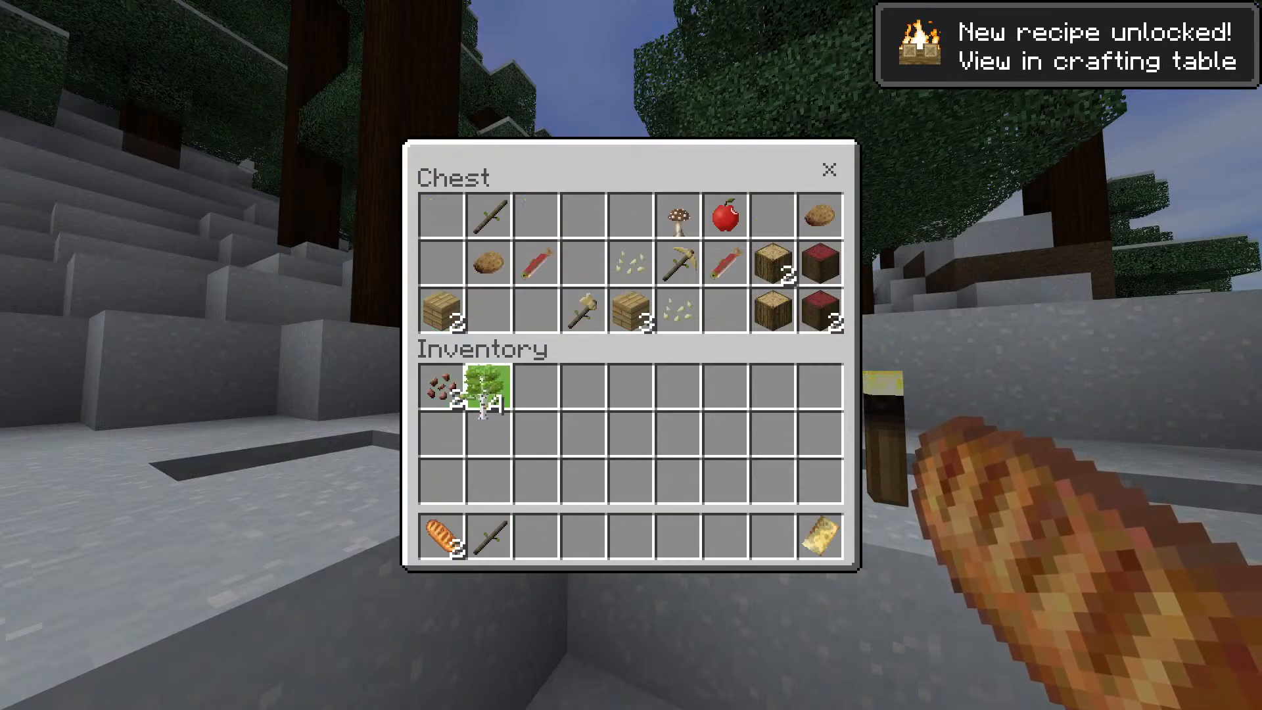
left_click(487, 214, "shift")
Put the wooden axe in the first hotbar slot and stack the two sticks in the upper inventory row.
left_click(583, 309)
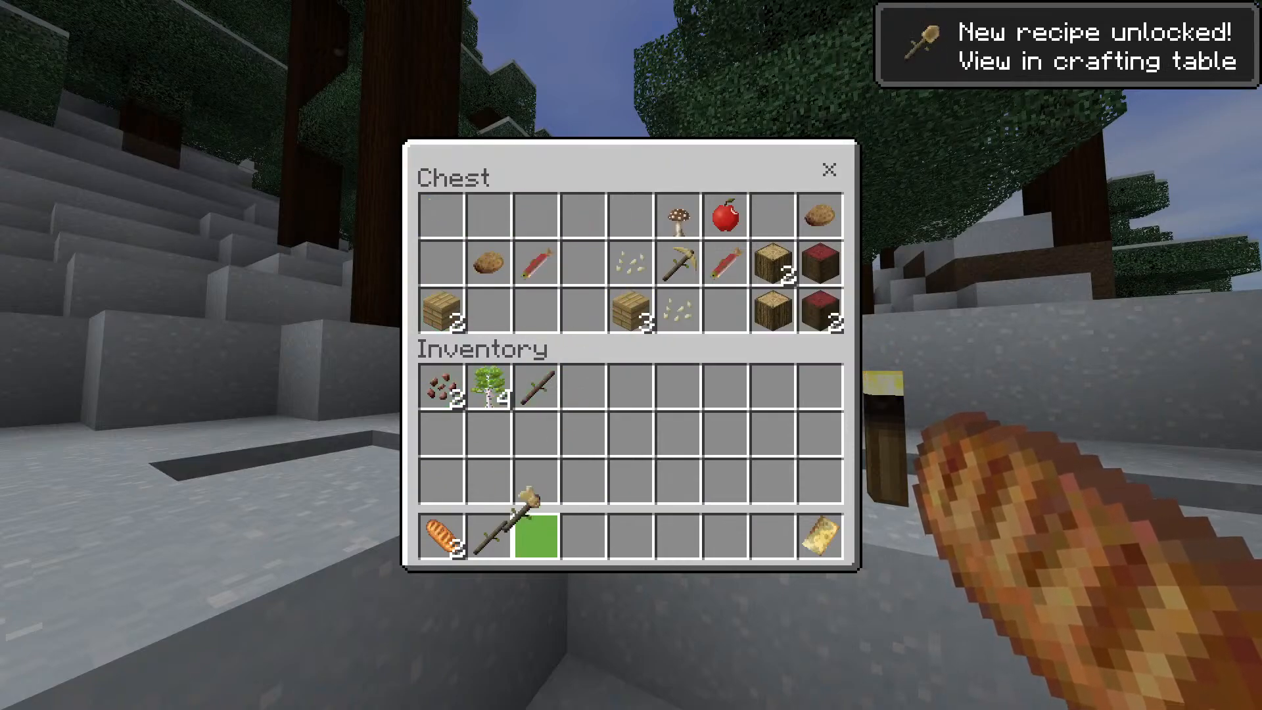
left_click(535, 387)
left_click(584, 386)
left_click(489, 535)
left_click(584, 388)
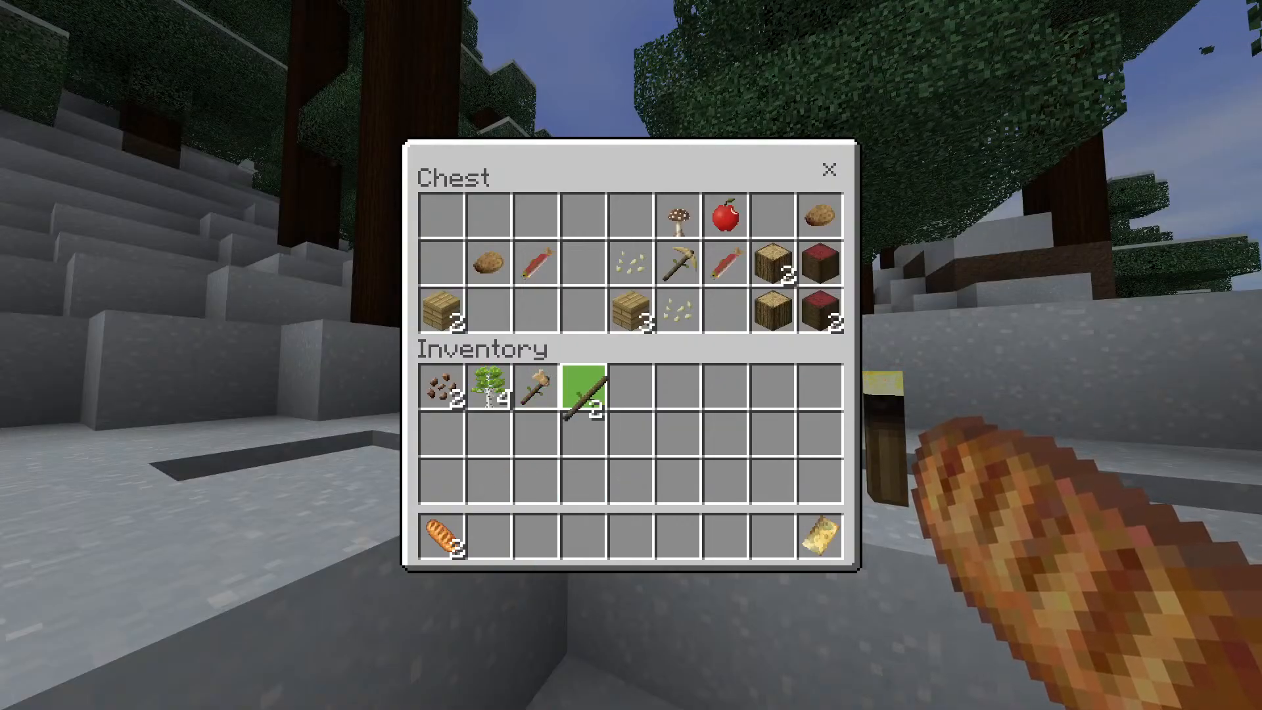
left_click(536, 386)
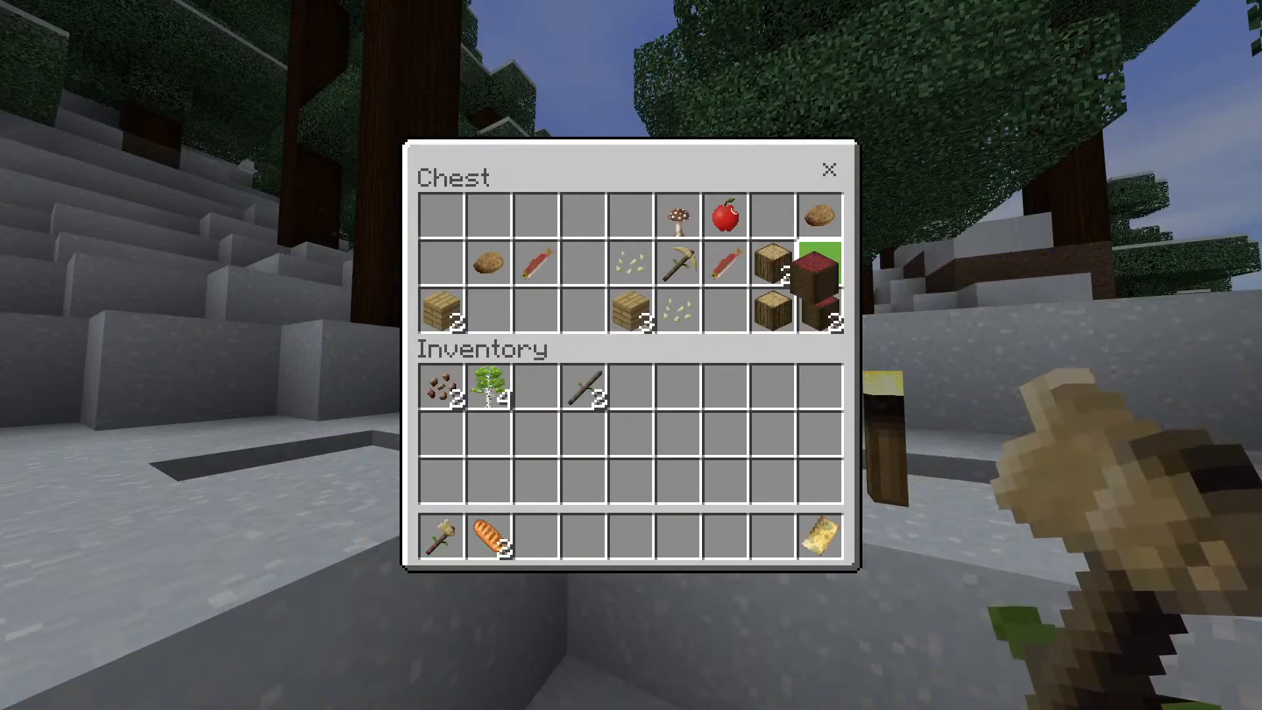
Collect both kinds of logs and the planks from the chest into stacks in the lowest inventory row.
double_click(821, 263)
left_click(441, 480)
left_click(773, 309)
double_click(789, 309)
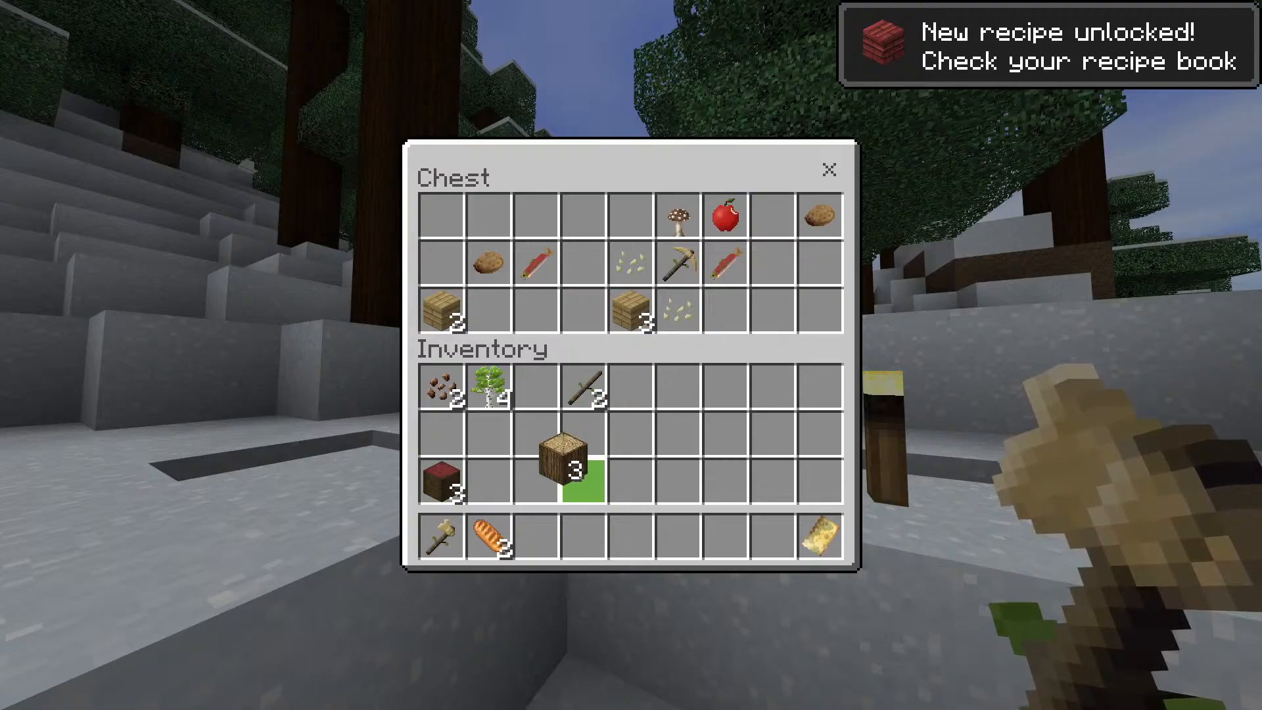
left_click(489, 480)
double_click(631, 305)
left_click(536, 478)
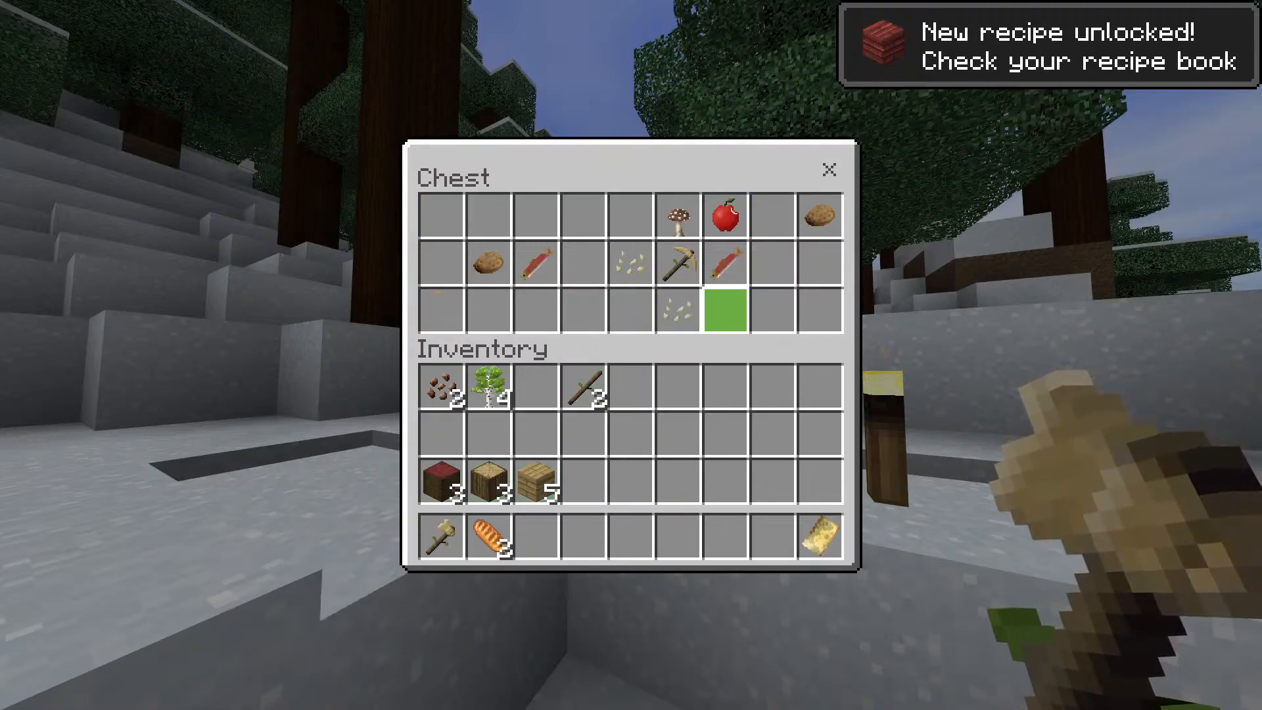
Add the wooden pickaxe to the second hotbar slot, with bread, raw salmon and potatoes in the slots after it.
left_click(678, 263)
left_click(536, 535)
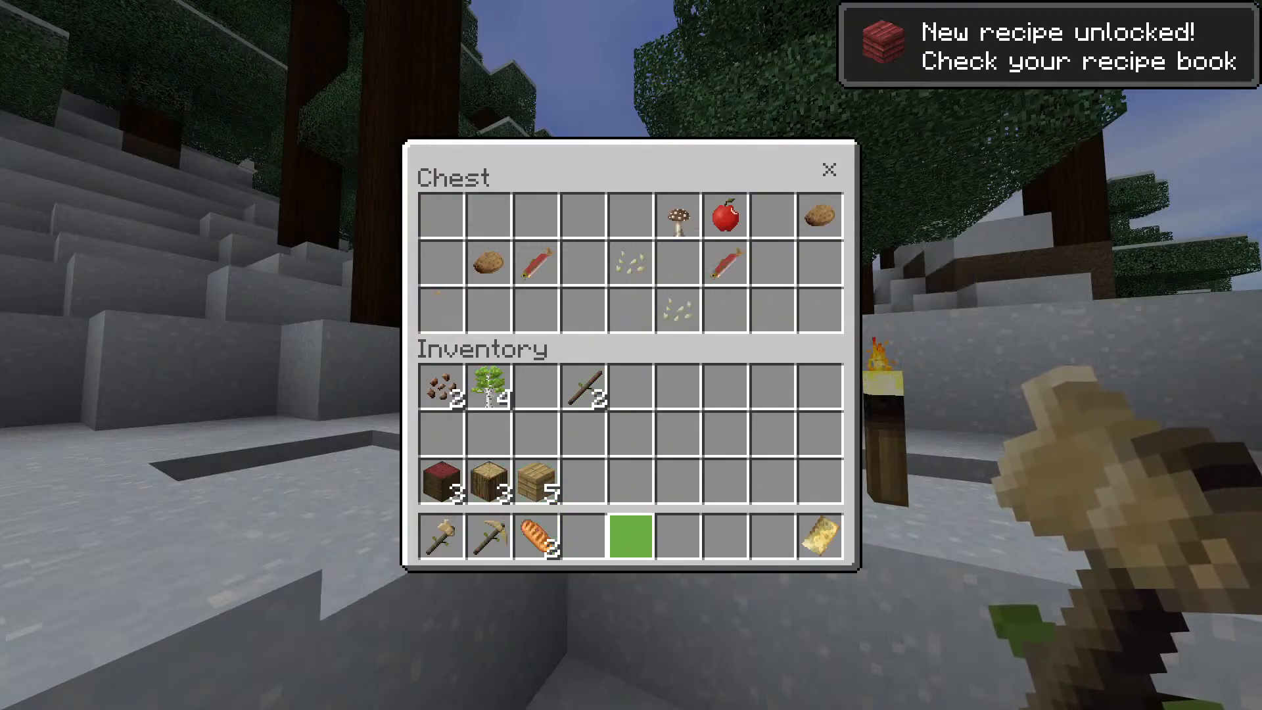
double_click(539, 261)
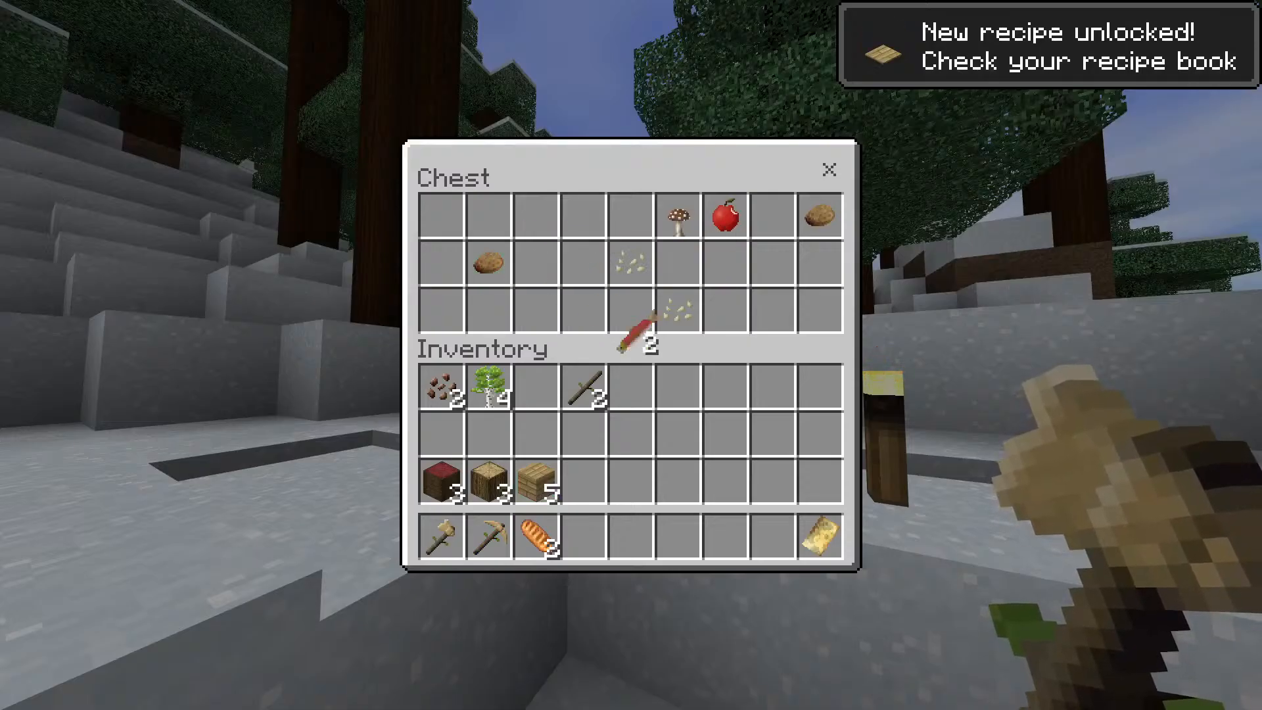
left_click(583, 536)
left_click(488, 263)
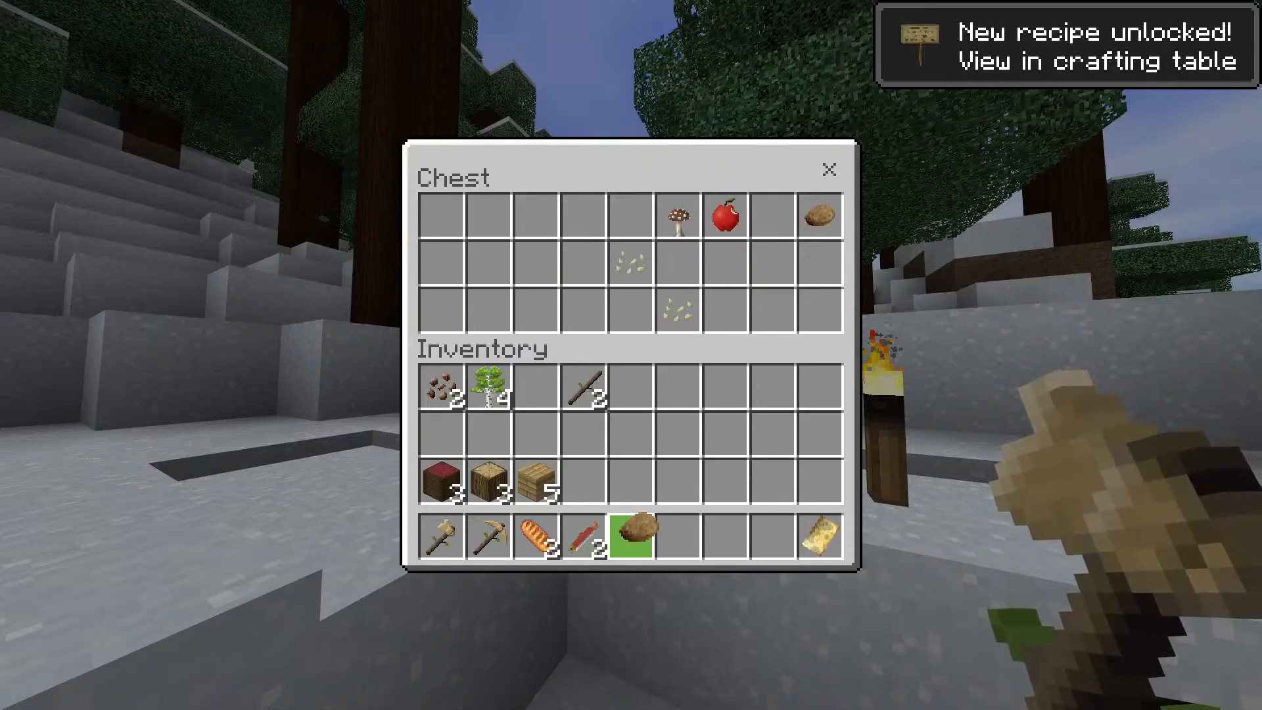
left_click(630, 536)
left_click(820, 215, "shift")
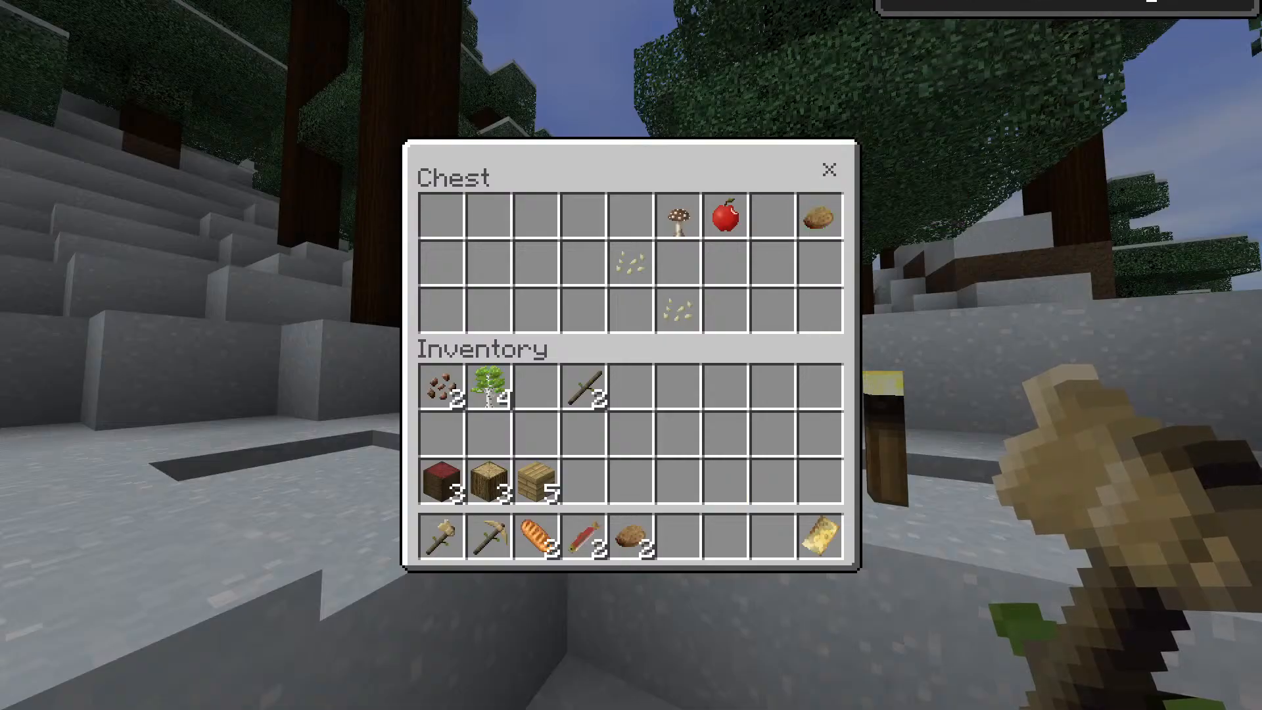
Take the apple, mushroom and pumpkin seeds, keeping the apple in the hotbar, and close the emptied chest.
left_click(725, 216, "shift")
left_click(678, 215, "shift")
left_click(725, 536)
left_click(819, 388)
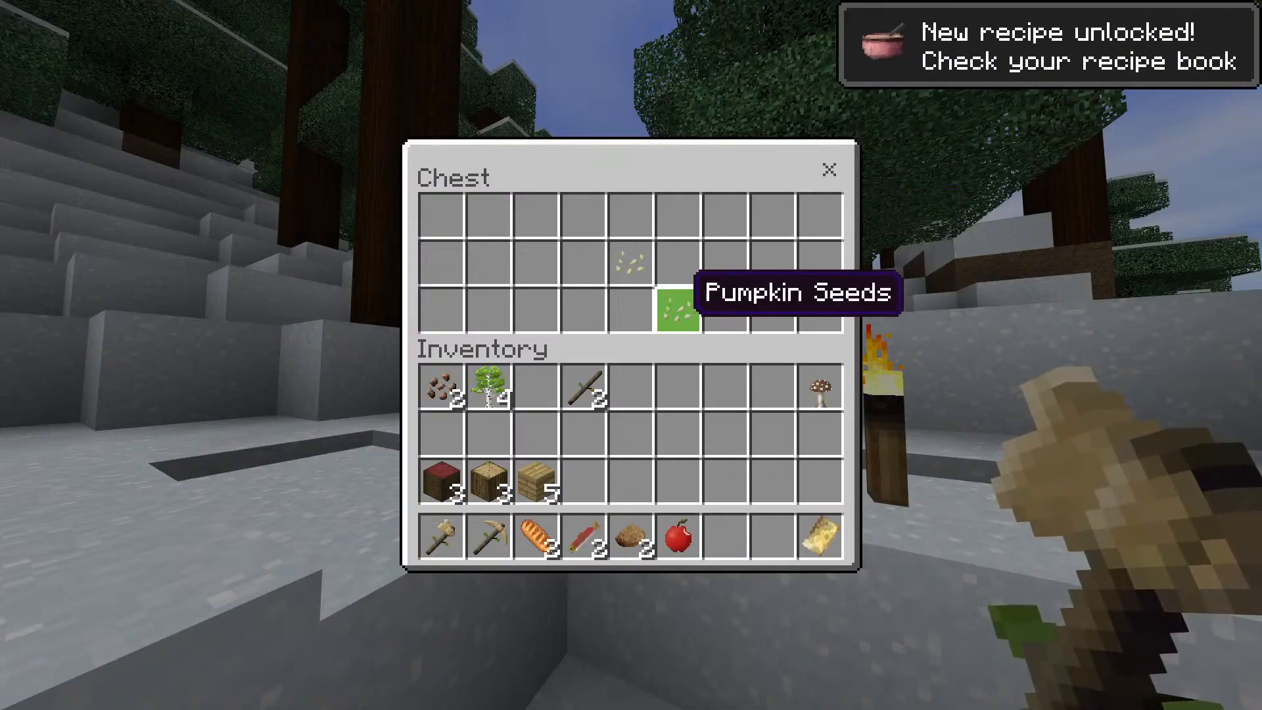
double_click(630, 263)
left_click(535, 388)
key("e")
Break the bonus chest and the torches around it, and pick them up.
left_click(631, 355)
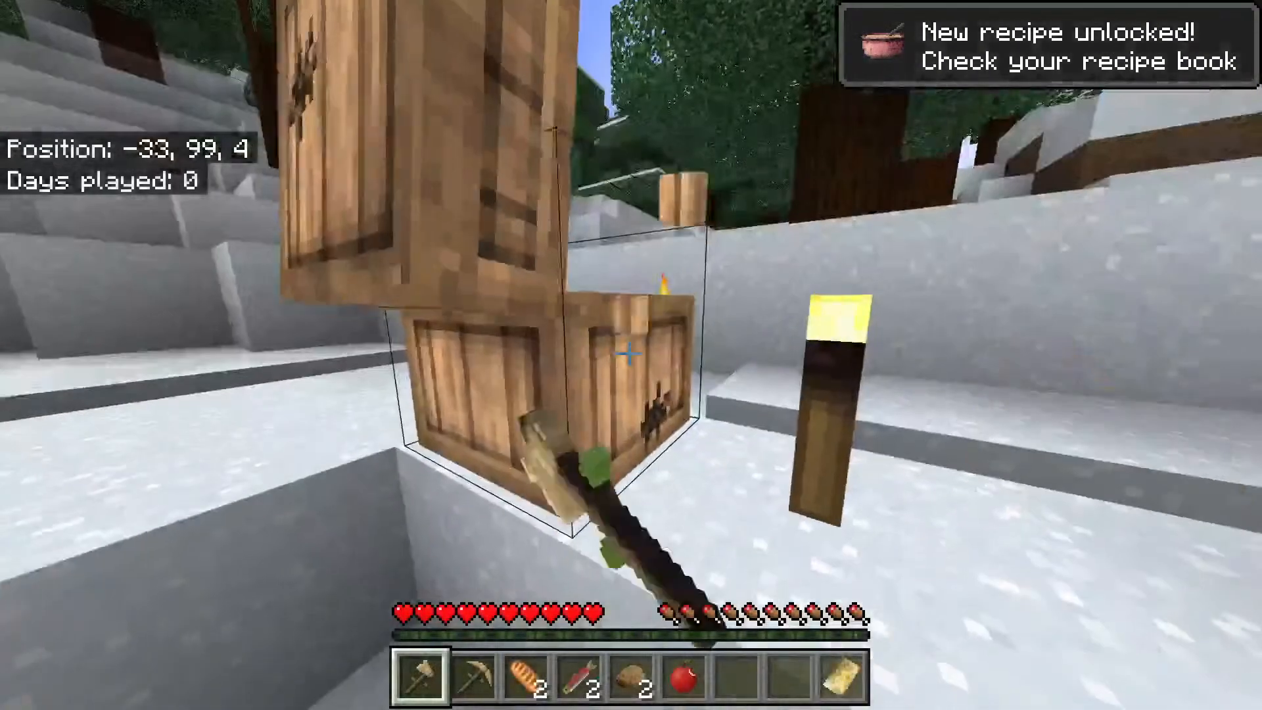
left_click_drag(629, 355, 629, 355)
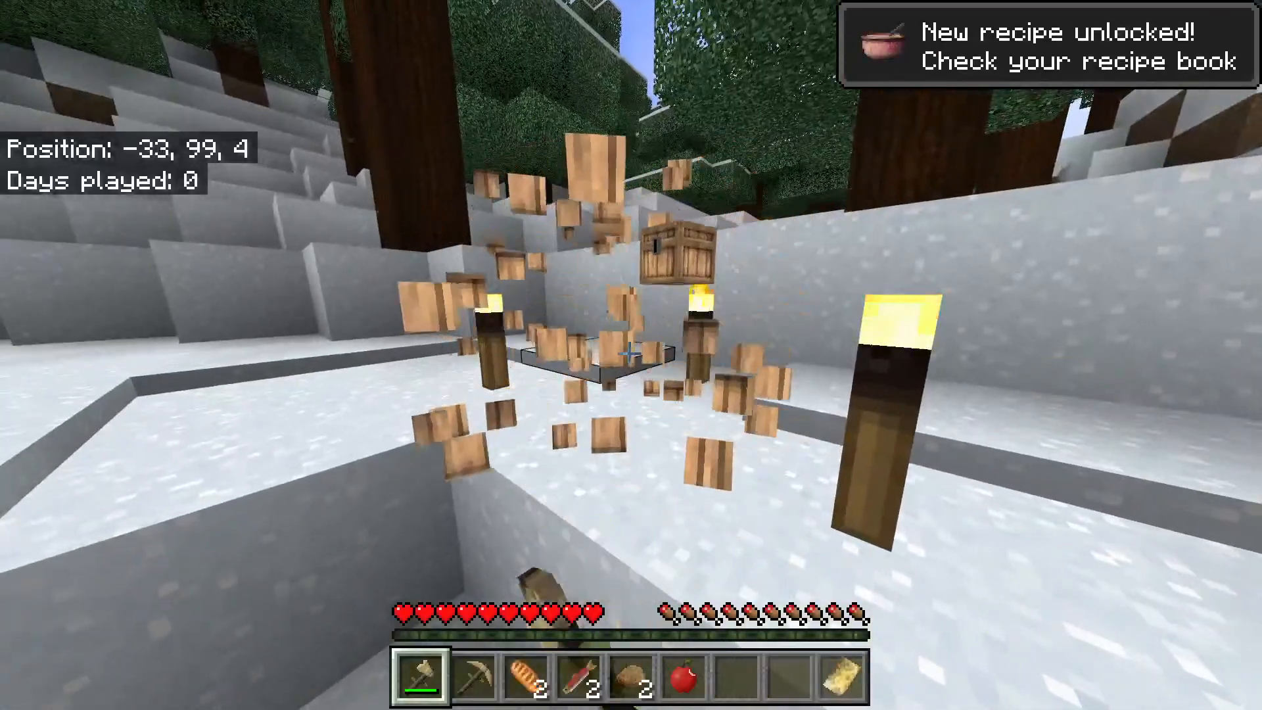
key("4")
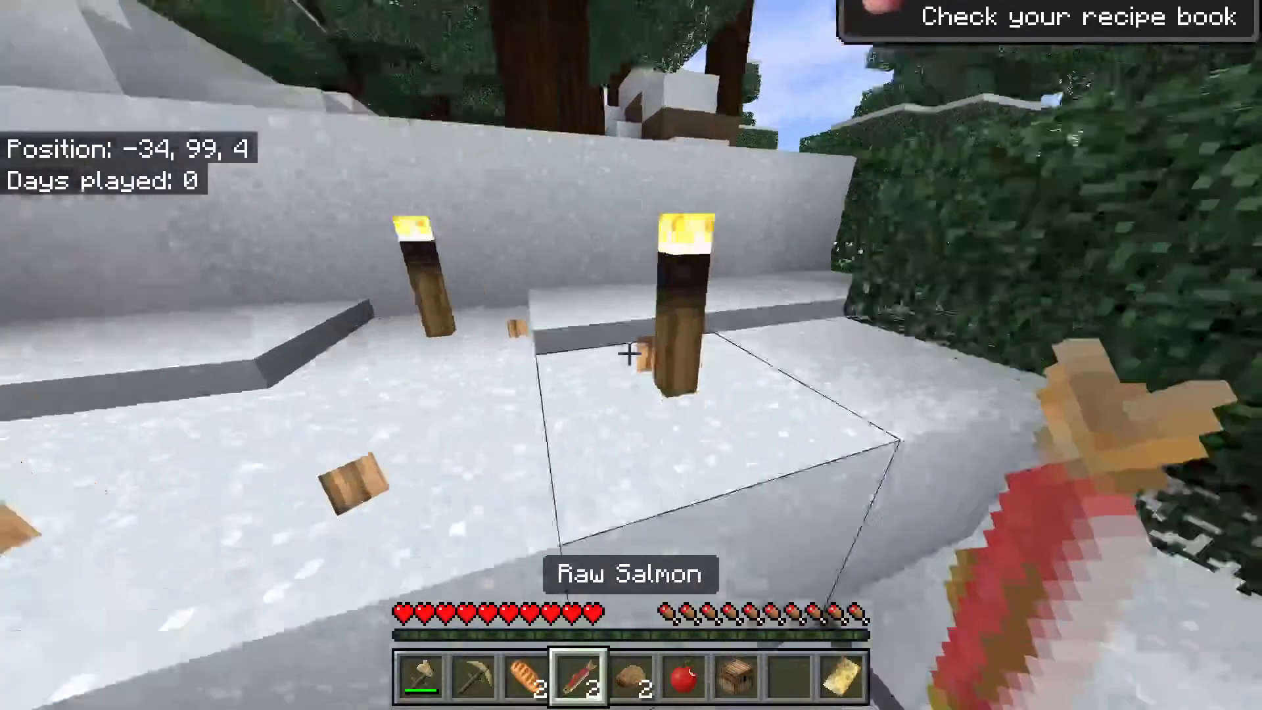
left_click(631, 355)
left_click(631, 355)
Pick up the remaining torches, equip the wooden axe and walk to the spruce tree surrounded by low leaves.
key("w")
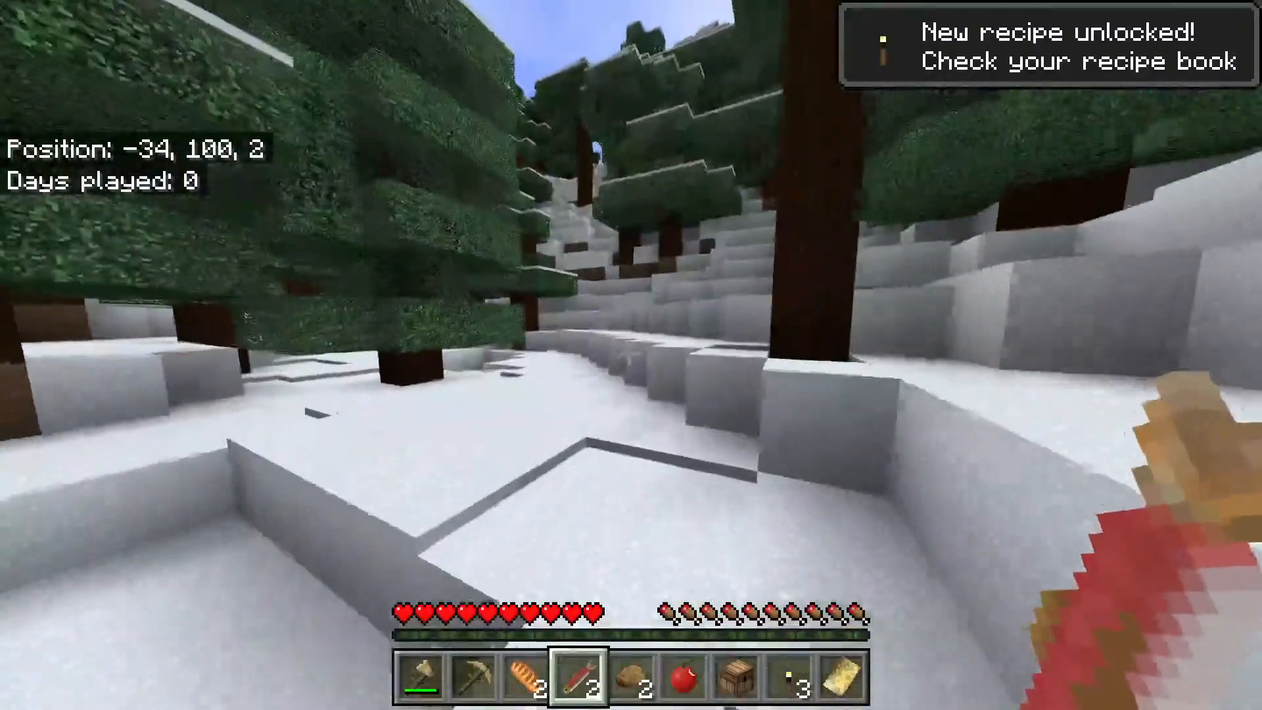
key("2")
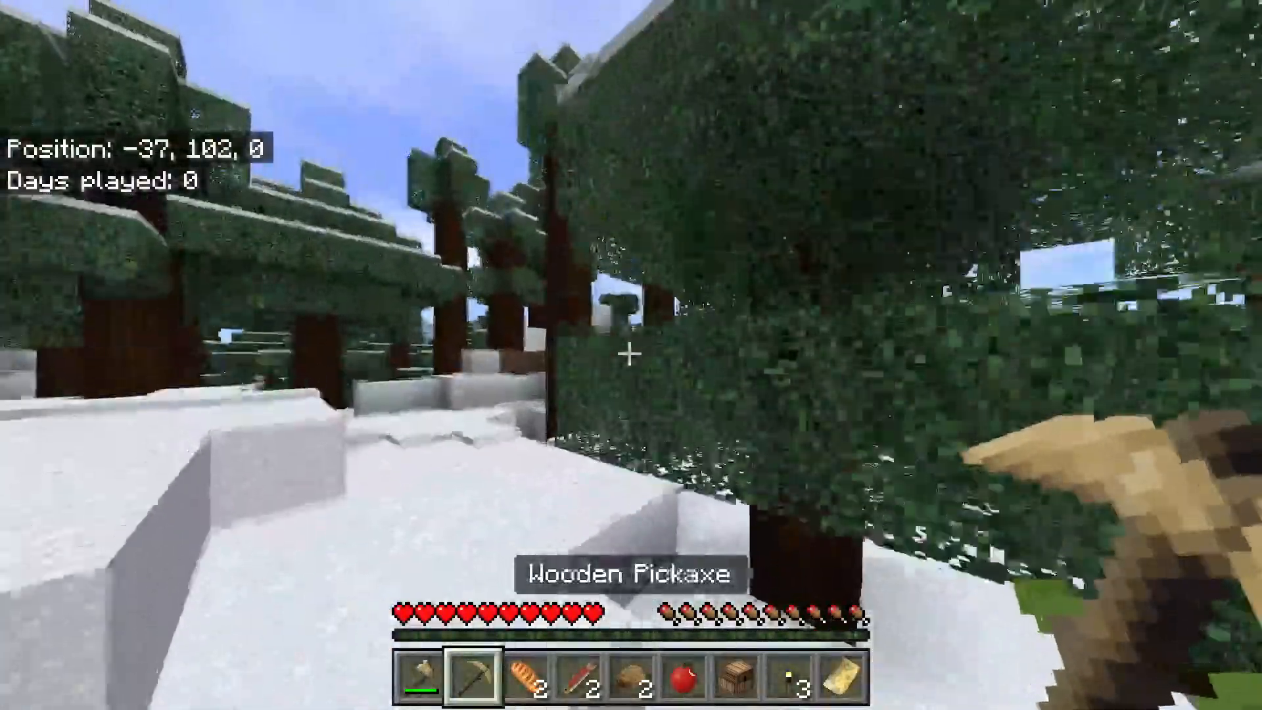
key("1")
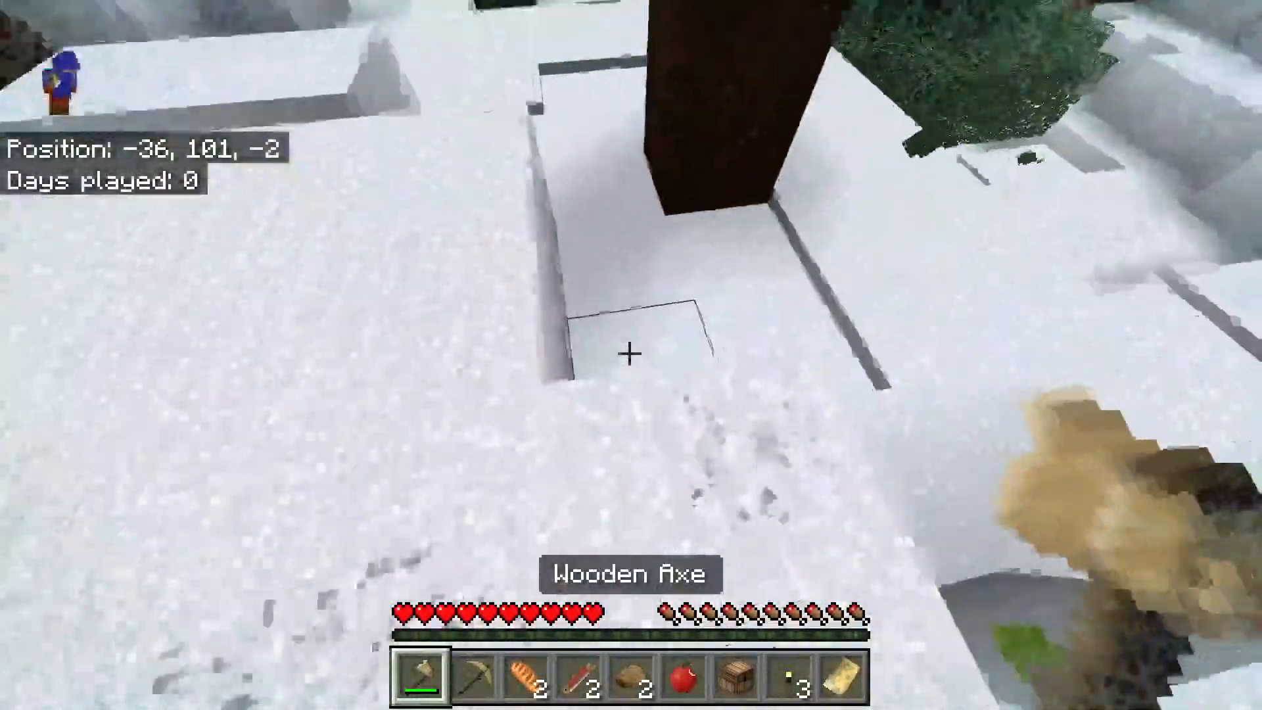
key("w")
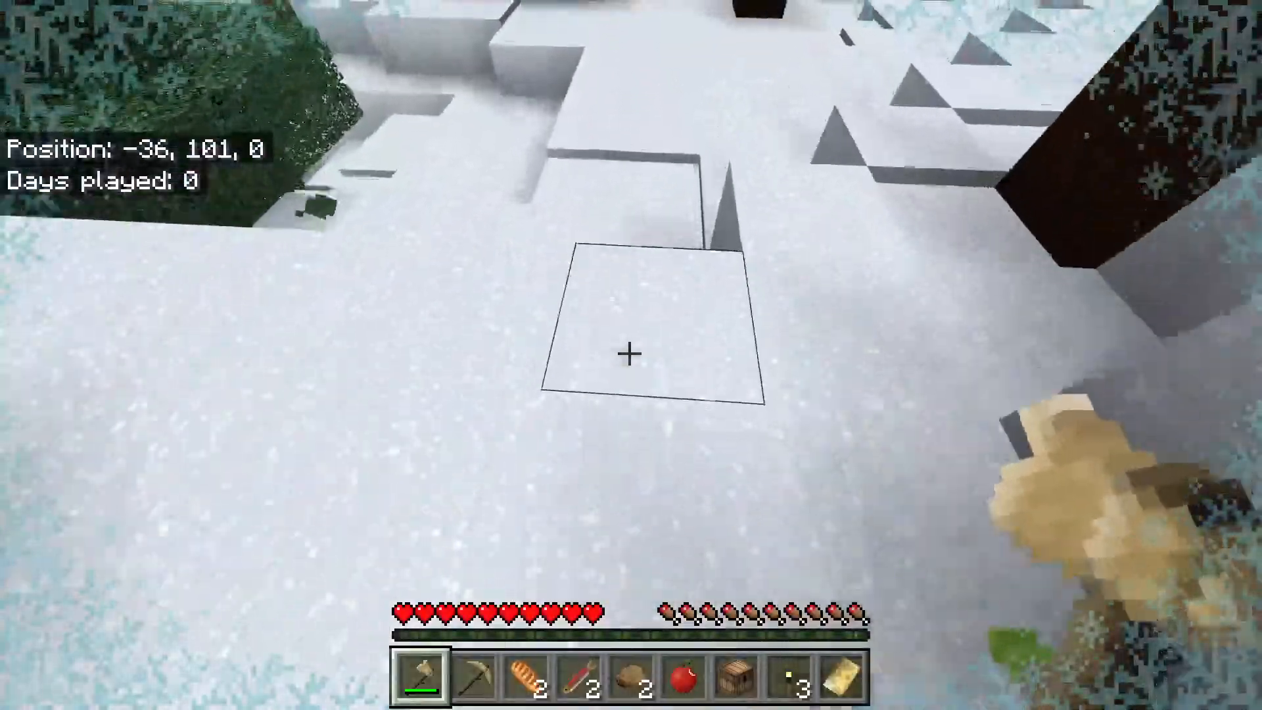
key("w")
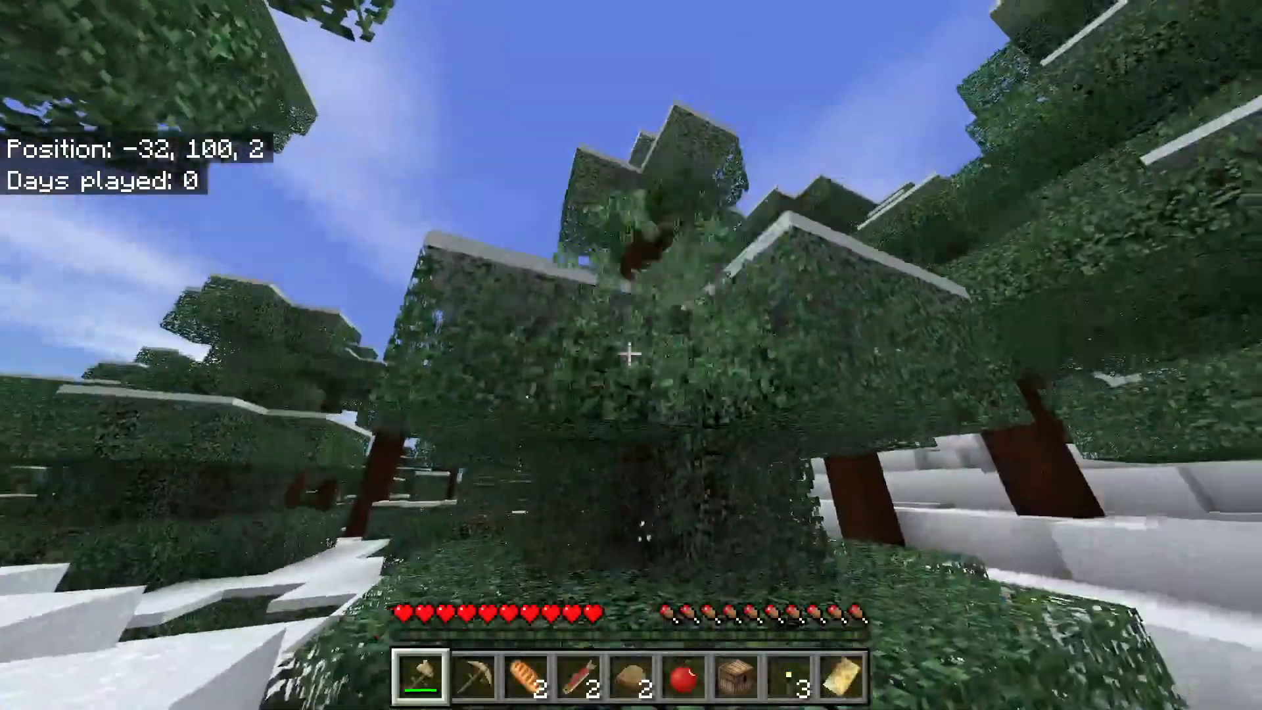
key("w")
Cut through the spruce leaves to reach the trunk and chop its logs at eye level and overhead.
left_click(629, 355)
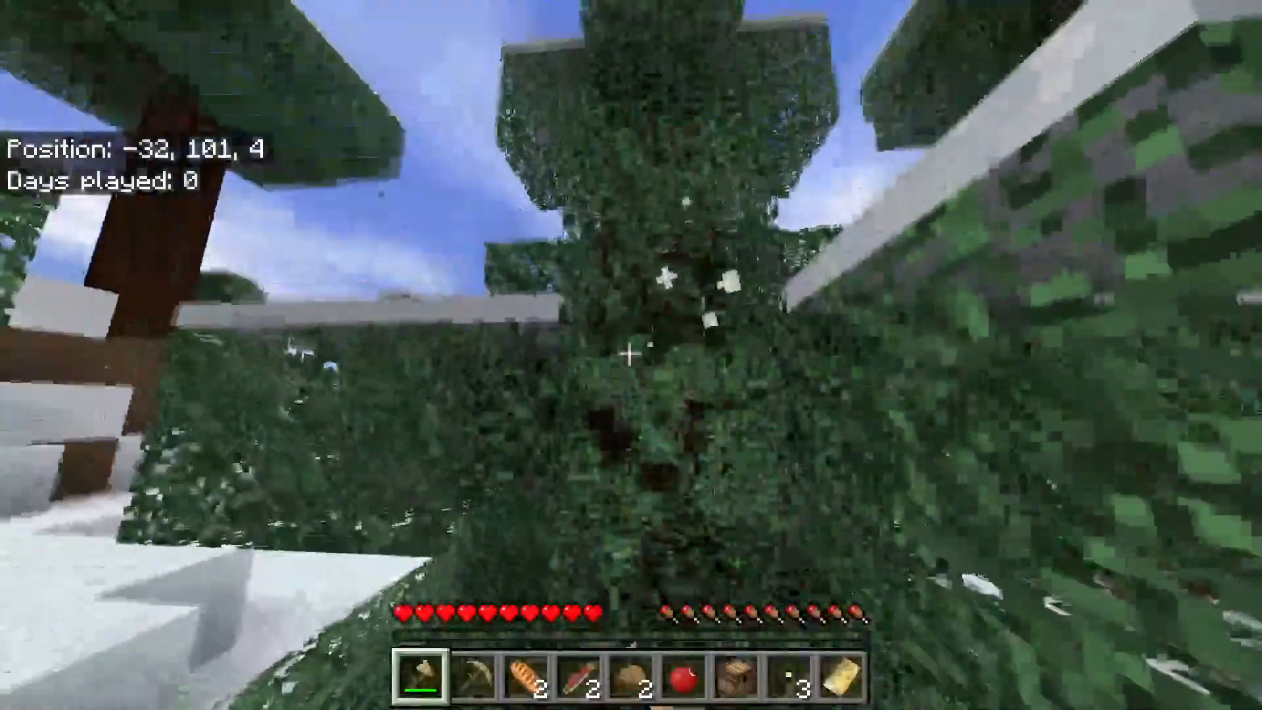
key("w")
left_click(630, 354)
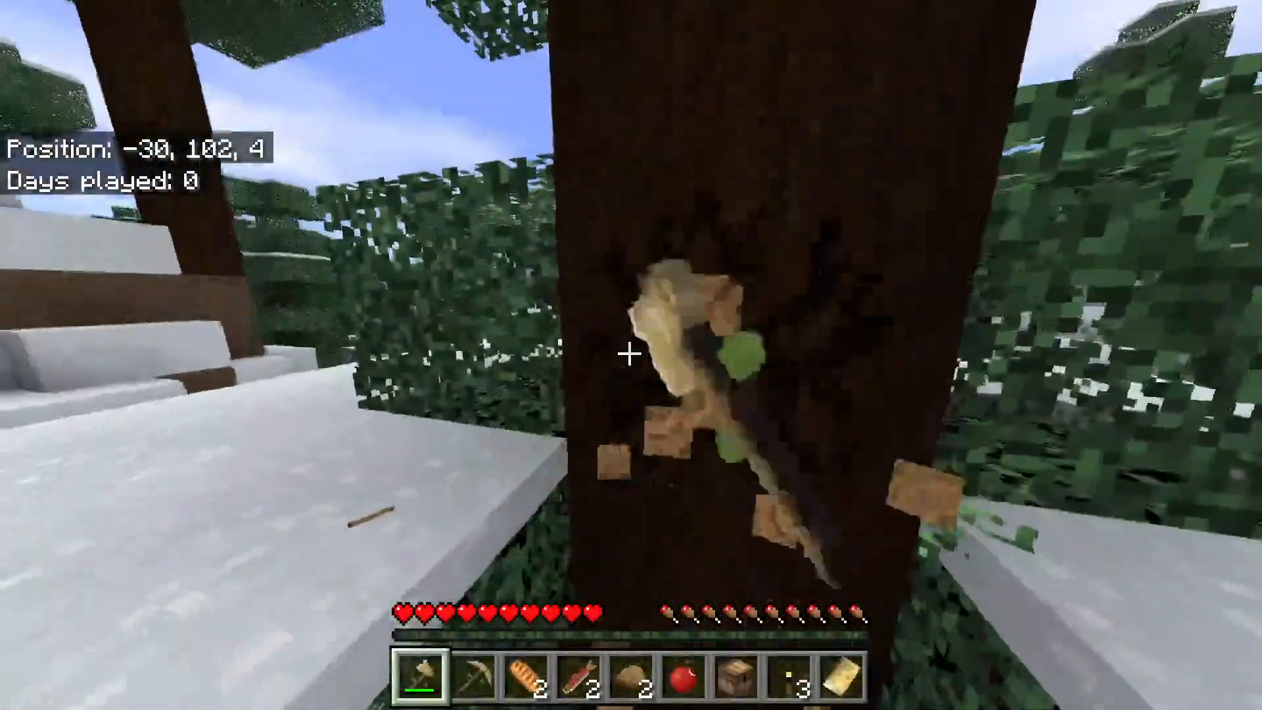
left_click(630, 354)
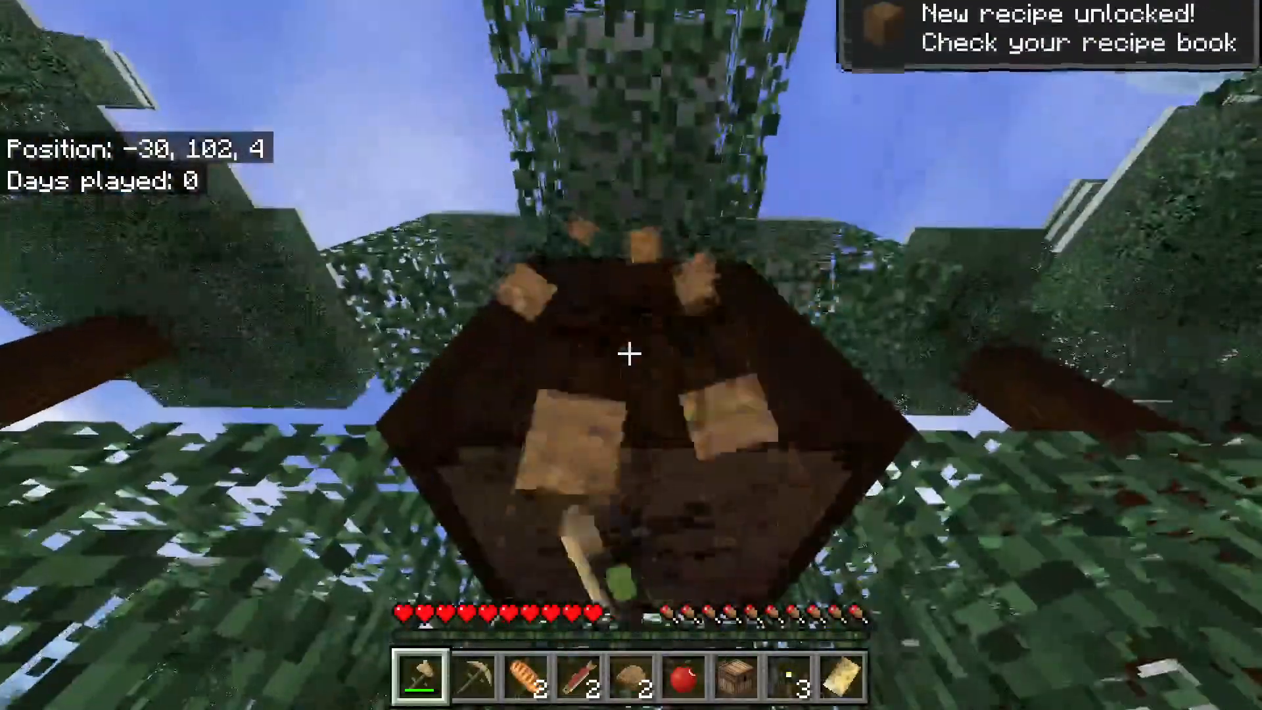
Stand on the remaining spruce trunk and chop its logs one by one straight down to the ground.
key("w")
left_click(630, 354)
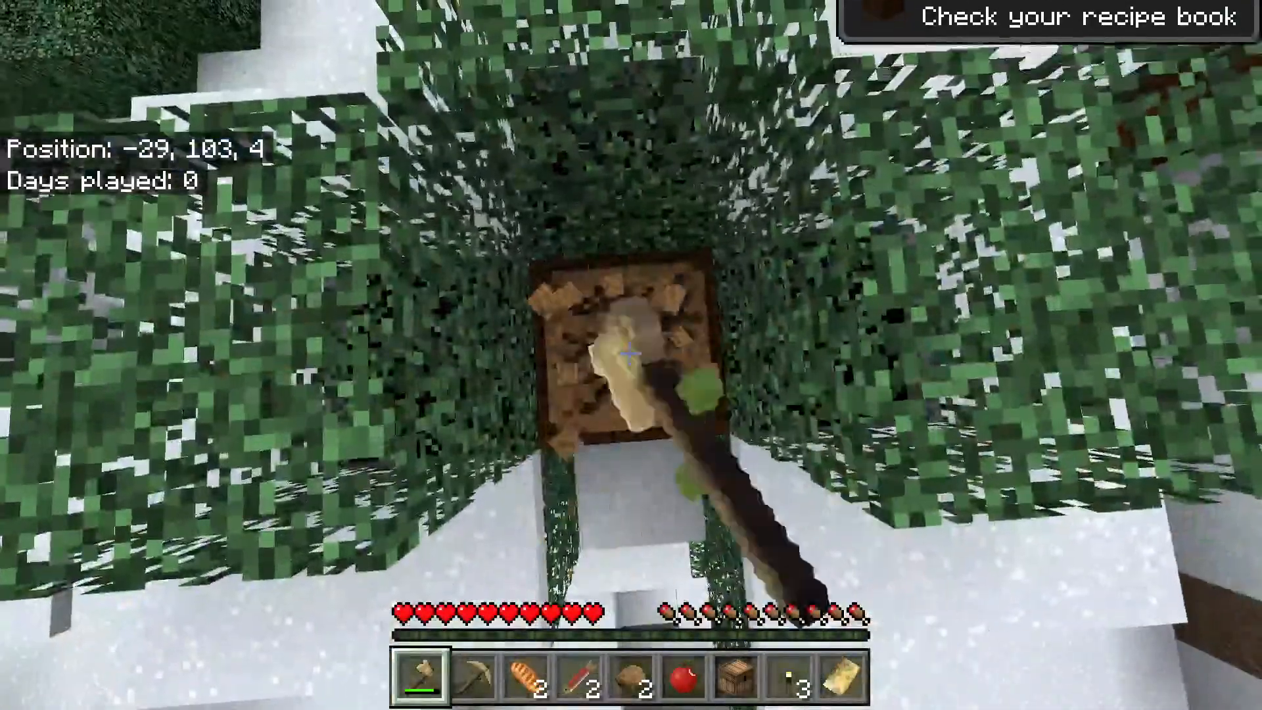
left_click(630, 354)
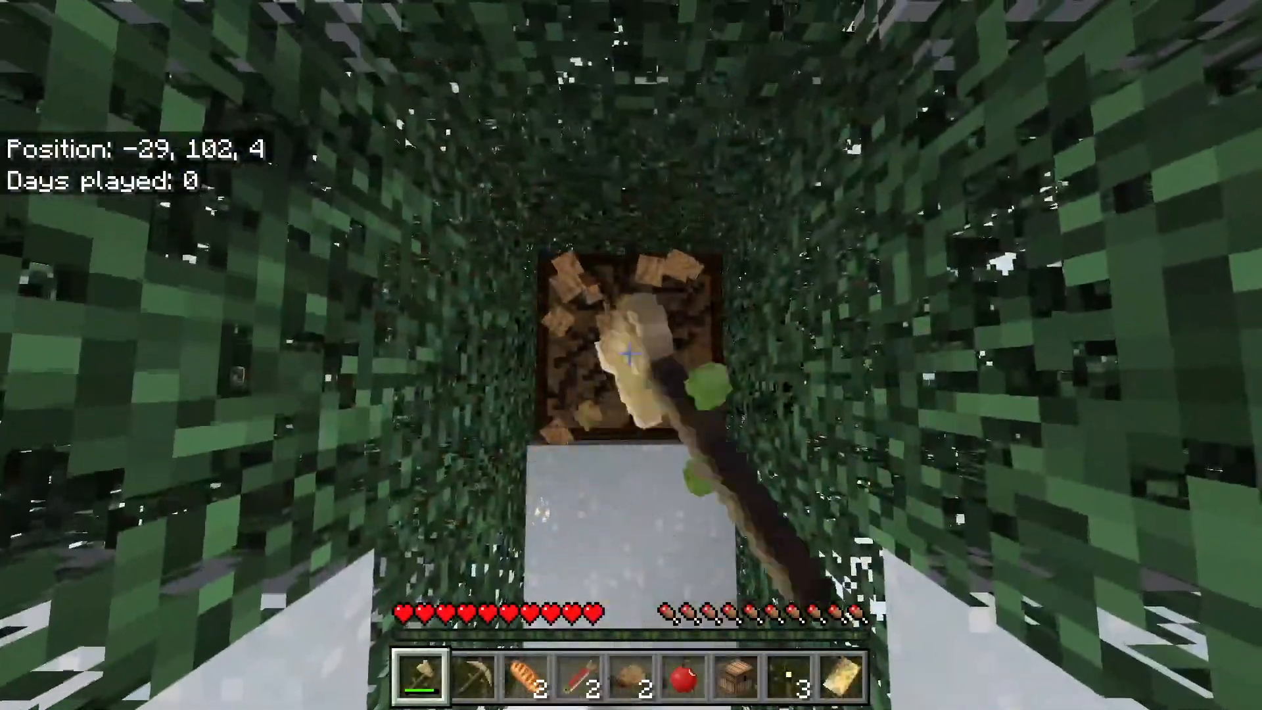
left_click(630, 354)
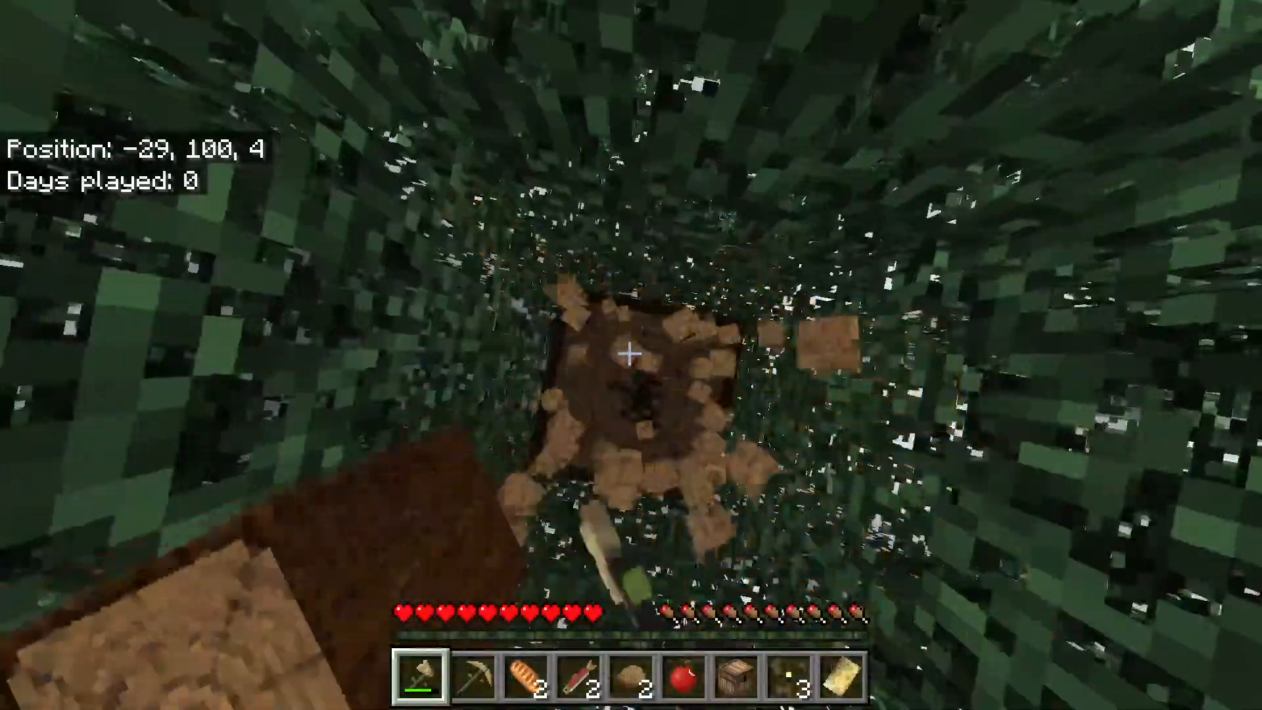
left_click(629, 355)
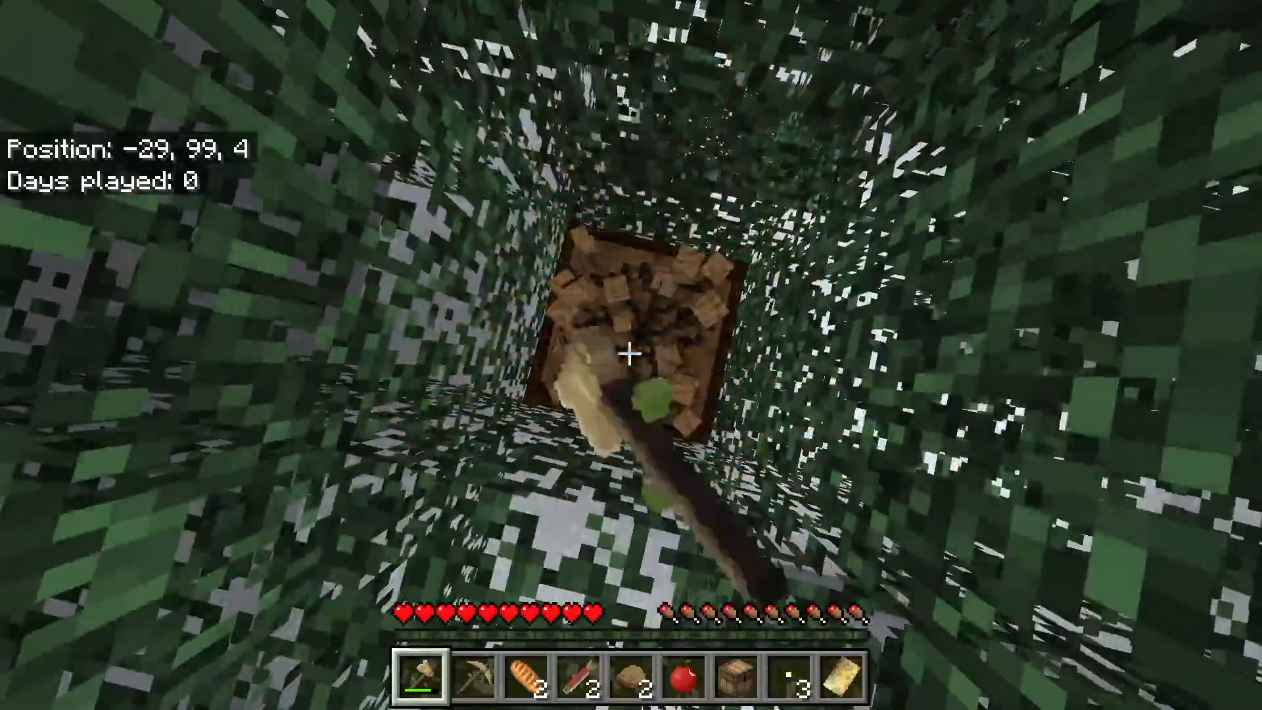
left_click(630, 355)
Chop the neighbouring thick spruce with the wooden axe, working from the logs at eye level down through the trunk.
key("w")
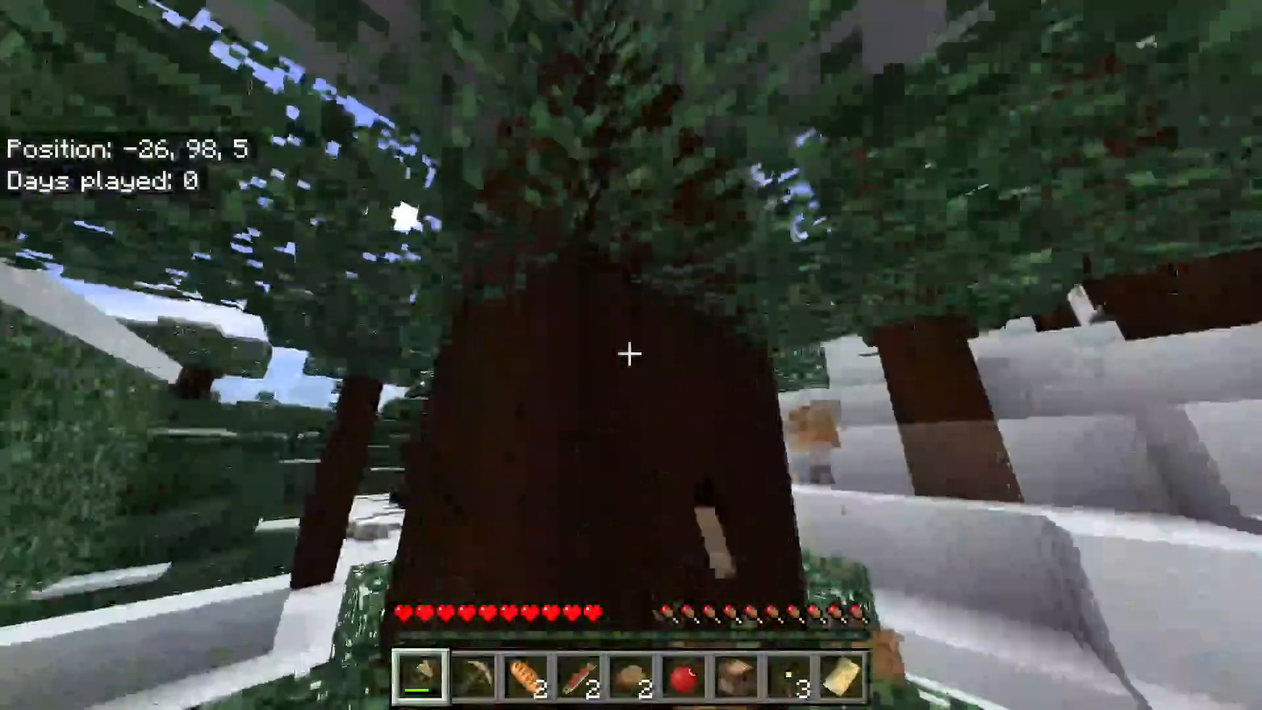
left_click(630, 354)
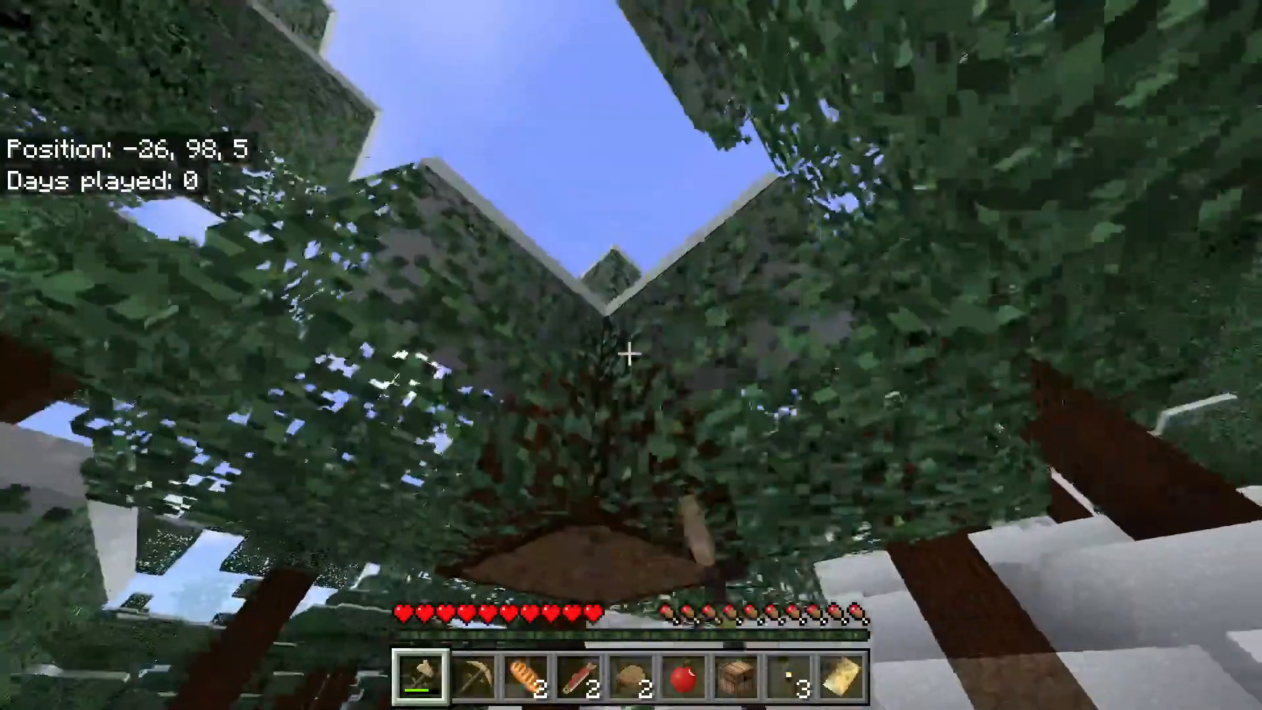
left_click(630, 354)
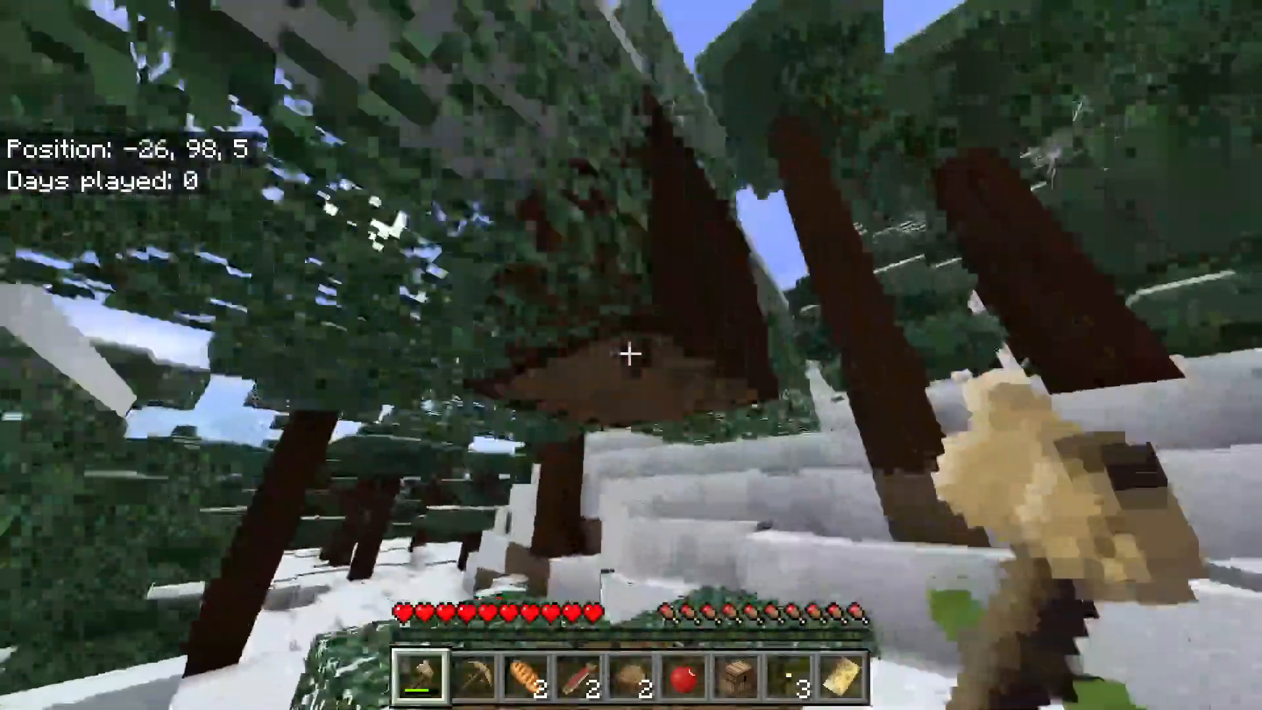
key("w")
left_click(630, 354)
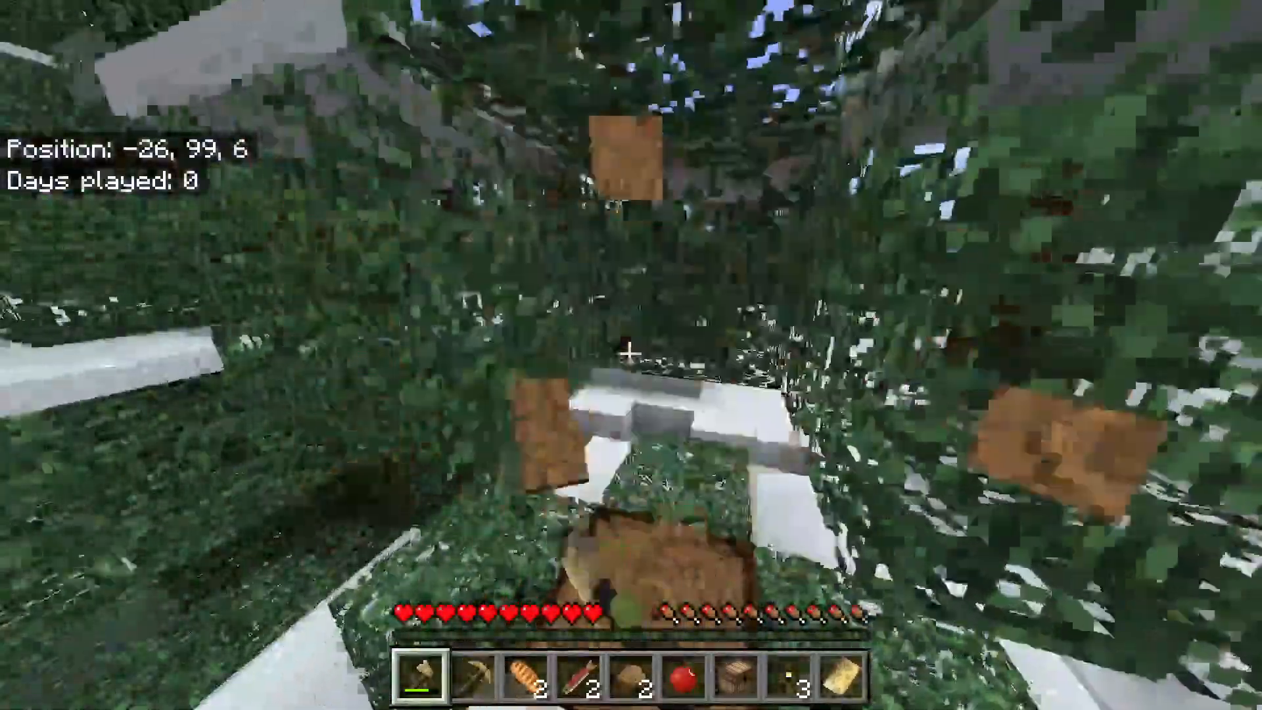
left_click(630, 355)
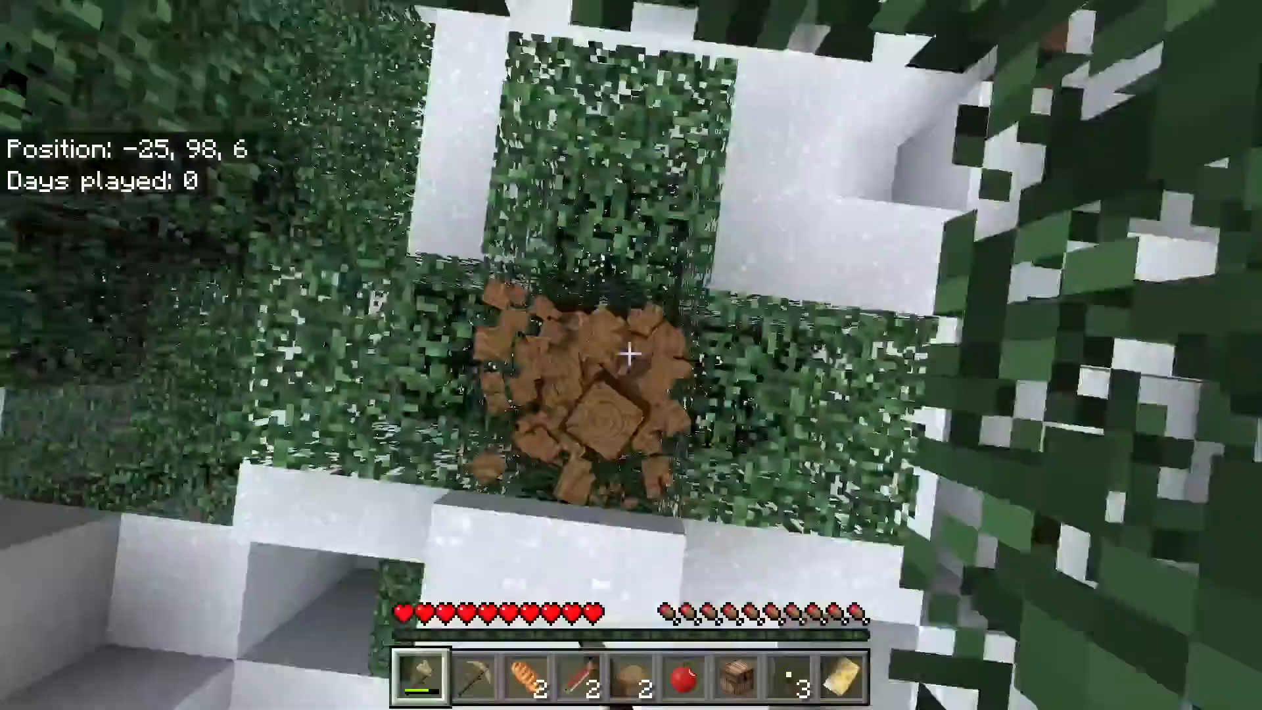
left_click(630, 355)
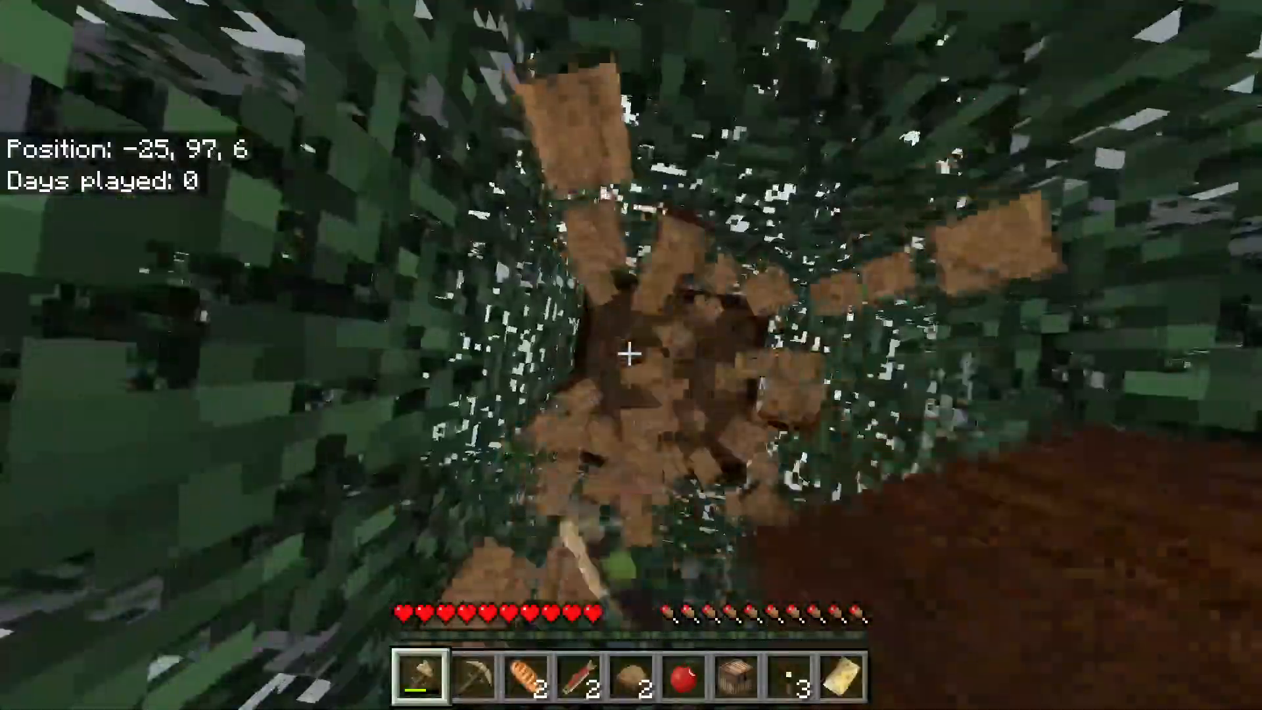
left_click(629, 354)
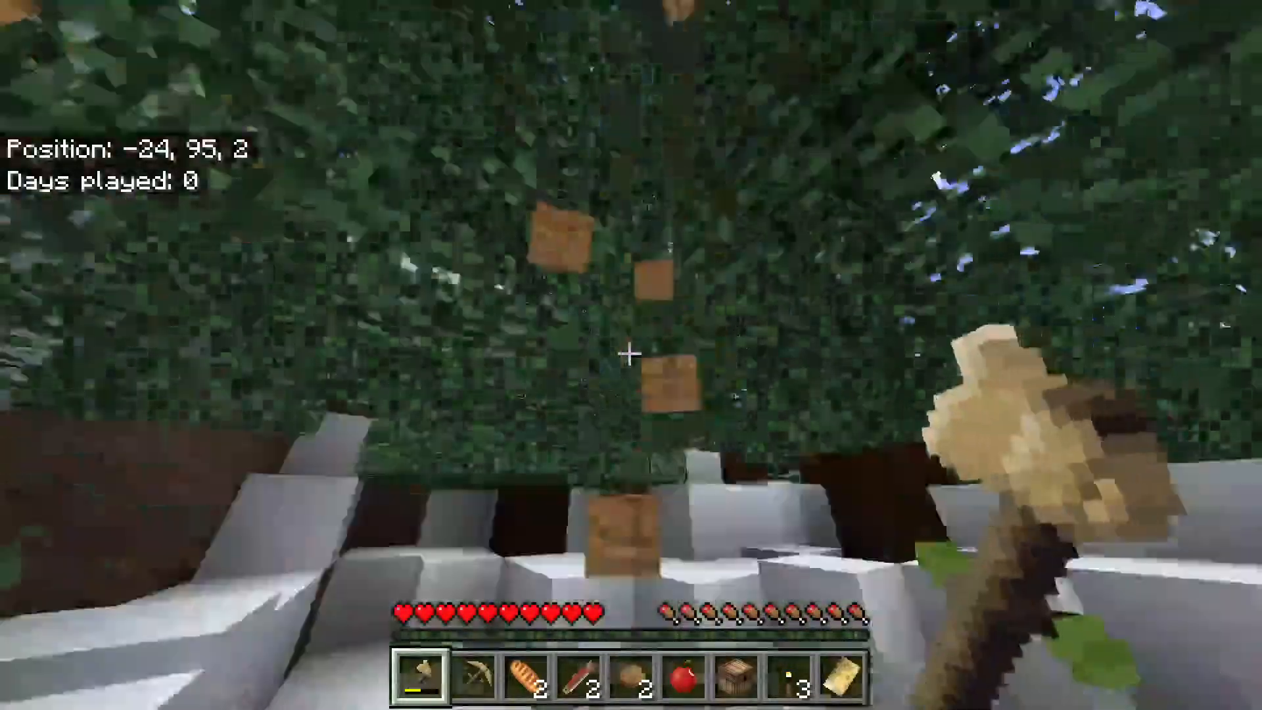
Walk east to the next tall spruces, chop at the trunk and check the inventory.
key("w")
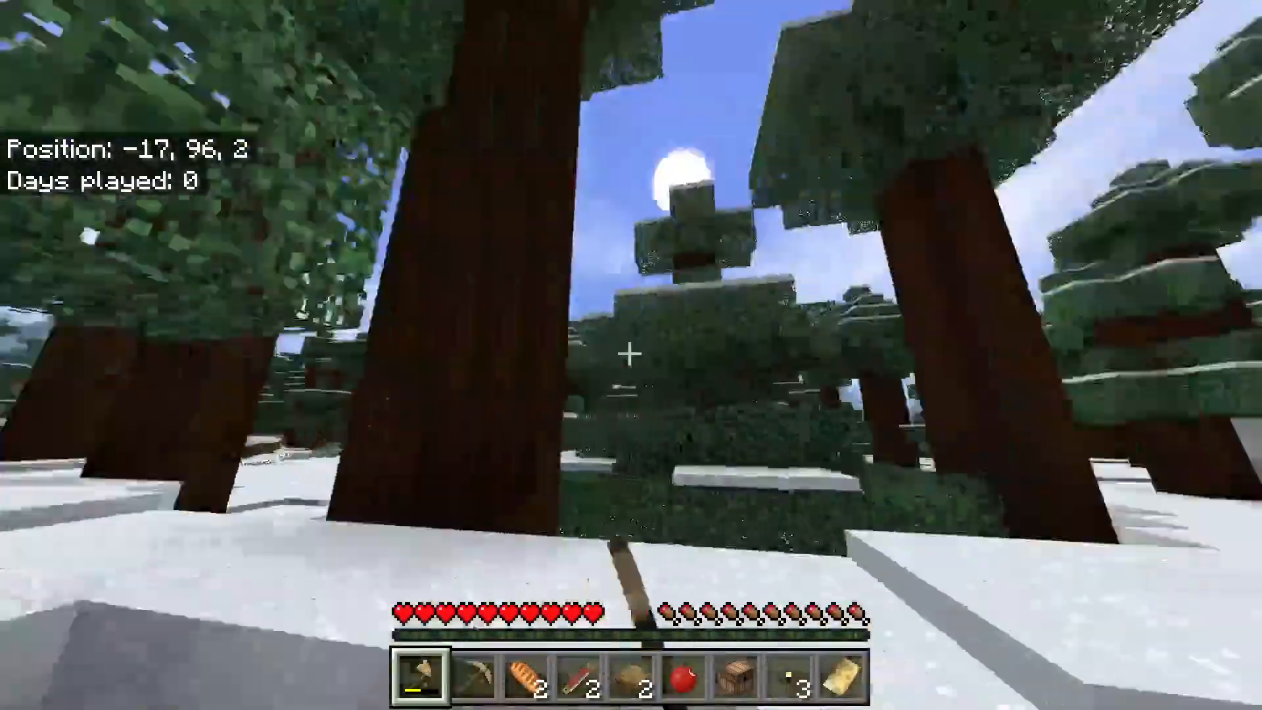
key("w")
left_click_drag(630, 355, 630, 355)
key("e")
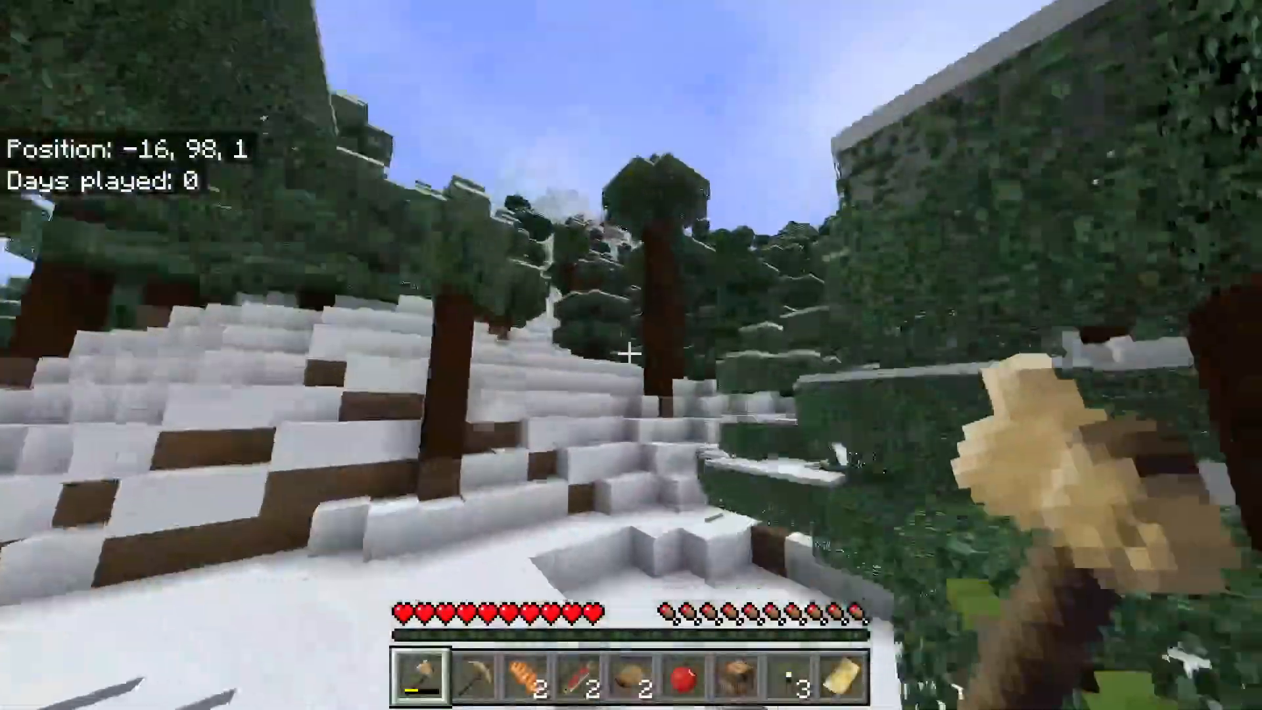
Return to the felled trees, pick up the dropped spruce sapling and check the collected items in the inventory.
key("w")
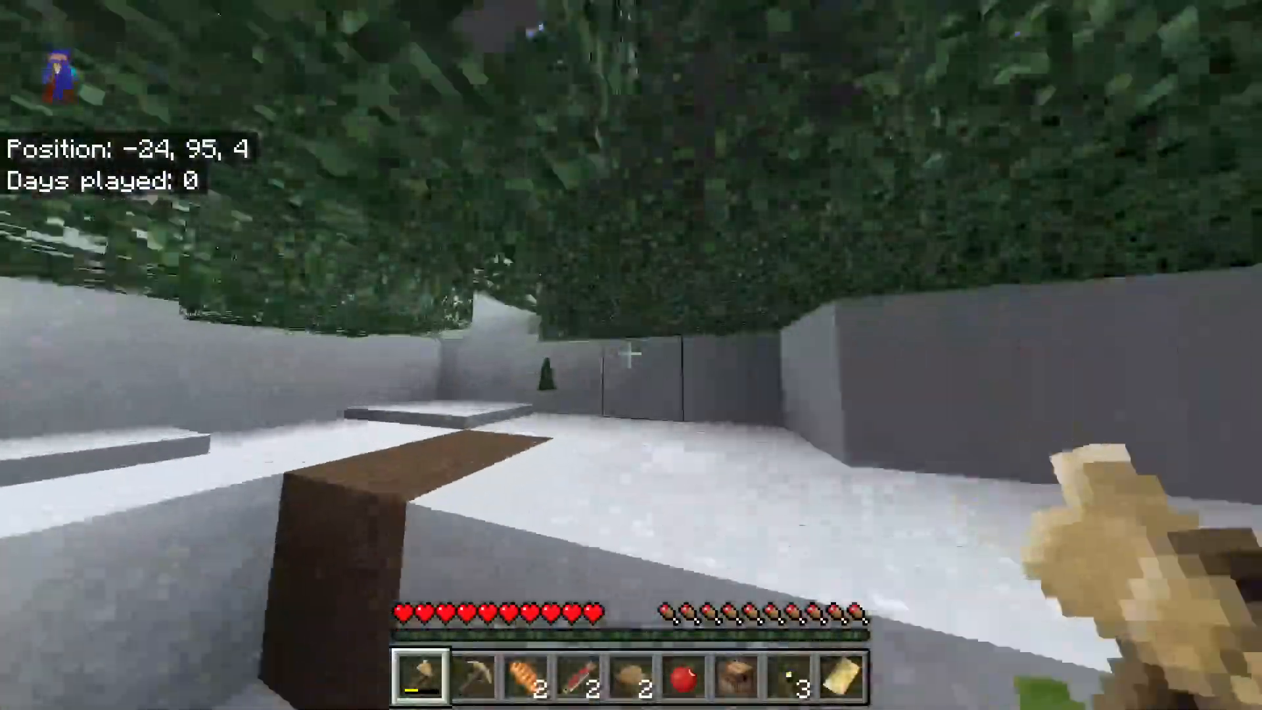
key("w")
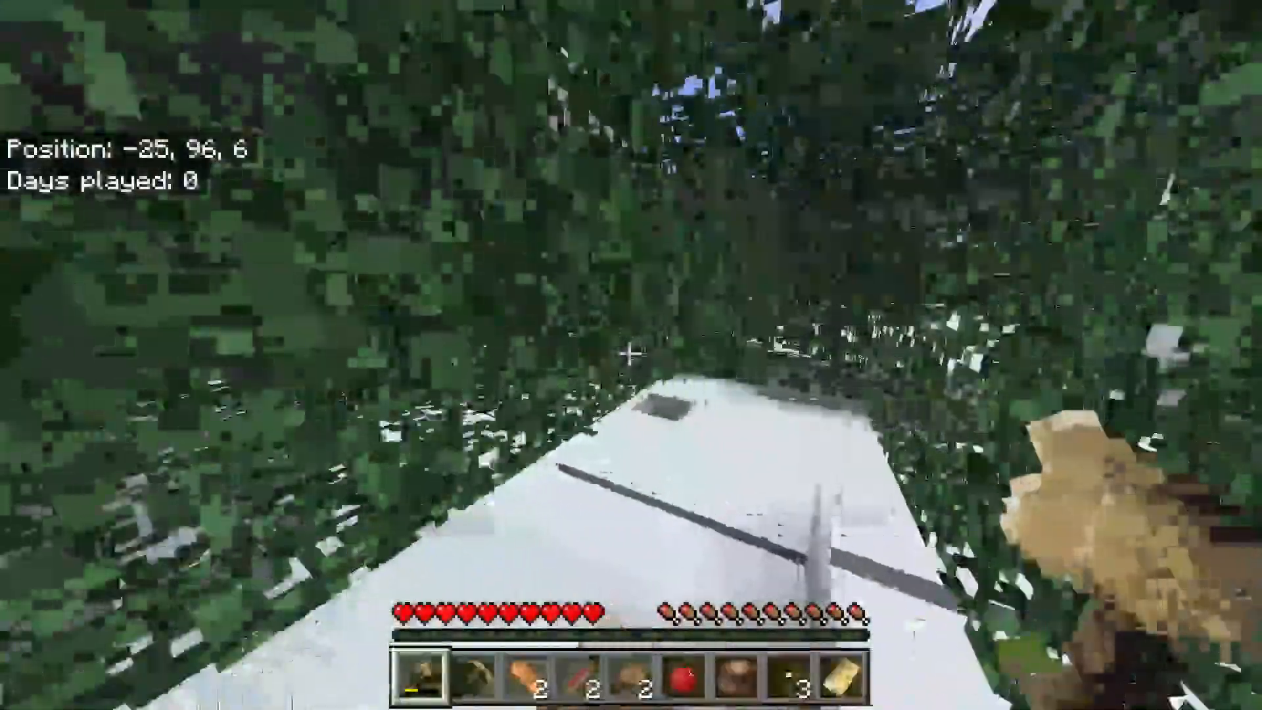
key("e")
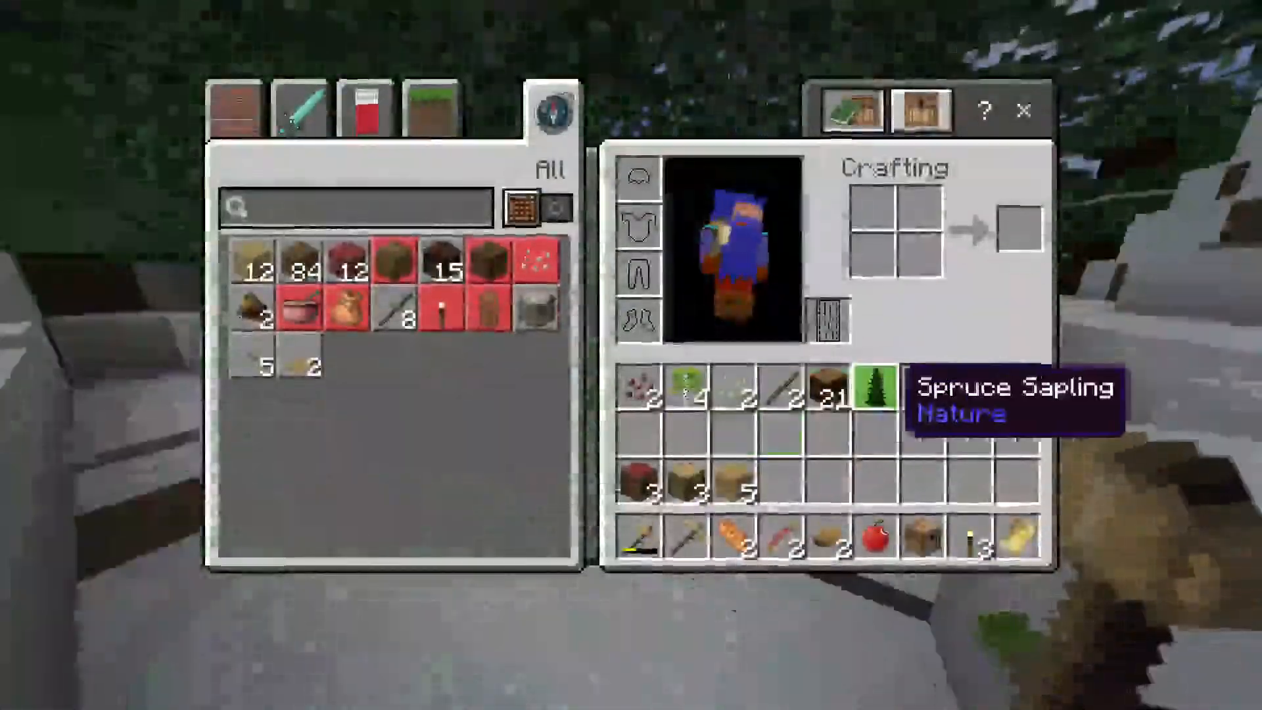
key("e")
Travel east through the snowy spruce forest with the wooden pickaxe equipped, passing the flowers towards the grassy clearing.
key("w")
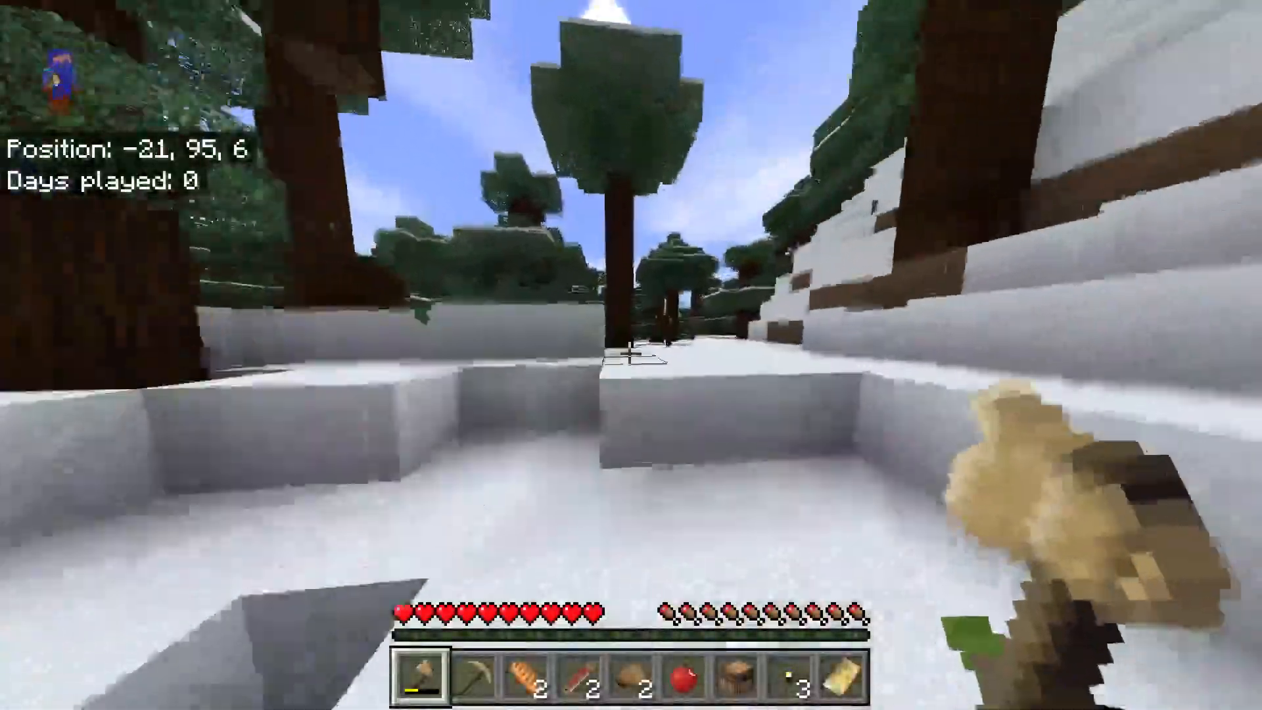
key("w")
key("2")
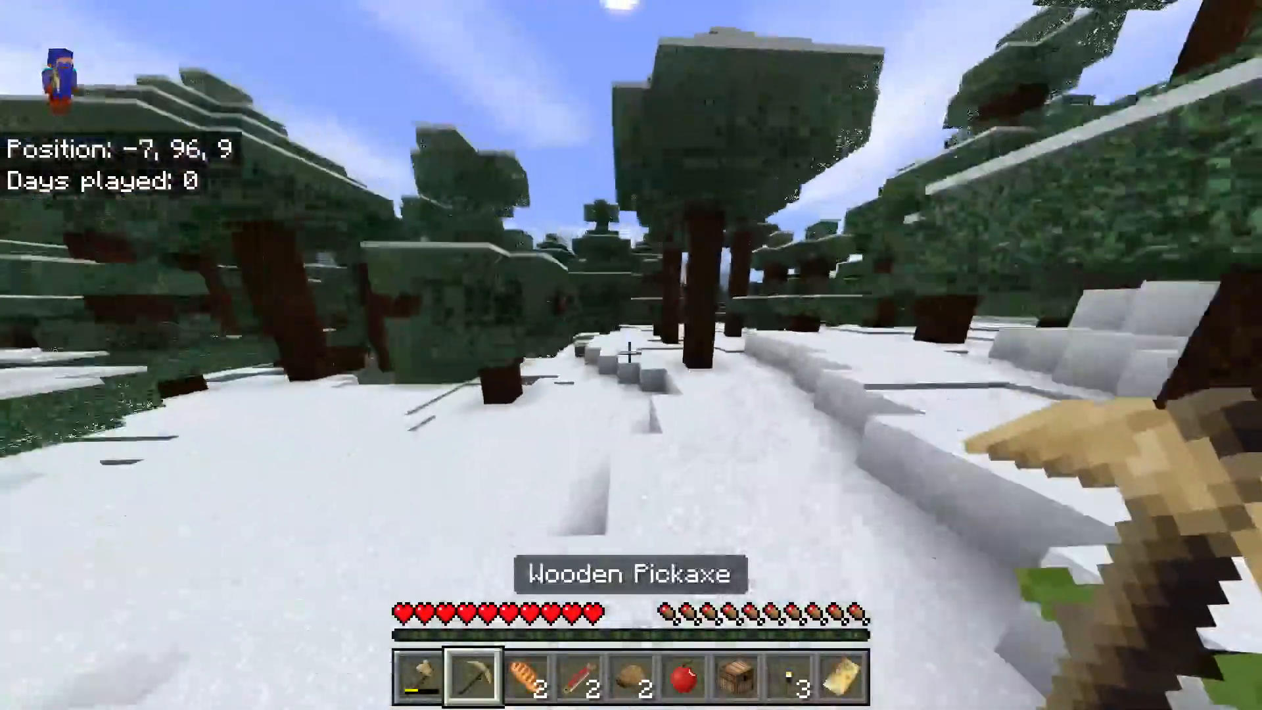
key("w")
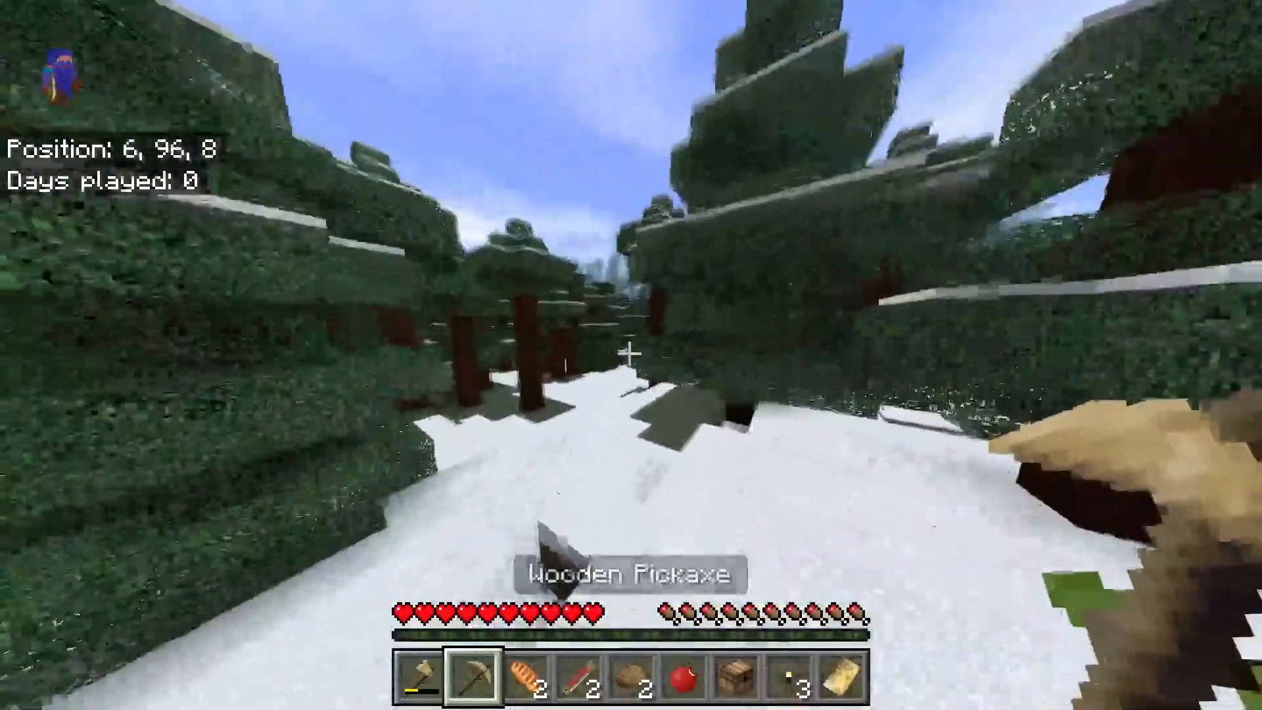
key("w")
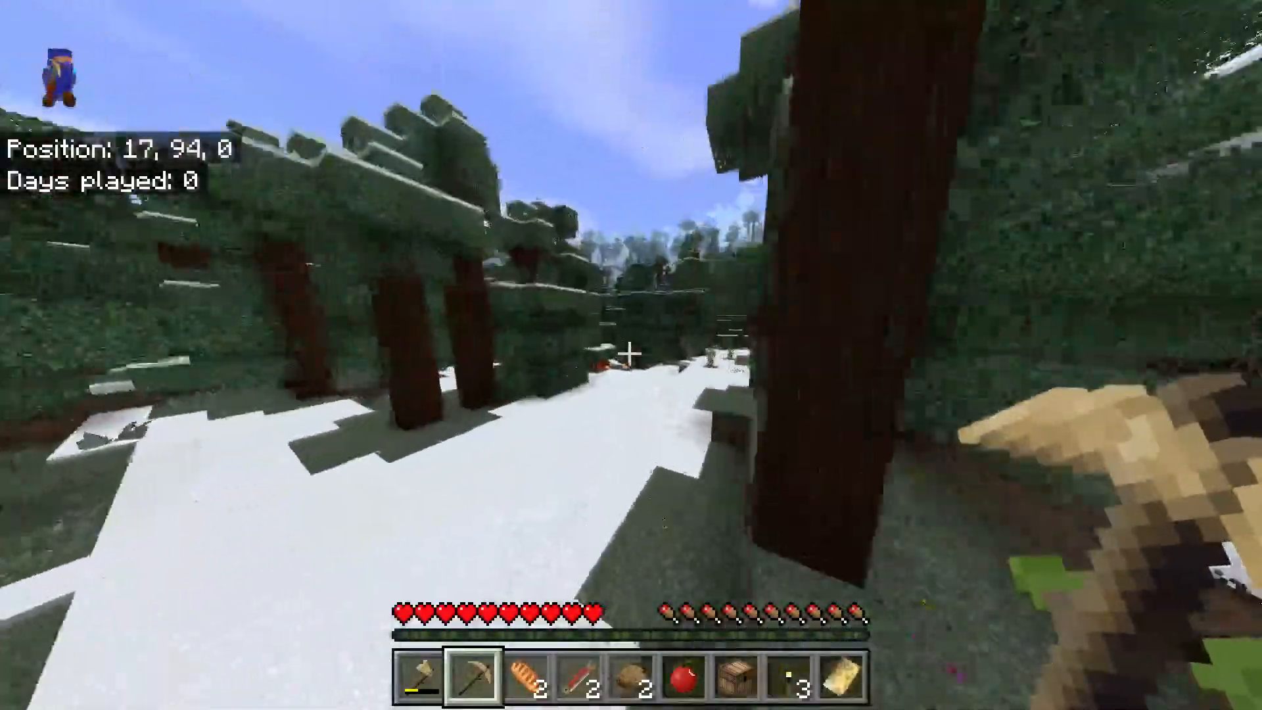
key("w")
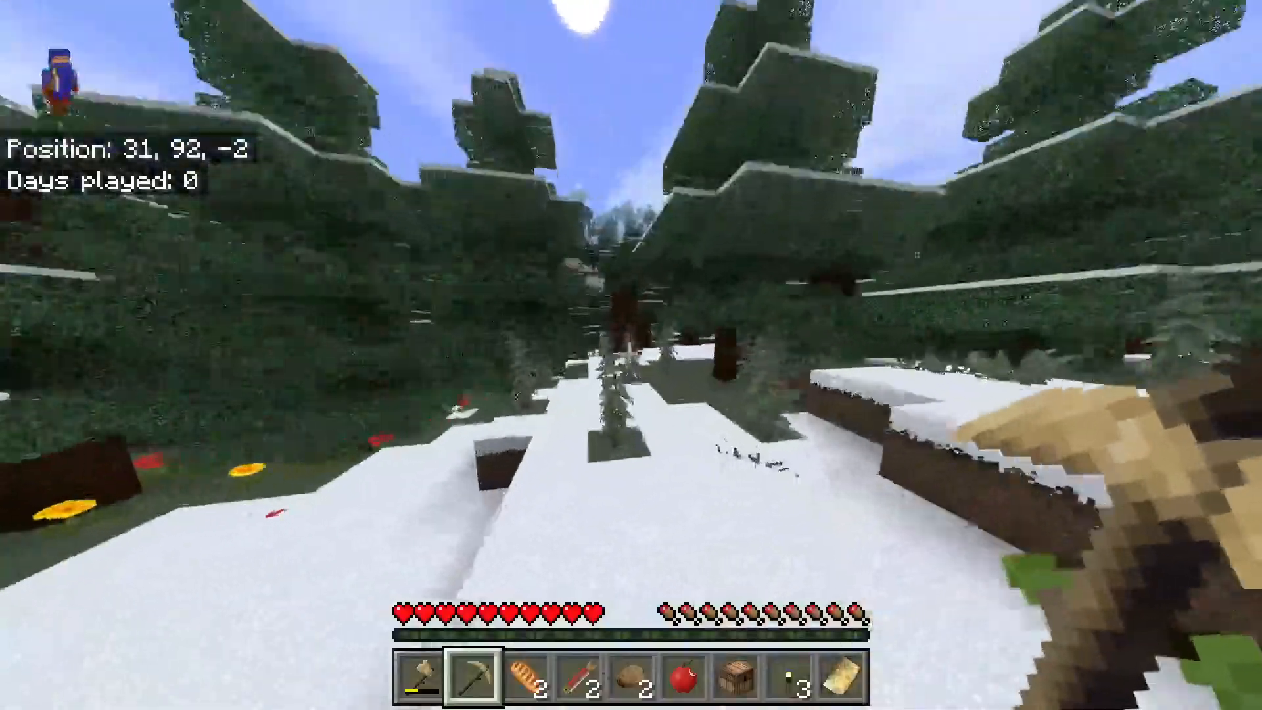
key("w")
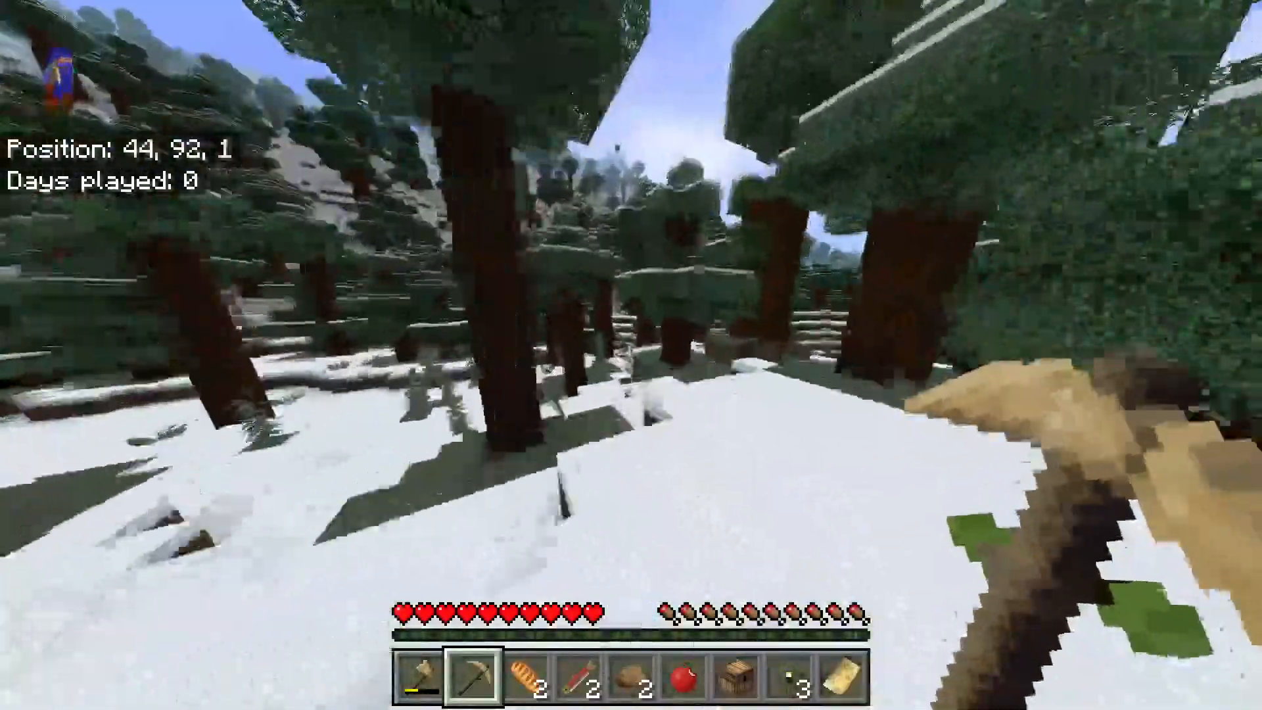
key("w")
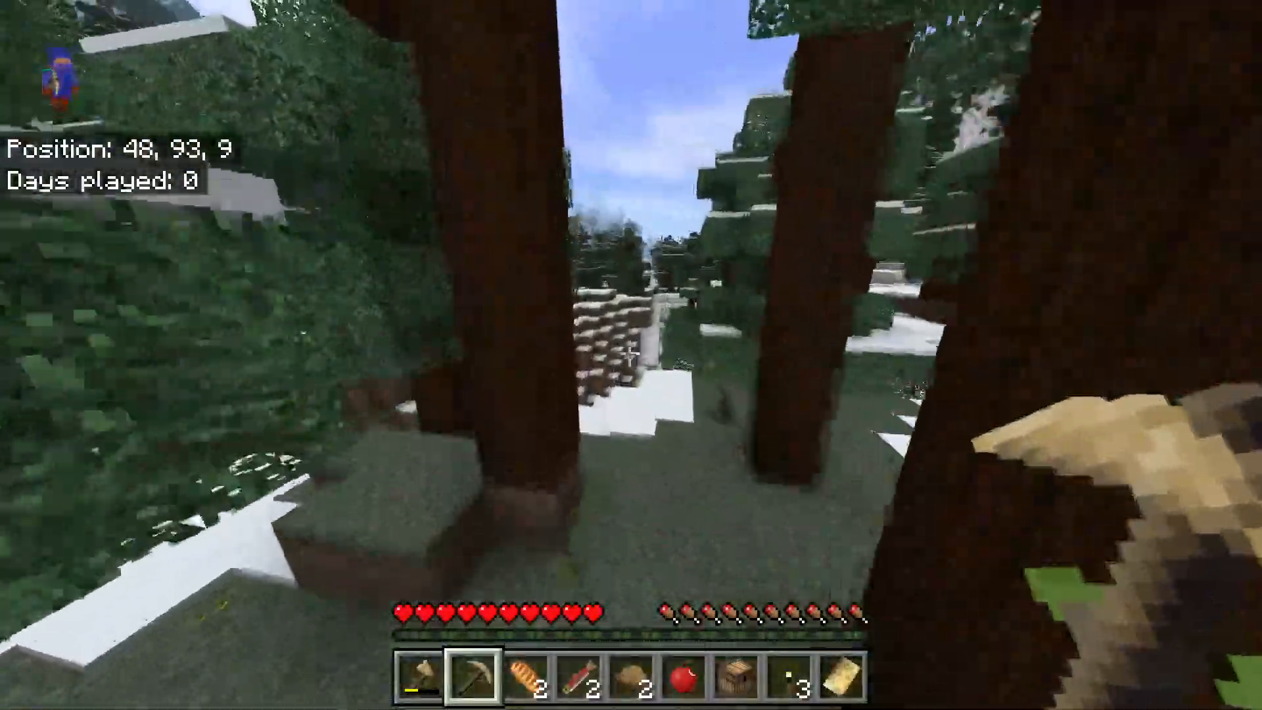
Push on east between the dense spruces and descend the snowy slope to the edge of the water pool.
key("w")
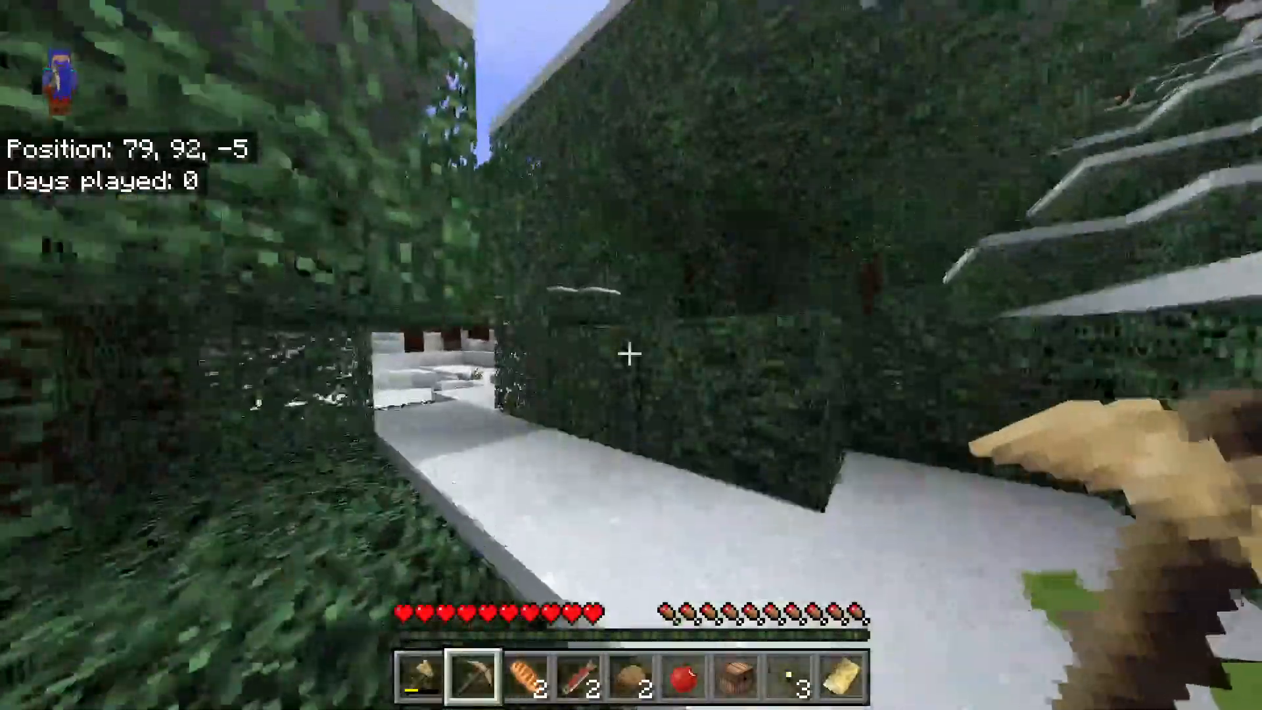
key("w")
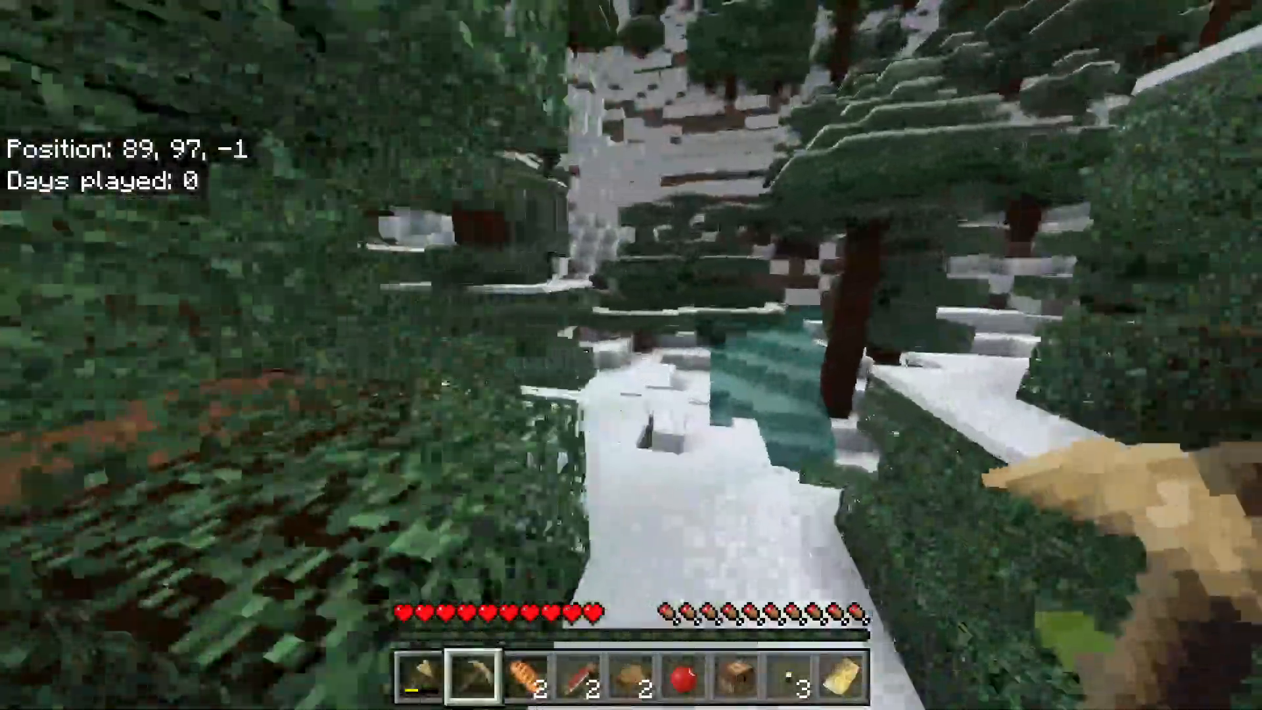
key("w")
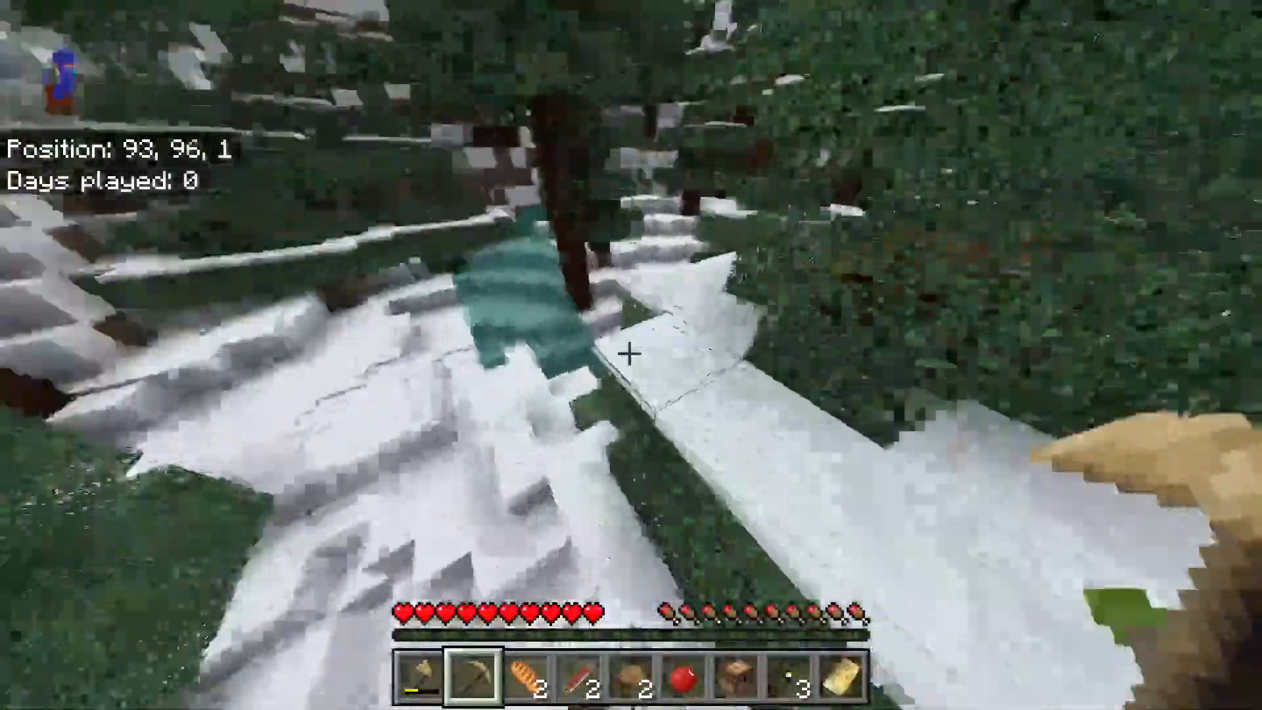
key("w")
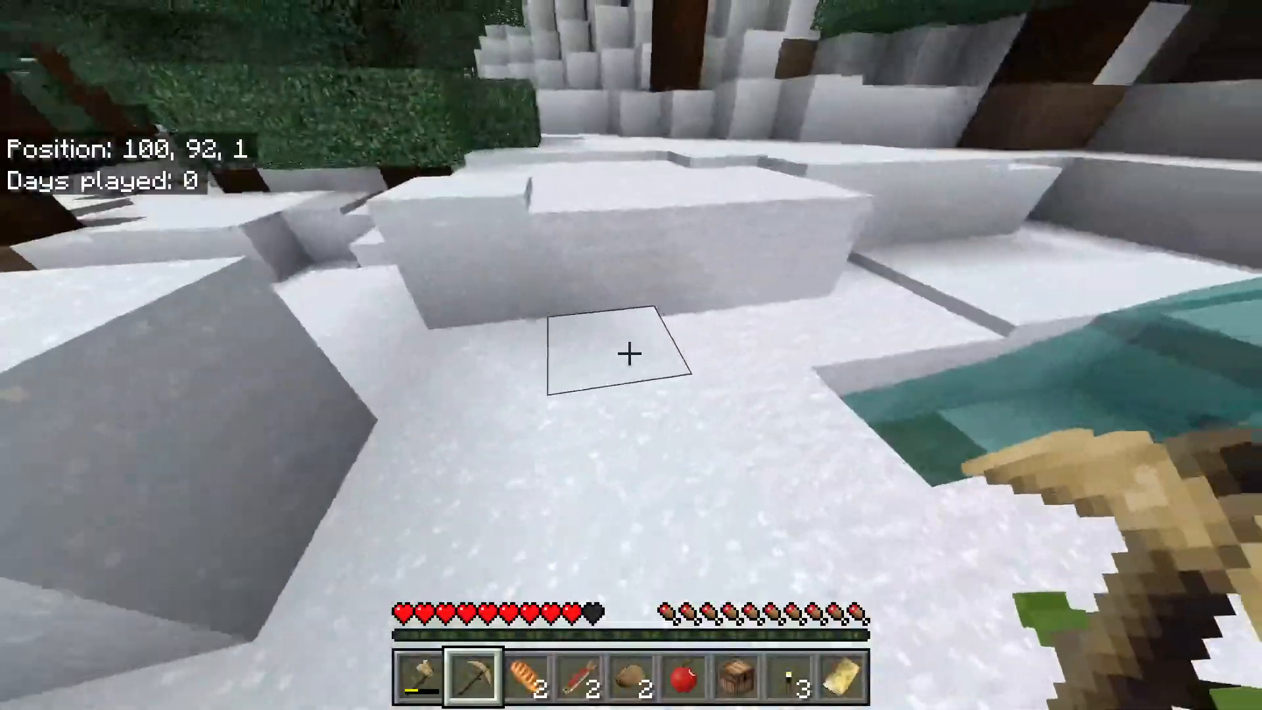
Cross the water pool and climb out southeast onto the snowy bank beside the dirt wall.
key("w")
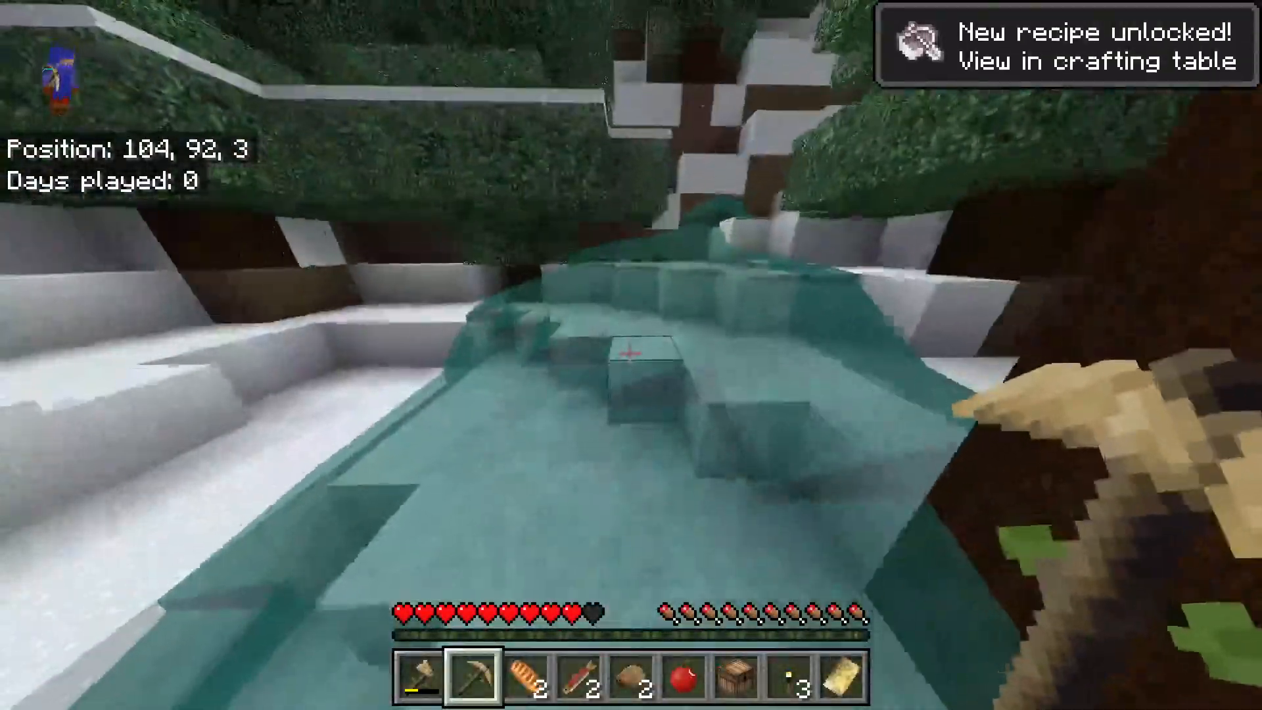
key("w")
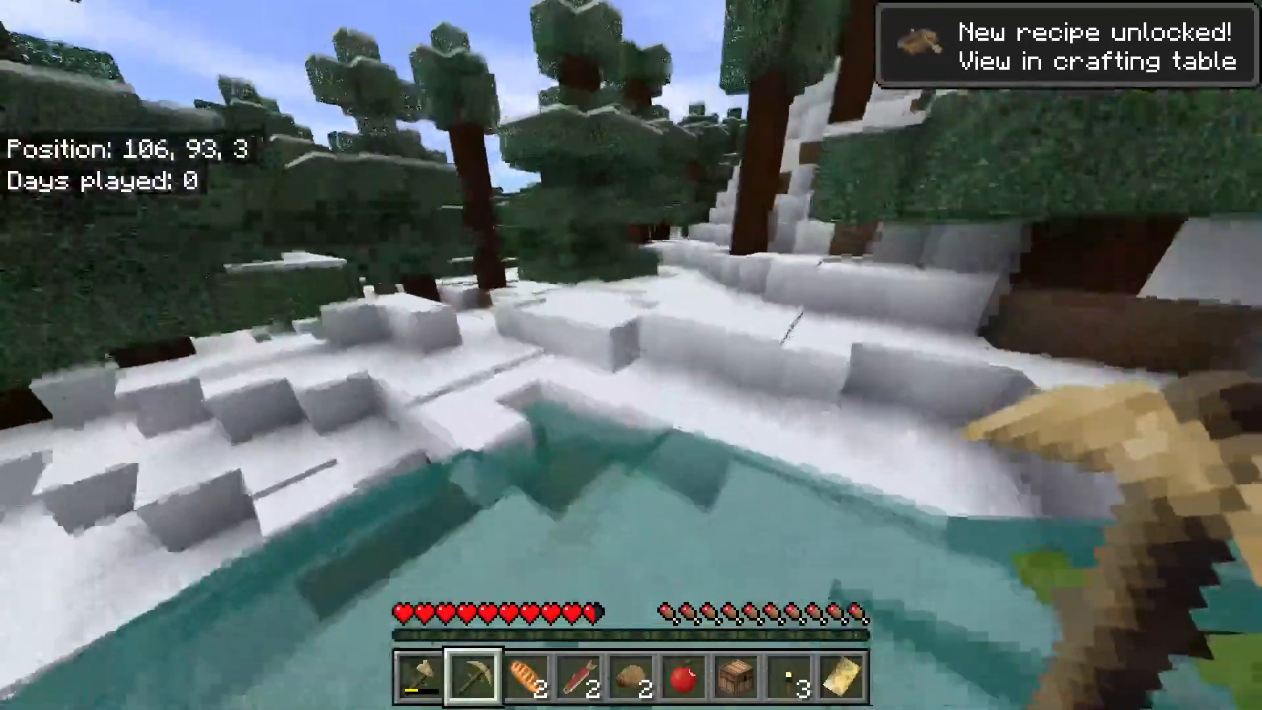
key("w")
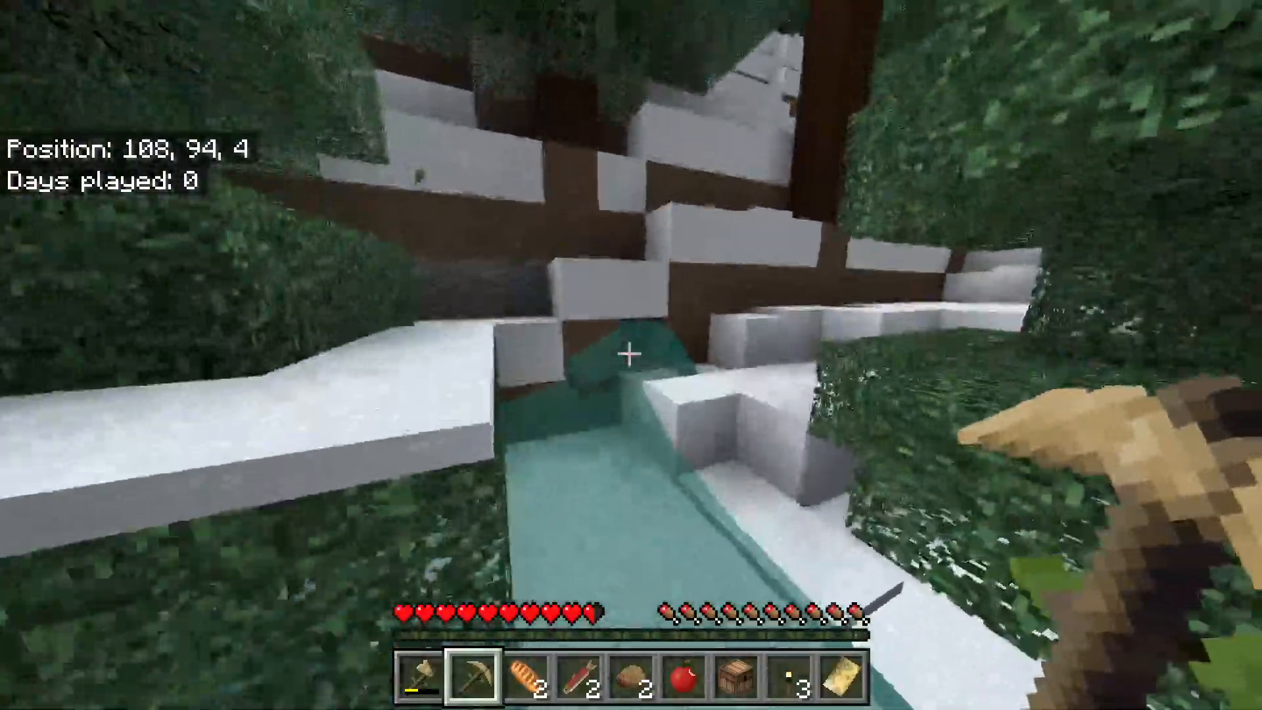
key("w")
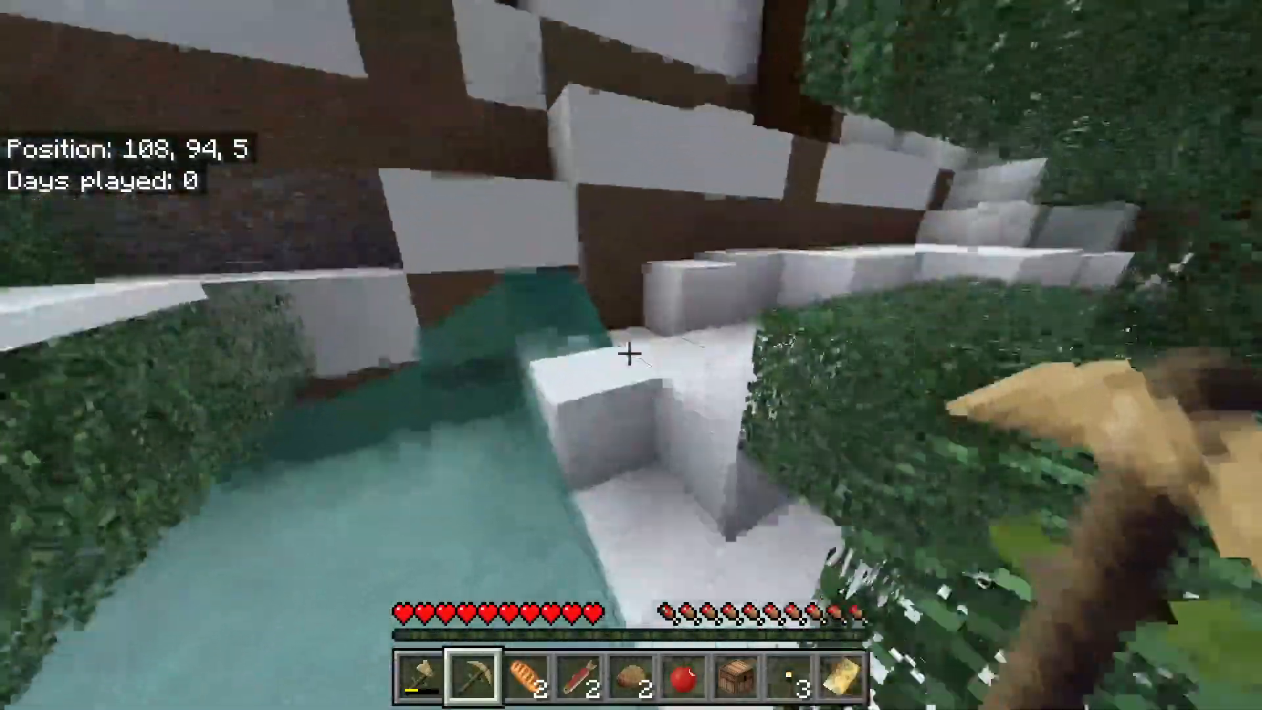
key("w")
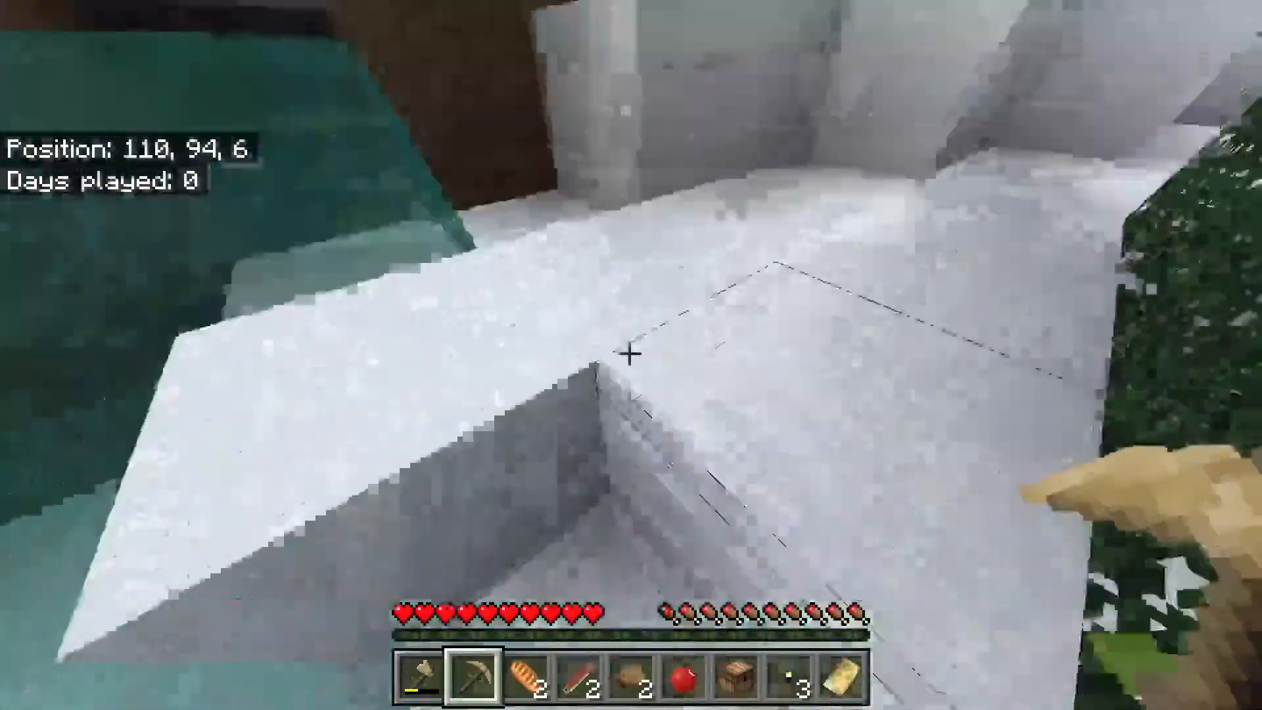
key("w")
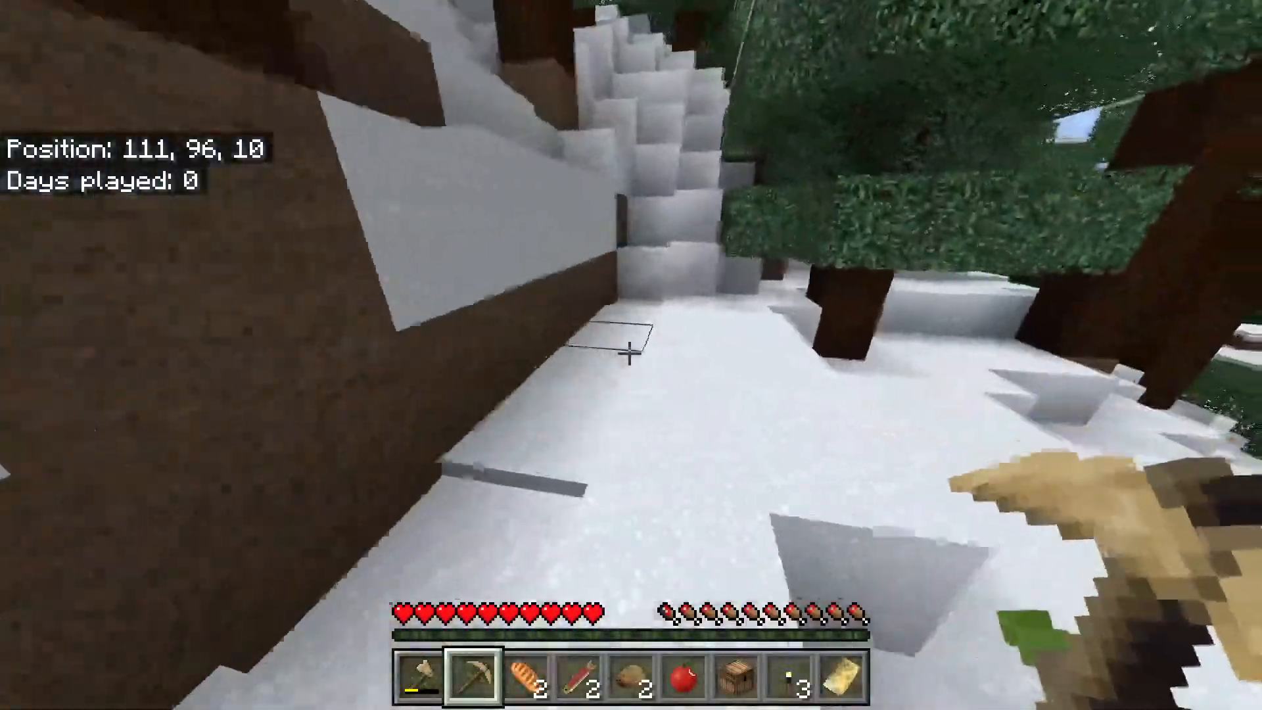
Climb the snow steps south to the spruce trunk and dig out the snow at its base with the wooden pickaxe.
key("w")
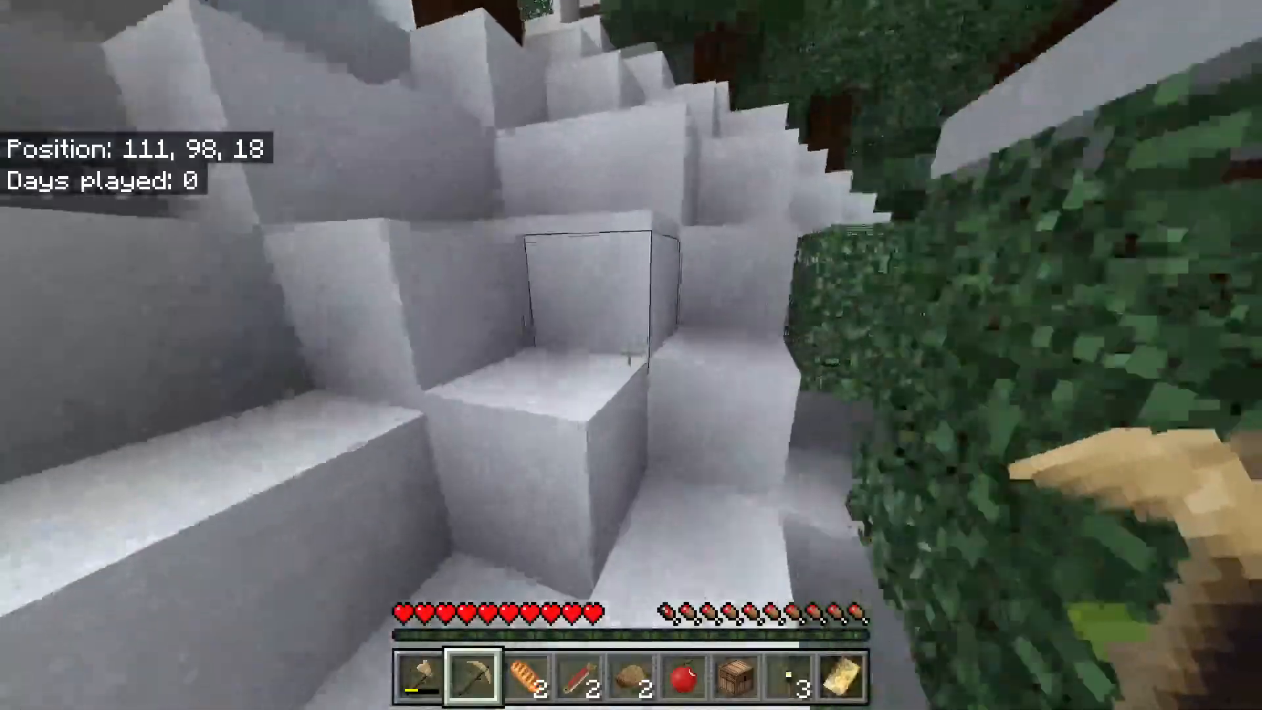
key("w")
key("w")
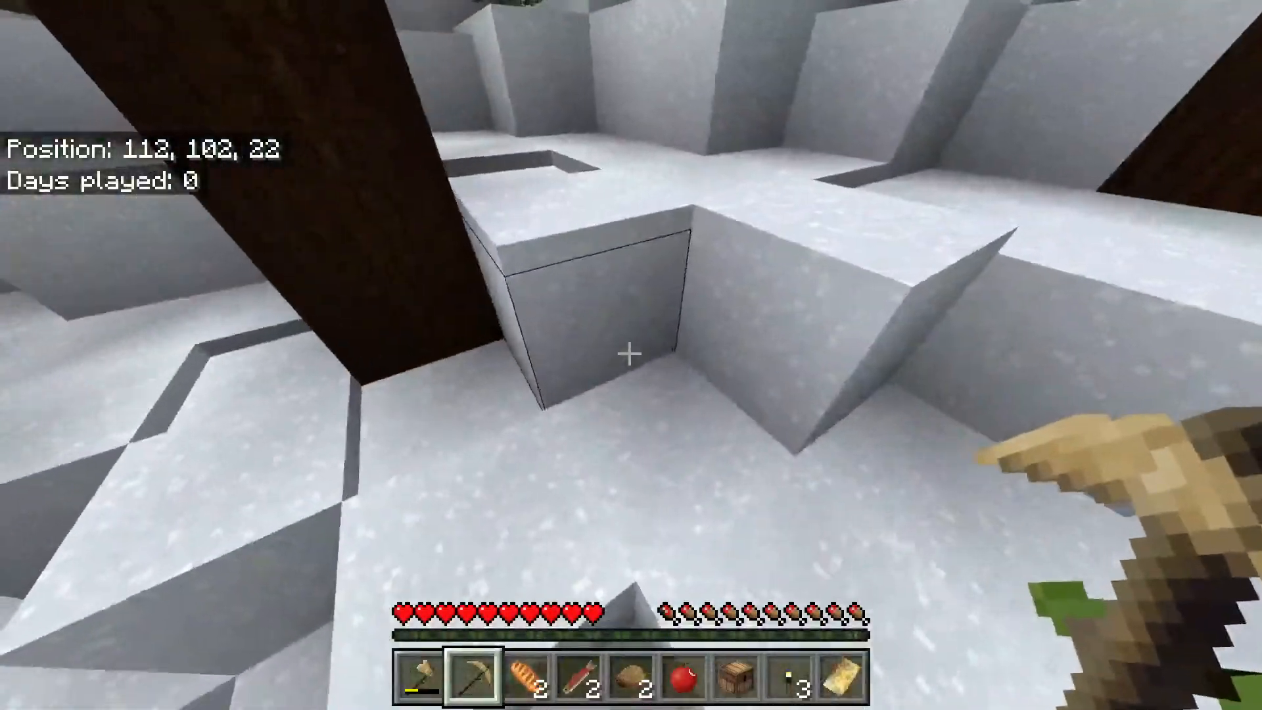
left_click(631, 355)
left_click(631, 355)
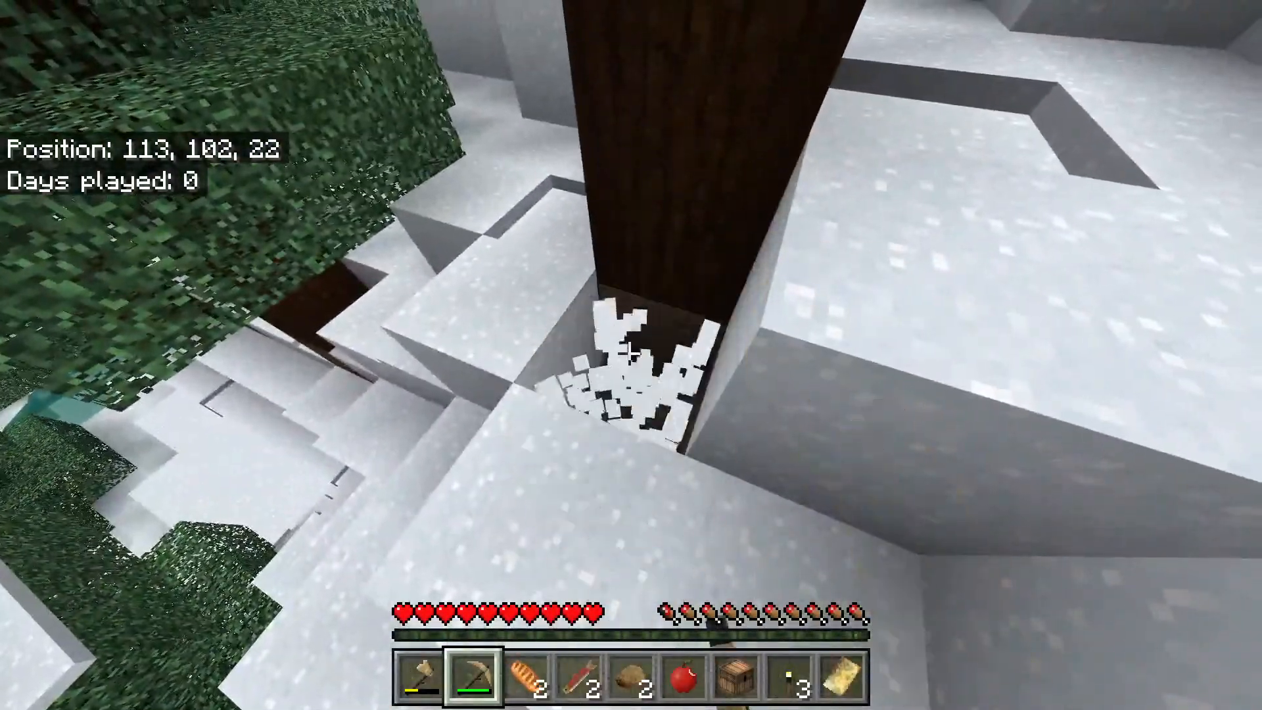
Climb southeast past the spruces onto the level snowy ledge and equip the bread.
key("w")
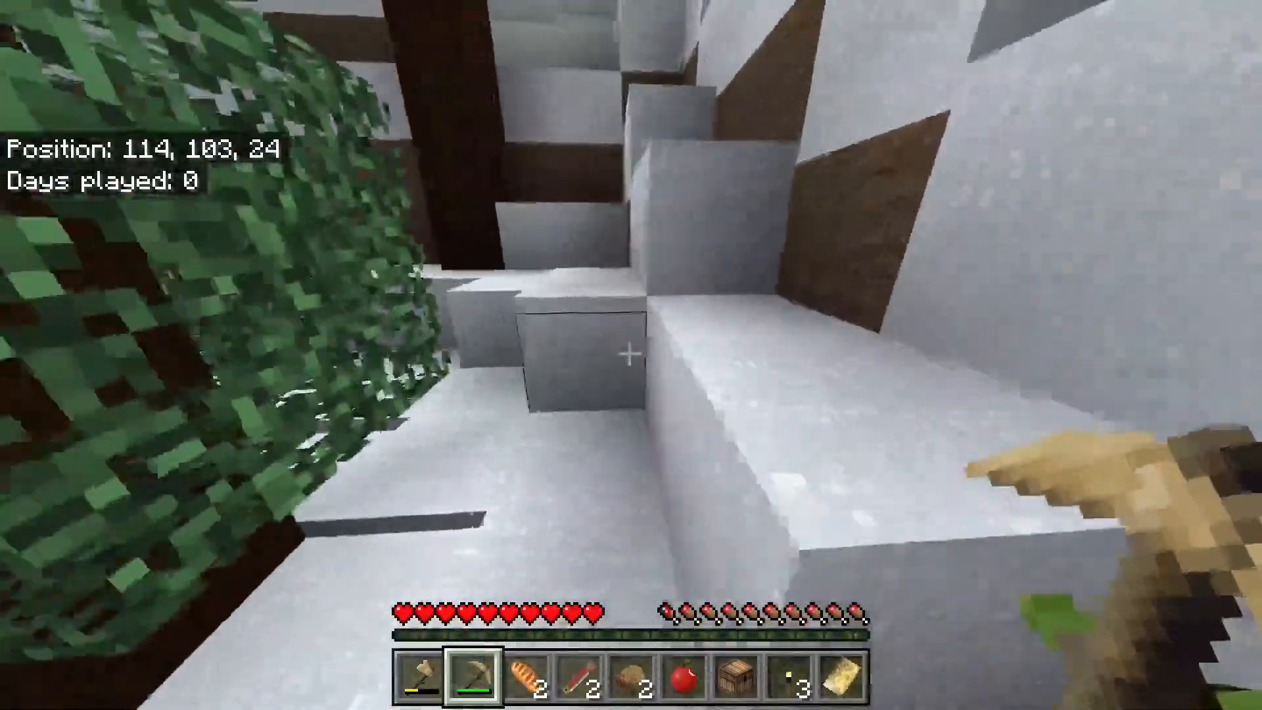
key("w")
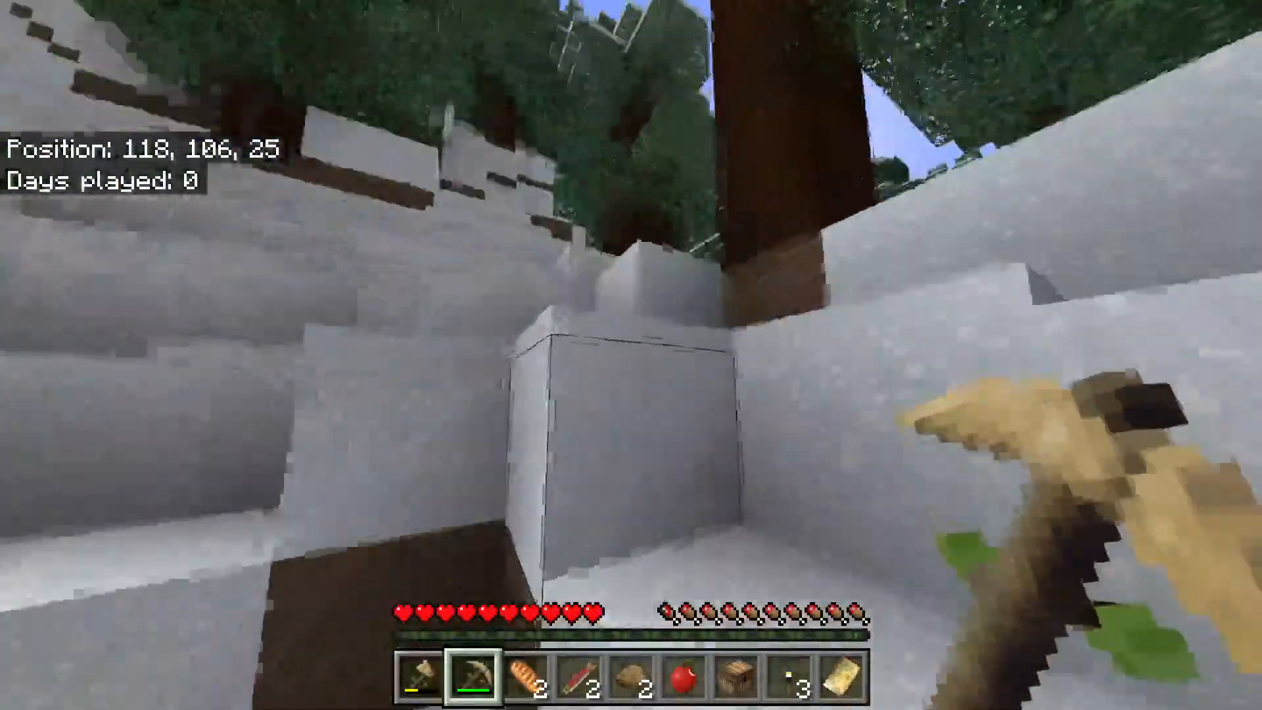
key("w")
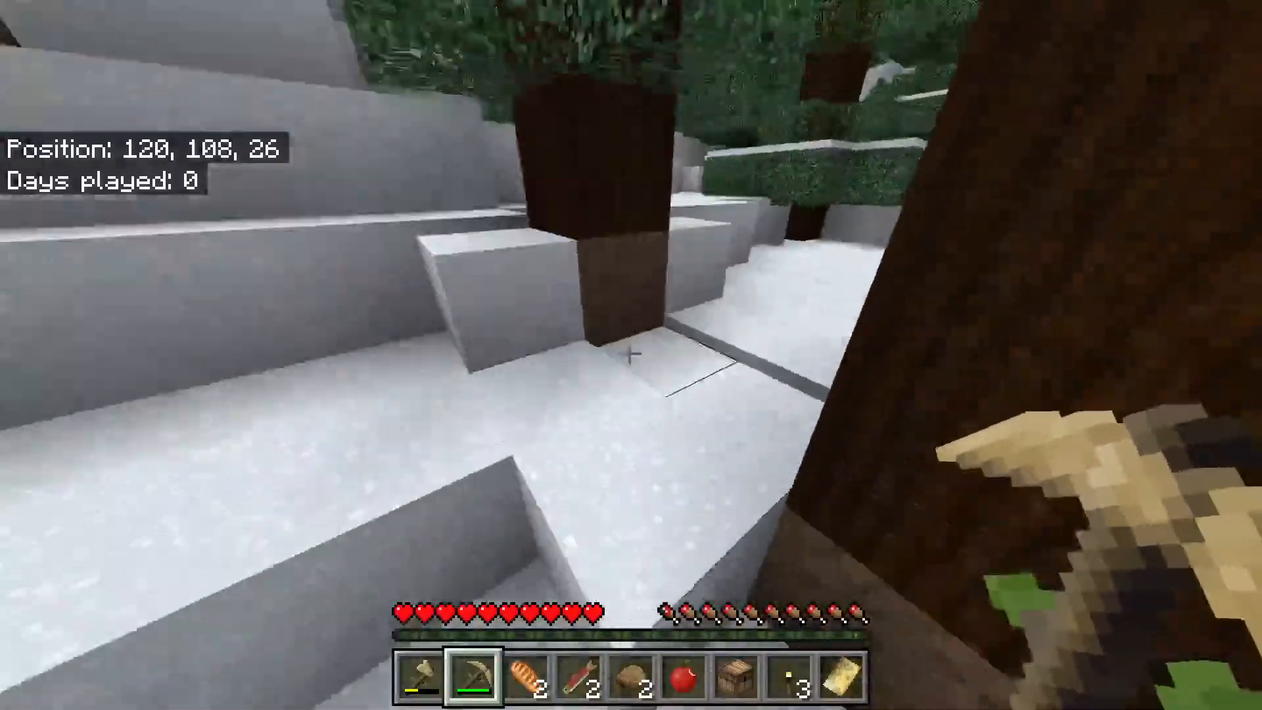
key("w")
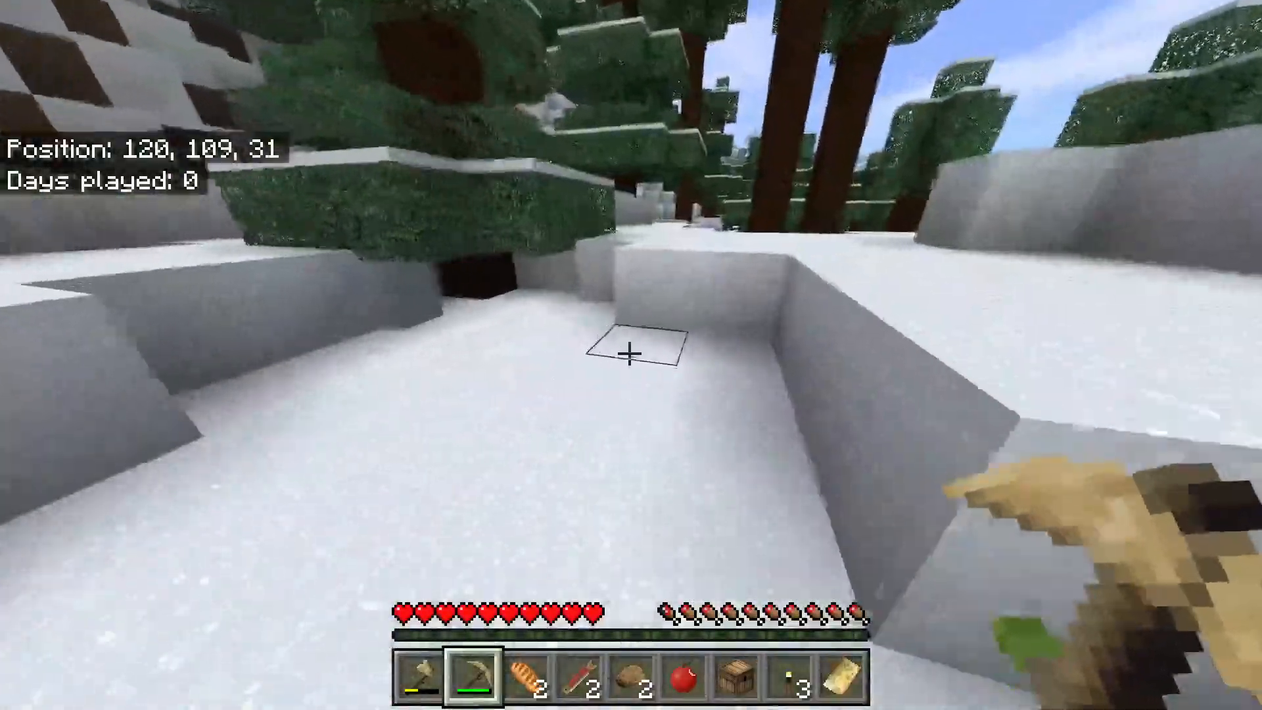
key("w")
key("3")
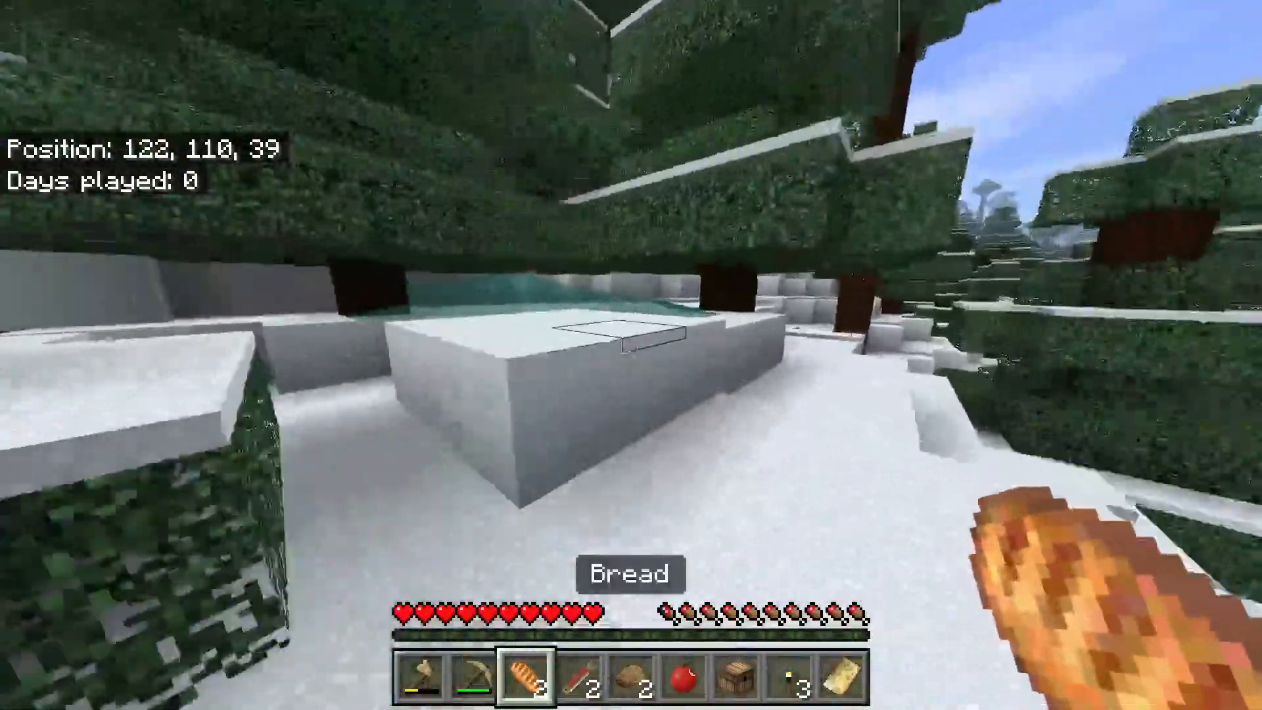
Follow the ledge south past the small pool and scale the steep snow steps to about height 124.
key("w")
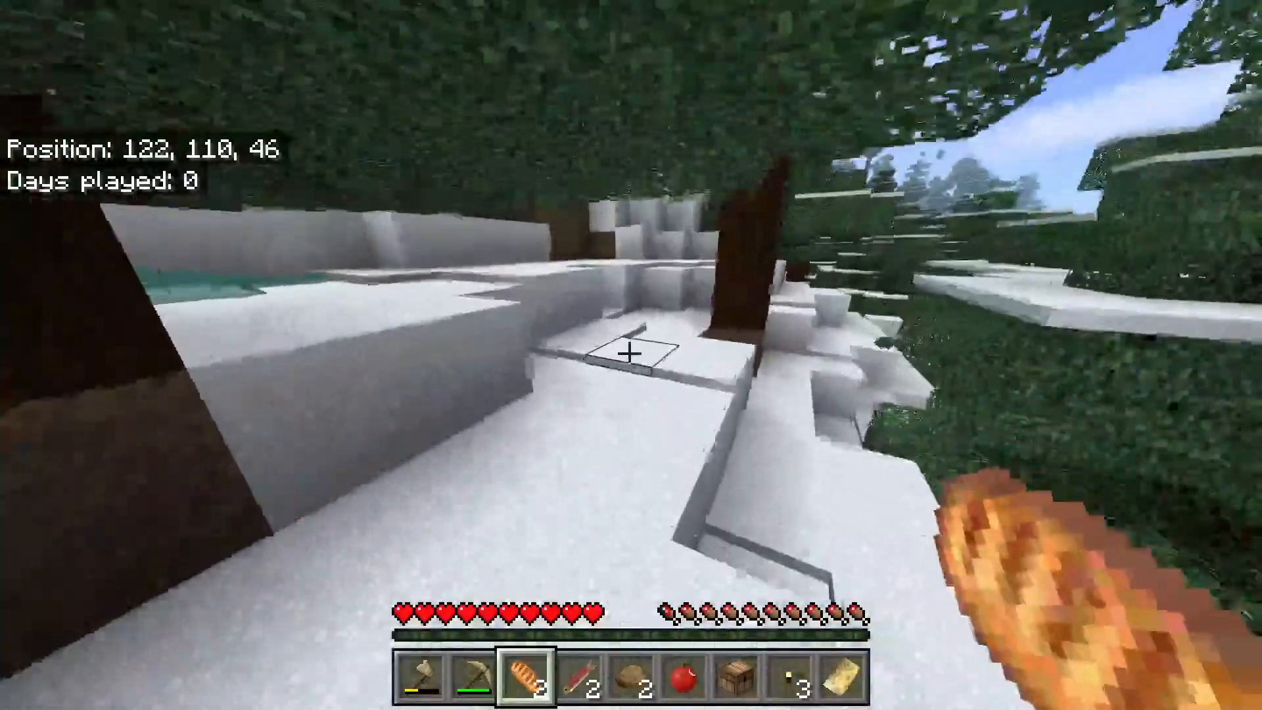
key("w")
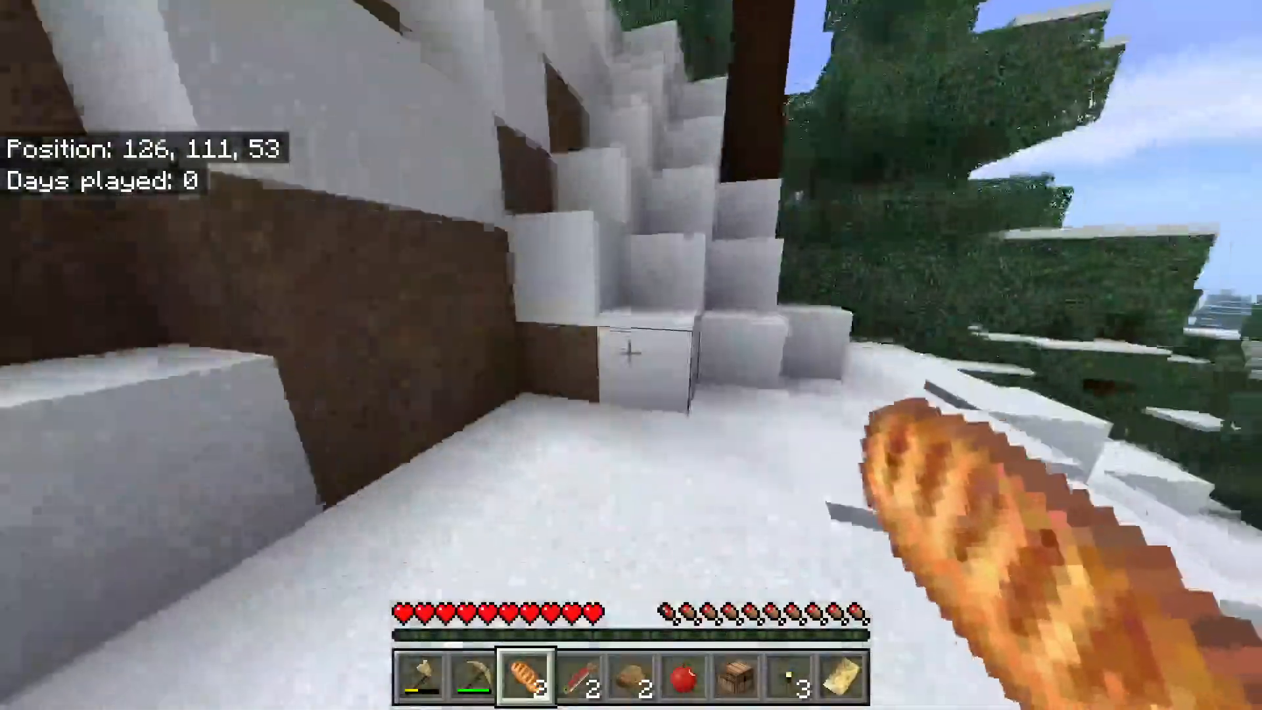
key("w")
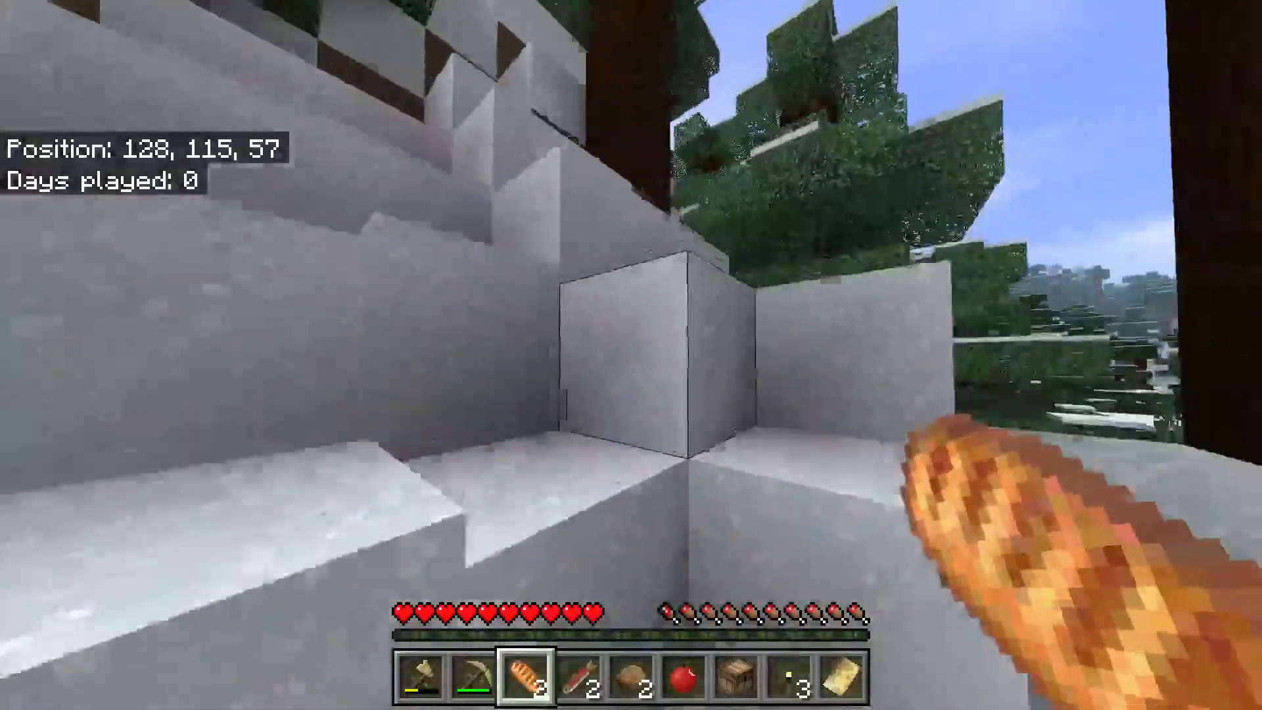
key("w")
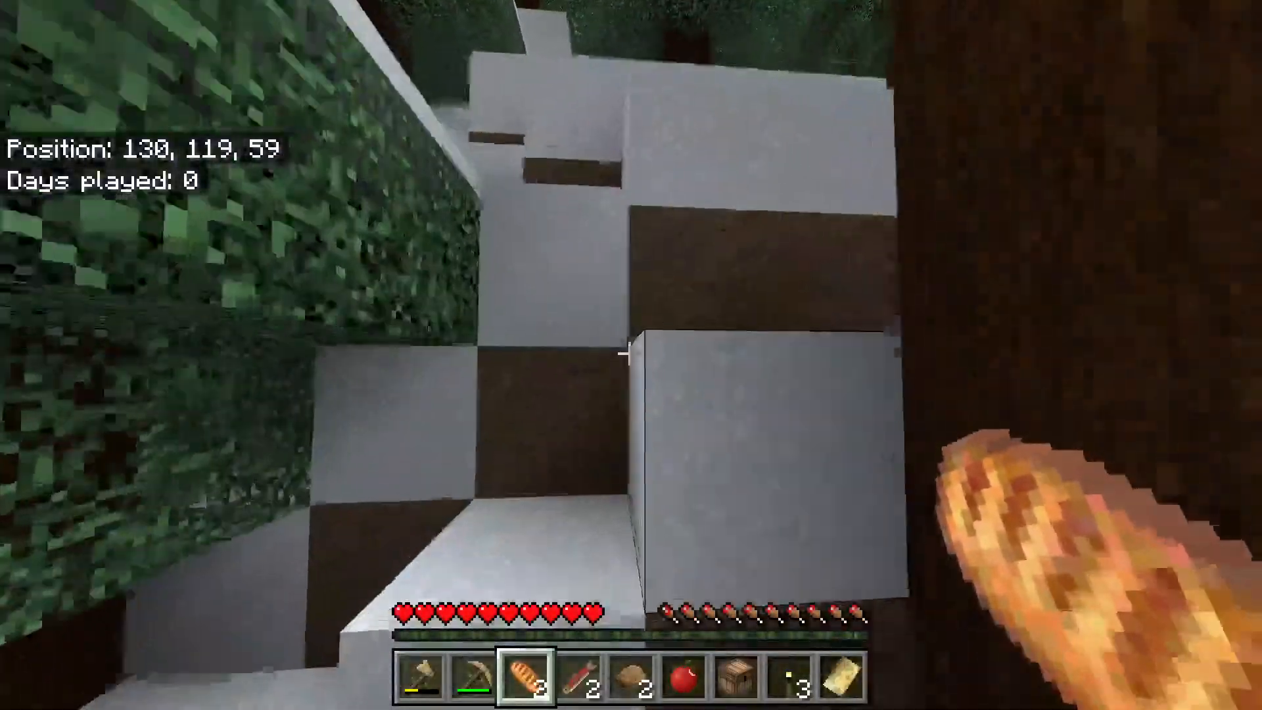
key("w")
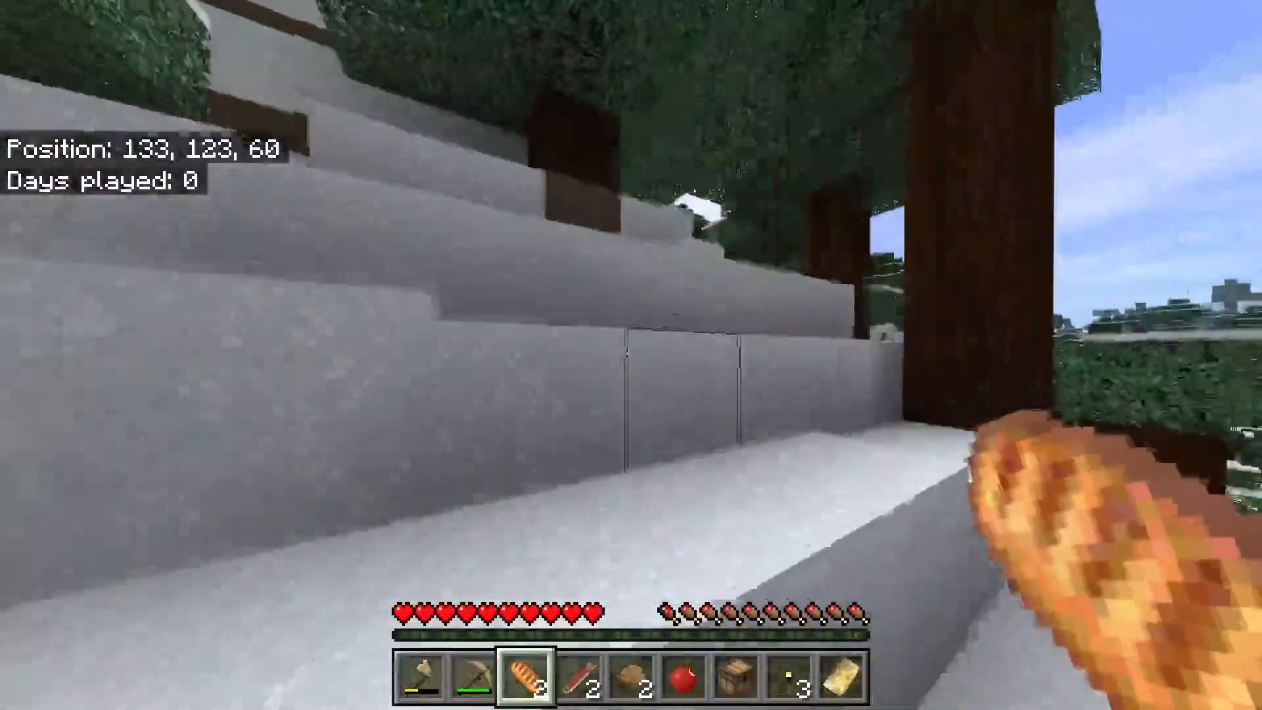
key("w")
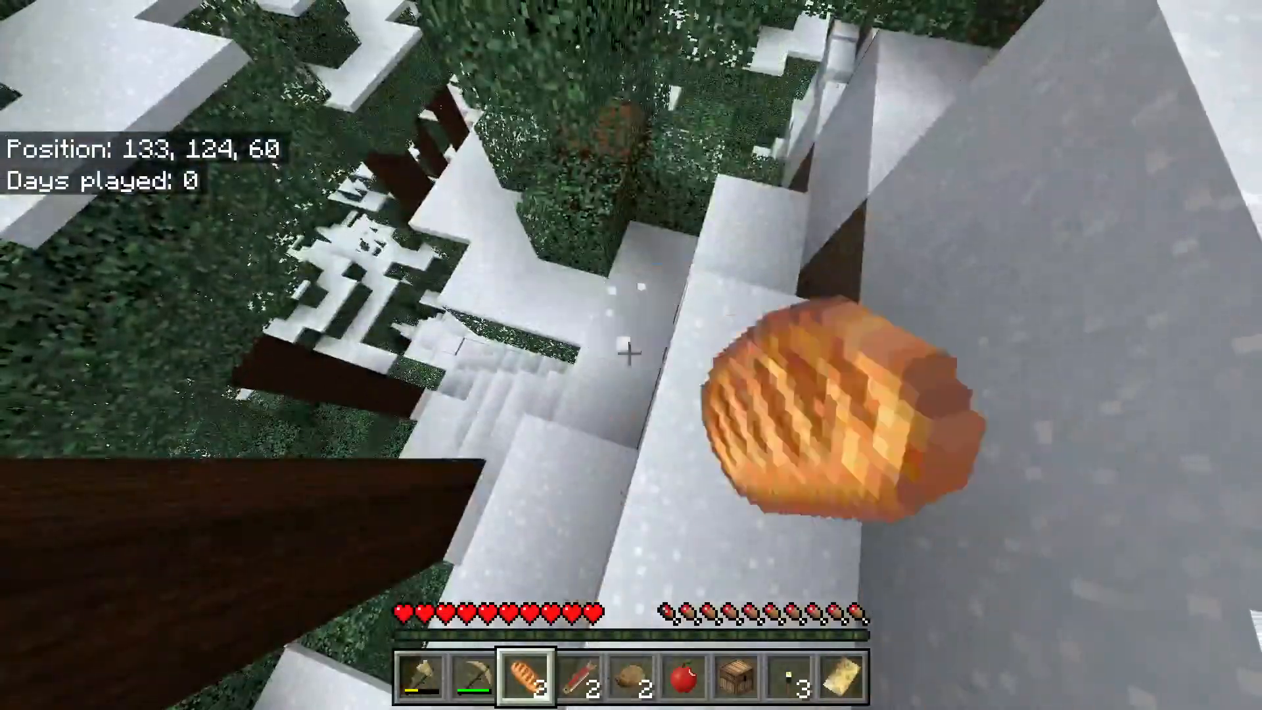
Continue up the mountainside between spruces to the open snowy ridge at about height 135.
key("w")
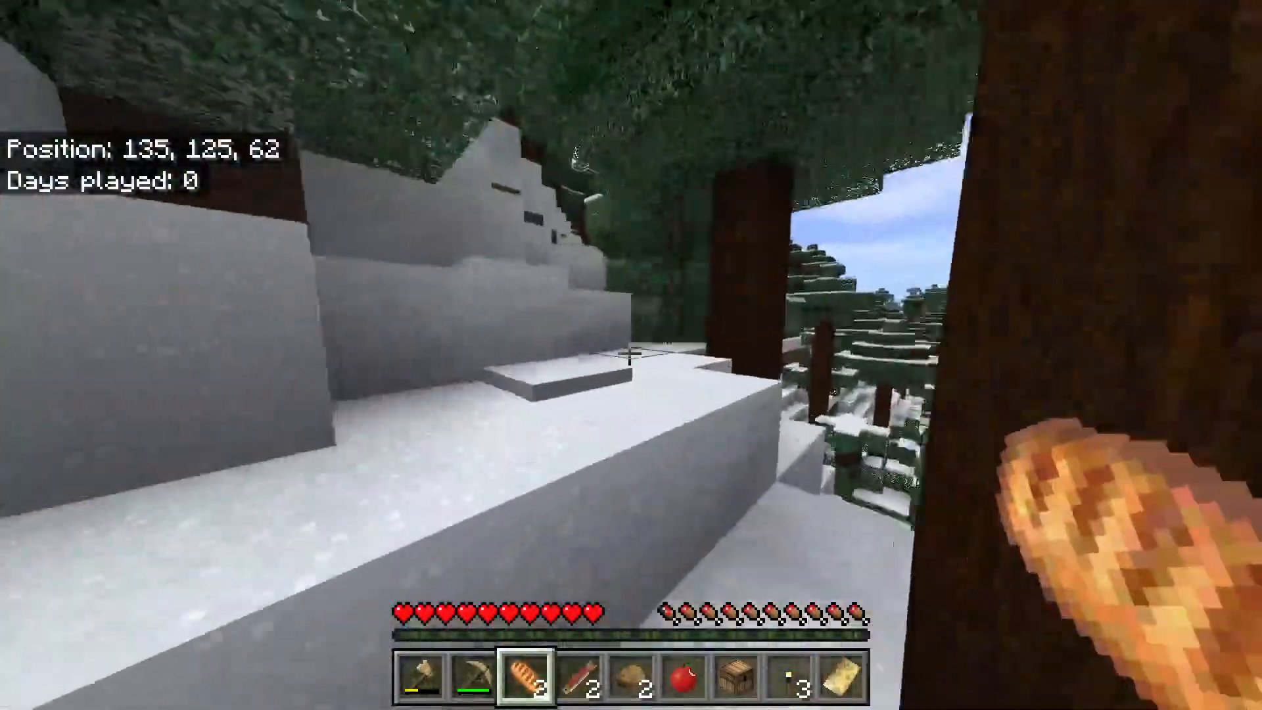
key("w")
key("w")
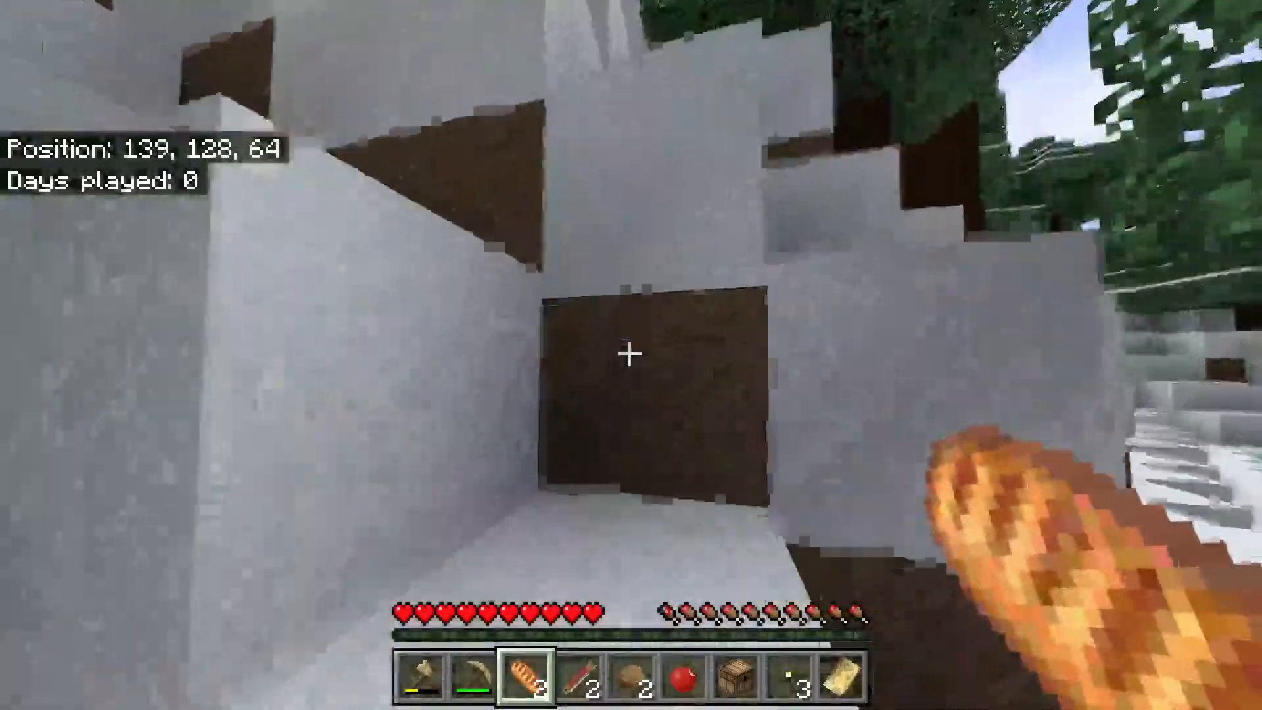
key("w")
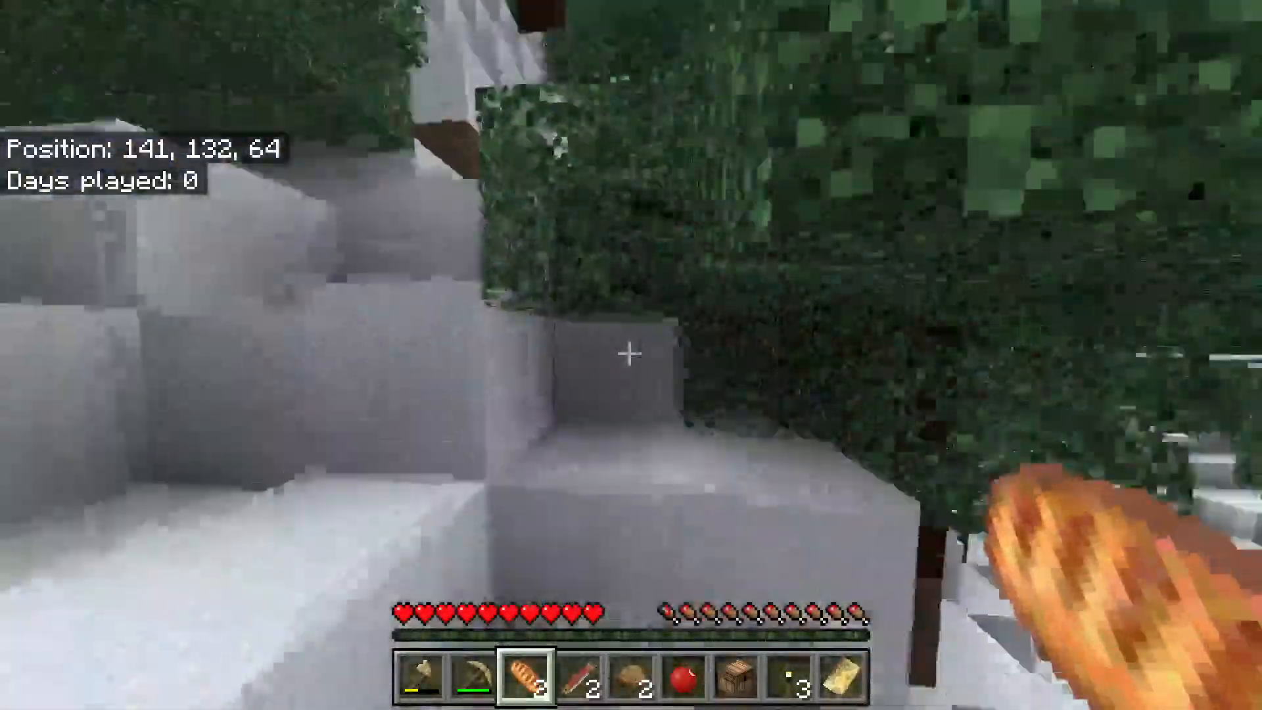
key("w")
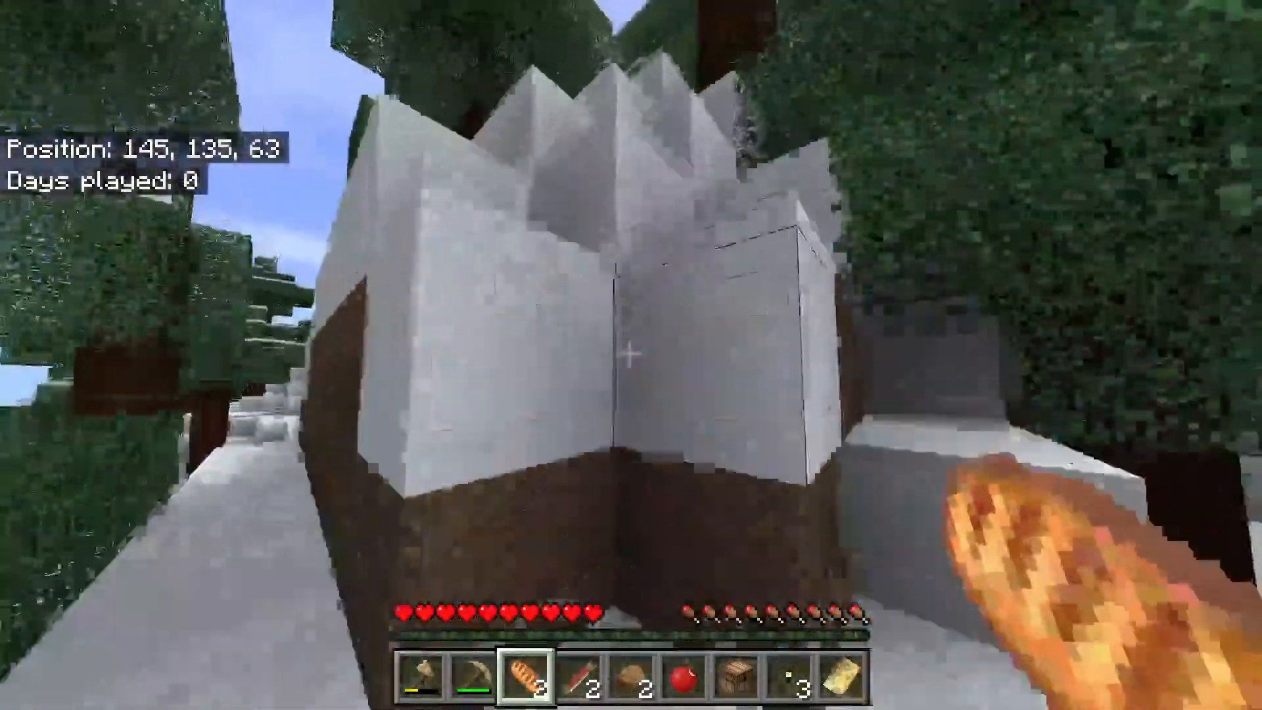
key("w")
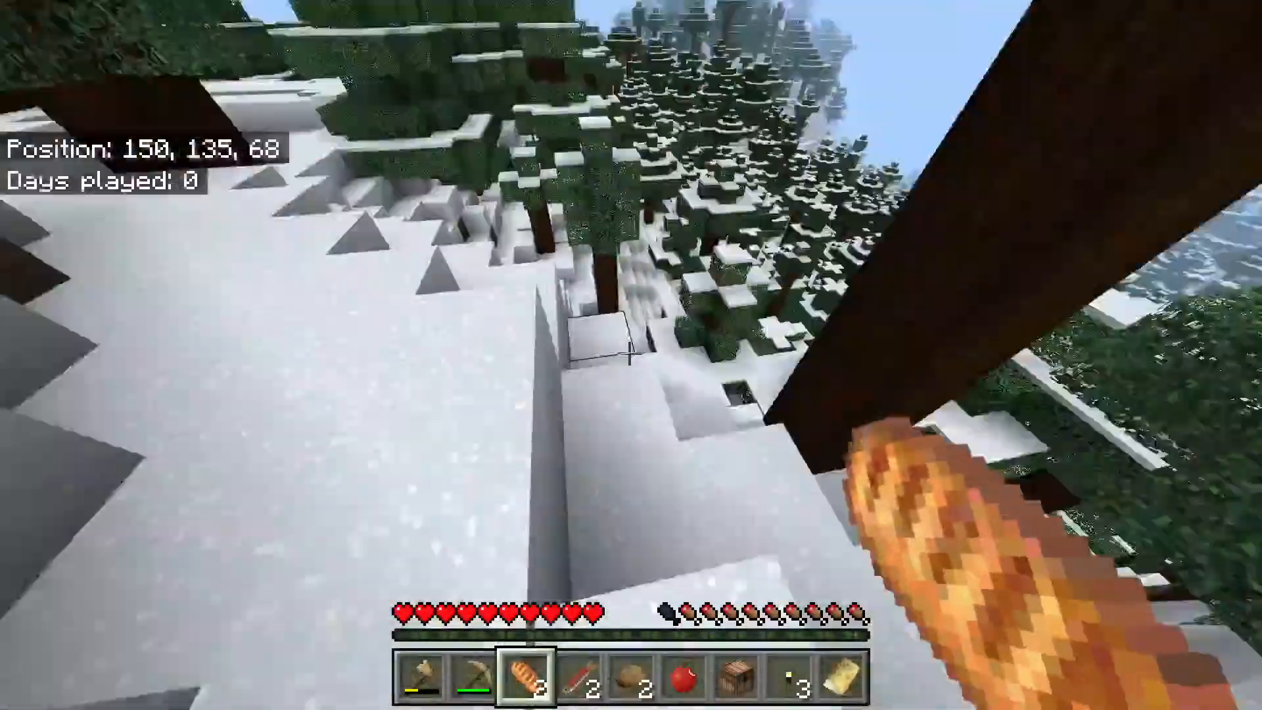
Cross the snowy high ground southeast beneath the spruces to about position 182, 136, 103.
key("w")
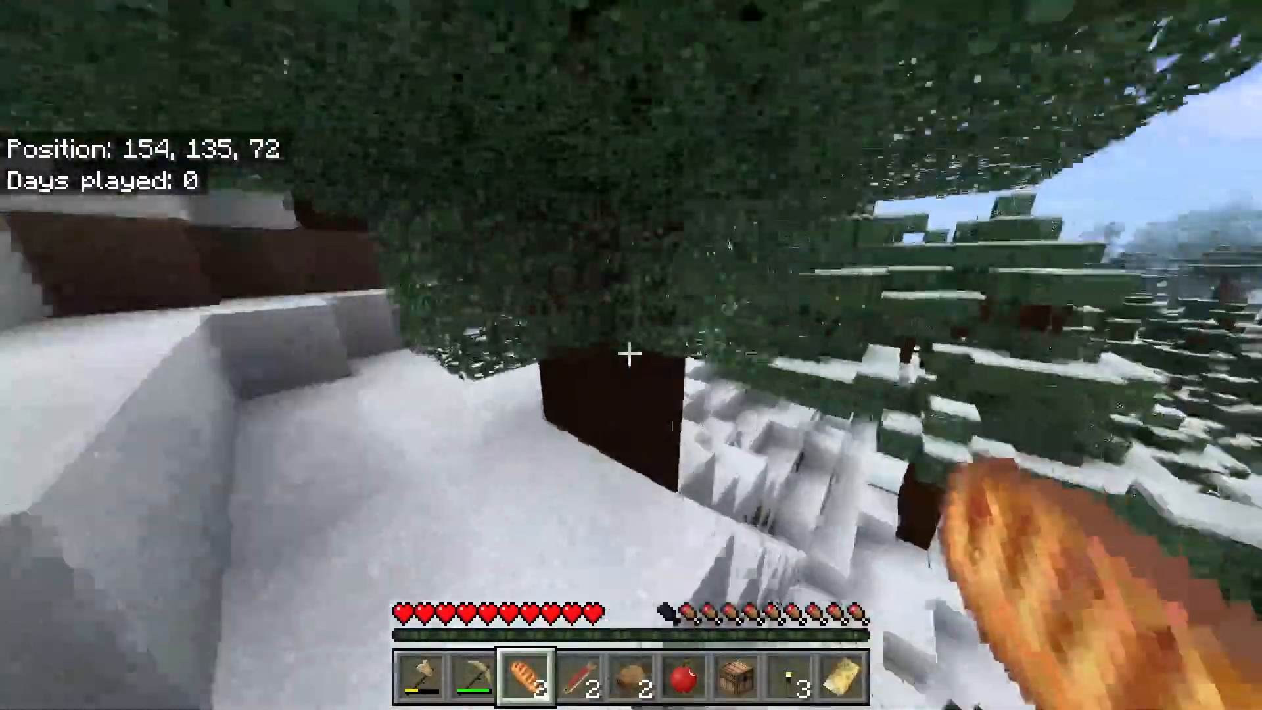
key("w")
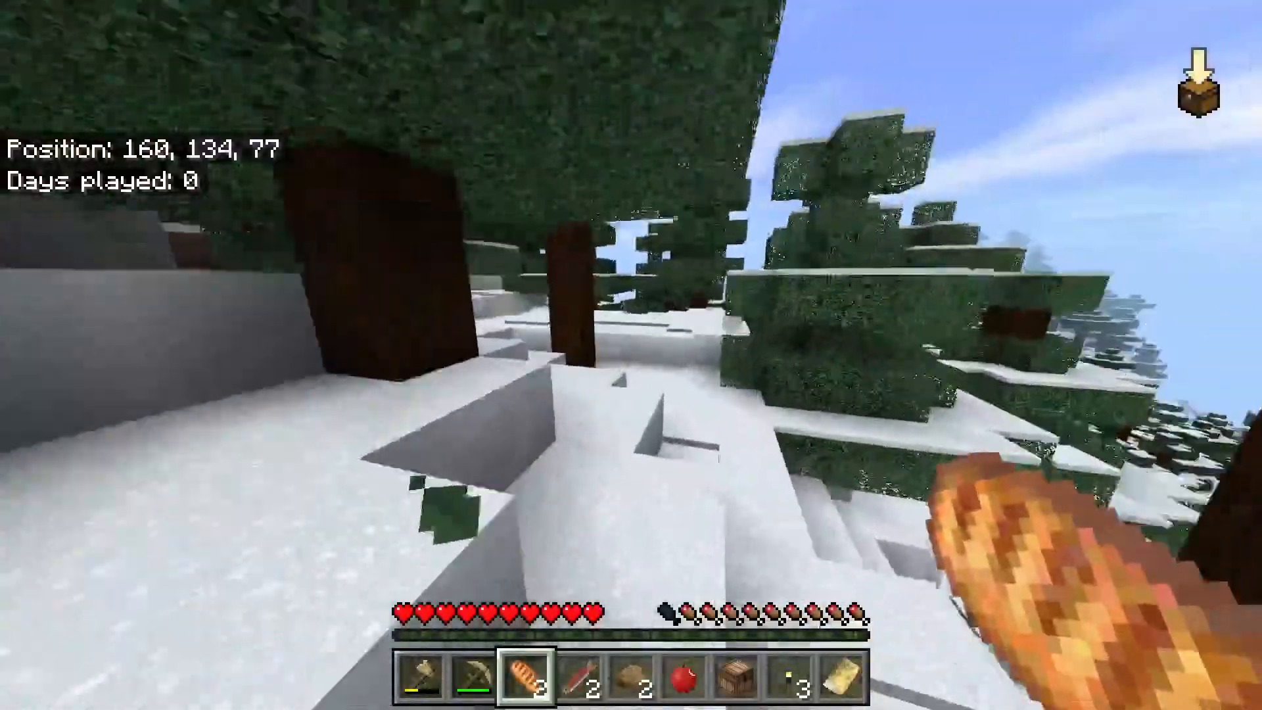
key("w")
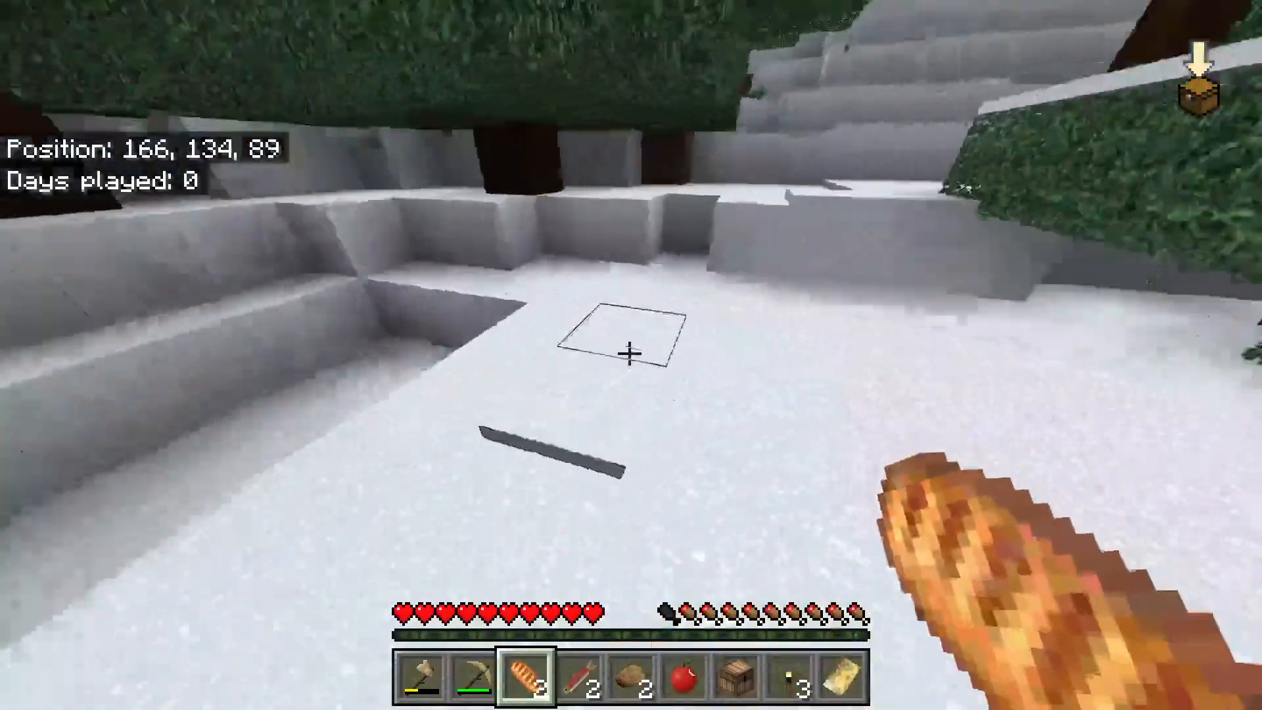
key("w")
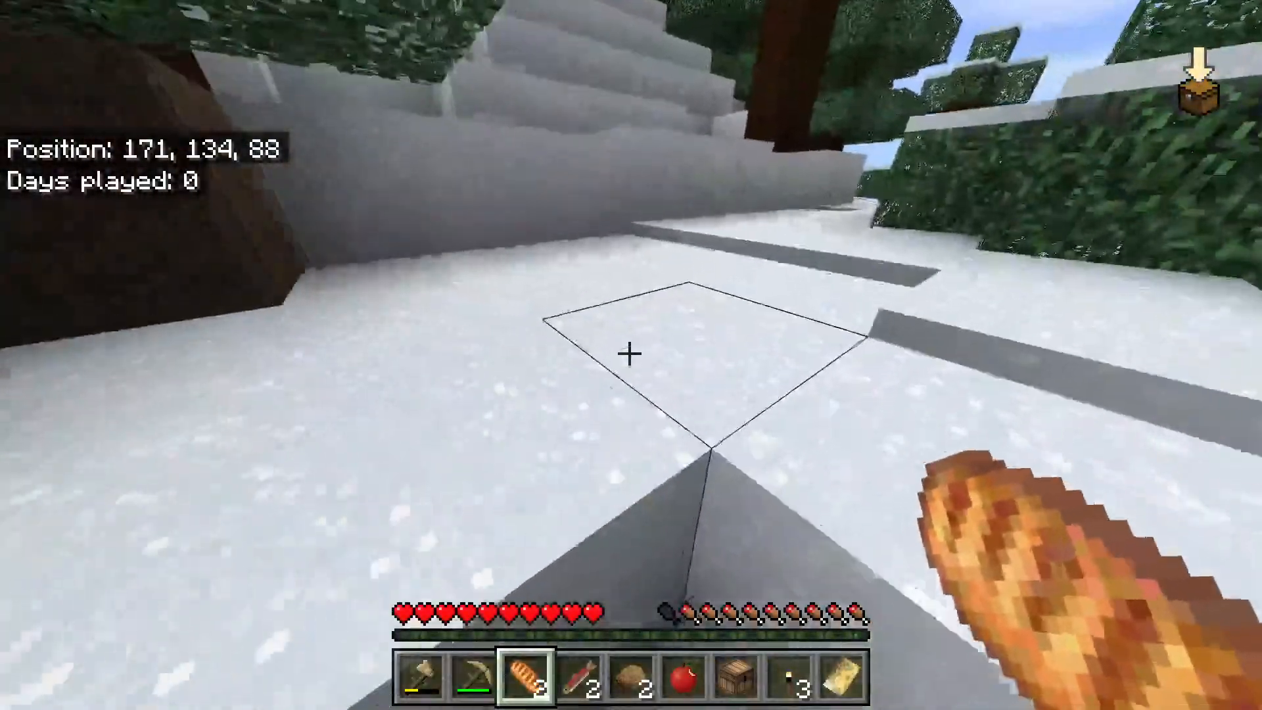
key("w")
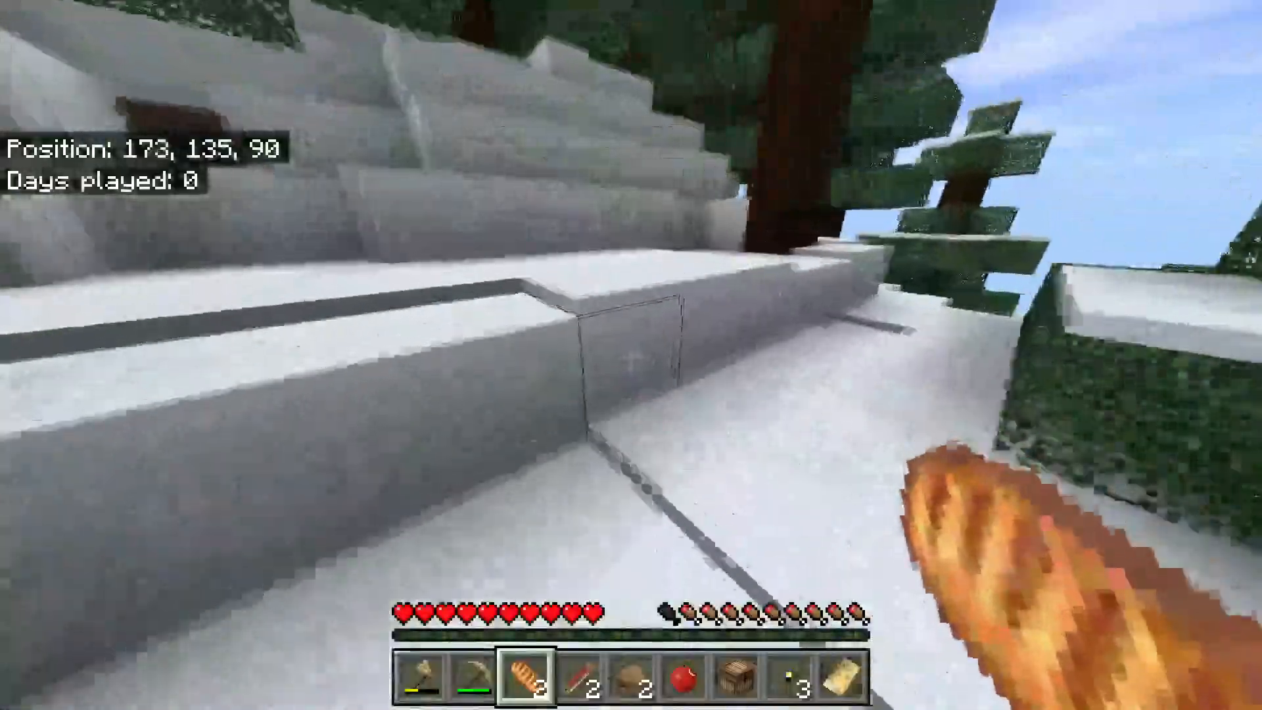
key("w")
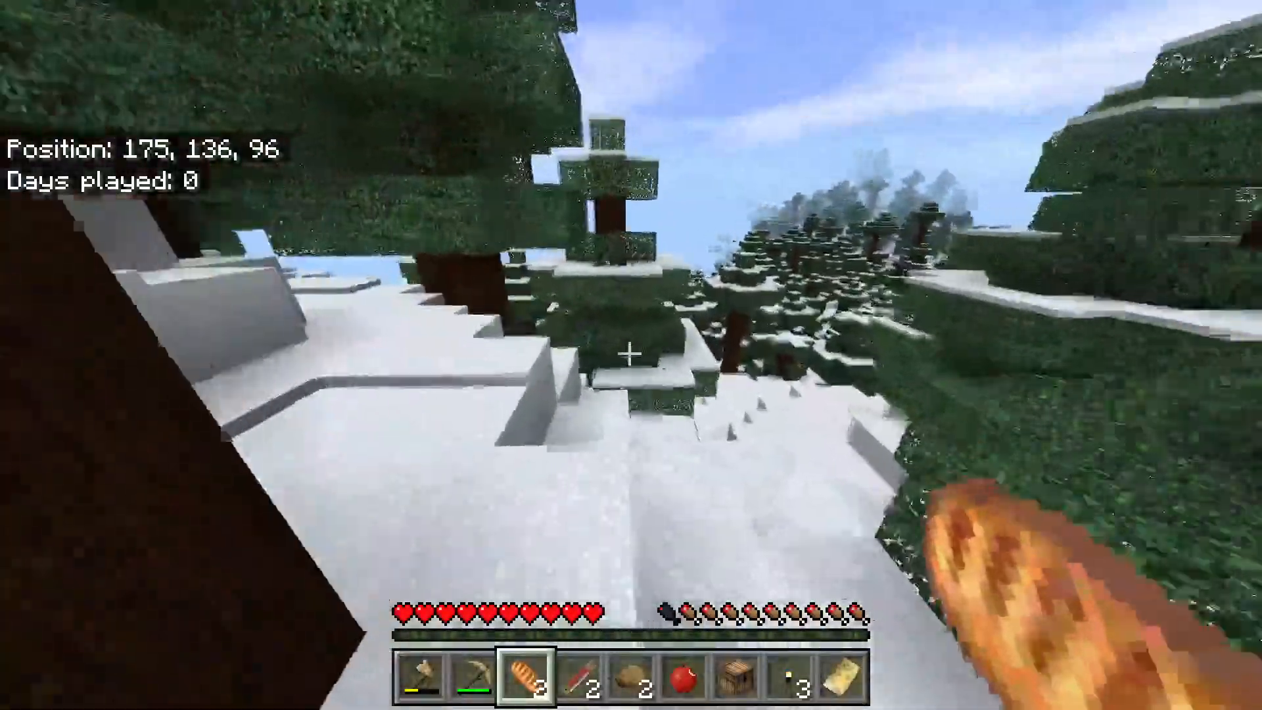
key("w")
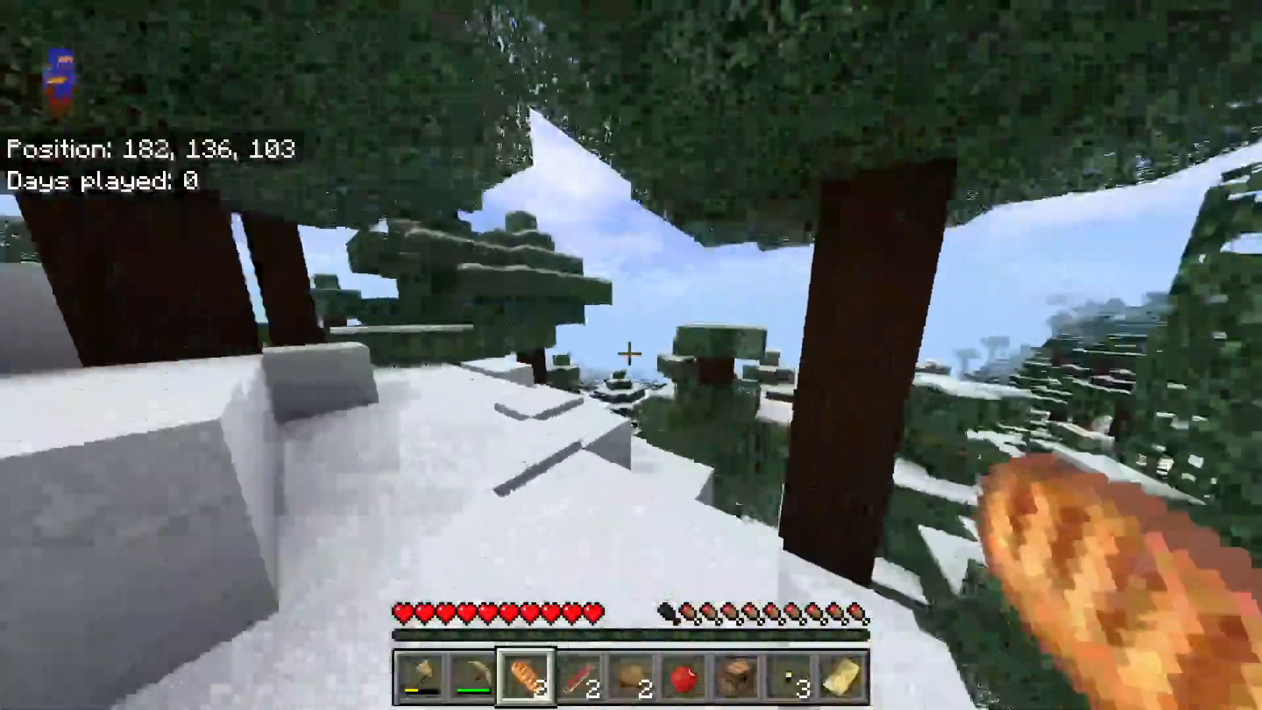
Descend the far snowy slope eastward between the spruces towards the wide forest below, reaching about height 118.
key("w")
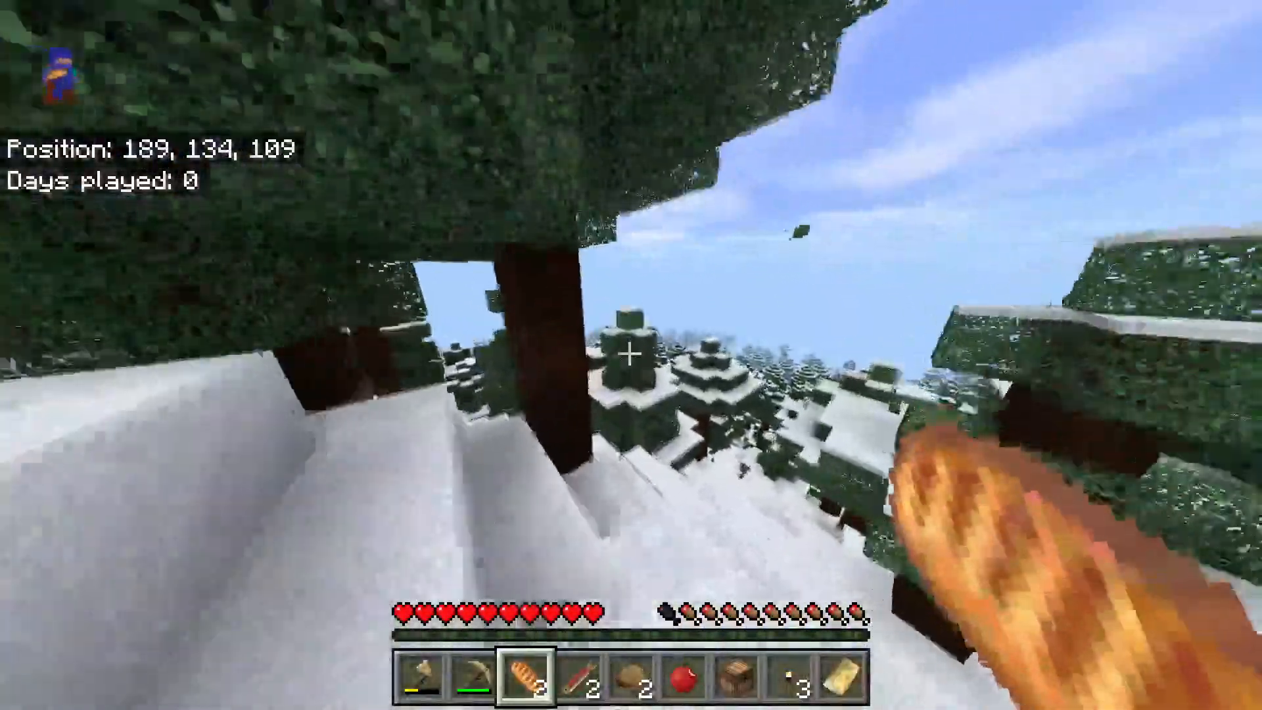
key("w")
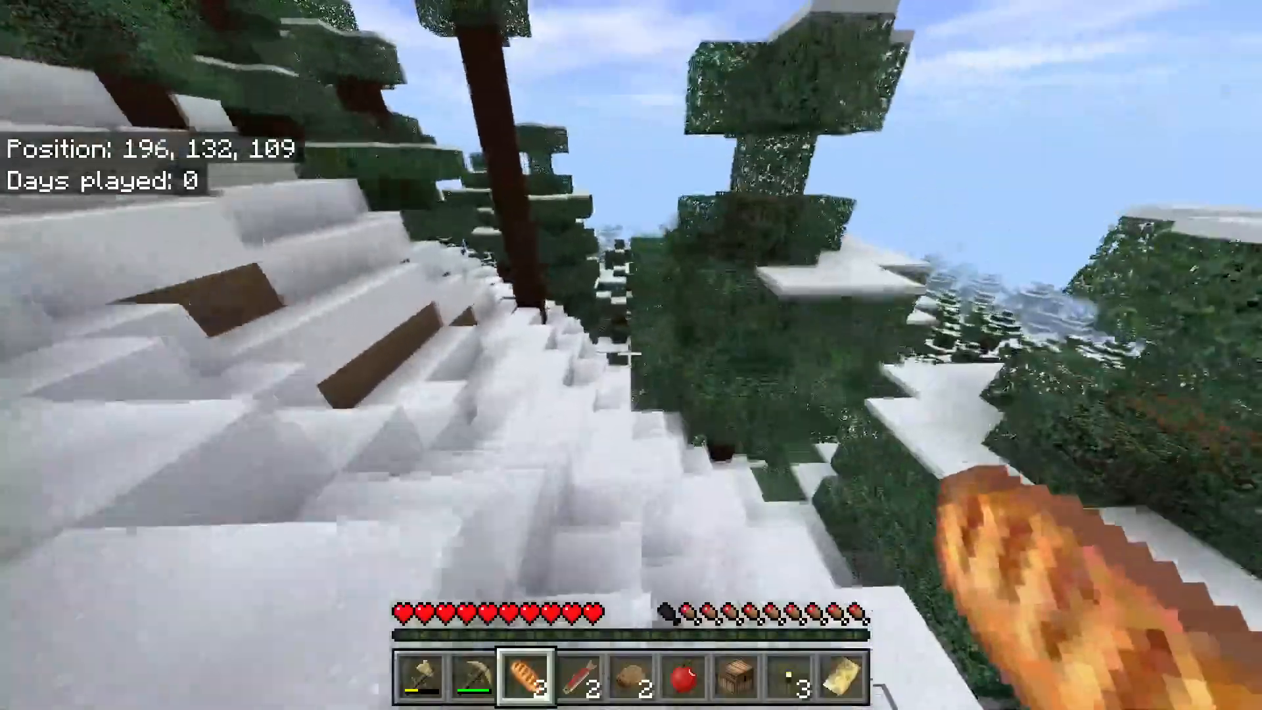
key("w")
key("w")
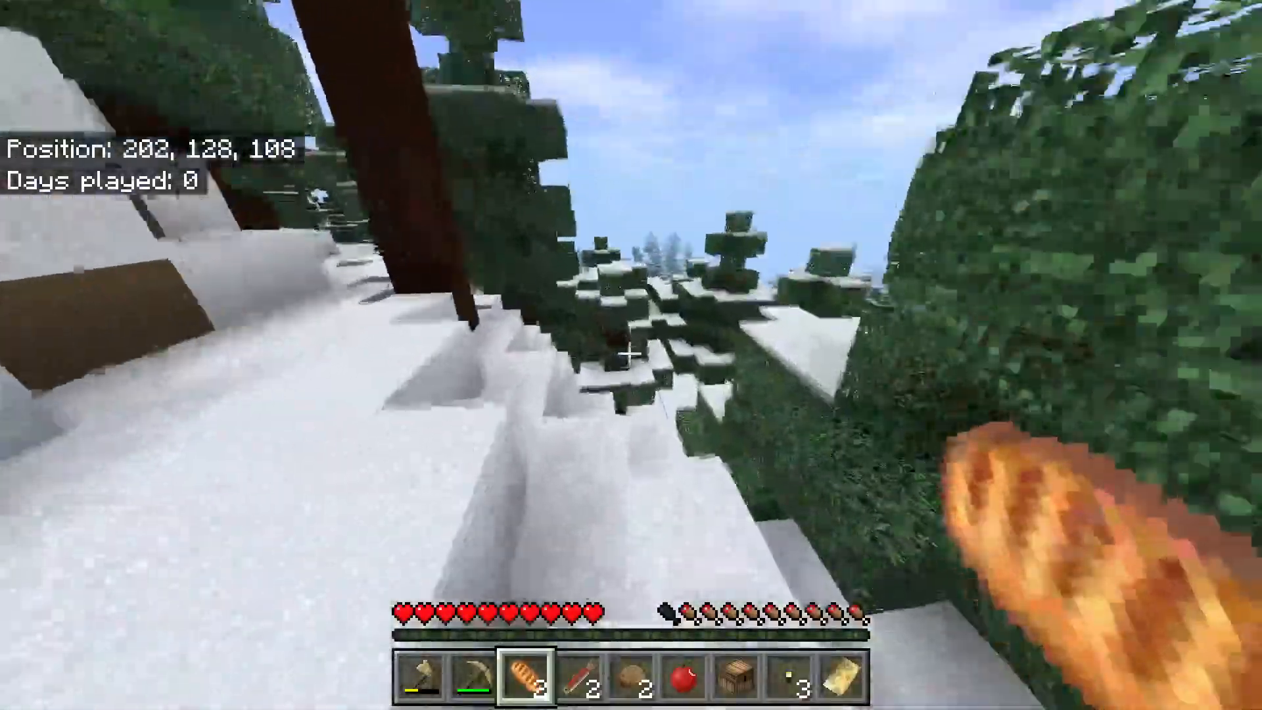
key("w")
key("w")
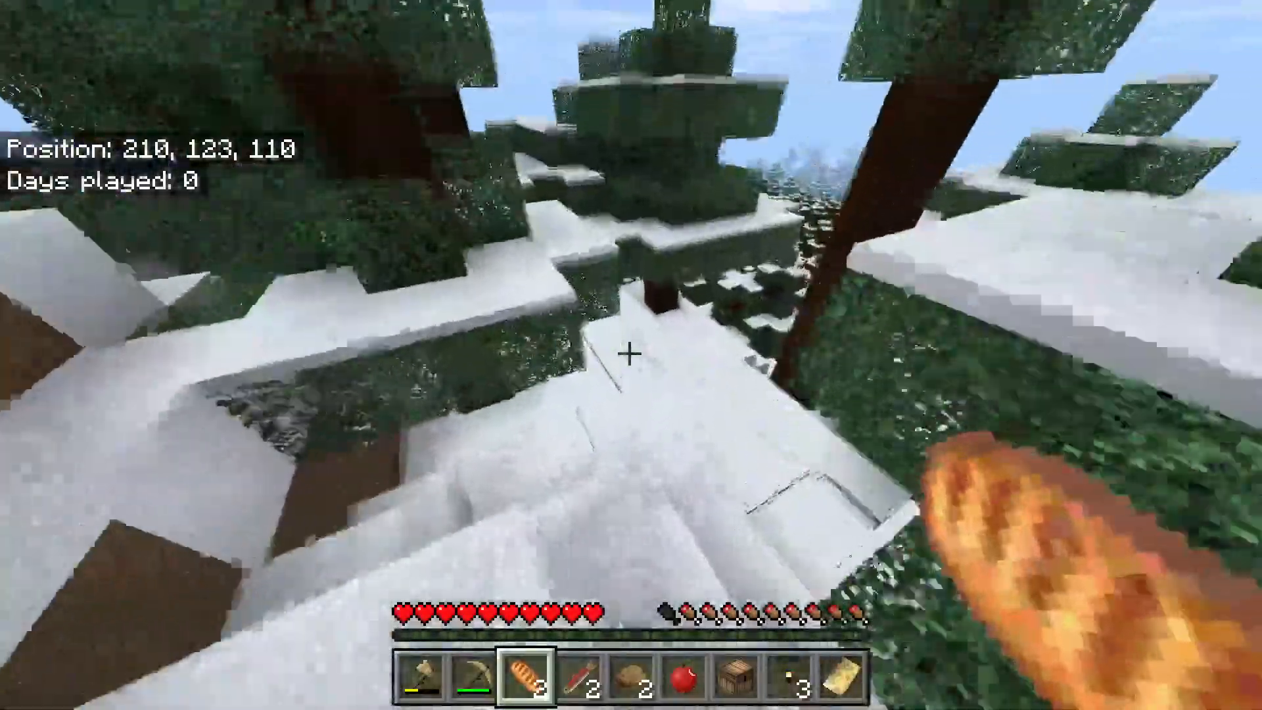
key("w")
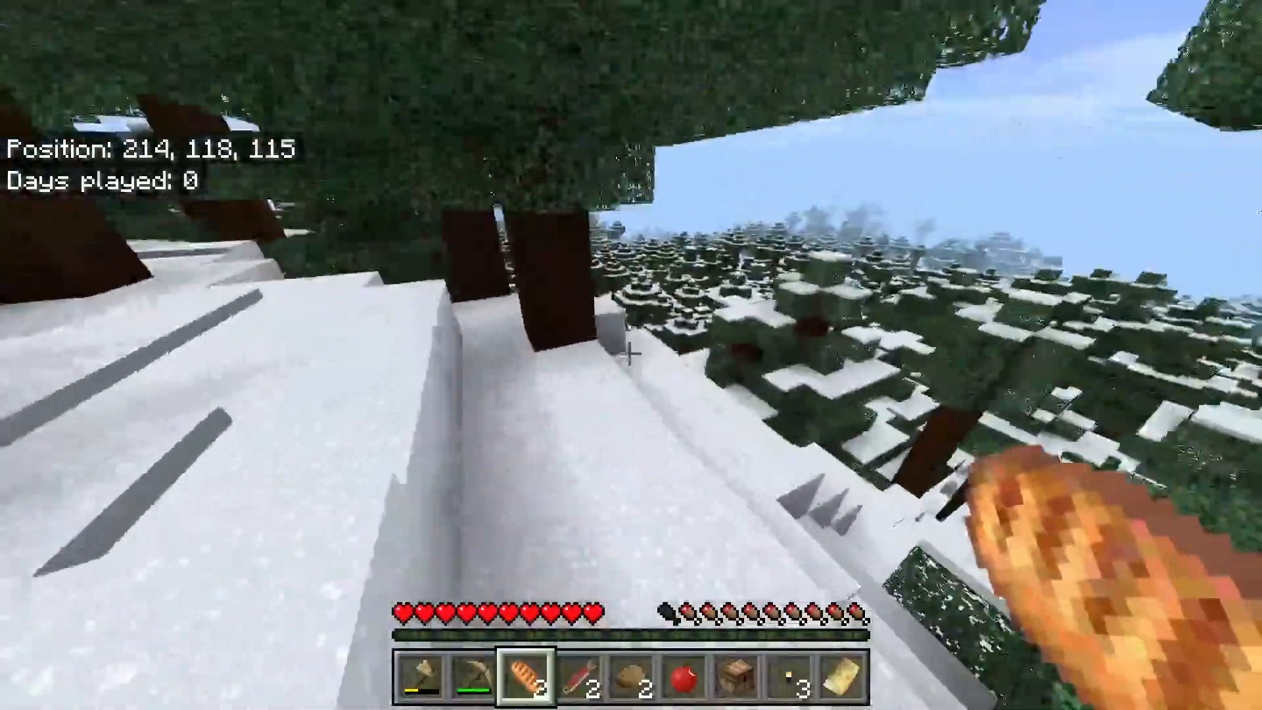